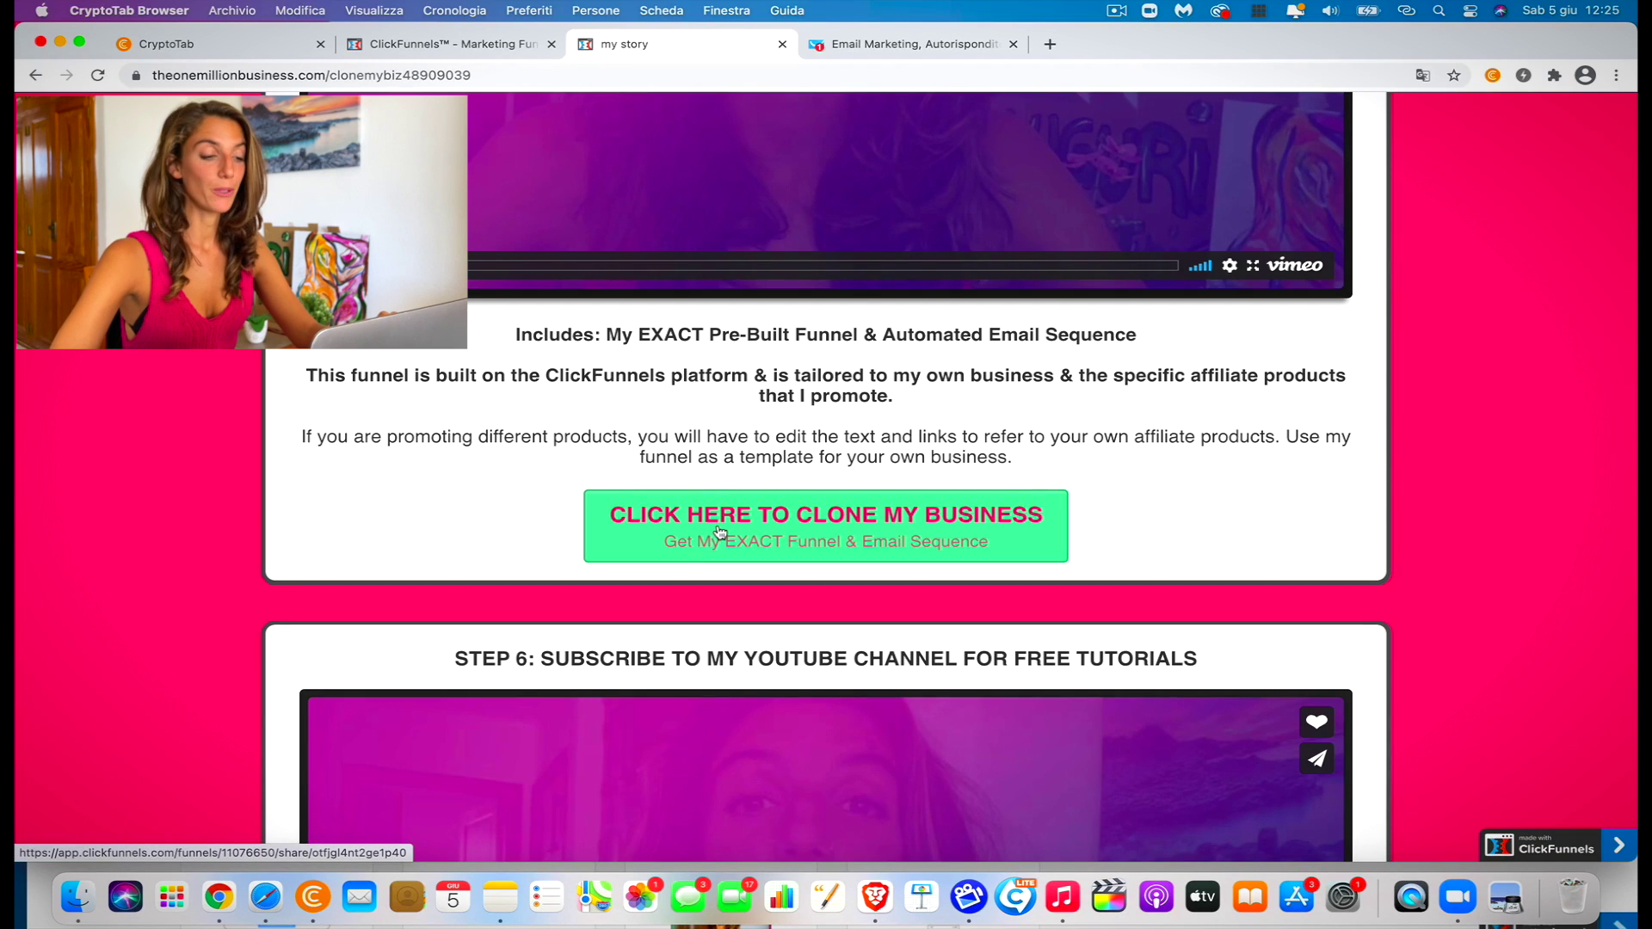
Switch to the open ClickFunnels page with the steps of the Clone My Funnel funnel
left_click(255, 890)
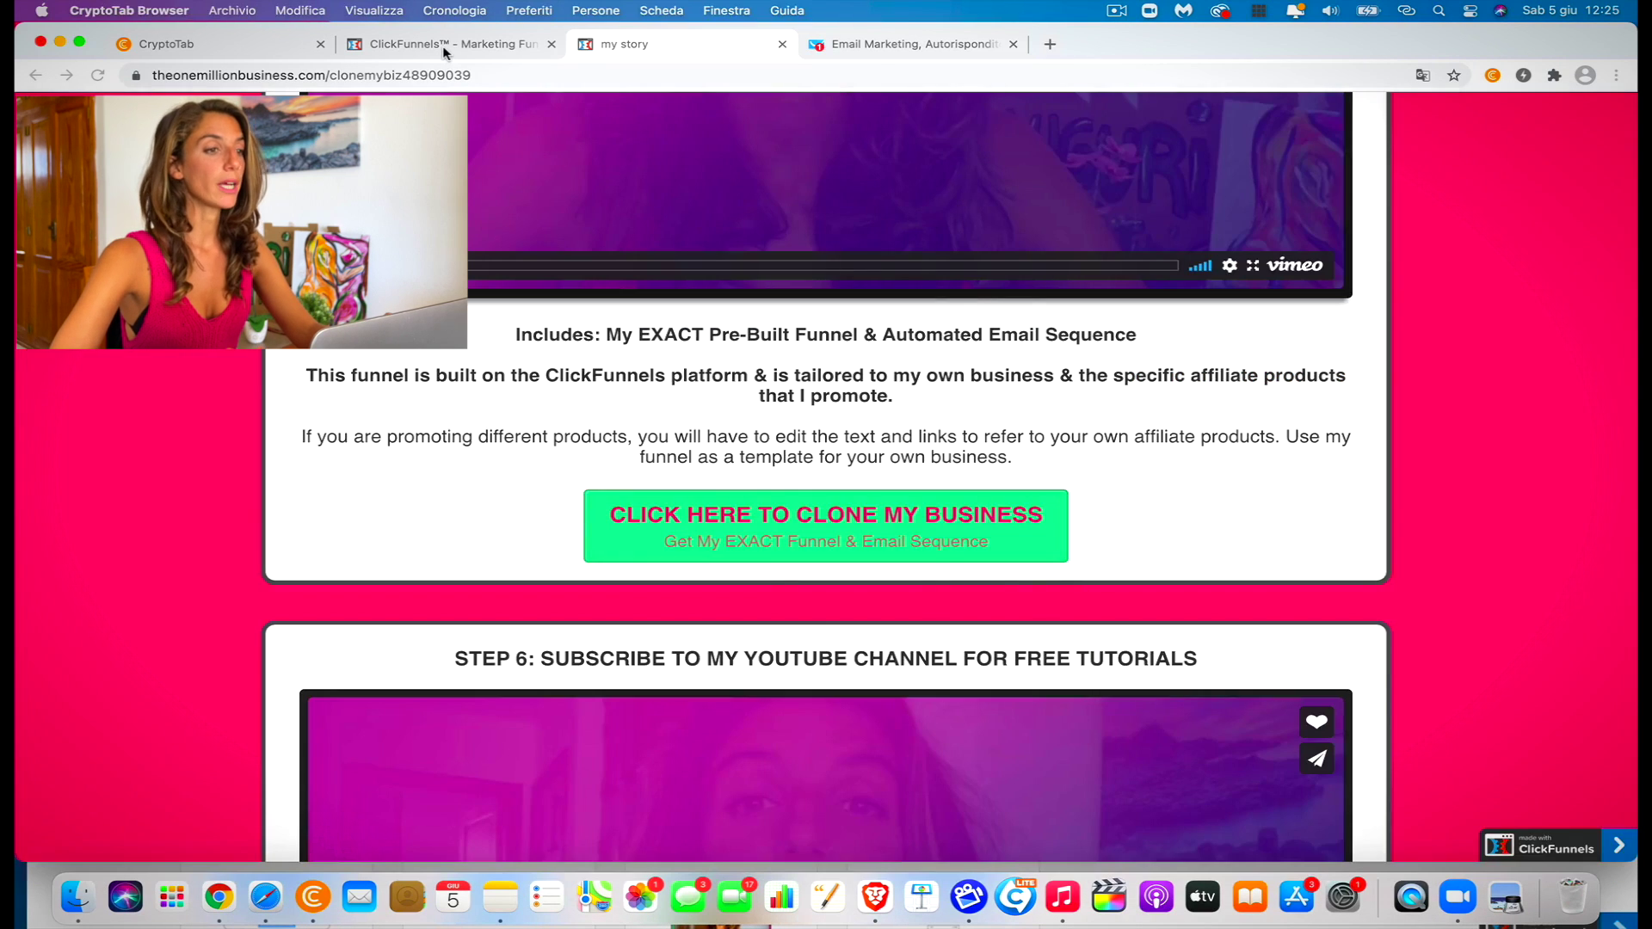
left_click(443, 47)
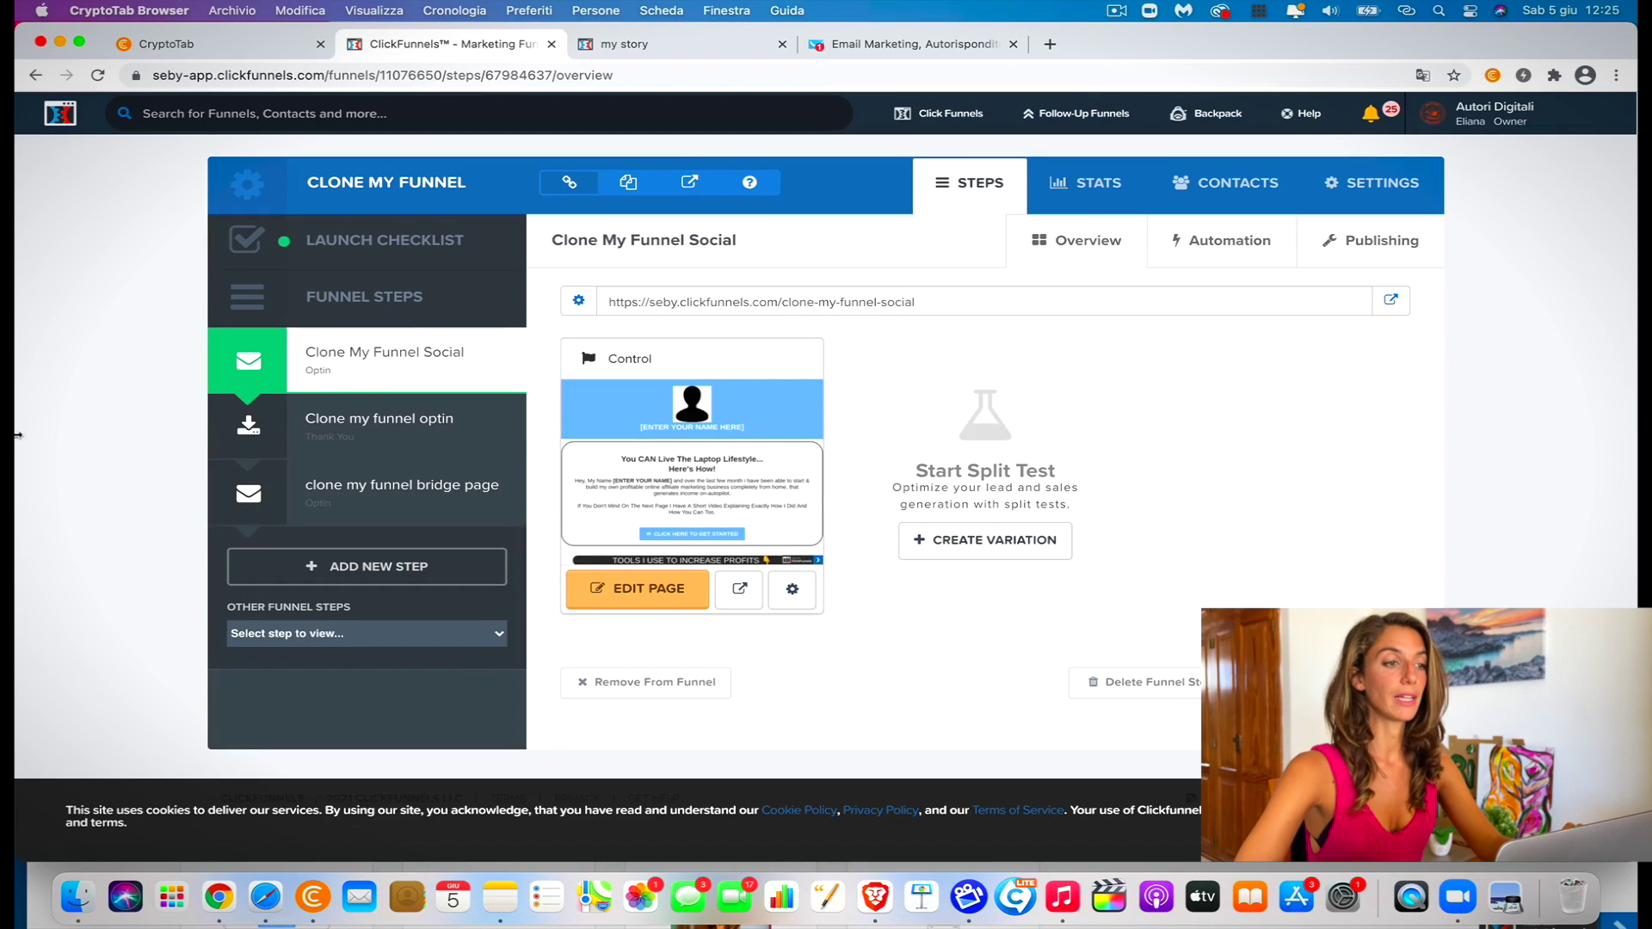
mouse_move(232, 343)
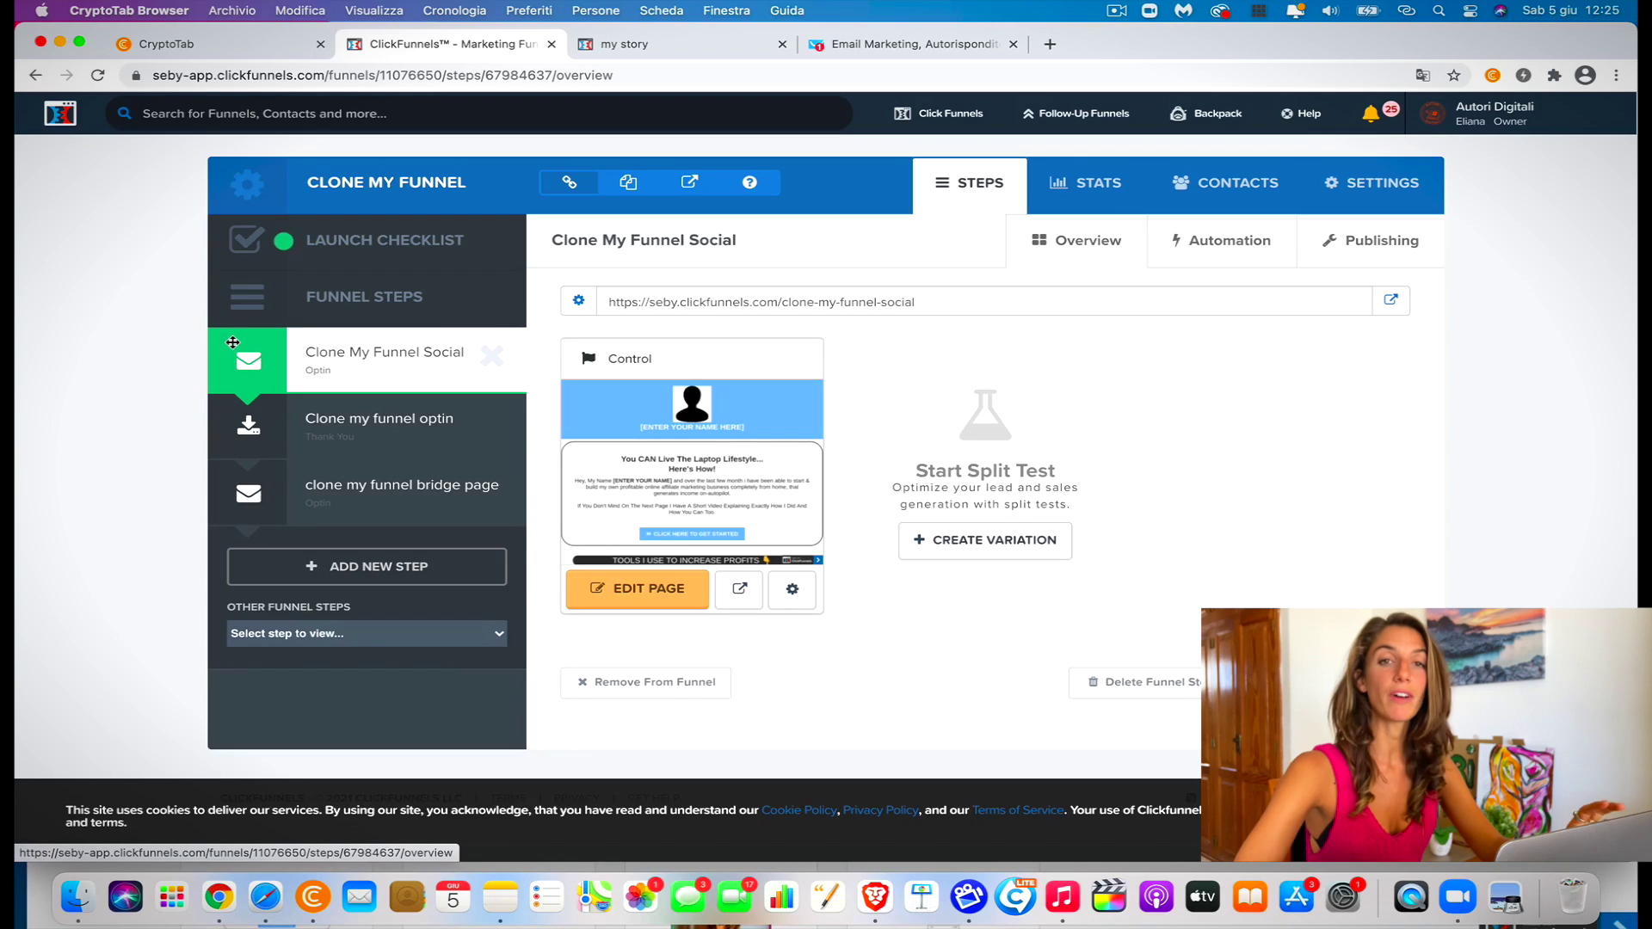
Go to the ClickFunnels dashboard, list all funnels and open "clone my funnel"
left_click(60, 126)
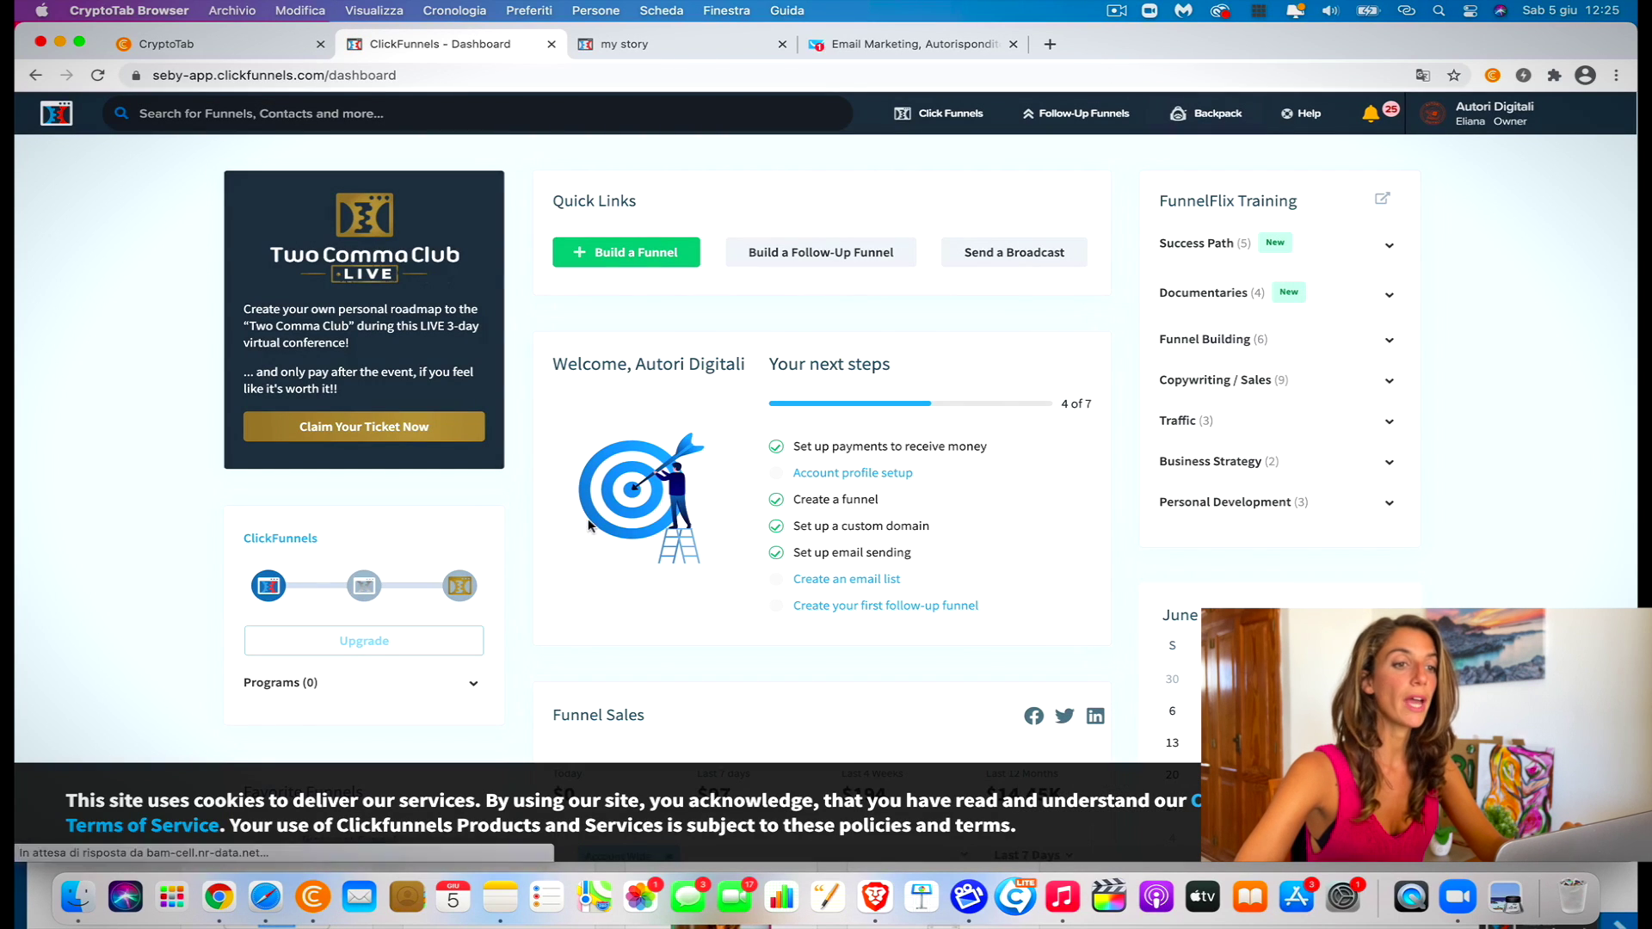
mouse_move(930, 118)
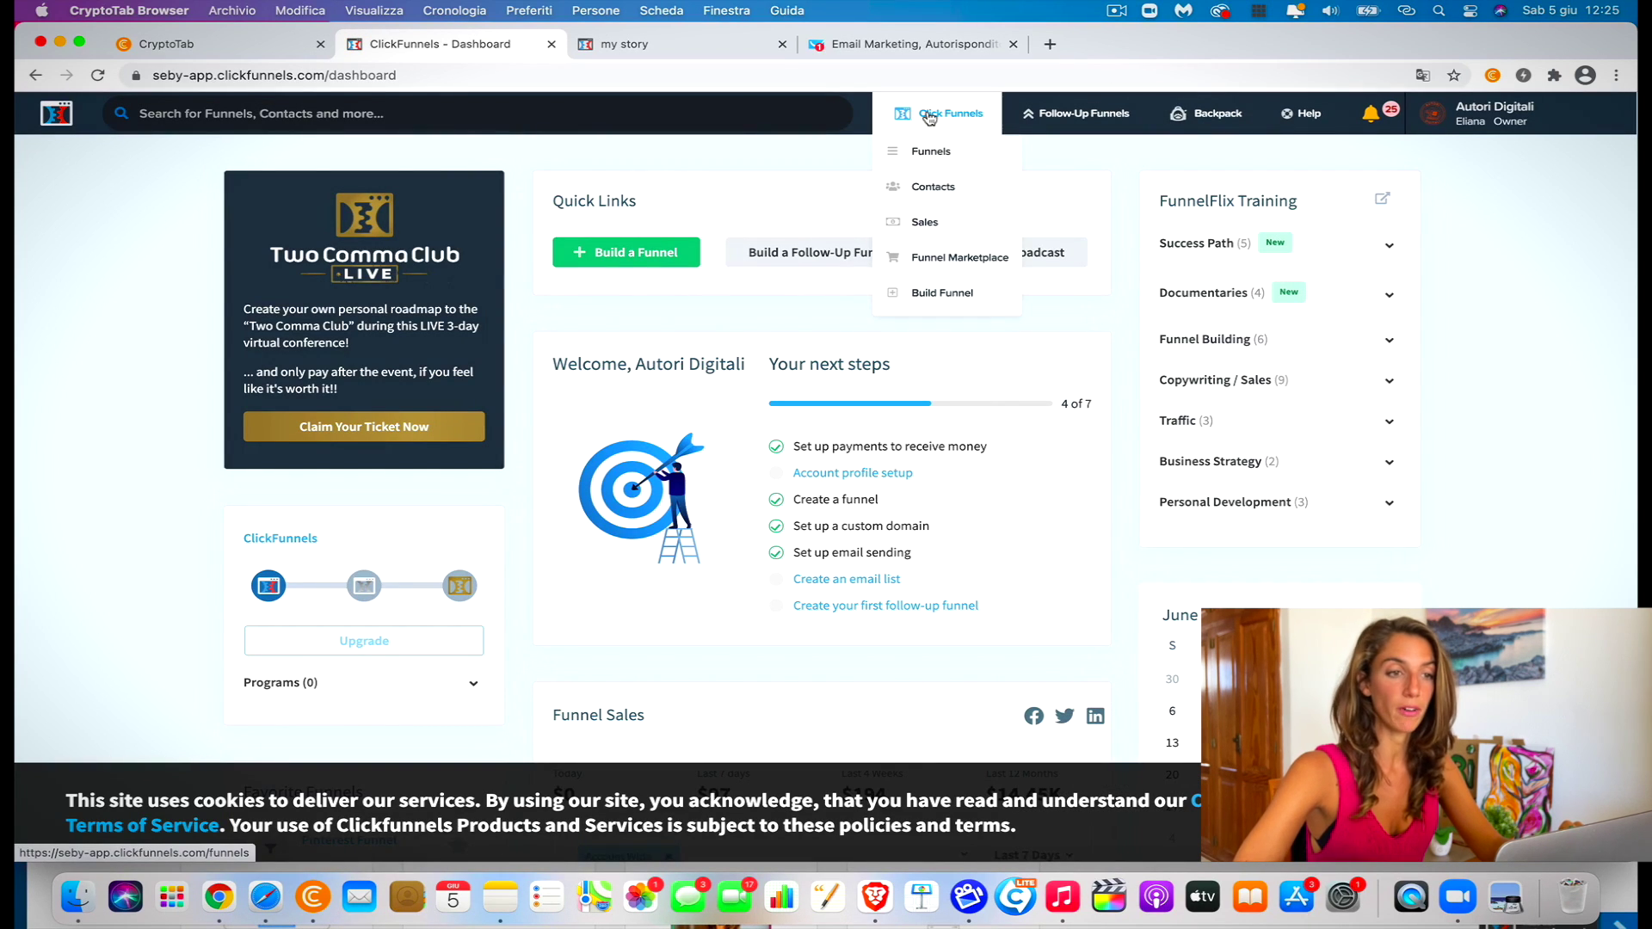
left_click(919, 159)
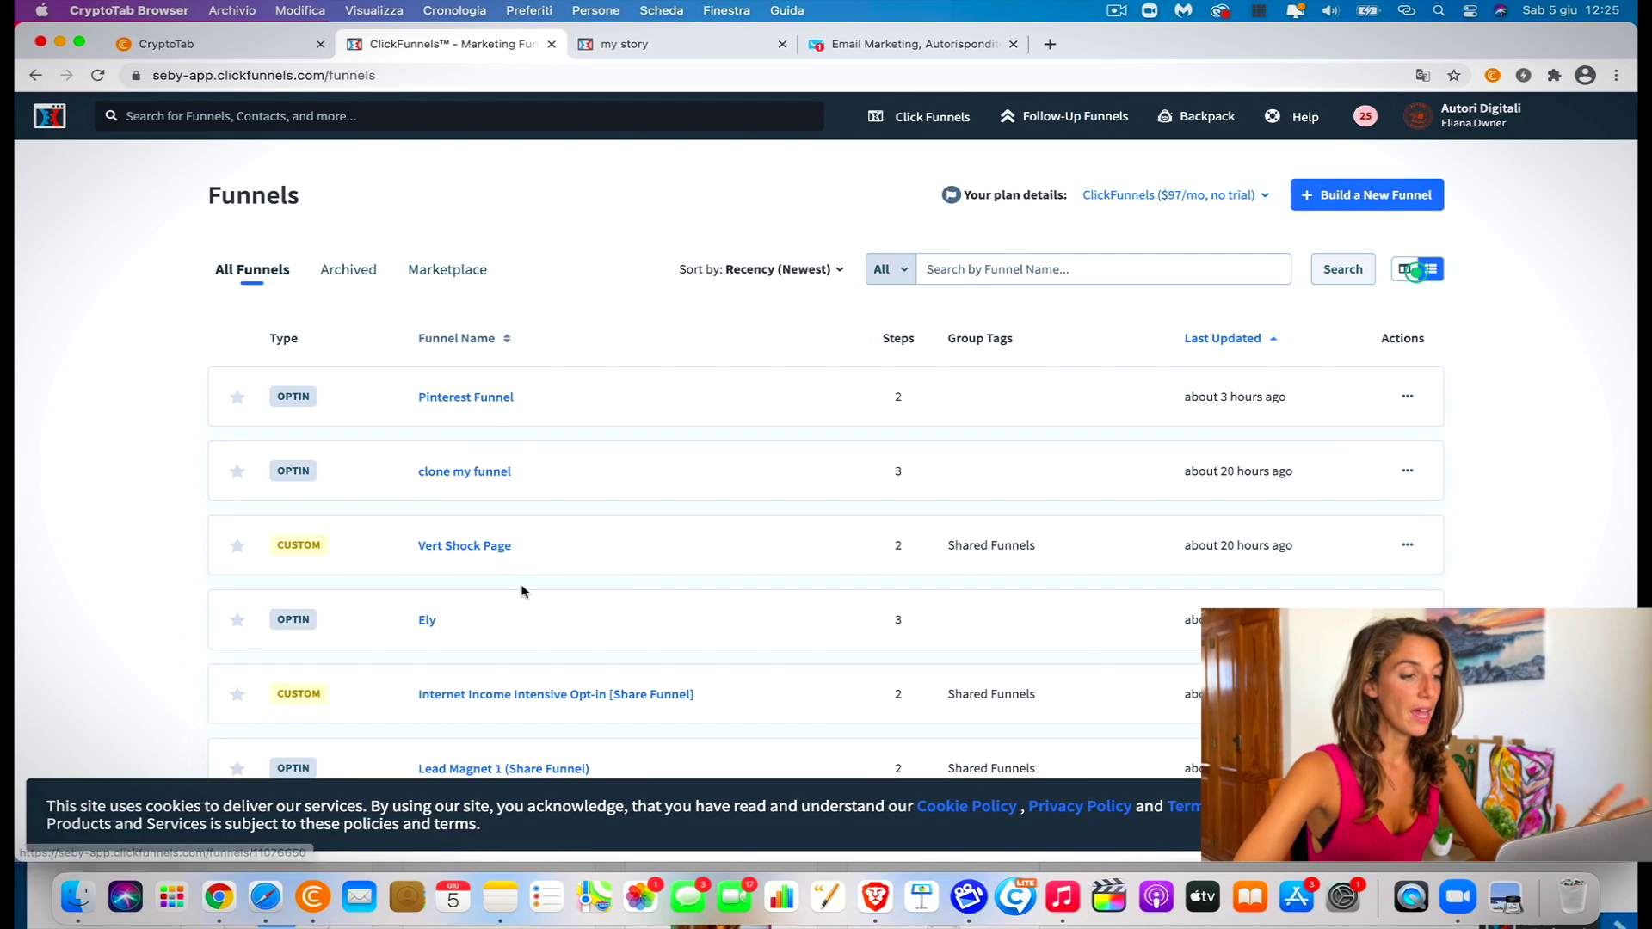
scroll(520, 589, "down", 1)
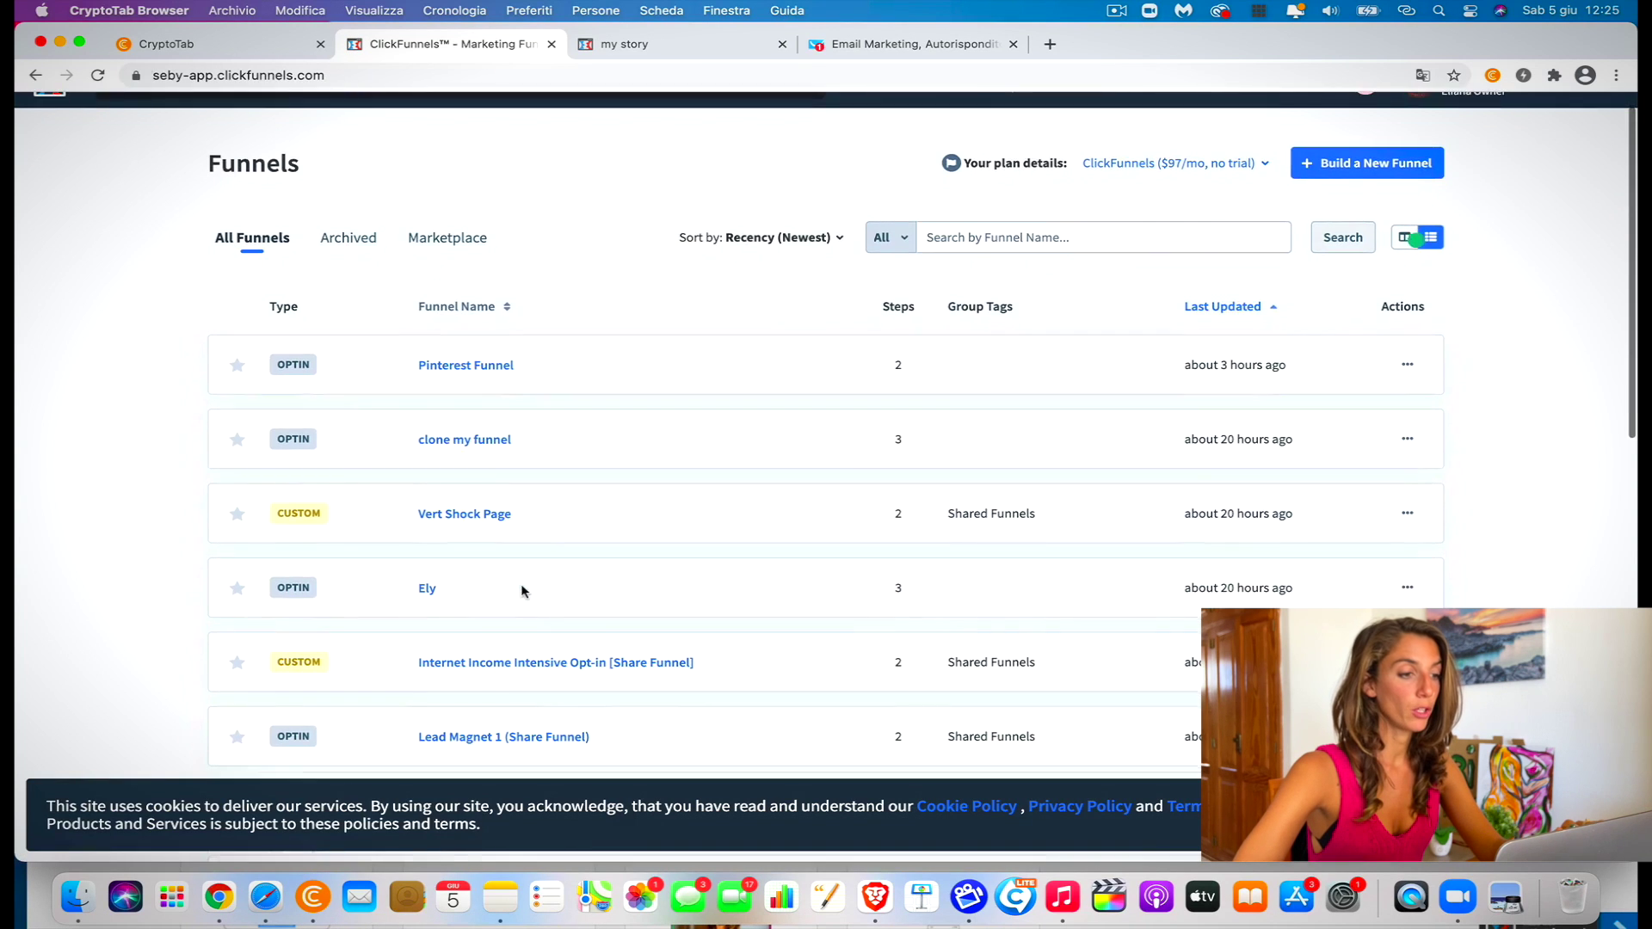
left_click(463, 441)
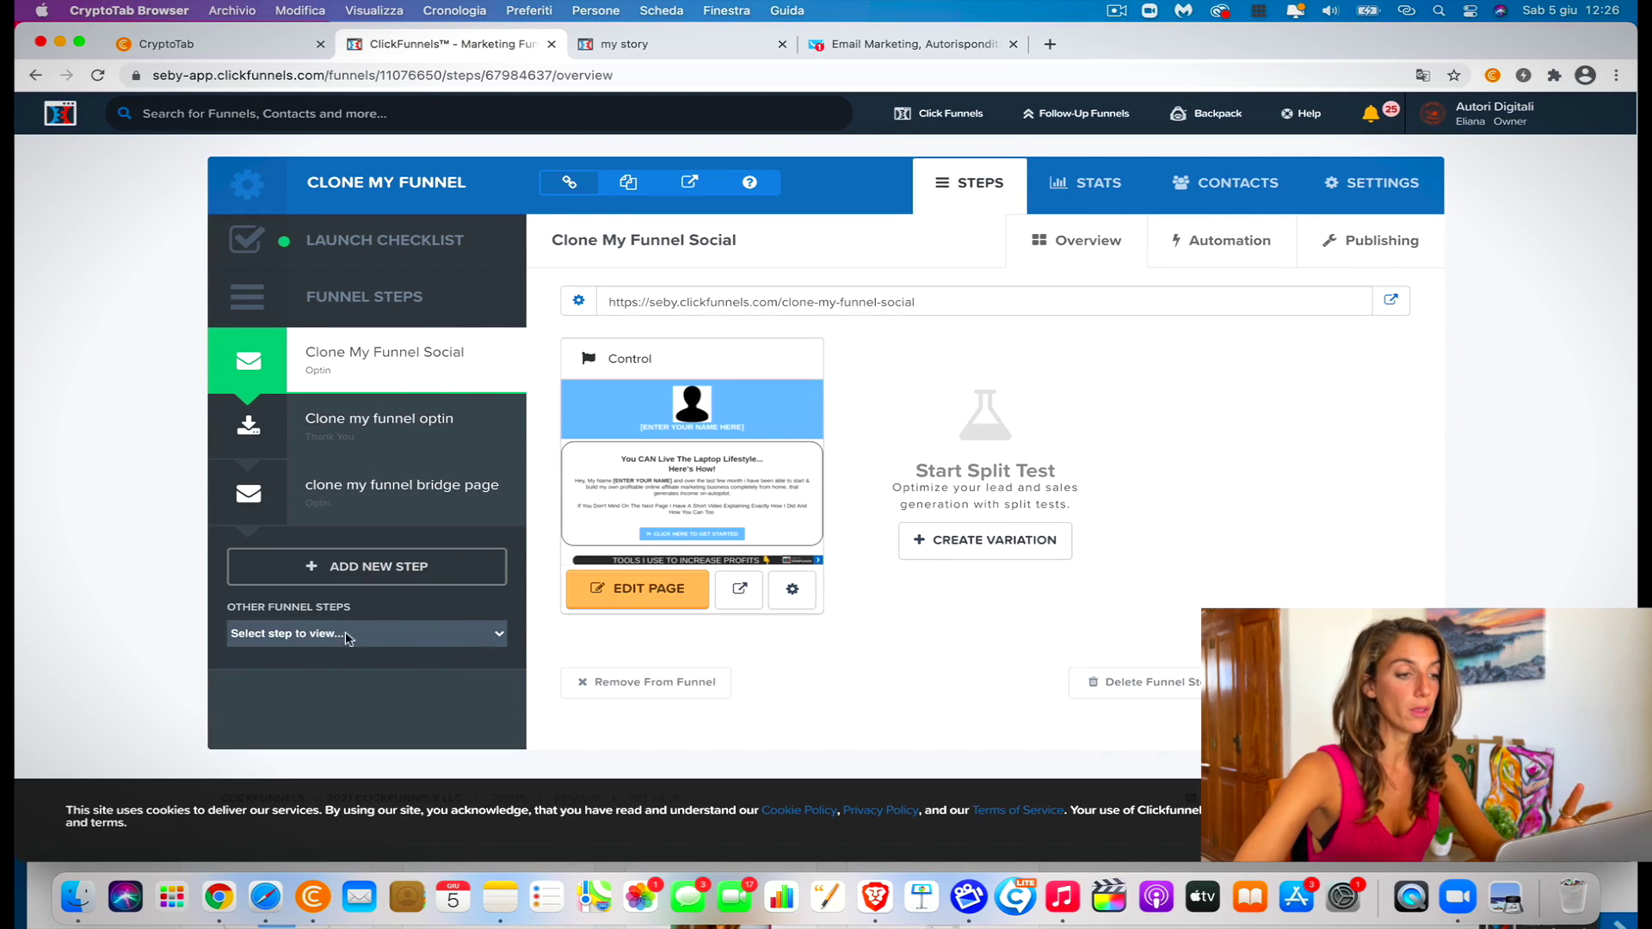
Check which other funnel steps can be viewed for this funnel
left_click(497, 637)
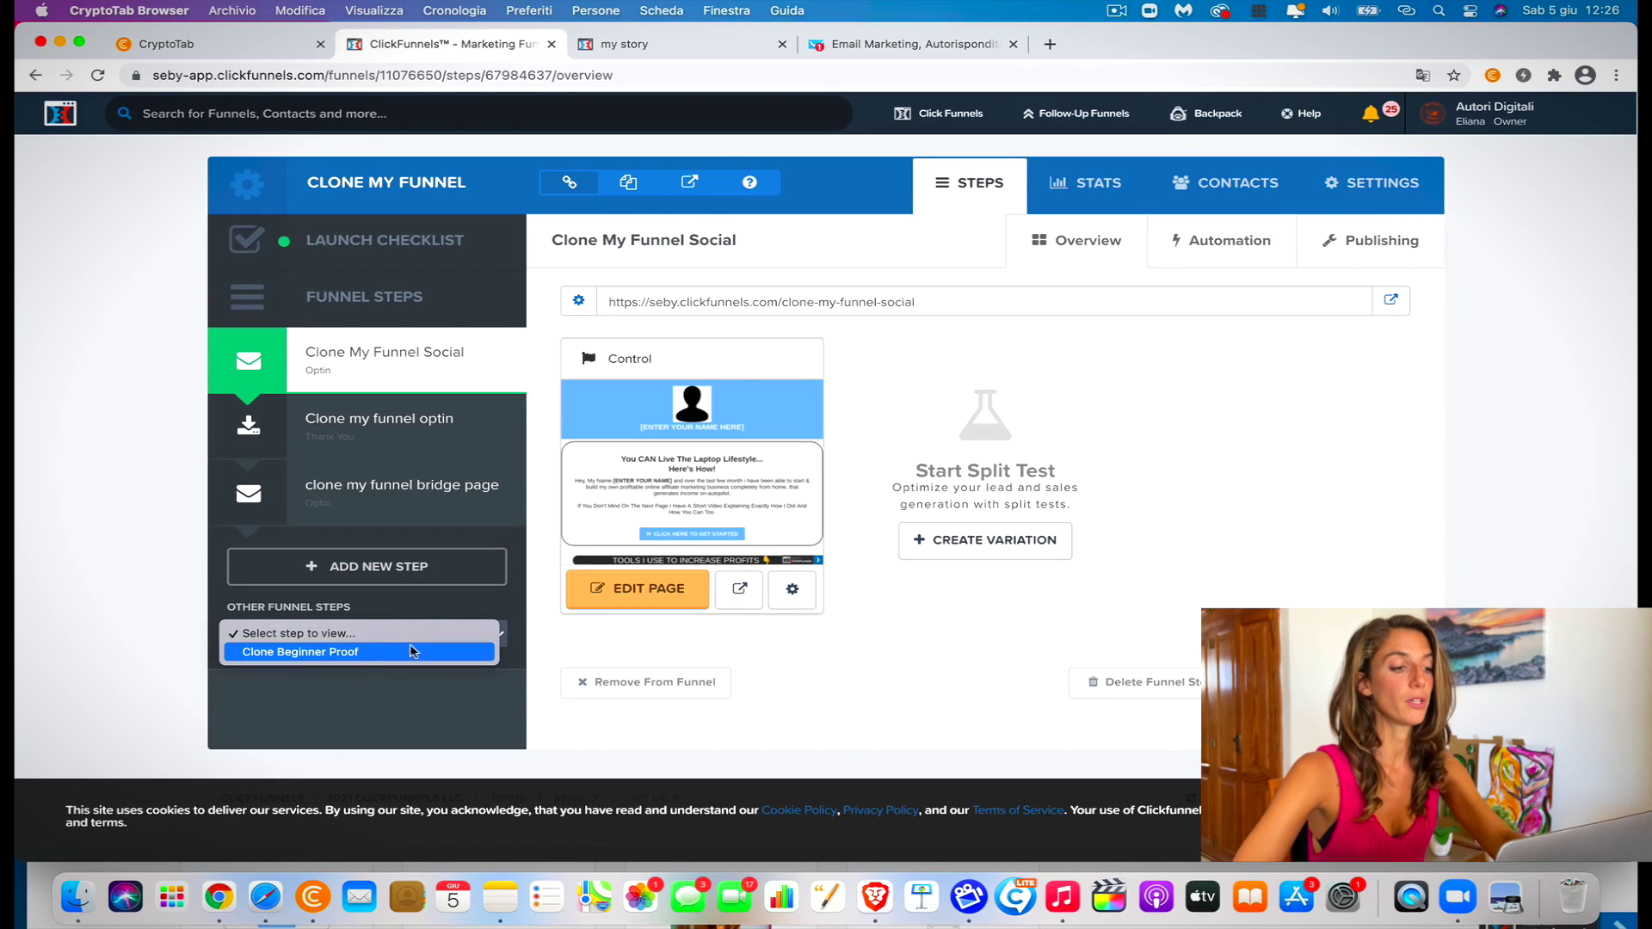
left_click(542, 251)
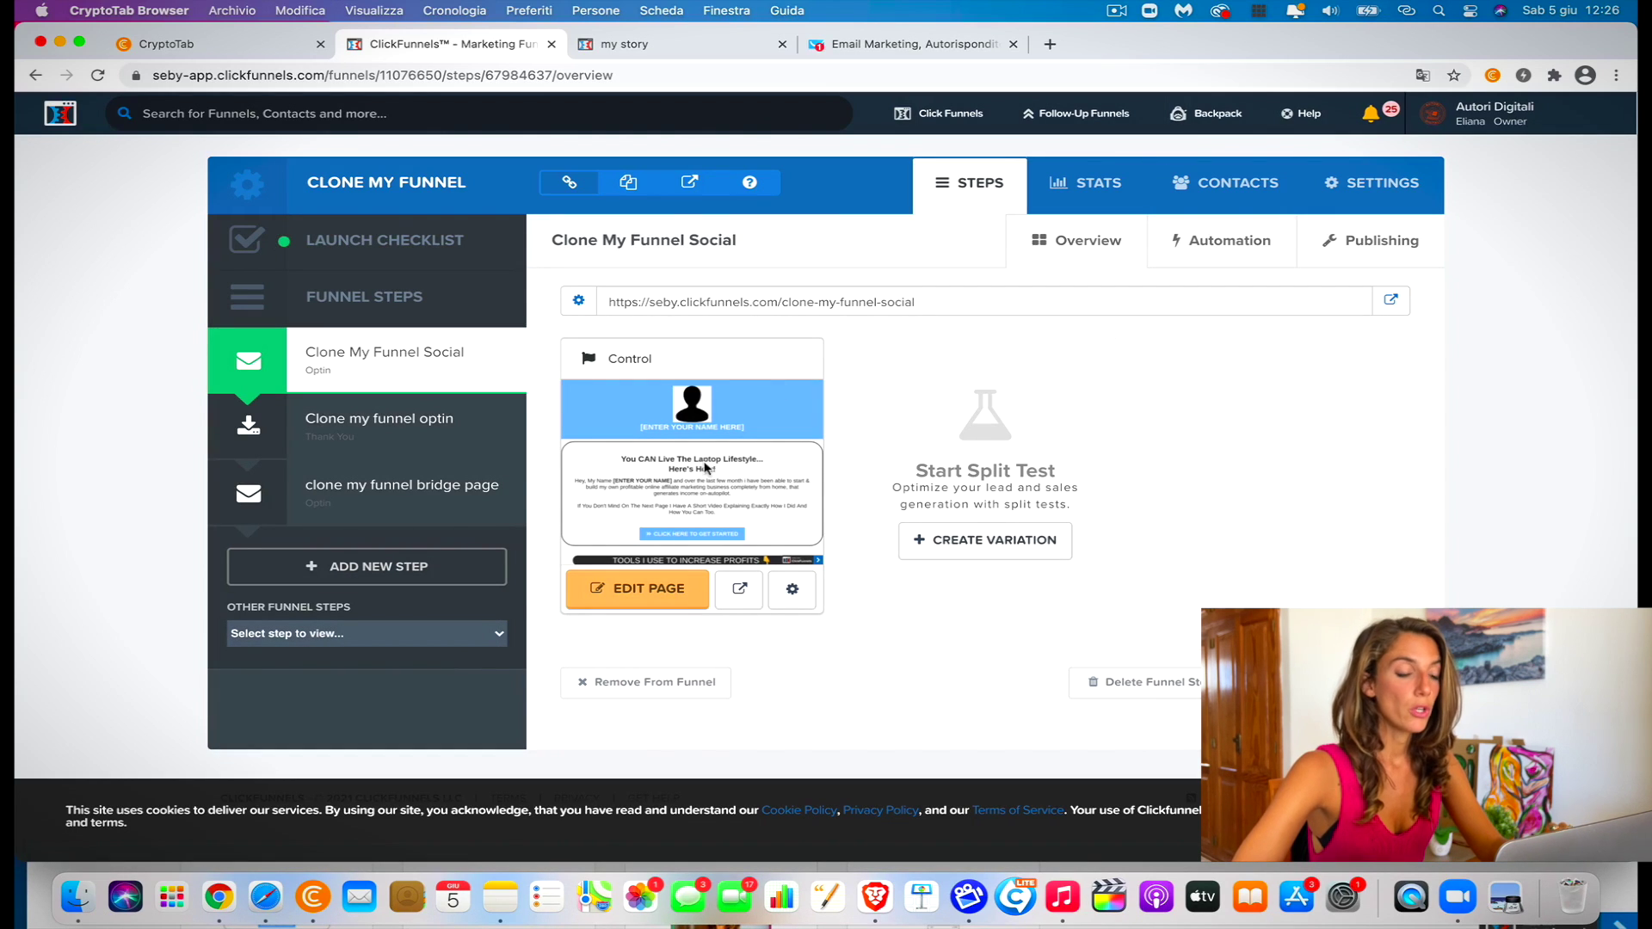
Open the control page of Clone My Funnel Social for editing and review it down to the footer
left_click(642, 593)
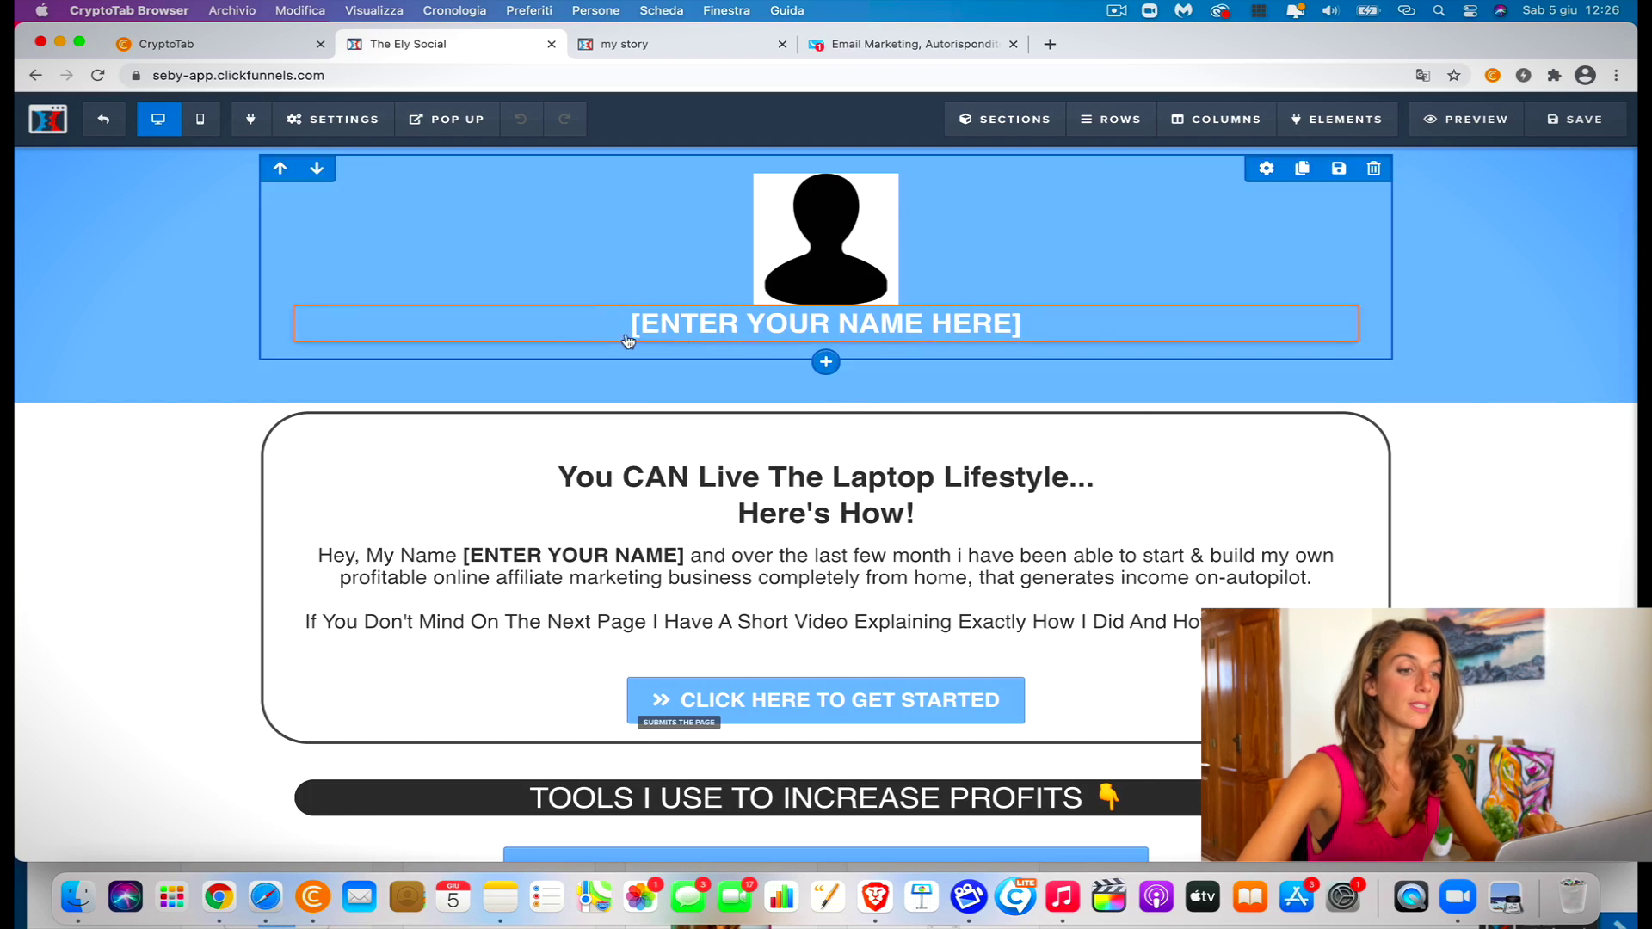
scroll(774, 499, "down", 1)
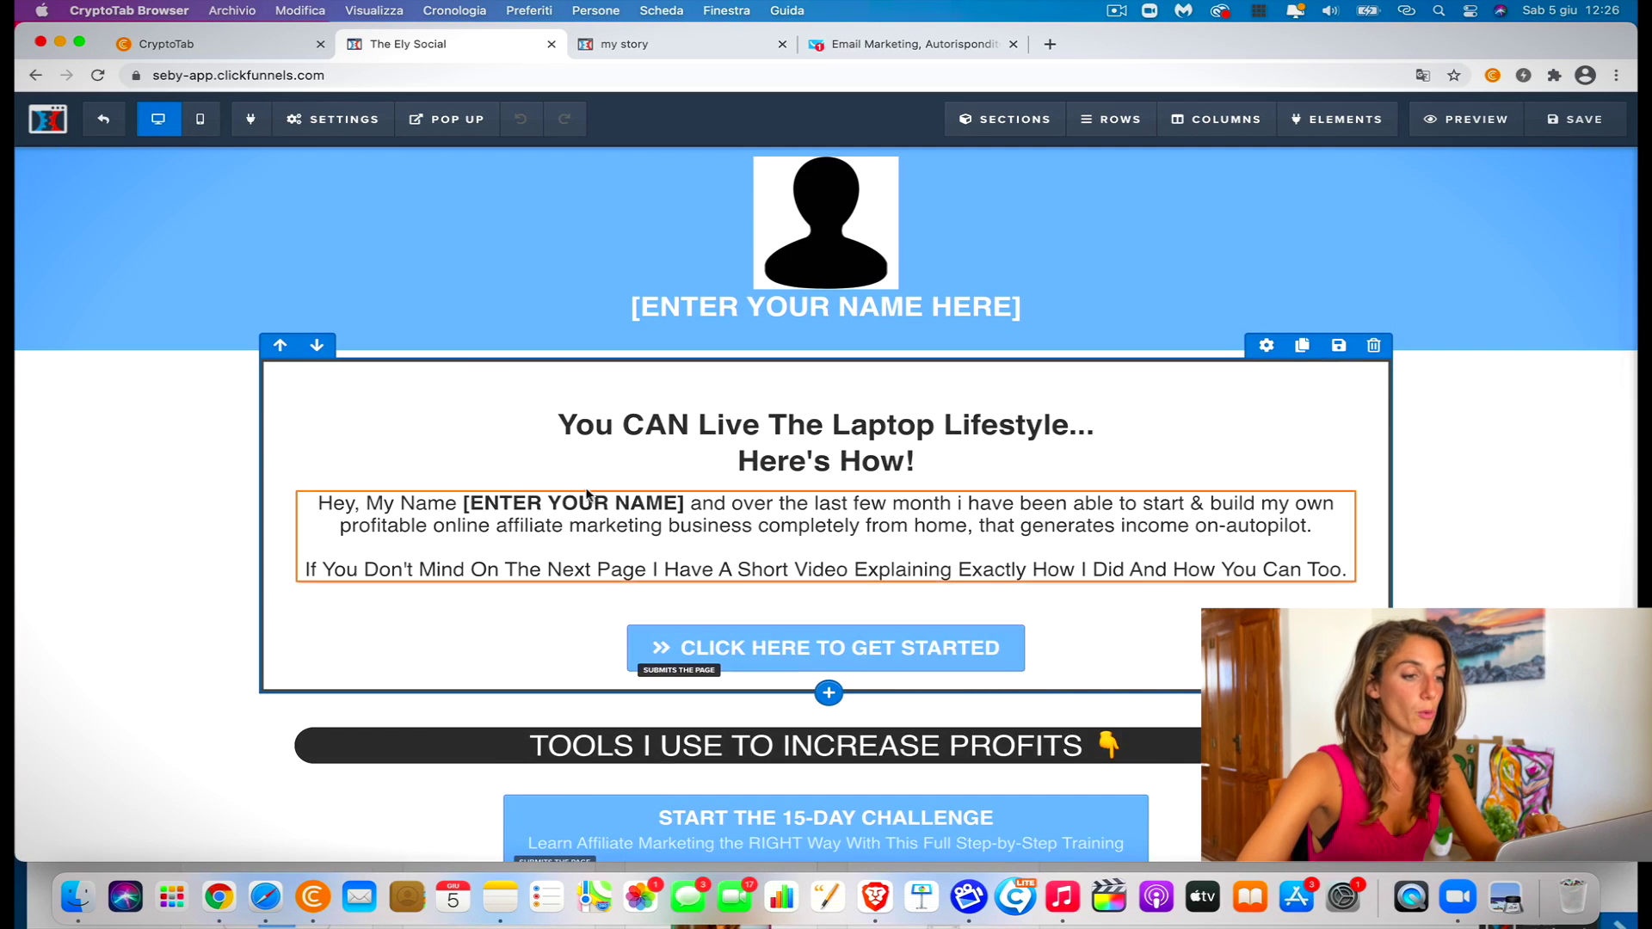
scroll(658, 538, "down", 4)
scroll(657, 533, "down", 5)
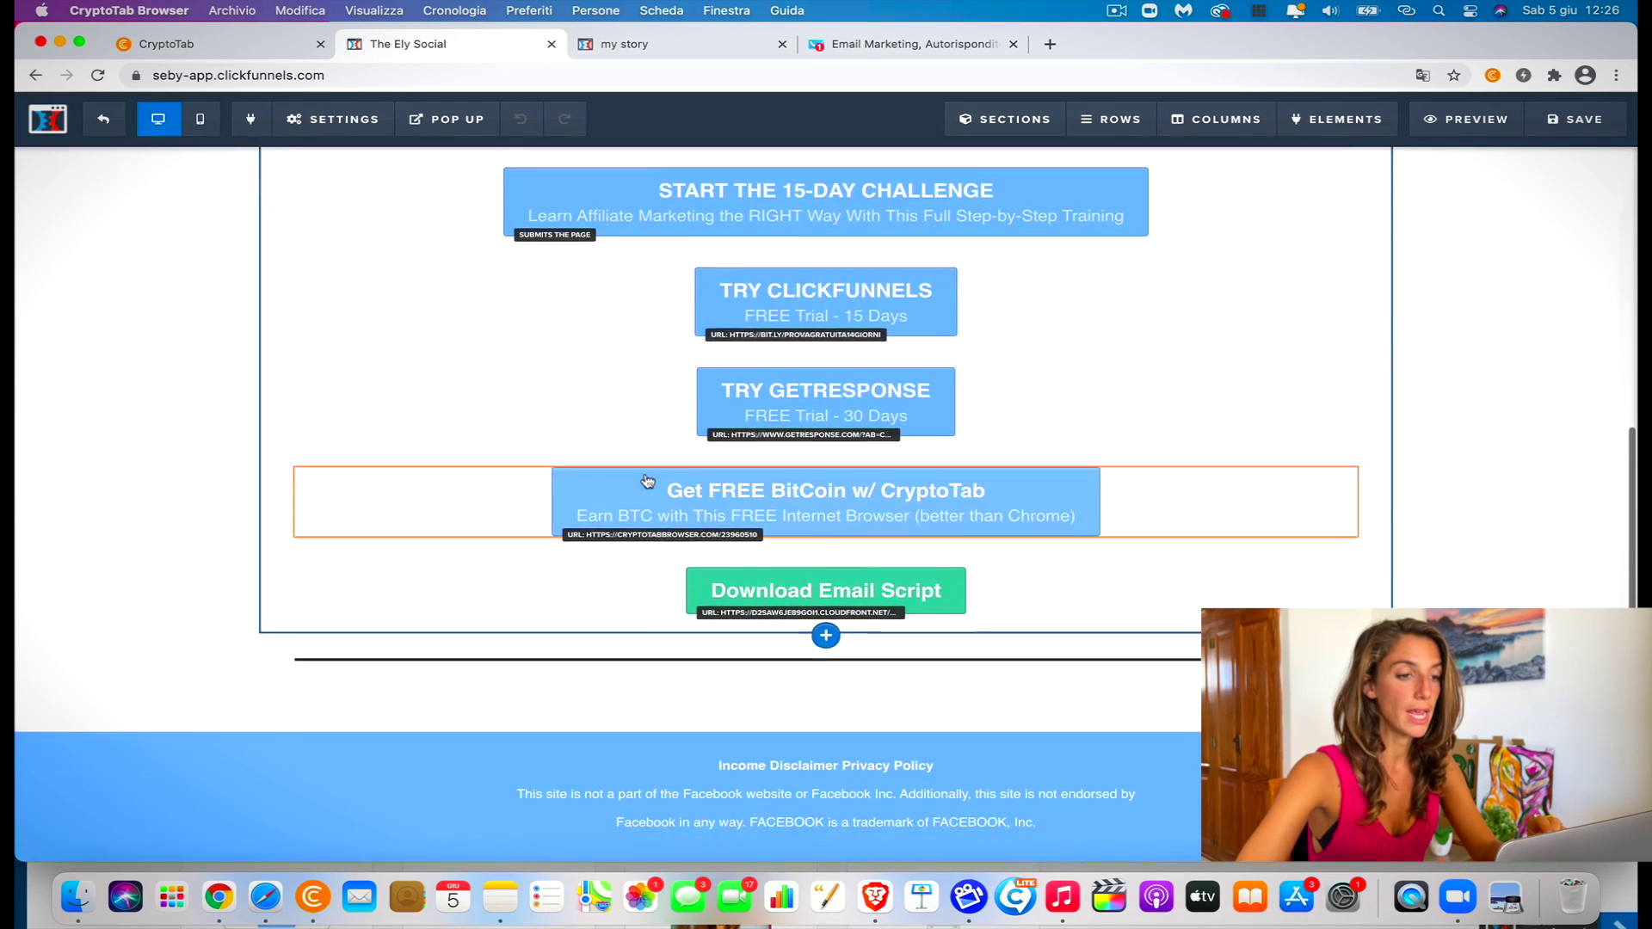
scroll(643, 433, "up", 10)
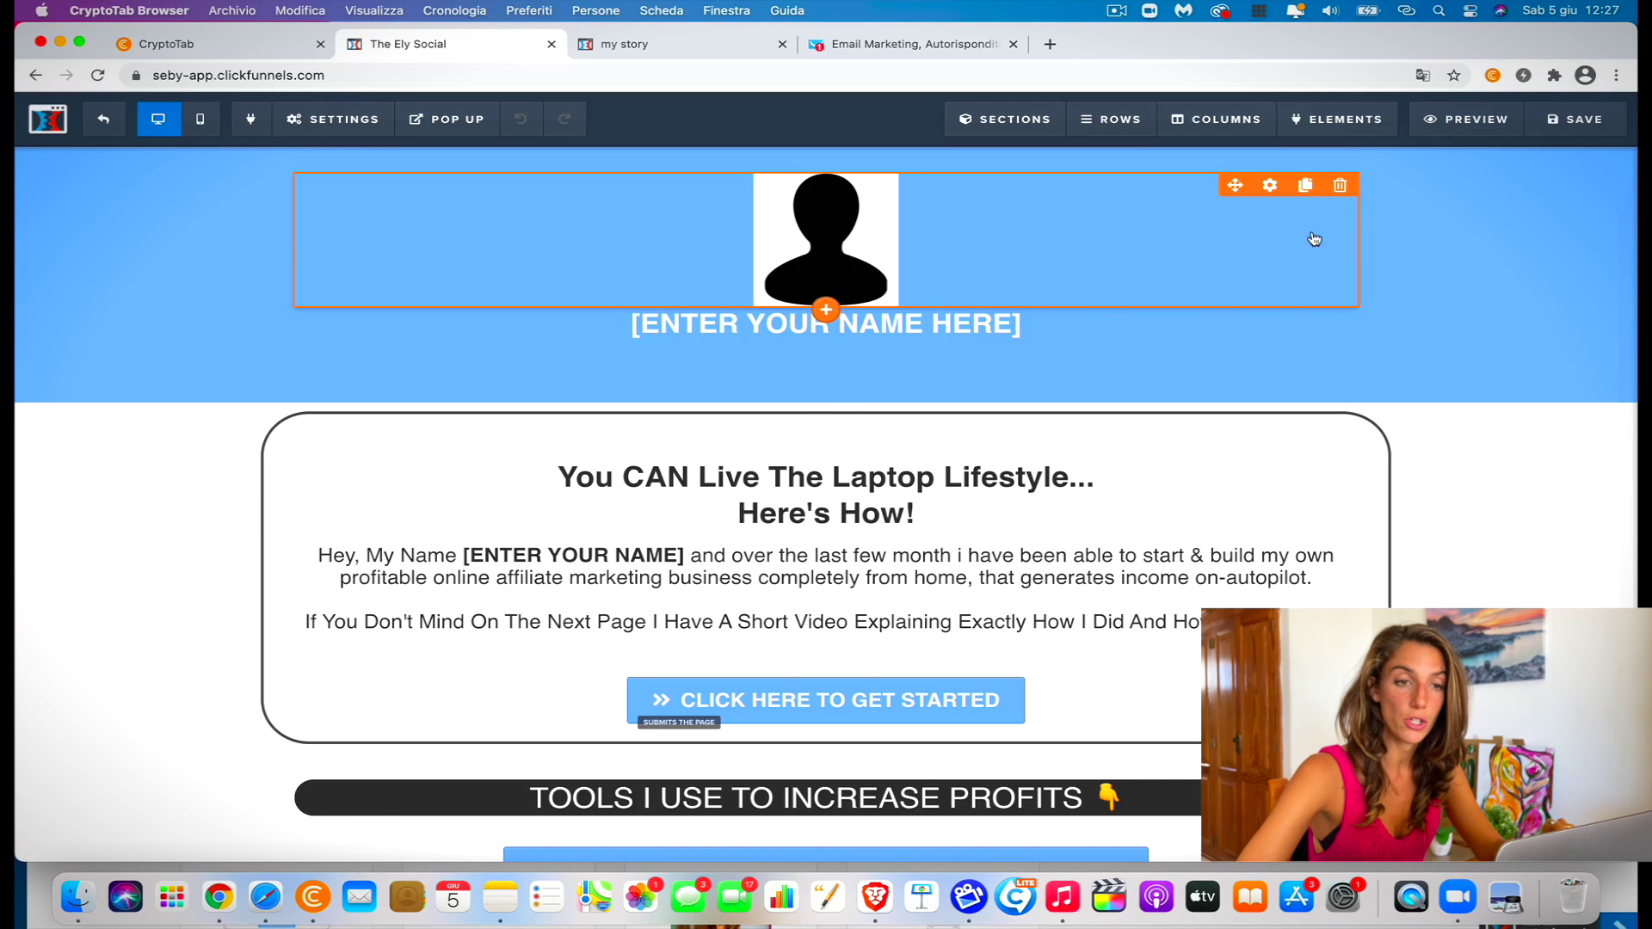
Inspect the blue header section's settings and its background color options without changing the color
left_click(1616, 158)
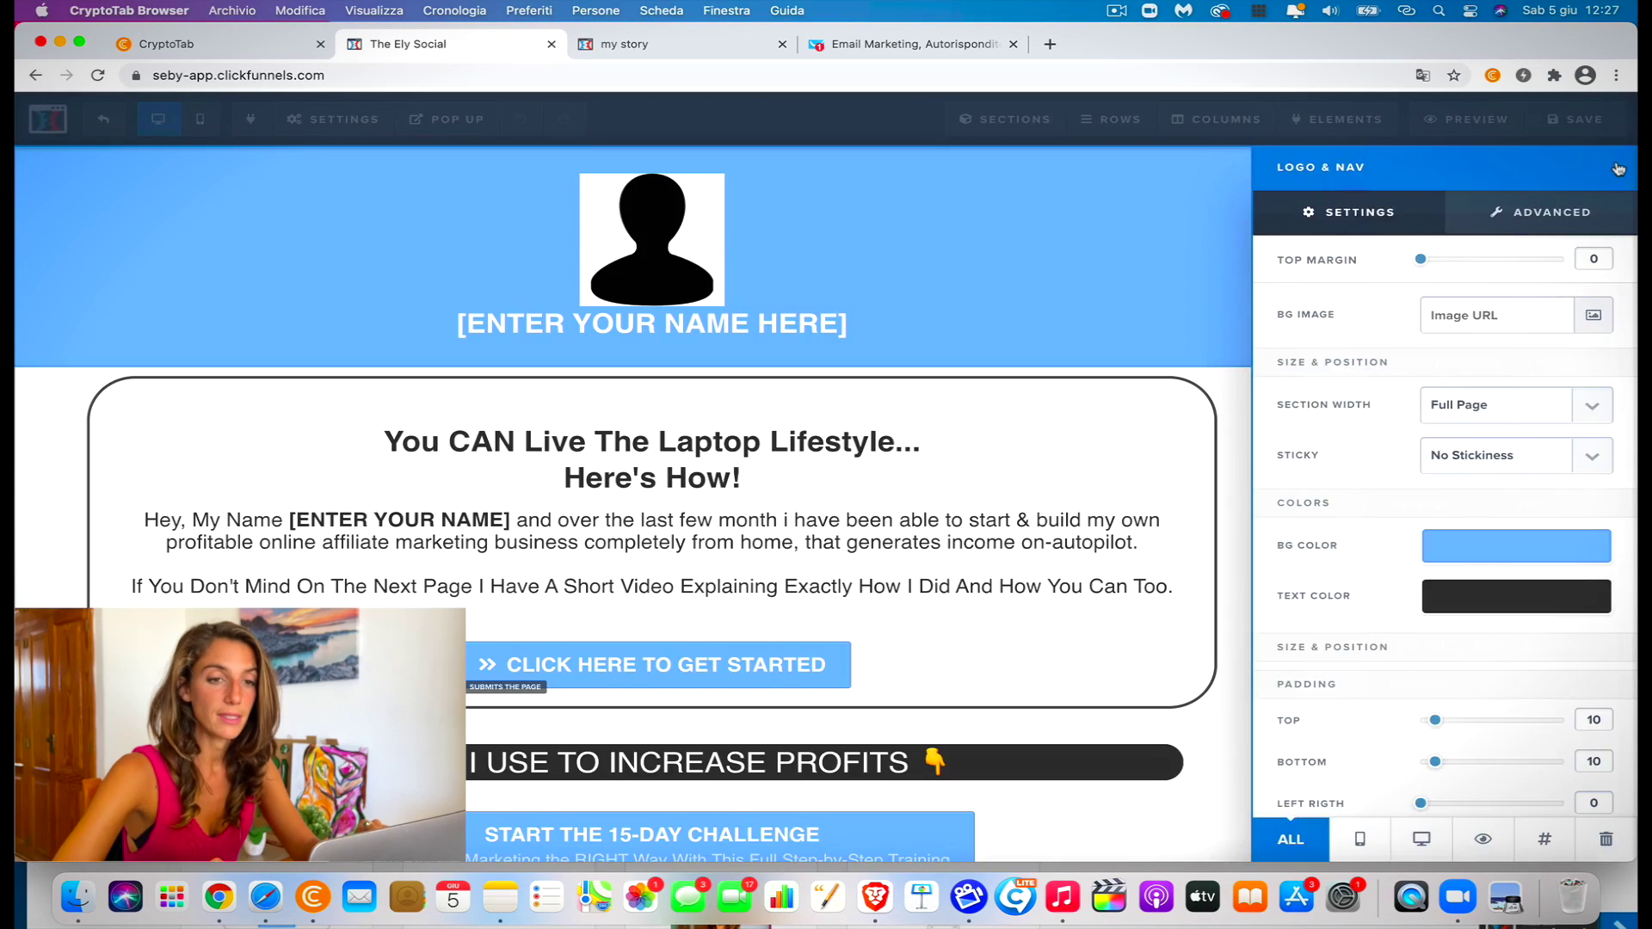
left_click(1489, 553)
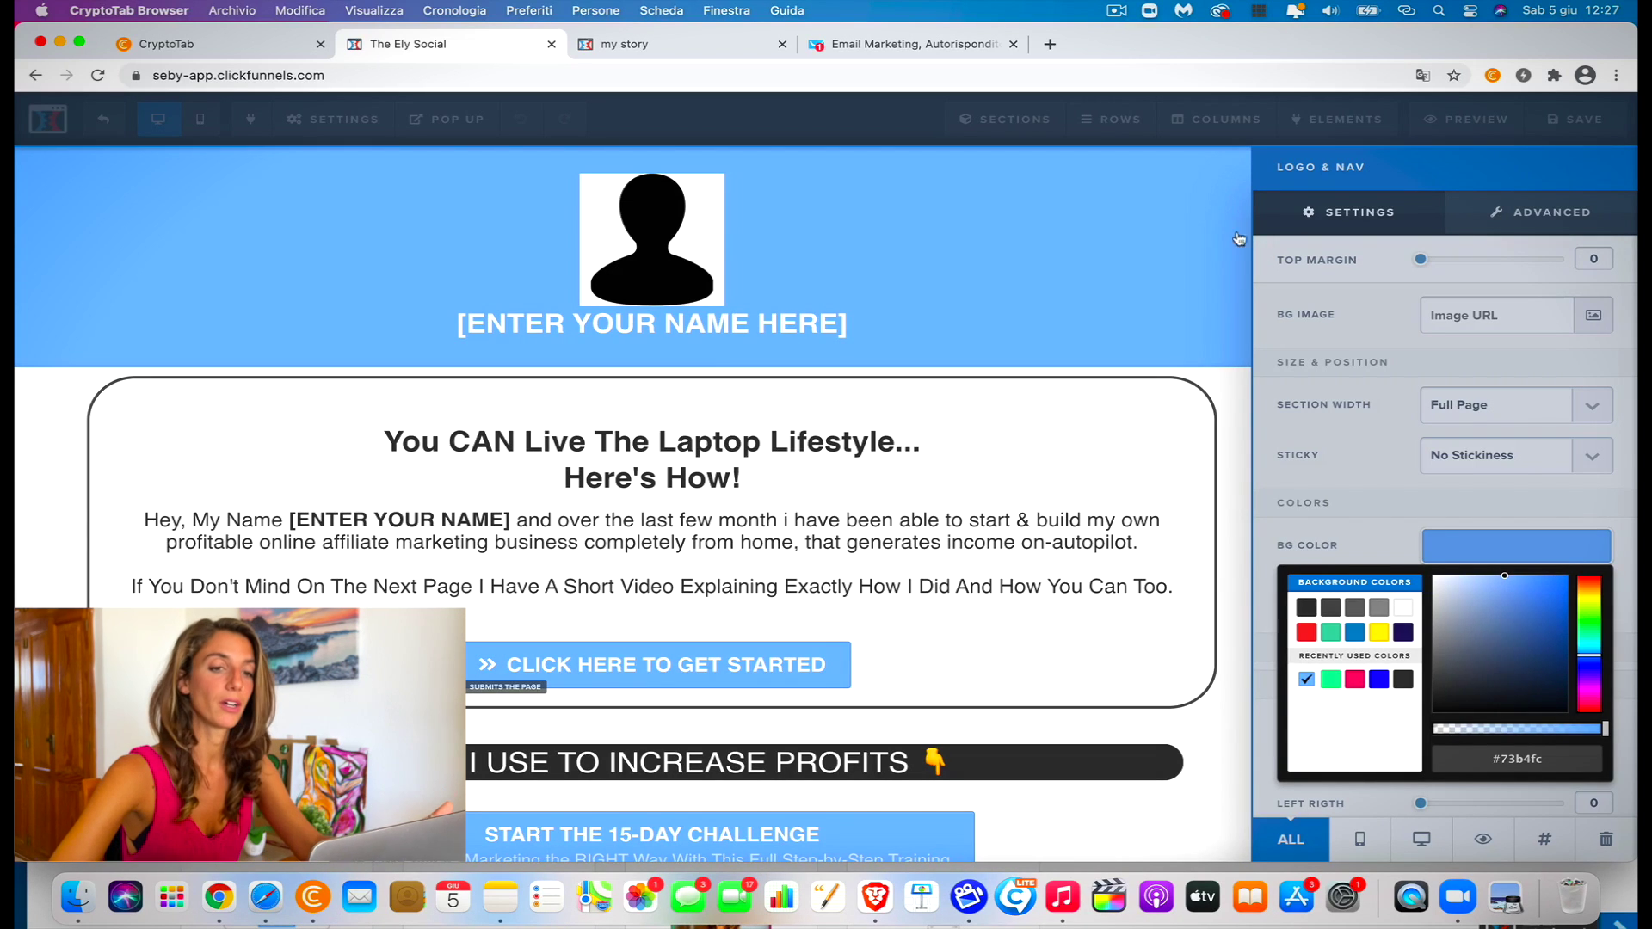
left_click(1180, 286)
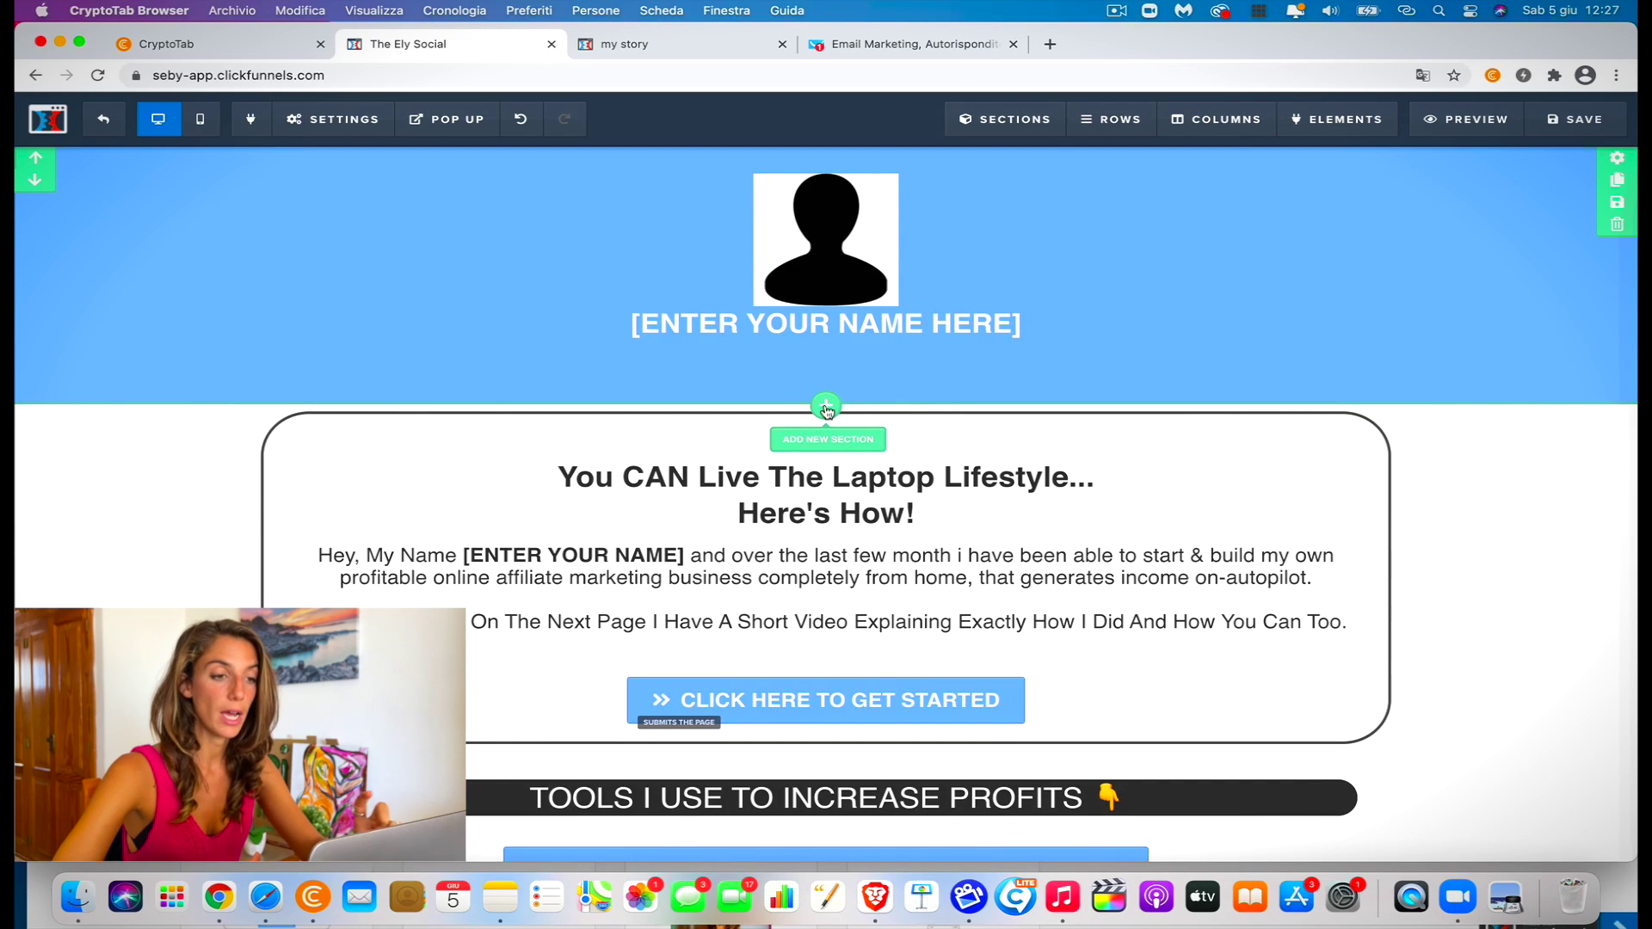
View the layout choices for adding a new section below the header and a new row inside it
left_click(826, 408)
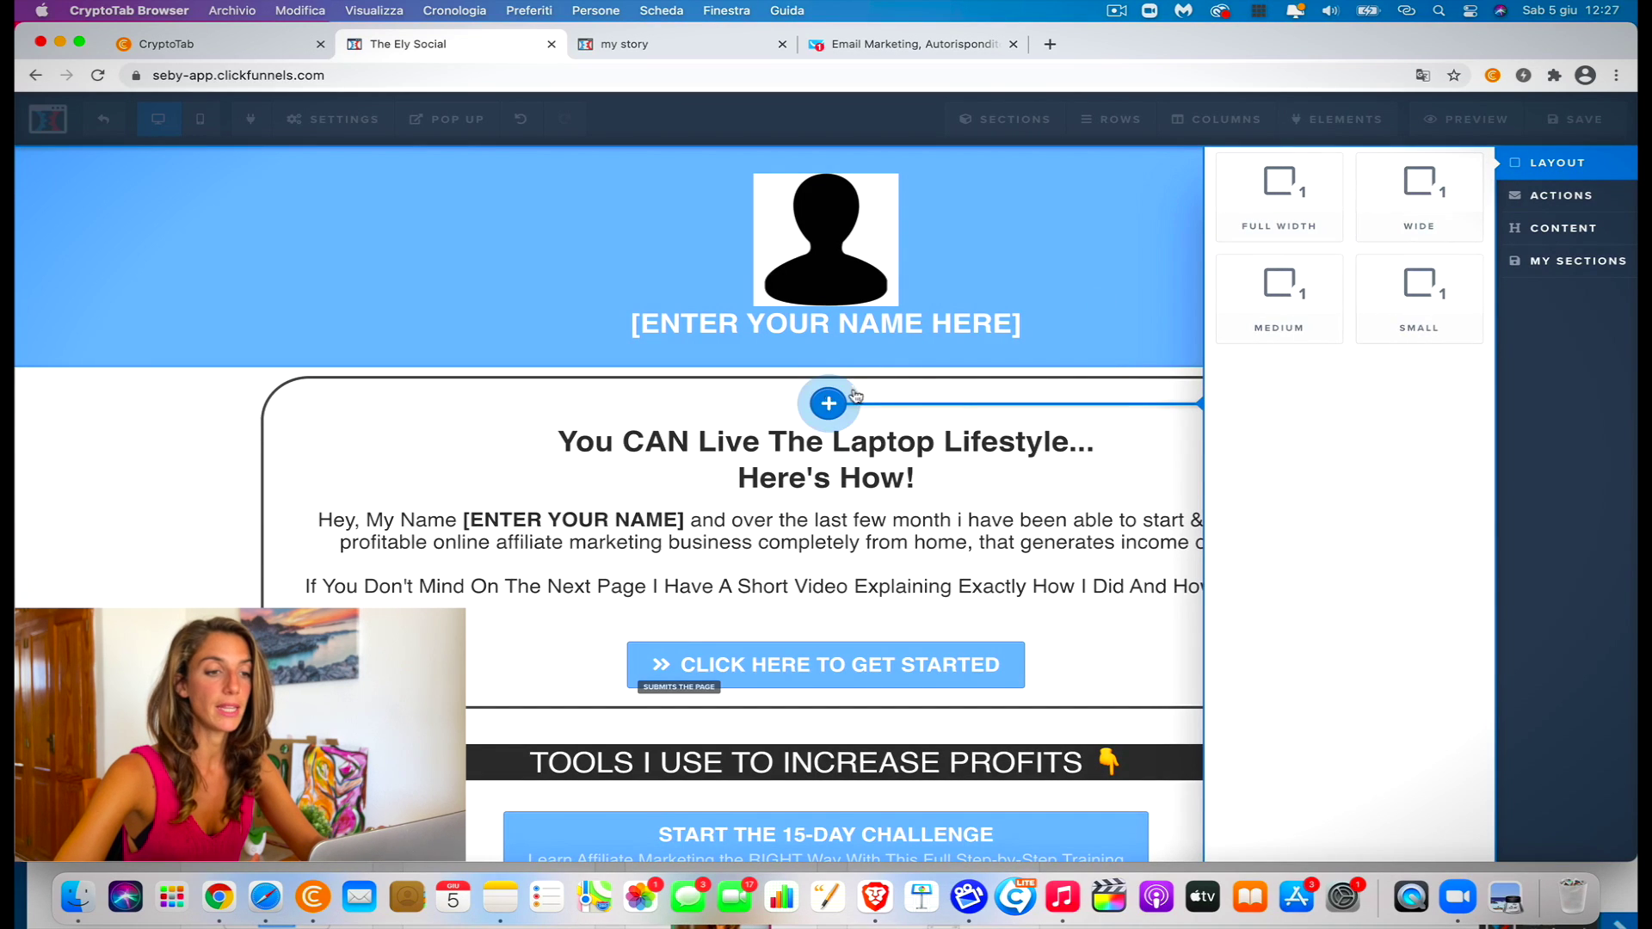
left_click(1064, 342)
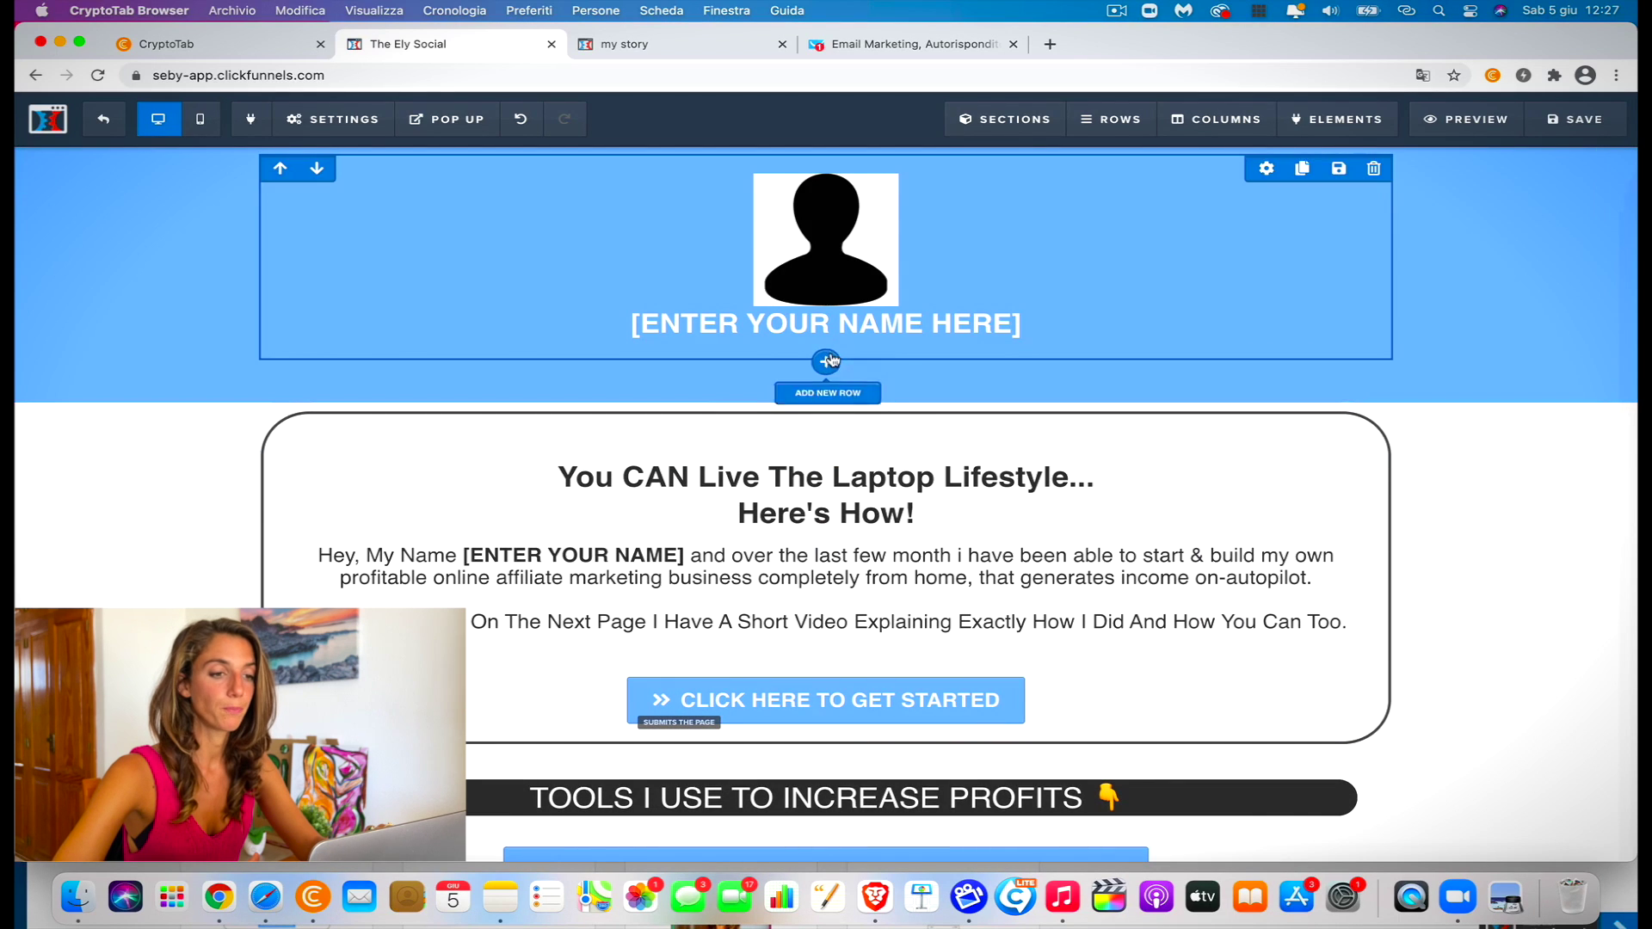
left_click(829, 361)
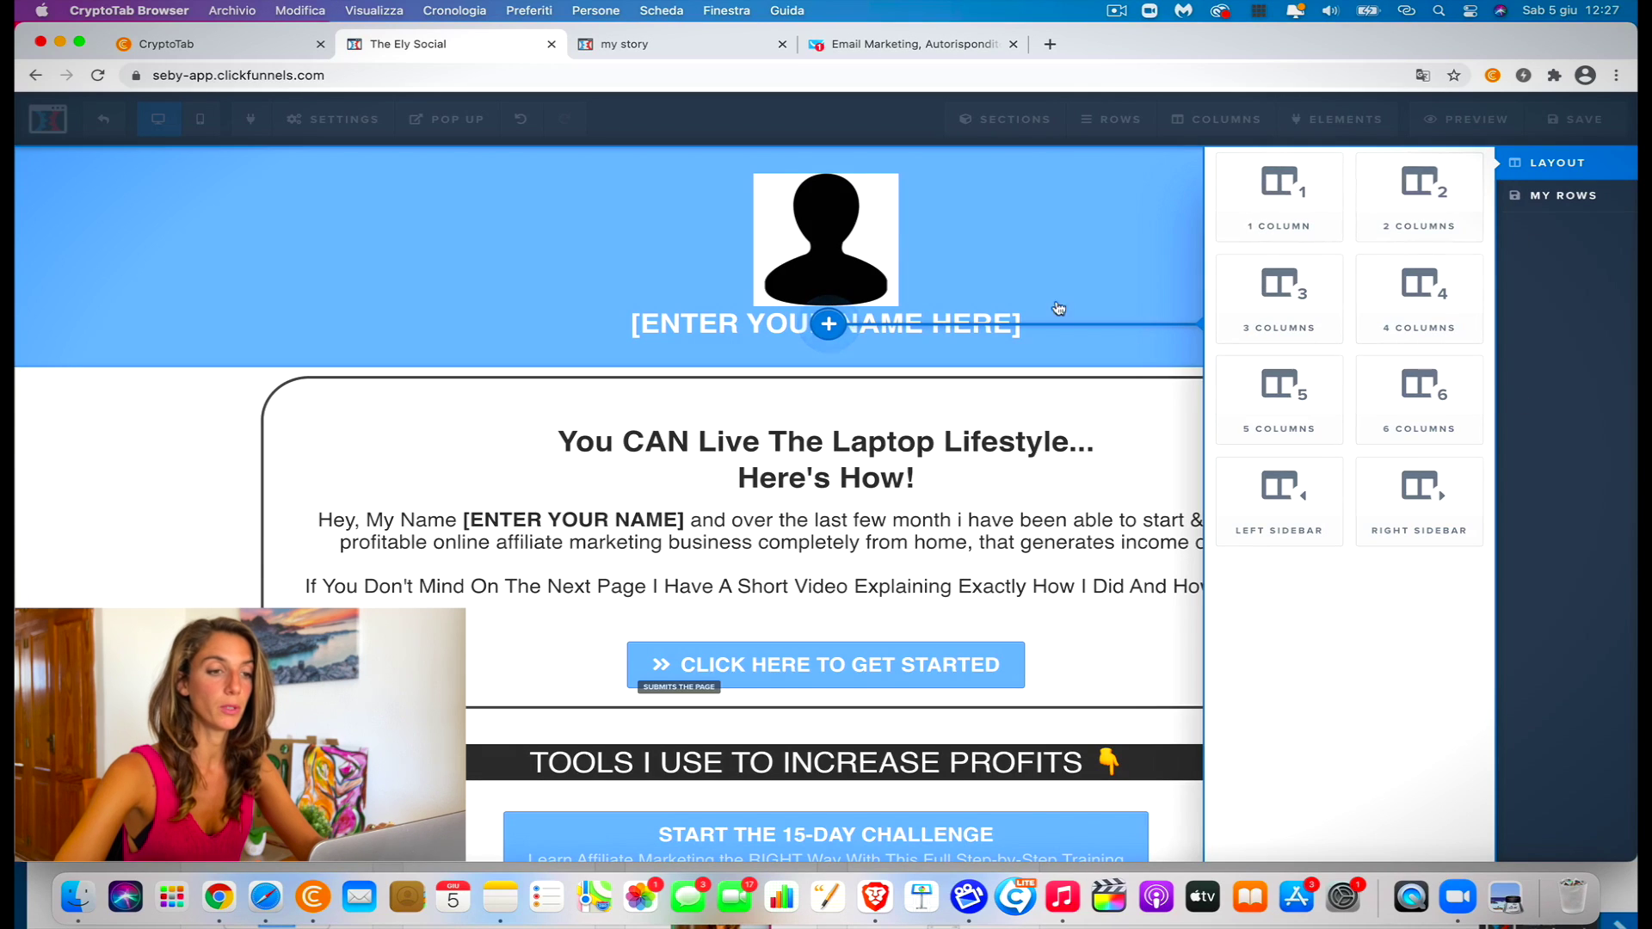
left_click(929, 412)
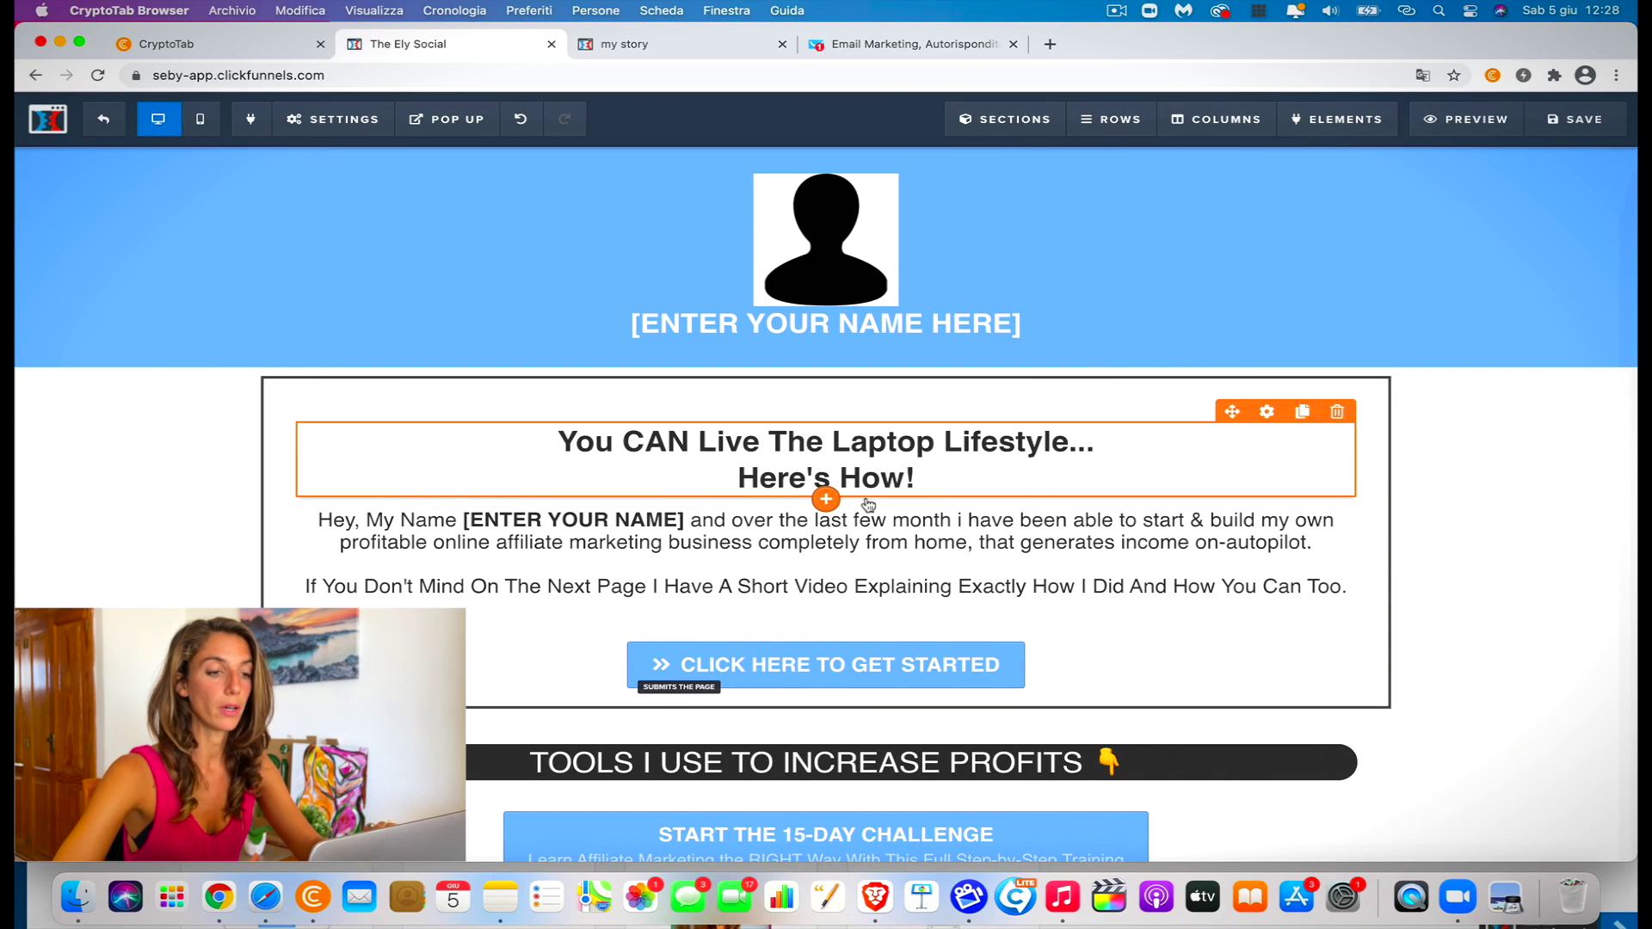
Browse the text, media and form elements that can be added below the "You CAN Live The Laptop Lifestyle" headline
left_click(827, 499)
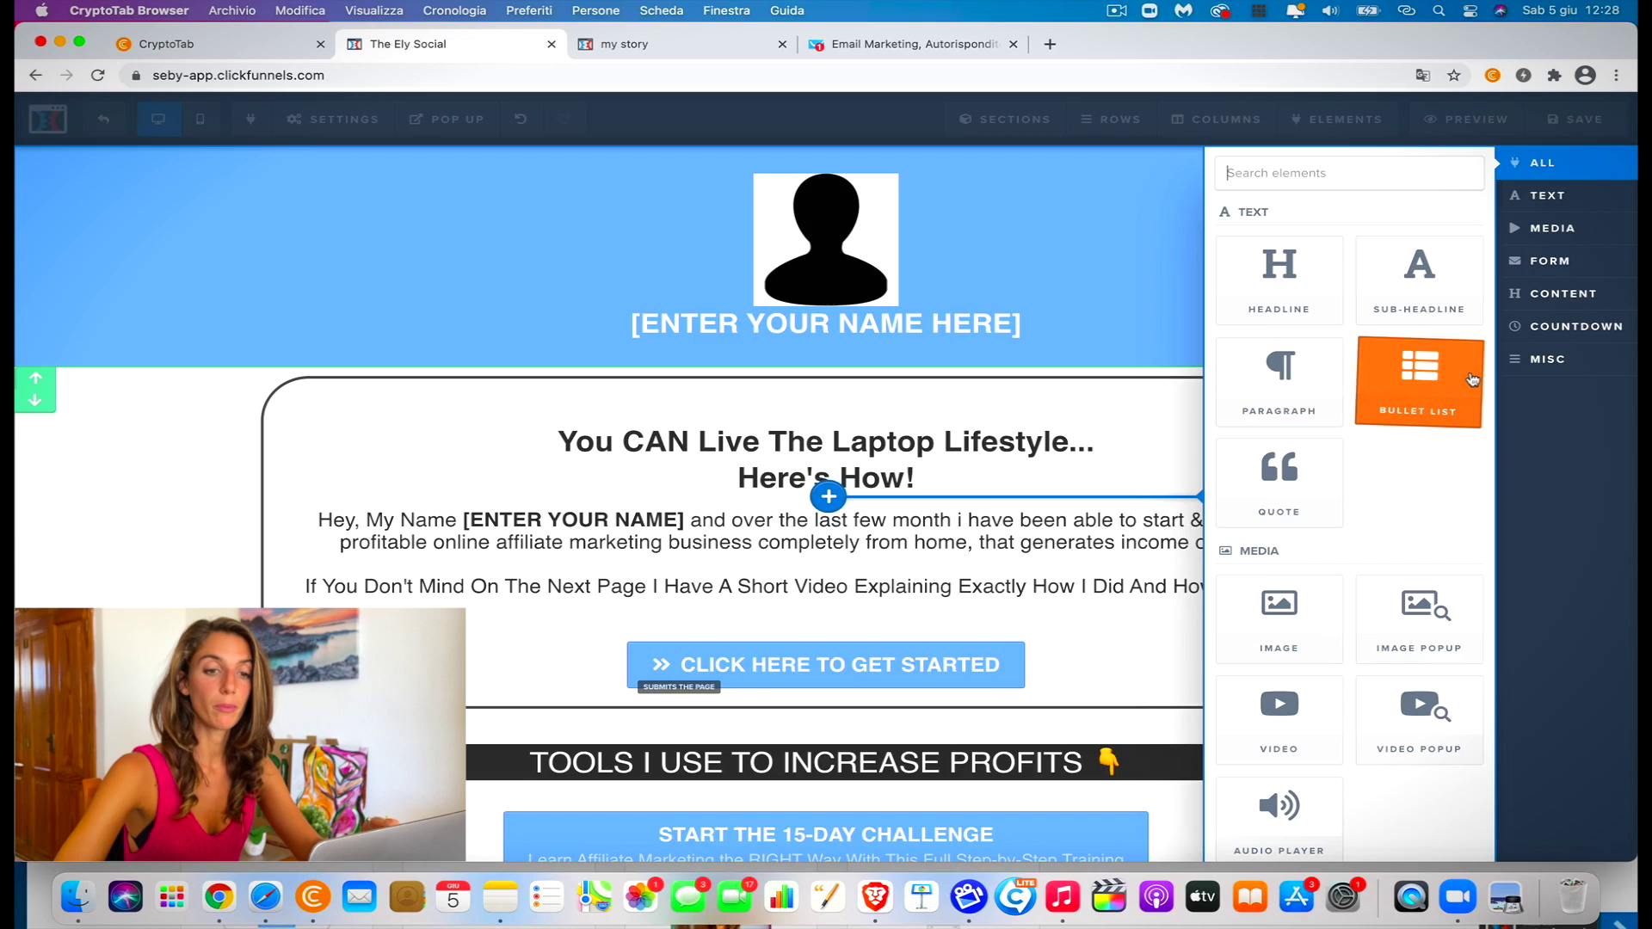
scroll(1274, 516, "down", 3)
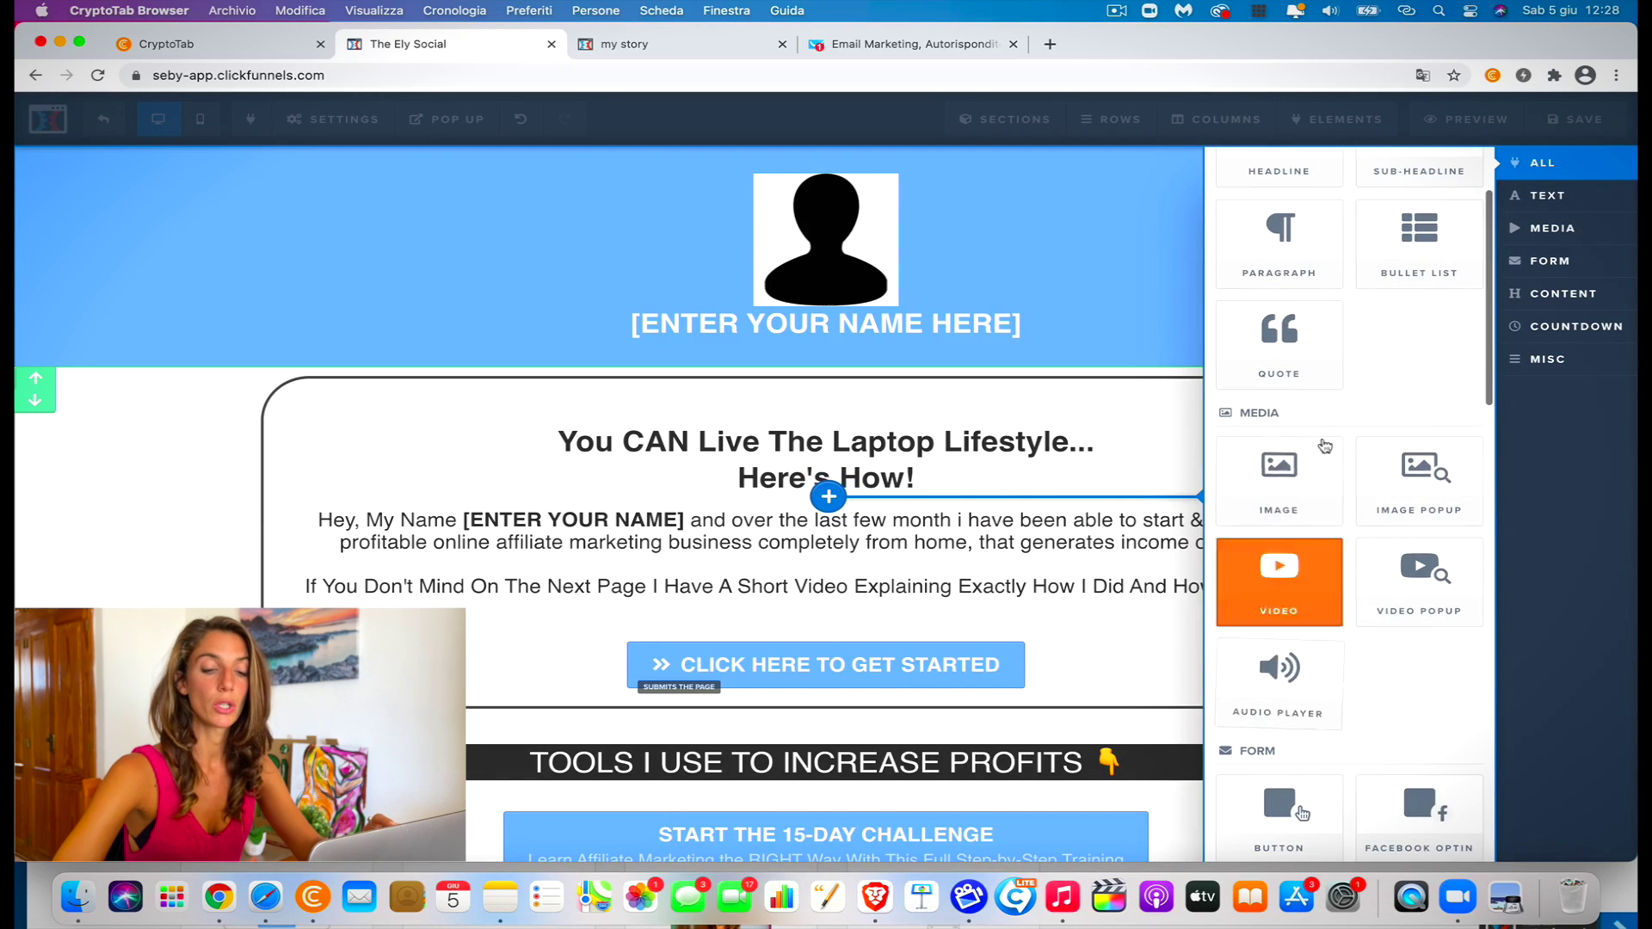
scroll(1357, 671, "down", 5)
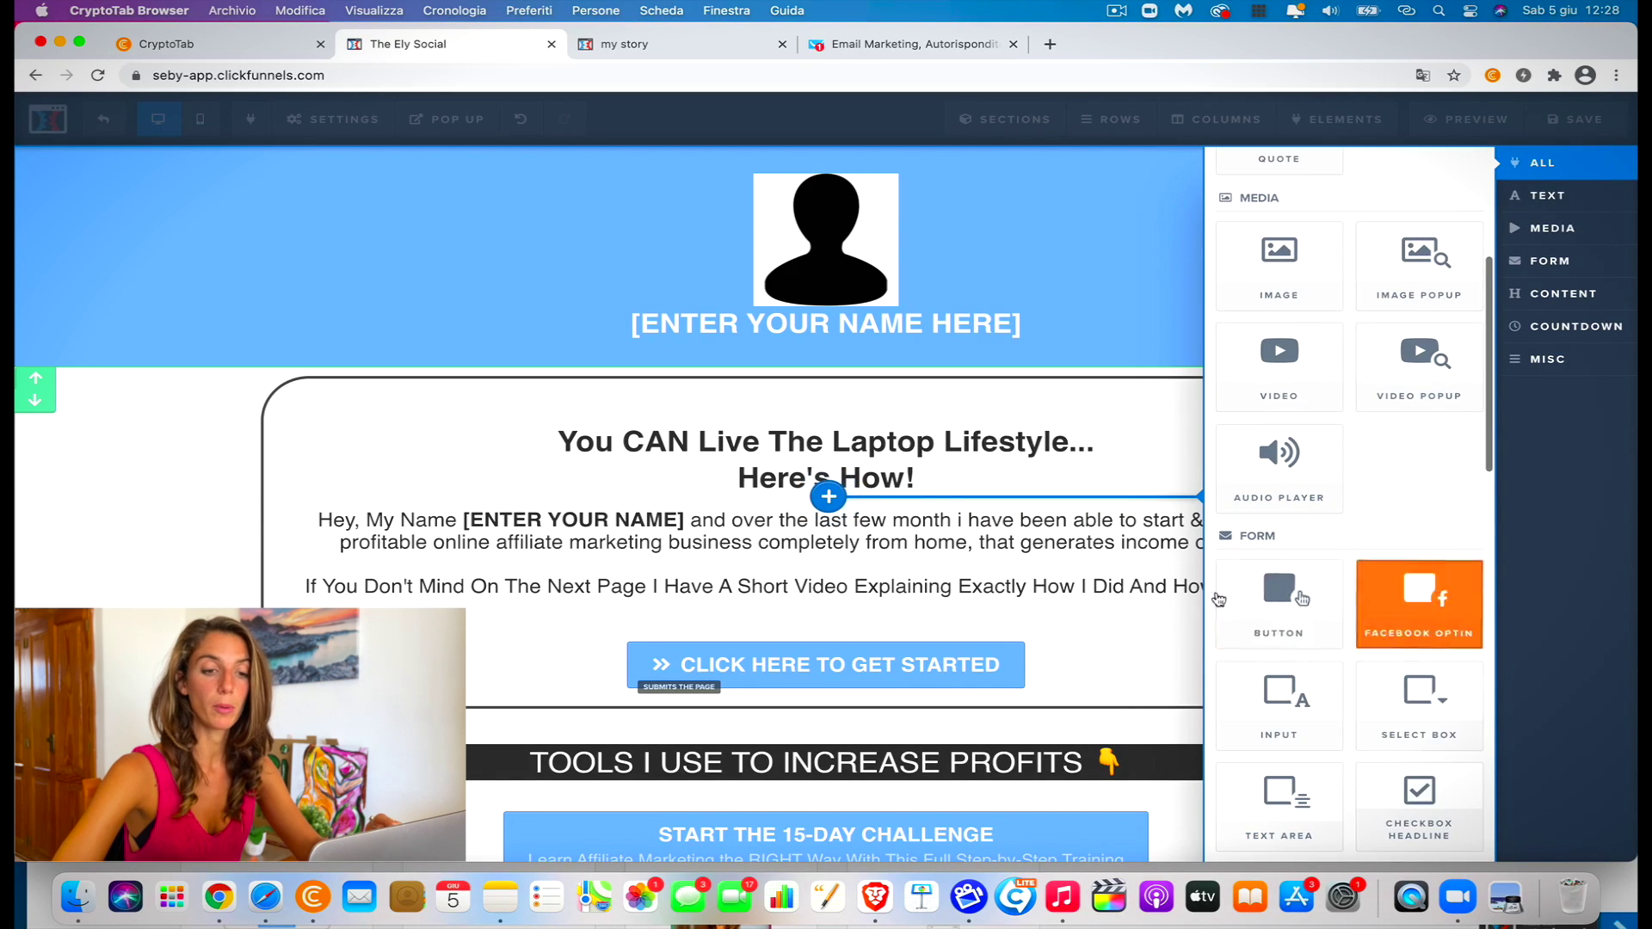
scroll(1279, 645, "down", 5)
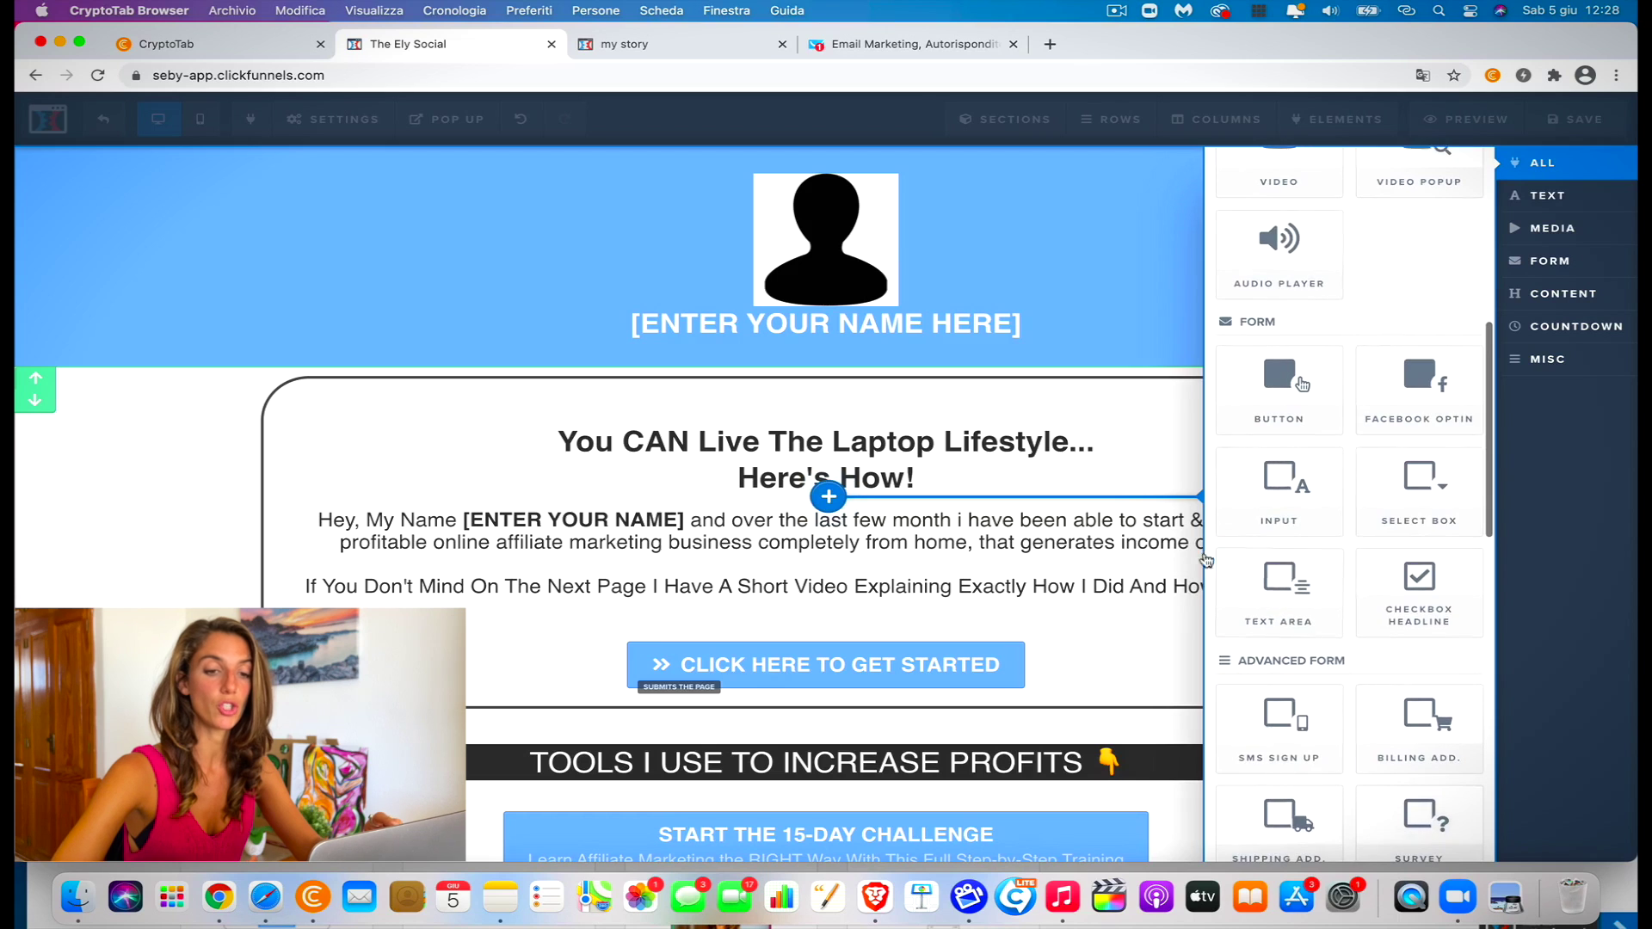
left_click(1163, 416)
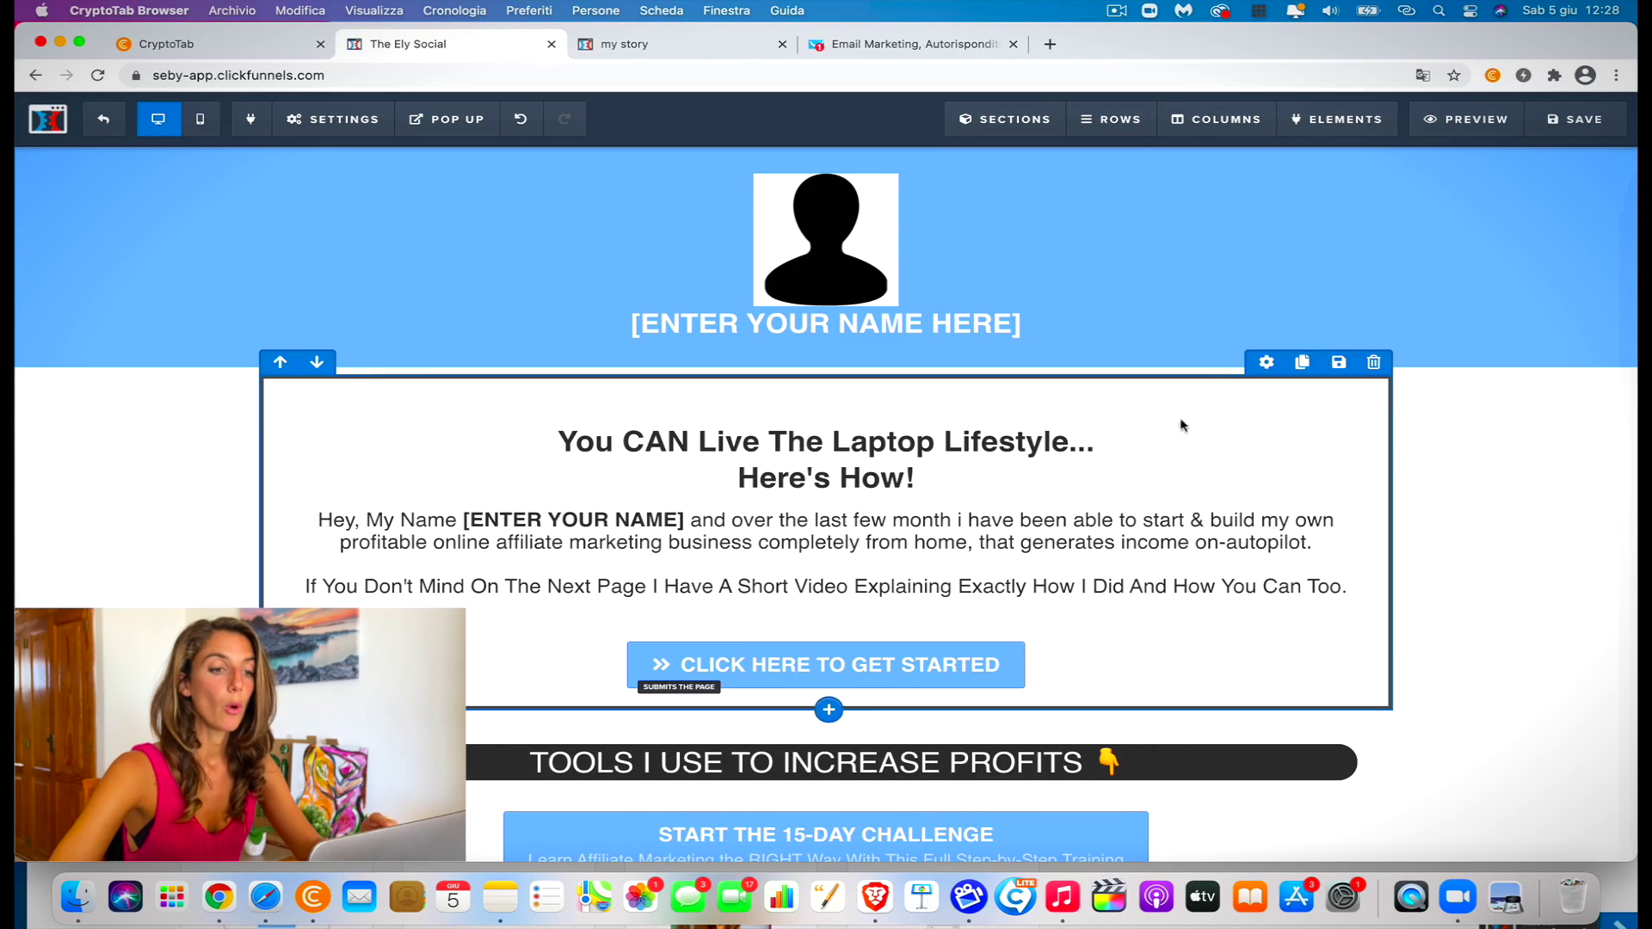
Delete the end of the [ENTER YOUR NAME] placeholder in the intro paragraph and restore it
left_click(655, 521)
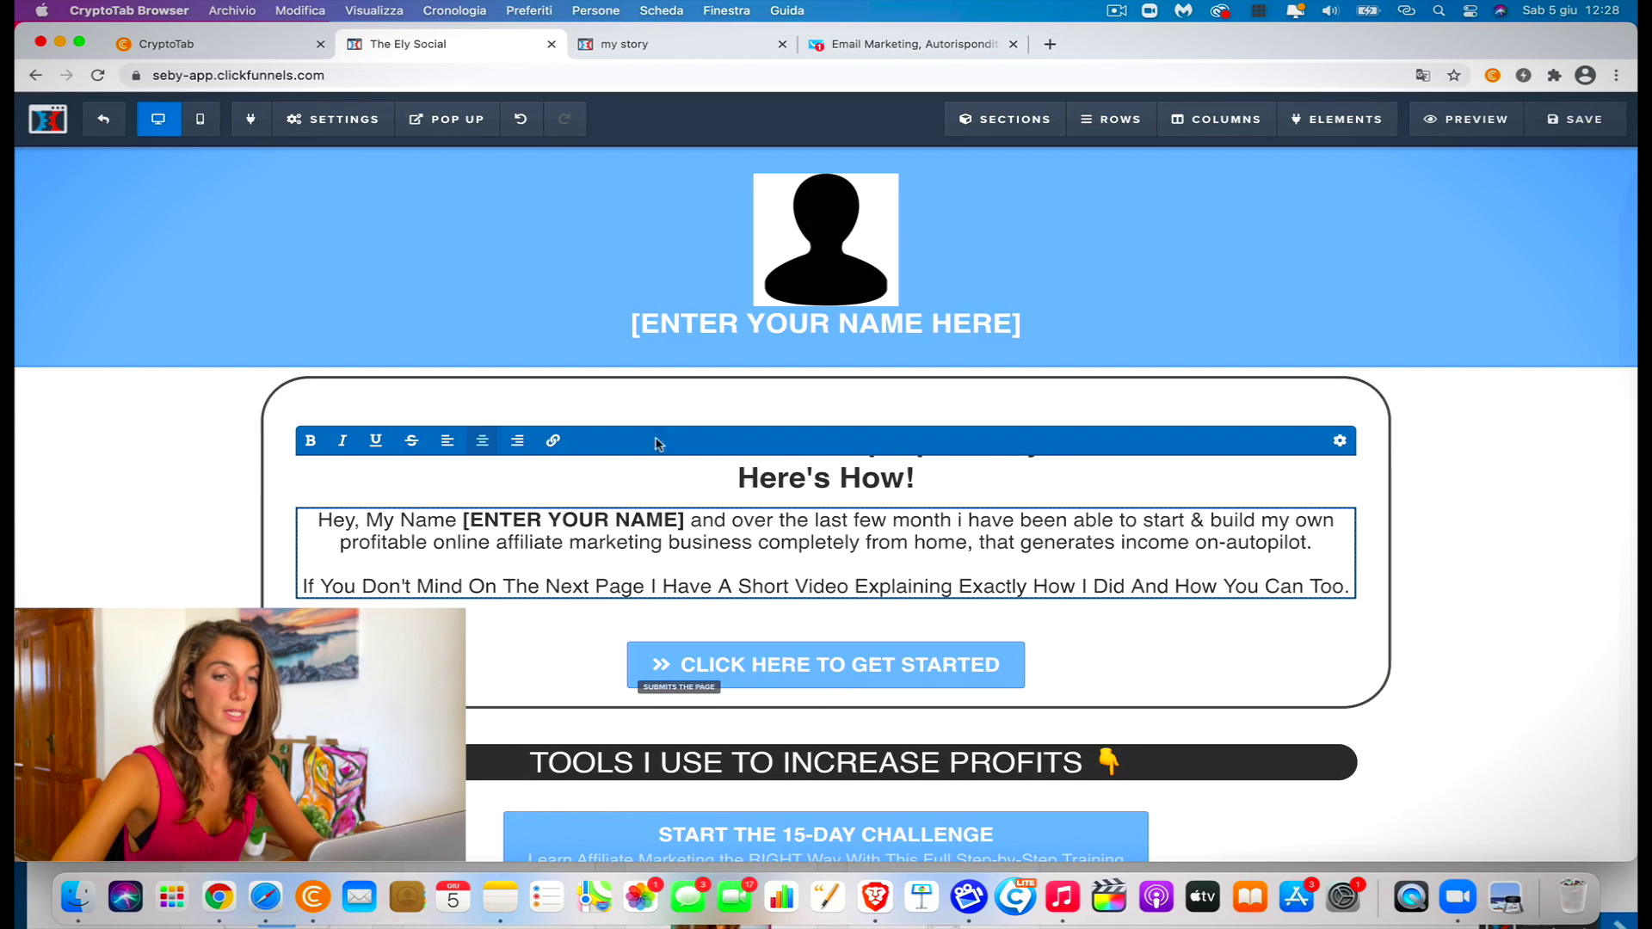
left_click(691, 520)
key("BackSpace")
key("BackSpace")
key("BackSpace")
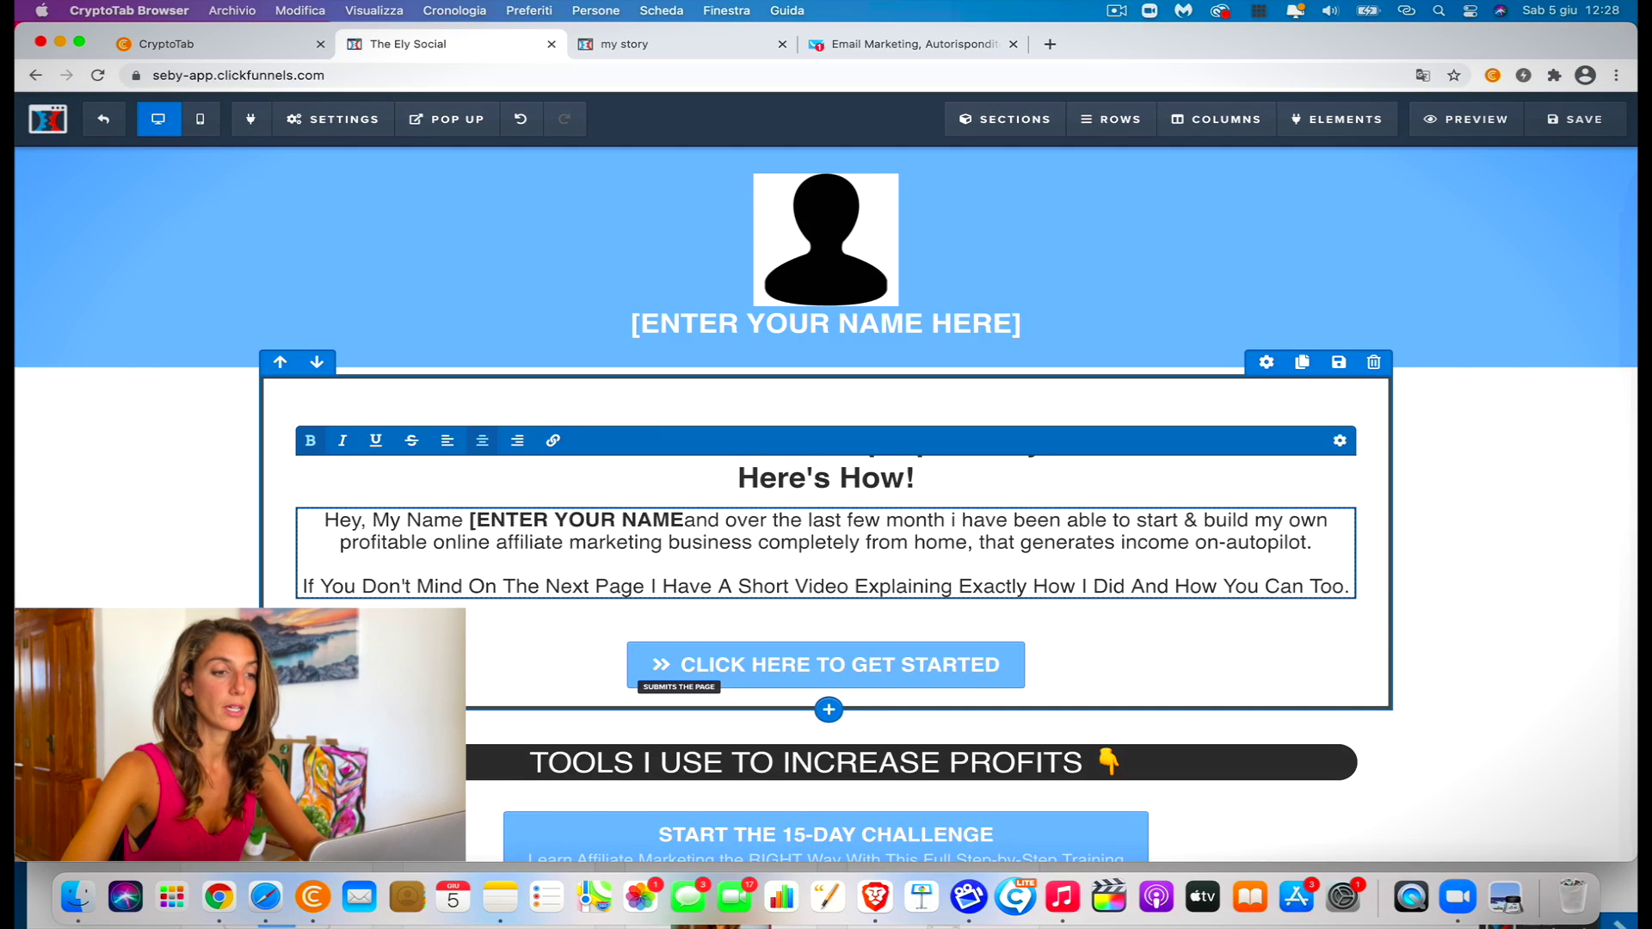
type("E")
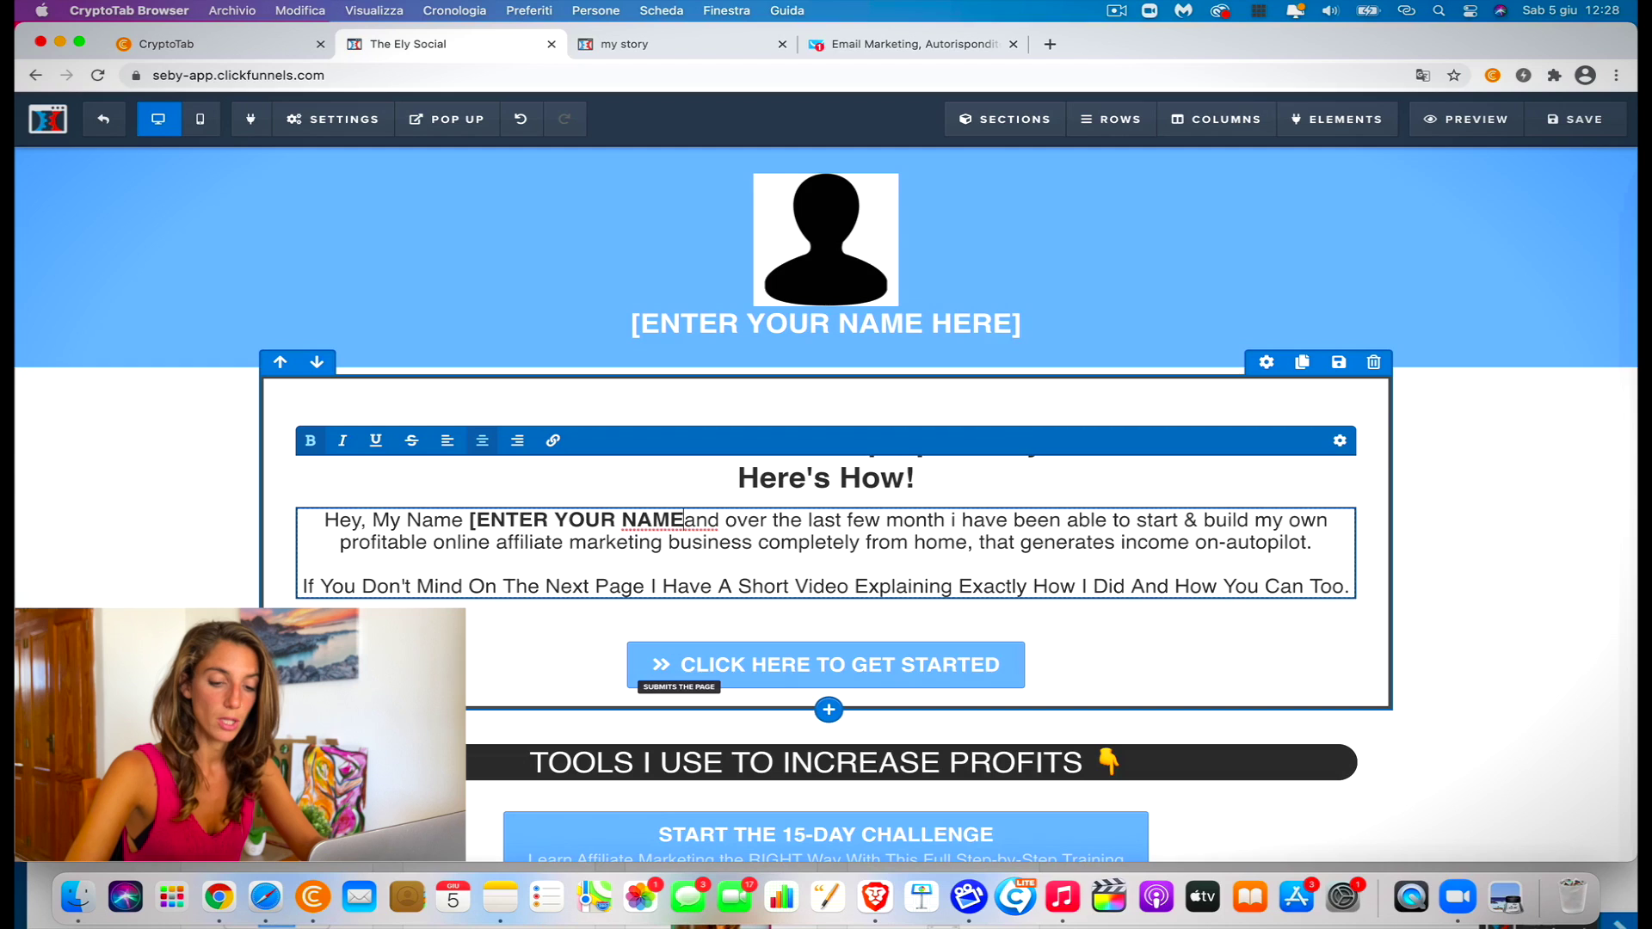
type("]")
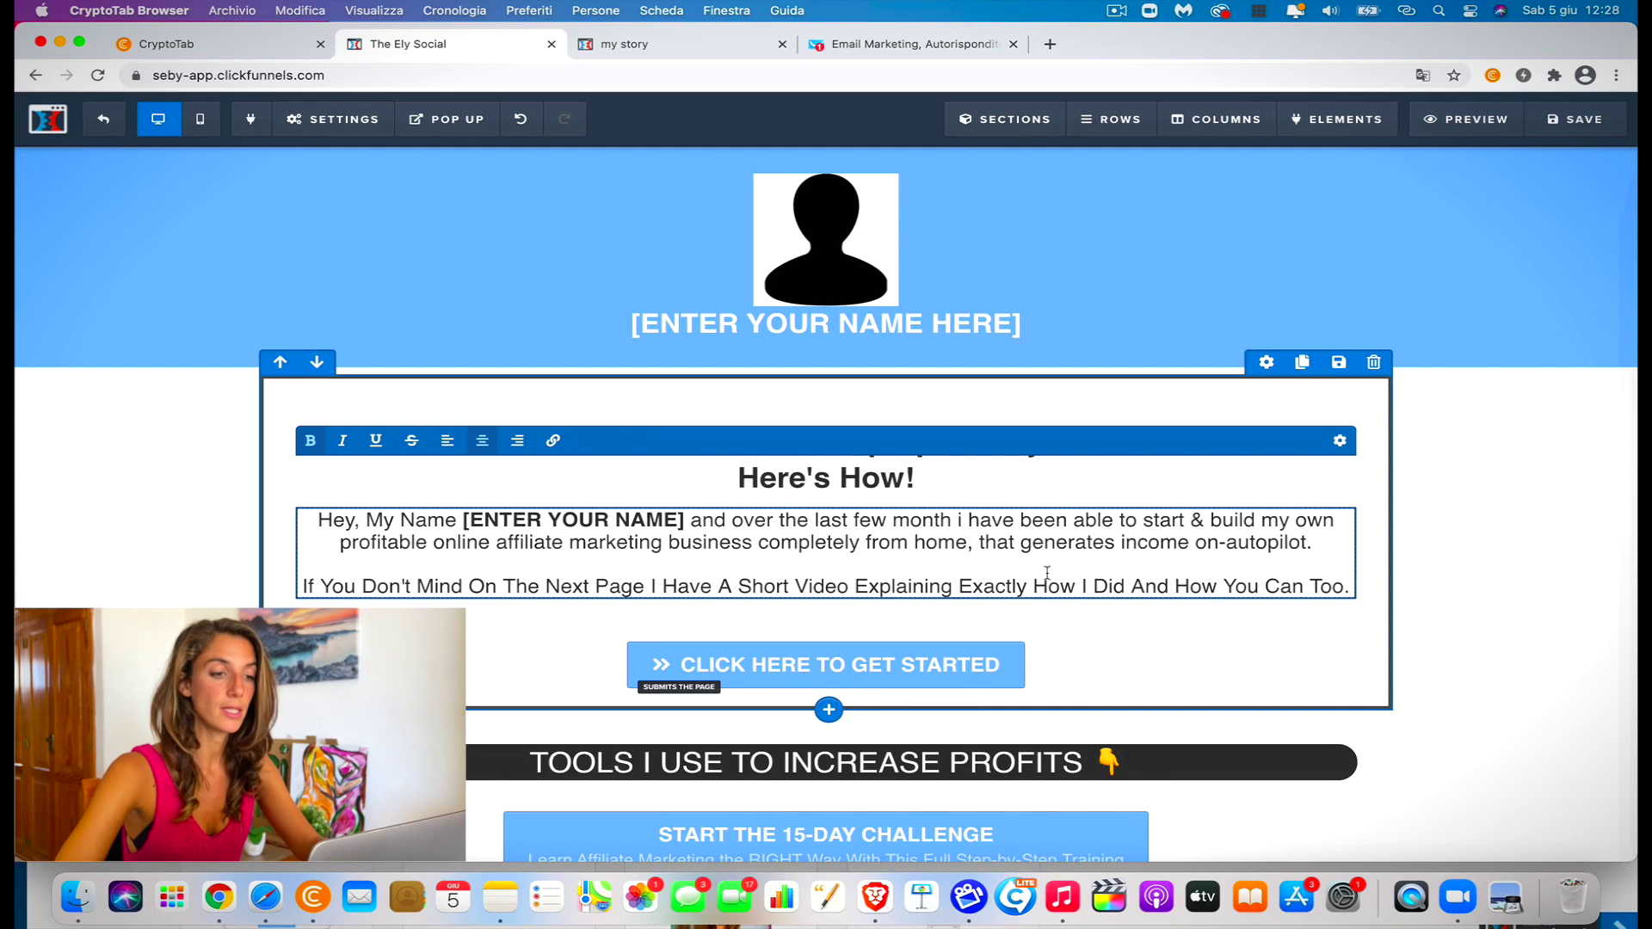
left_click(1264, 650)
mouse_move(1137, 596)
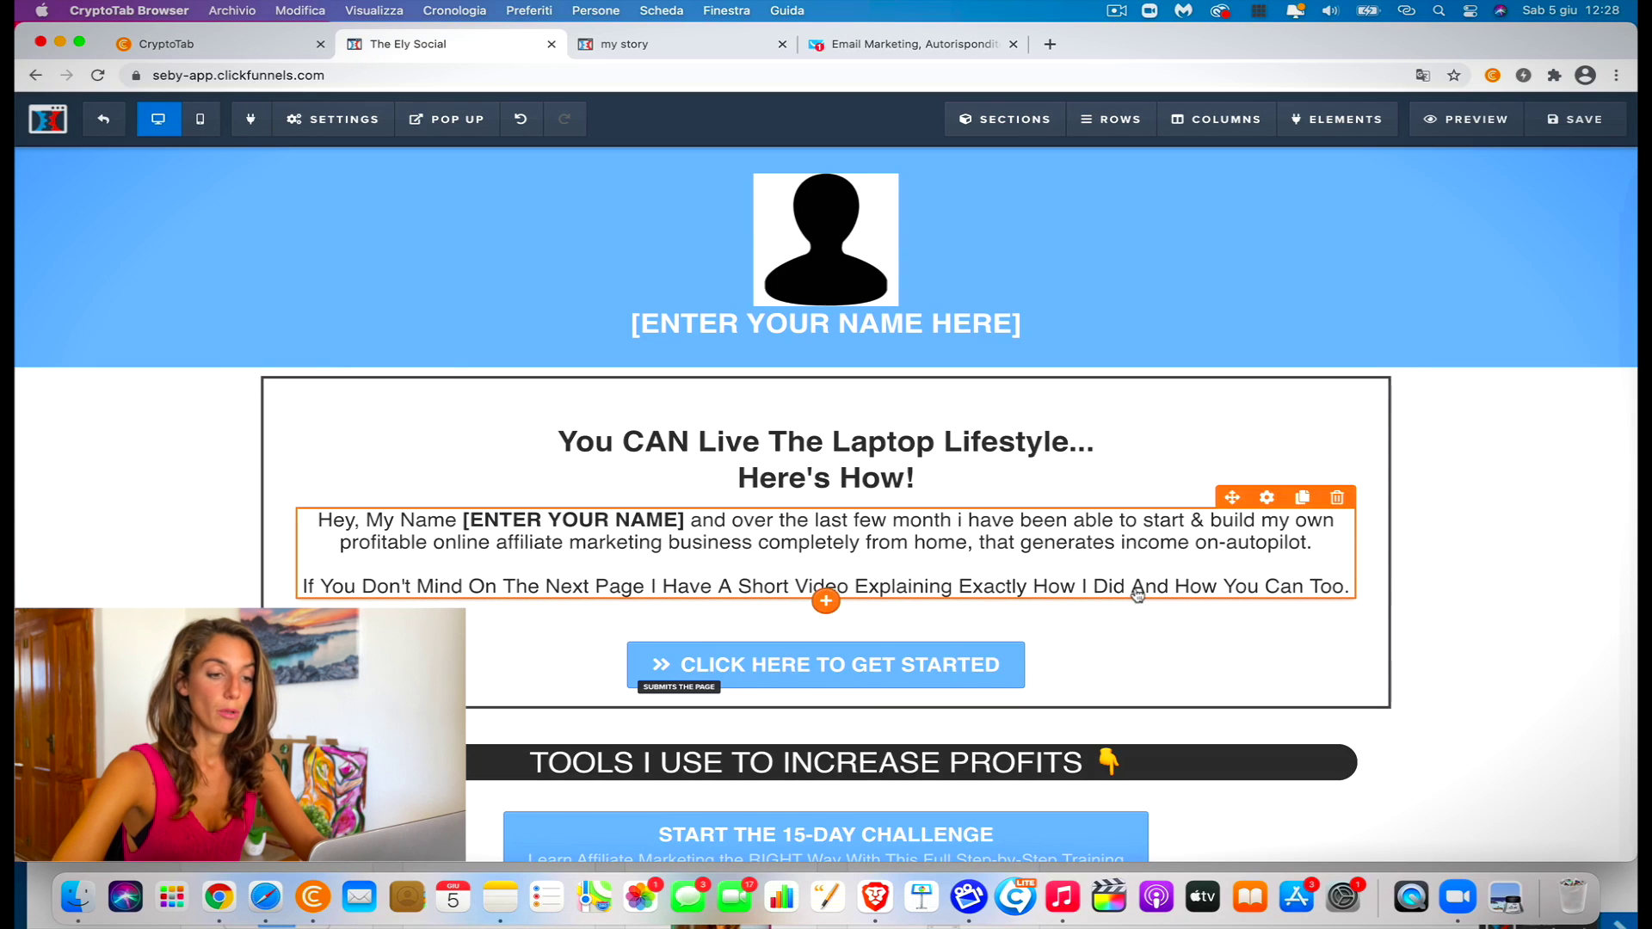
Review the CLICK HERE TO GET STARTED button and the link buttons in the TOOLS I USE TO INCREASE PROFITS section
scroll(1134, 590, "down", 3)
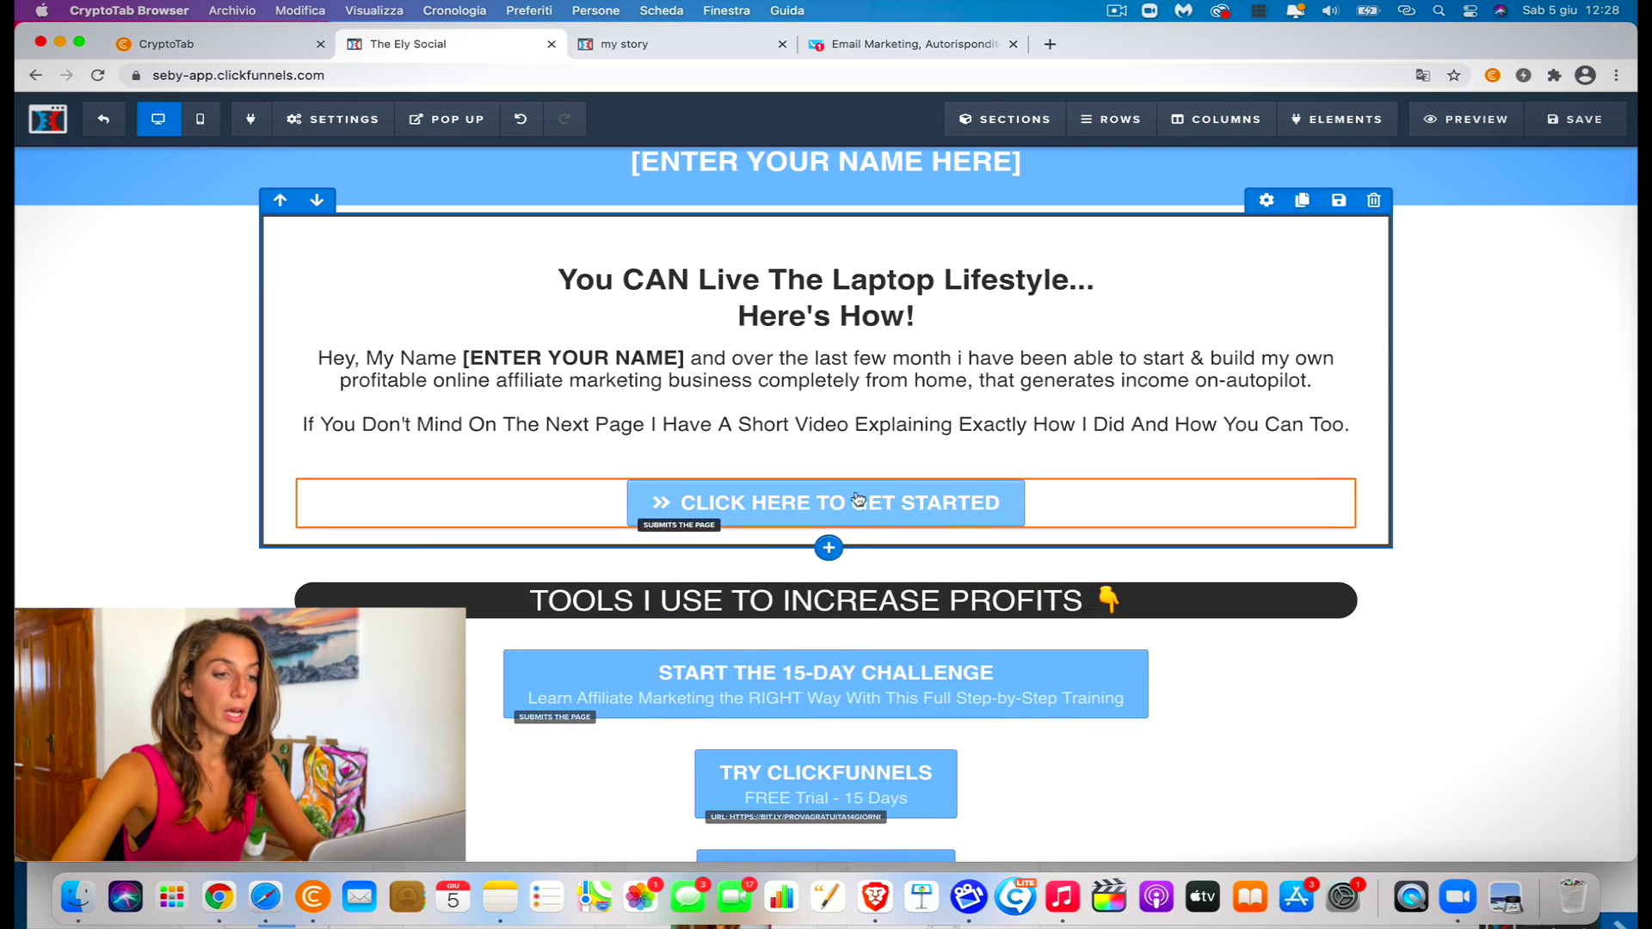
mouse_move(933, 514)
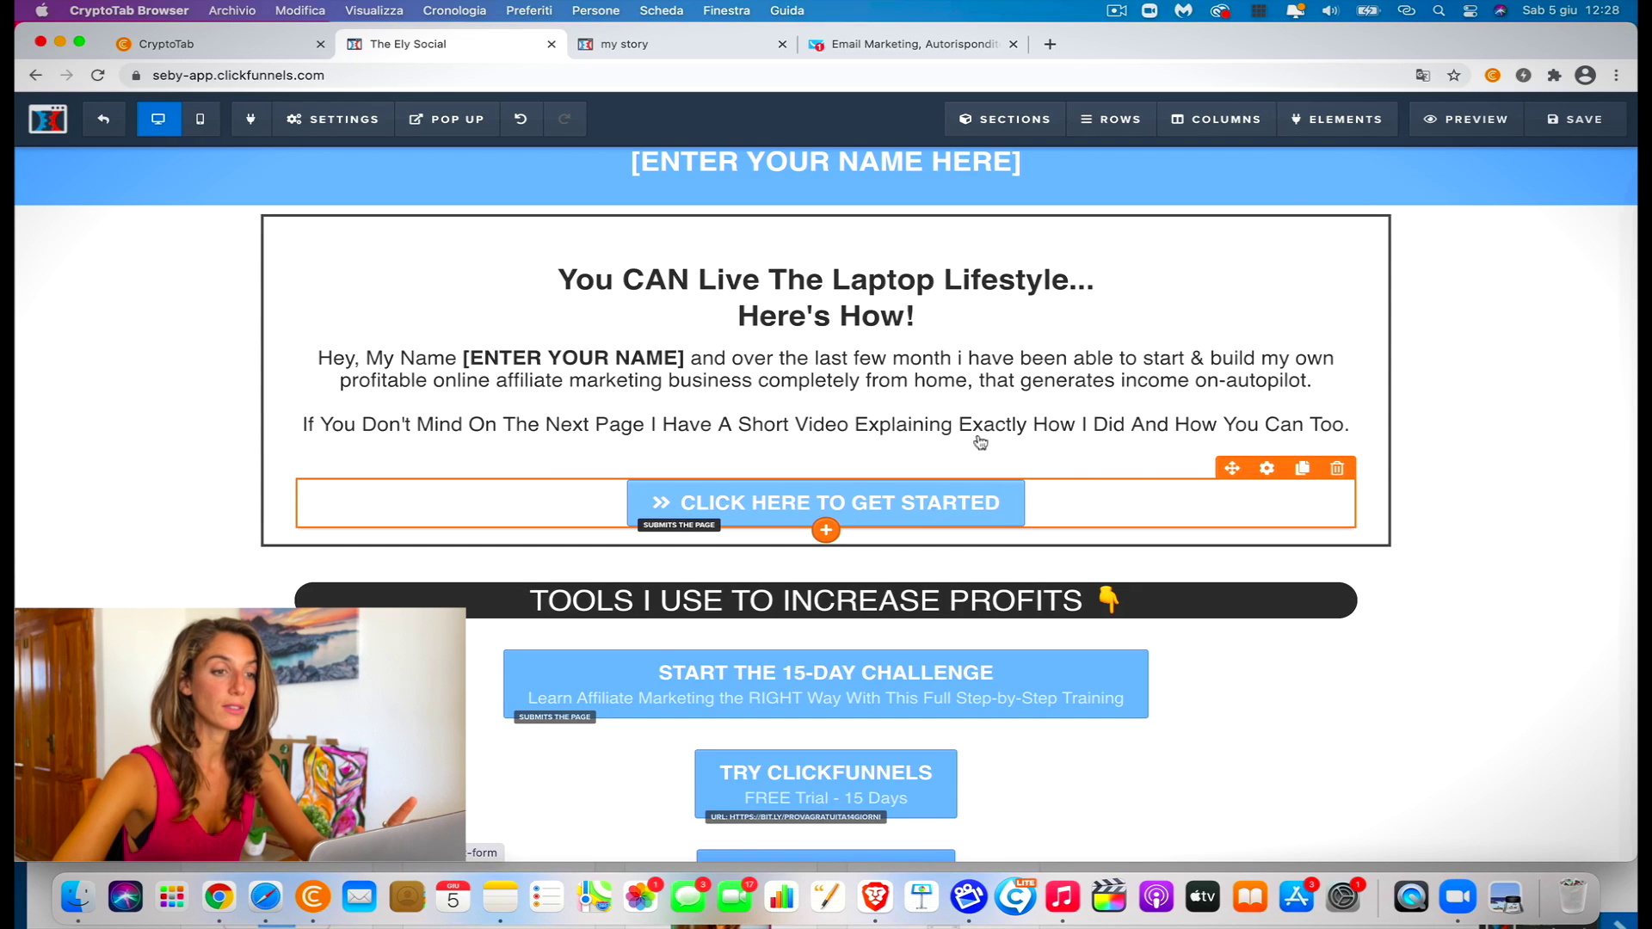
mouse_move(785, 567)
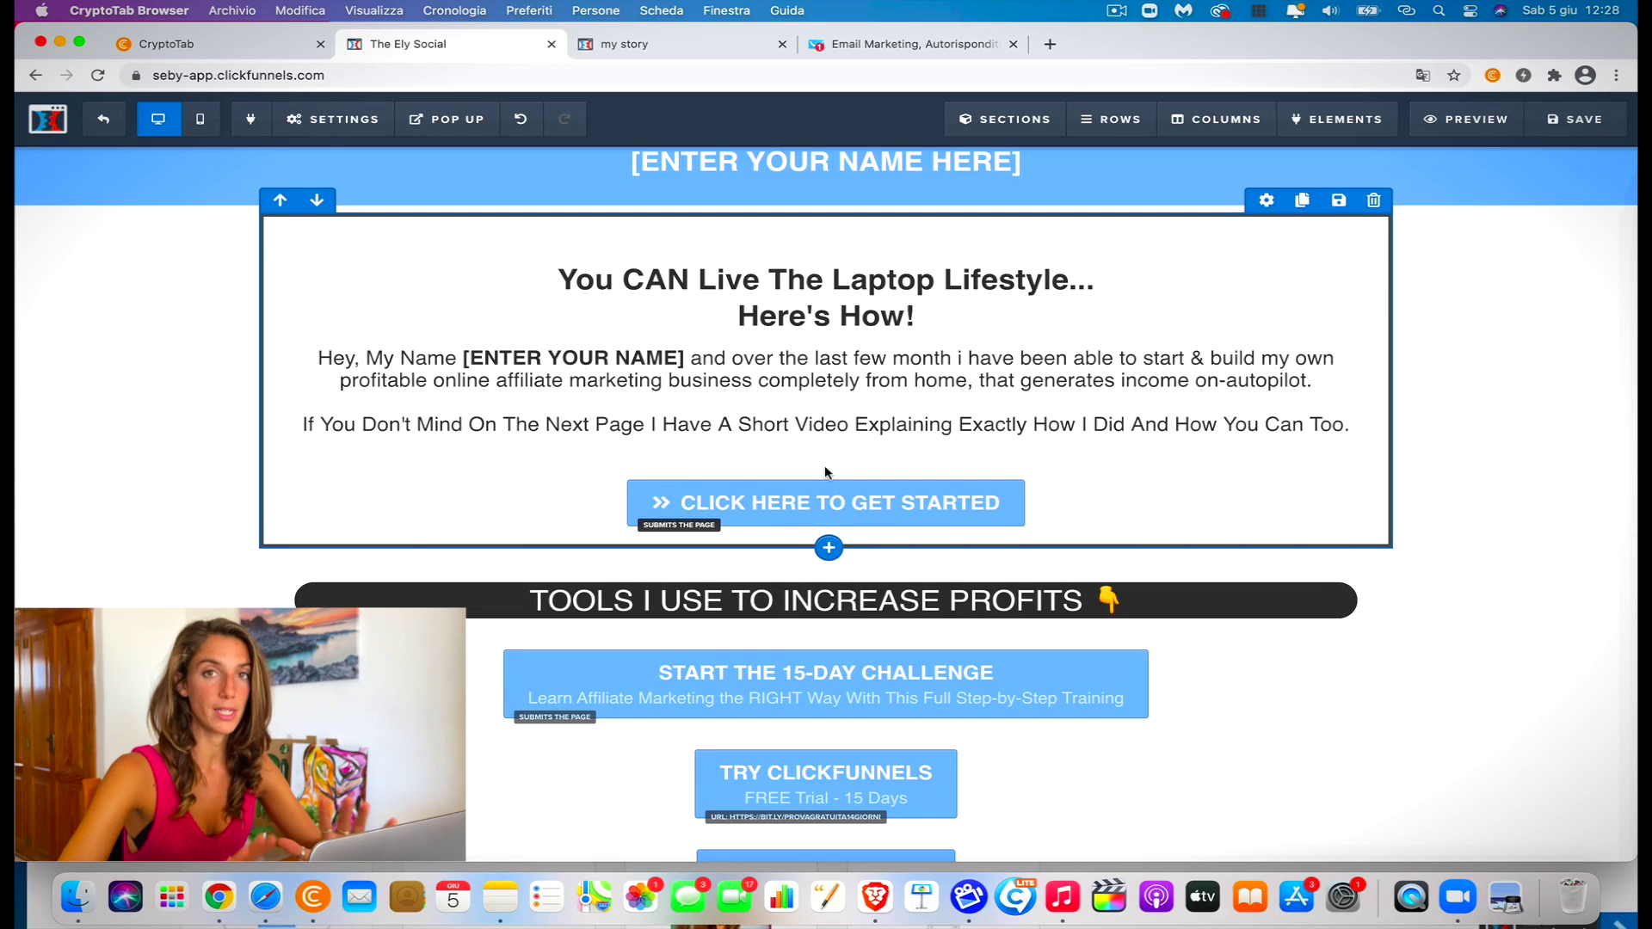
mouse_move(853, 514)
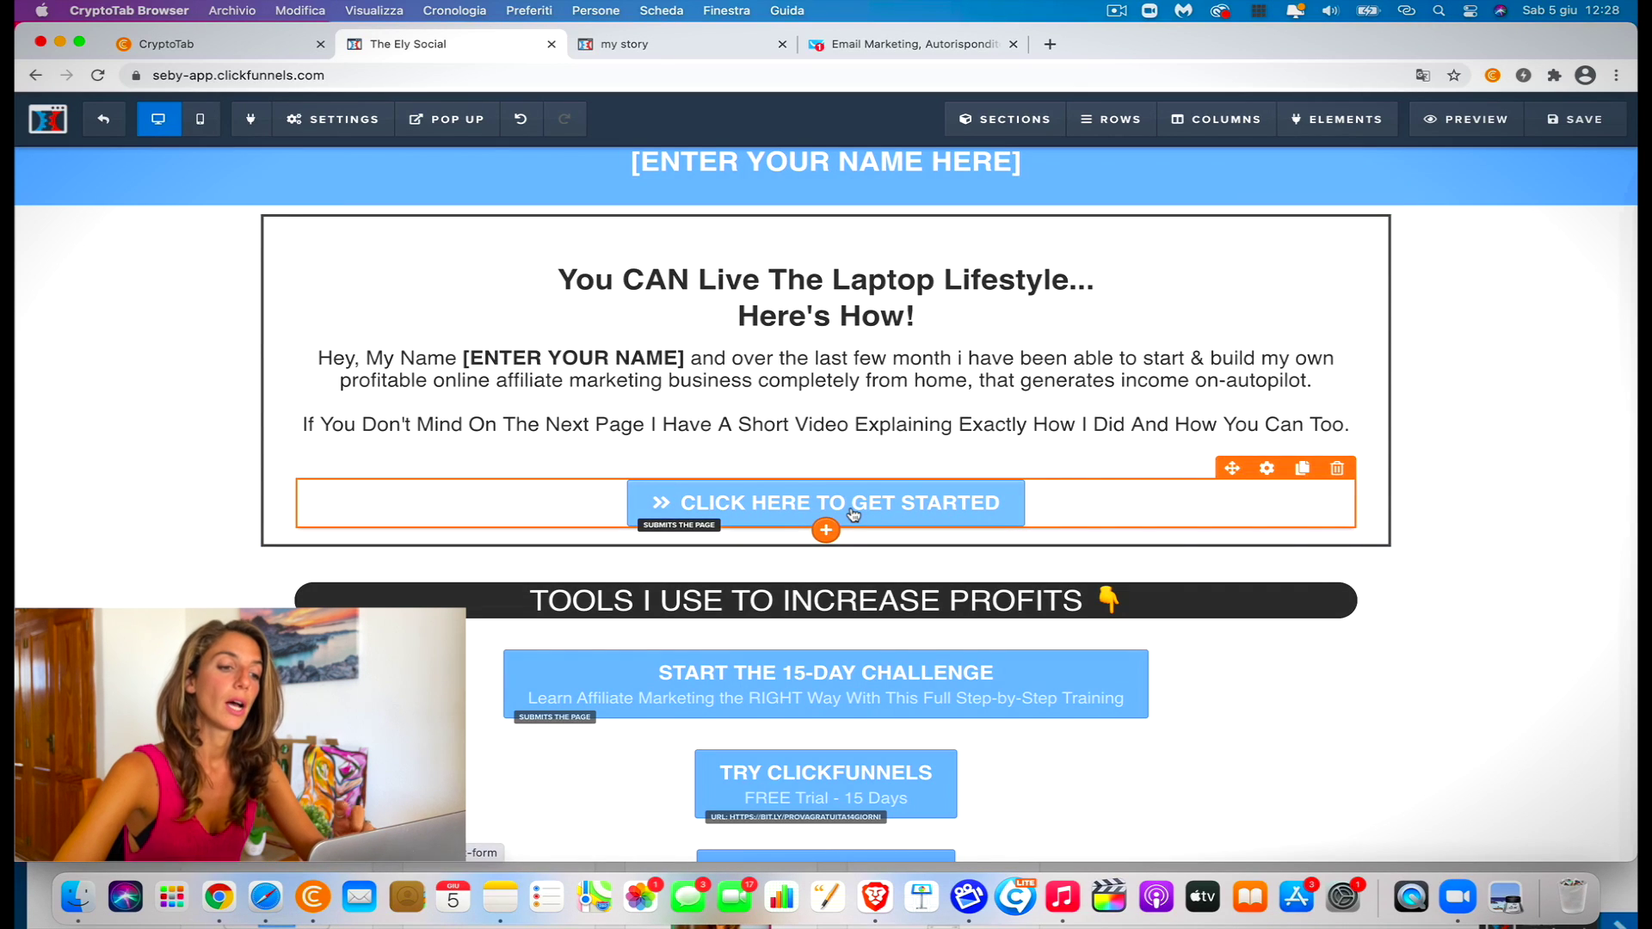
scroll(852, 534, "down", 2)
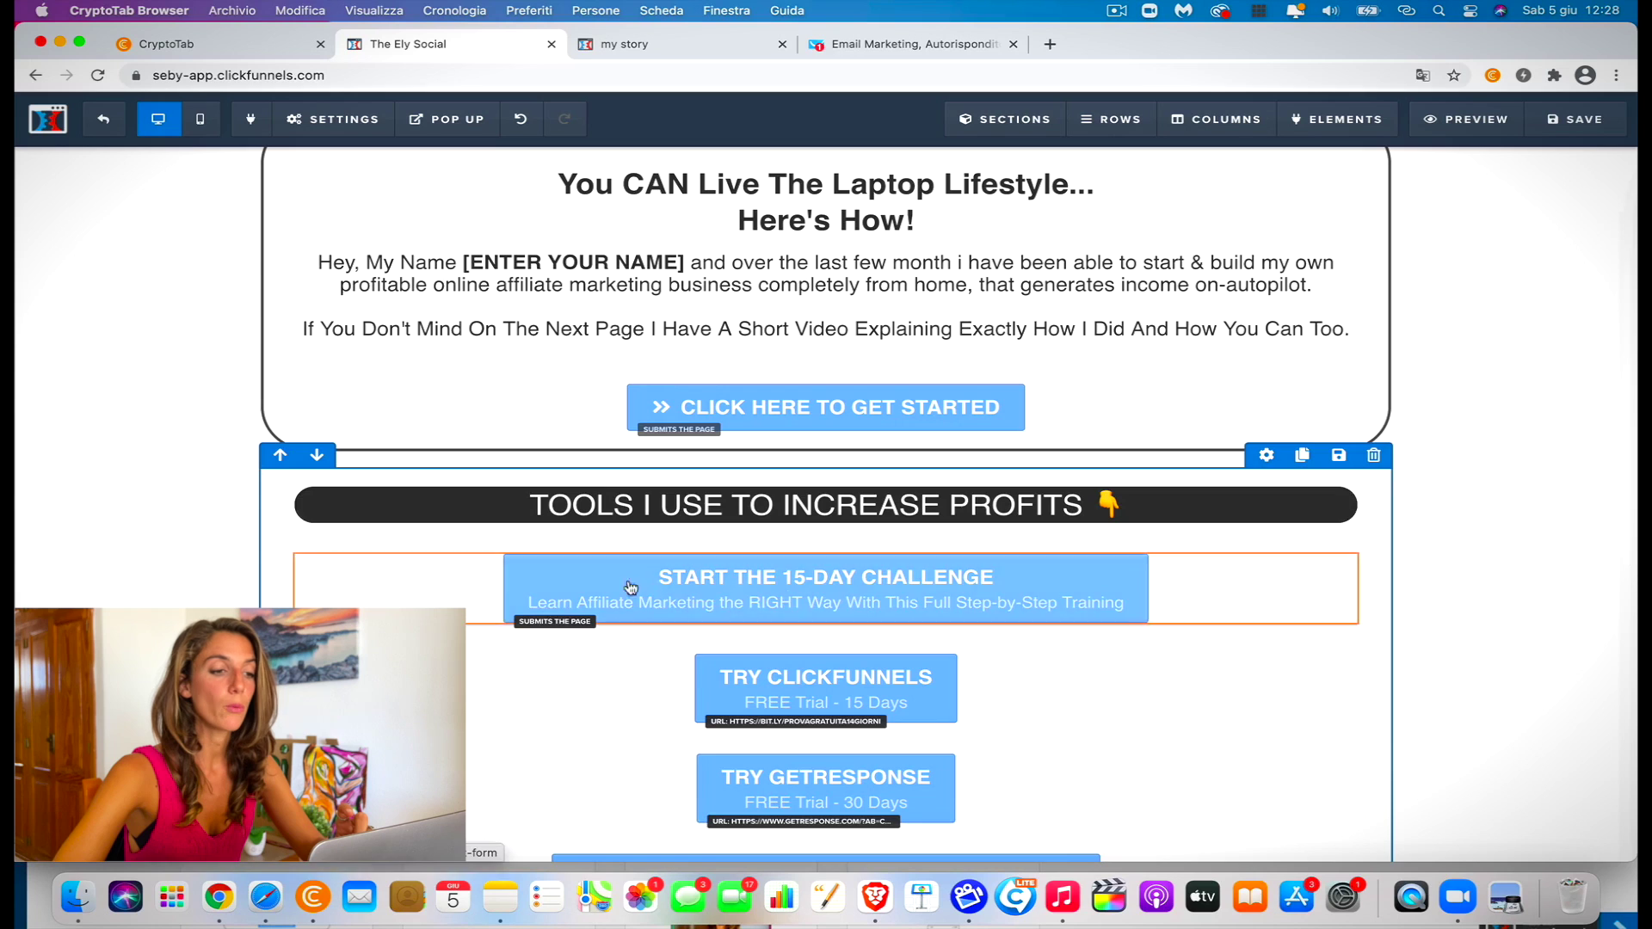
mouse_move(1195, 582)
scroll(1198, 585, "down", 3)
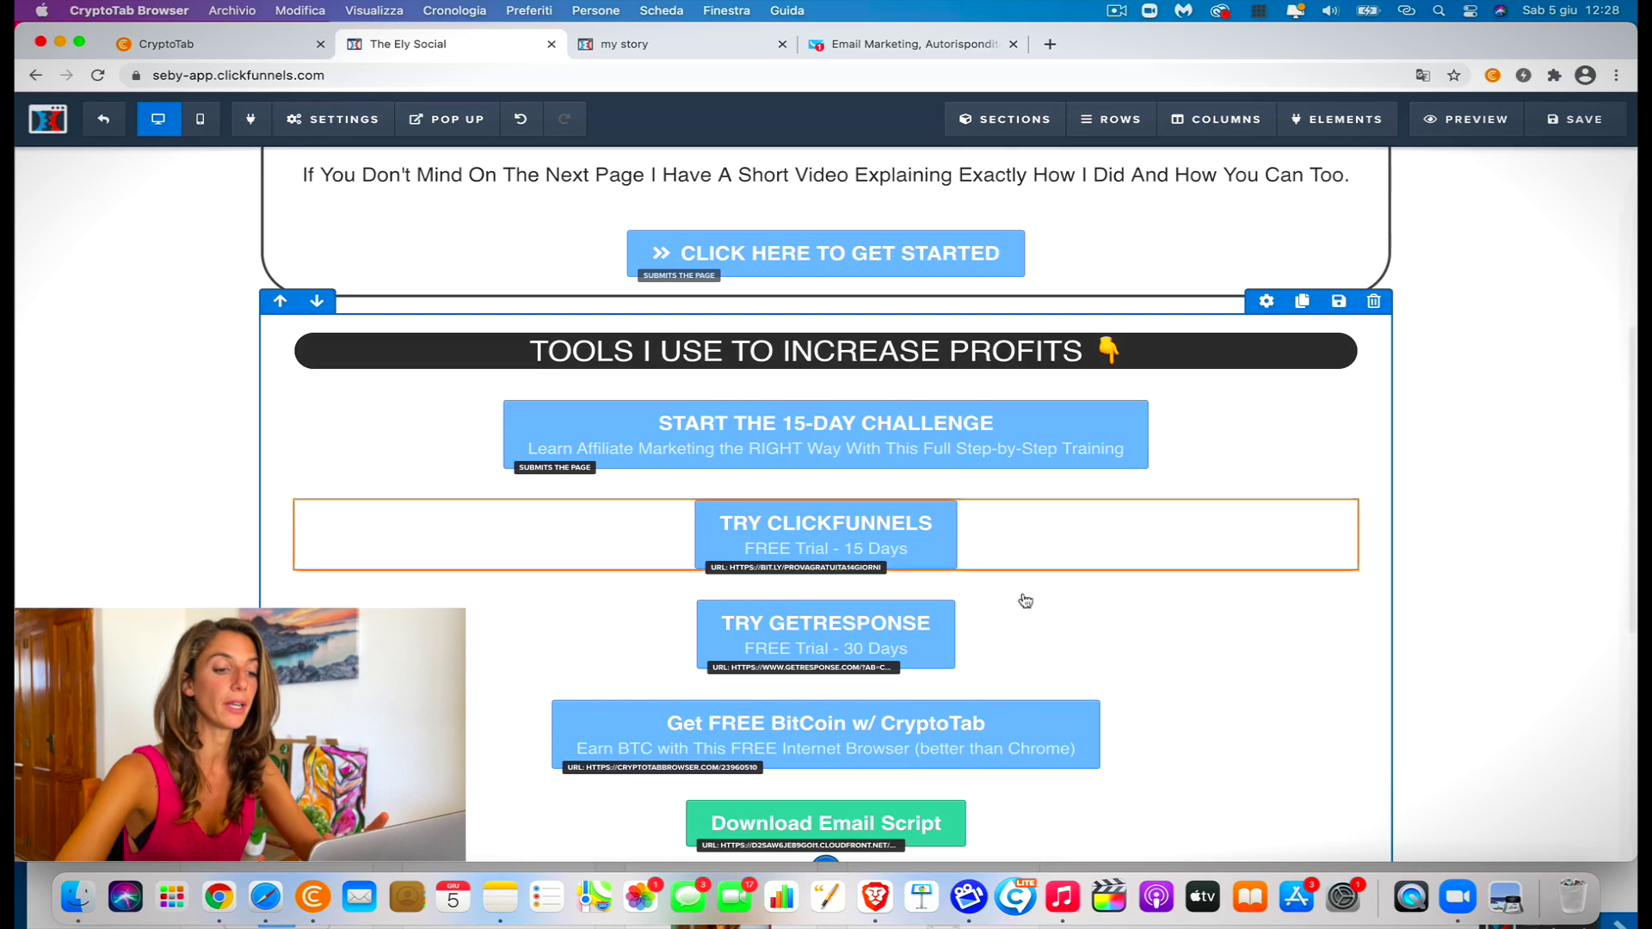
scroll(1039, 640, "down", 1)
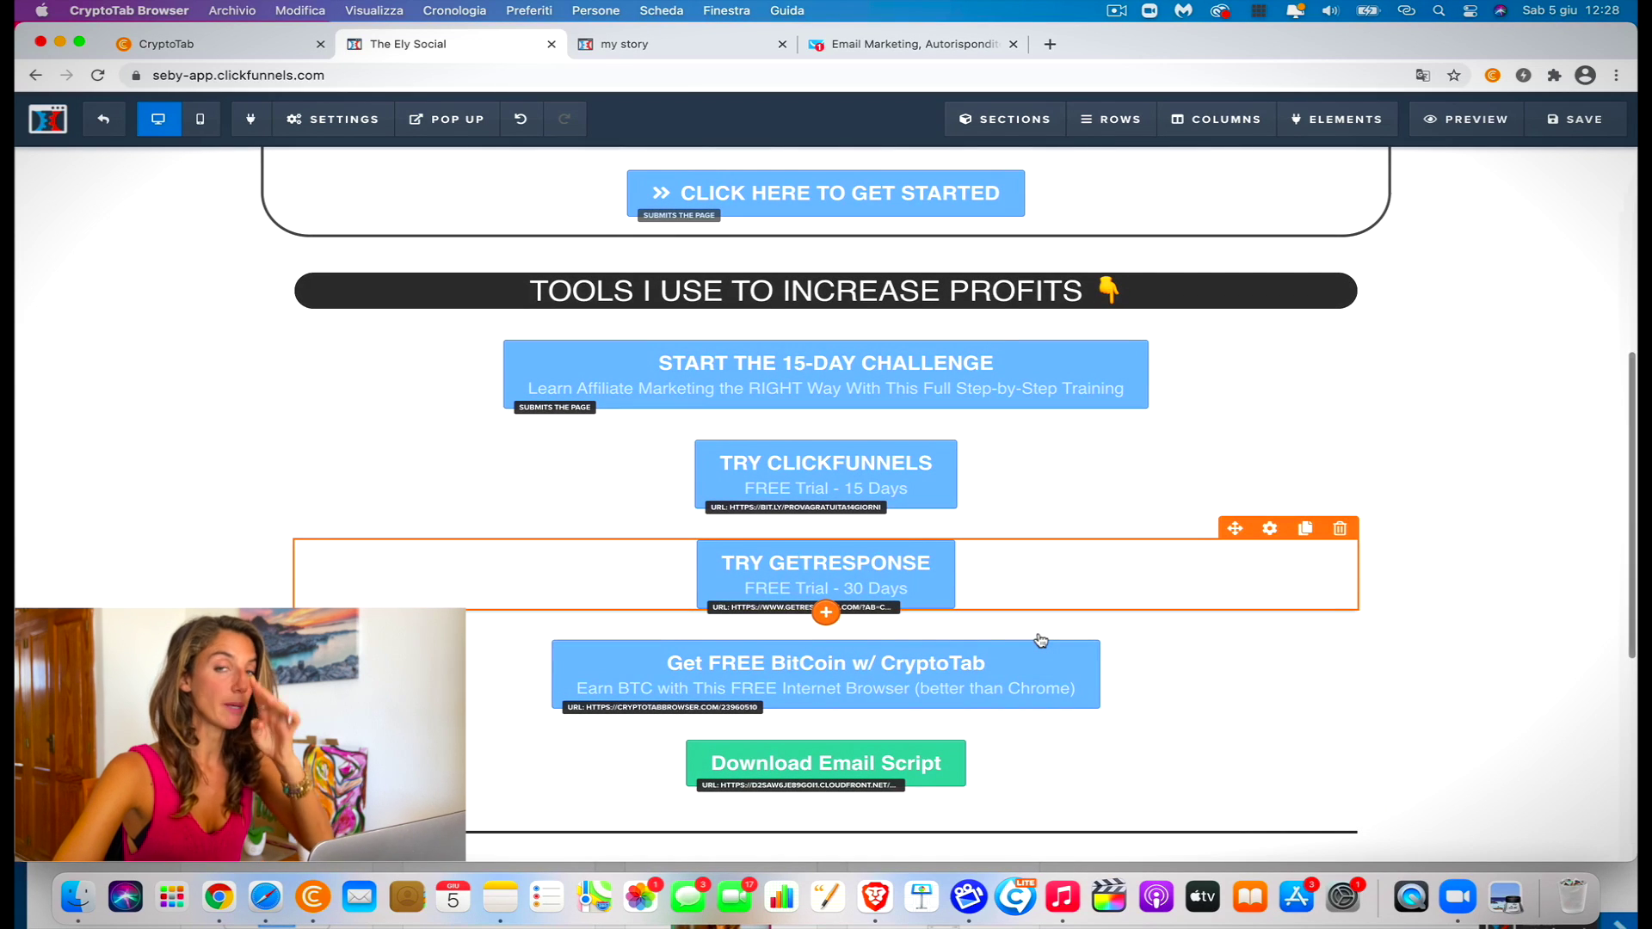
scroll(1039, 641, "up", 1)
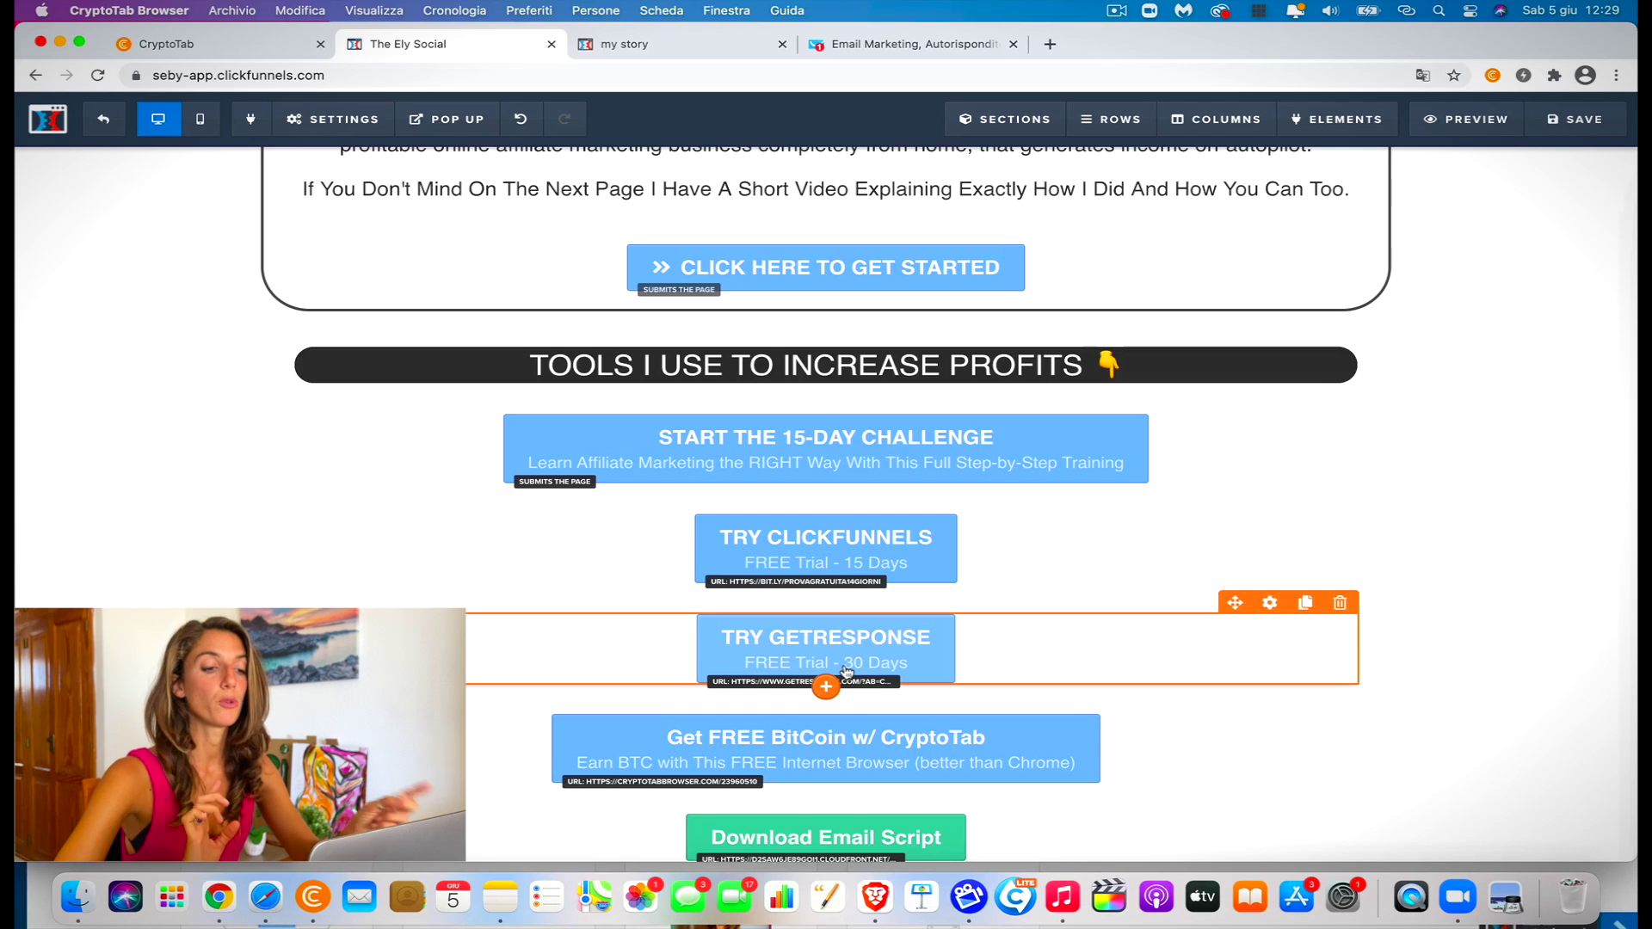
scroll(847, 671, "down", 3)
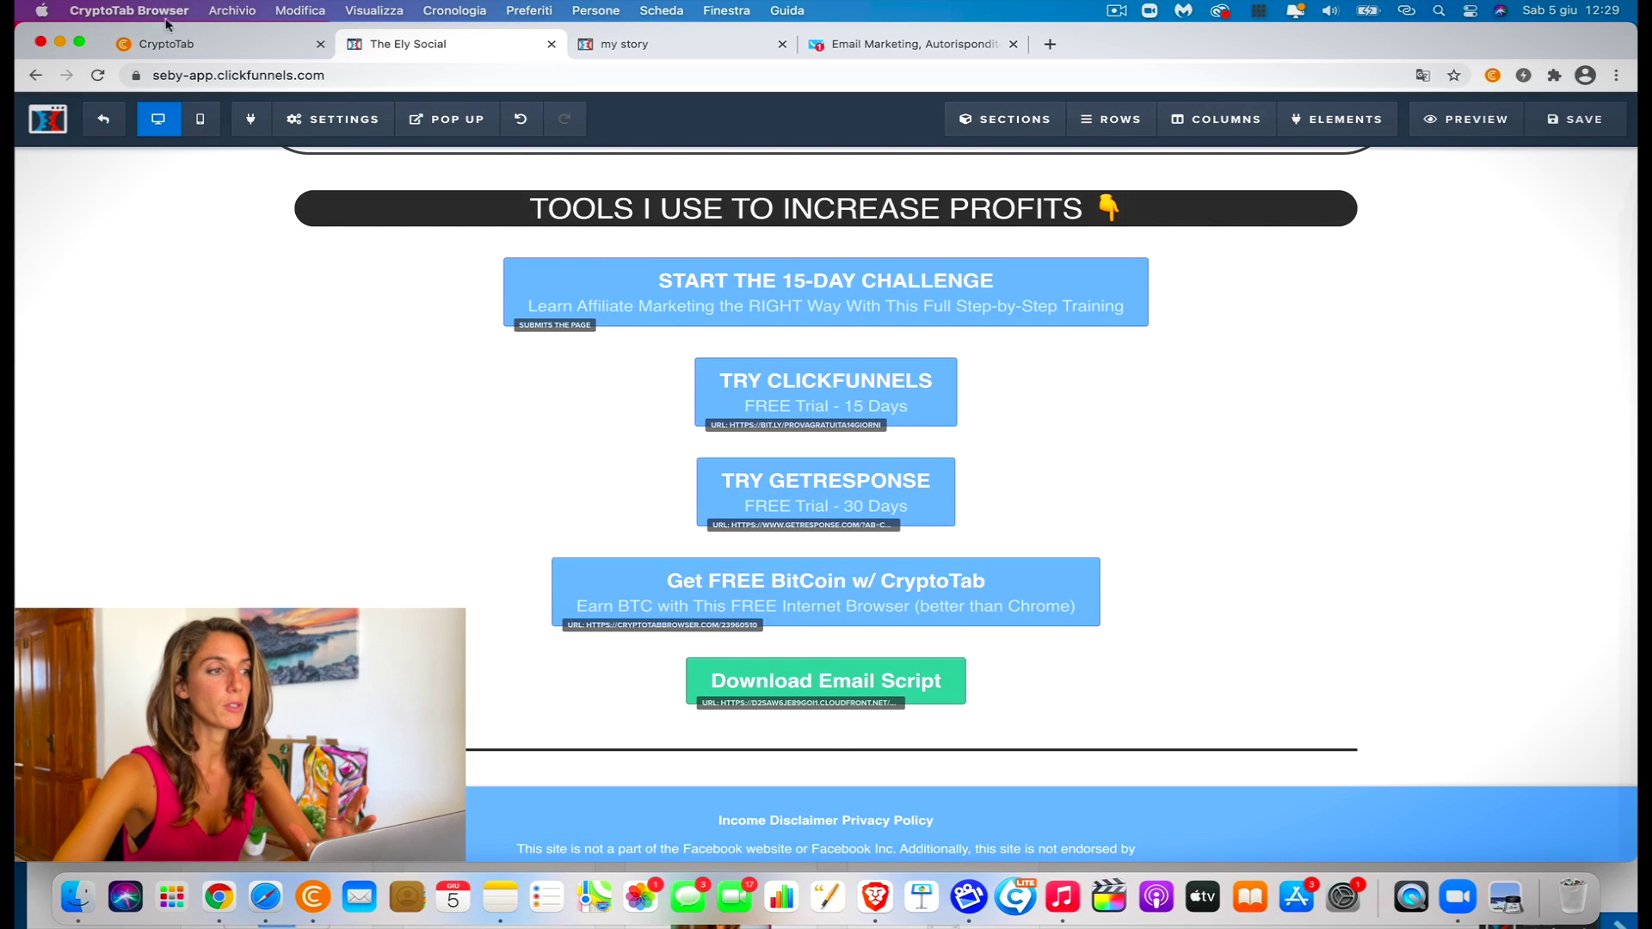
View the CryptoTab mining dashboard and the my story page, and return to the social opt-in page editor
left_click(177, 53)
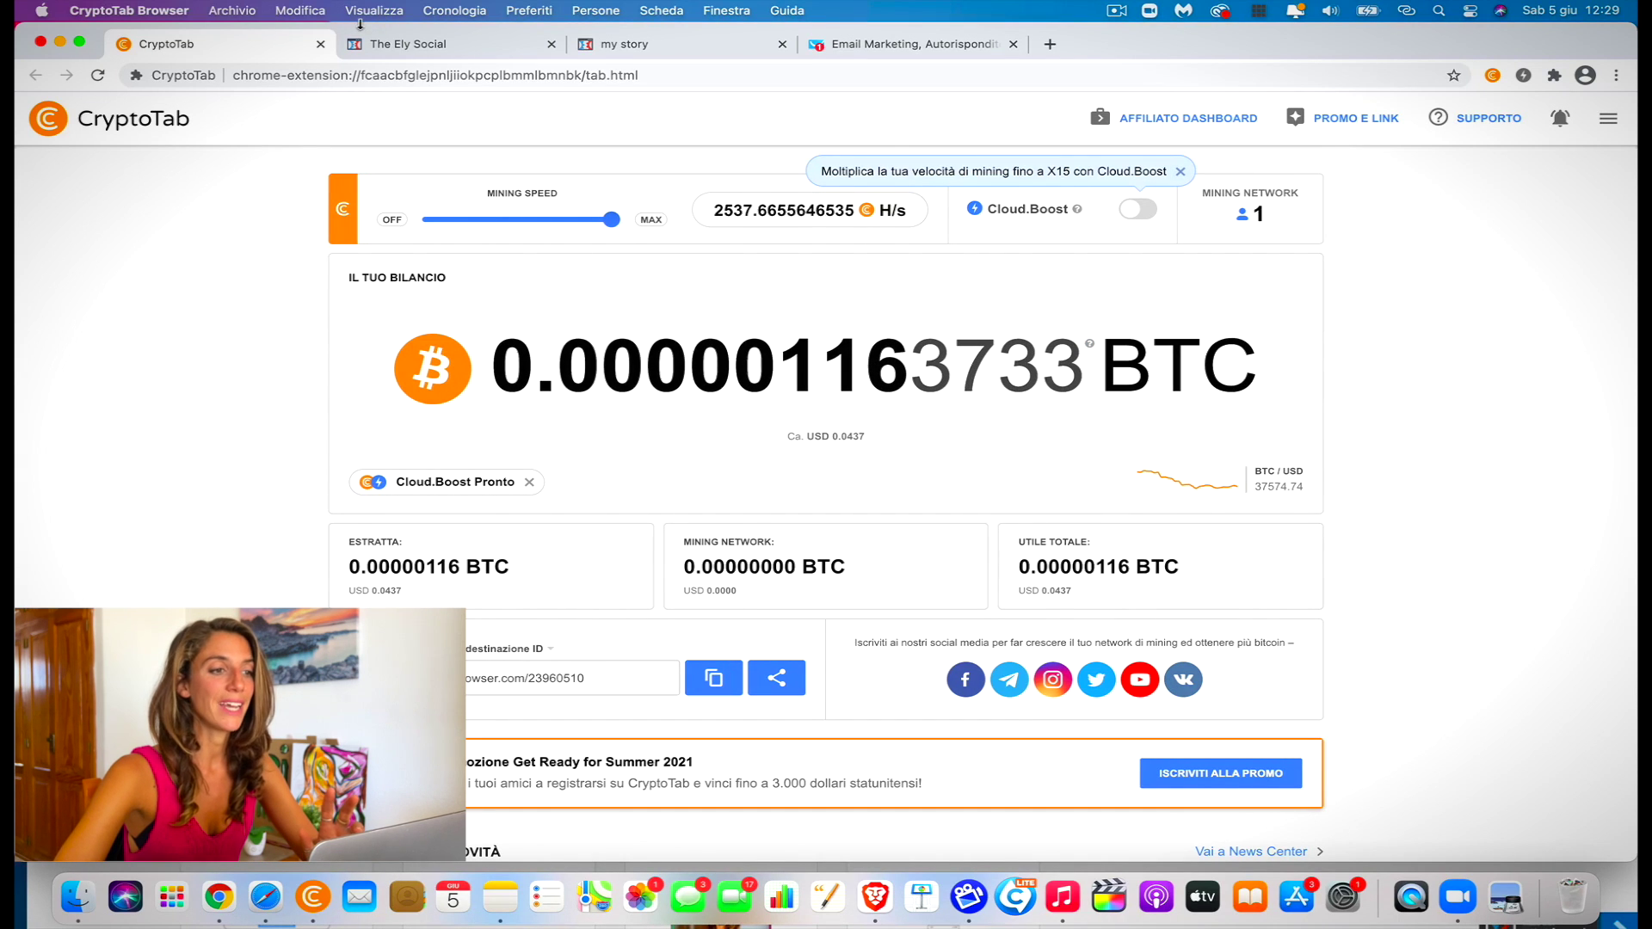
left_click(698, 34)
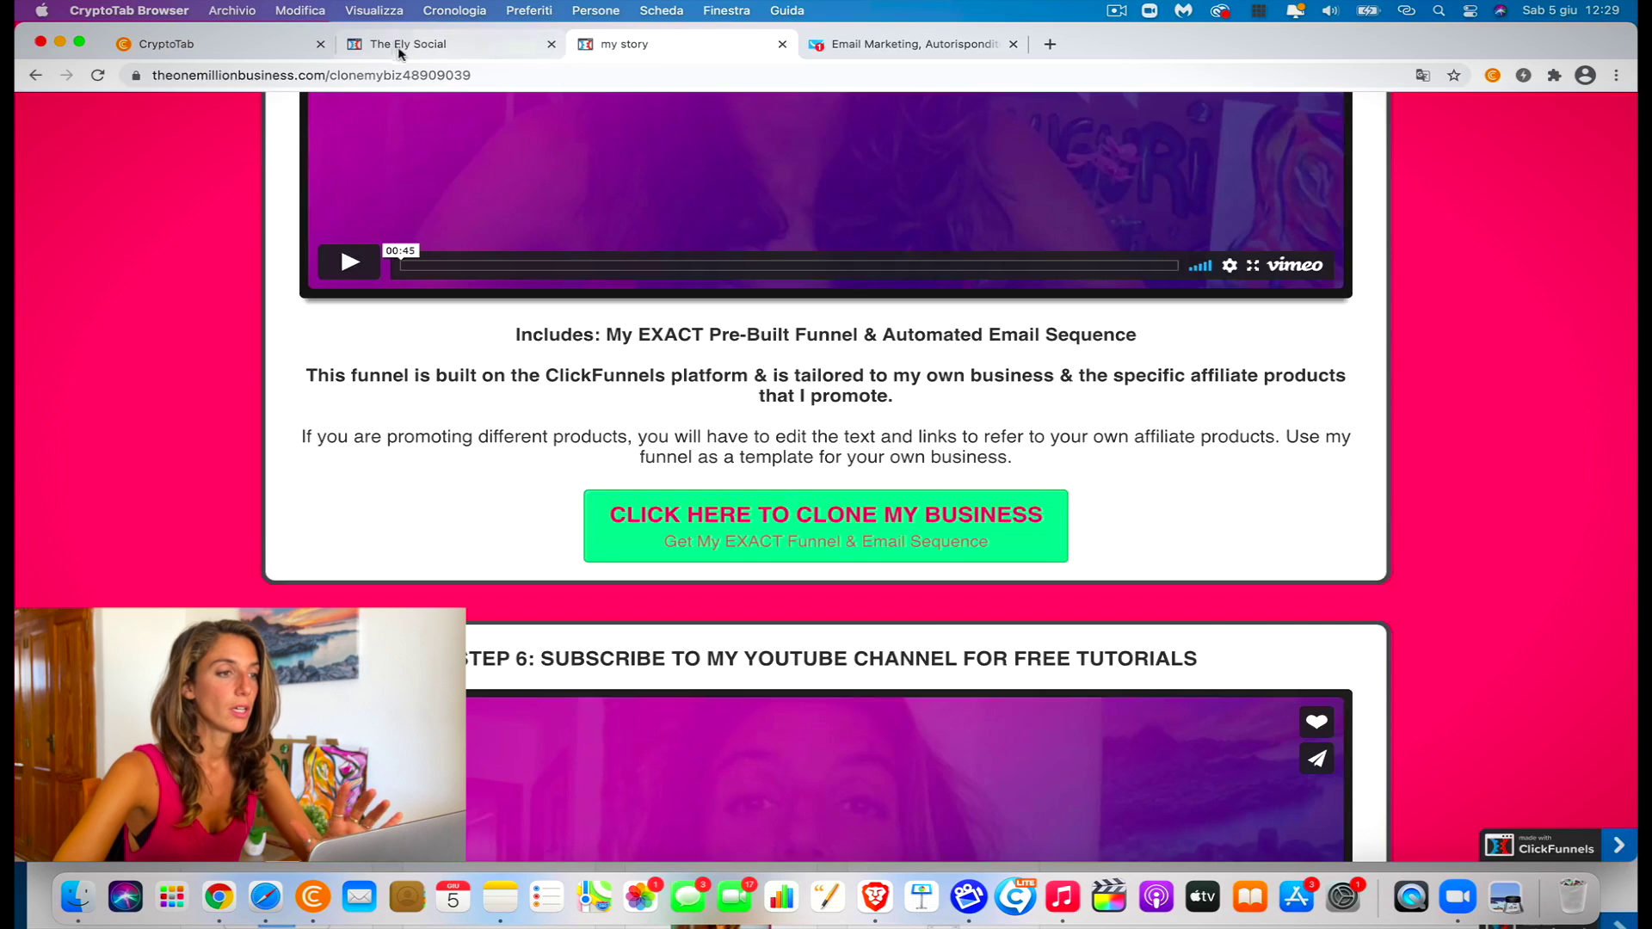
left_click(391, 44)
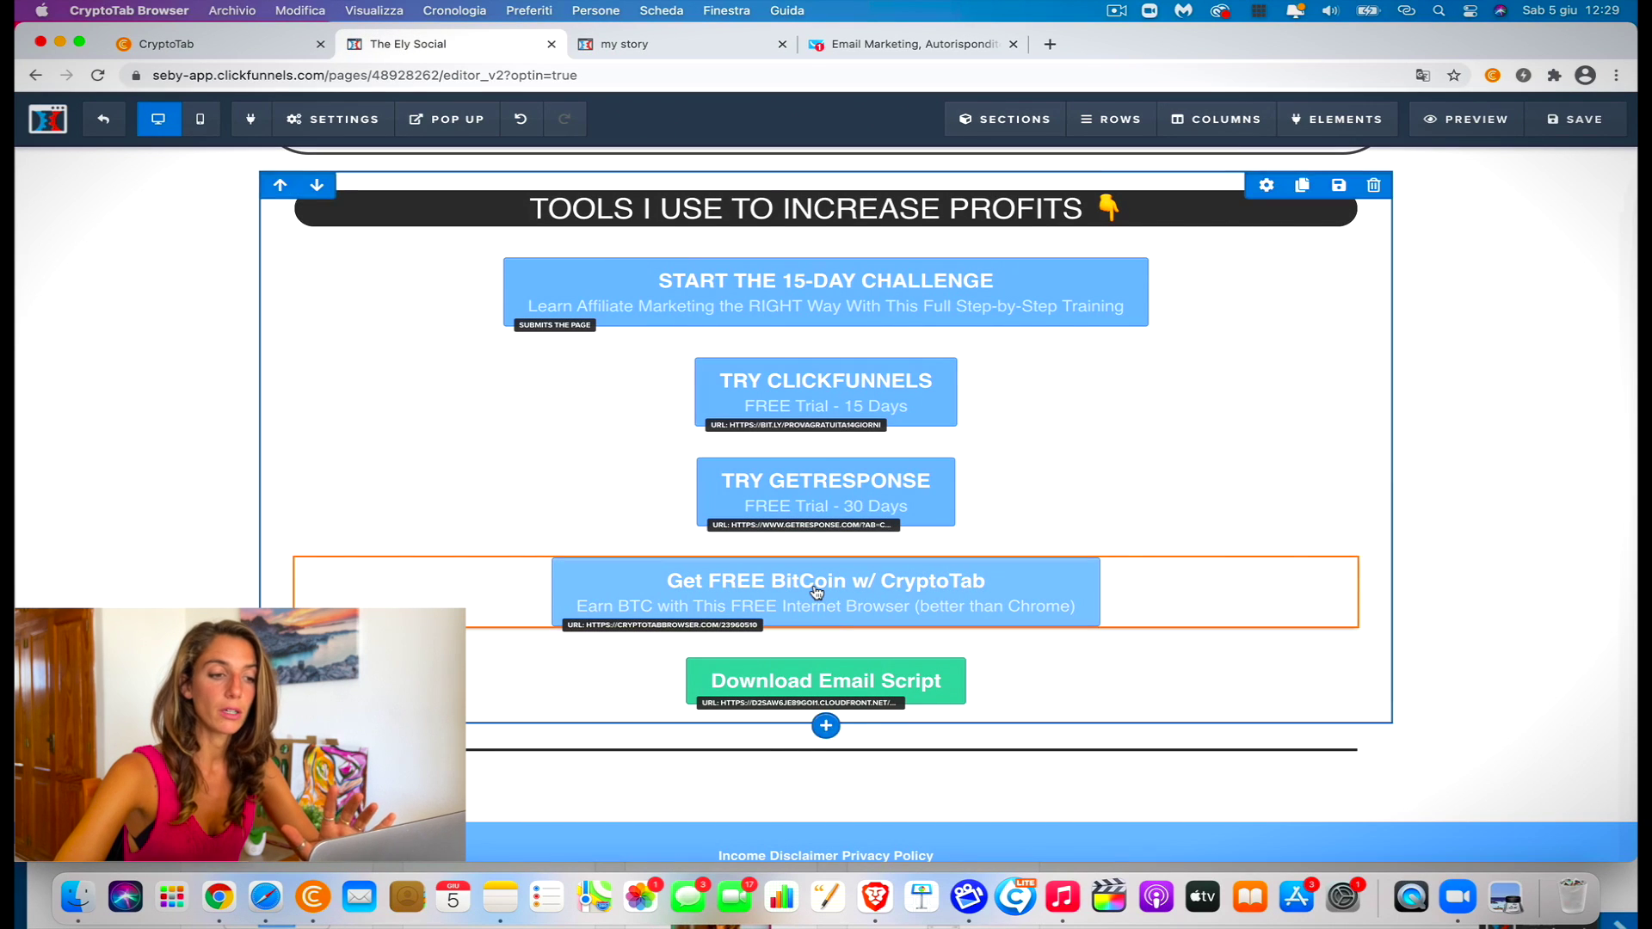
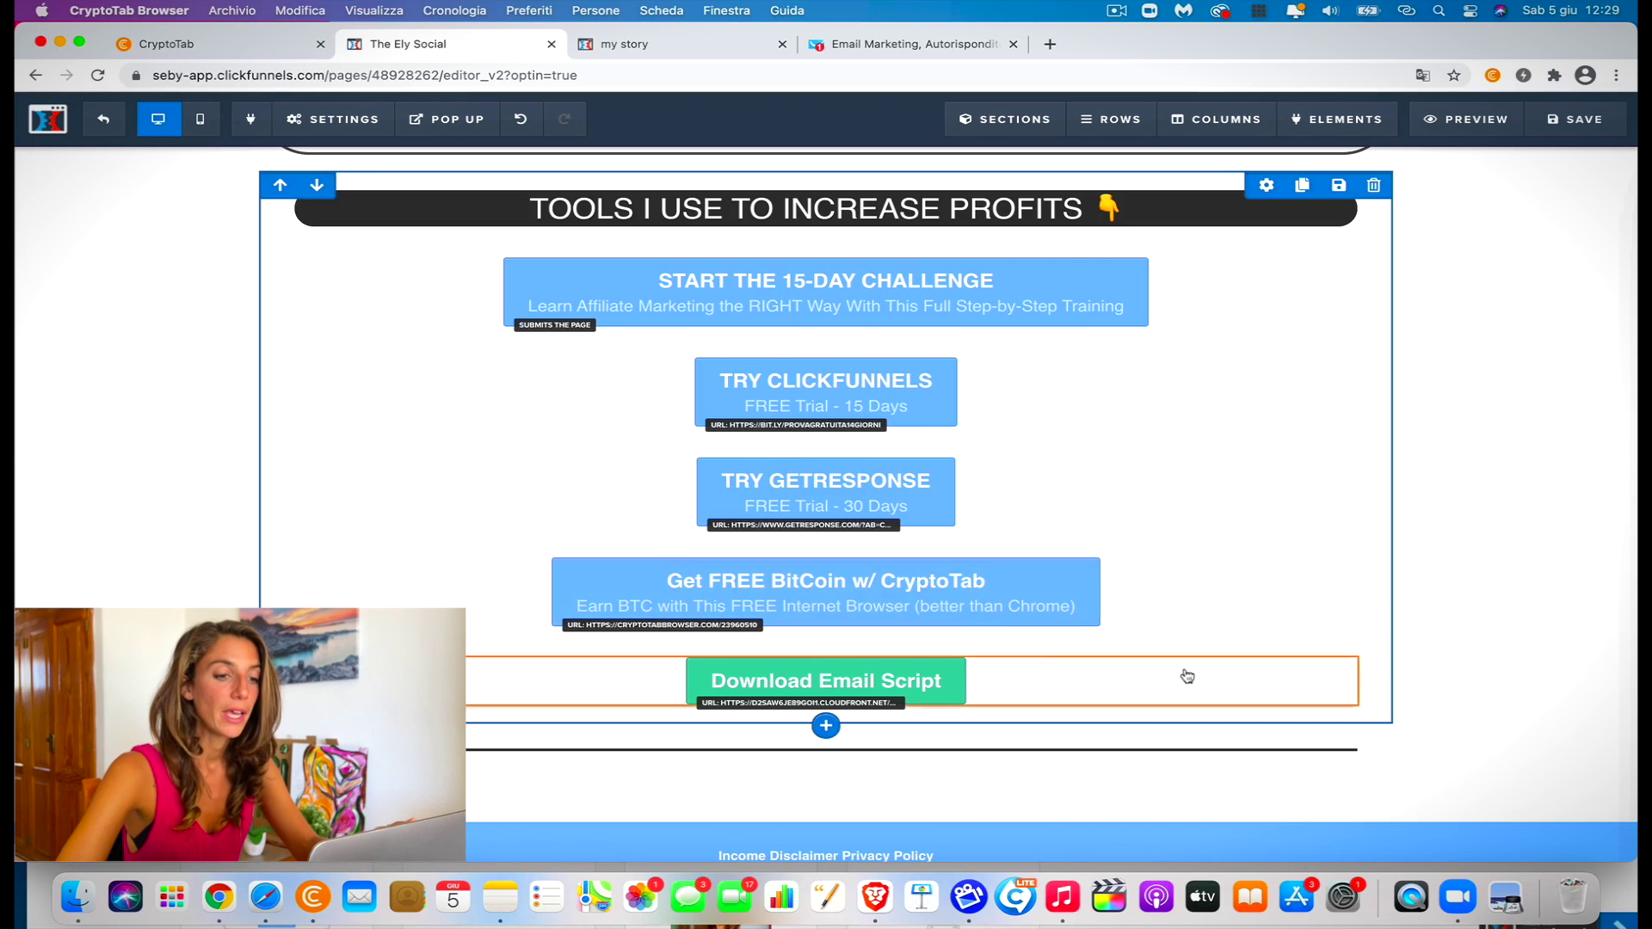
Inspect the TRY GETRESPONSE button's settings and its website URL action, and close them without changes
left_click(913, 510)
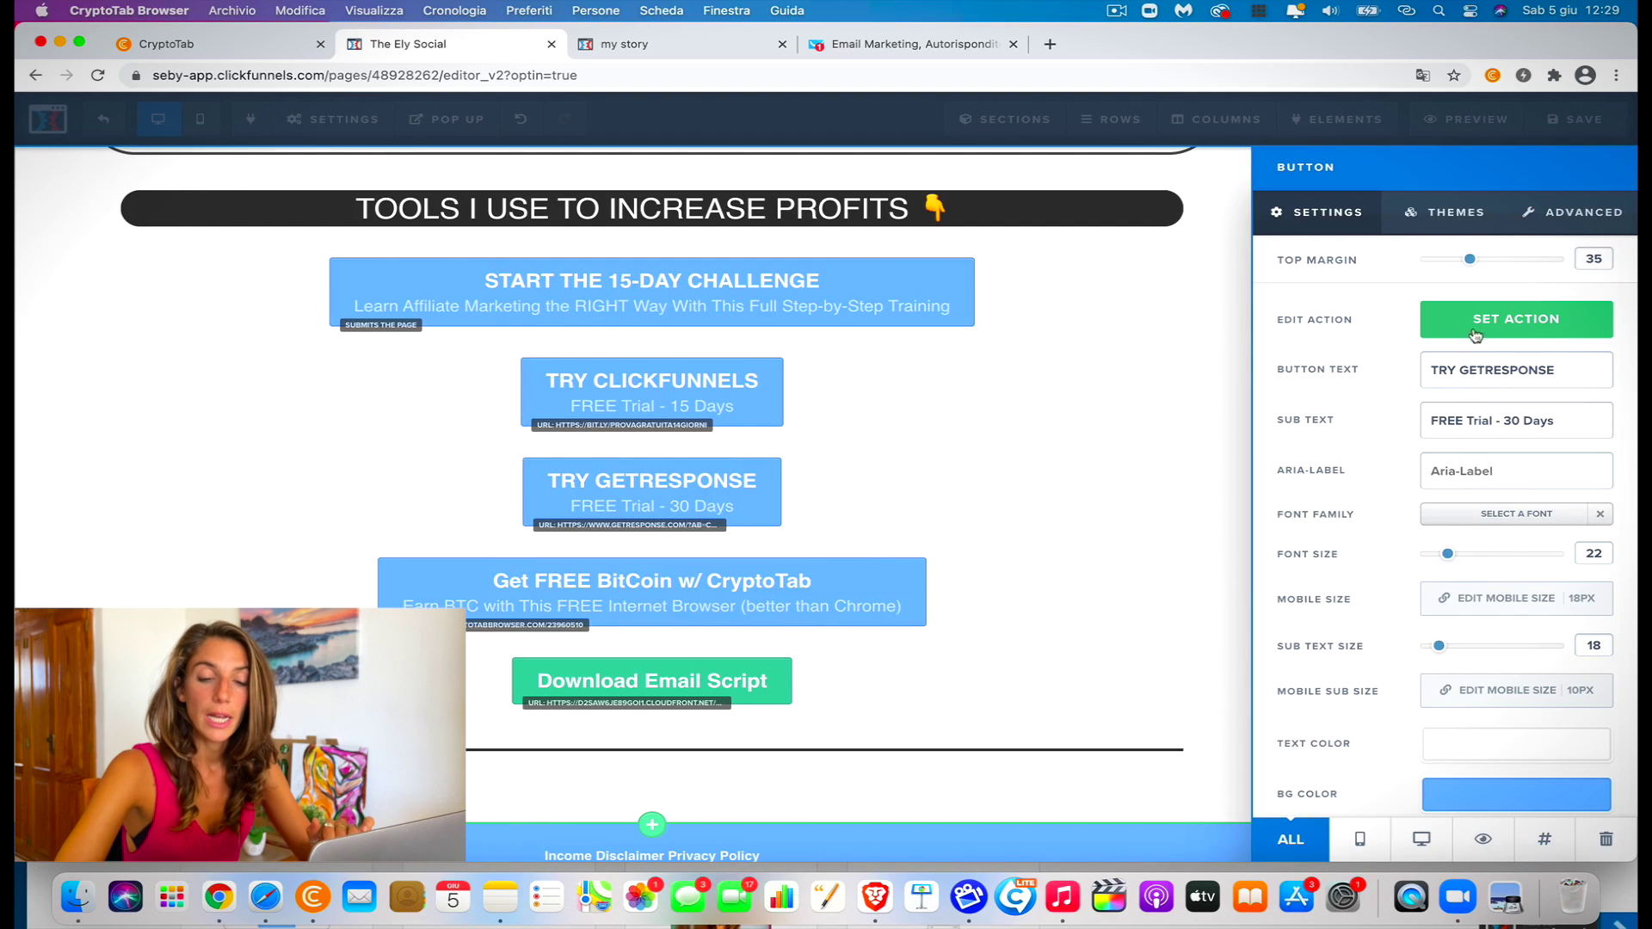
left_click(1544, 334)
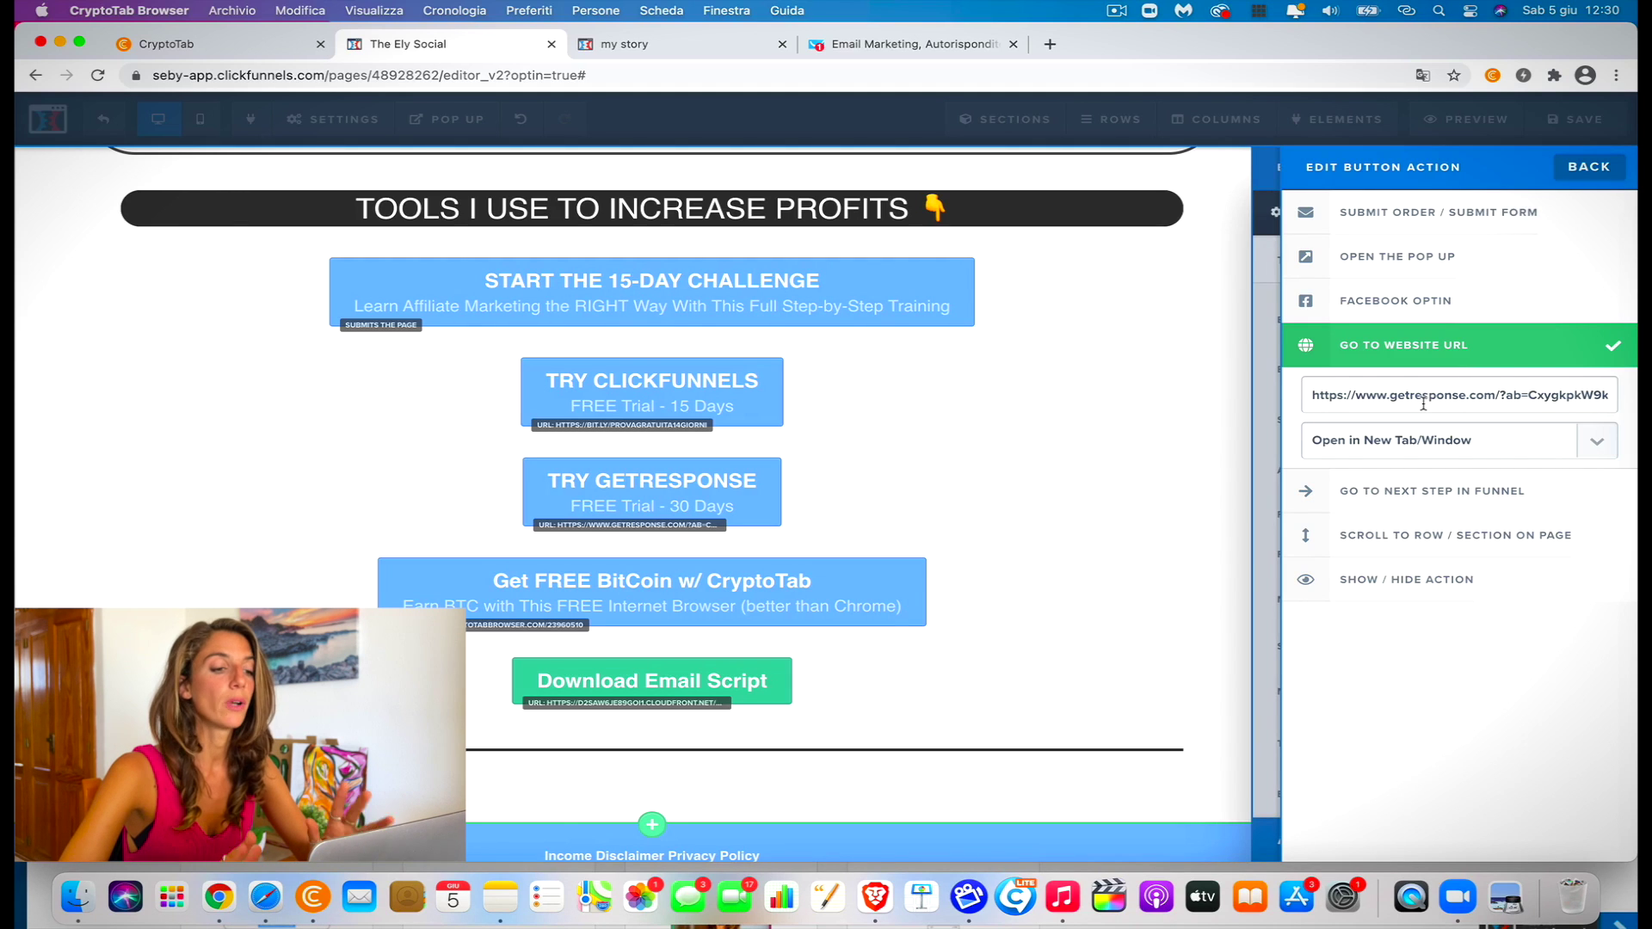
left_click(1132, 365)
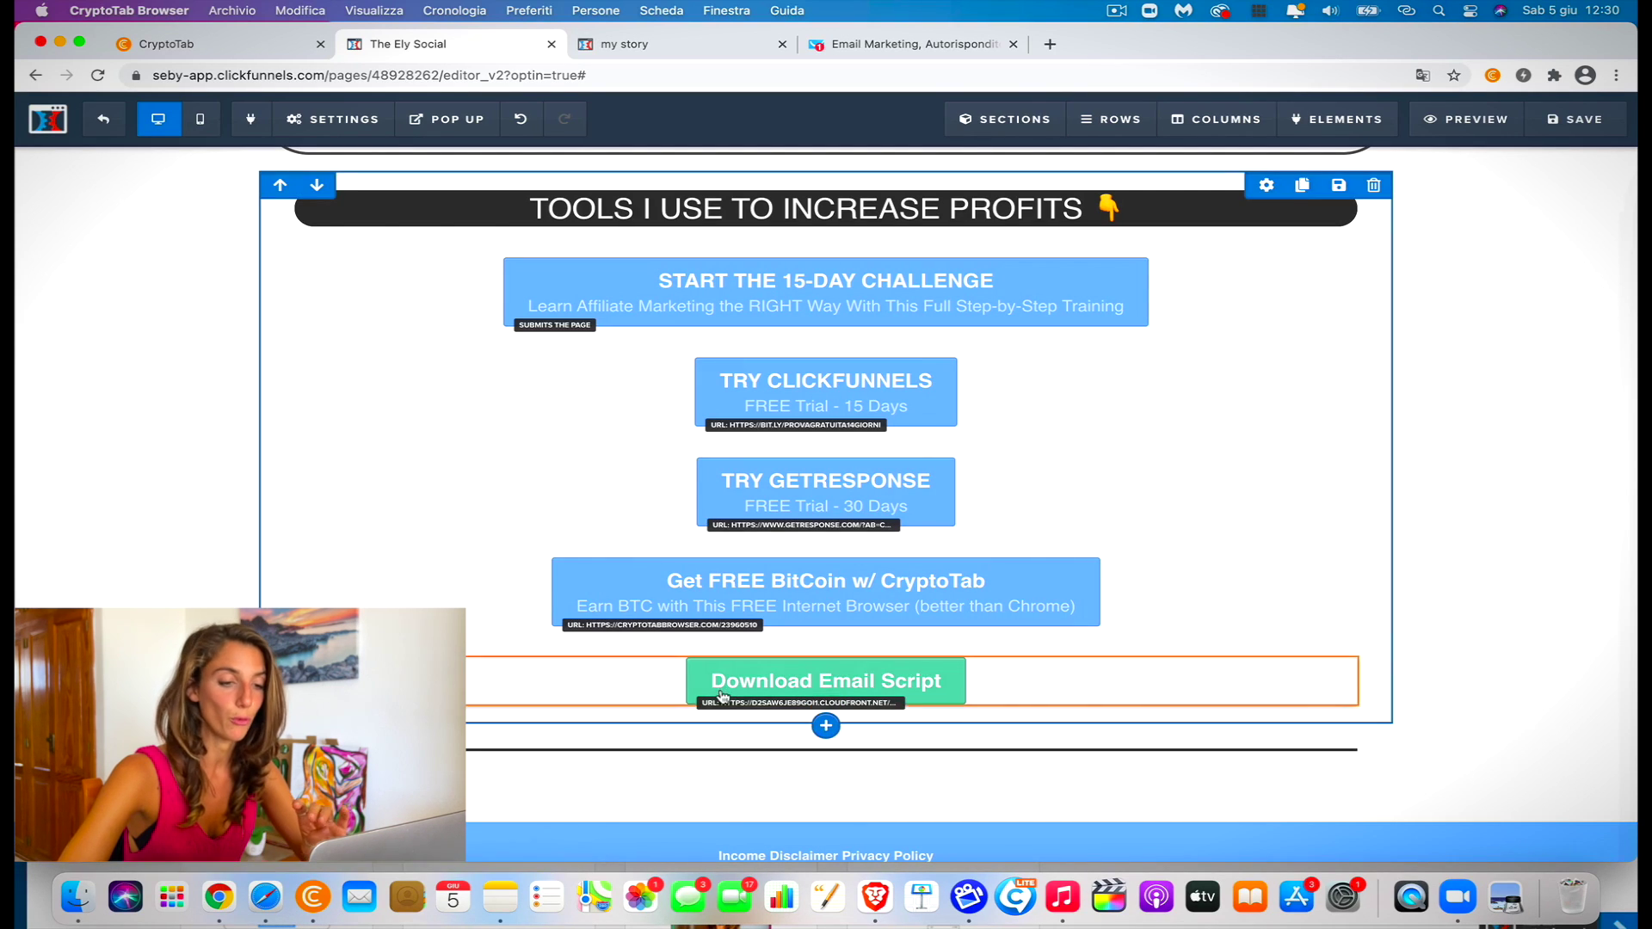
Copy the website URL from the Download Email Script button's action and open clone_my_email_sequence.pdf in a new browser tab
left_click(859, 686)
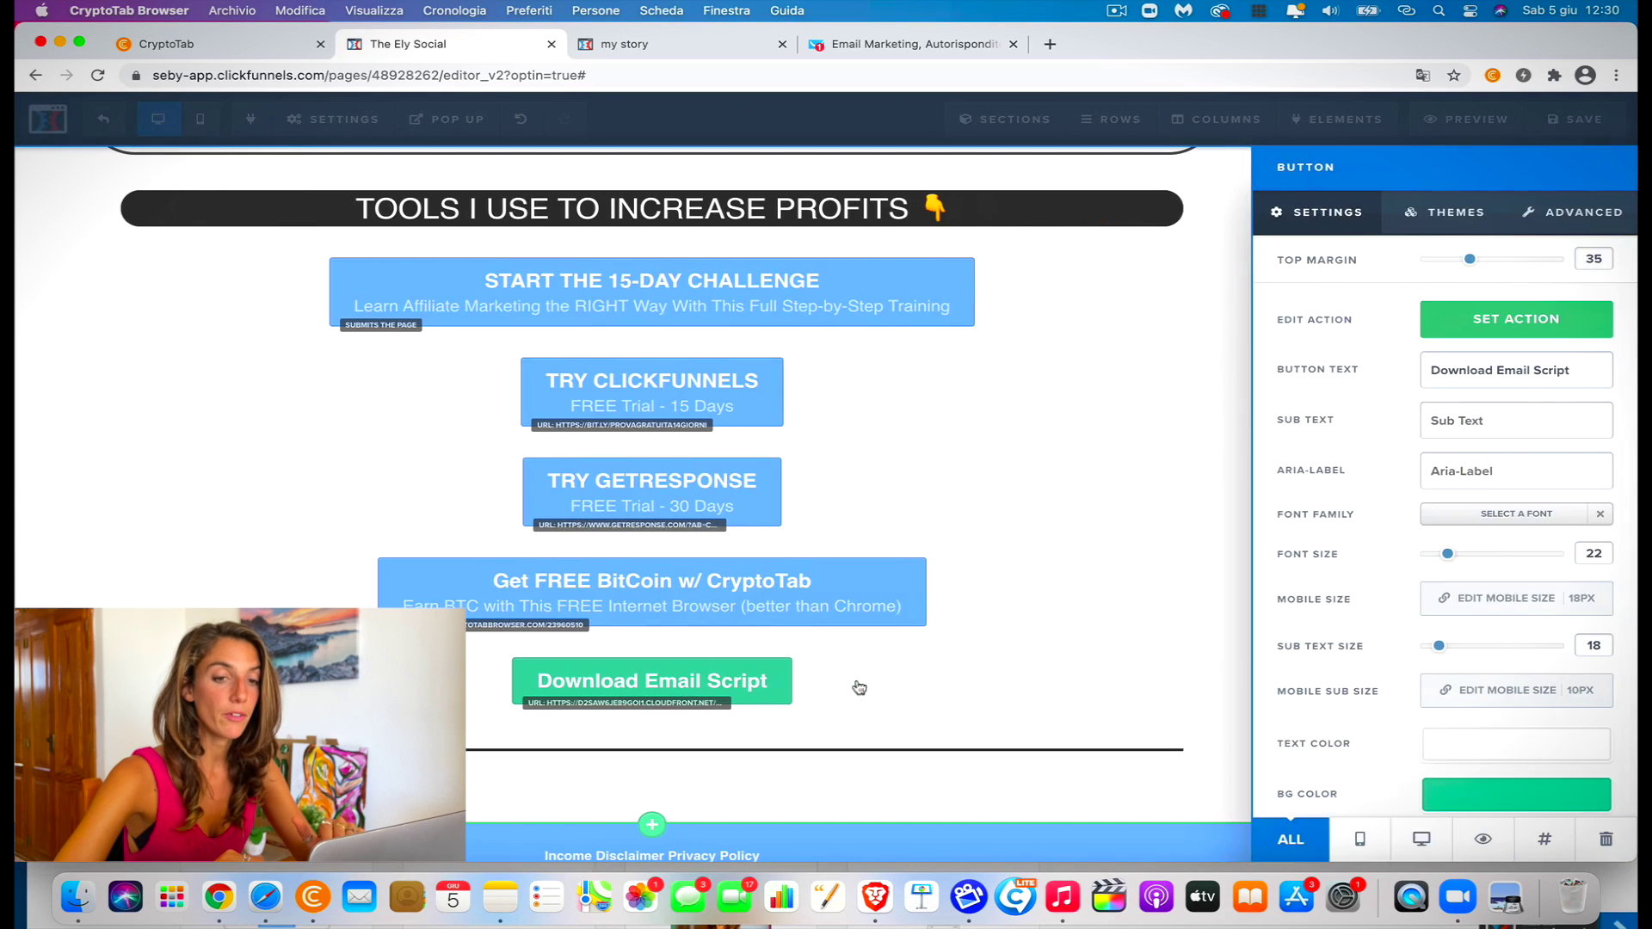
left_click(1515, 325)
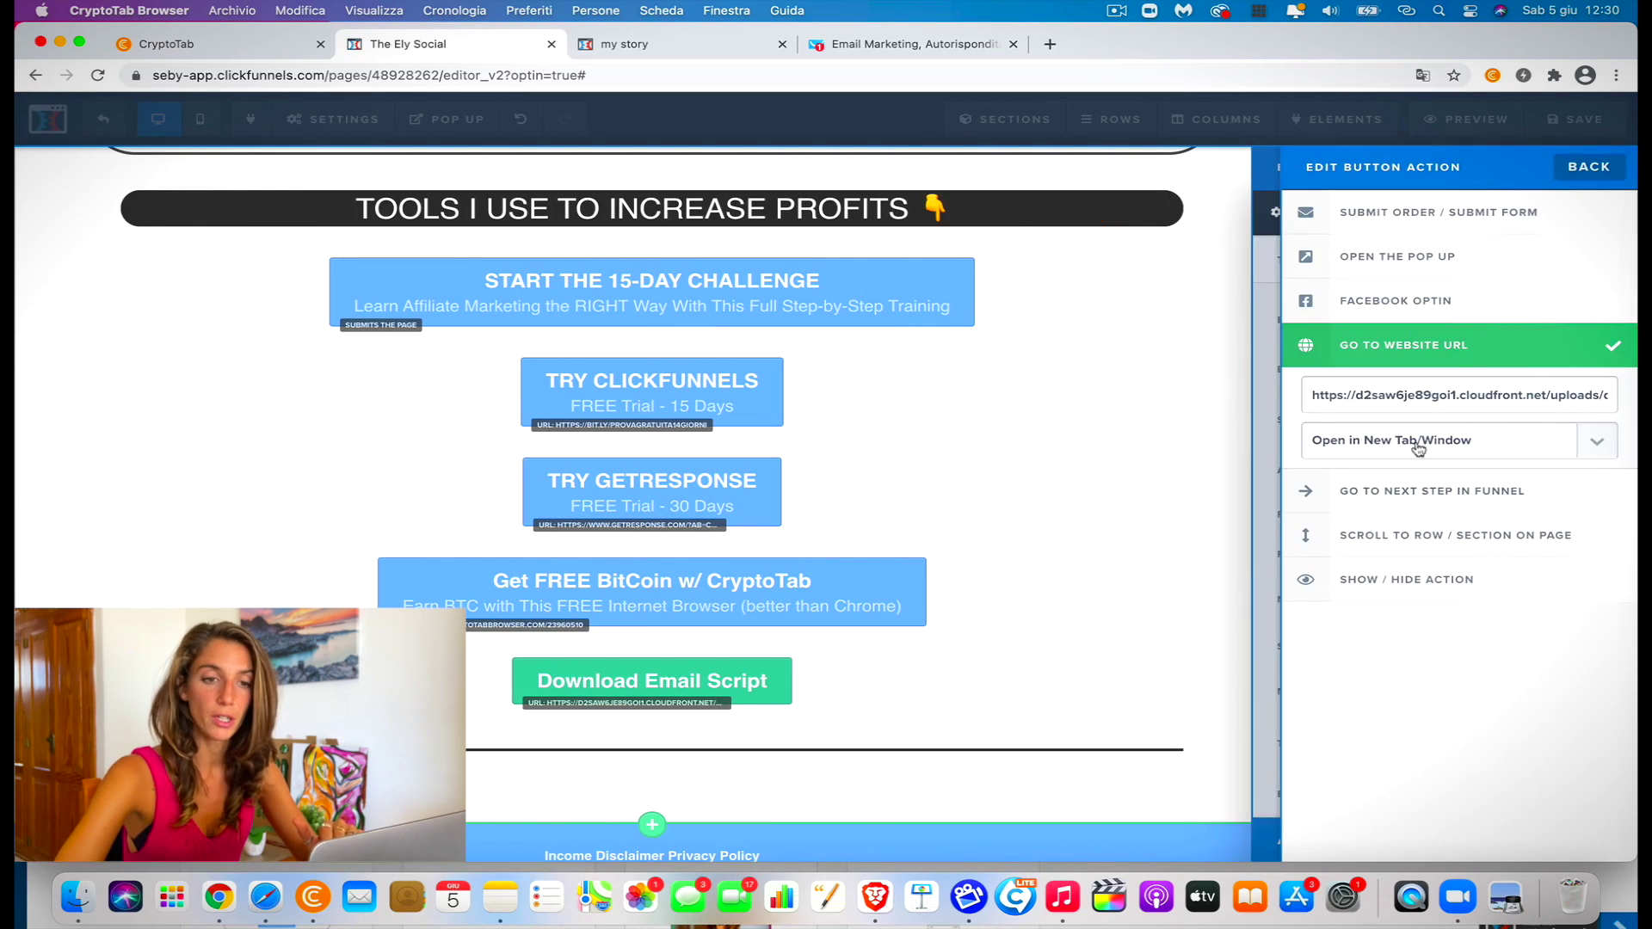
triple_click(1409, 395)
left_click(1135, 447)
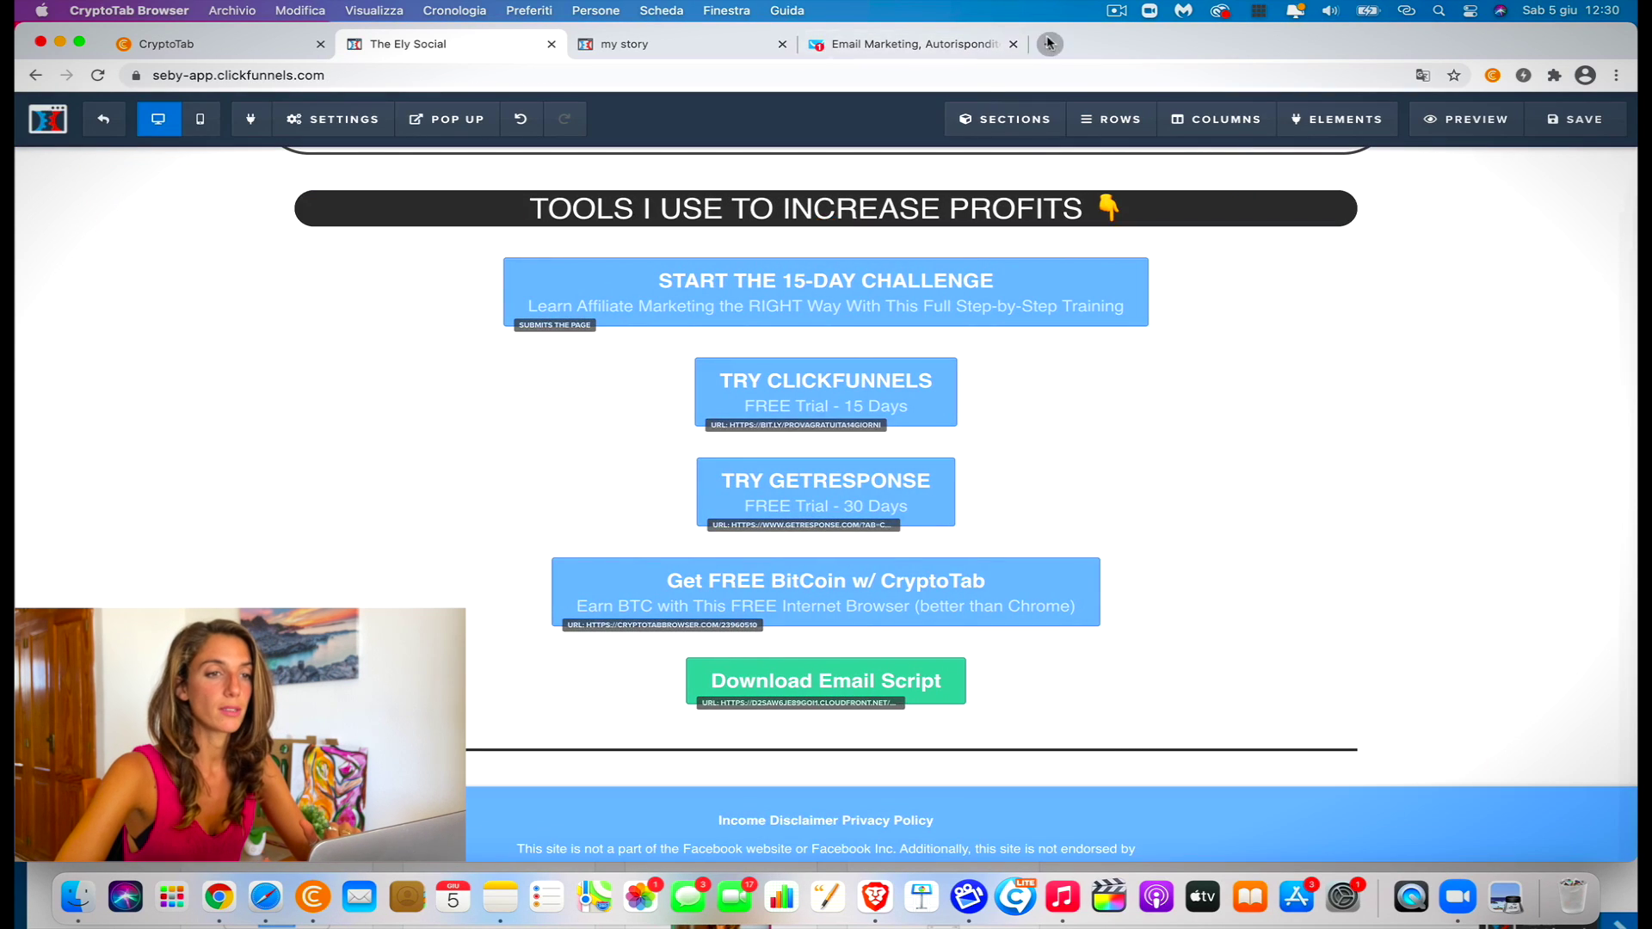
left_click(1048, 42)
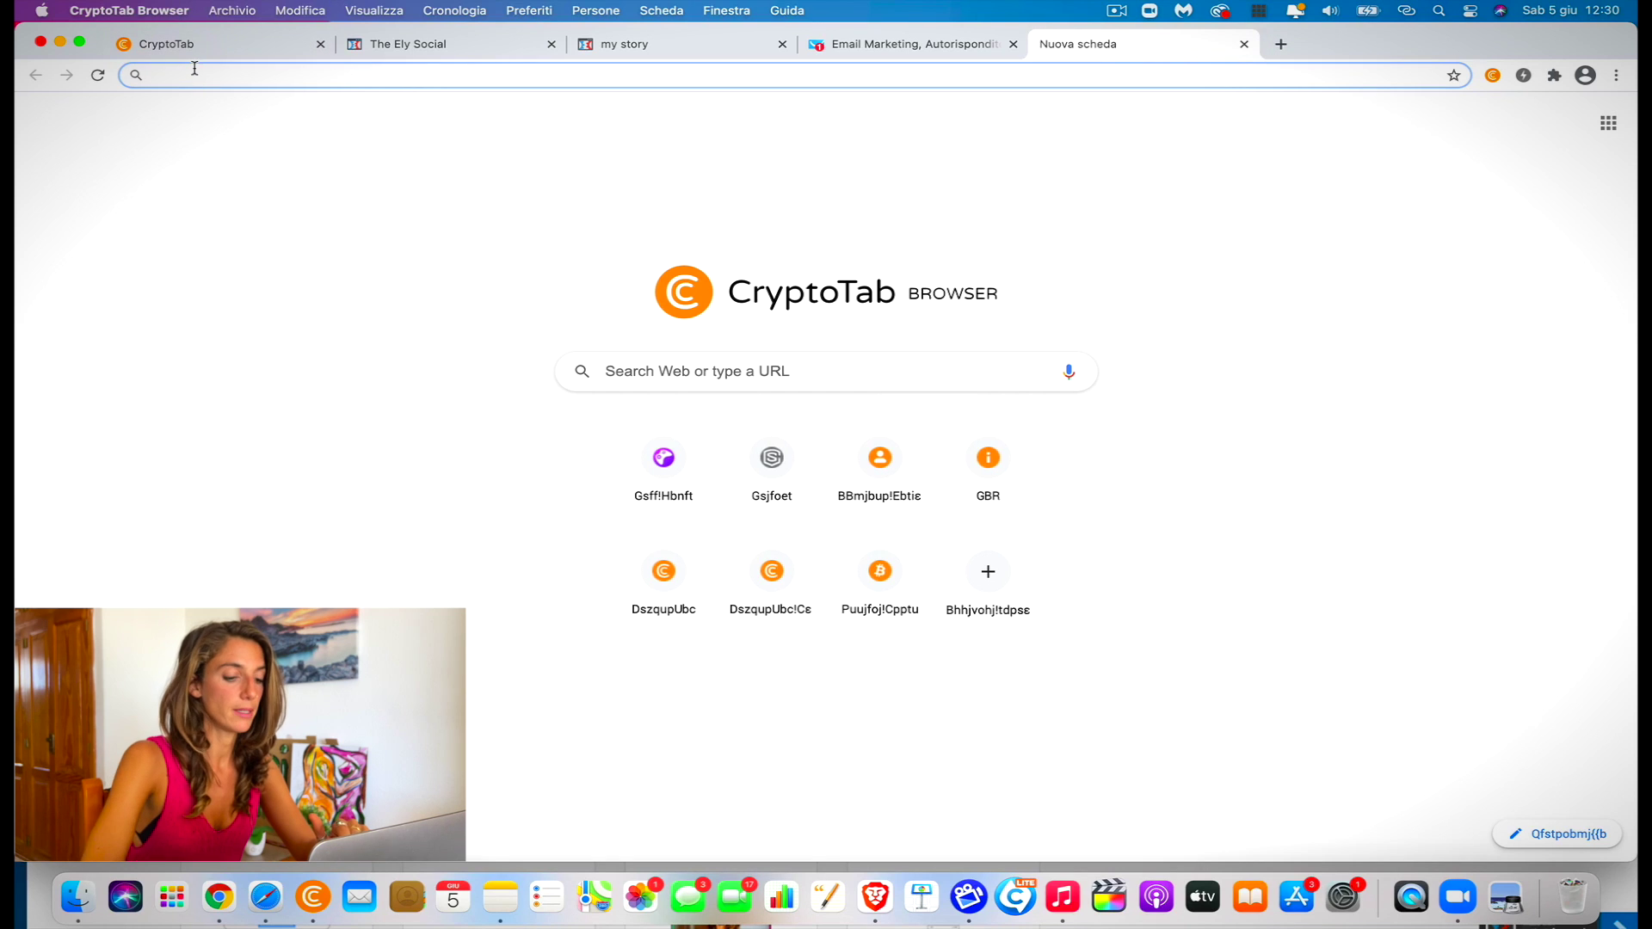
type("https://d2saw6je89goi1.cloudfront.net/uploads/digital_asset/file/906662/clone_my_email_sequence.pdf")
key("Return")
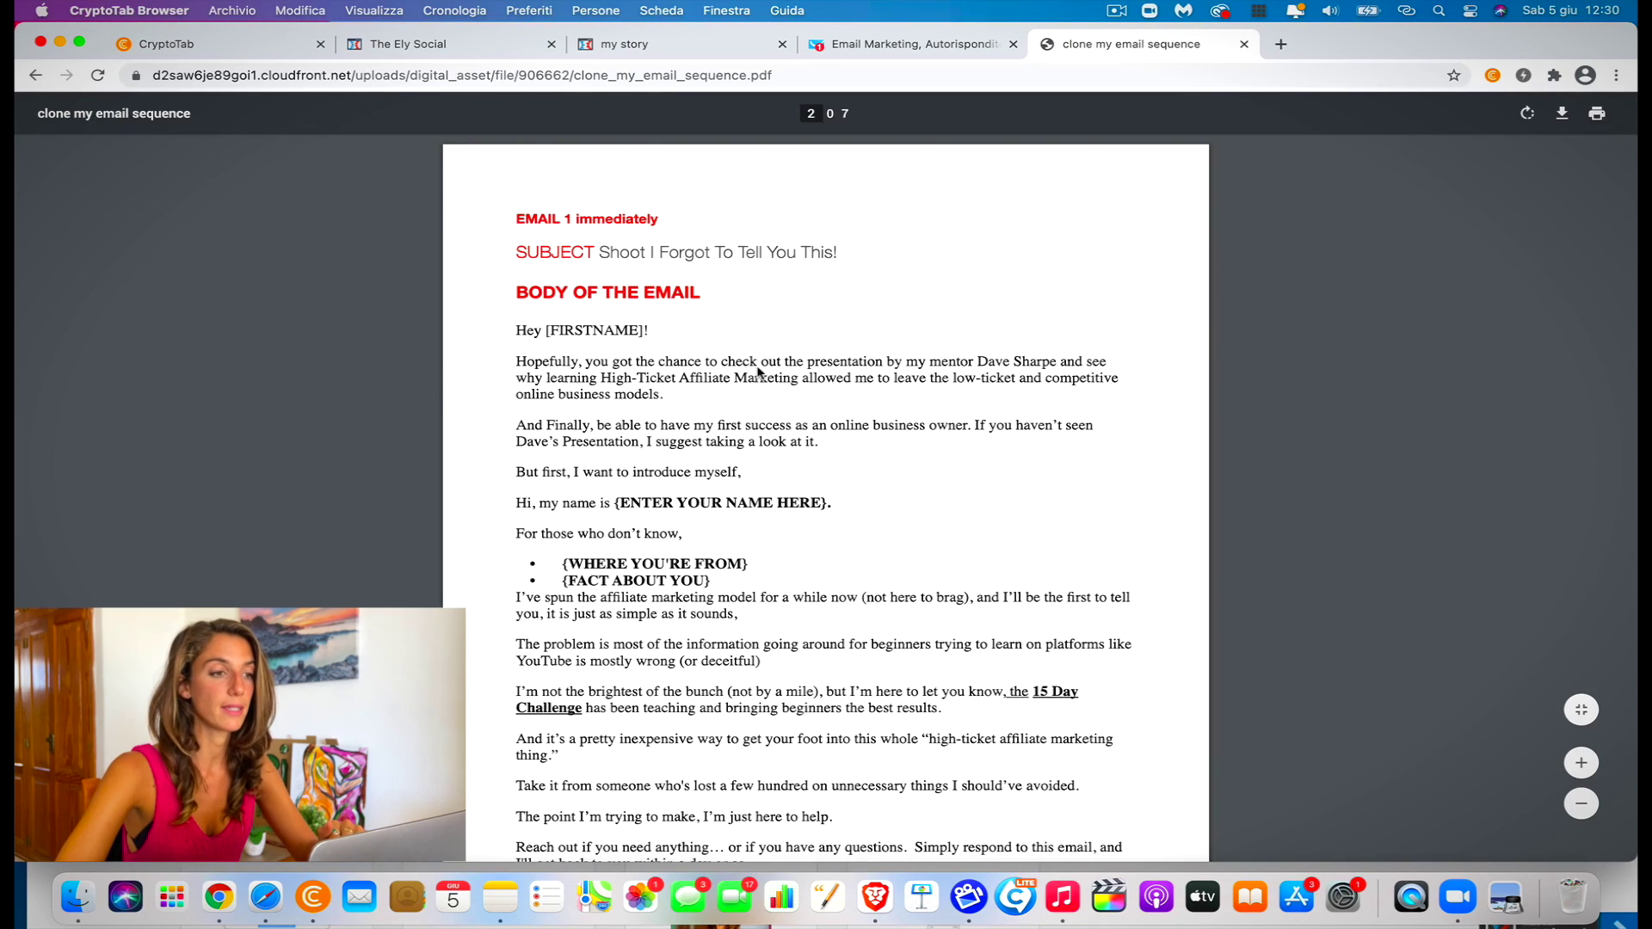
Look through the emails in the clone my email sequence PDF and check the GetResponse autoresponder creation page
scroll(938, 406, "down", 20)
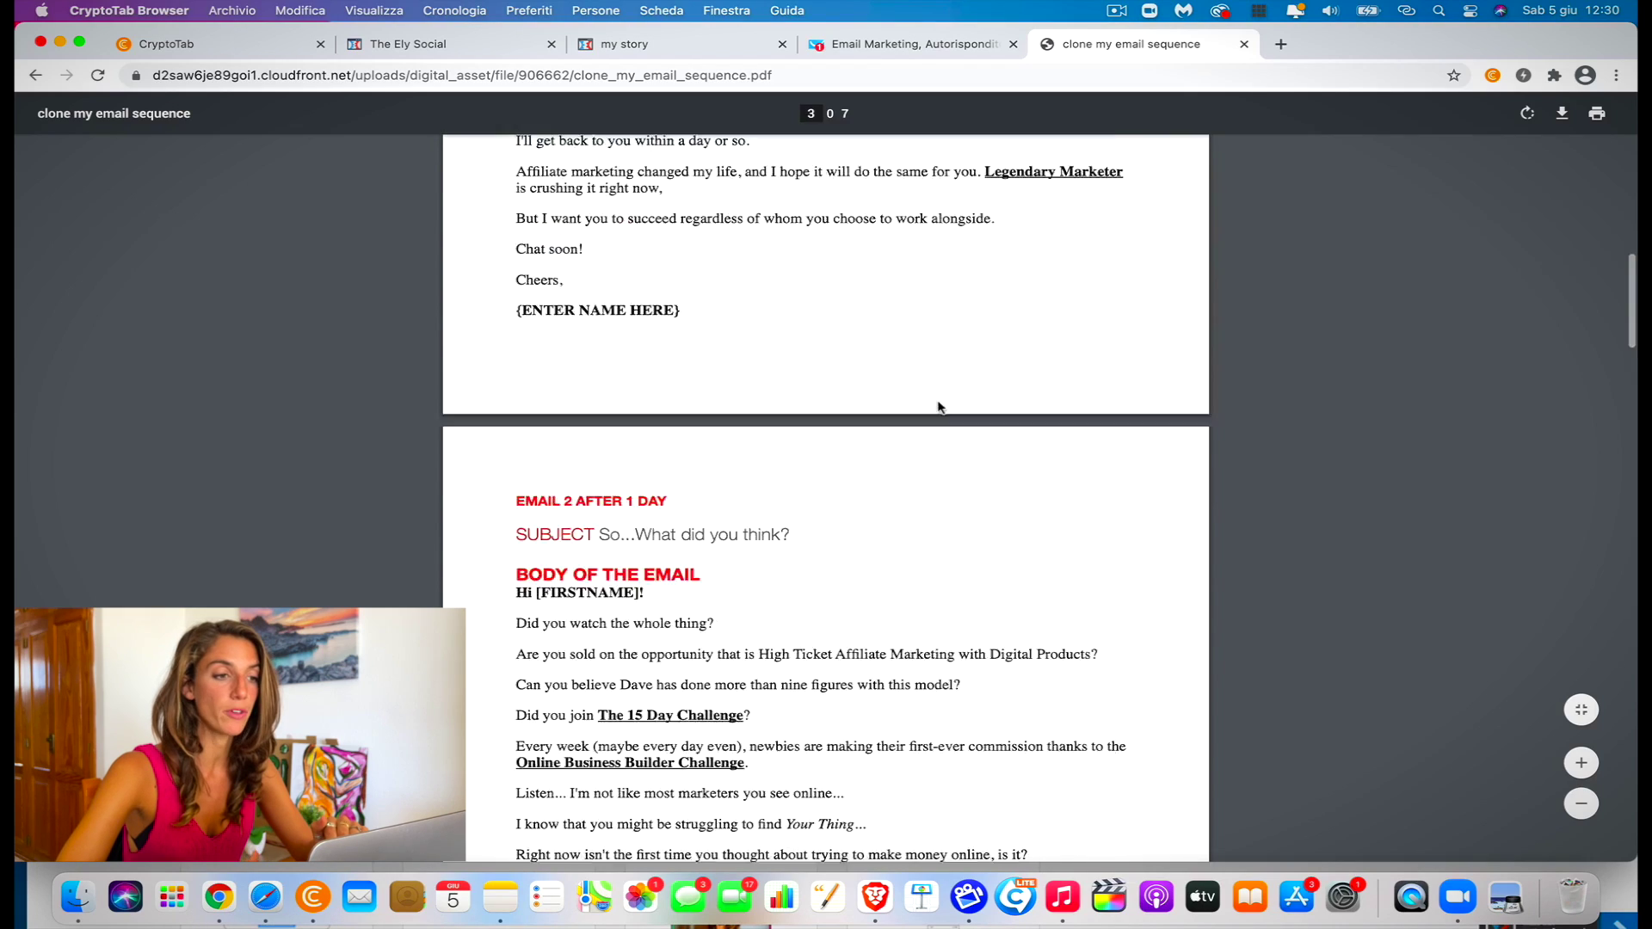
scroll(929, 362, "up", 20)
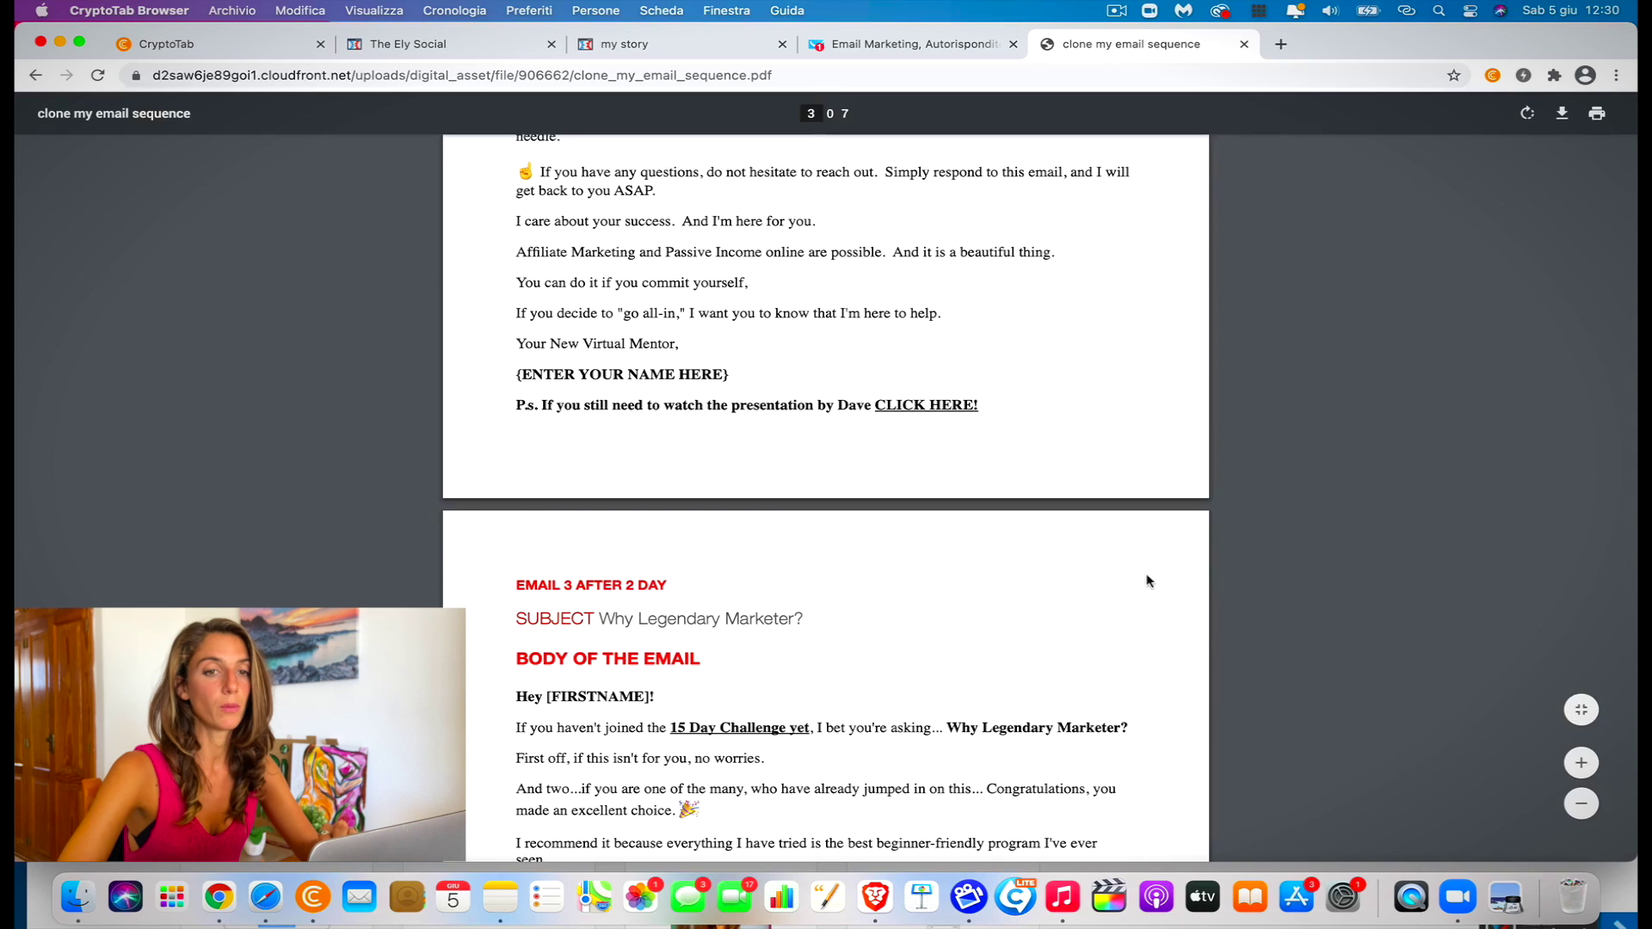
scroll(1147, 579, "up", 20)
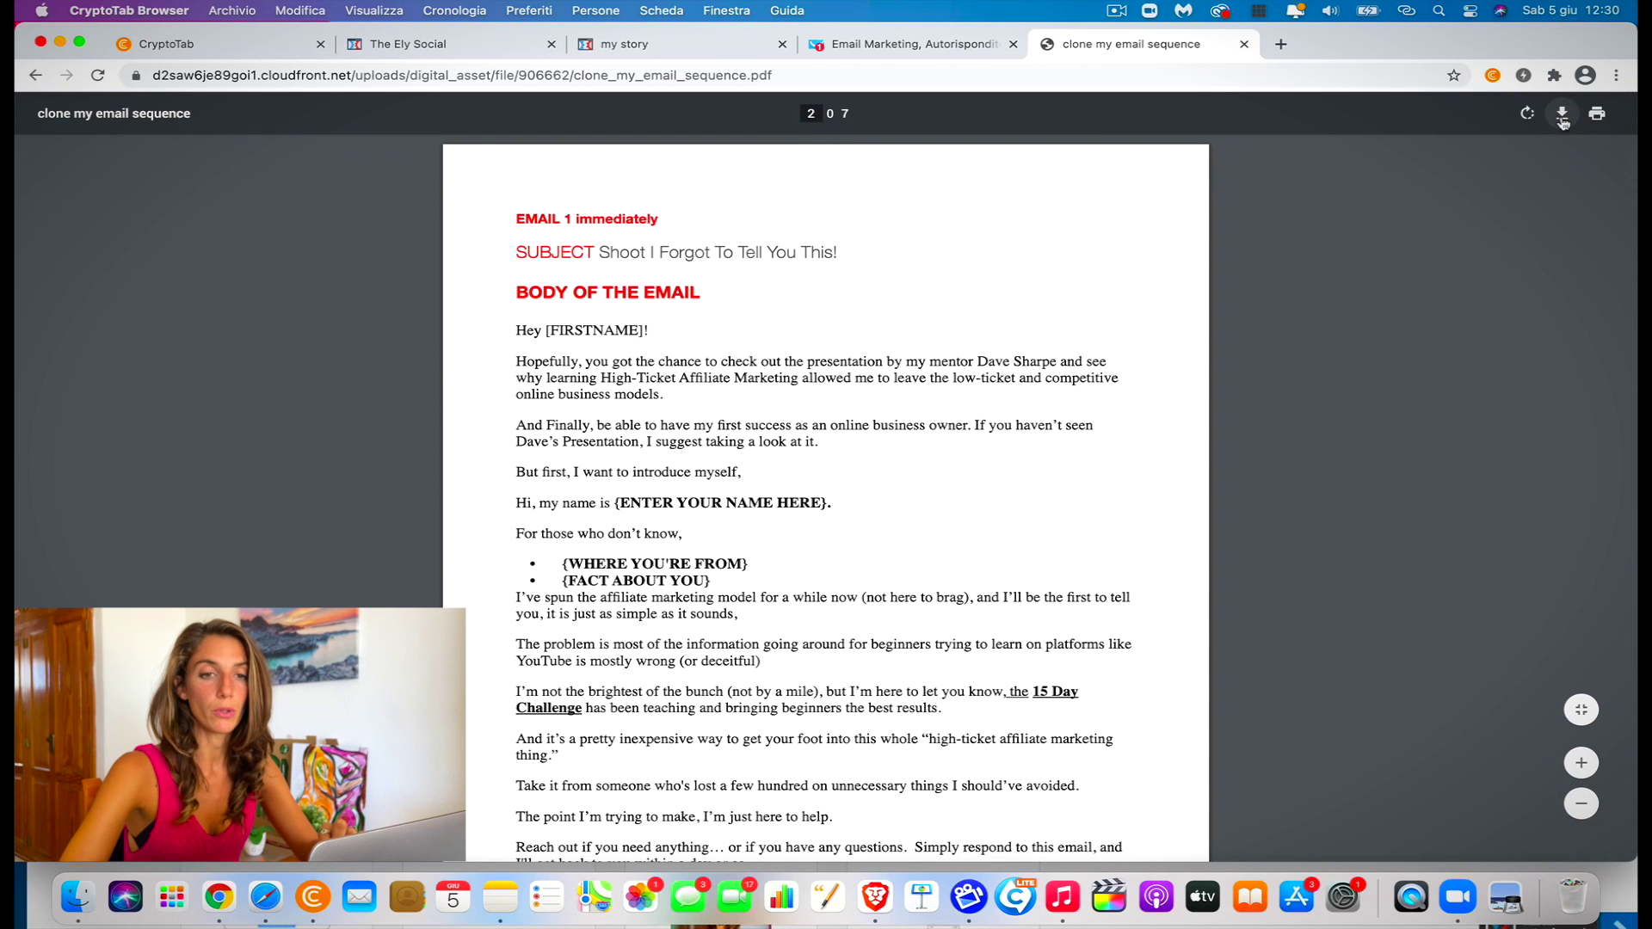
left_click(928, 43)
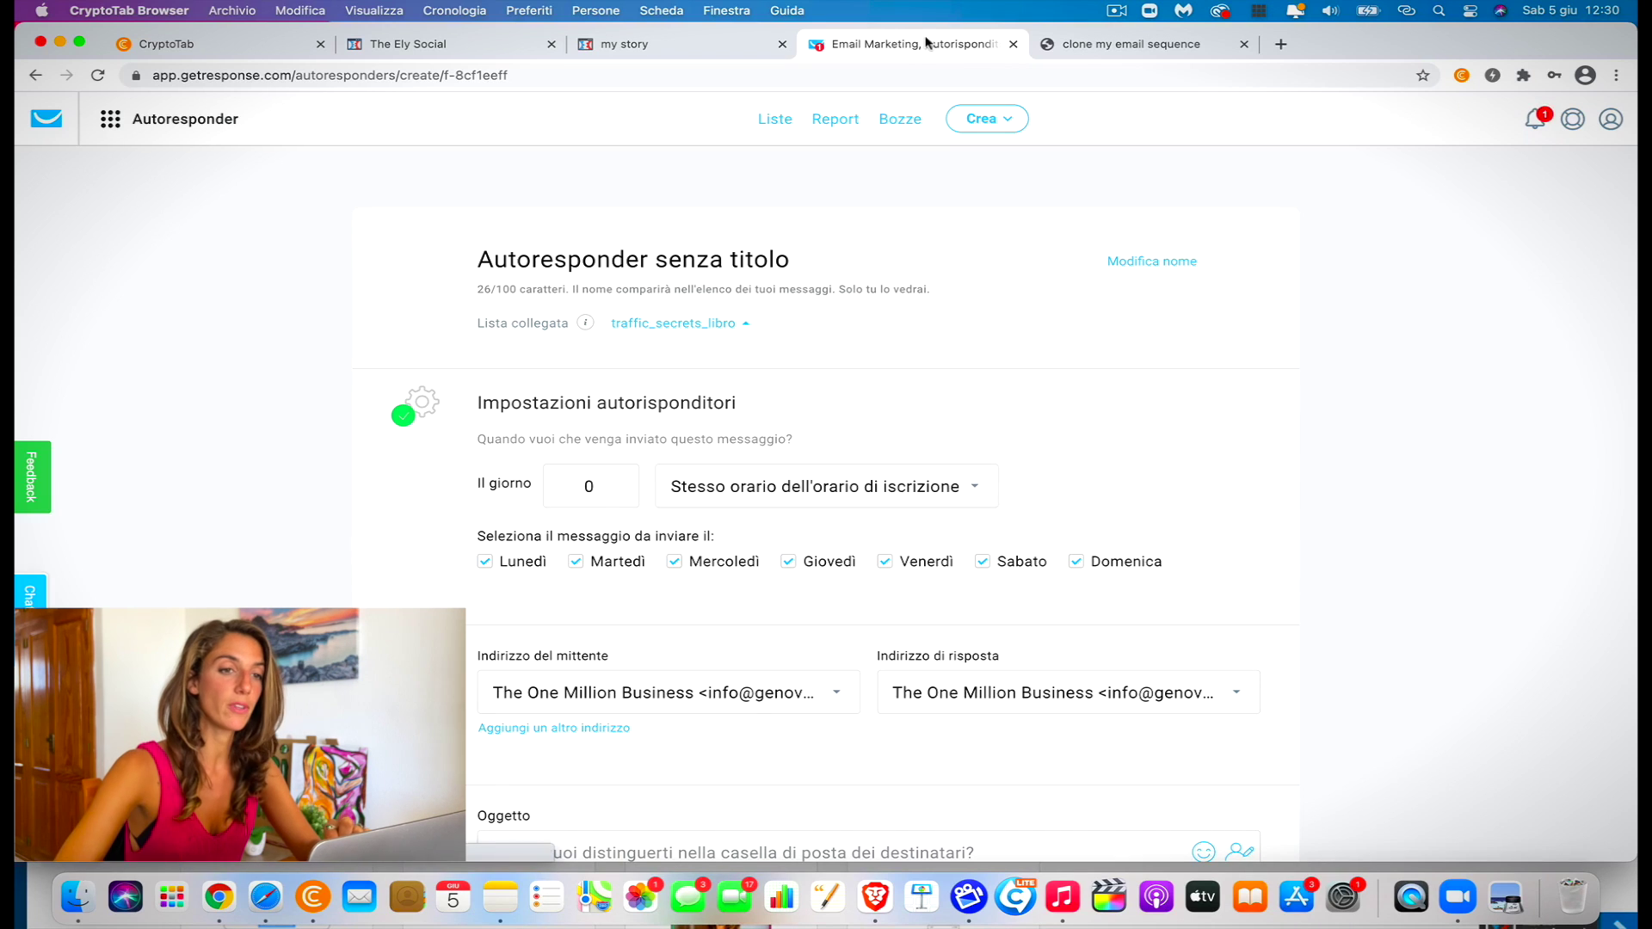
Return to the social opt-in page editor and delete the Download Email Script button
left_click(480, 48)
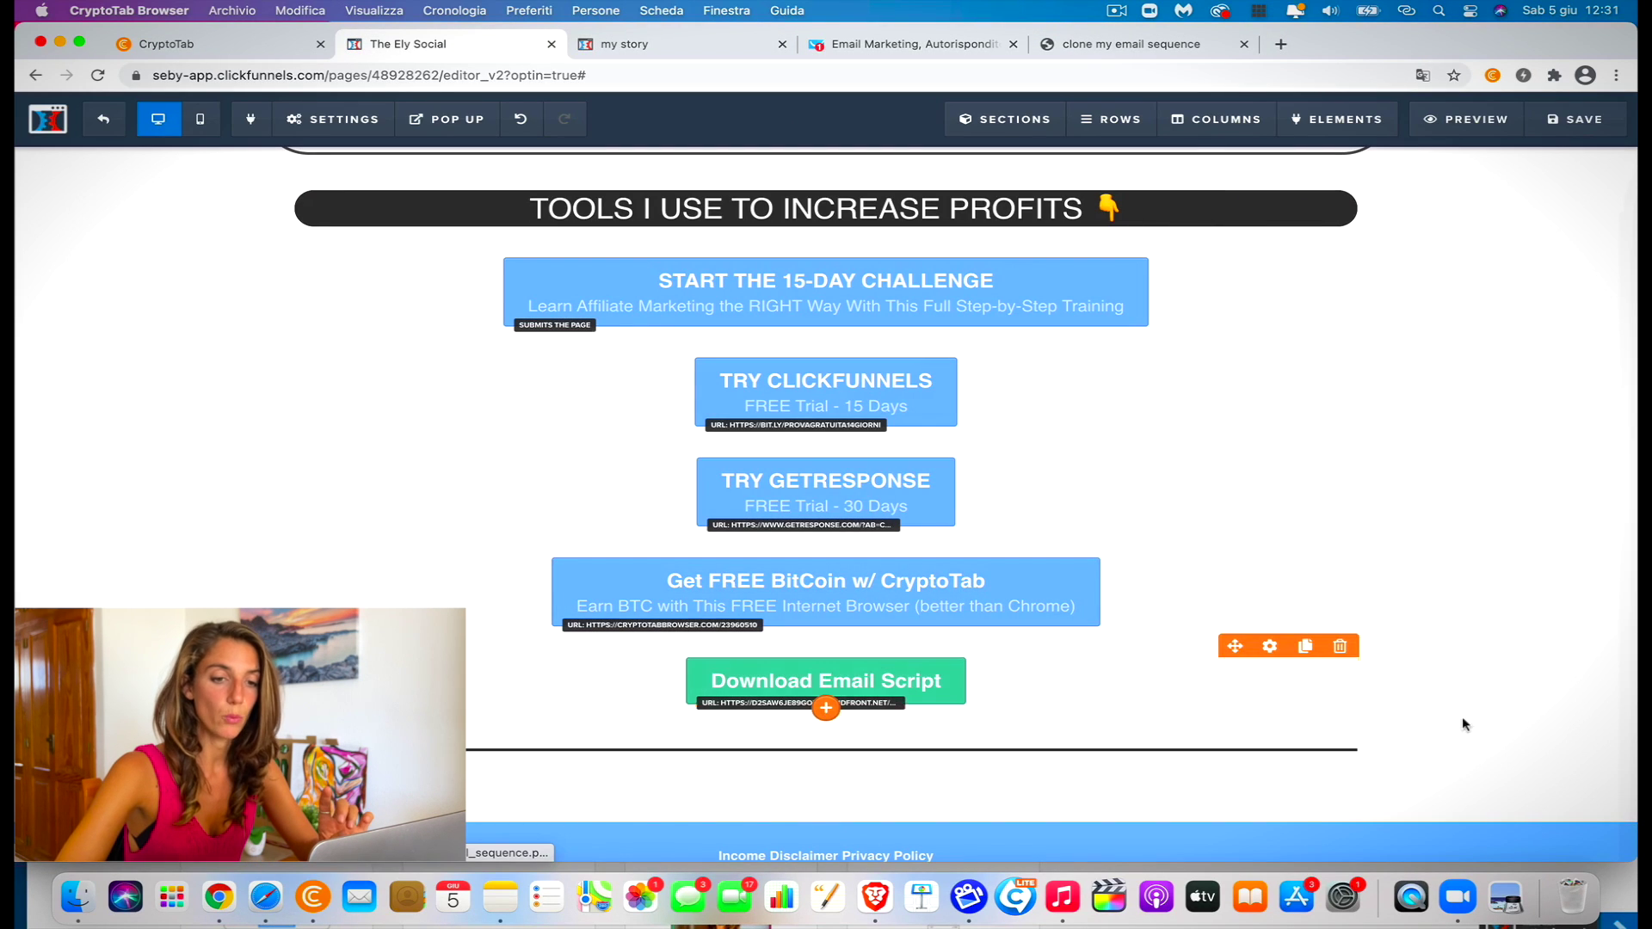
left_click(1340, 647)
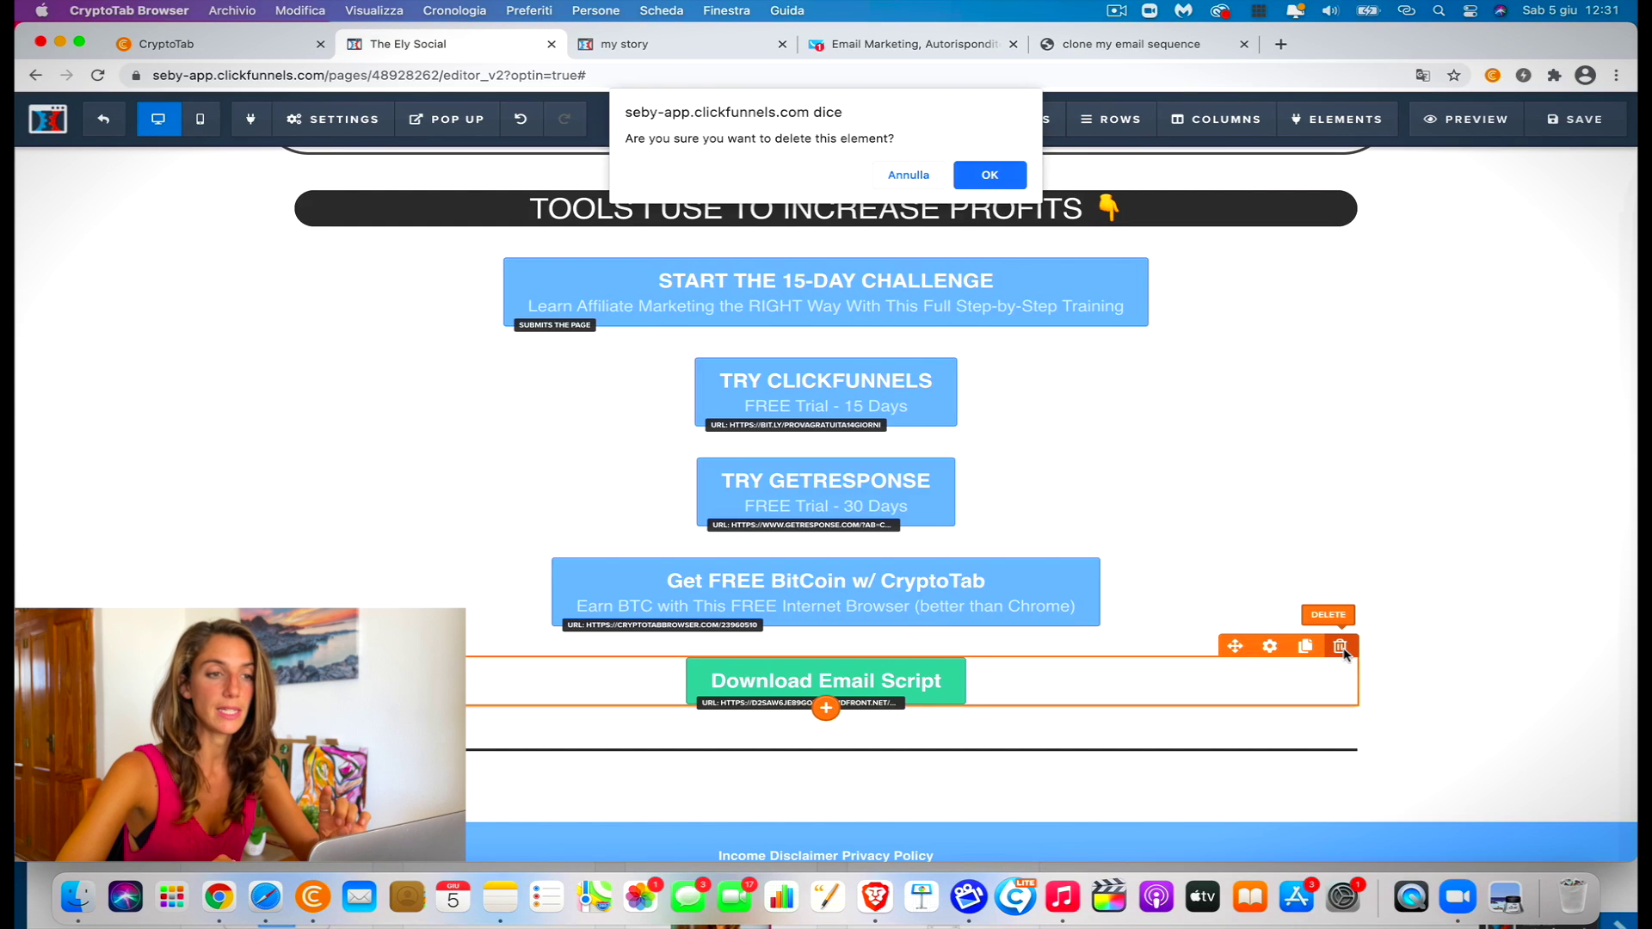
left_click(990, 175)
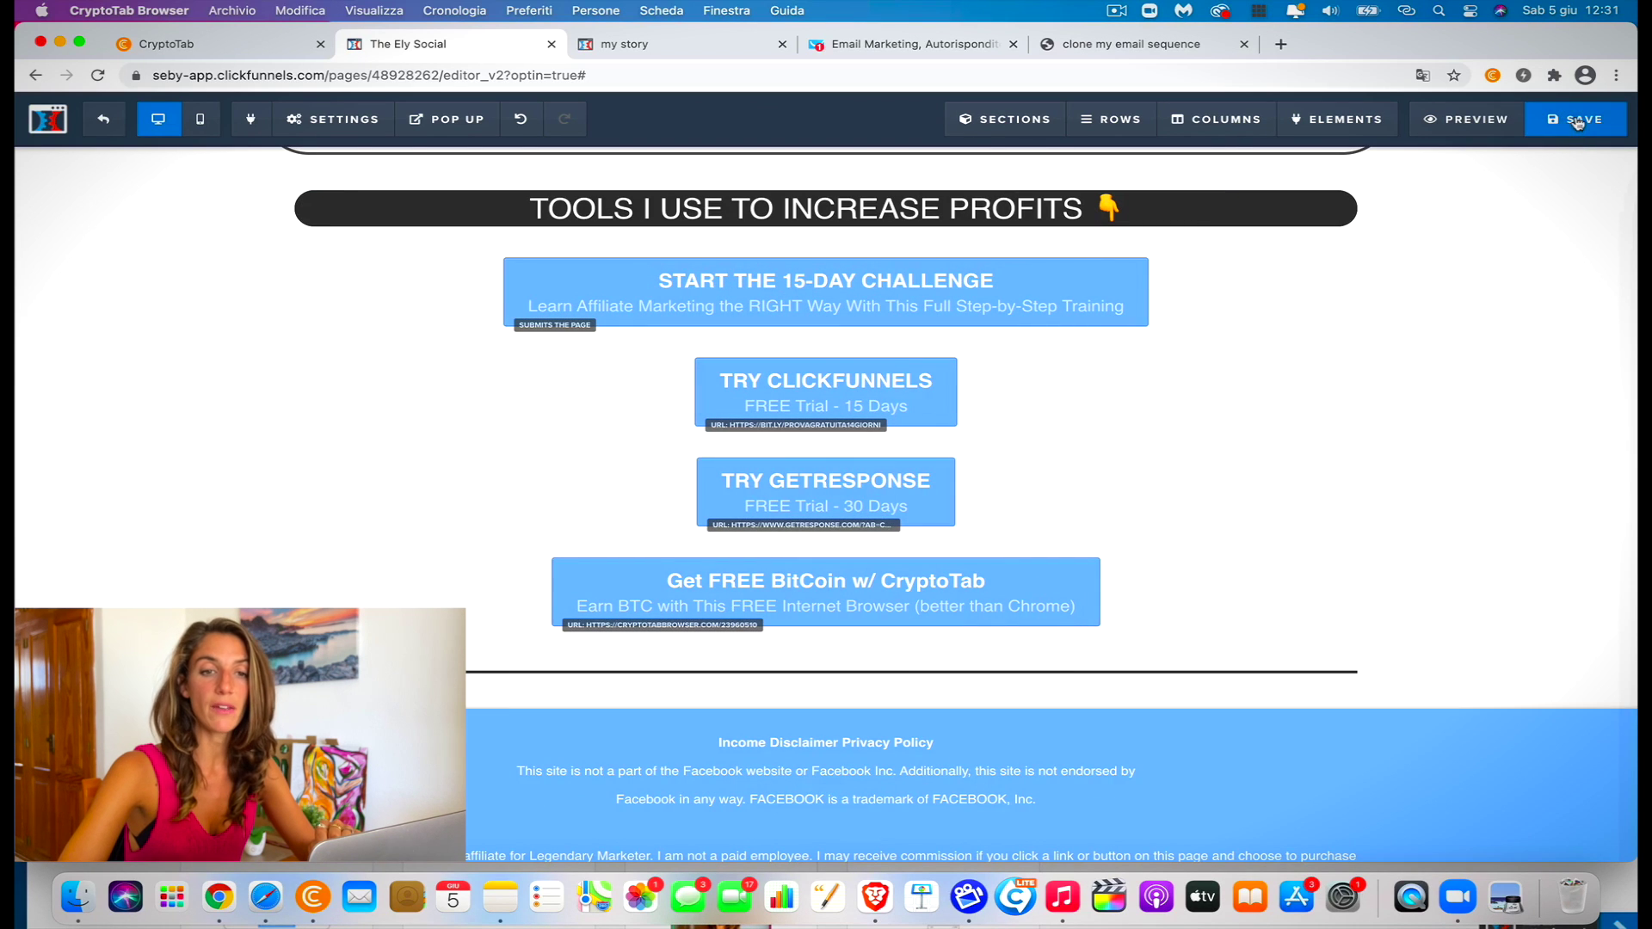
Exit the social opt-in page editor to the funnel steps overview, confirming that the page should be left
scroll(1254, 461, "up", 6)
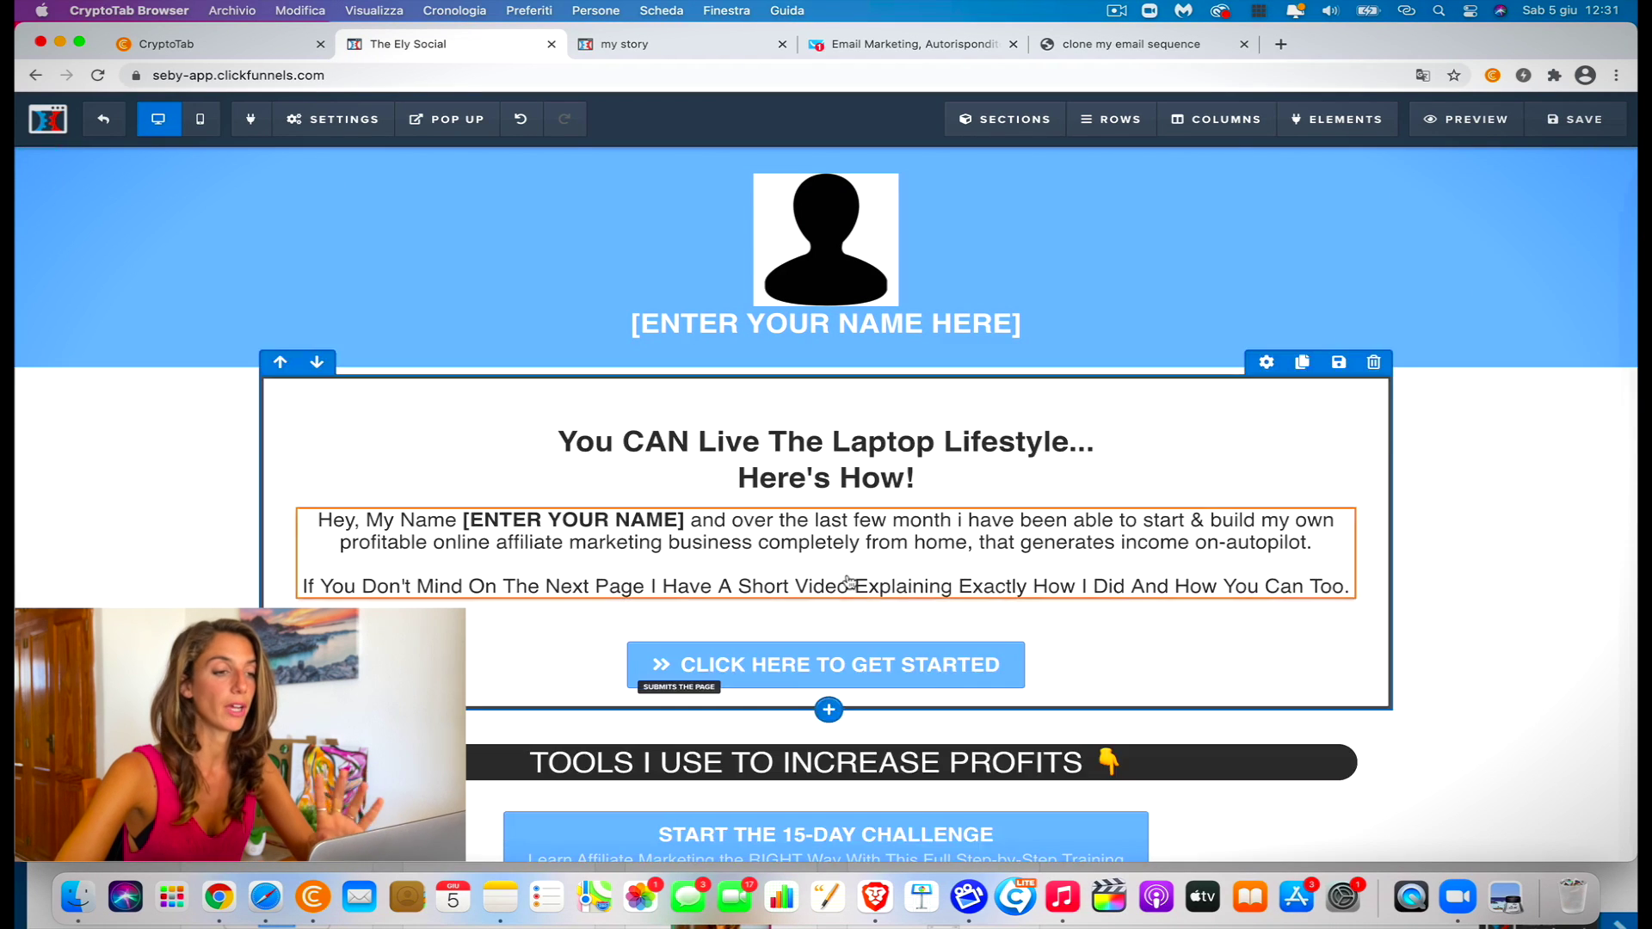
mouse_move(416, 125)
left_click(103, 120)
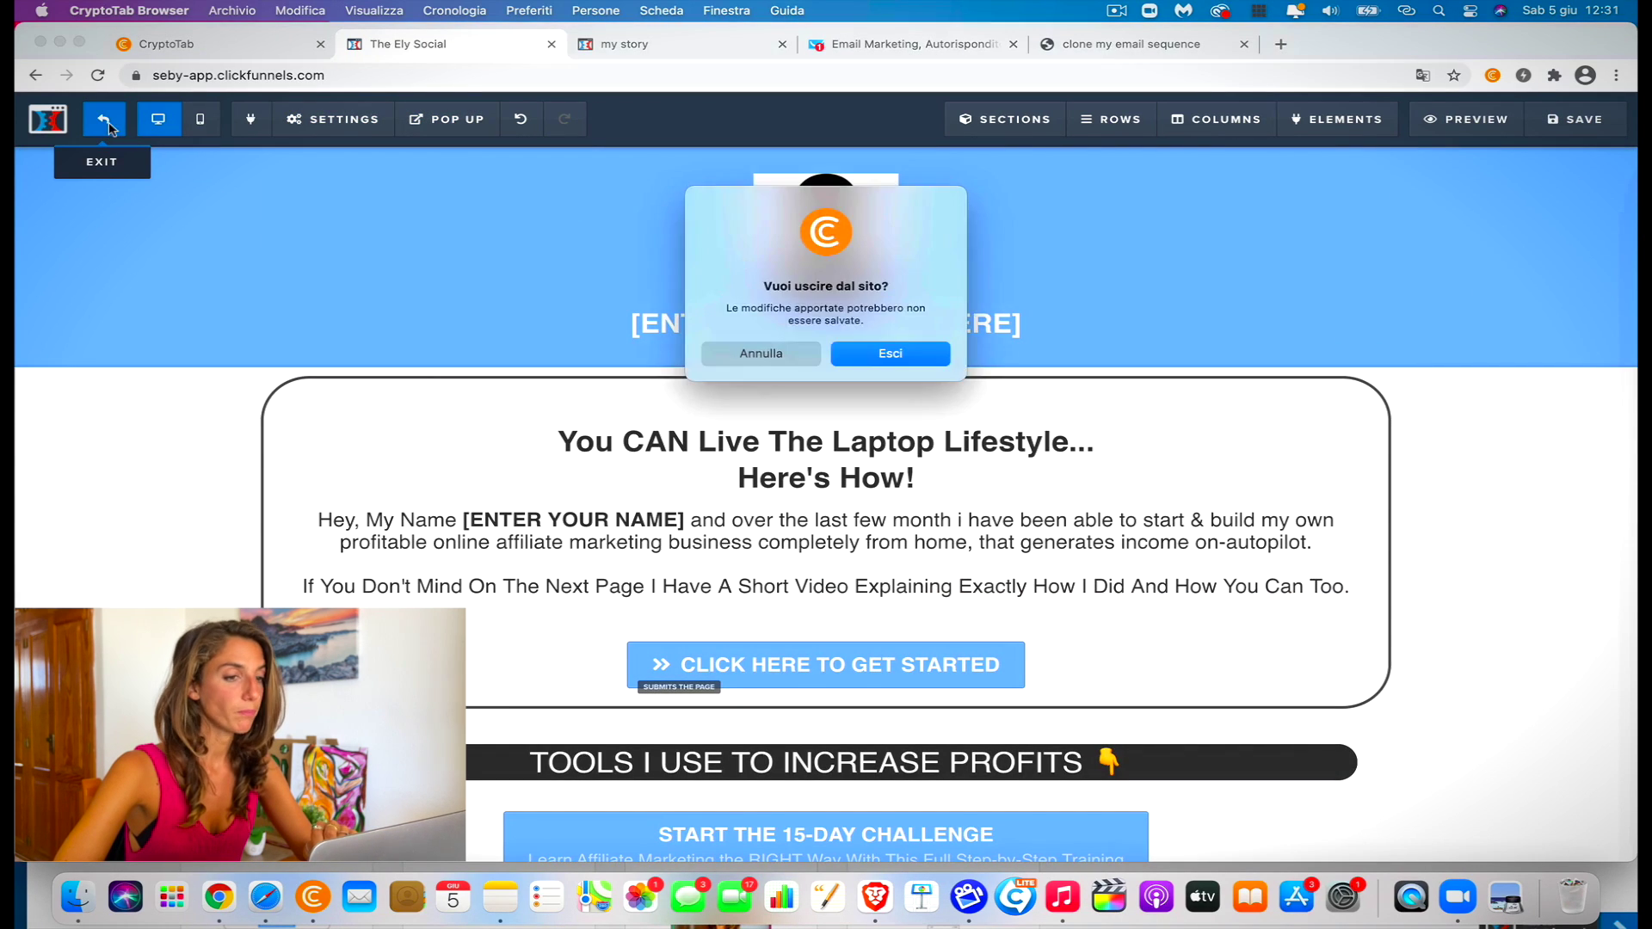
left_click(878, 352)
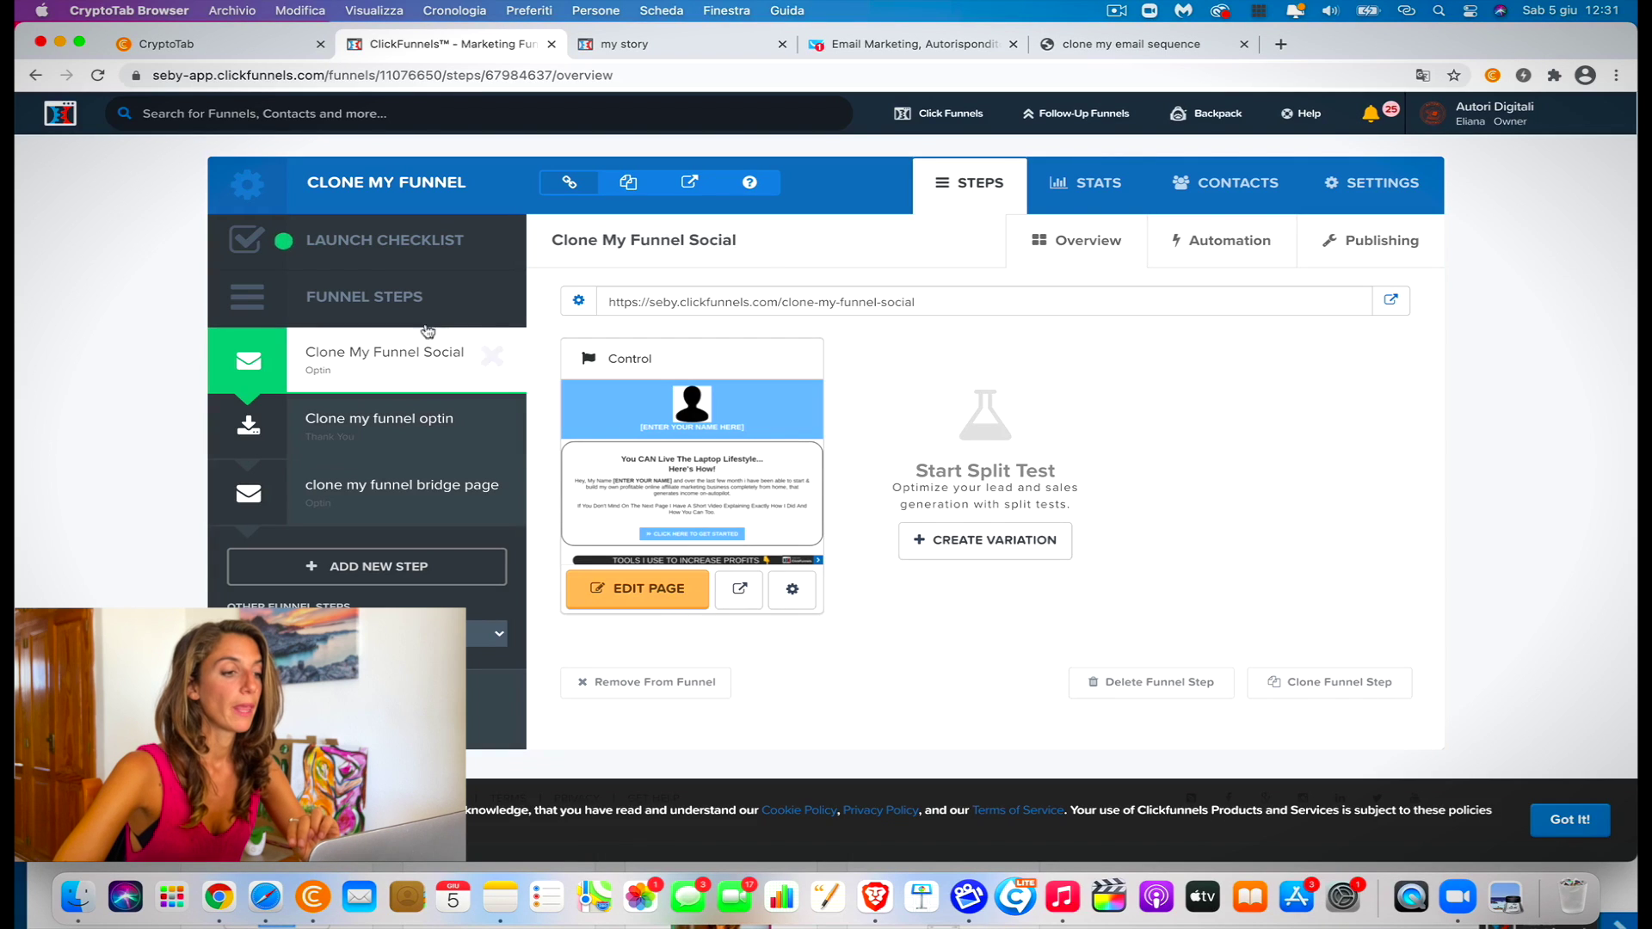
View the Clone my funnel optin page in the editor and exit back to the funnel steps
left_click(399, 425)
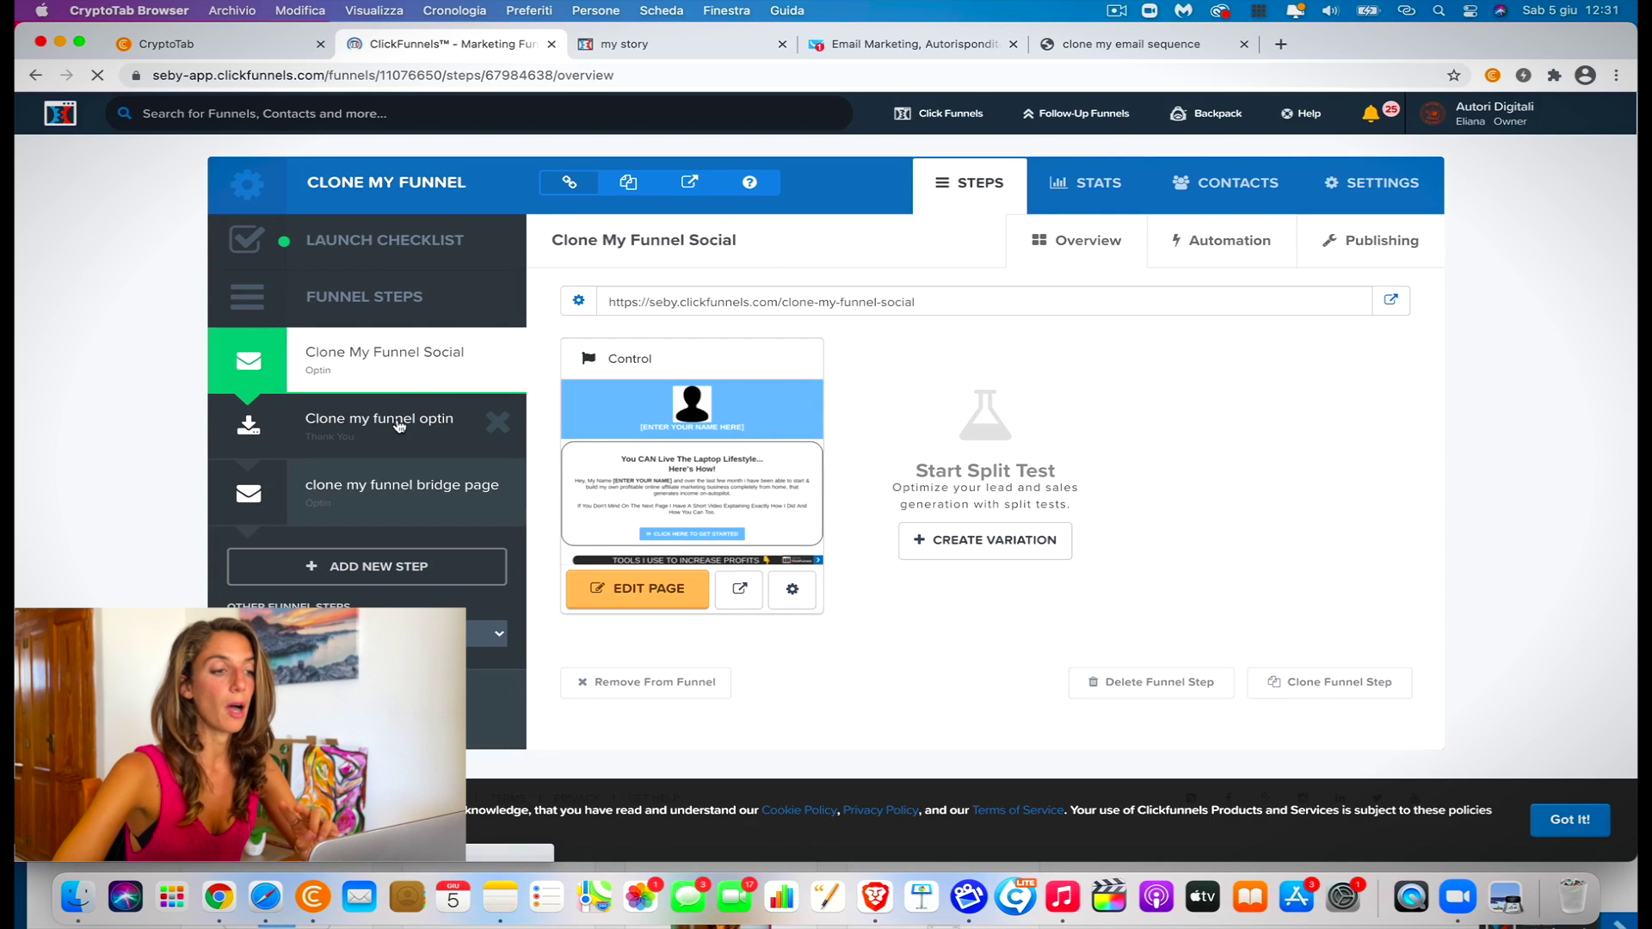
left_click(641, 590)
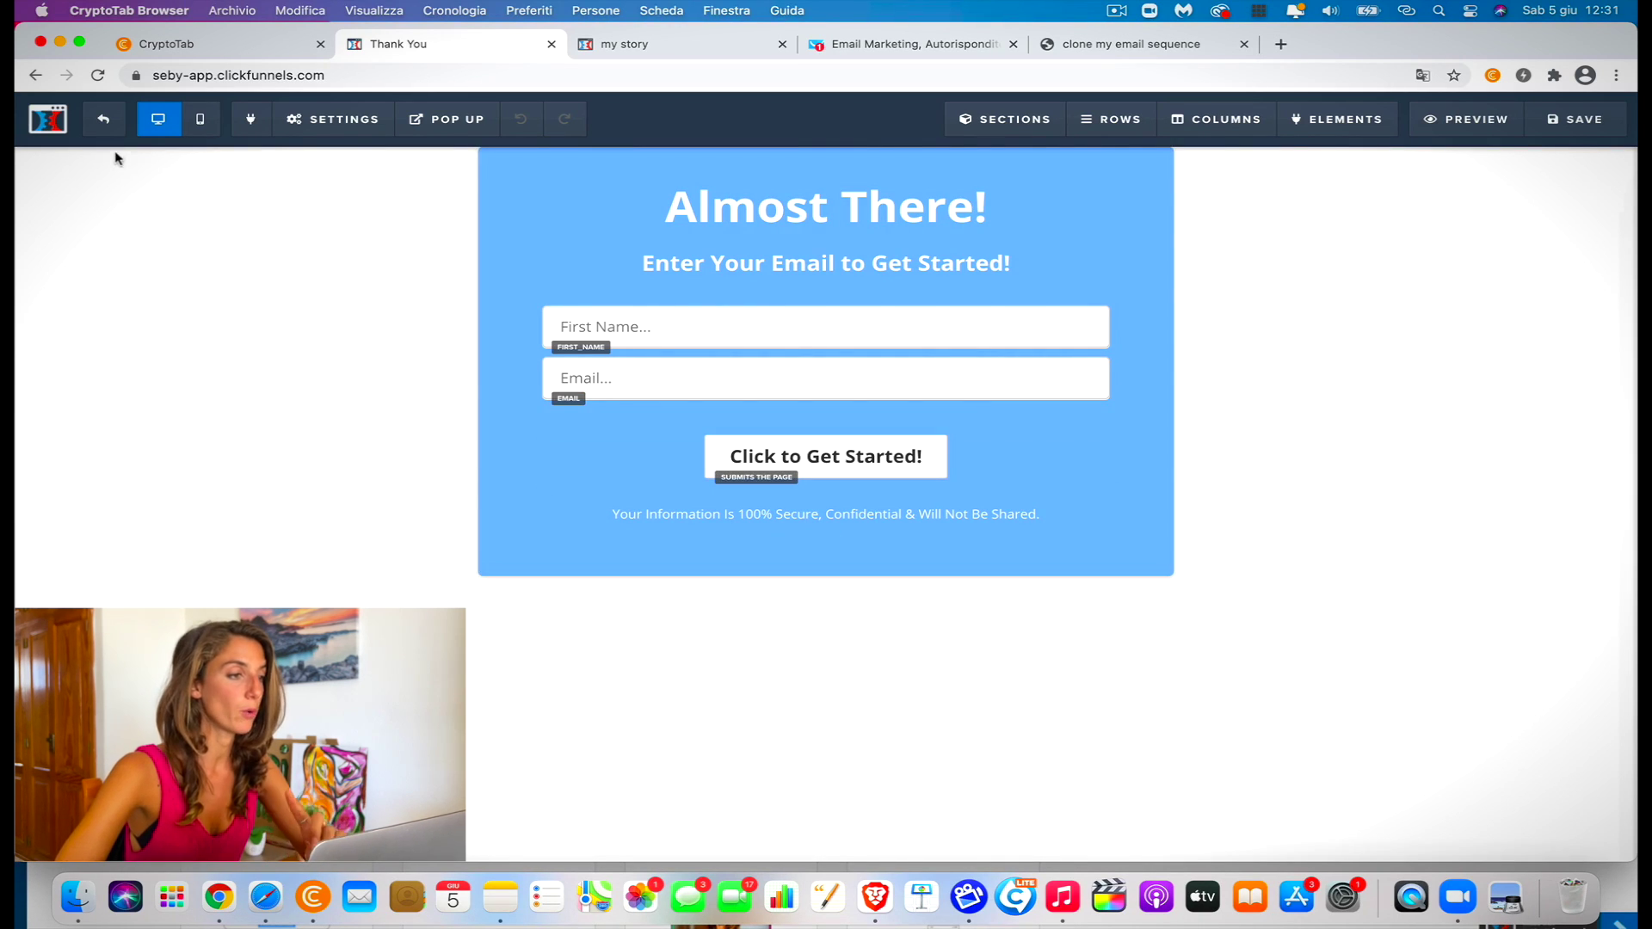
left_click(104, 120)
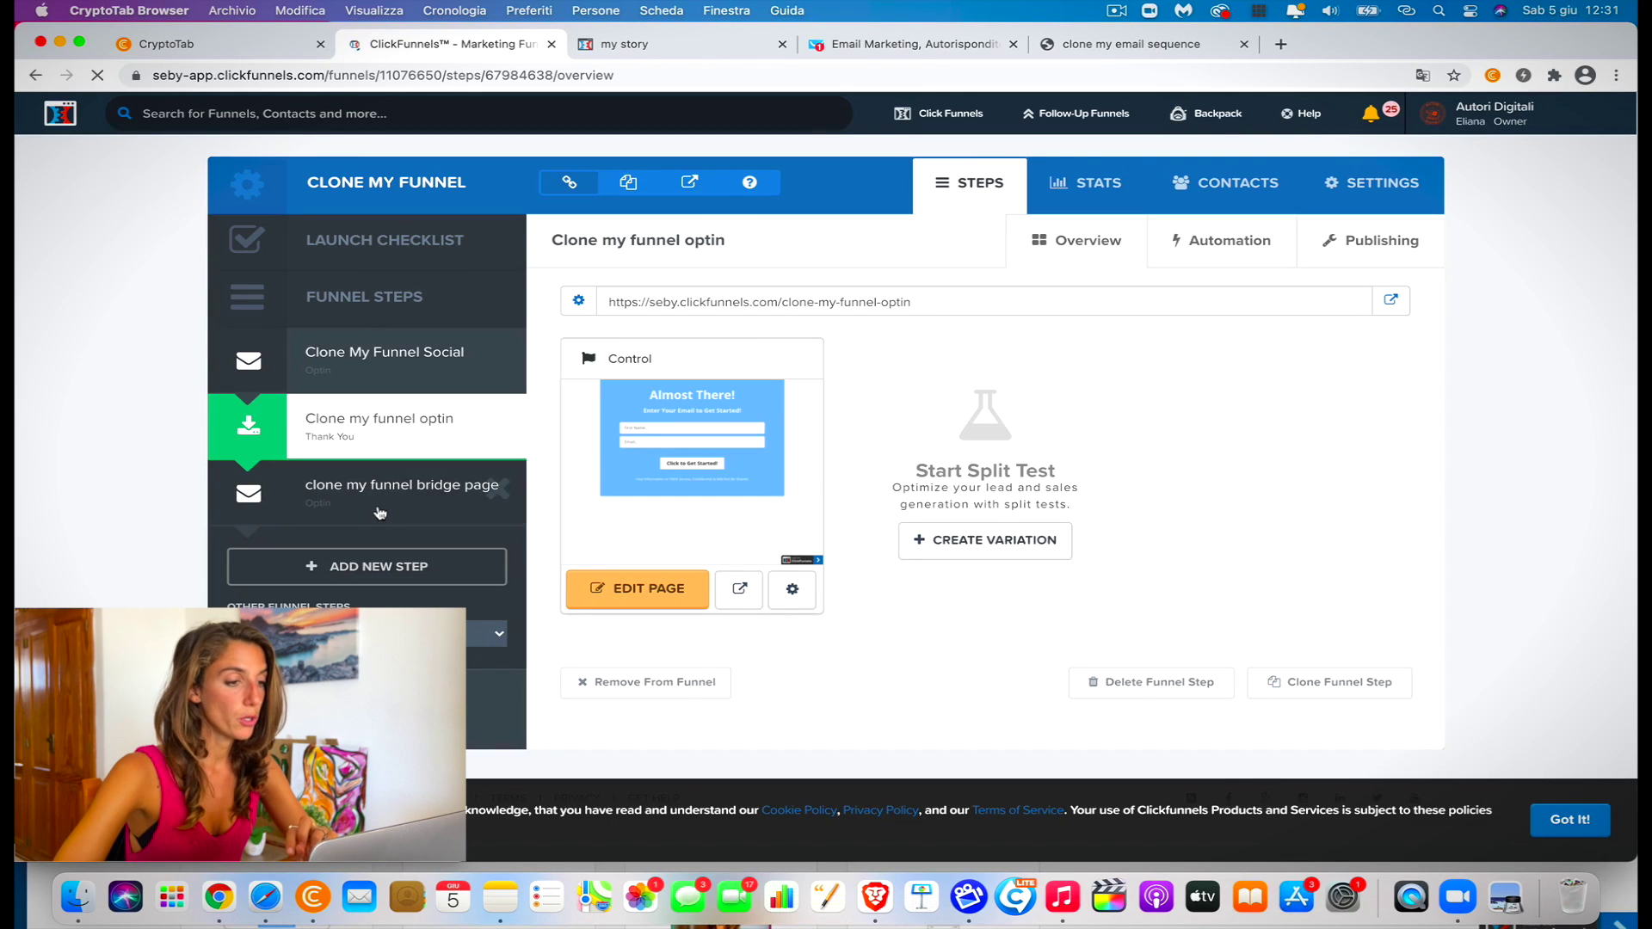
Open the page of the clone my funnel bridge page step in the editor and view its headline and video
left_click(379, 513)
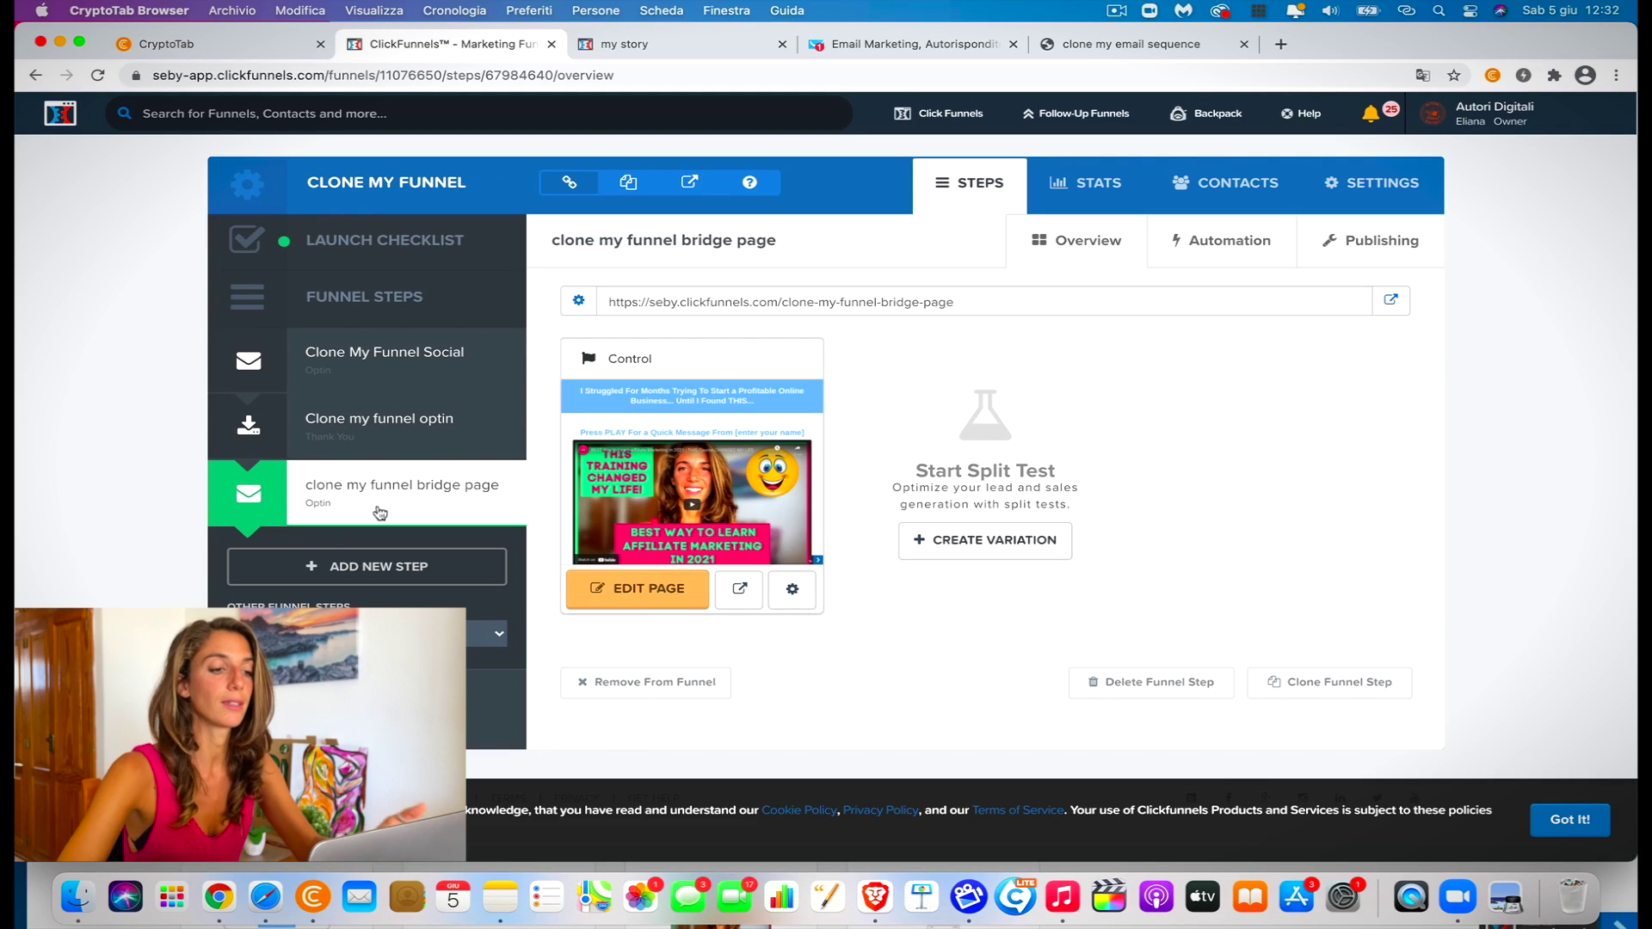
left_click(647, 607)
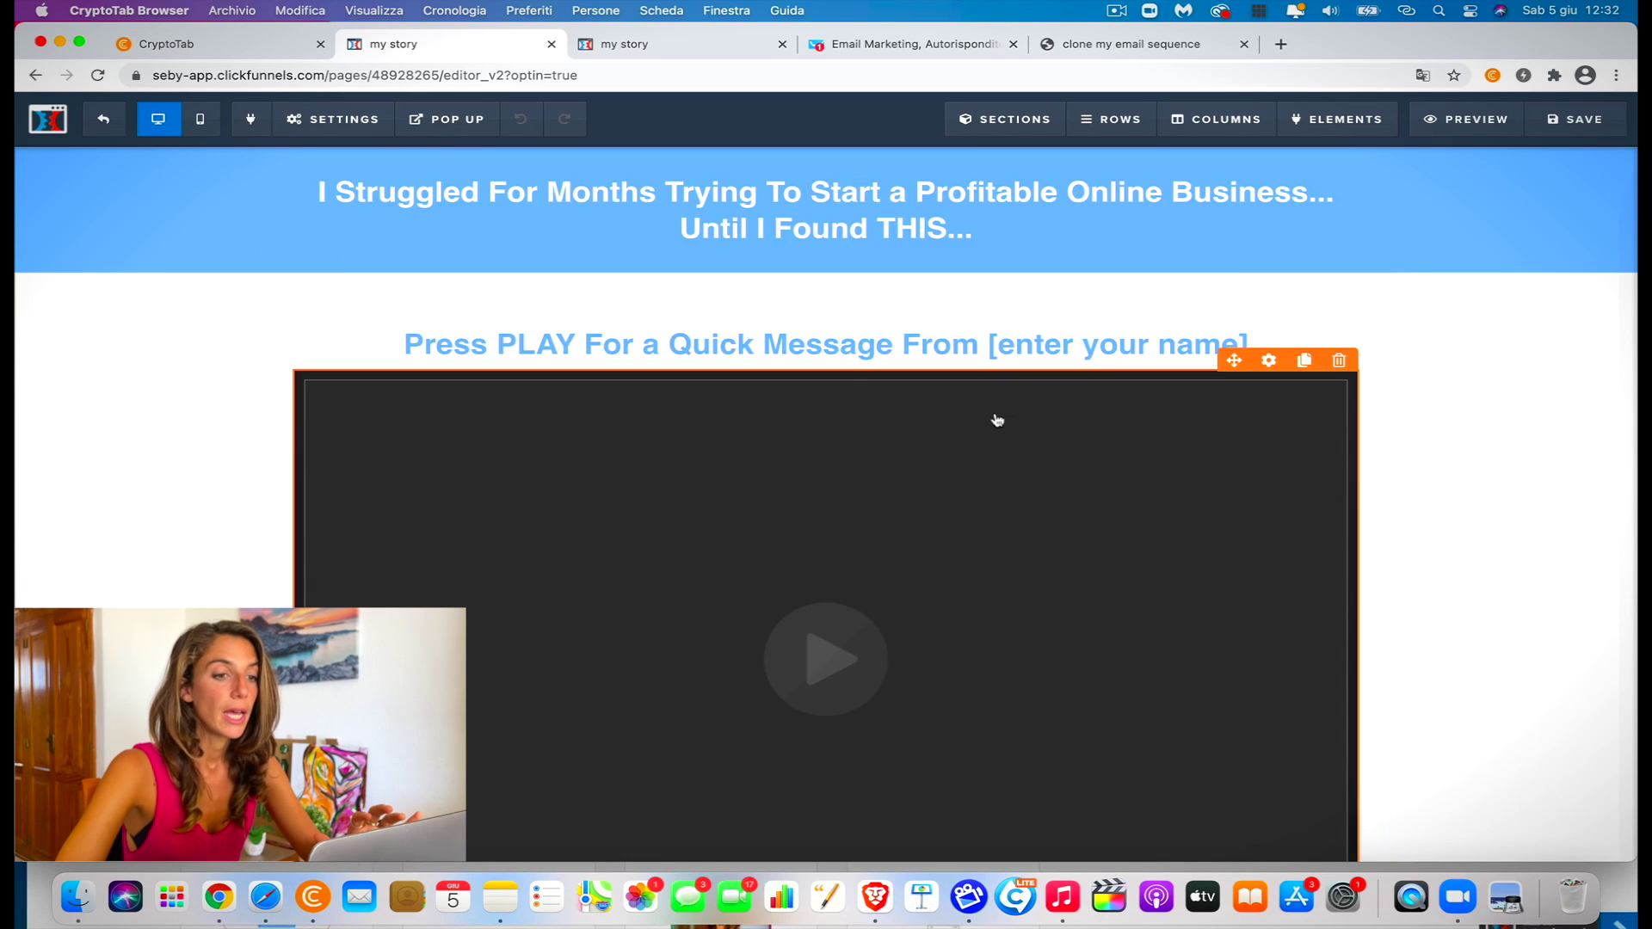
scroll(997, 420, "down", 2)
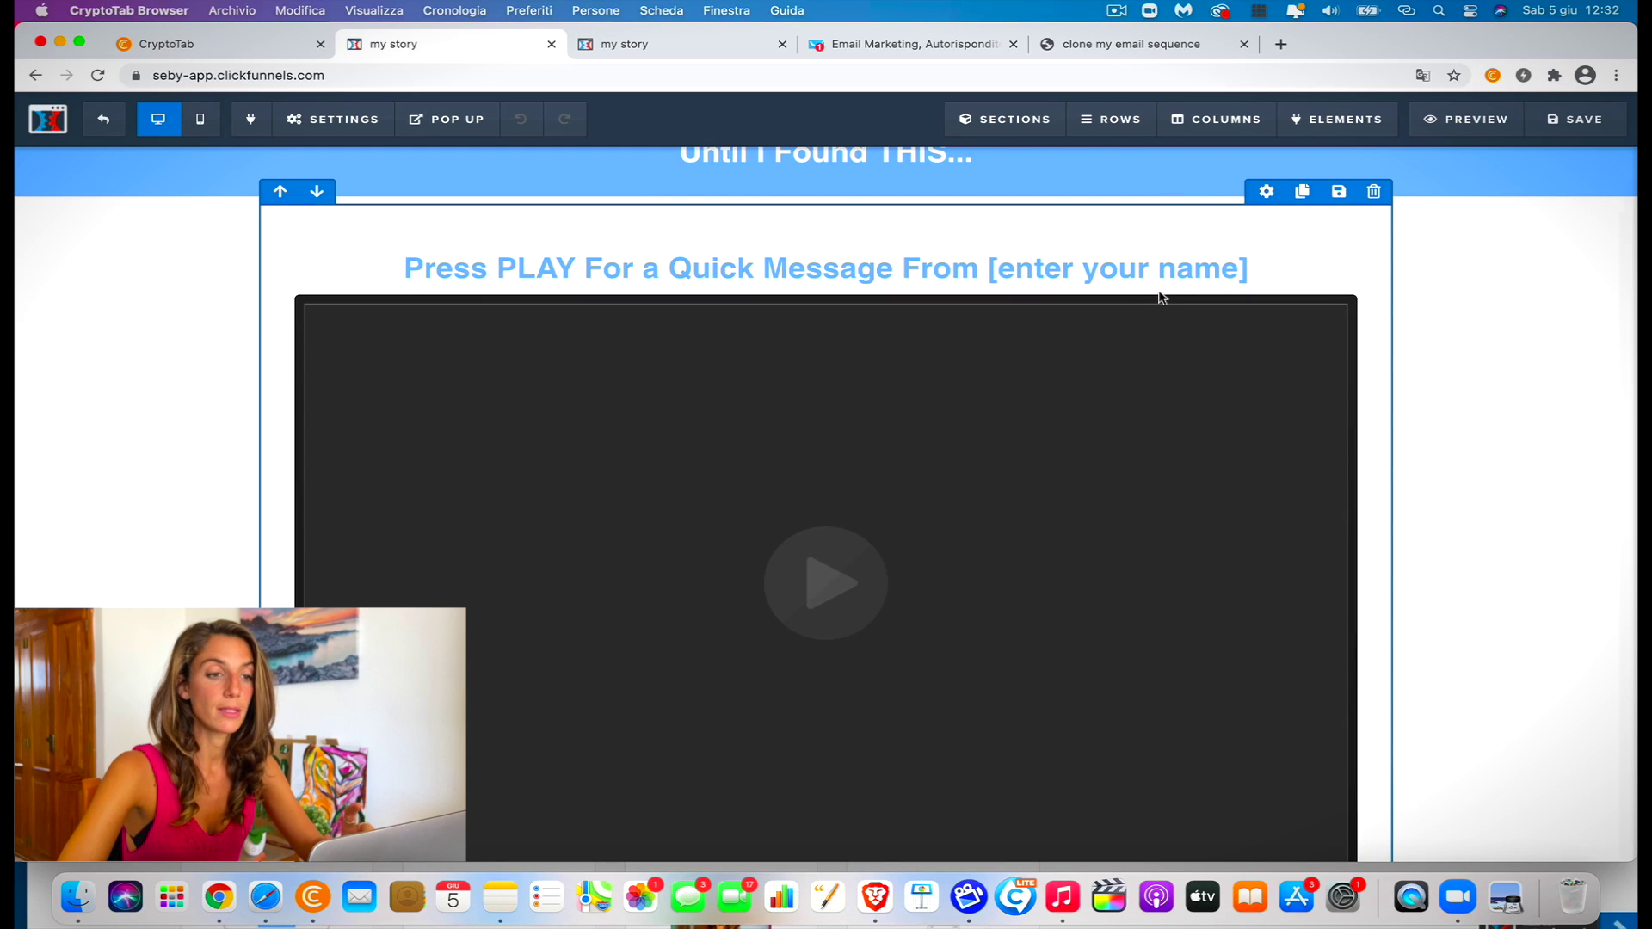
scroll(1162, 295, "down", 5)
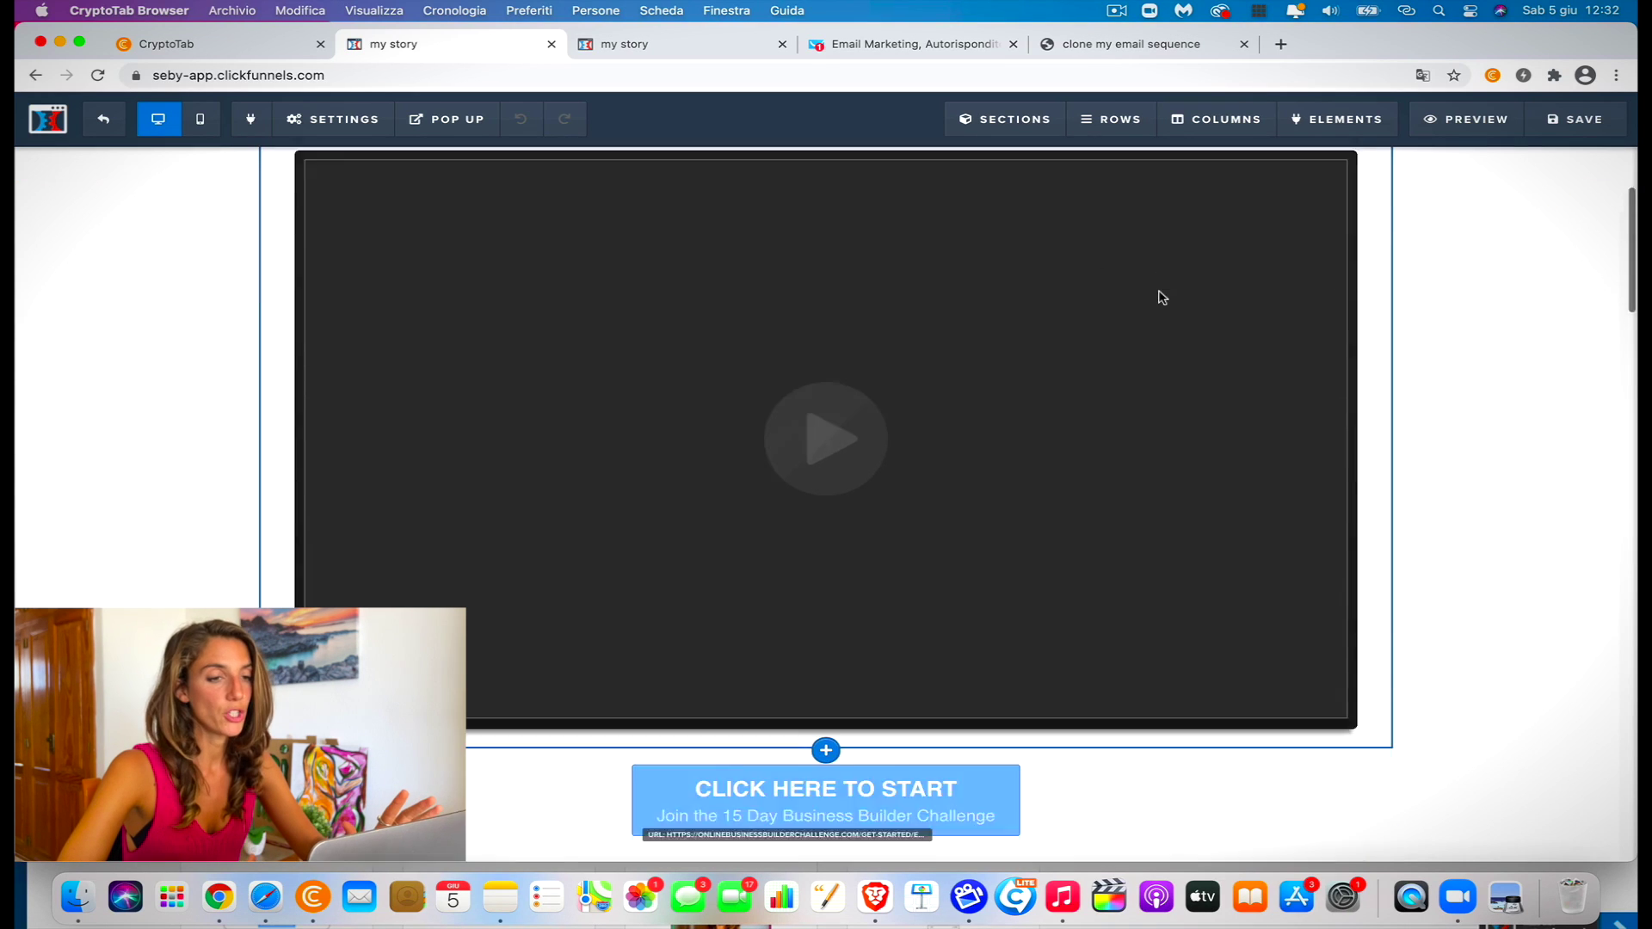
scroll(1161, 295, "up", 4)
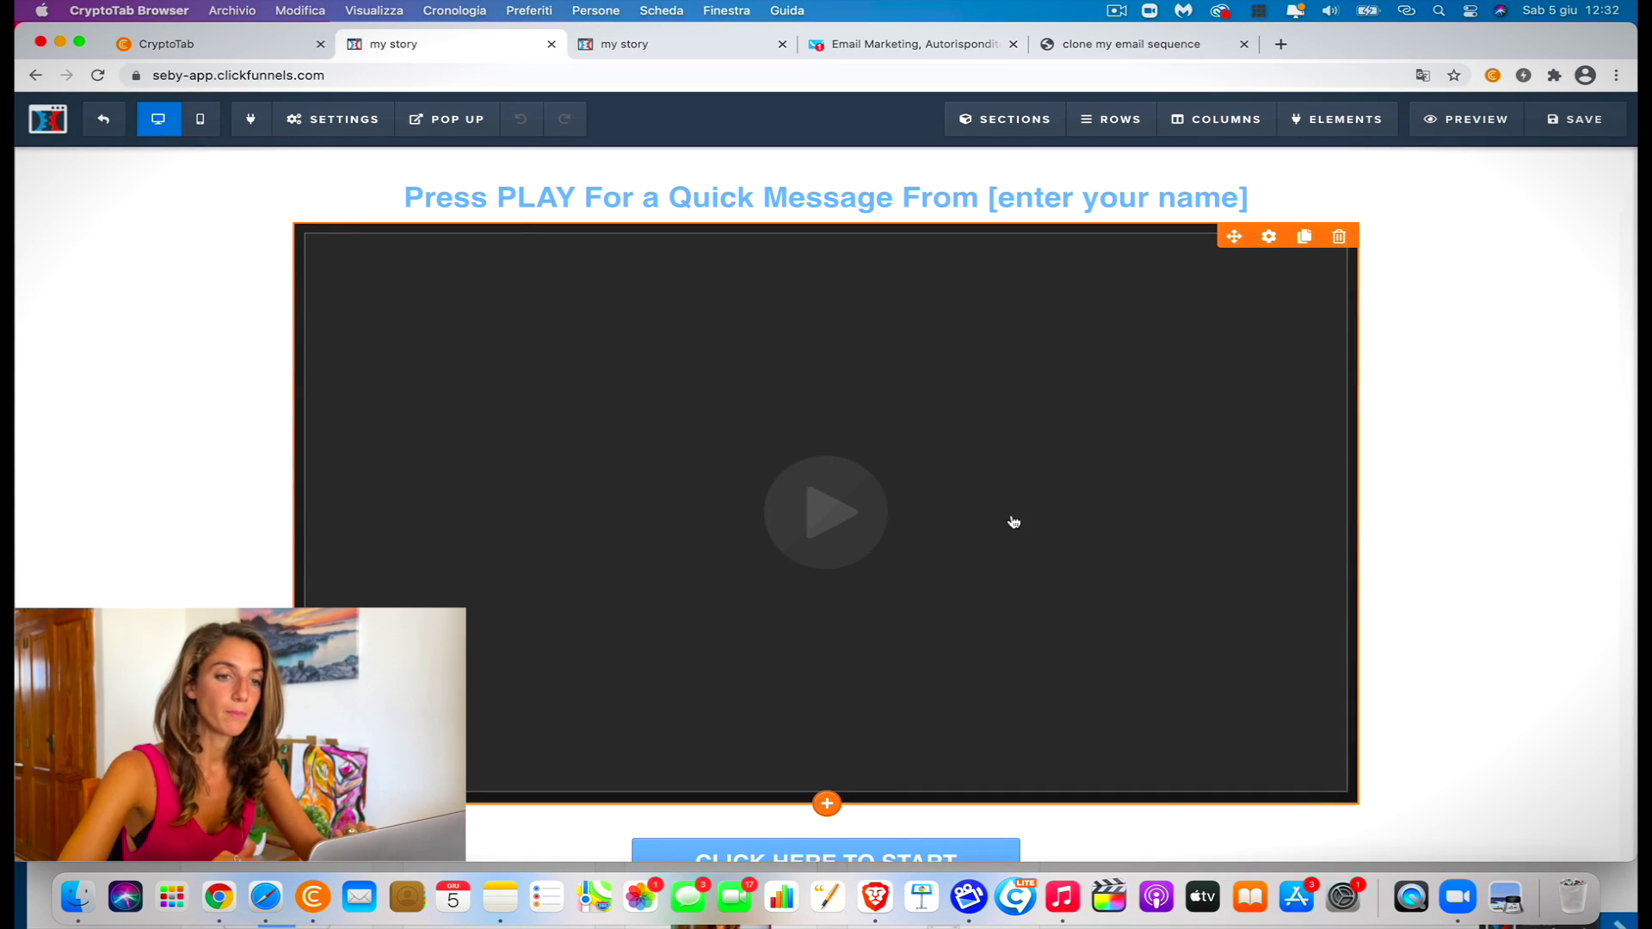
Check the main video's settings on the bridge page, keeping YouTube as the video type, and close them
left_click(1014, 521)
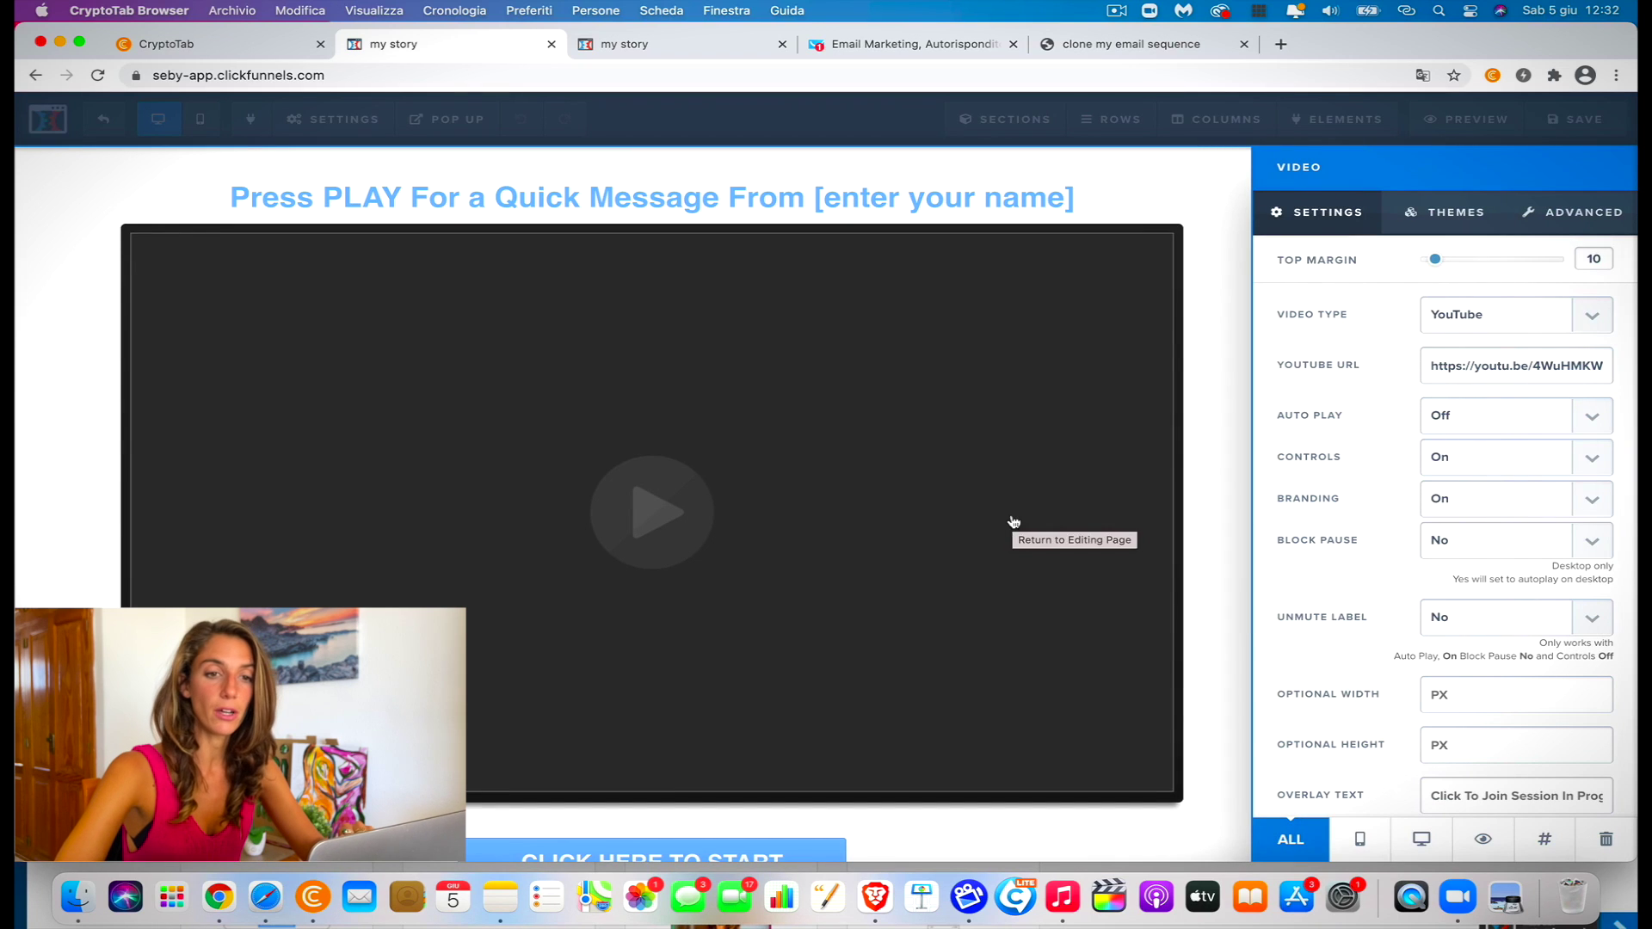
left_click(1493, 332)
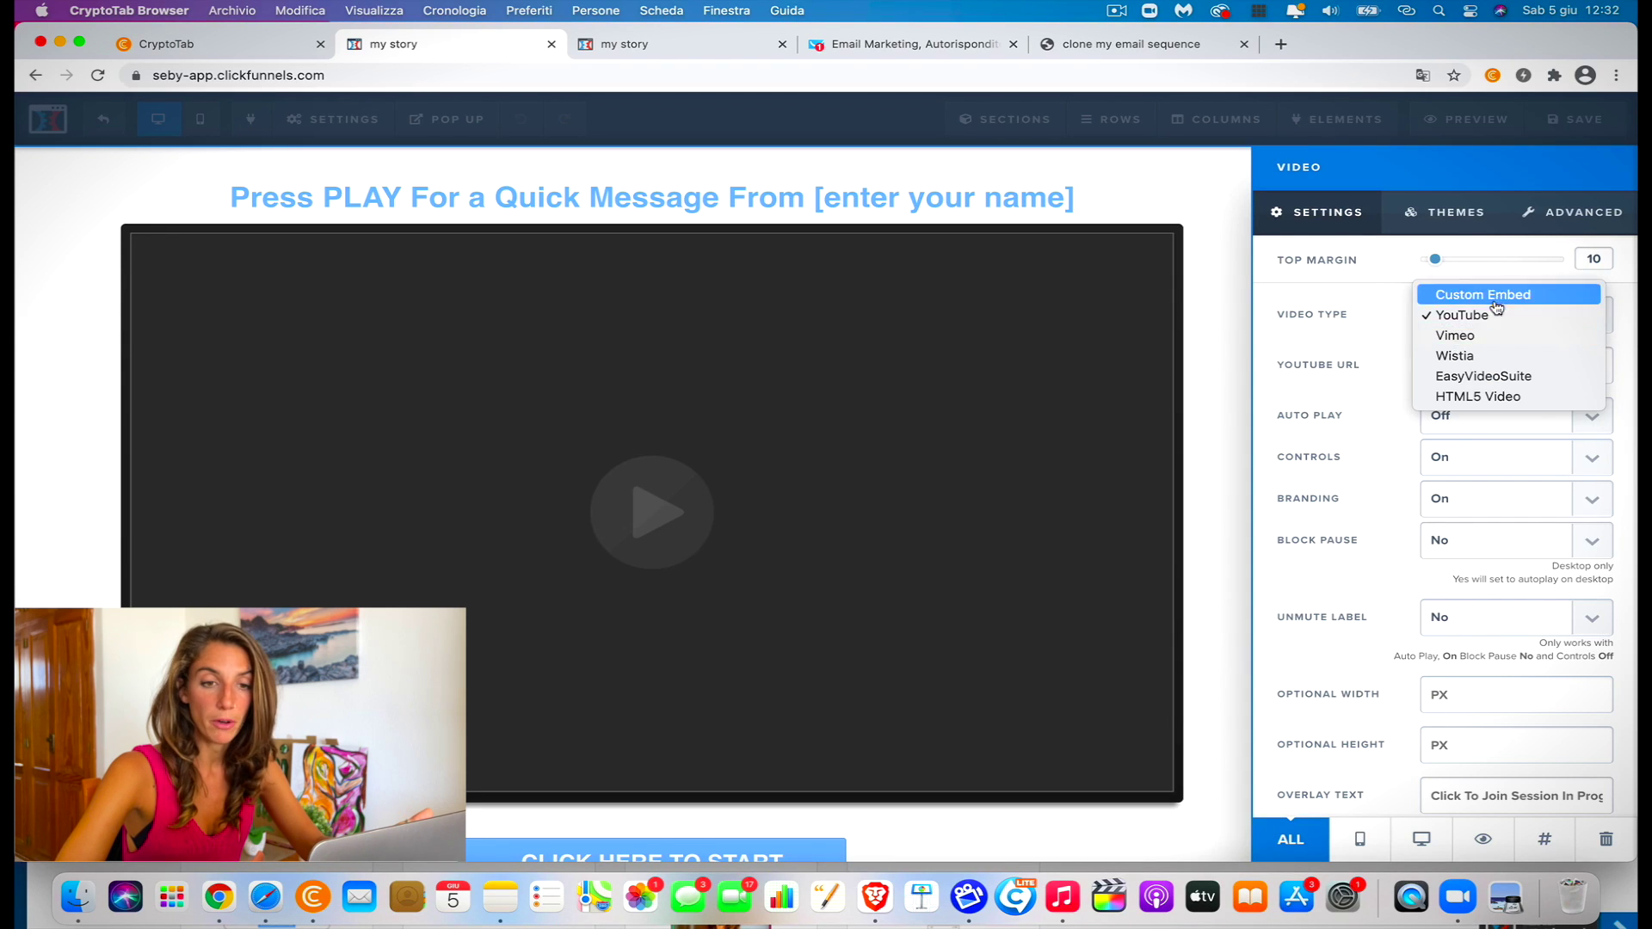
left_click(1497, 316)
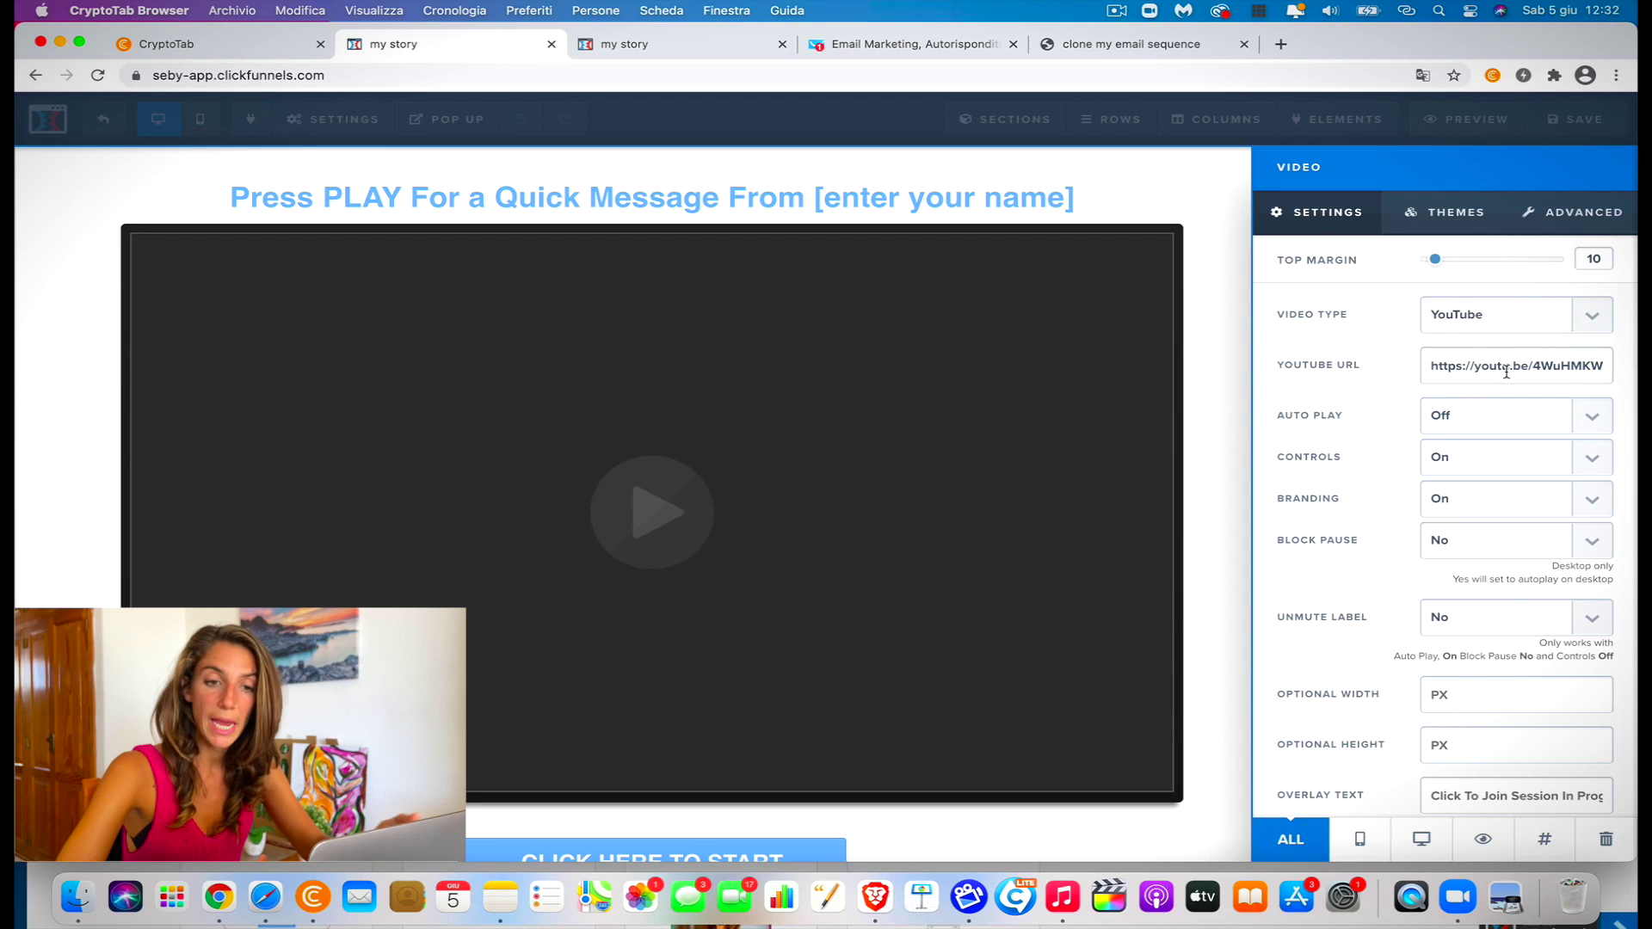
left_click(1000, 414)
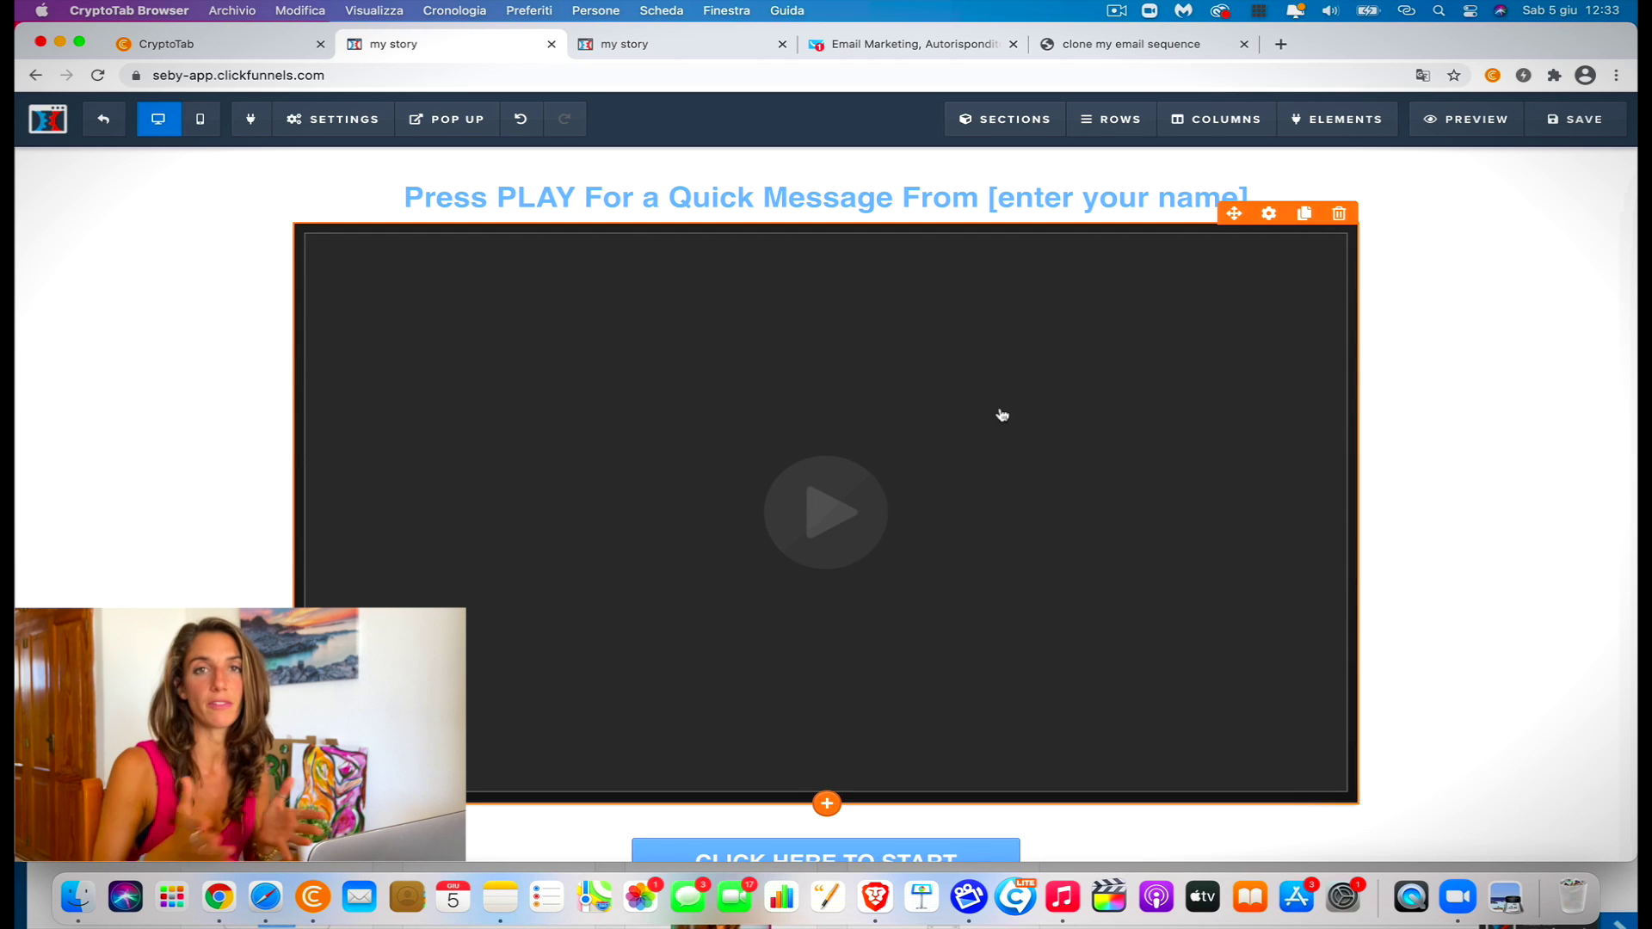
Inspect the website URL action of the CLICK HERE TO START button below the main video and close its settings
scroll(1002, 415, "down", 5)
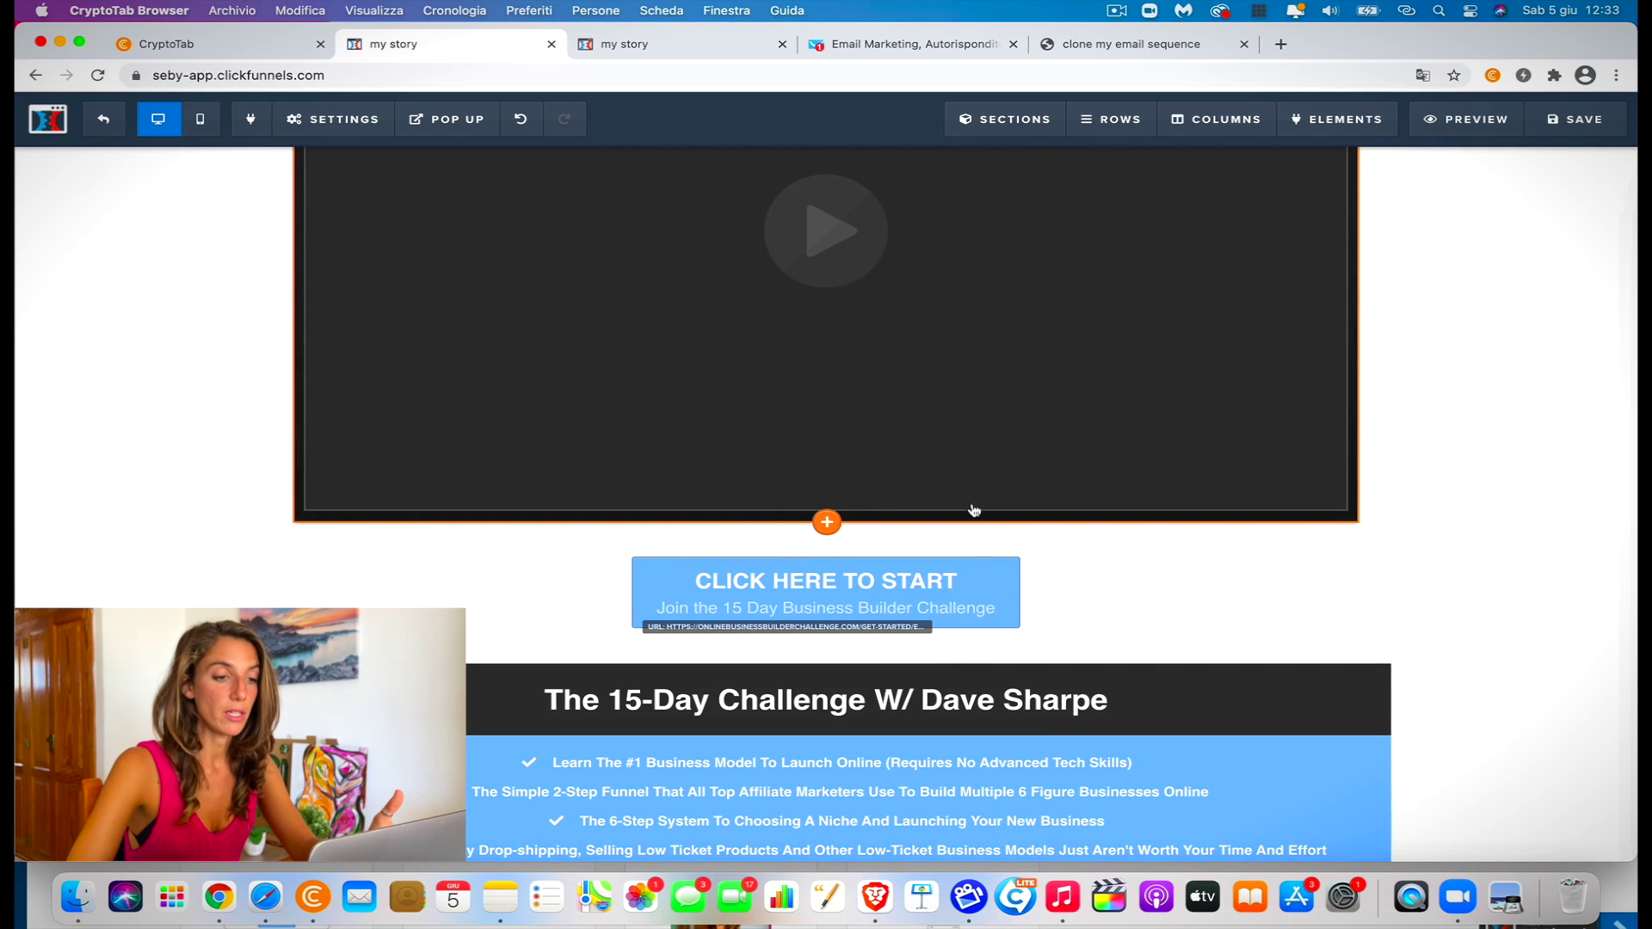
scroll(975, 504, "down", 3)
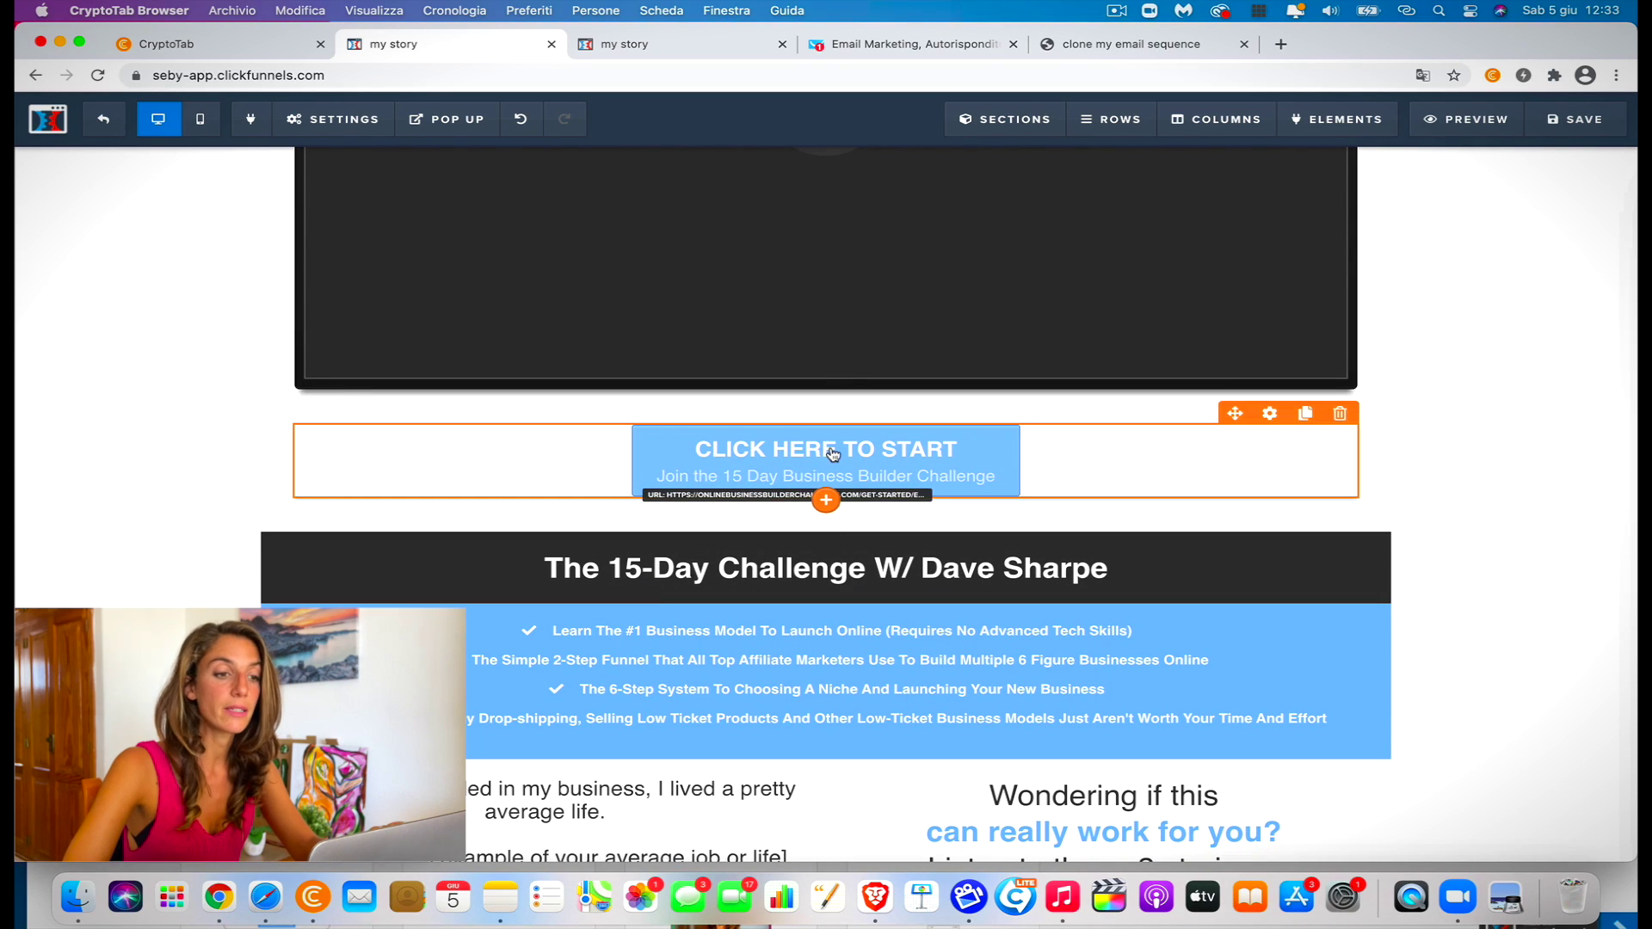
left_click(976, 454)
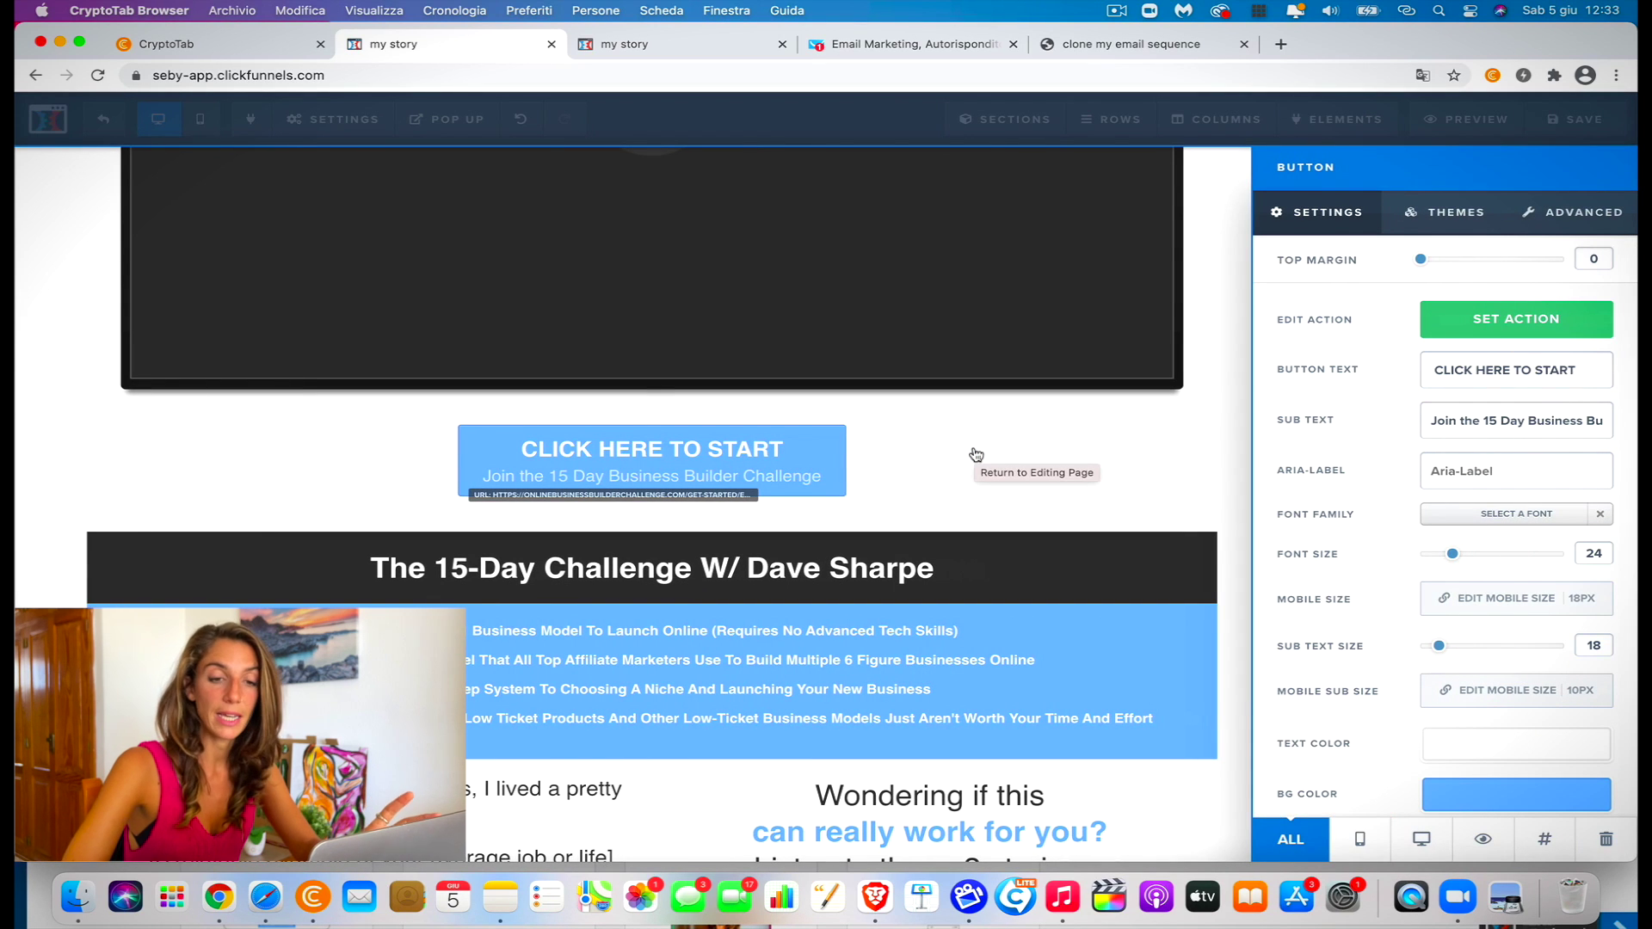
left_click(1474, 332)
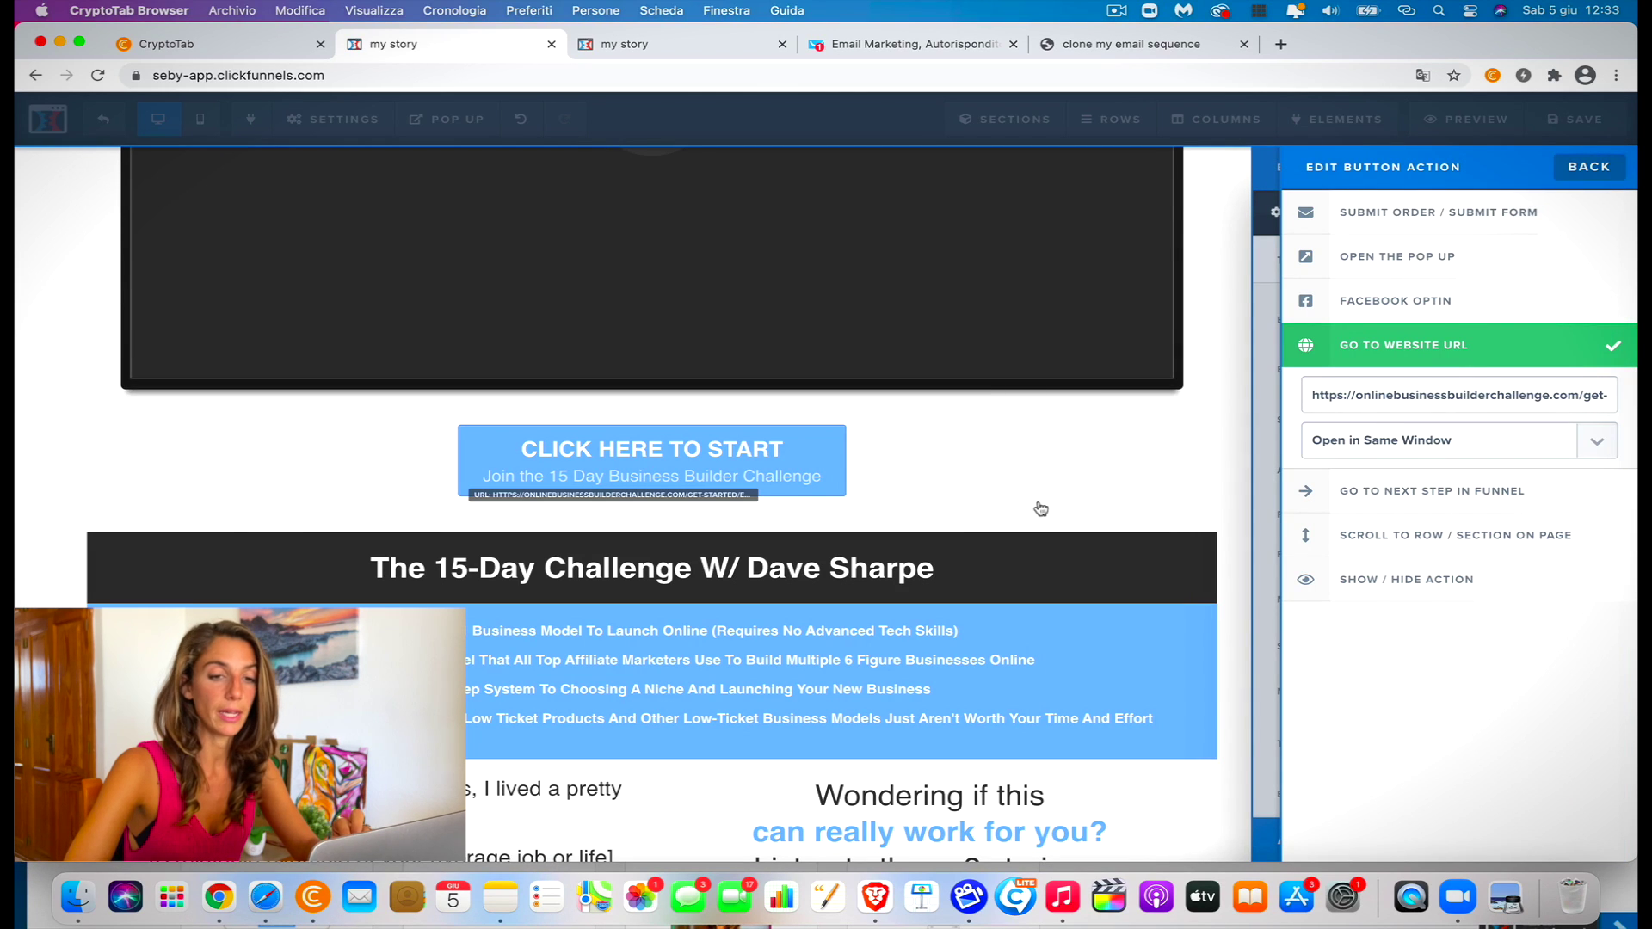
left_click(1072, 468)
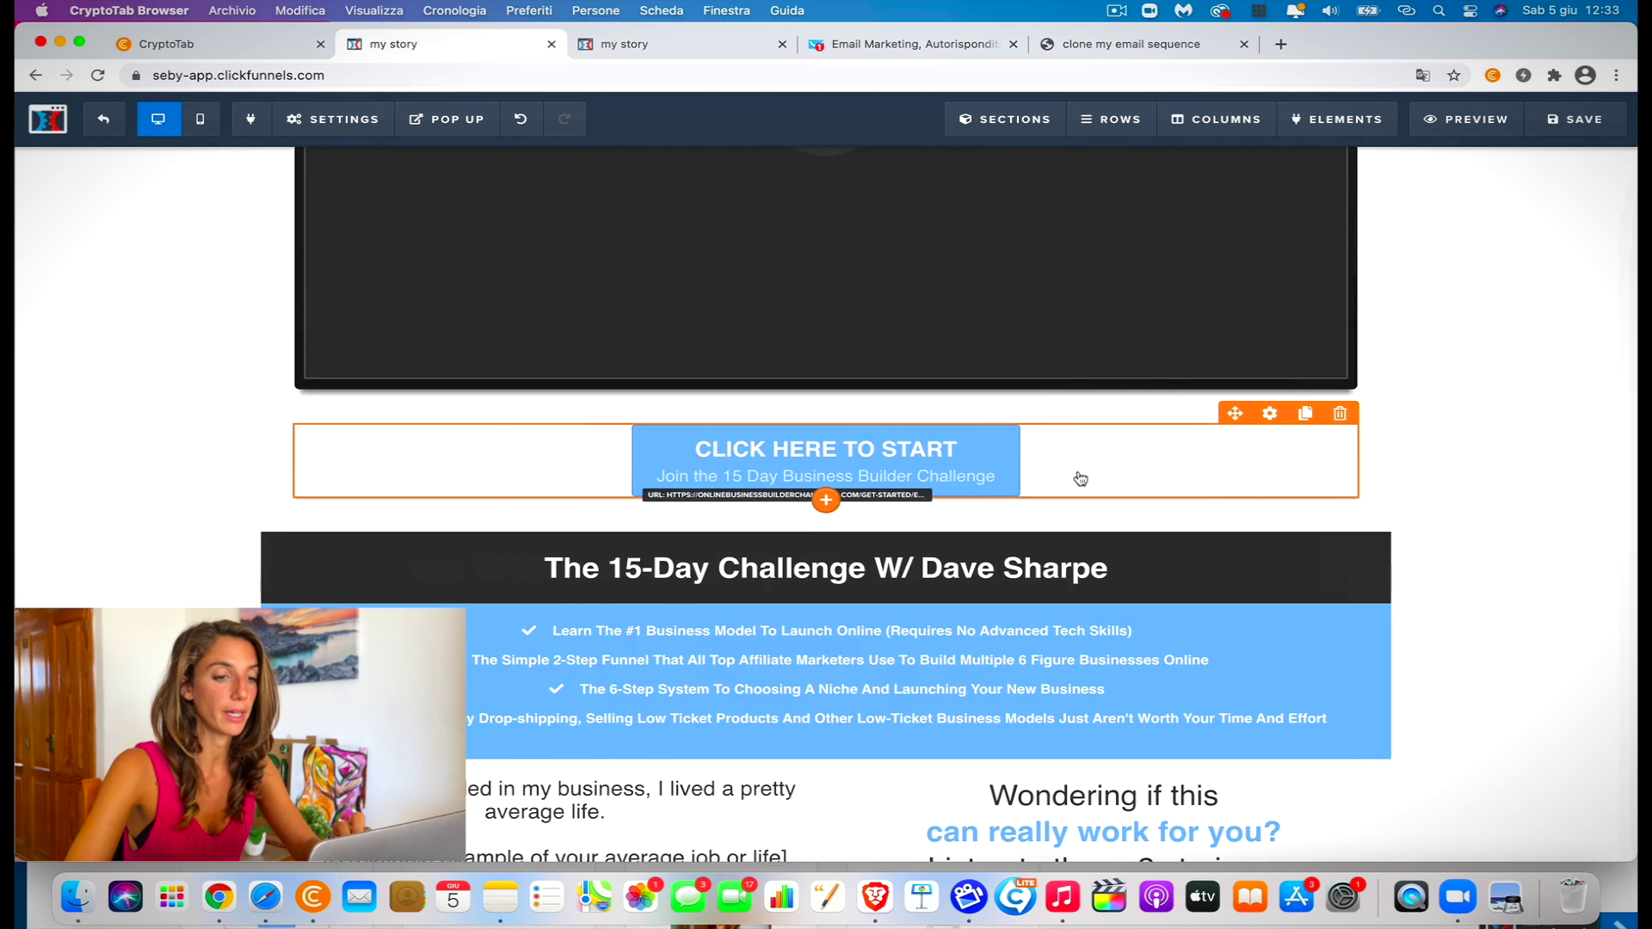
Look through the rest of the bridge page: challenge bullet points, story template, reviews, start buttons and disclaimer
scroll(1075, 481, "down", 3)
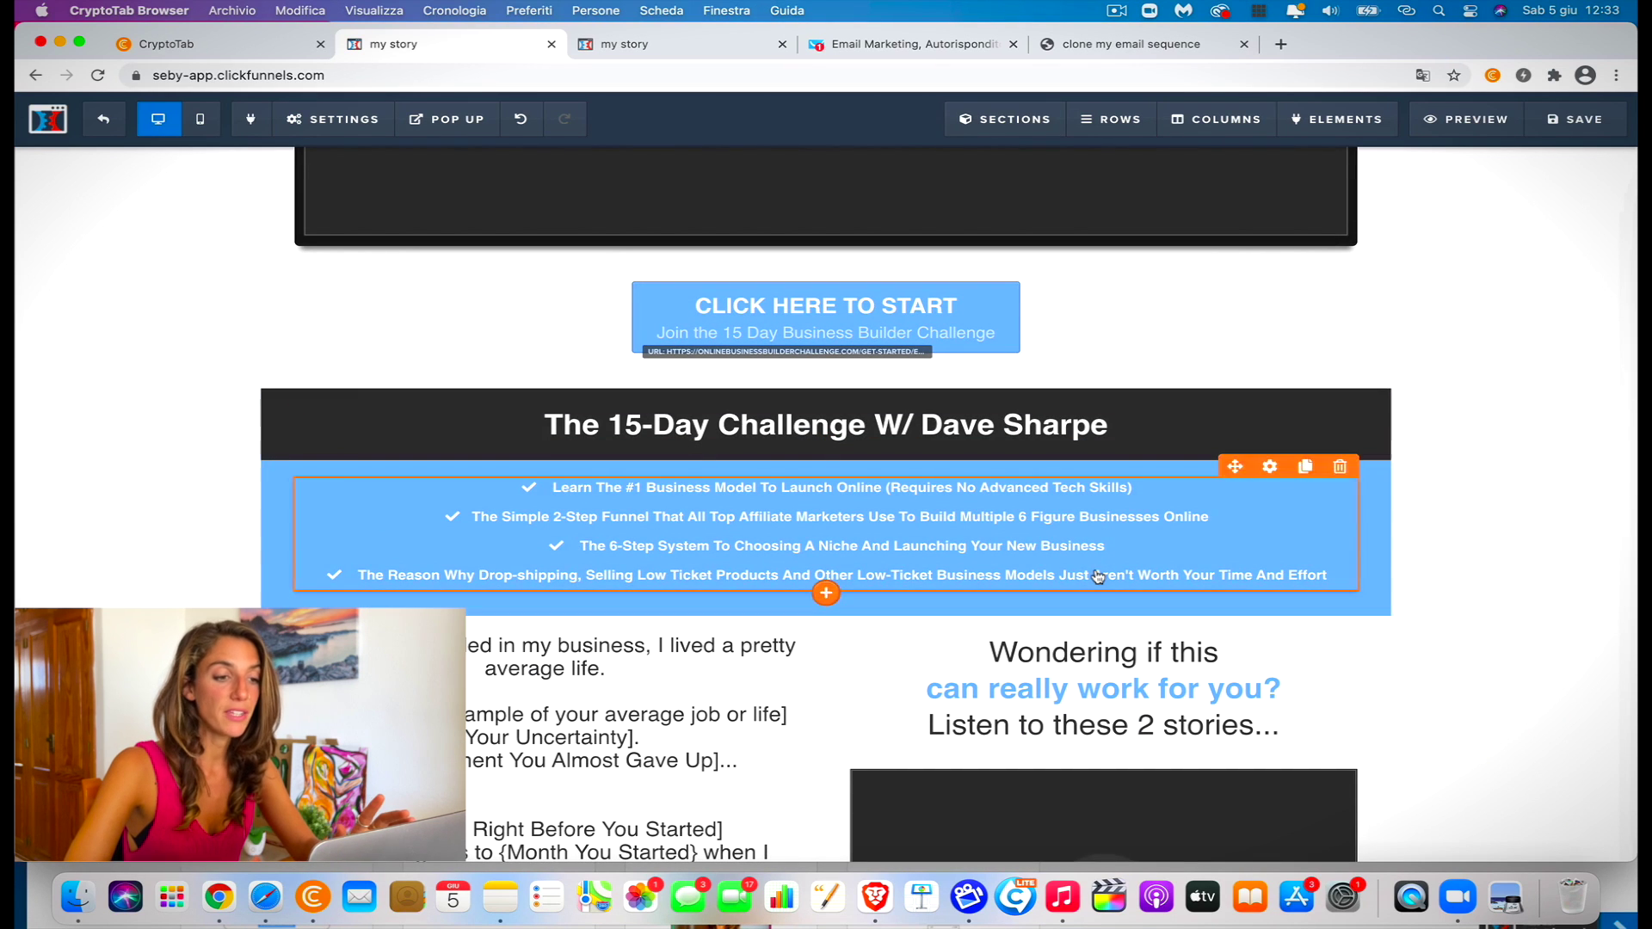
scroll(1099, 570, "down", 2)
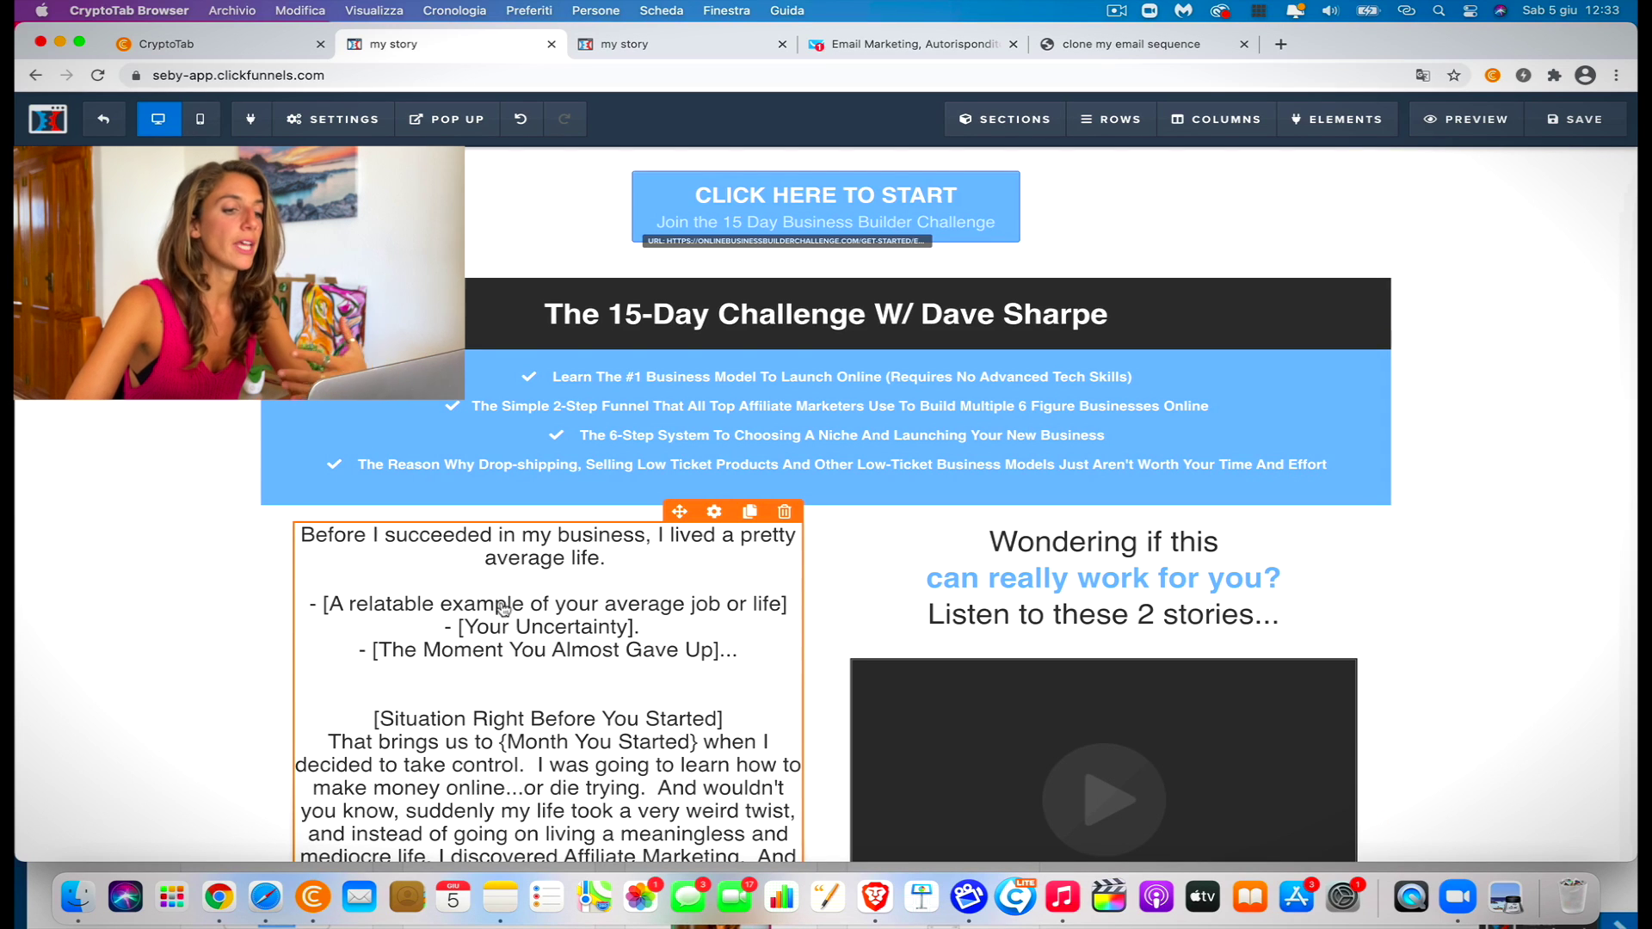
scroll(619, 612, "down", 1)
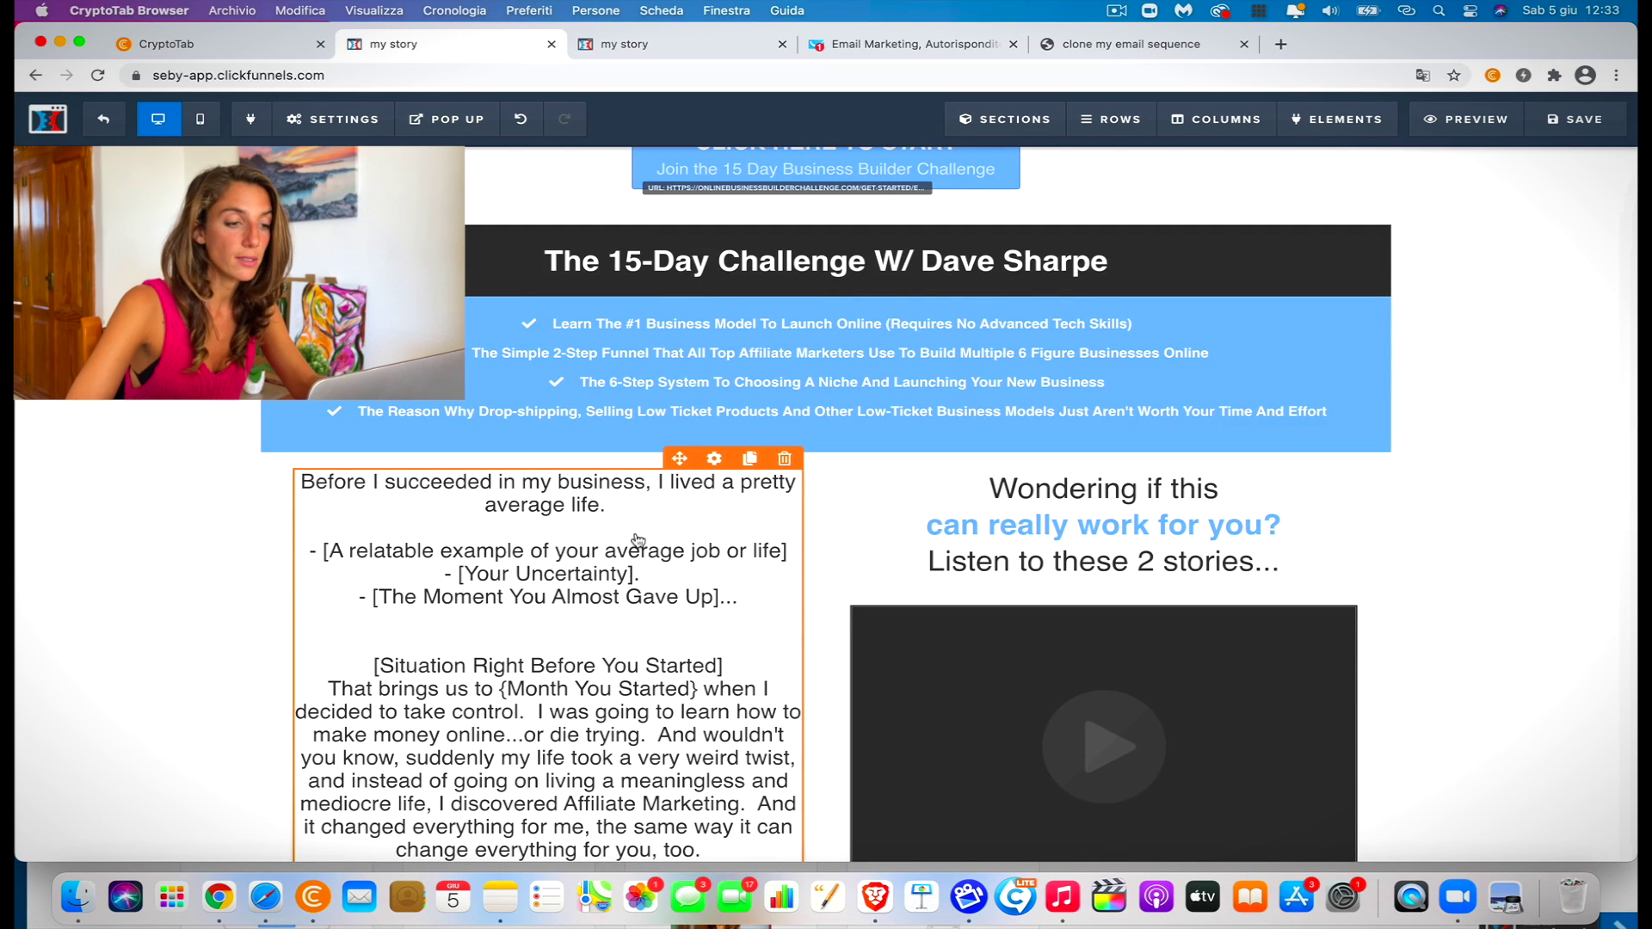
scroll(658, 617, "down", 2)
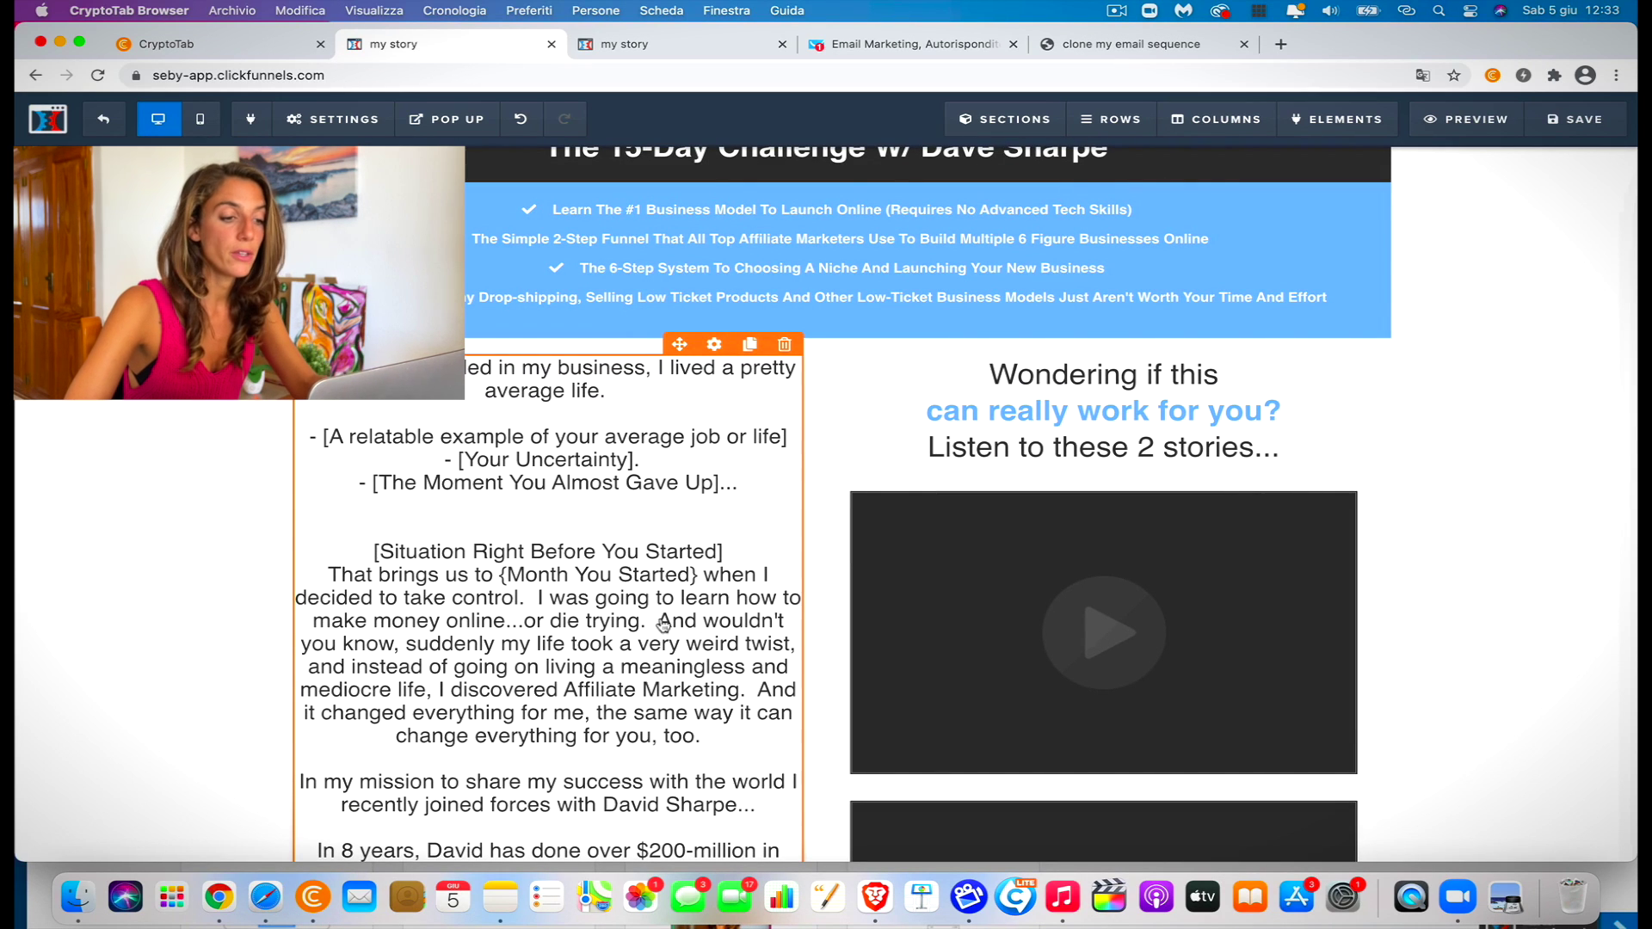
scroll(663, 623, "up", 1)
scroll(662, 623, "down", 8)
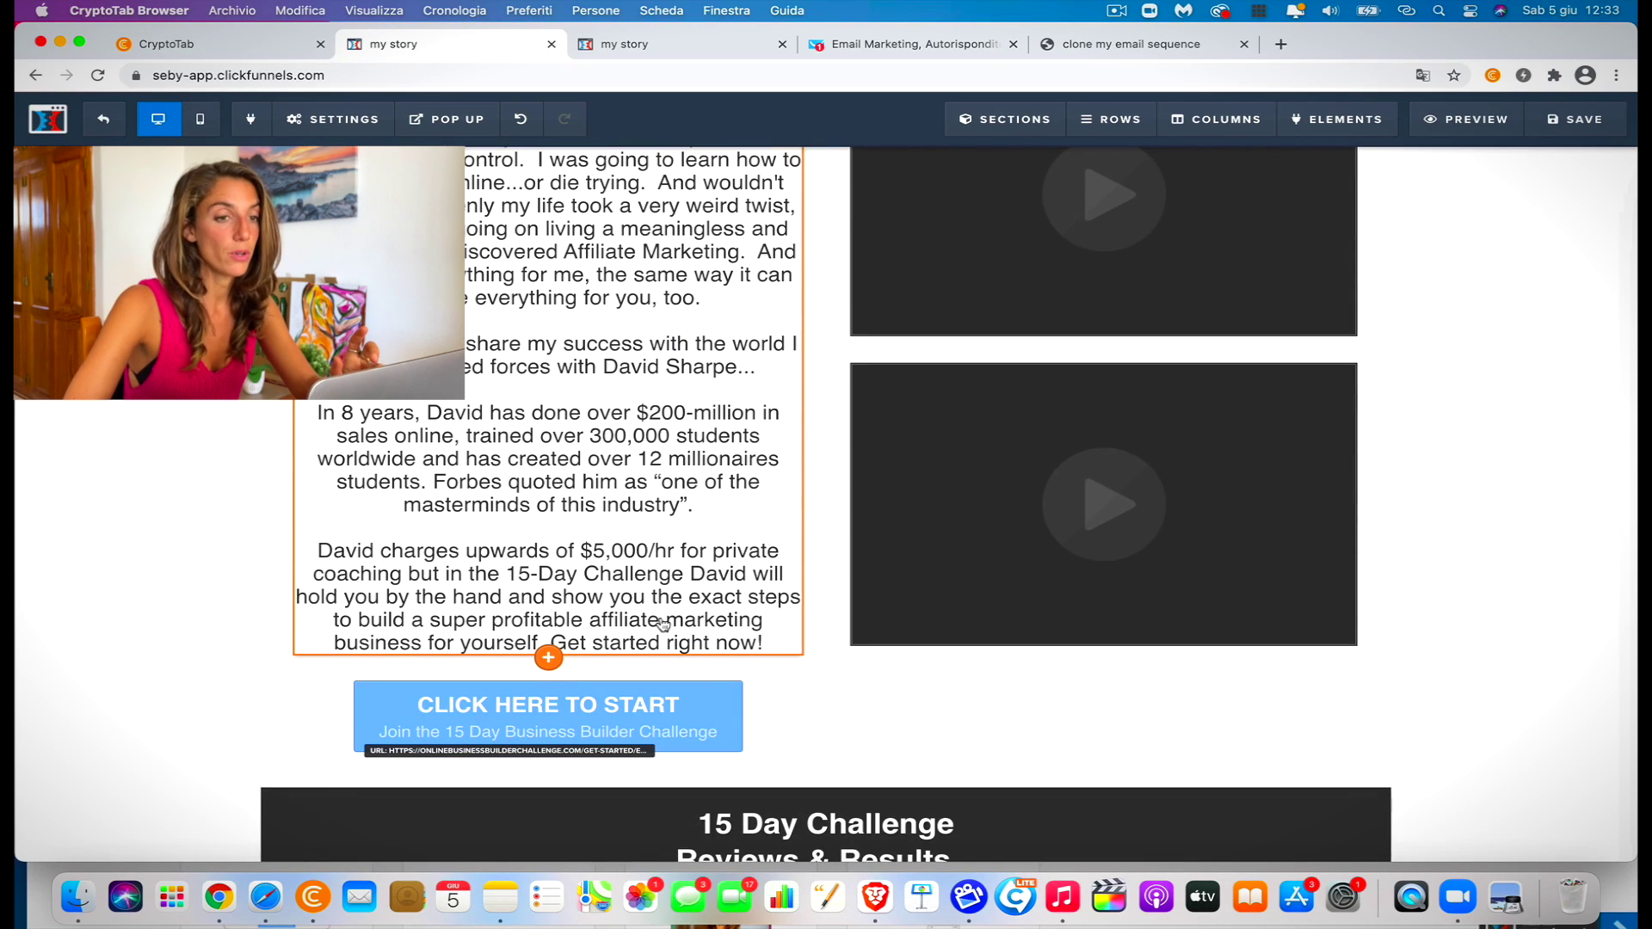
scroll(663, 623, "up", 1)
scroll(1082, 498, "down", 4)
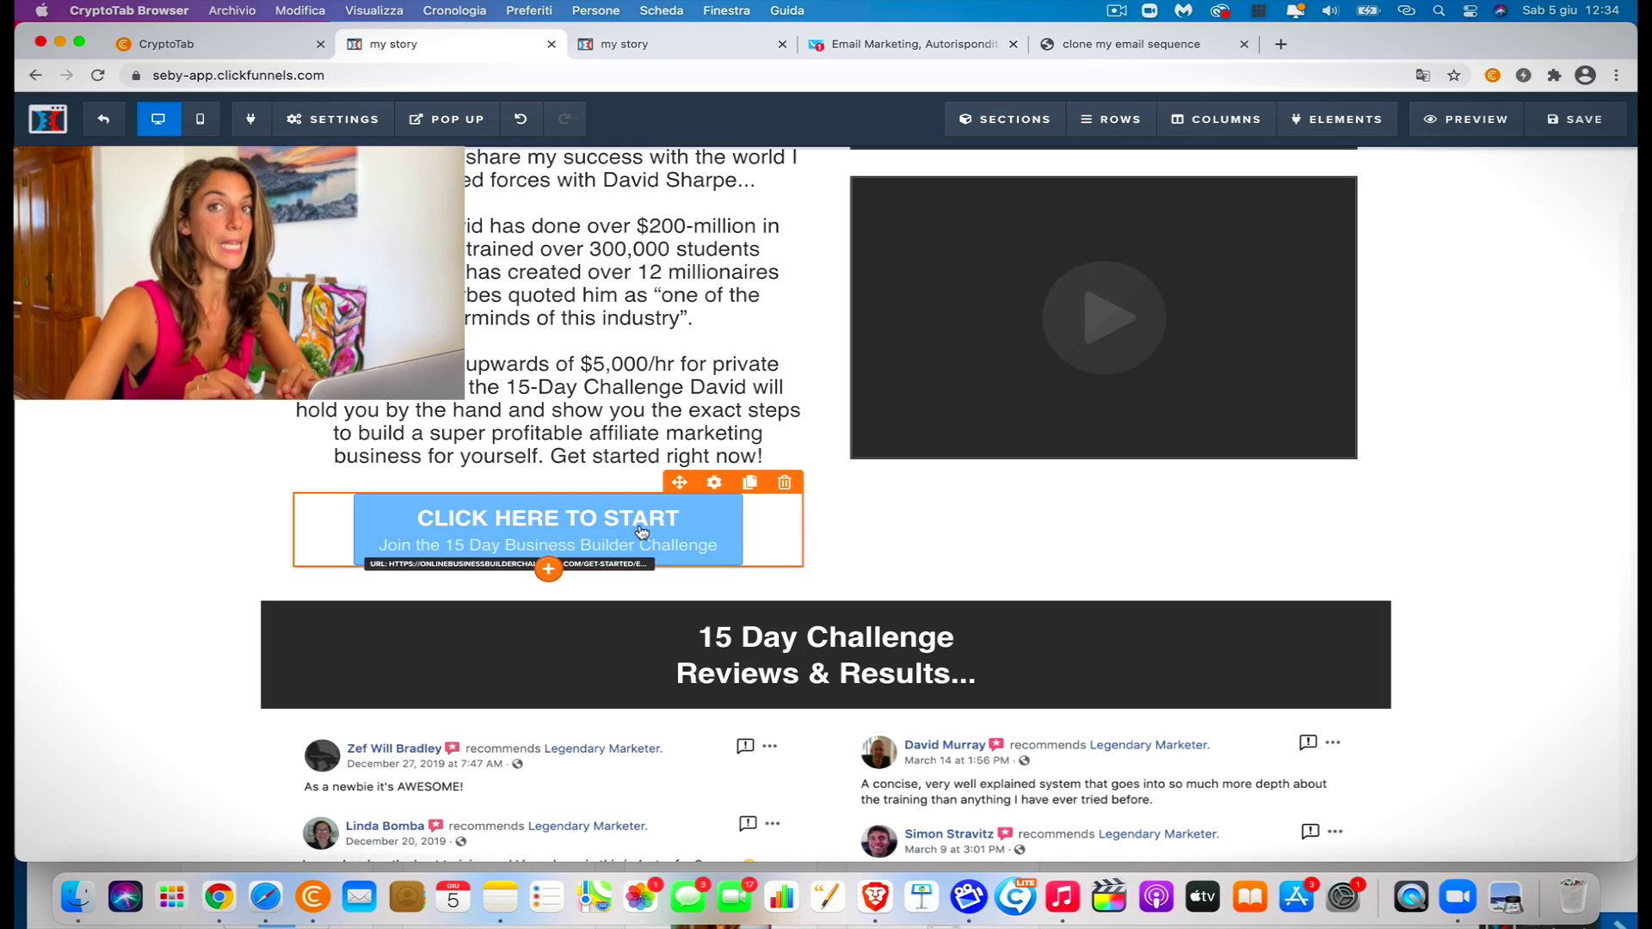
scroll(641, 532, "down", 15)
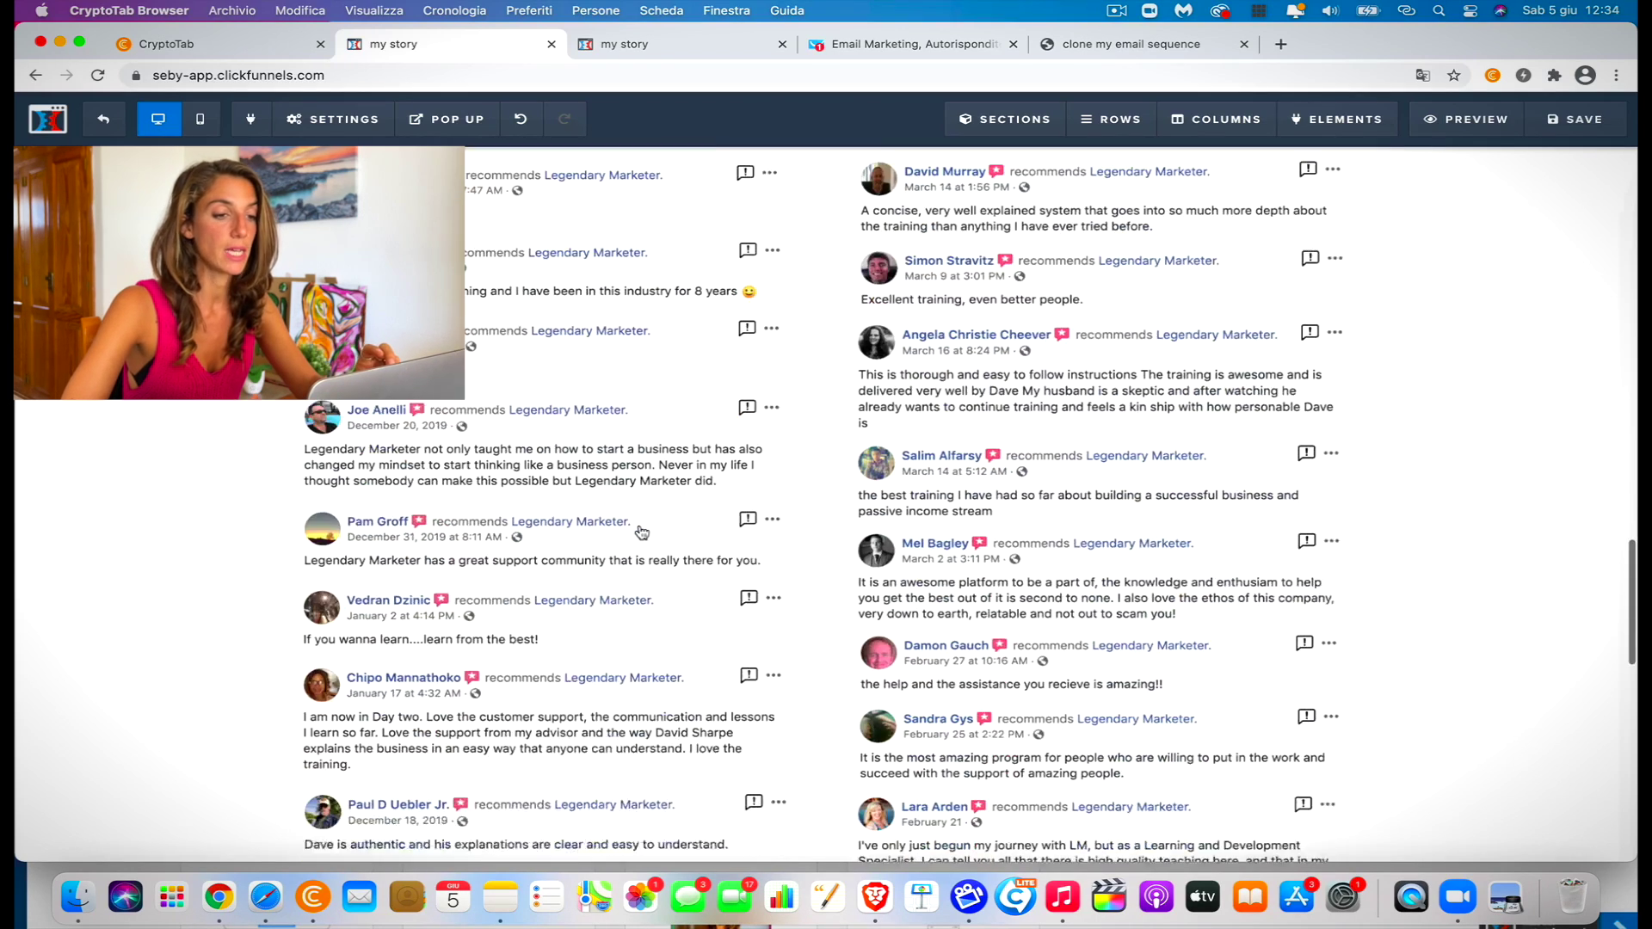
scroll(639, 523, "up", 3)
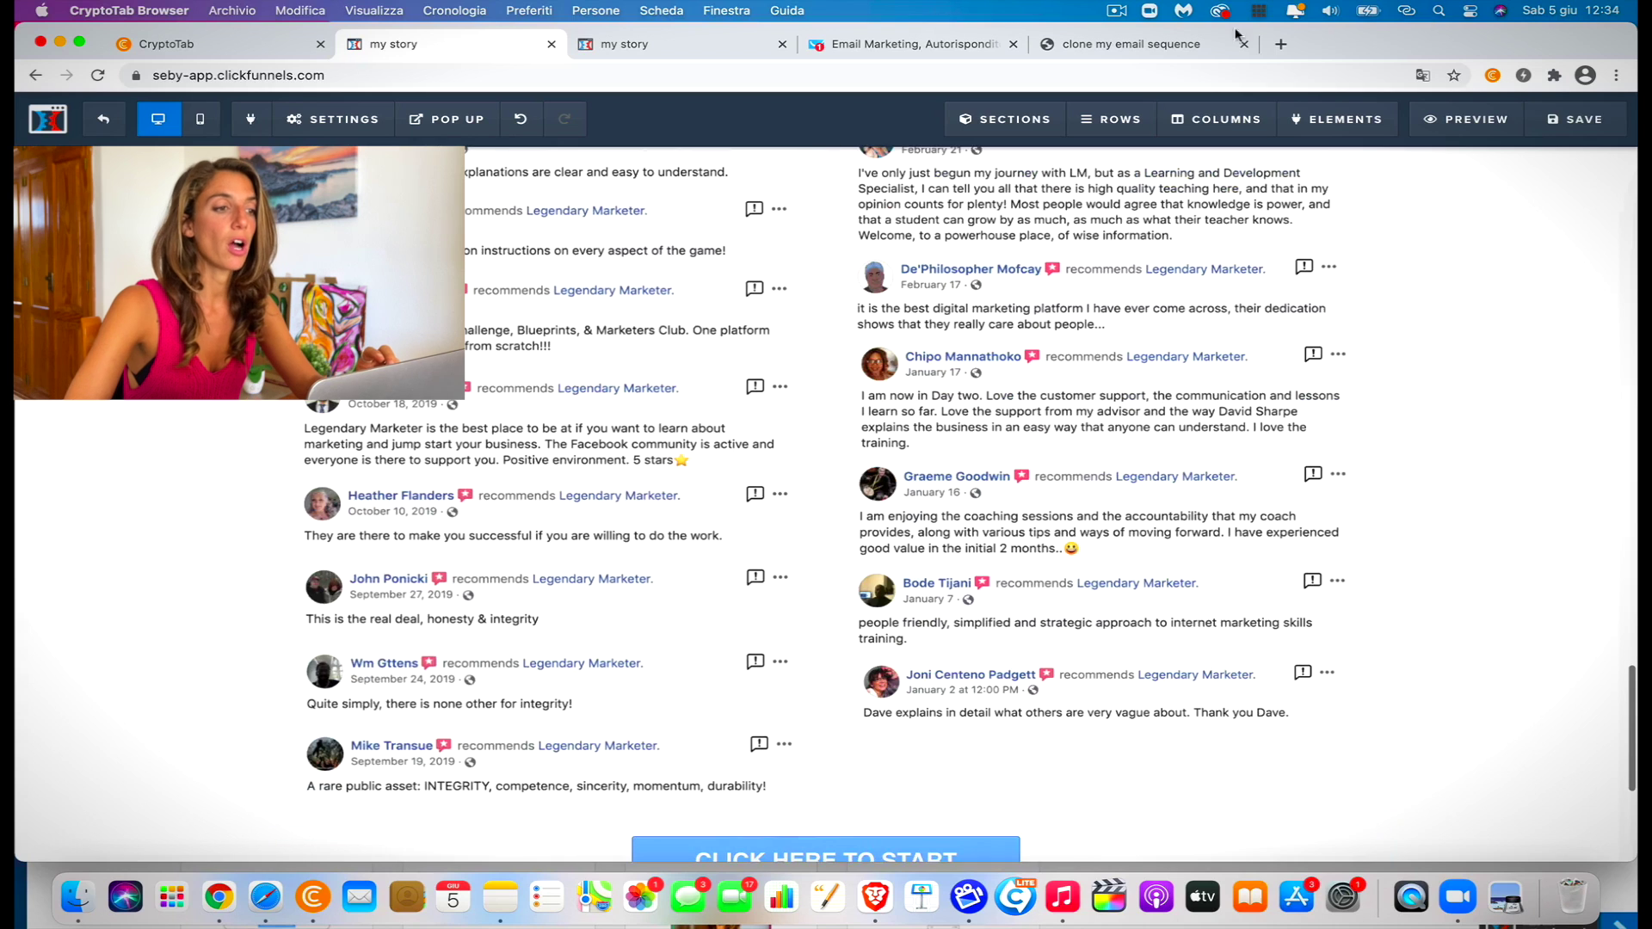
scroll(928, 406, "down", 2)
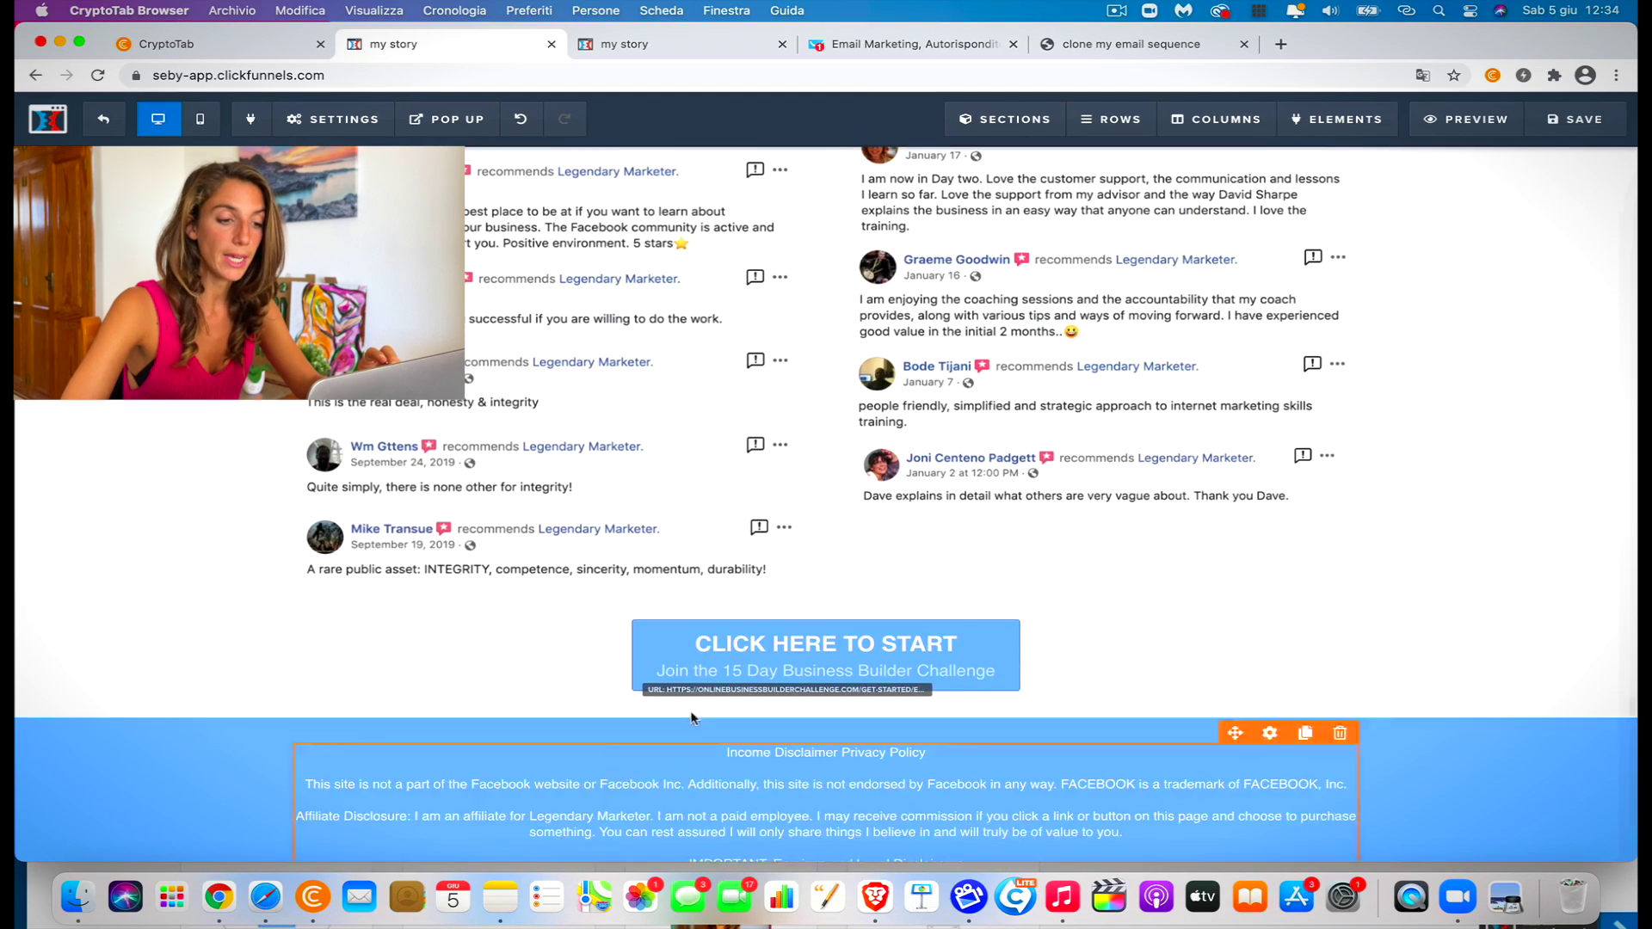
scroll(866, 774, "down", 3)
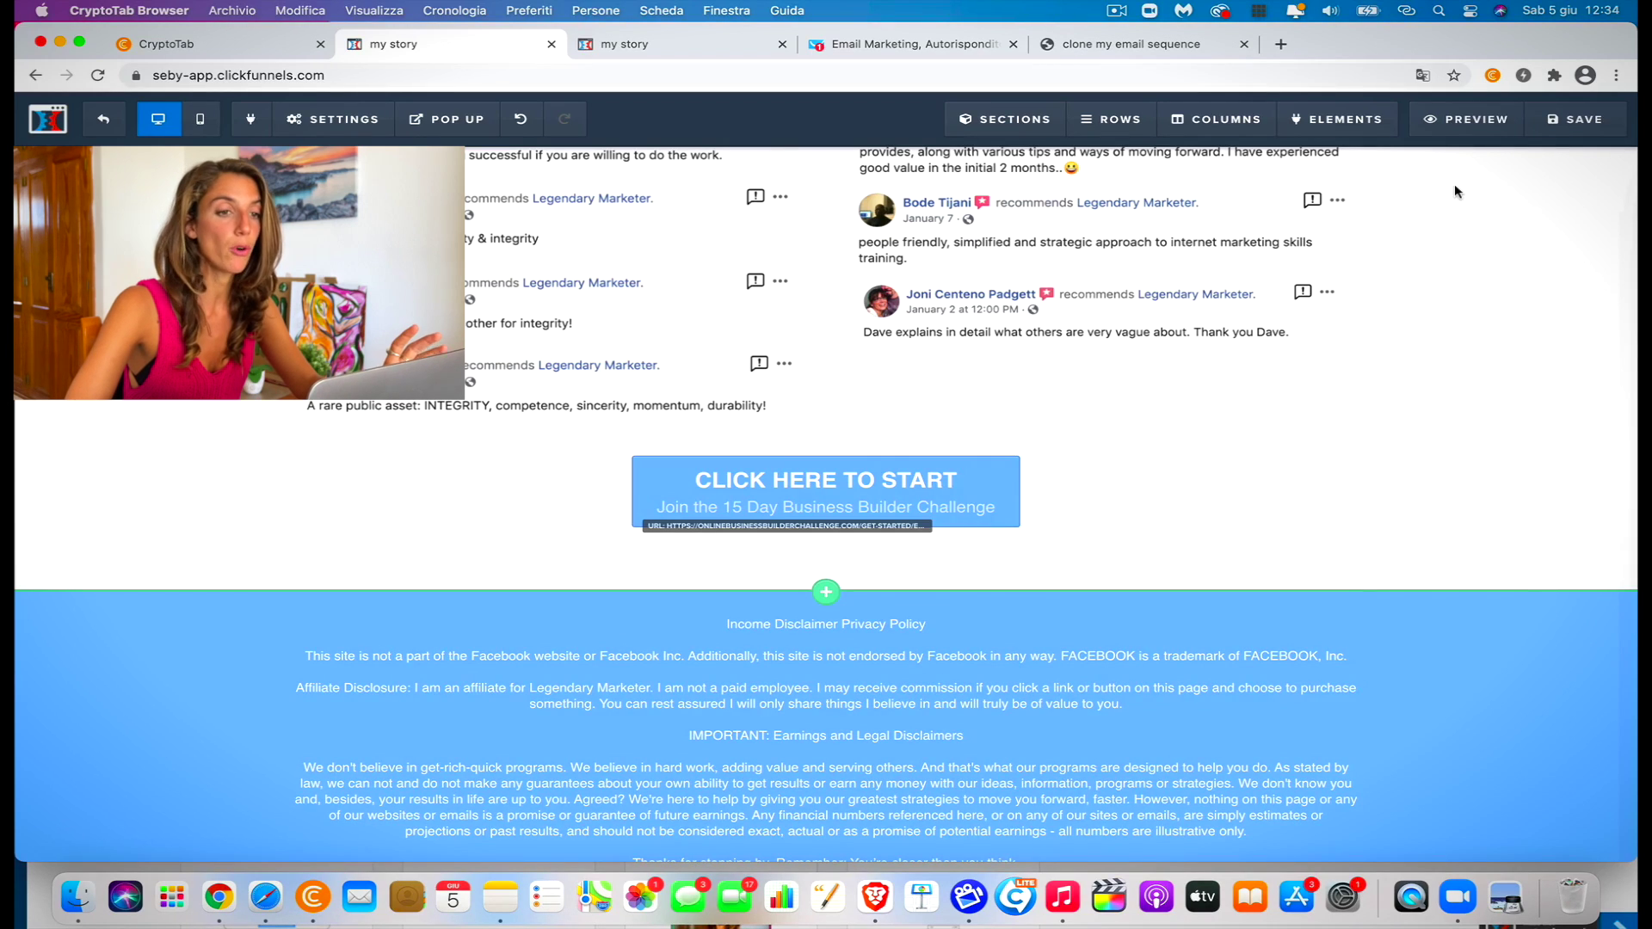
scroll(1454, 183, "up", 20)
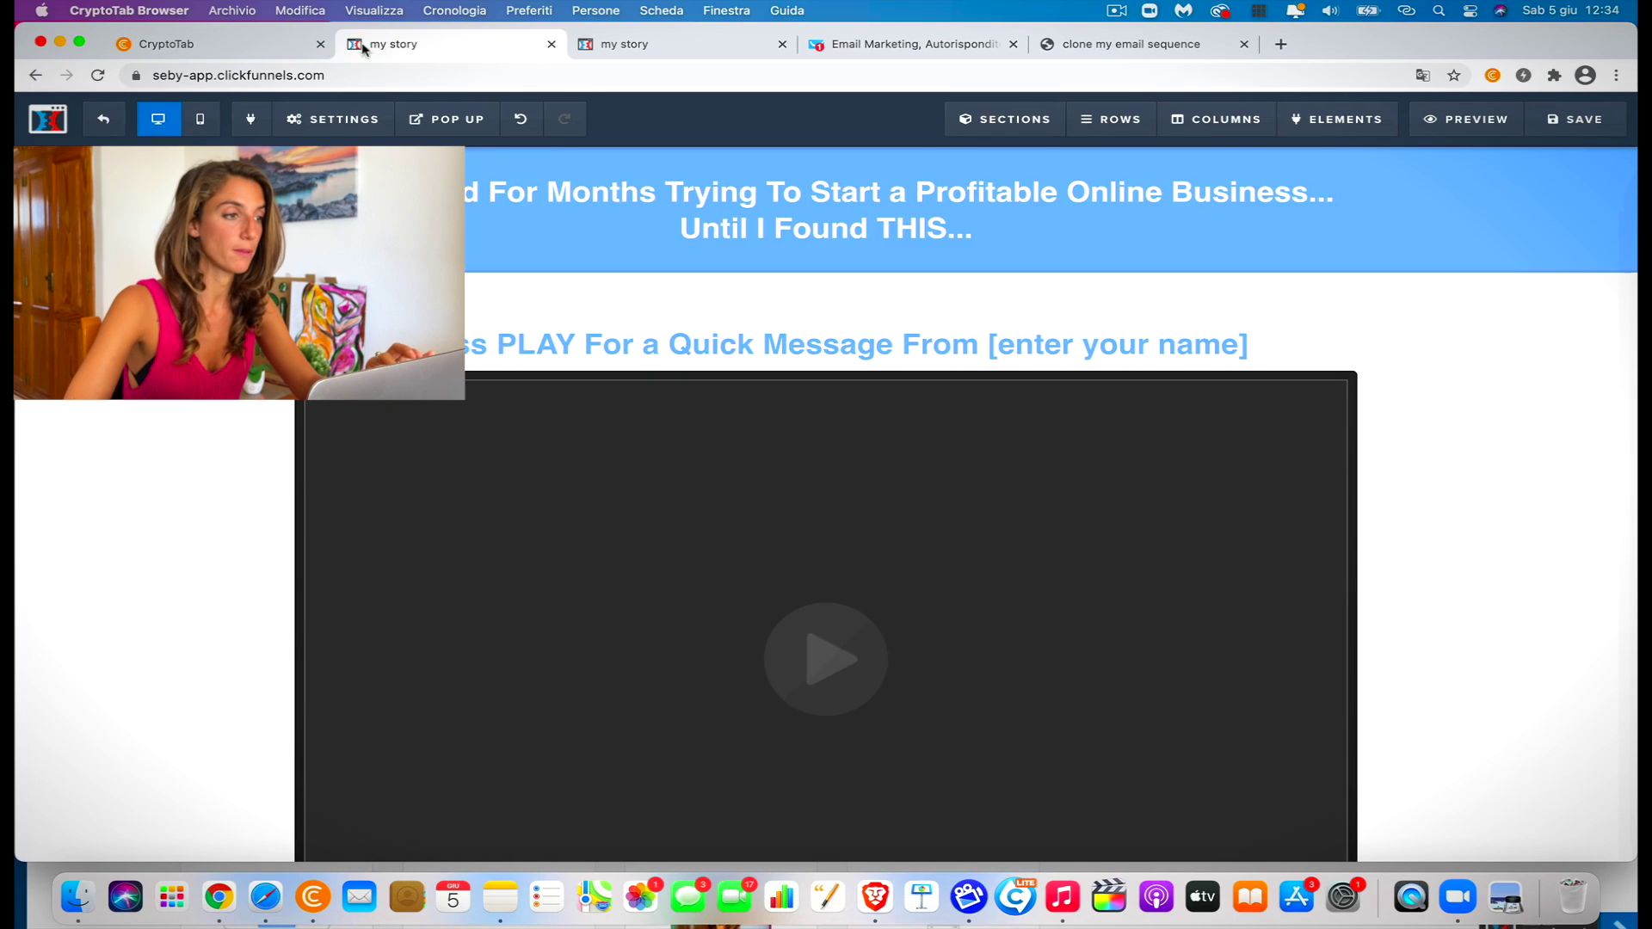
Leave the bridge page editor without saving and open the Clone Beginner Proof page from the other funnel steps for editing
left_click(104, 119)
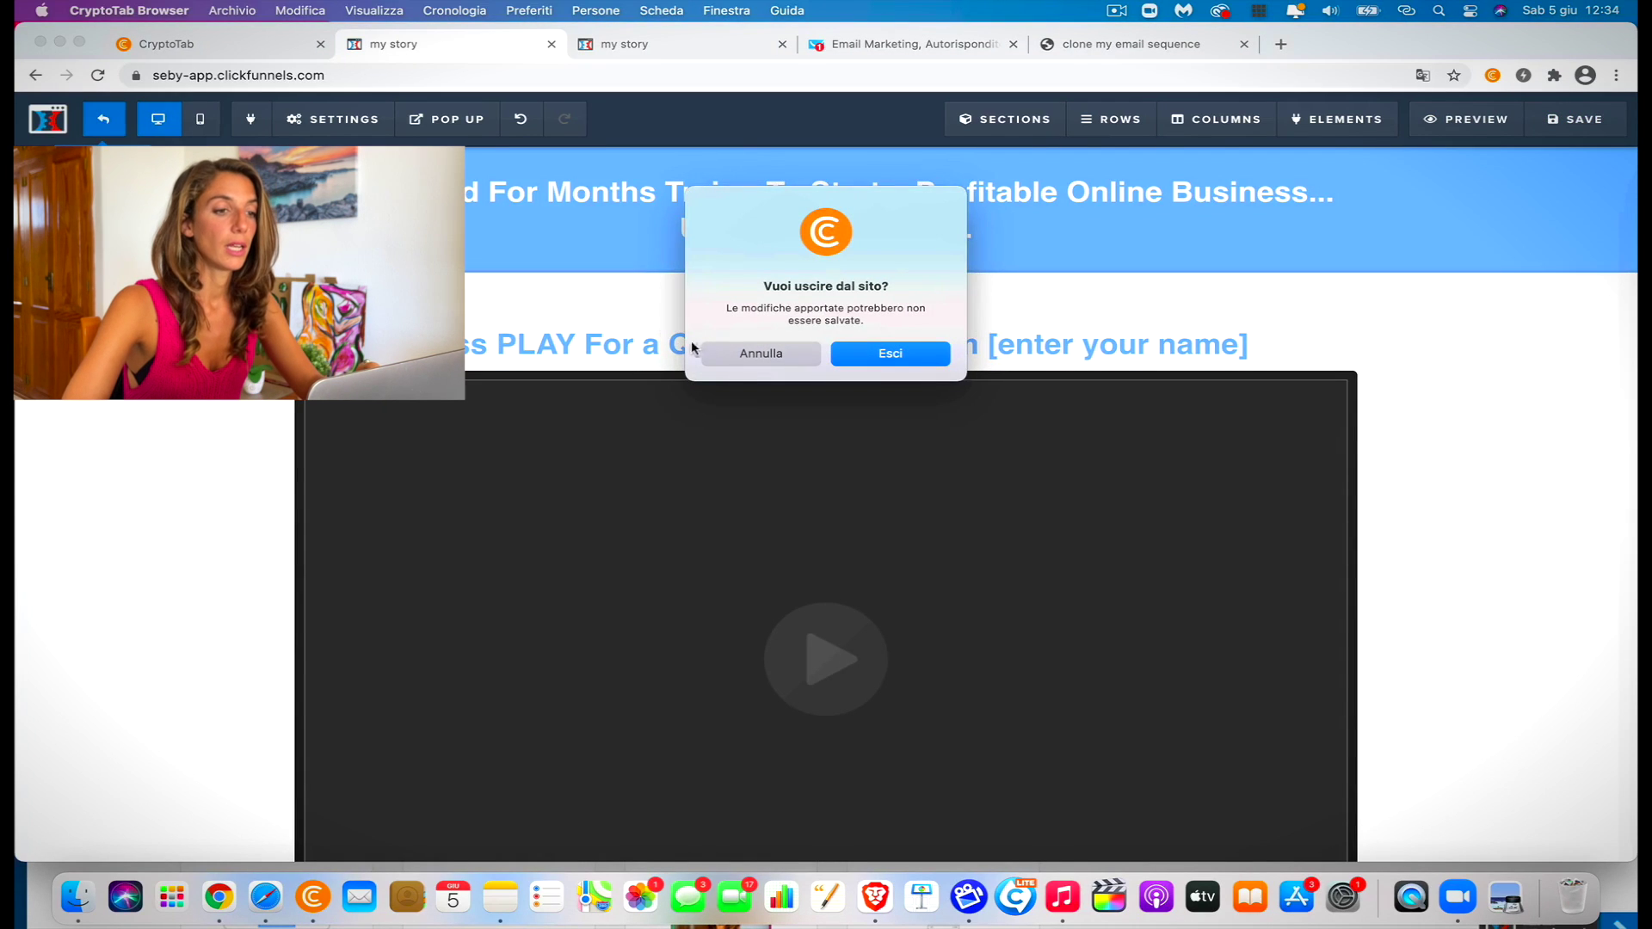
left_click(865, 367)
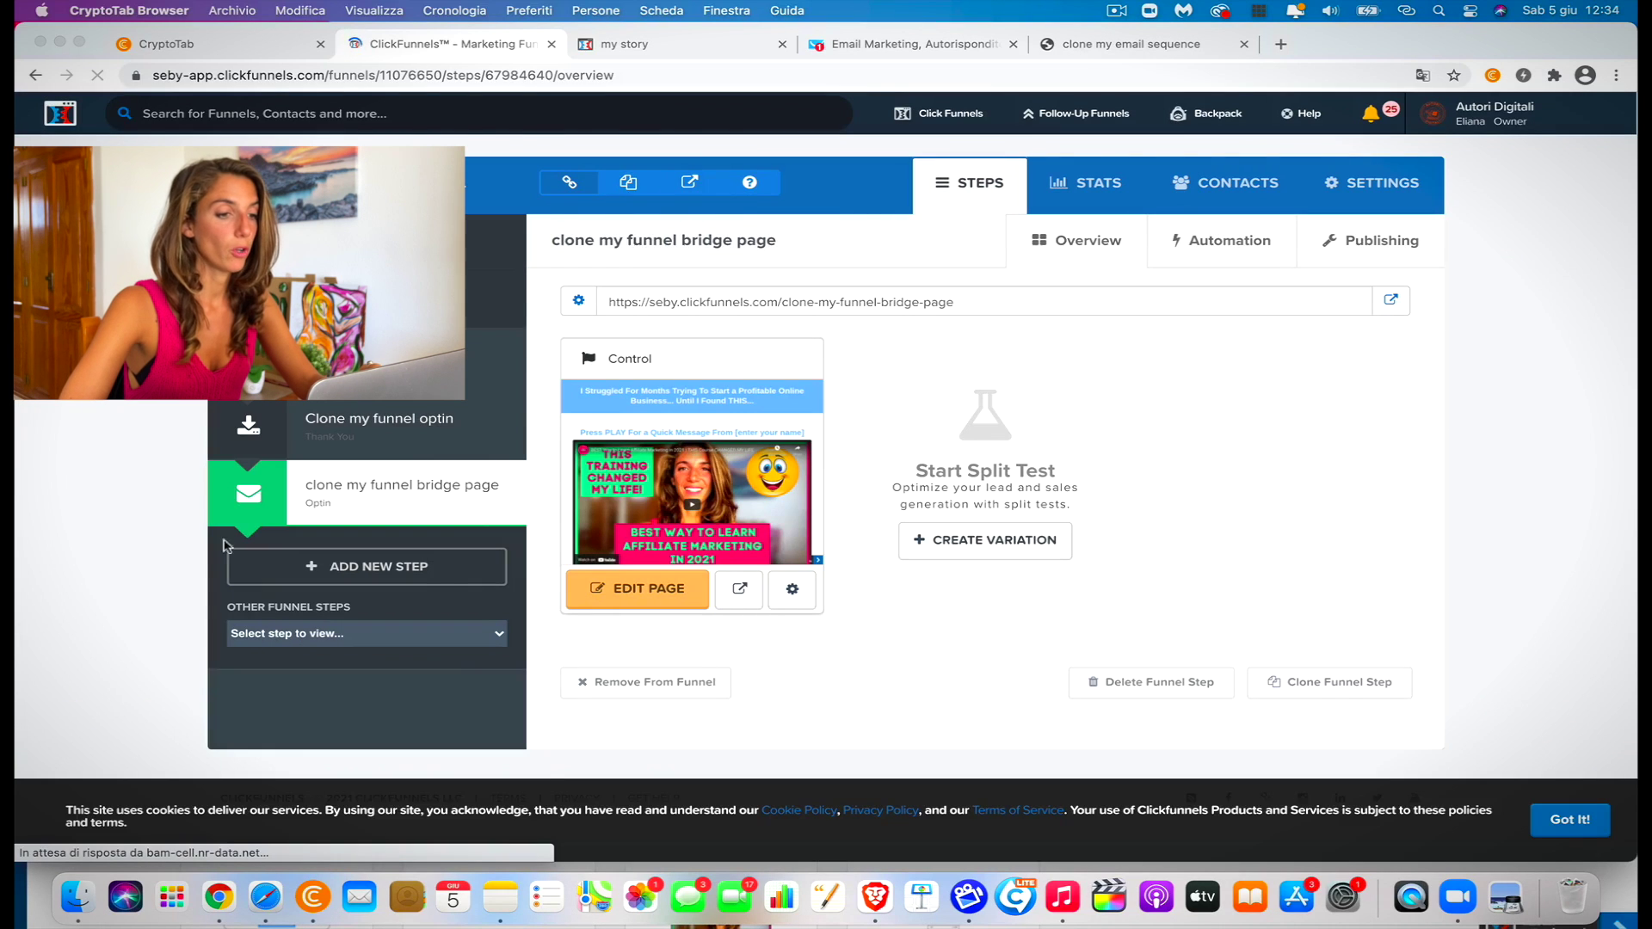
left_click(476, 635)
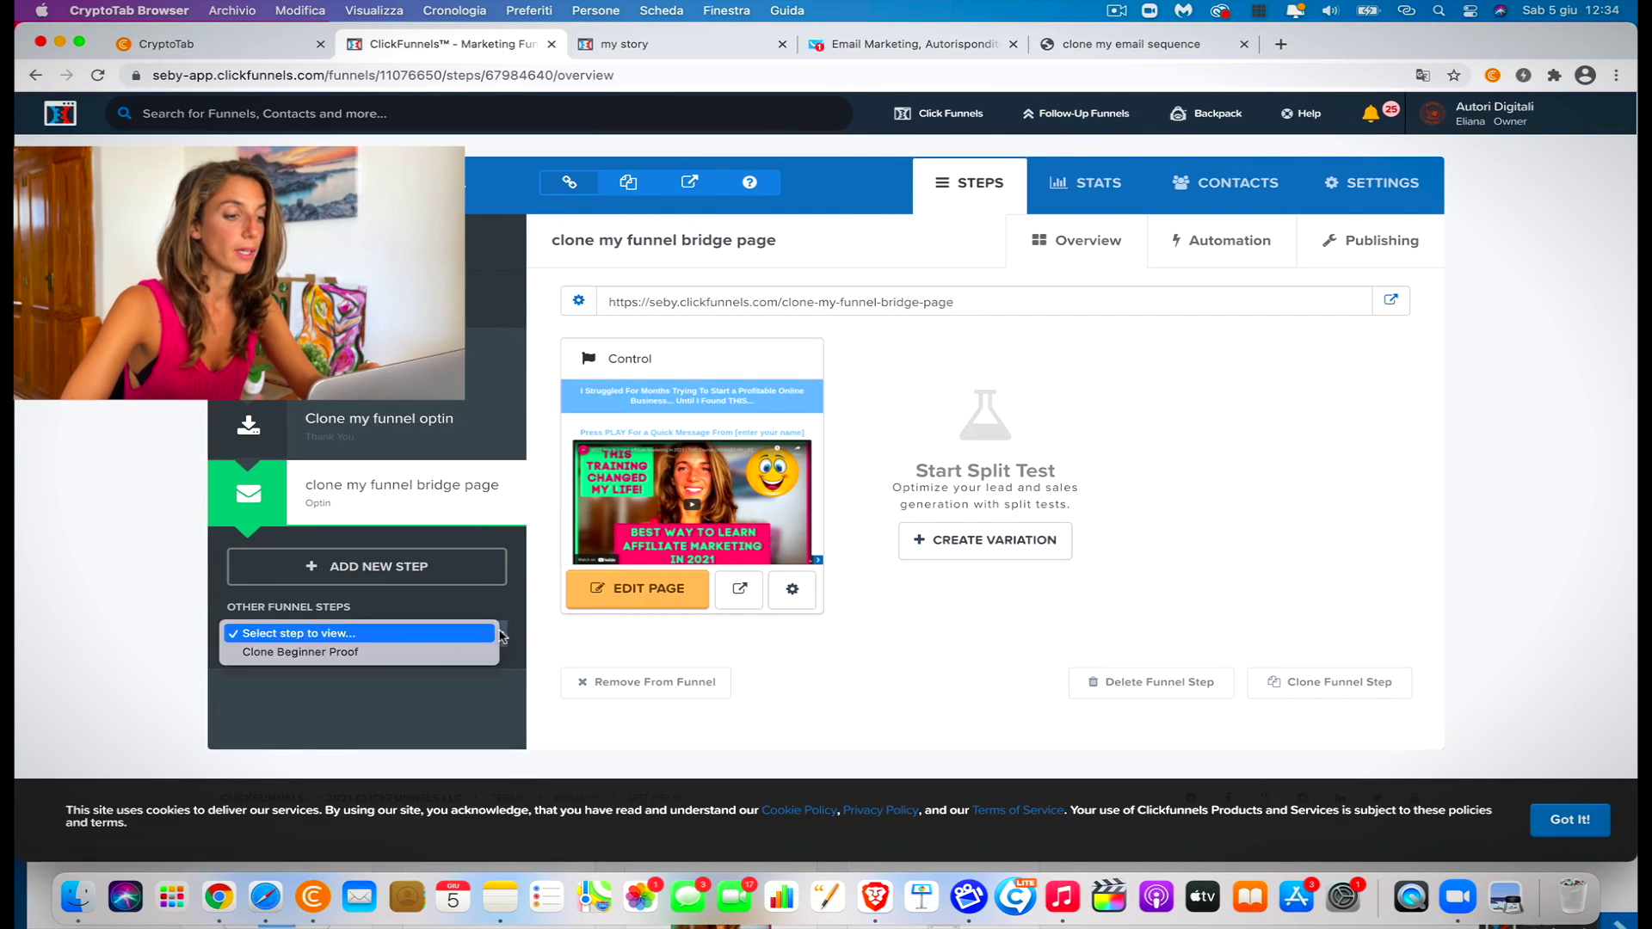
left_click(426, 652)
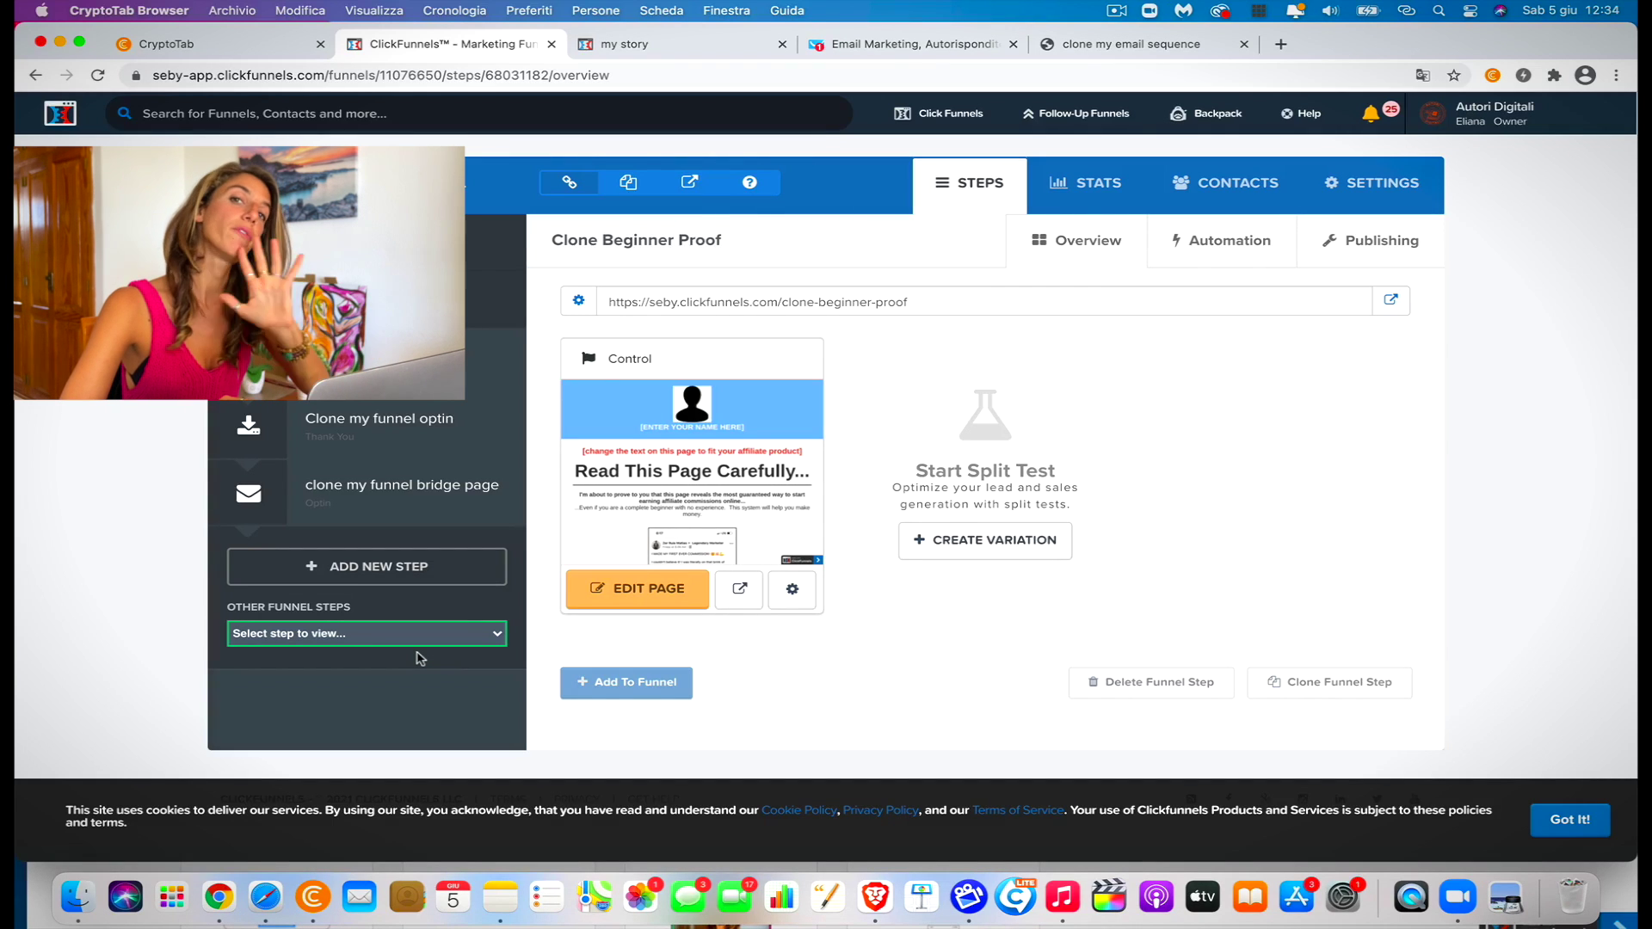
left_click(678, 604)
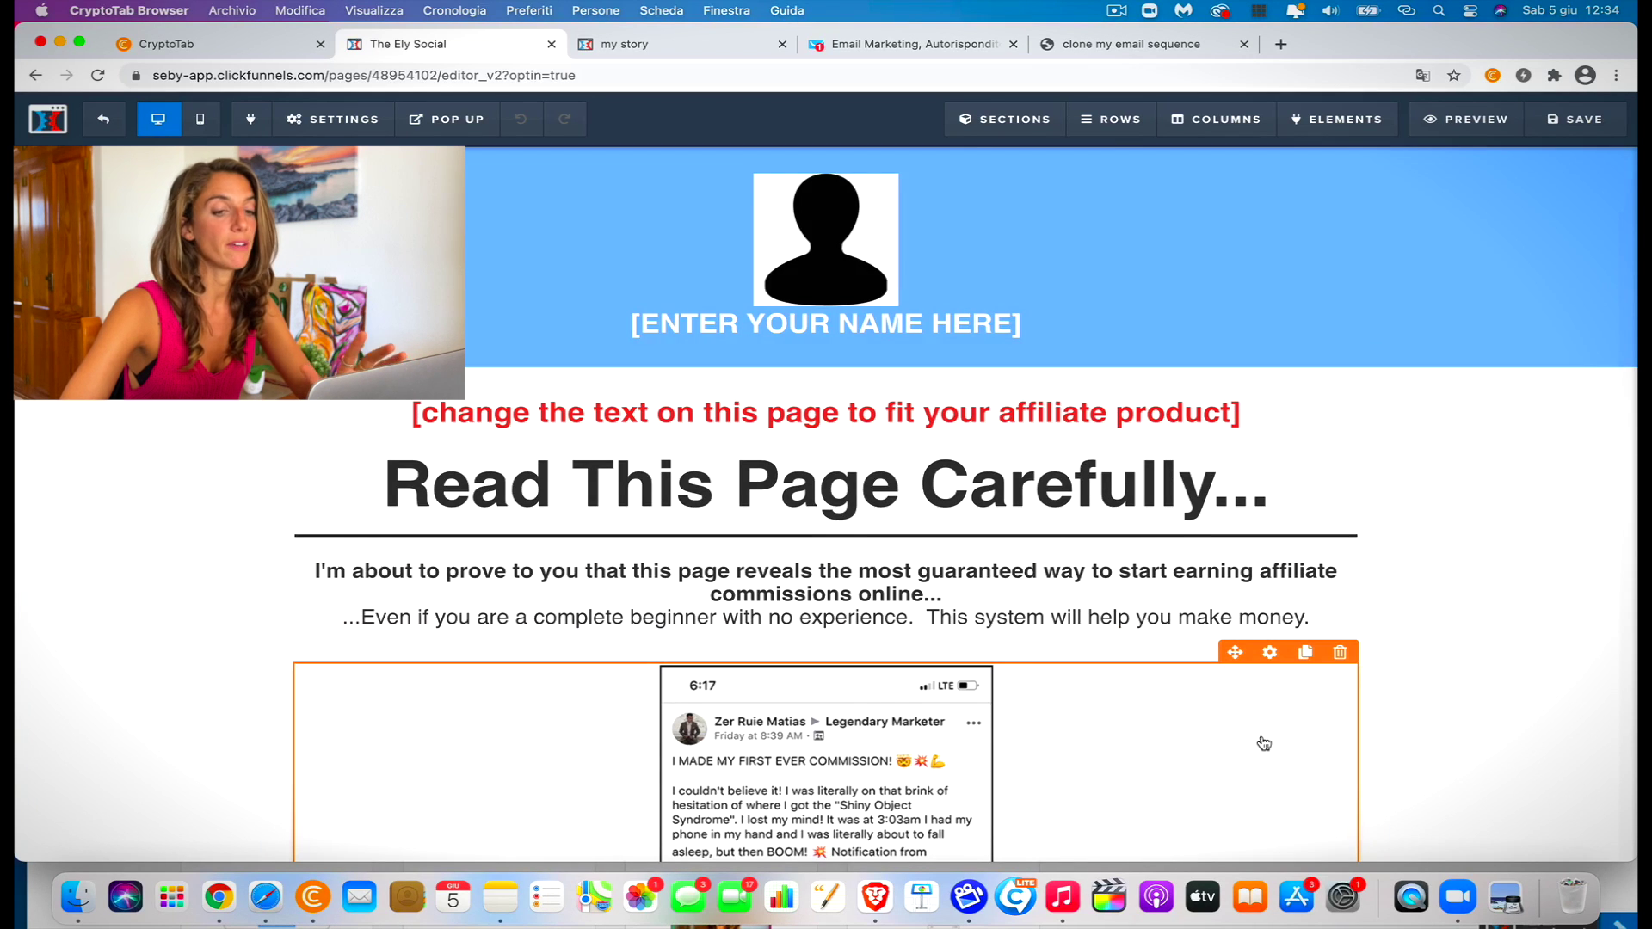
Look through the Clone Beginner Proof page: the red placeholder headline, commission testimonials, sales copy and start button
scroll(1264, 743, "down", 3)
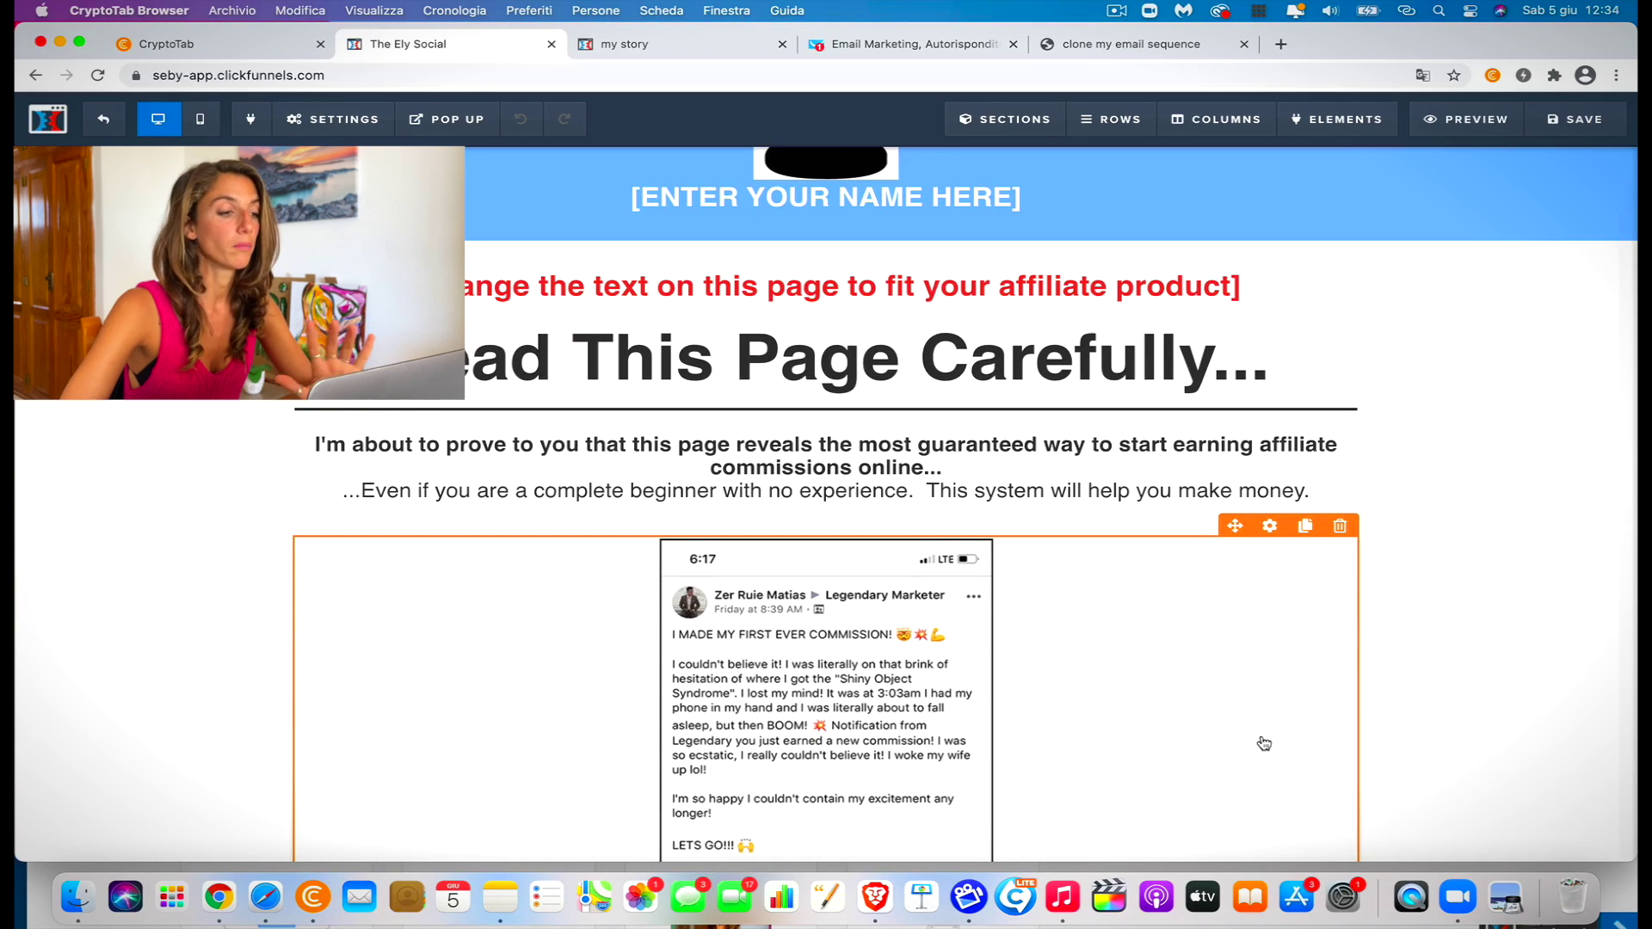
scroll(1264, 743, "down", 3)
scroll(1263, 743, "up", 6)
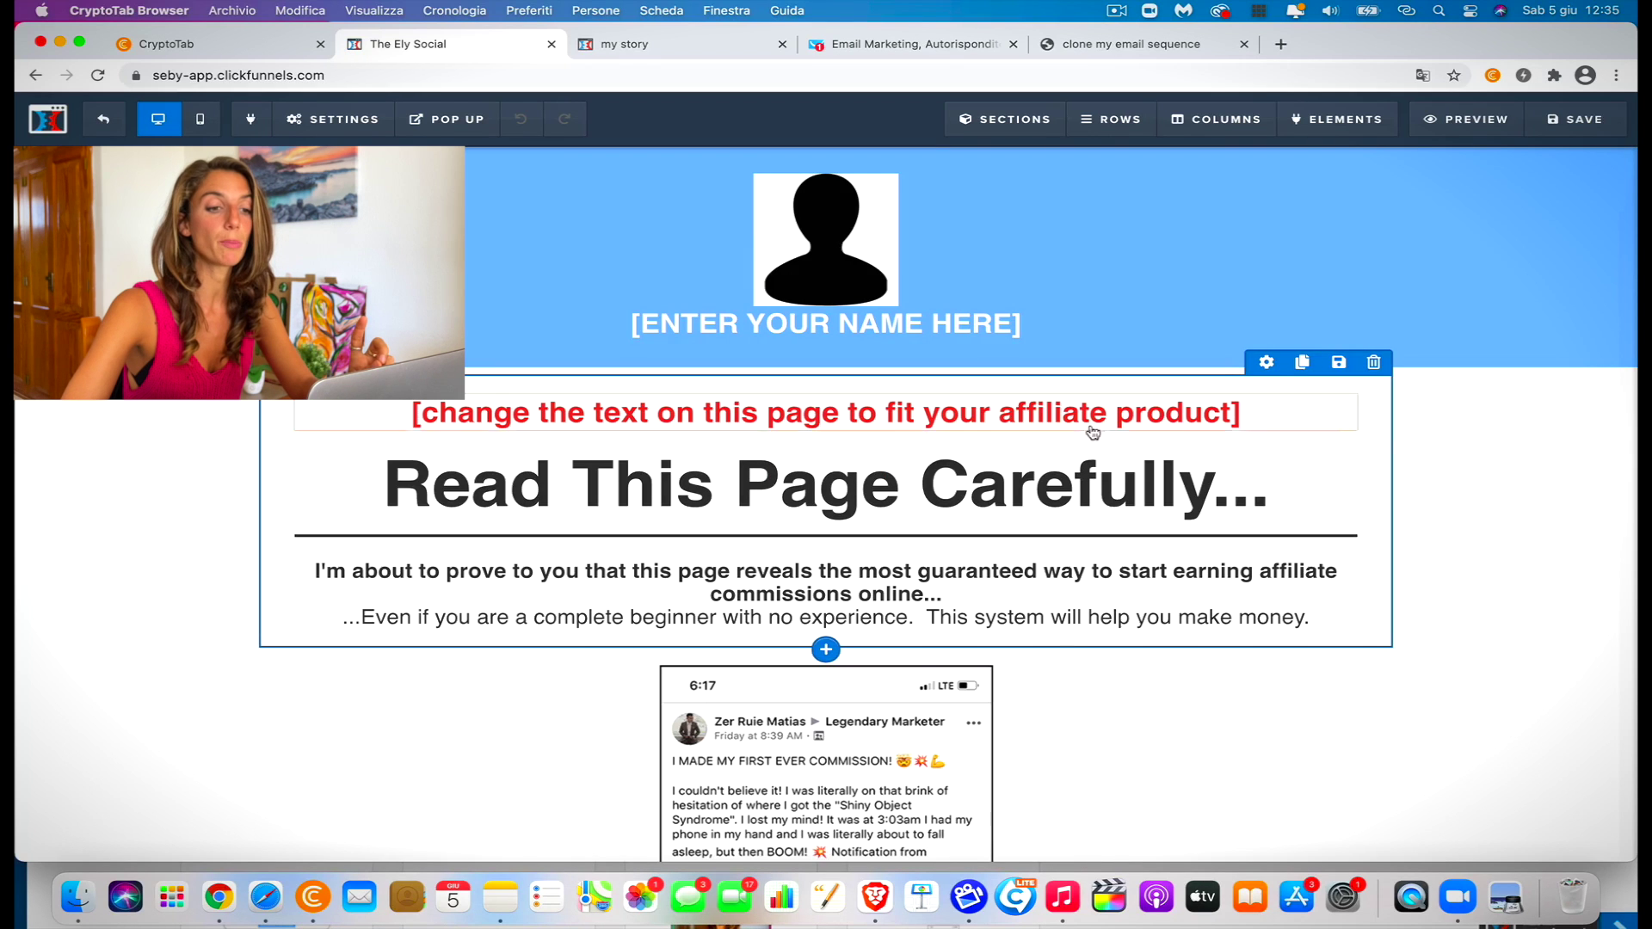
scroll(1166, 636, "down", 3)
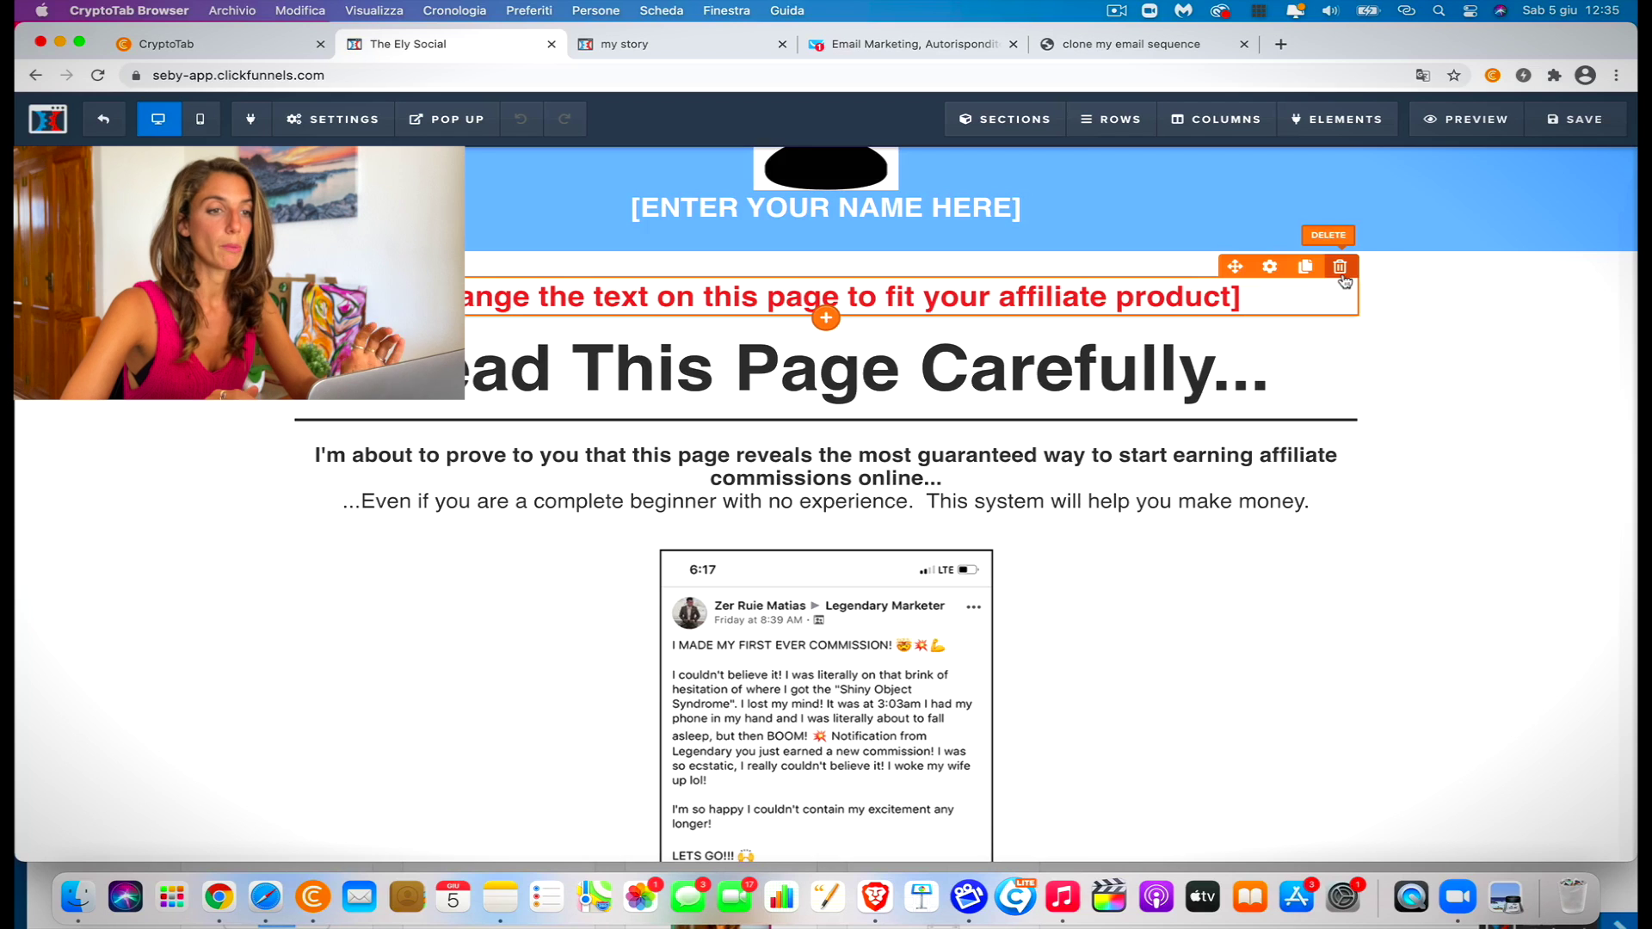
scroll(1292, 496, "down", 10)
scroll(1236, 542, "down", 12)
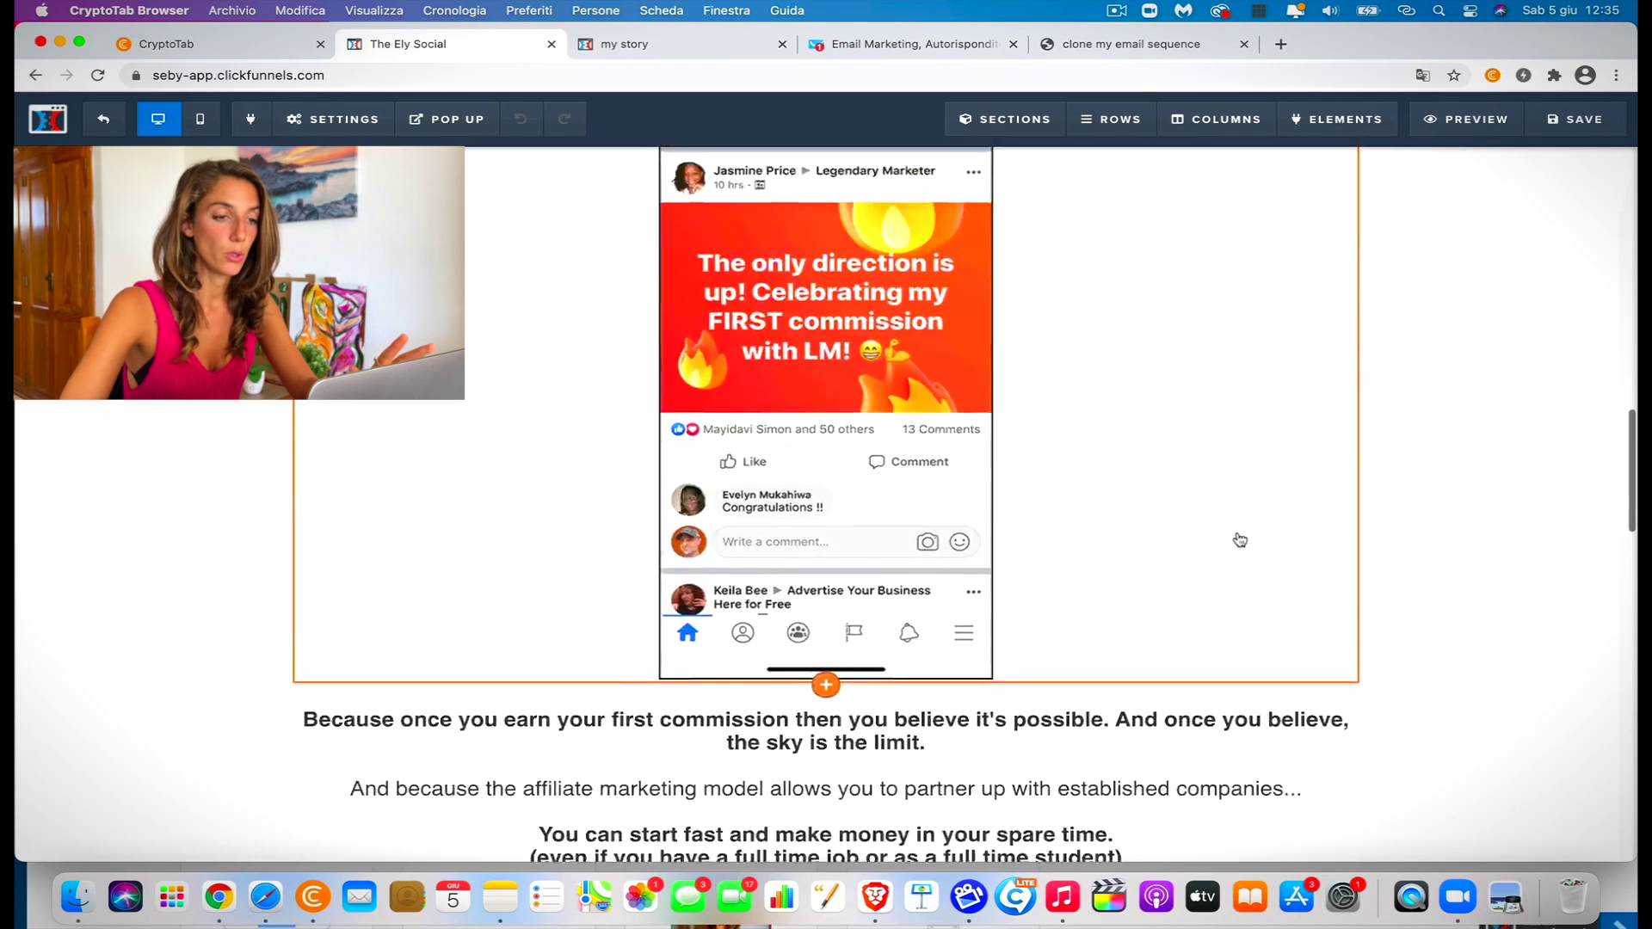
scroll(1239, 539, "up", 1)
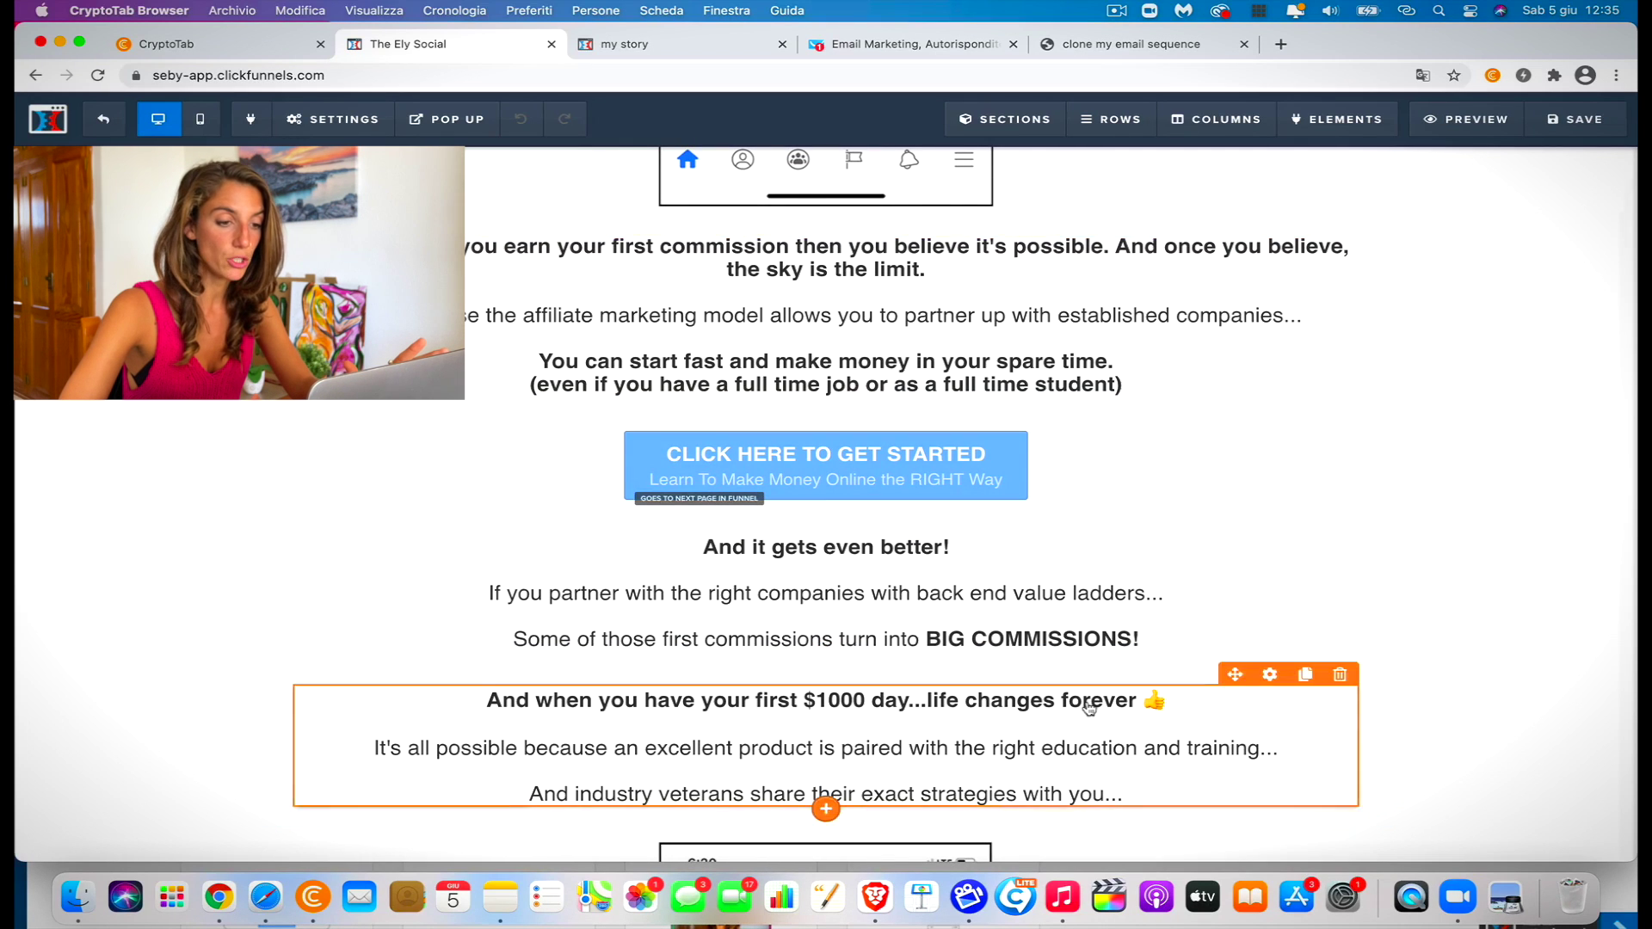
scroll(1089, 708, "down", 1)
scroll(925, 383, "up", 1)
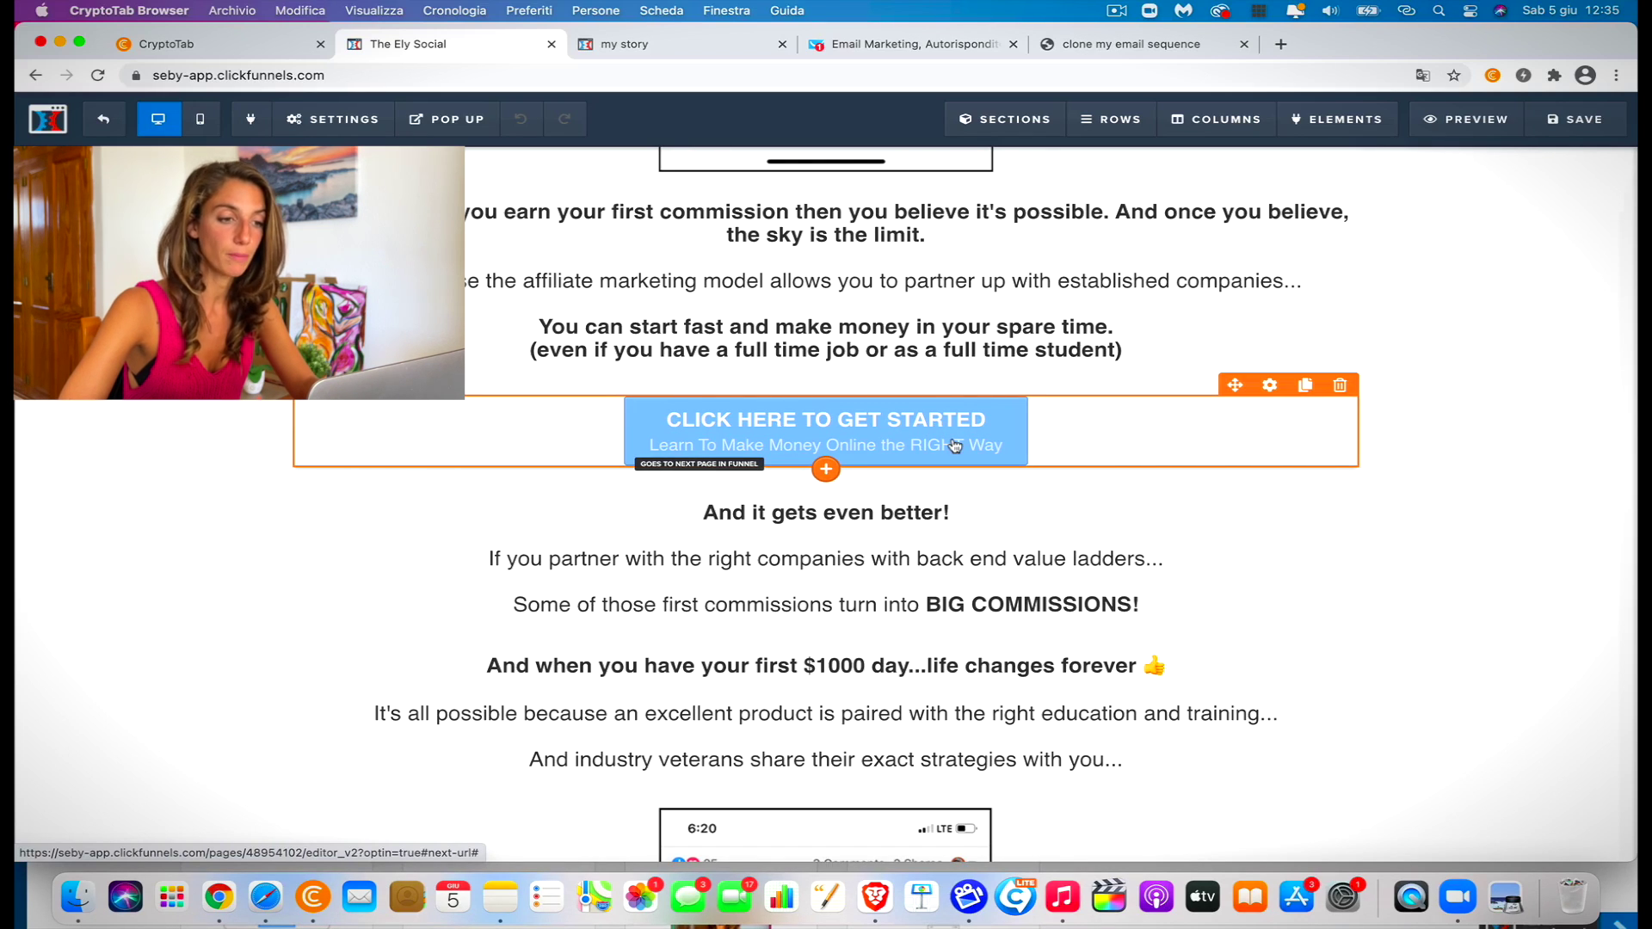
Set the action of the CLICK HERE TO GET STARTED button above "And it gets even better!" to Go To Website URL, leaving the URL empty
scroll(955, 445, "down", 7)
scroll(950, 434, "up", 3)
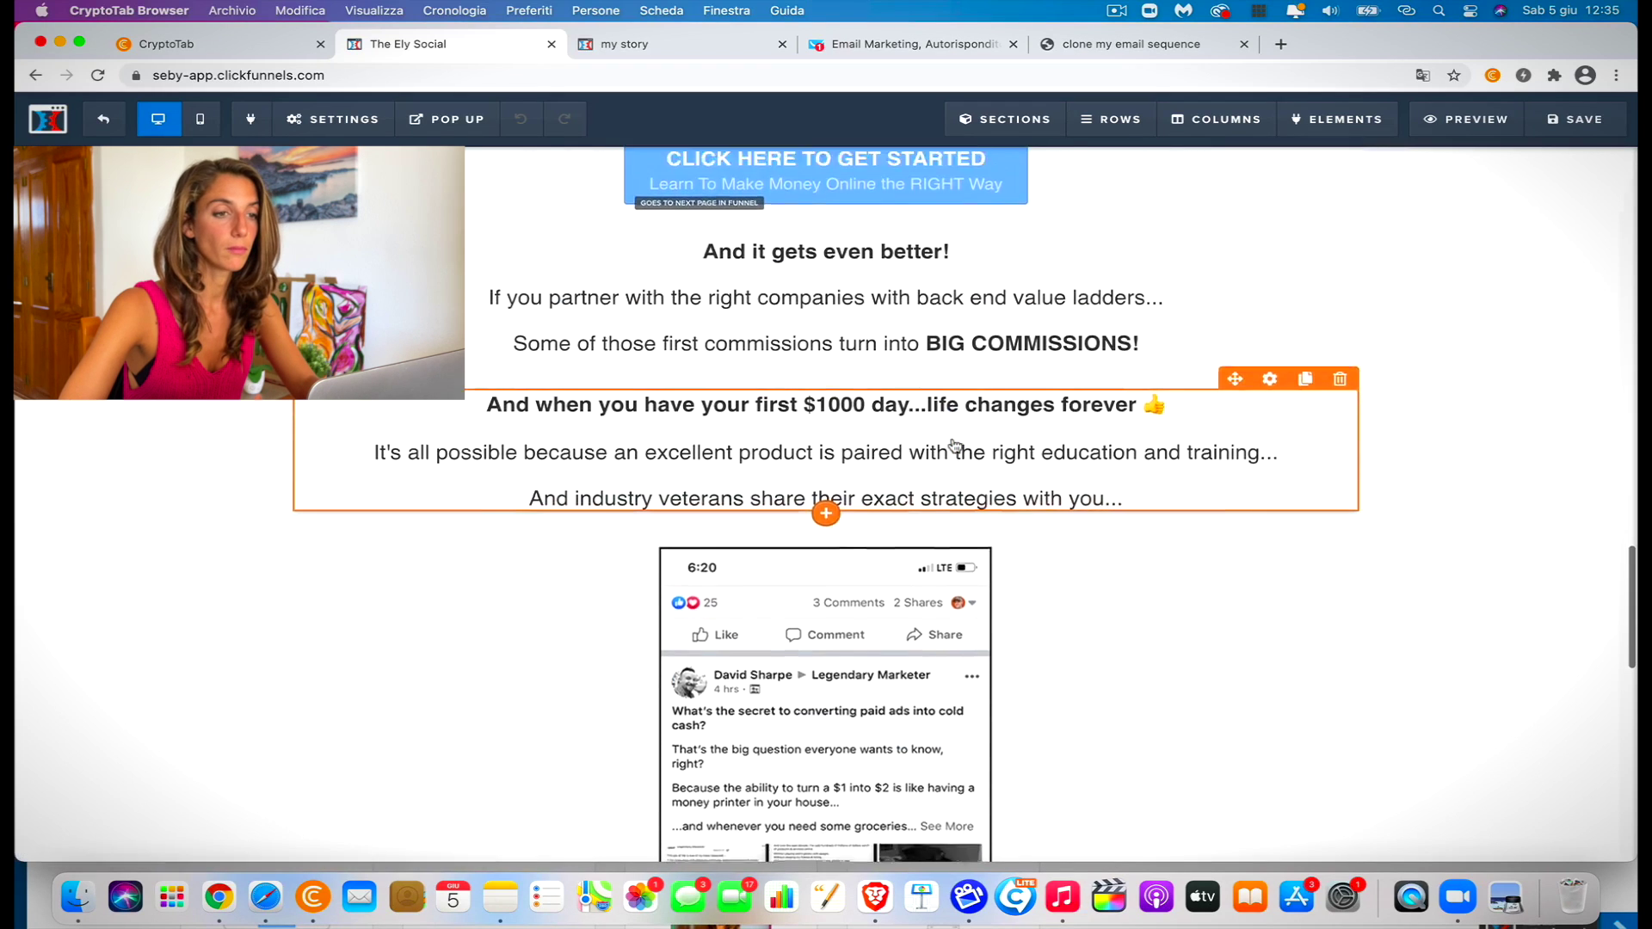
left_click(969, 284)
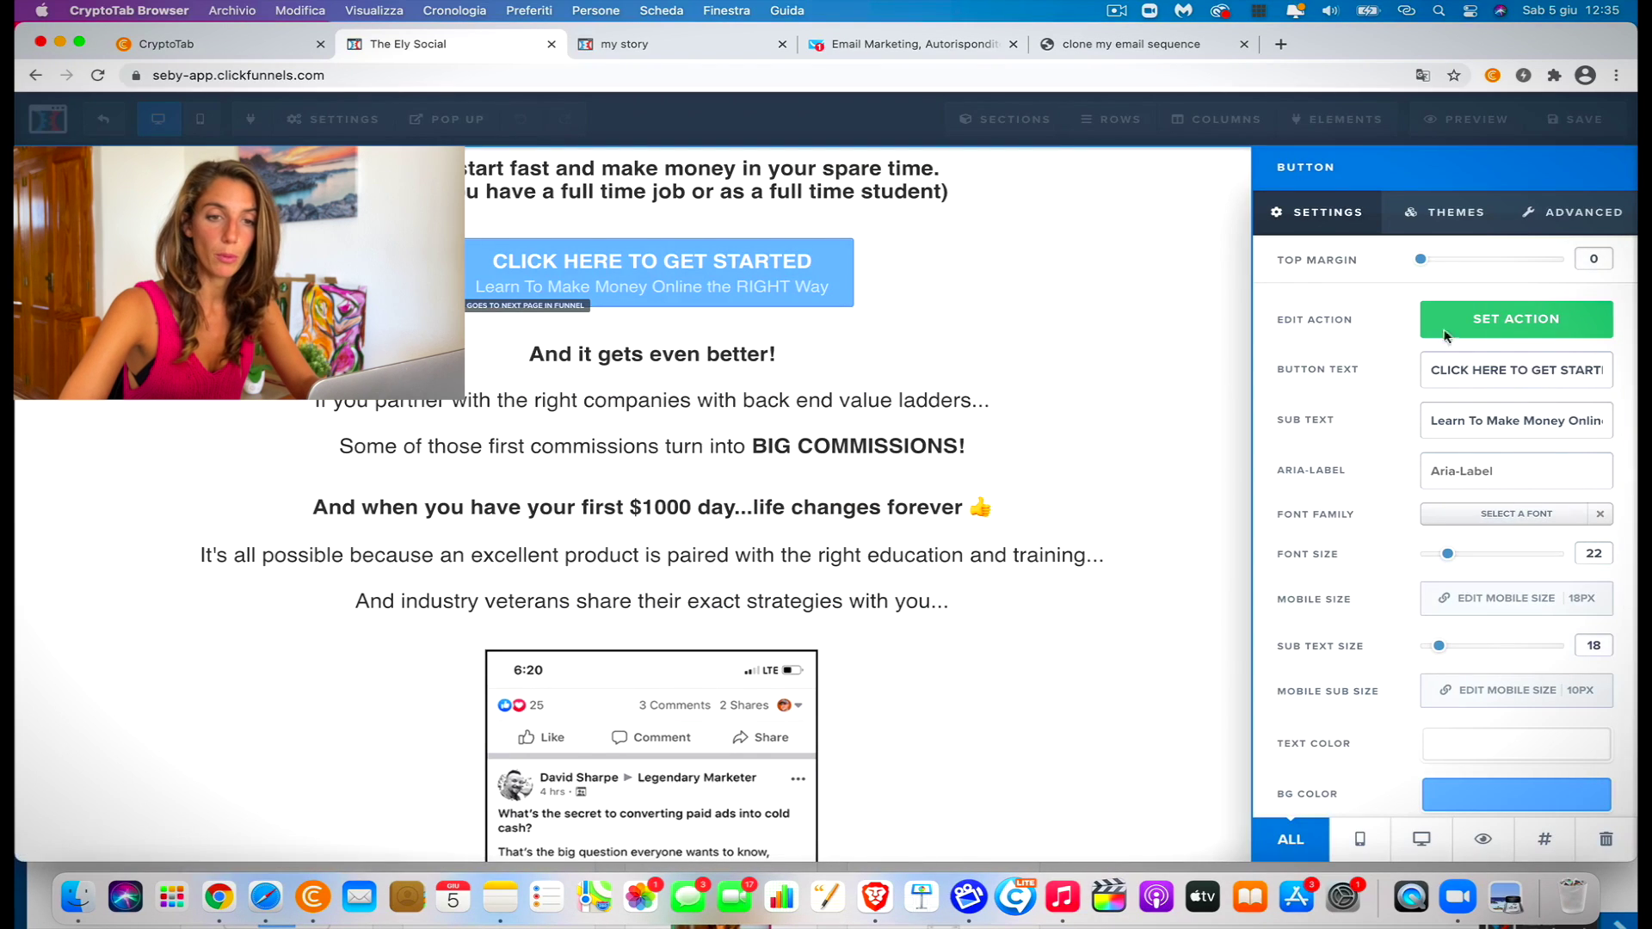
left_click(1540, 309)
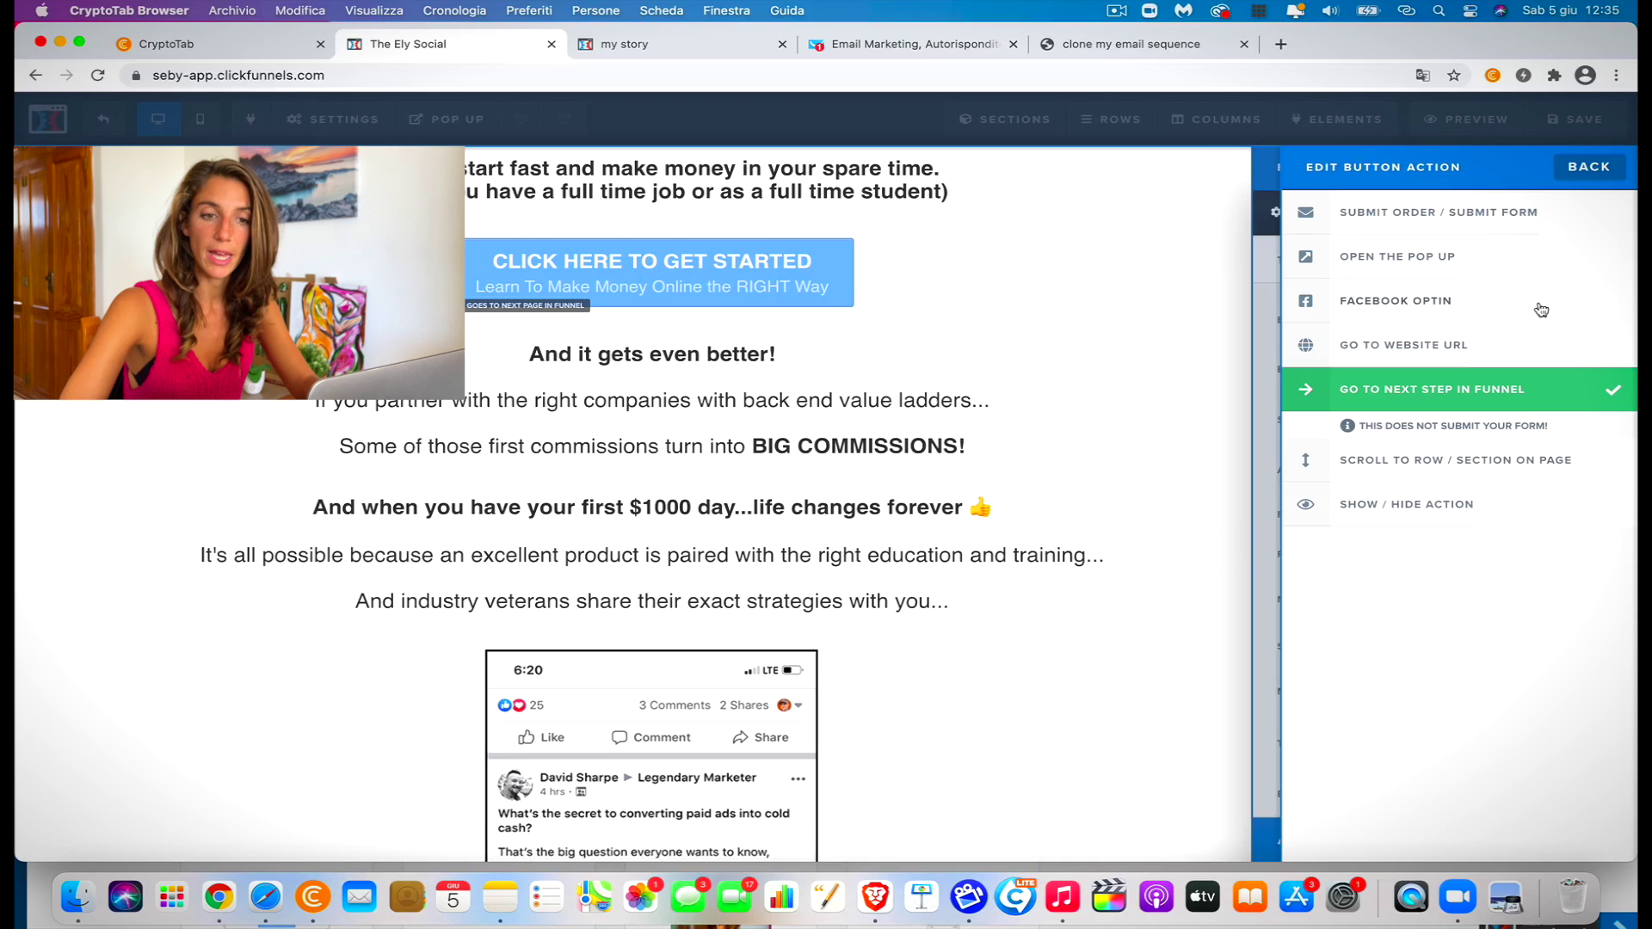
left_click(1435, 347)
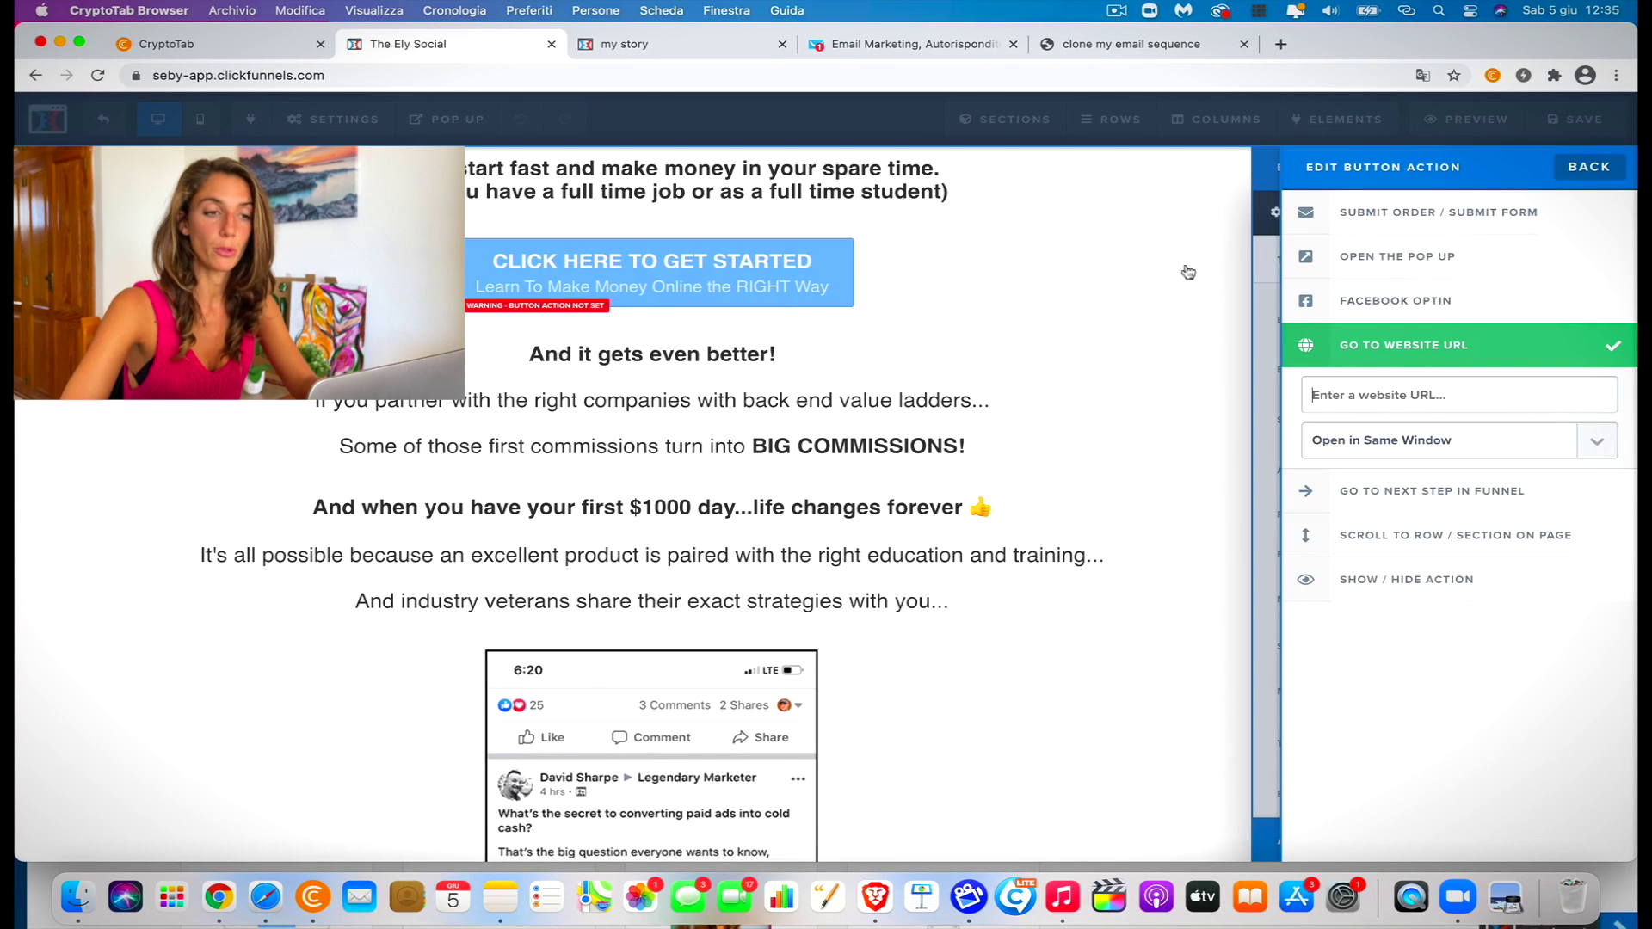
left_click(1146, 265)
Switch the CLICK HERE TO GET STARTED button above the income disclaimer to the Go To Website URL action, without entering a URL
scroll(1152, 344, "down", 10)
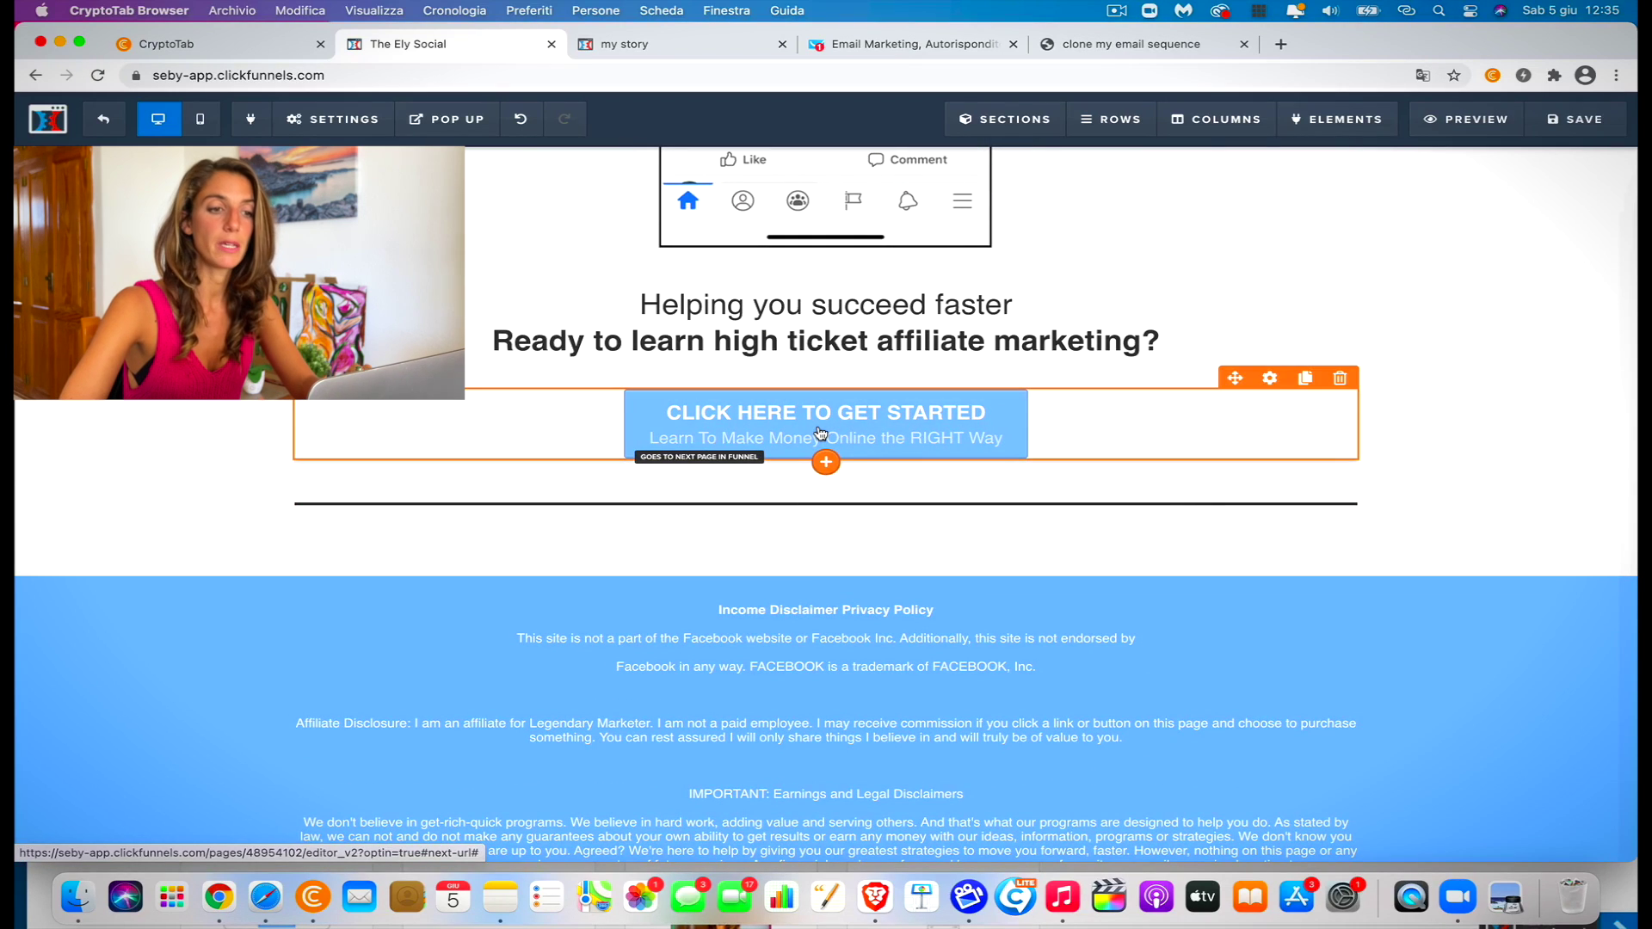
left_click(822, 433)
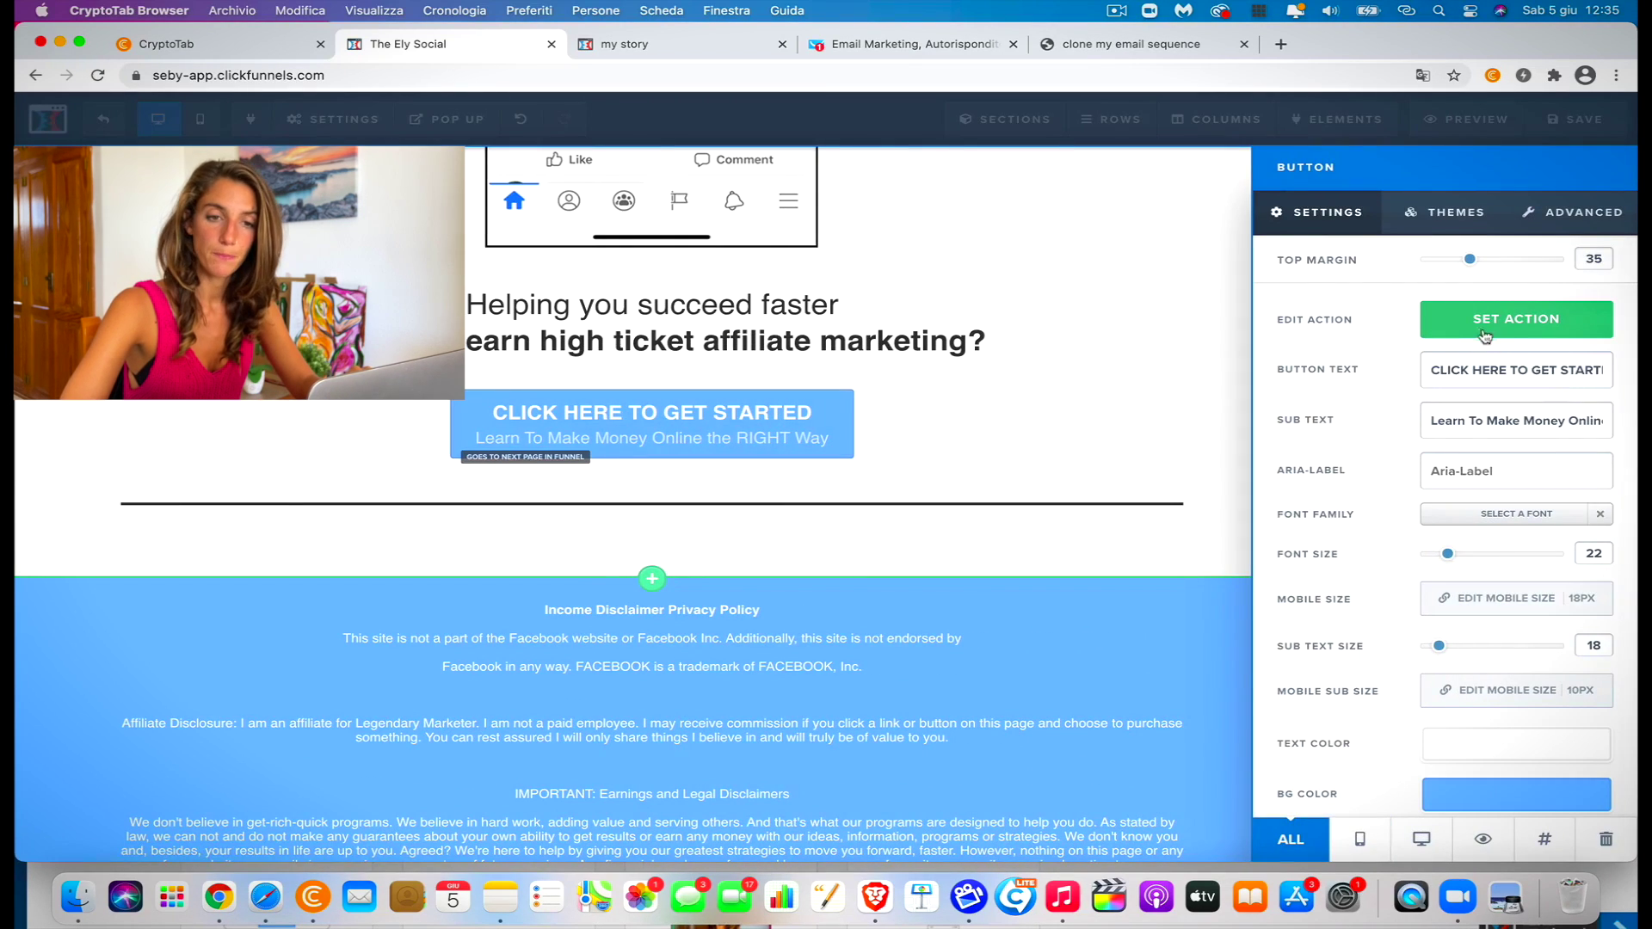
left_click(1489, 336)
left_click(1470, 345)
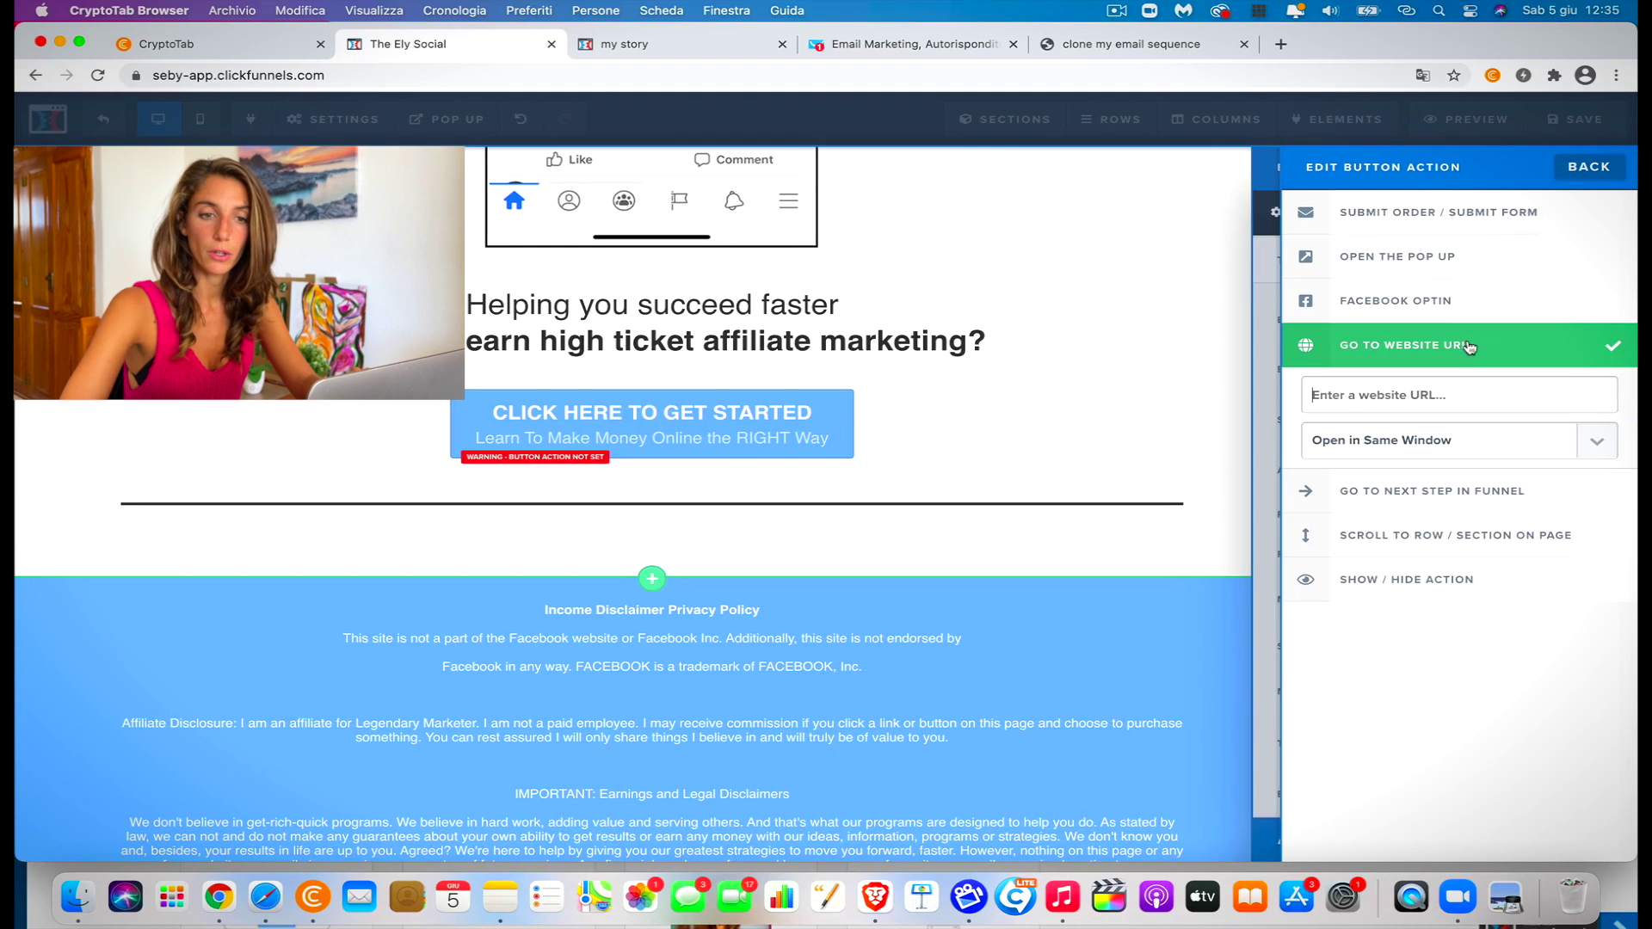
left_click(1155, 421)
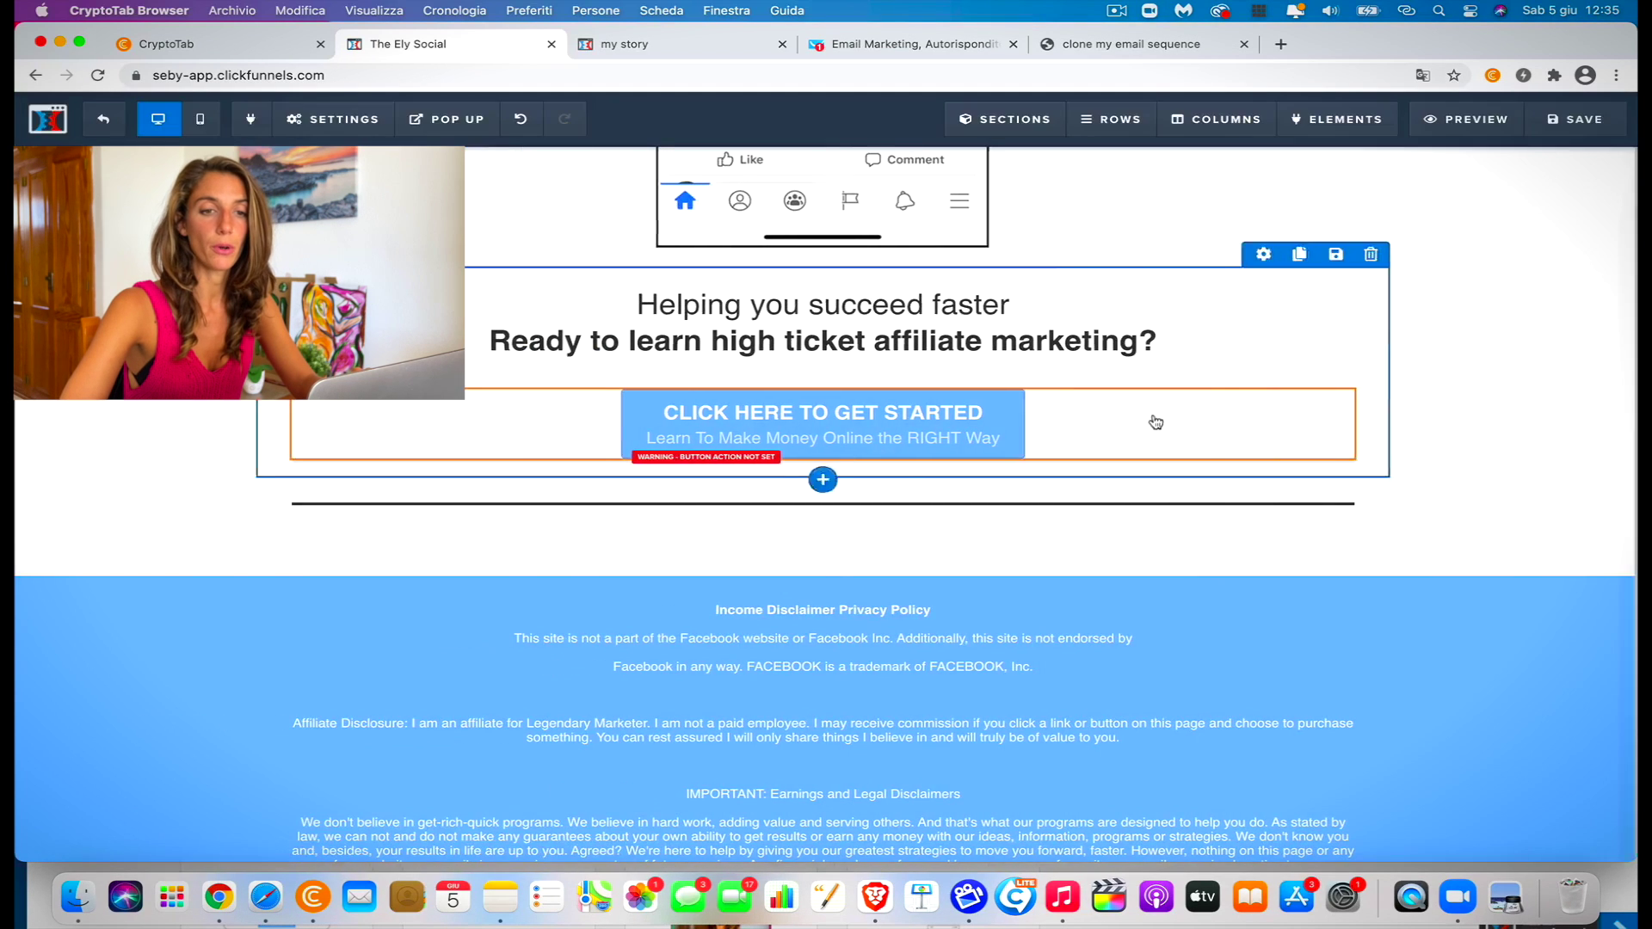
Save the Clone Beginner Proof page and leave the editor for the funnel step overview
scroll(1491, 387, "up", 10)
left_click(1575, 119)
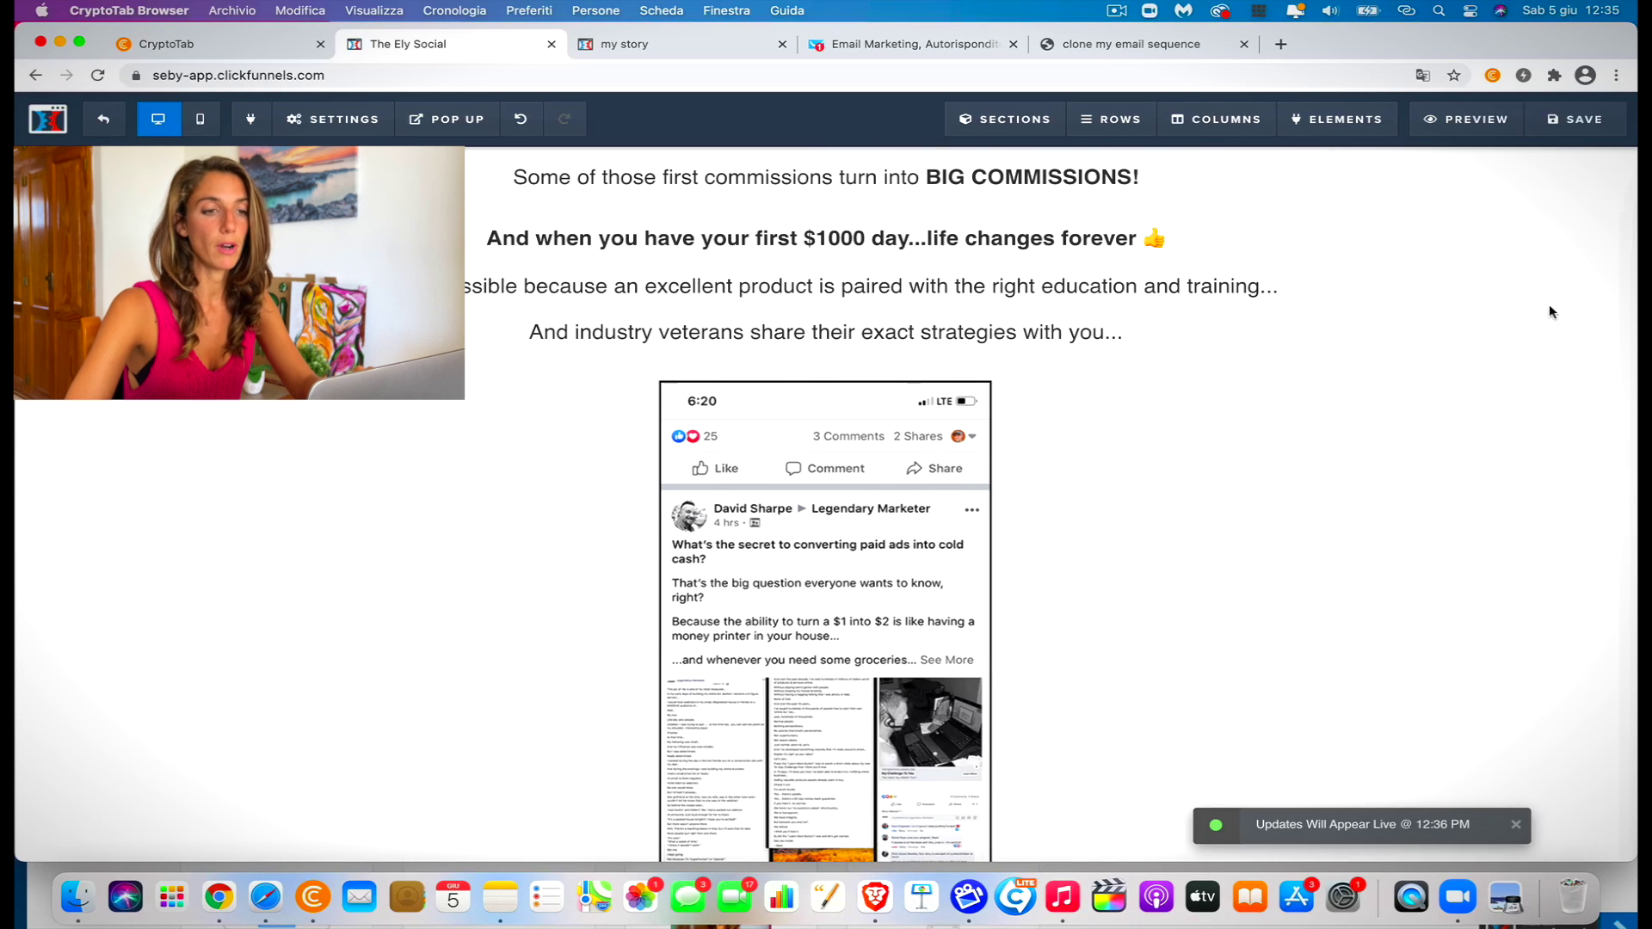
scroll(1165, 498, "up", 5)
scroll(1165, 498, "up", 4)
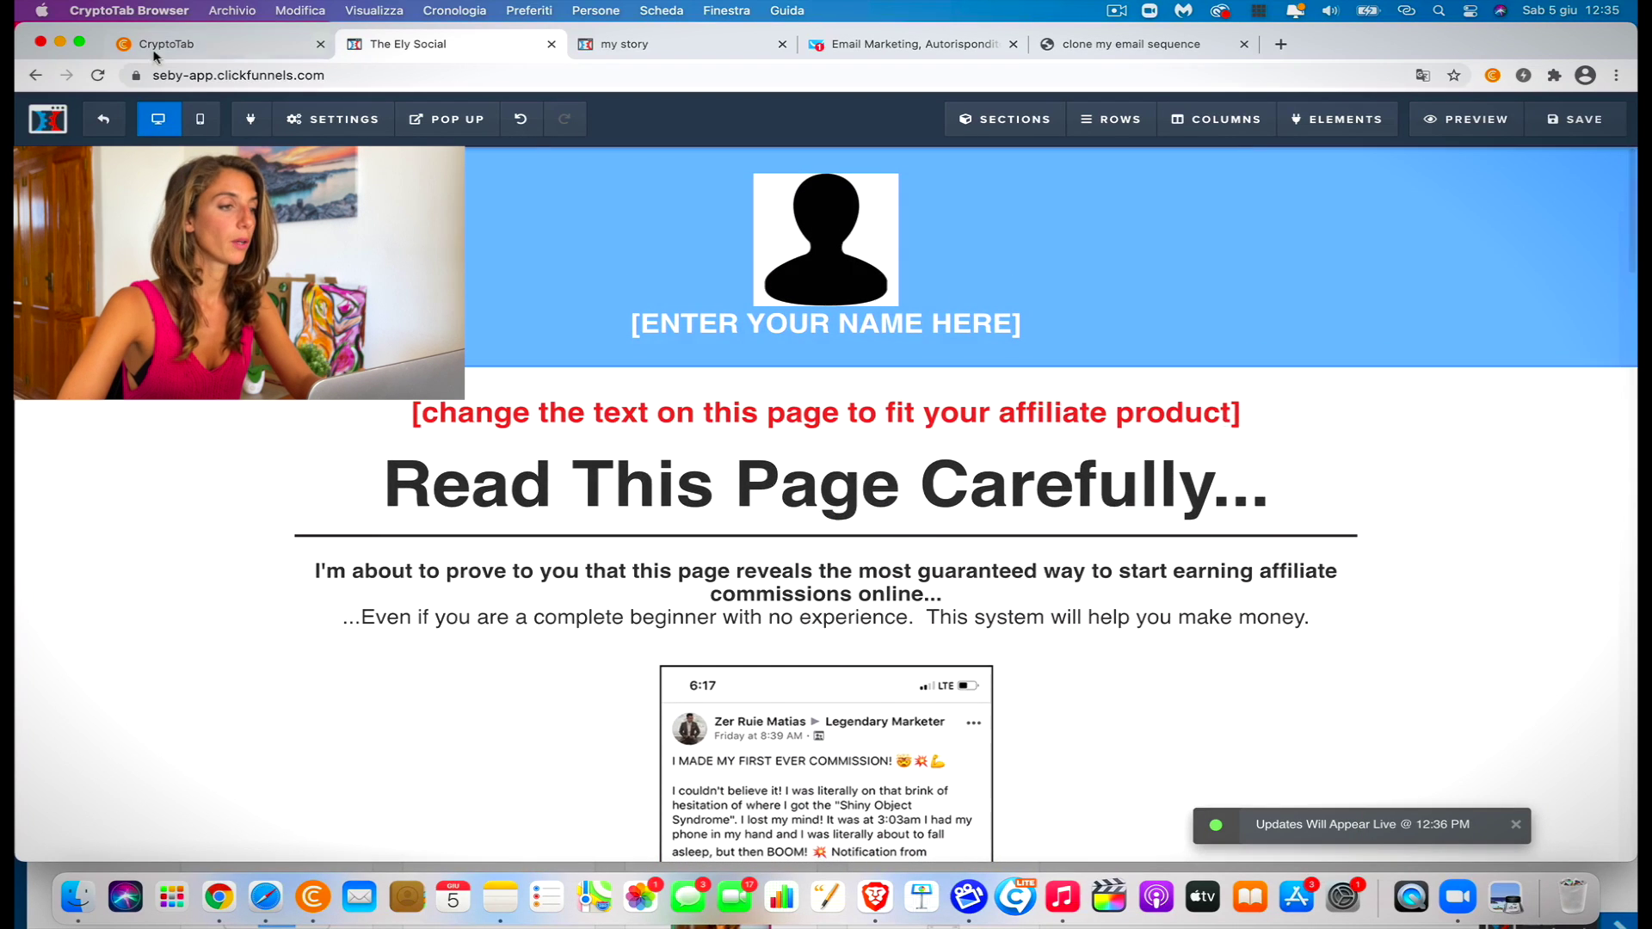
left_click(103, 121)
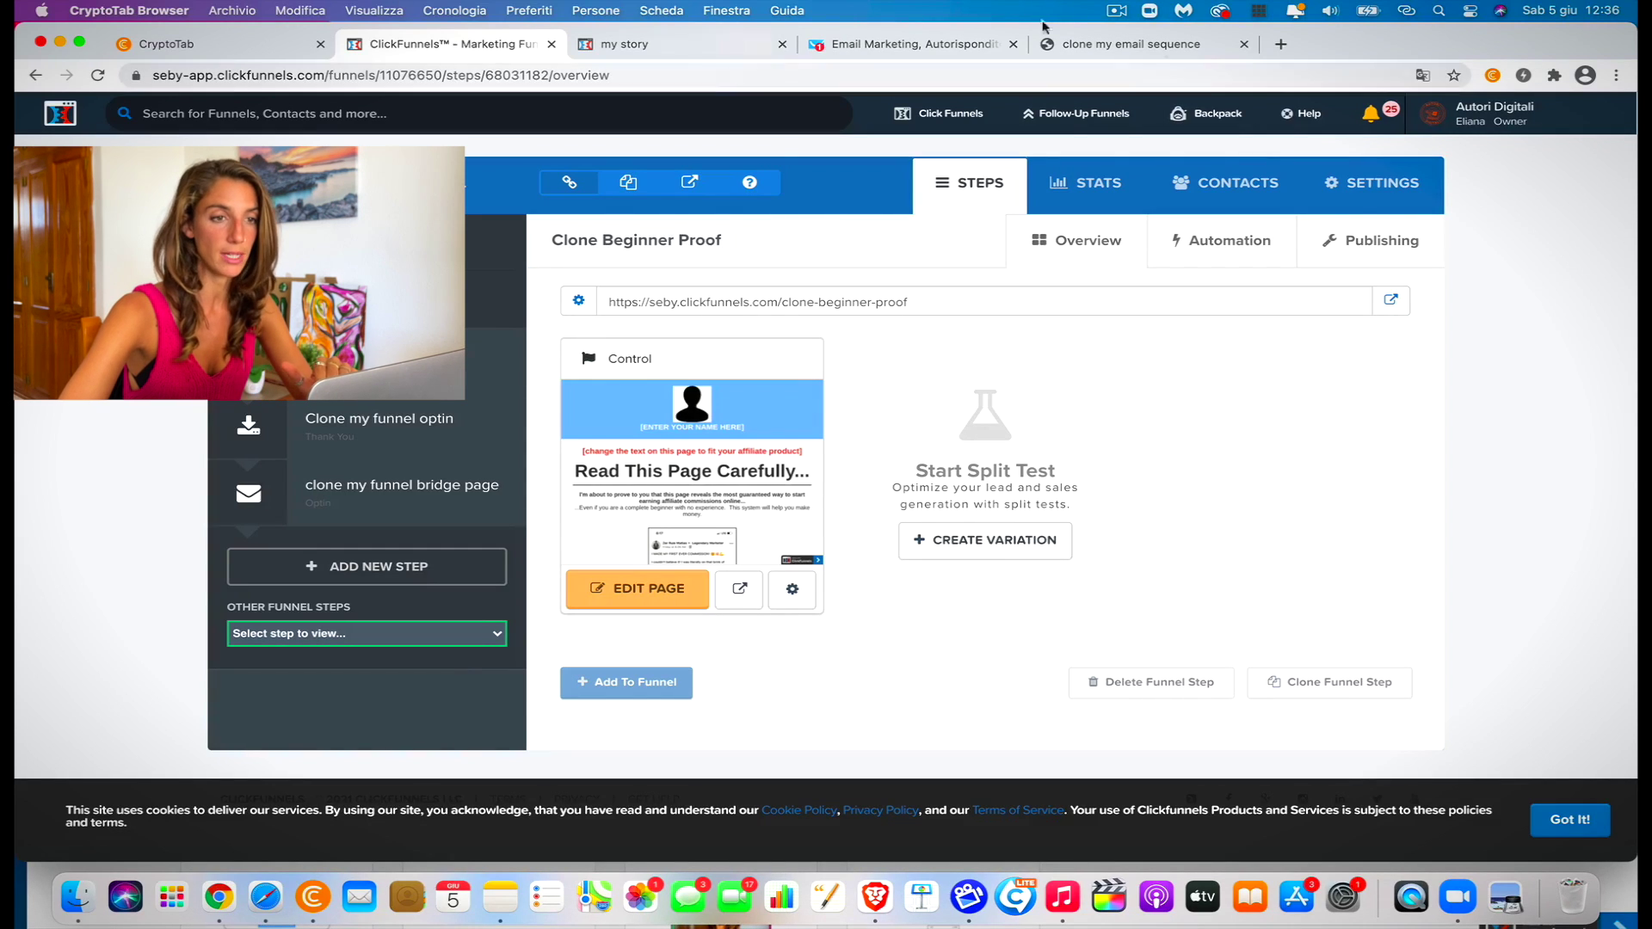
Go to the account settings and open the list of API integrations
left_click(1505, 110)
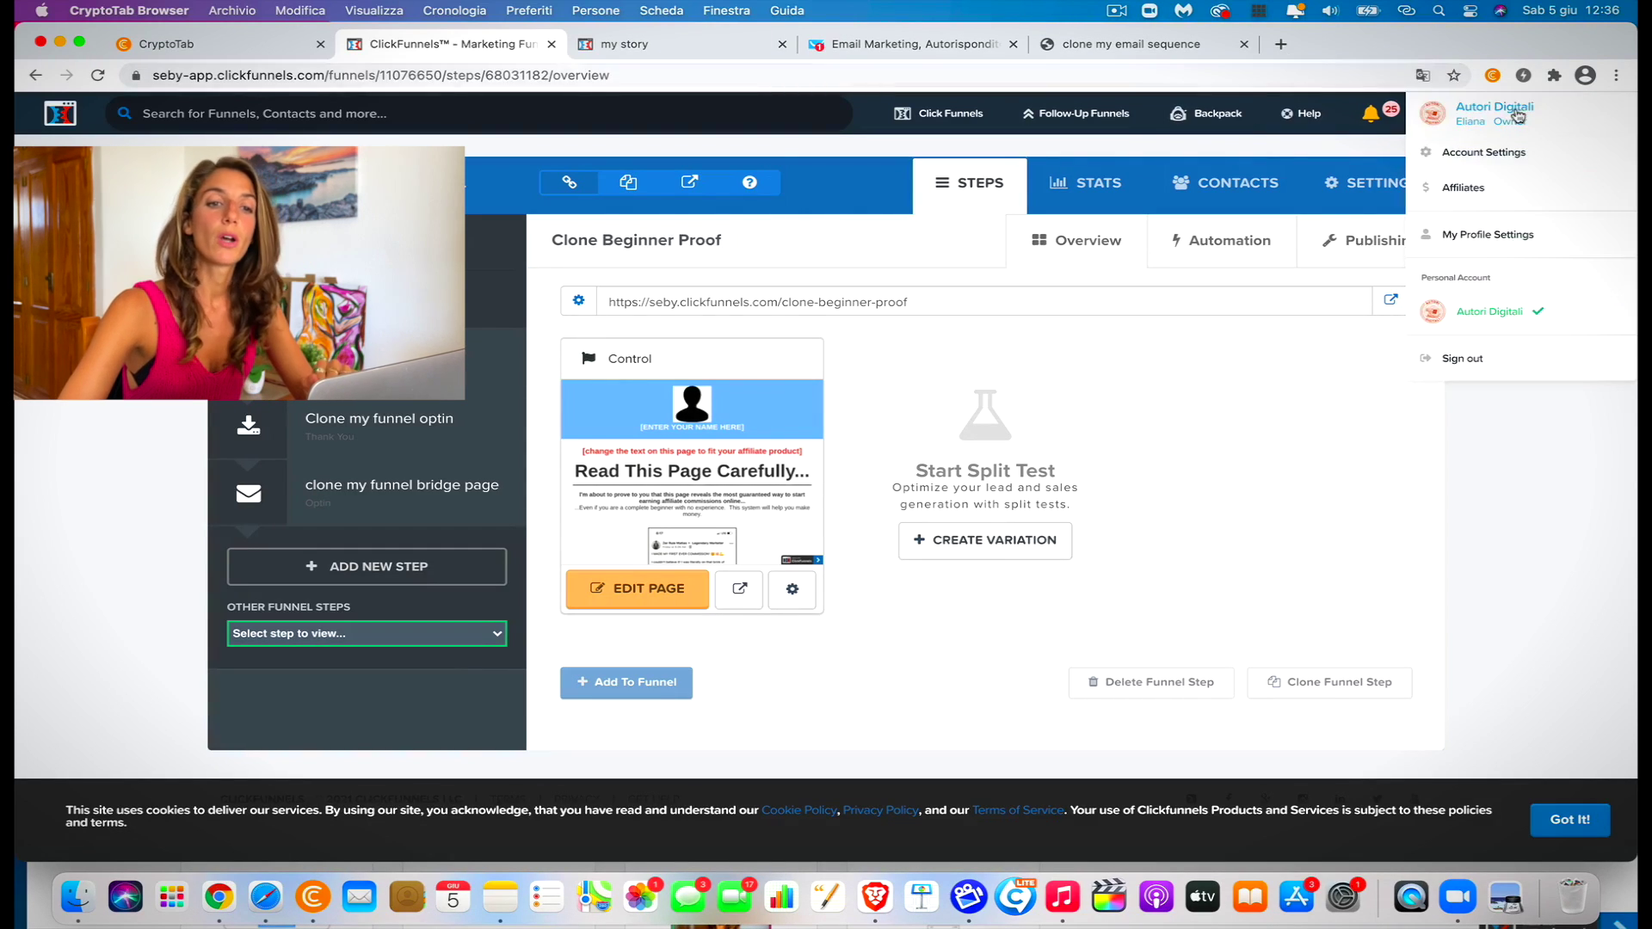
left_click(1516, 156)
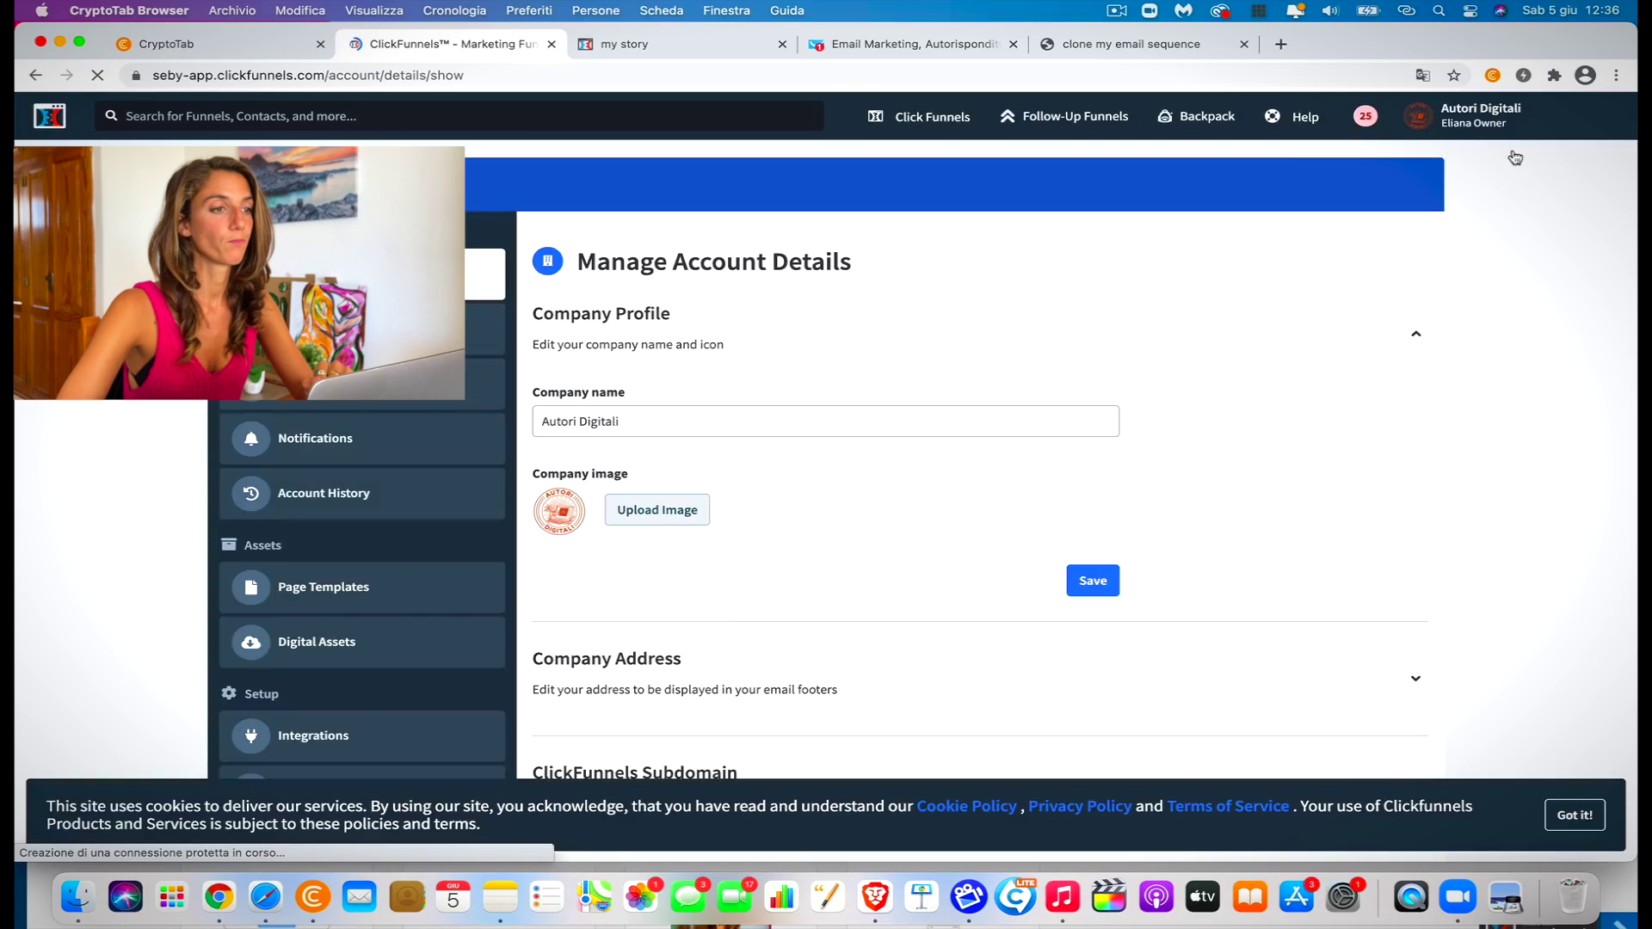
scroll(496, 588, "down", 3)
left_click(496, 588)
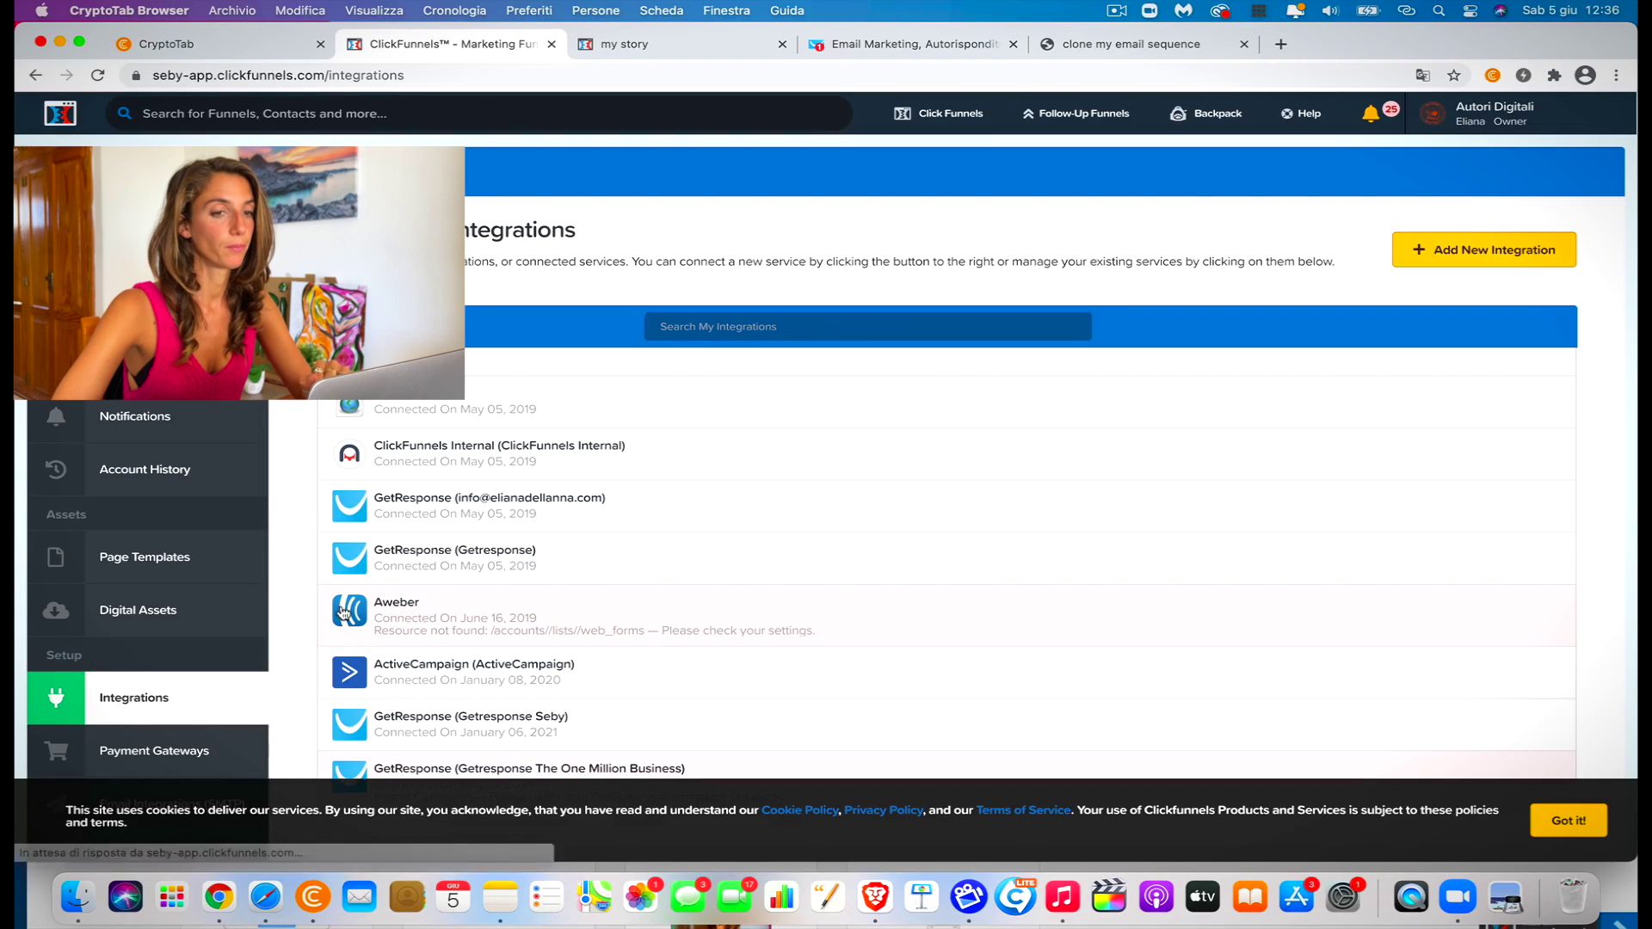
Start a new integration and choose GetResponse to view its nickname and API key form
left_click(1466, 258)
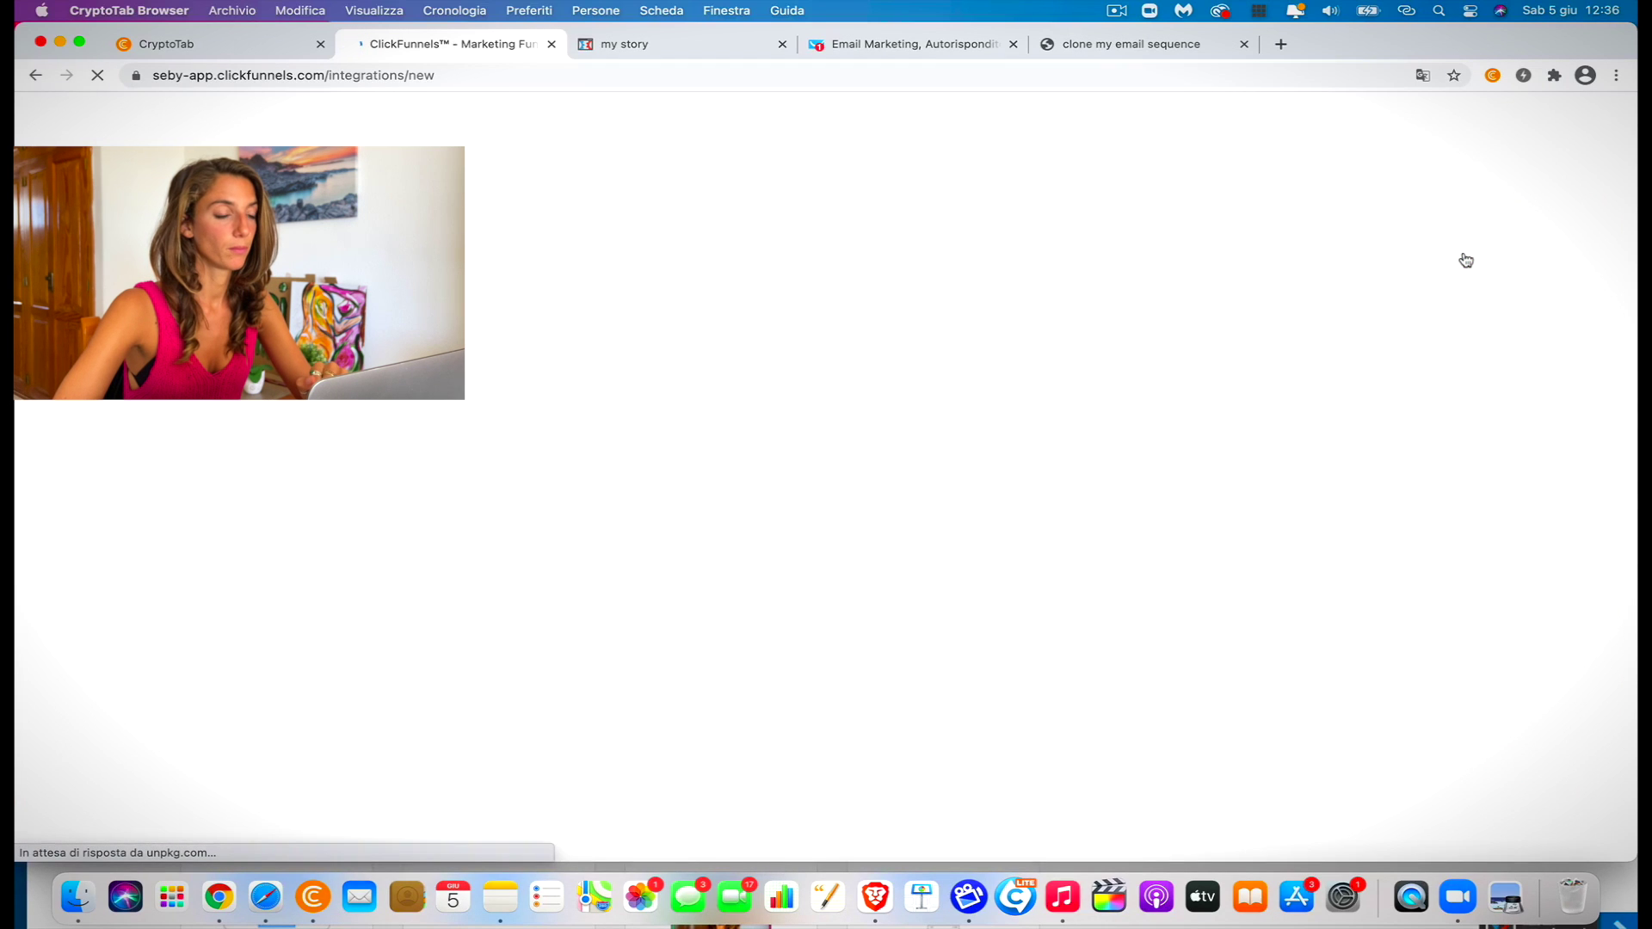
scroll(770, 565, "down", 3)
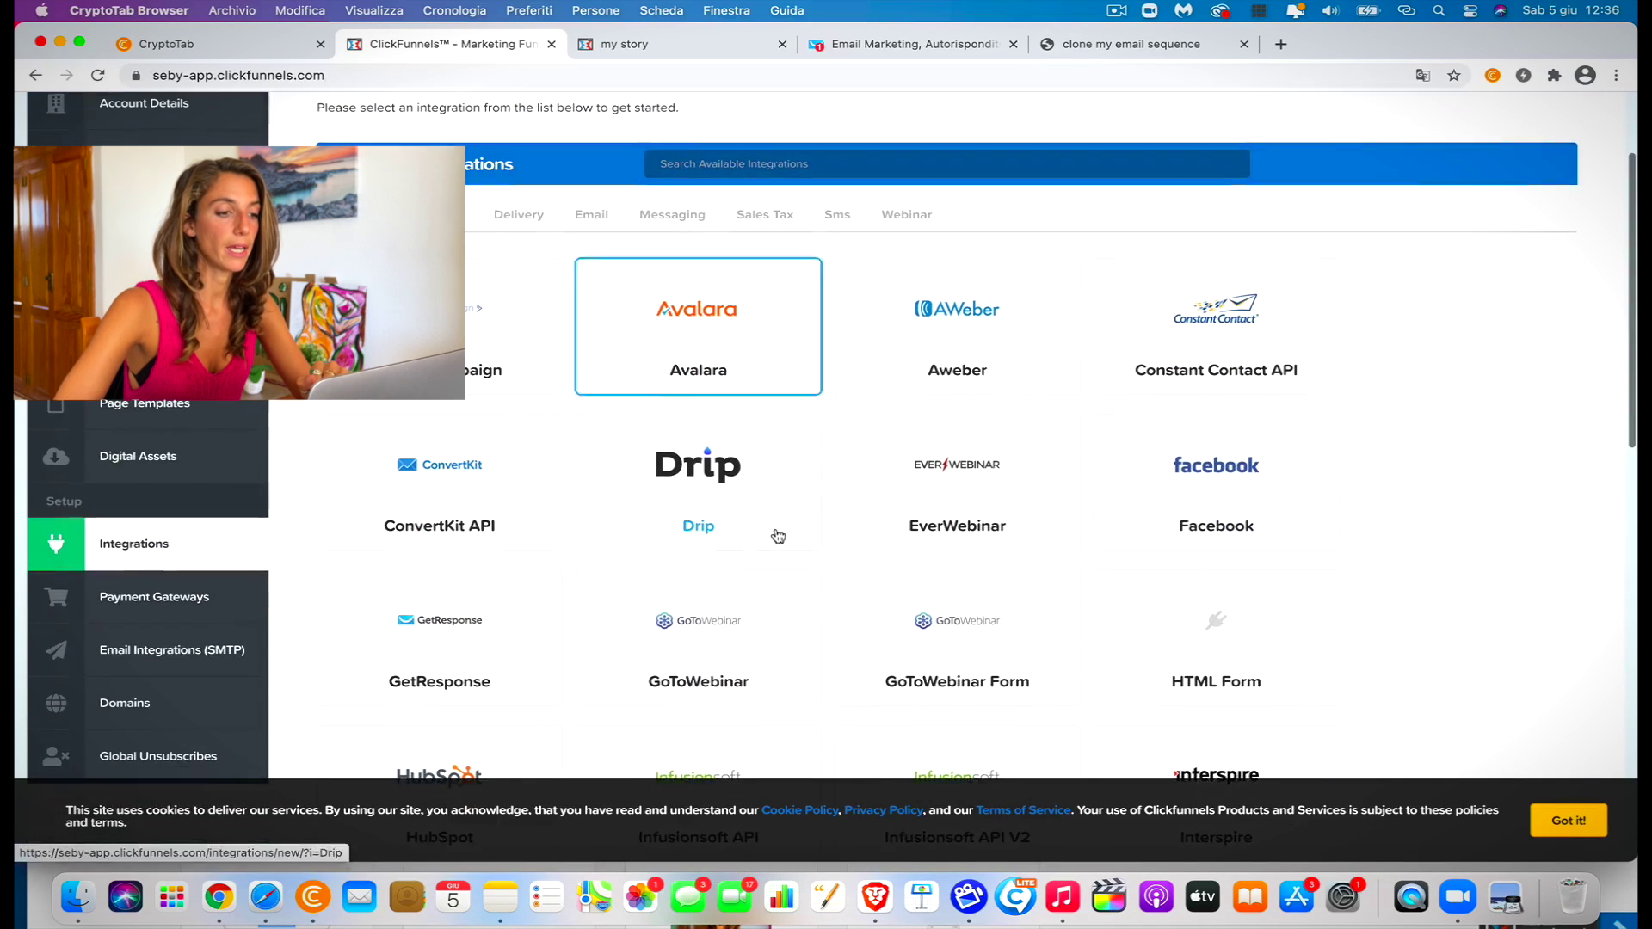
left_click(446, 657)
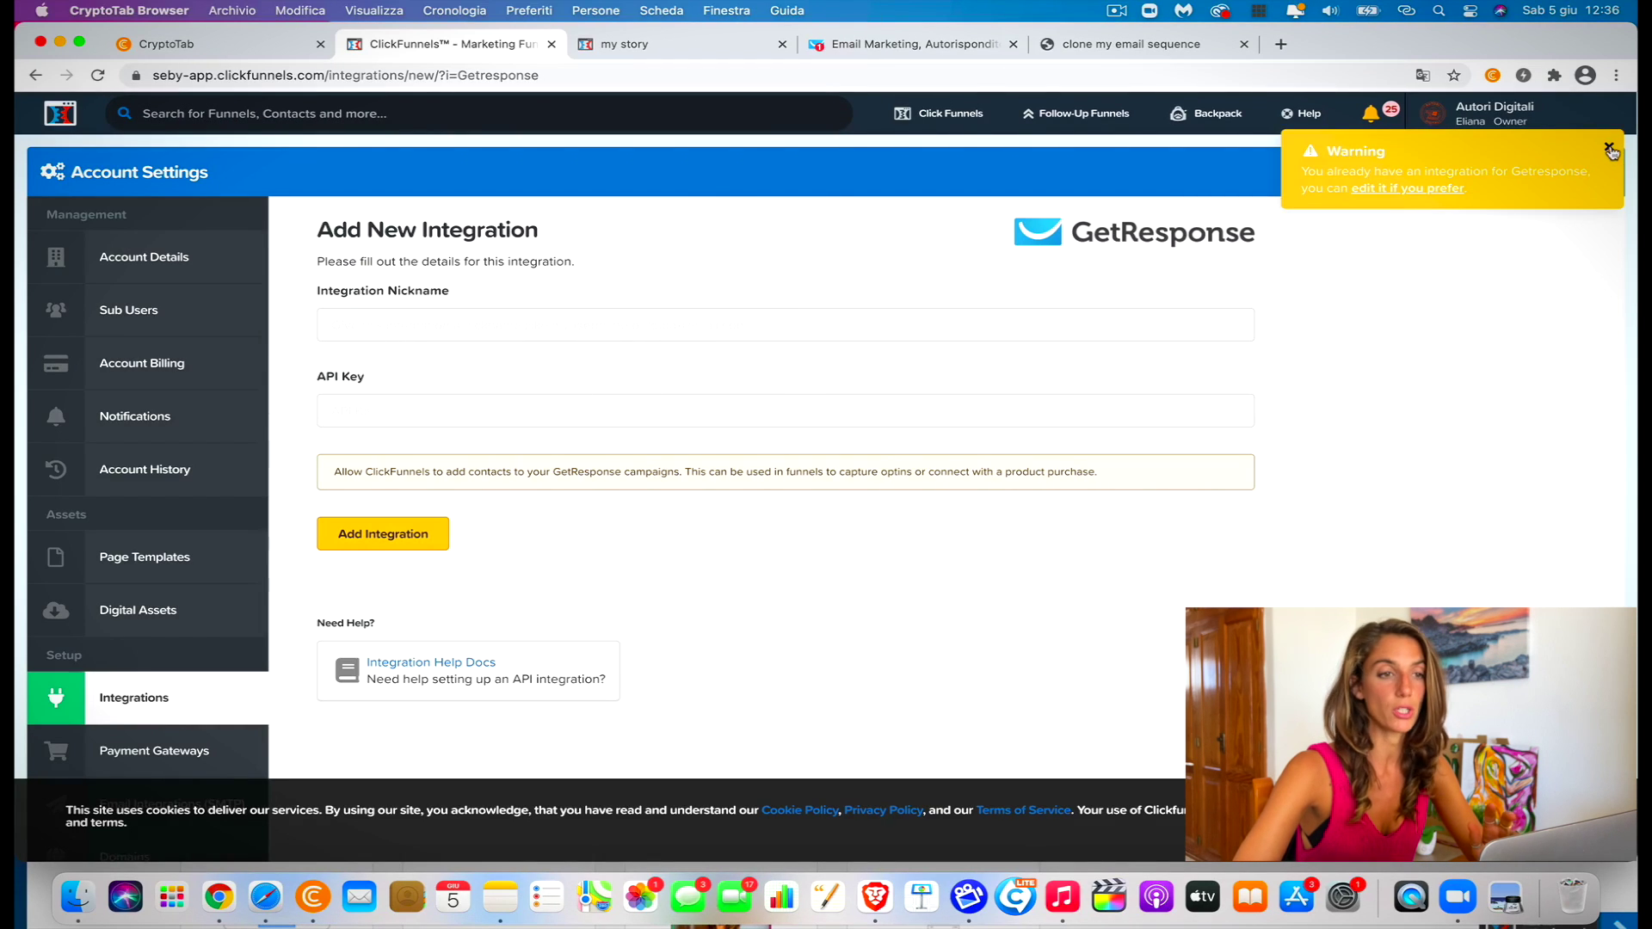
Leave the GetResponse form without adding an integration and go back to the ClickFunnels dashboard
left_click(32, 75)
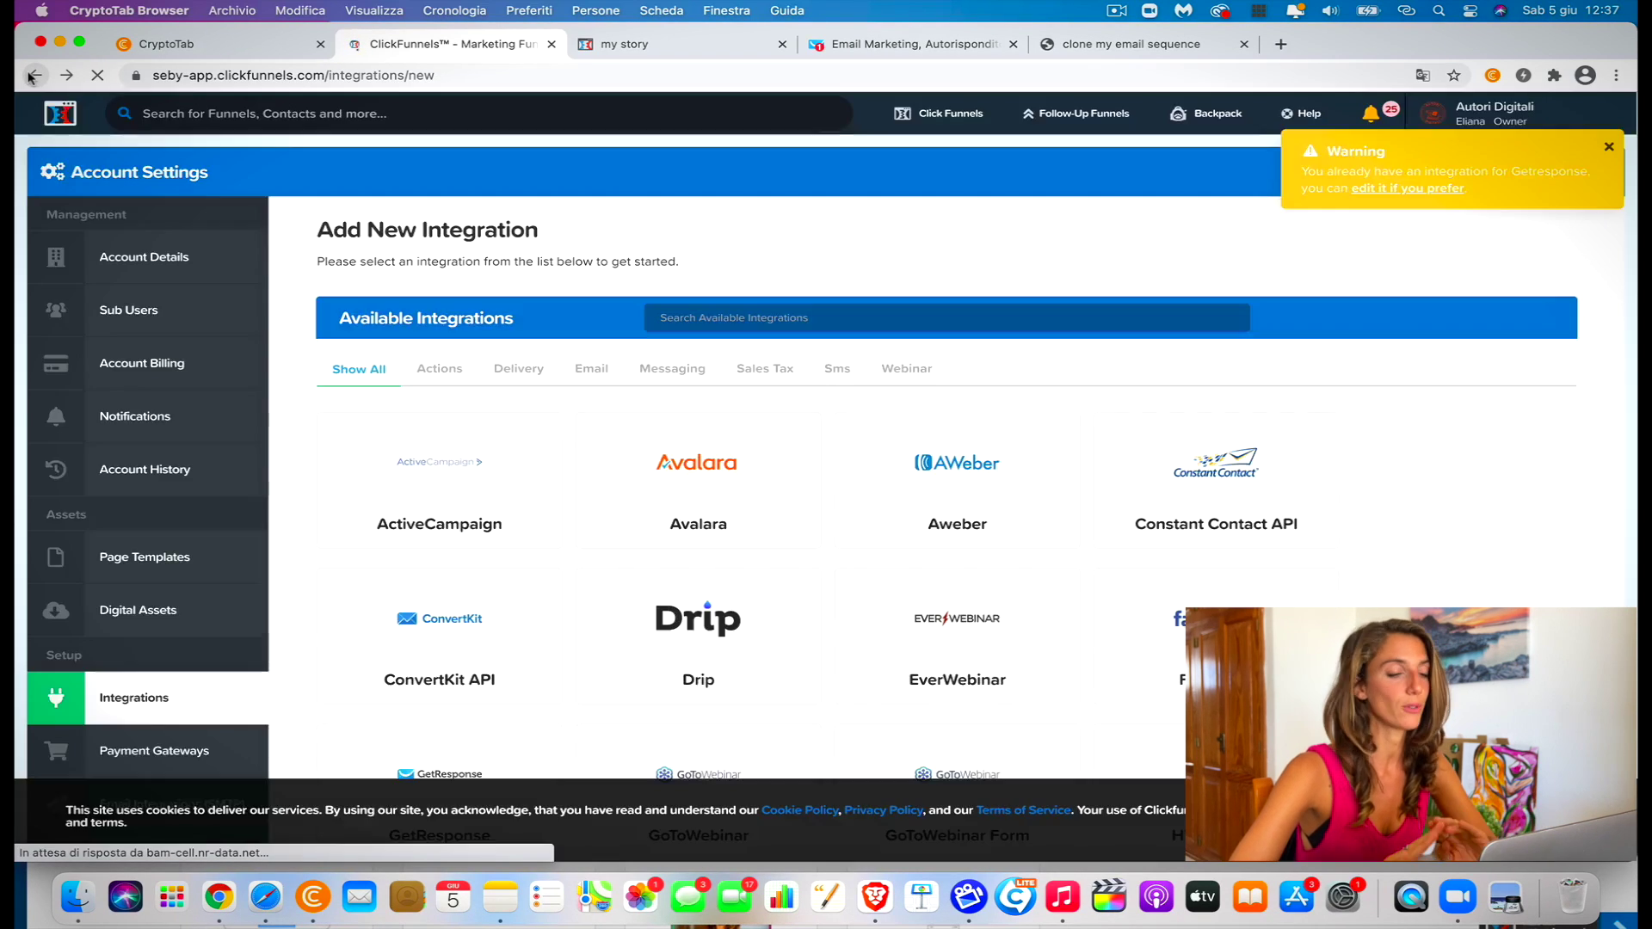
left_click(33, 76)
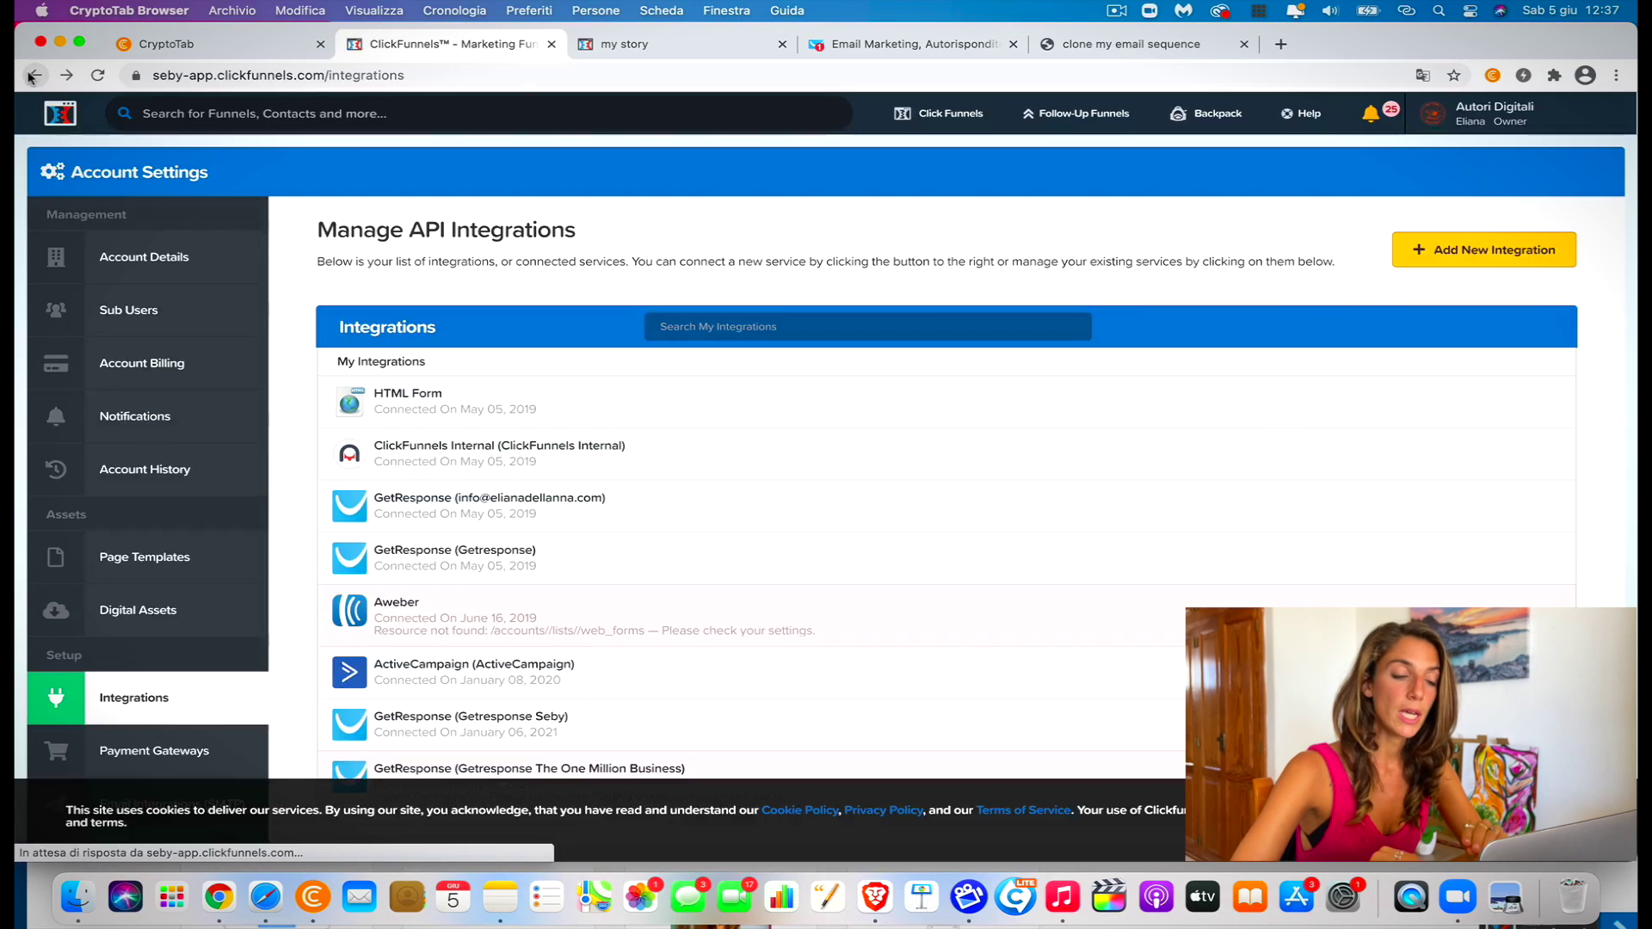
left_click(30, 75)
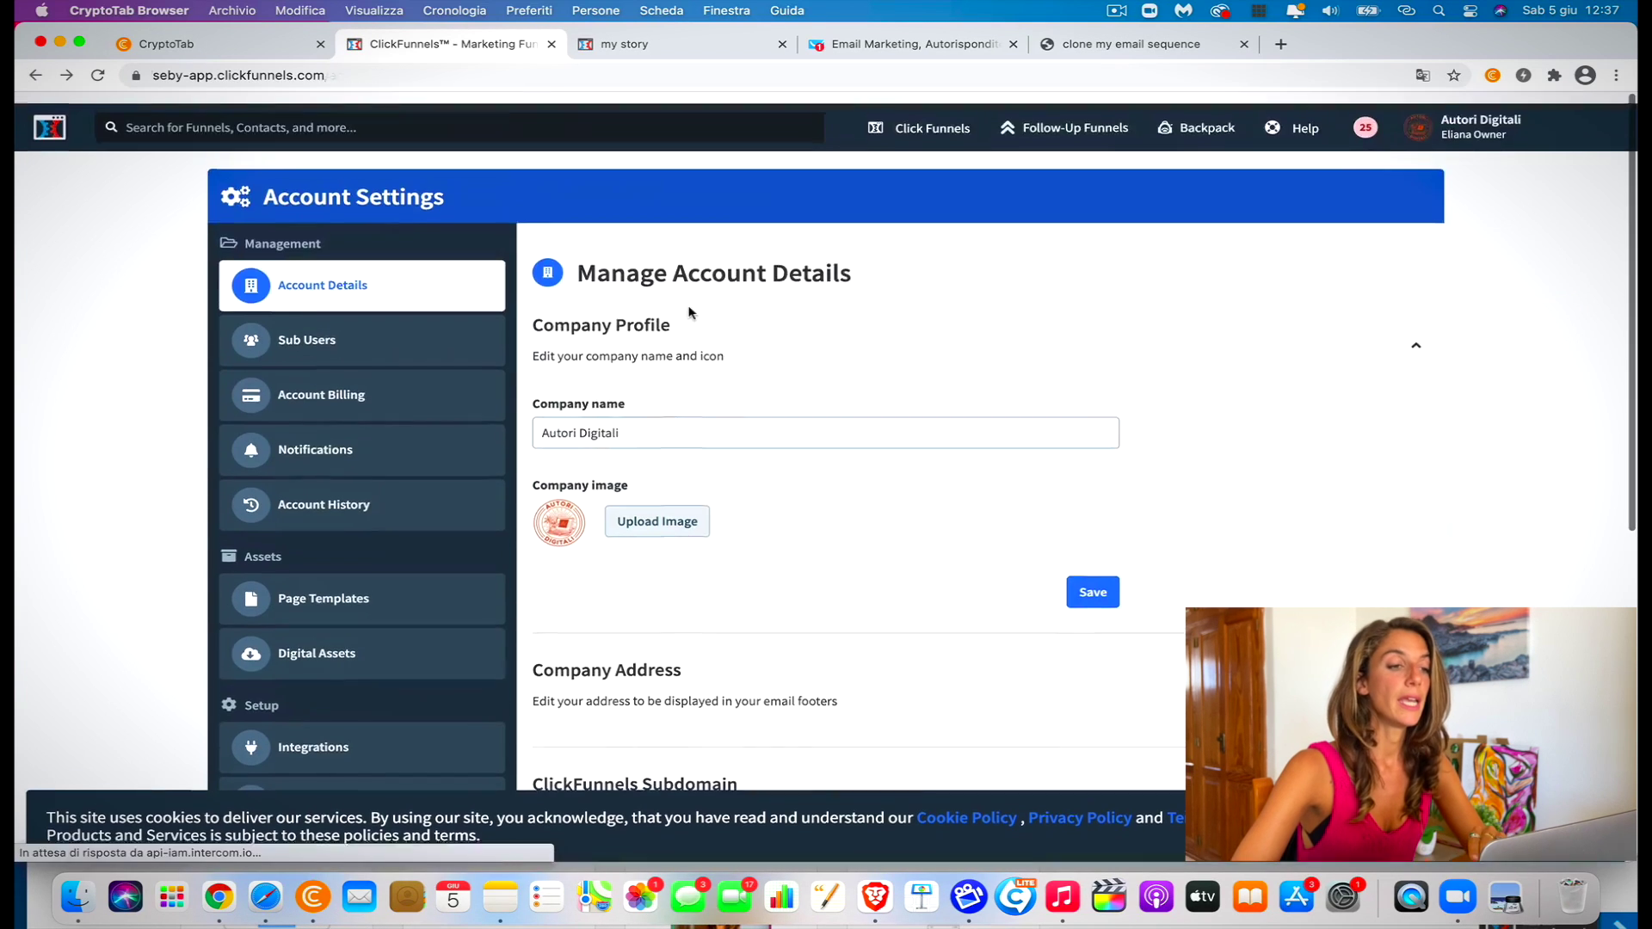
left_click(42, 129)
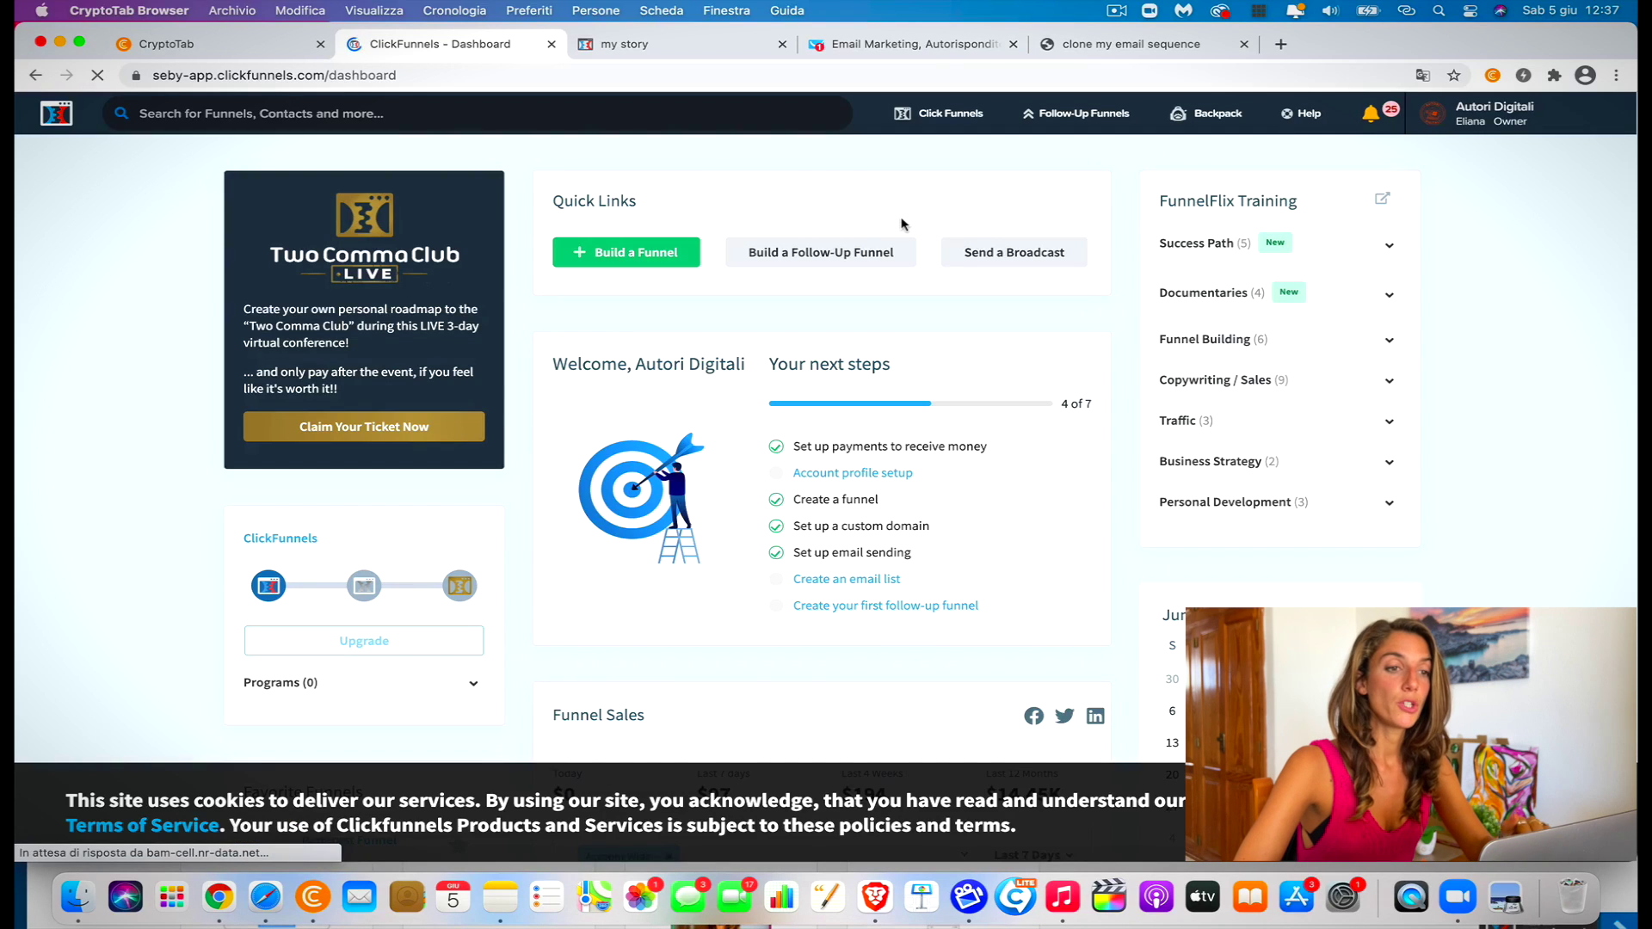
Open the account settings from the dashboard and go to the Domains page
mouse_move(967, 135)
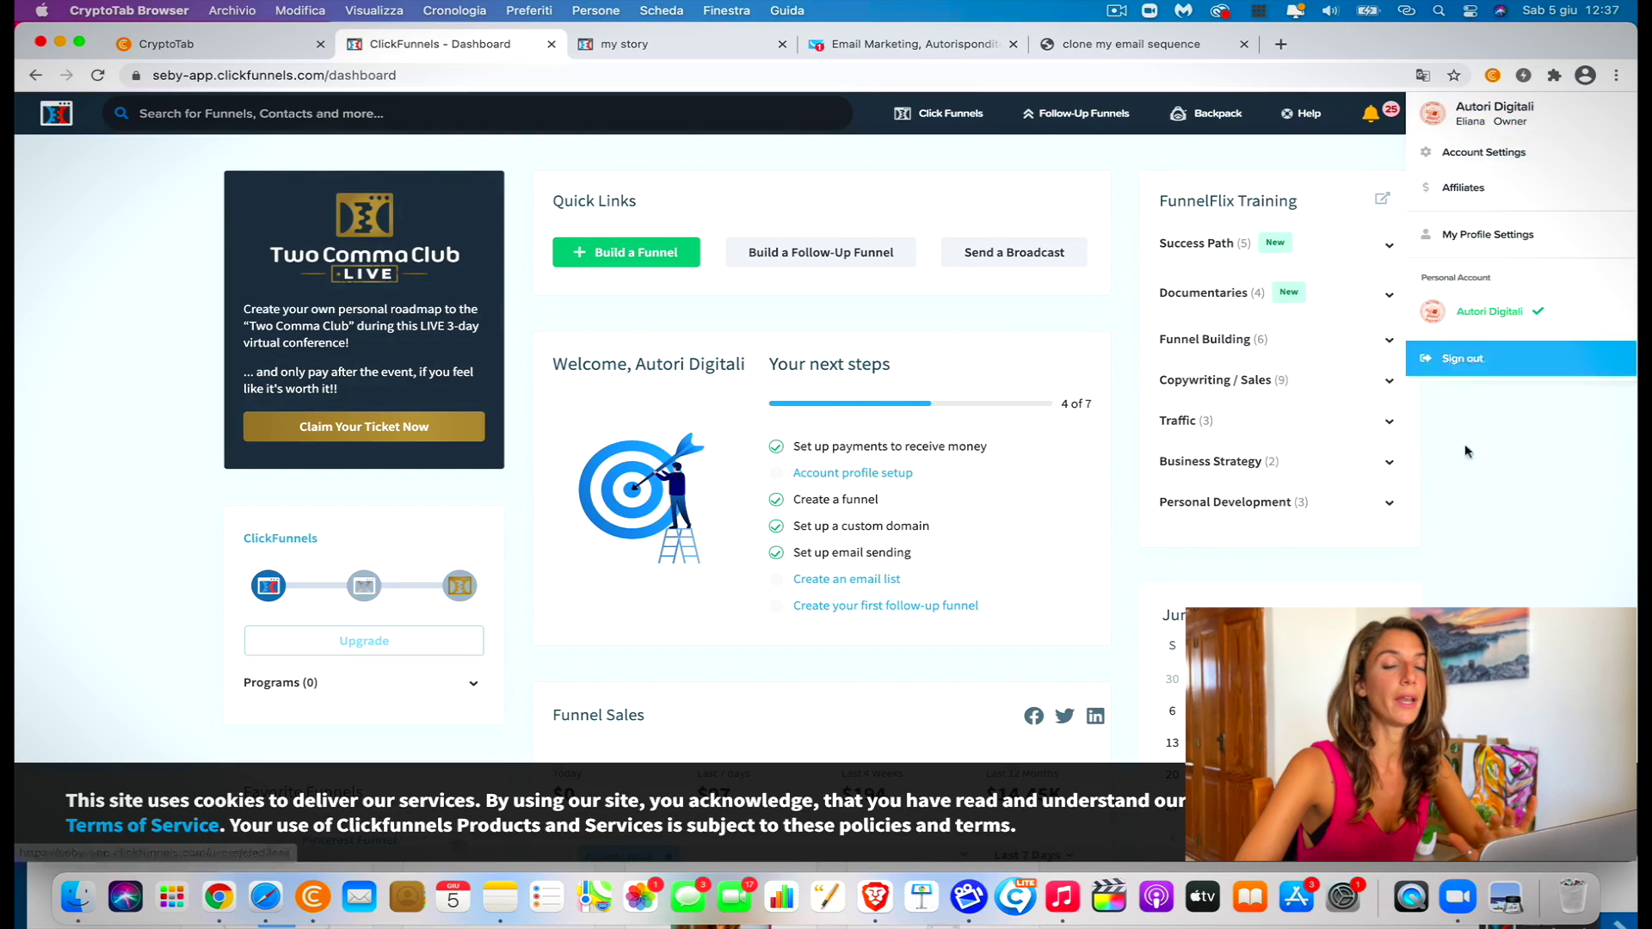
mouse_move(1506, 116)
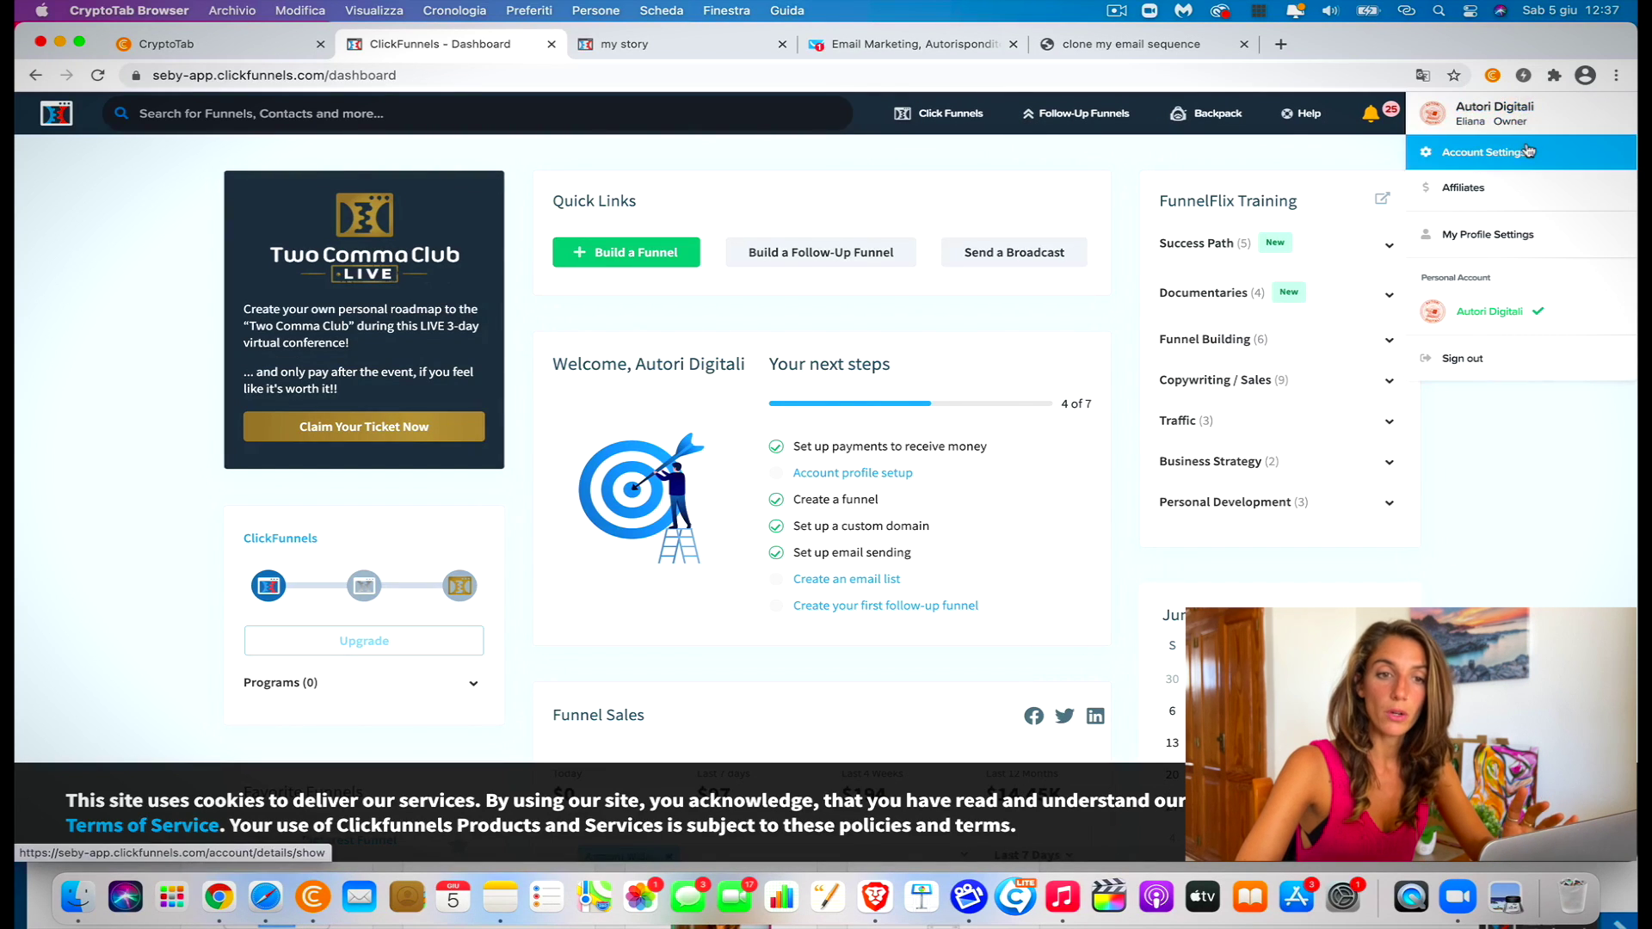
left_click(1482, 153)
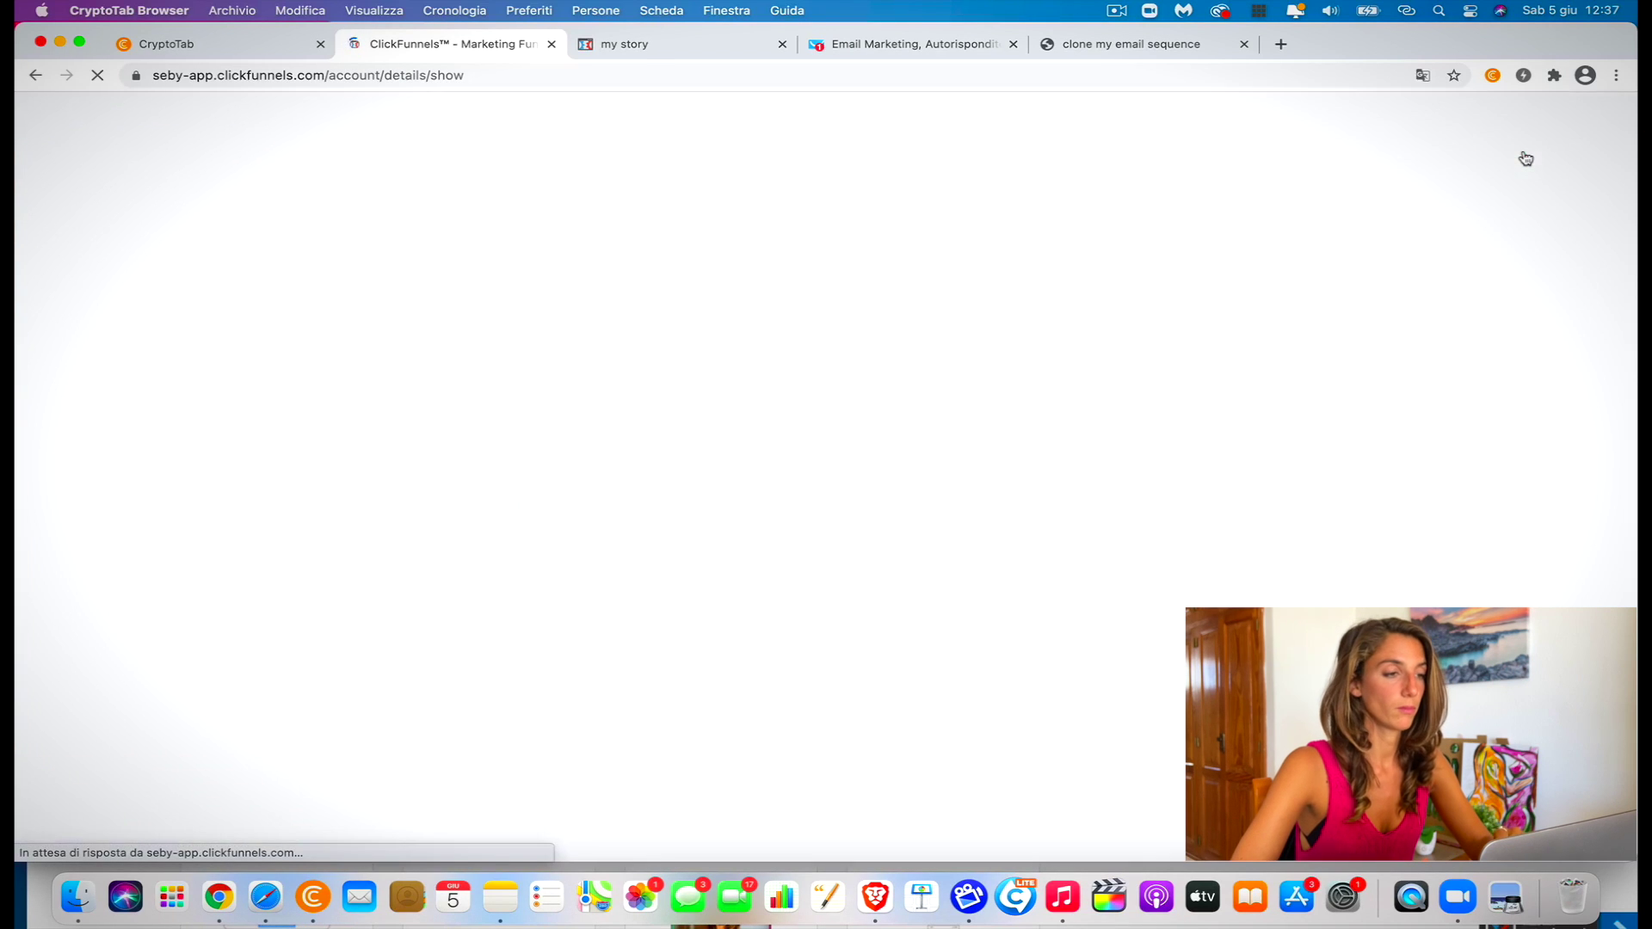
scroll(334, 559, "down", 1)
scroll(336, 560, "down", 5)
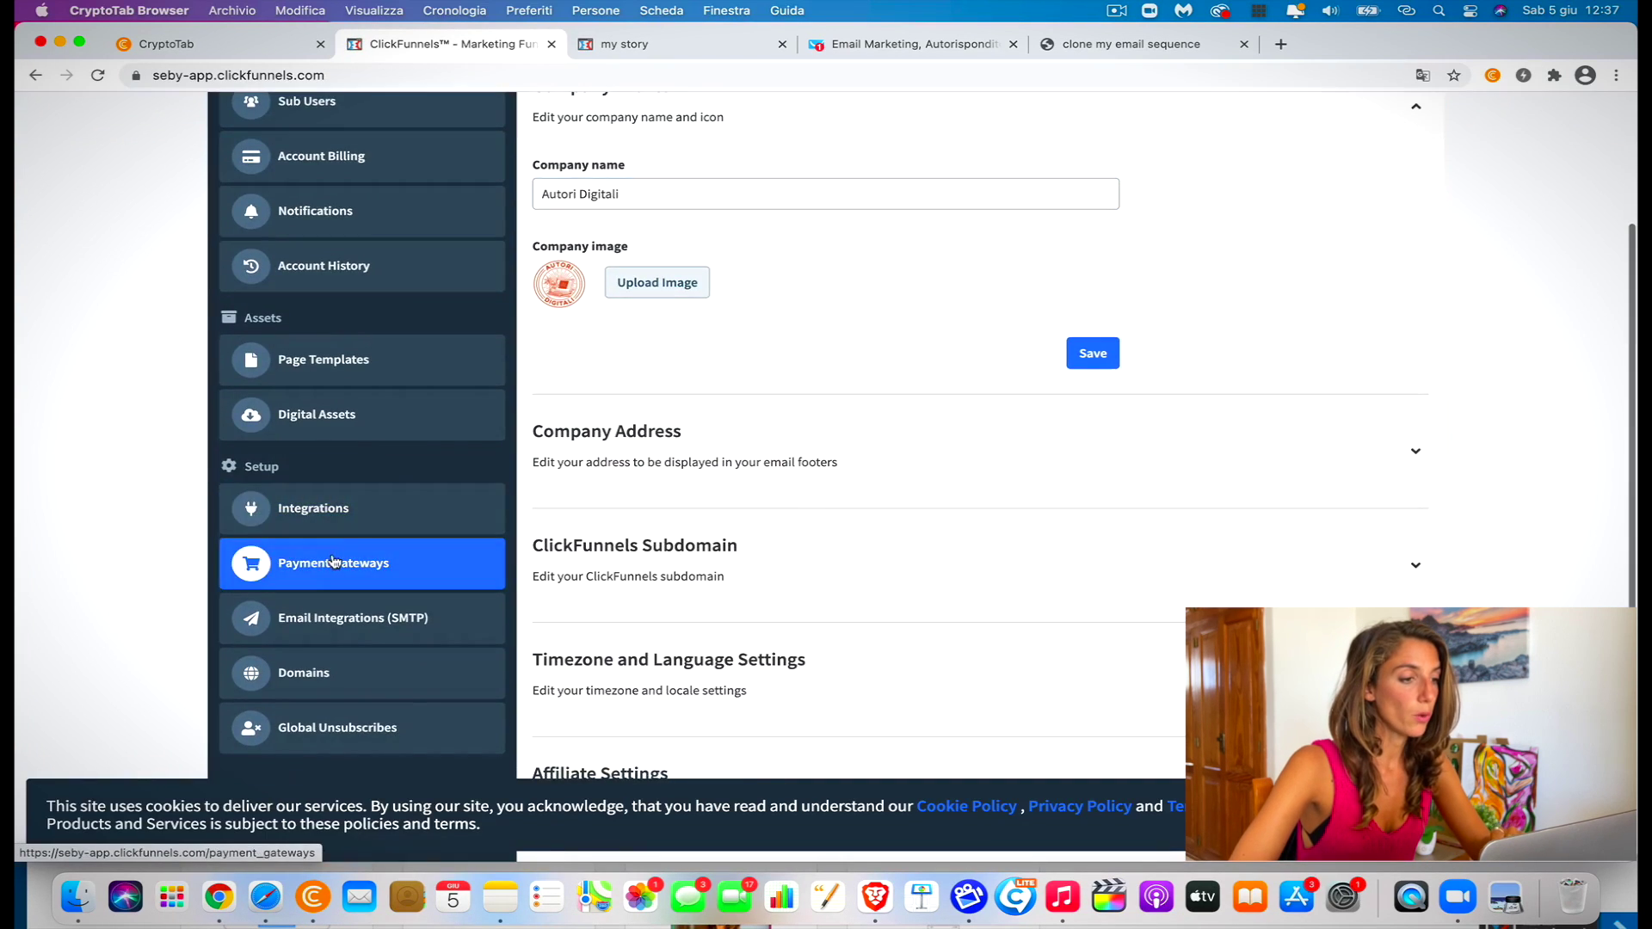
scroll(349, 627, "down", 3)
left_click(321, 561)
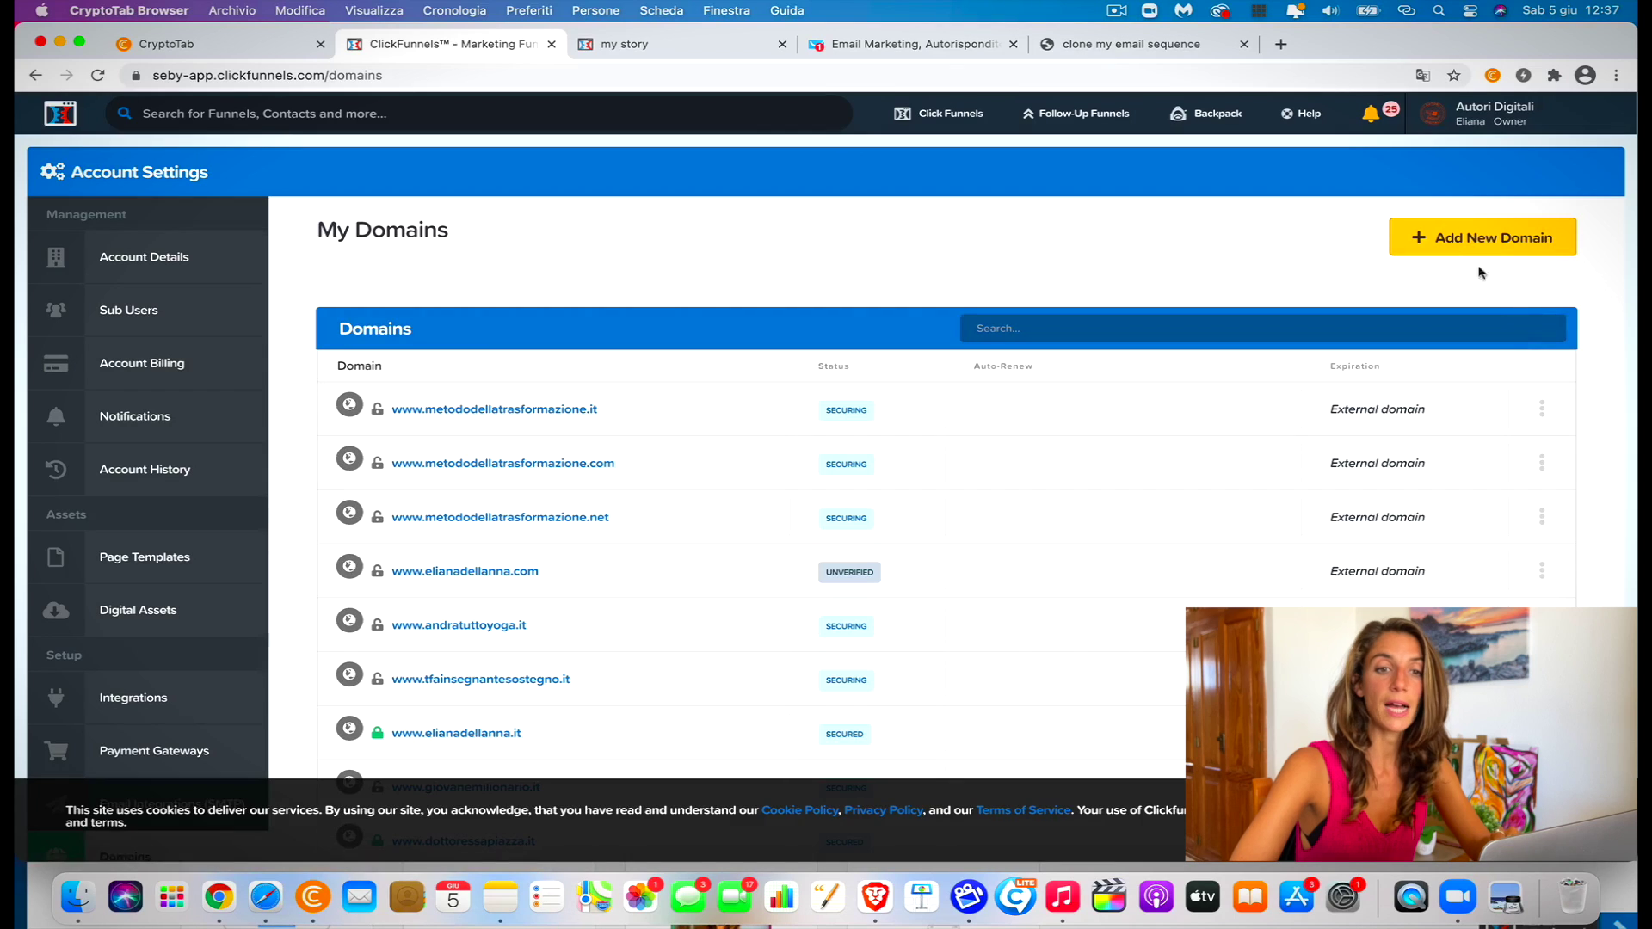
Start adding a new domain and choose to use an existing domain instead of registering one
left_click(1464, 249)
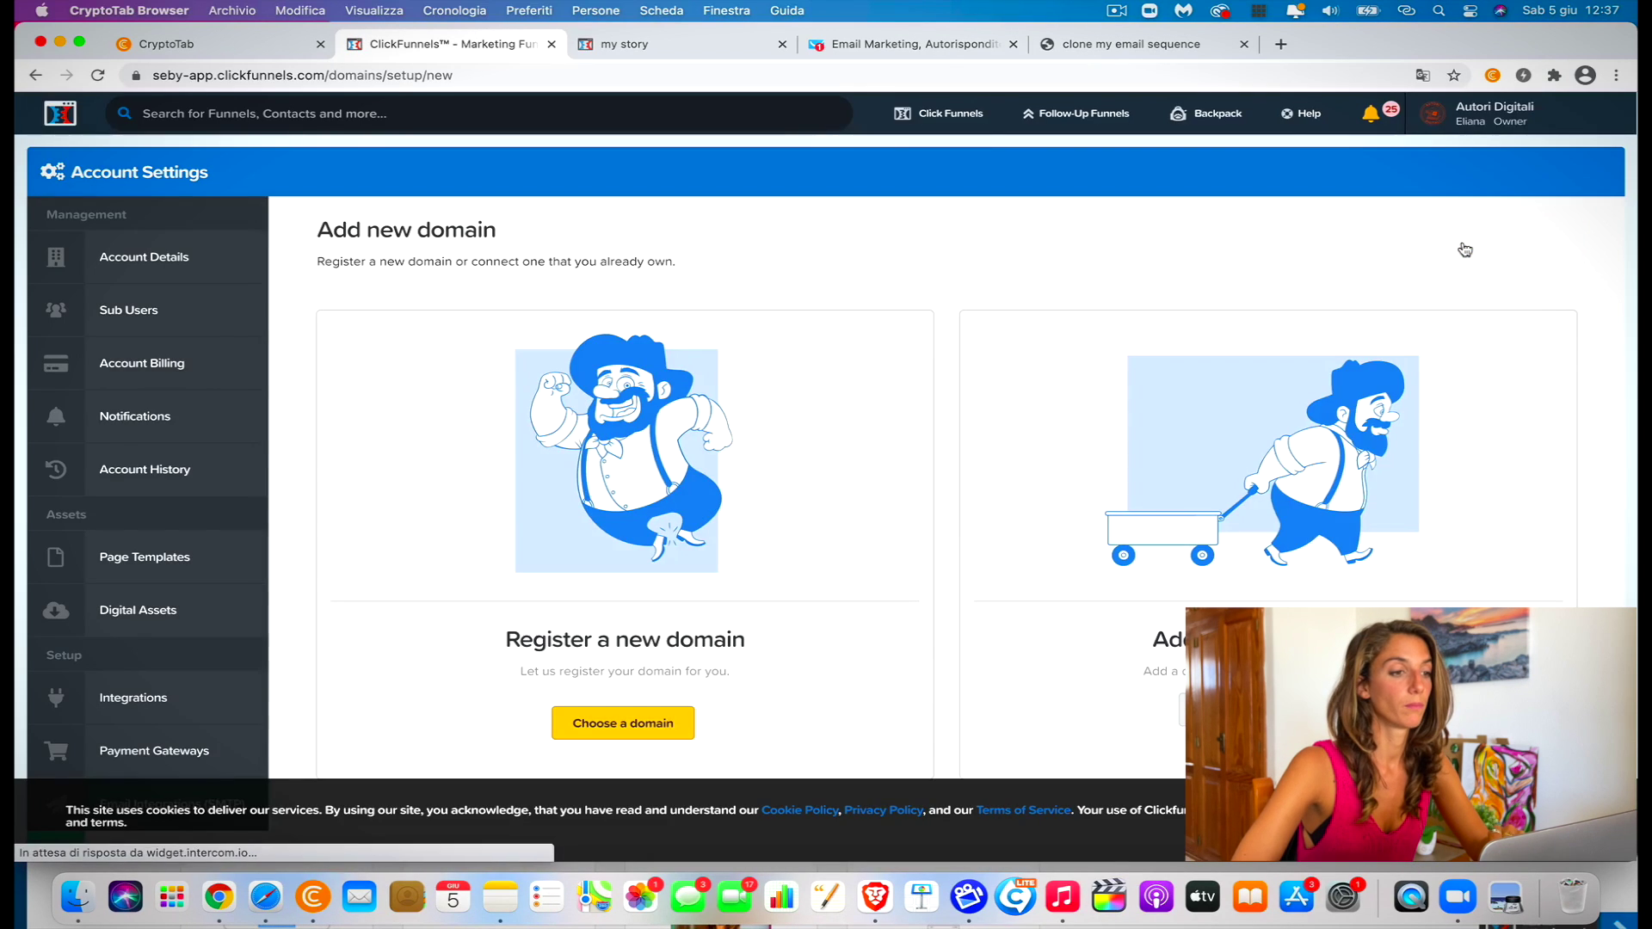
scroll(770, 509, "down", 3)
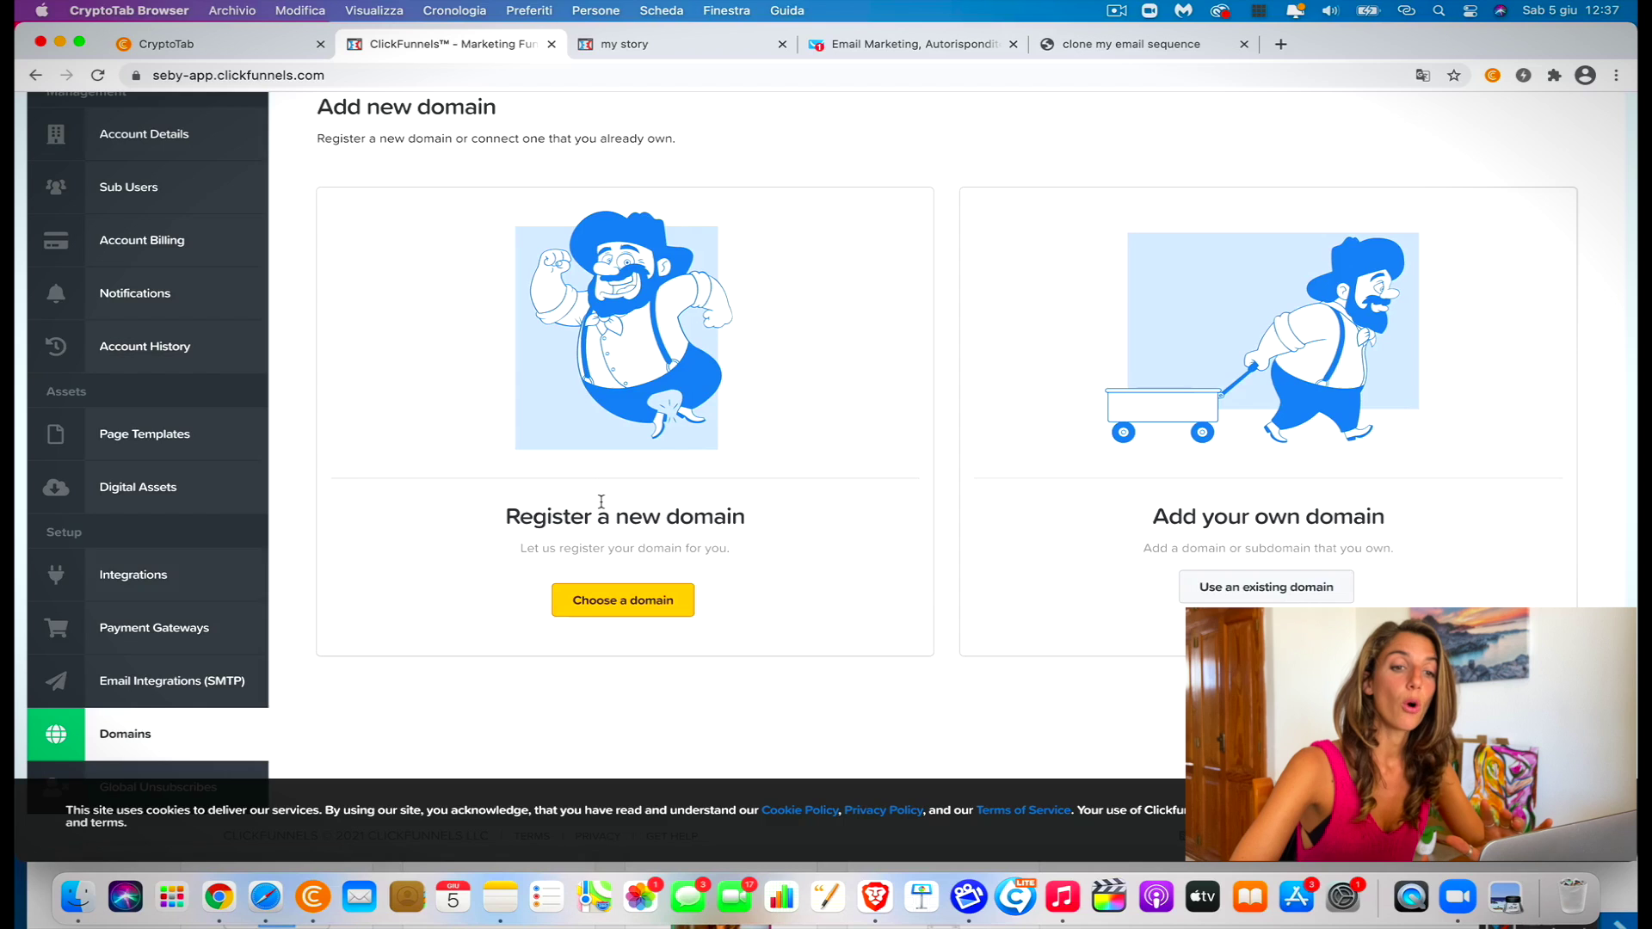
left_click(1278, 594)
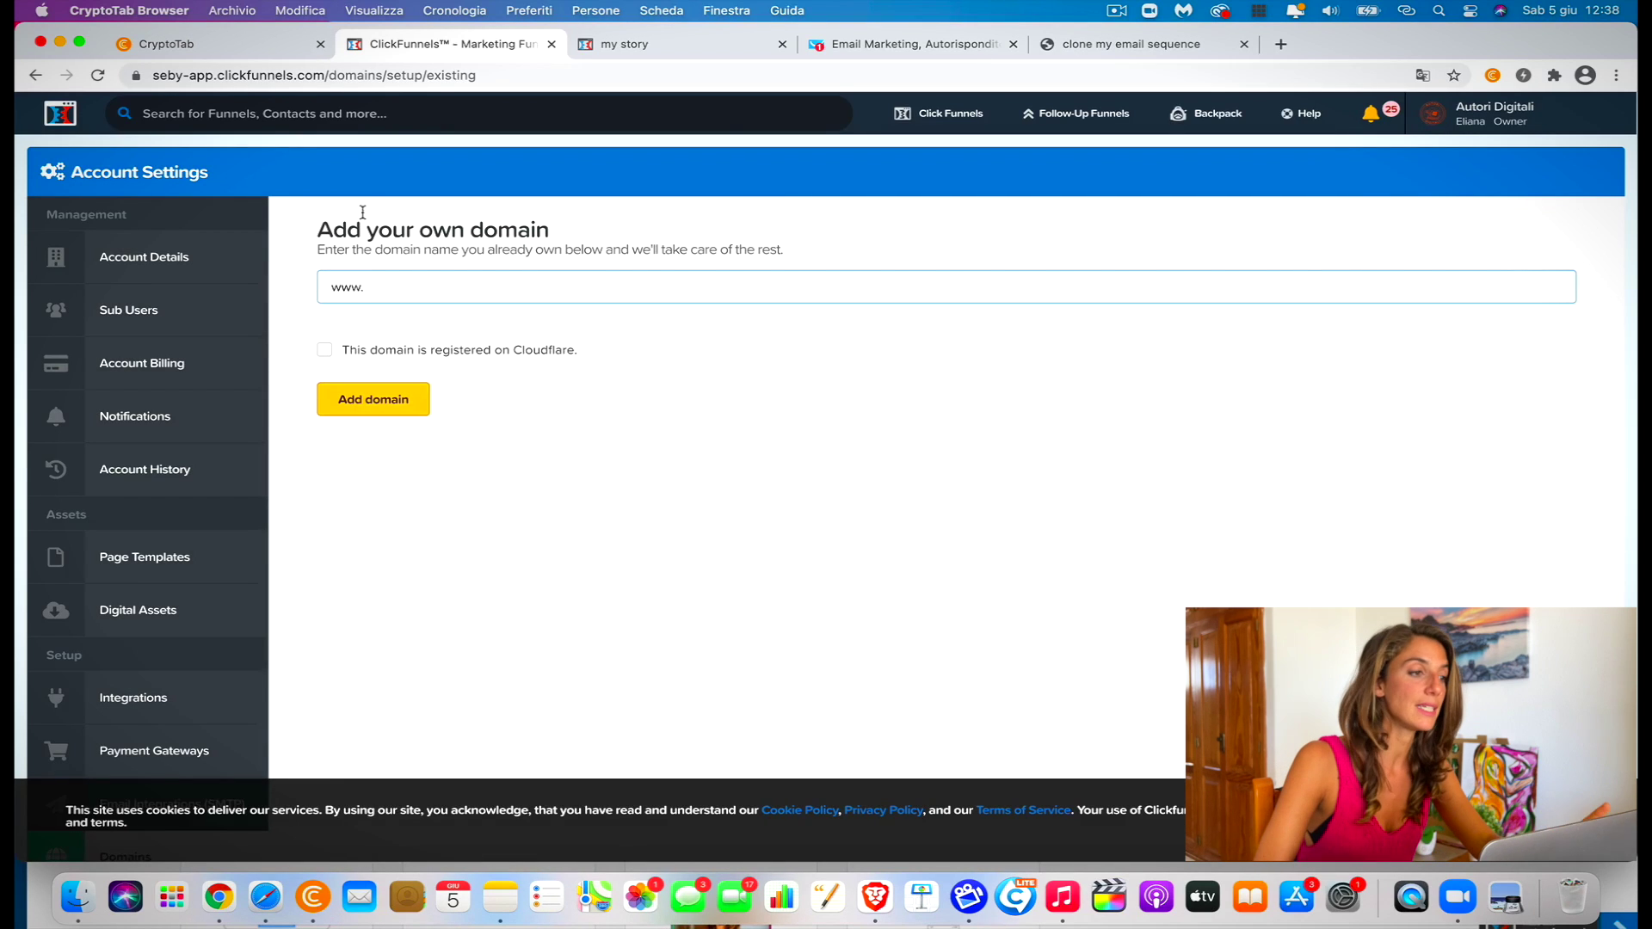
Leave the new domain form and open the settings of the "clone my funnel" funnel from the funnels list
left_click(35, 76)
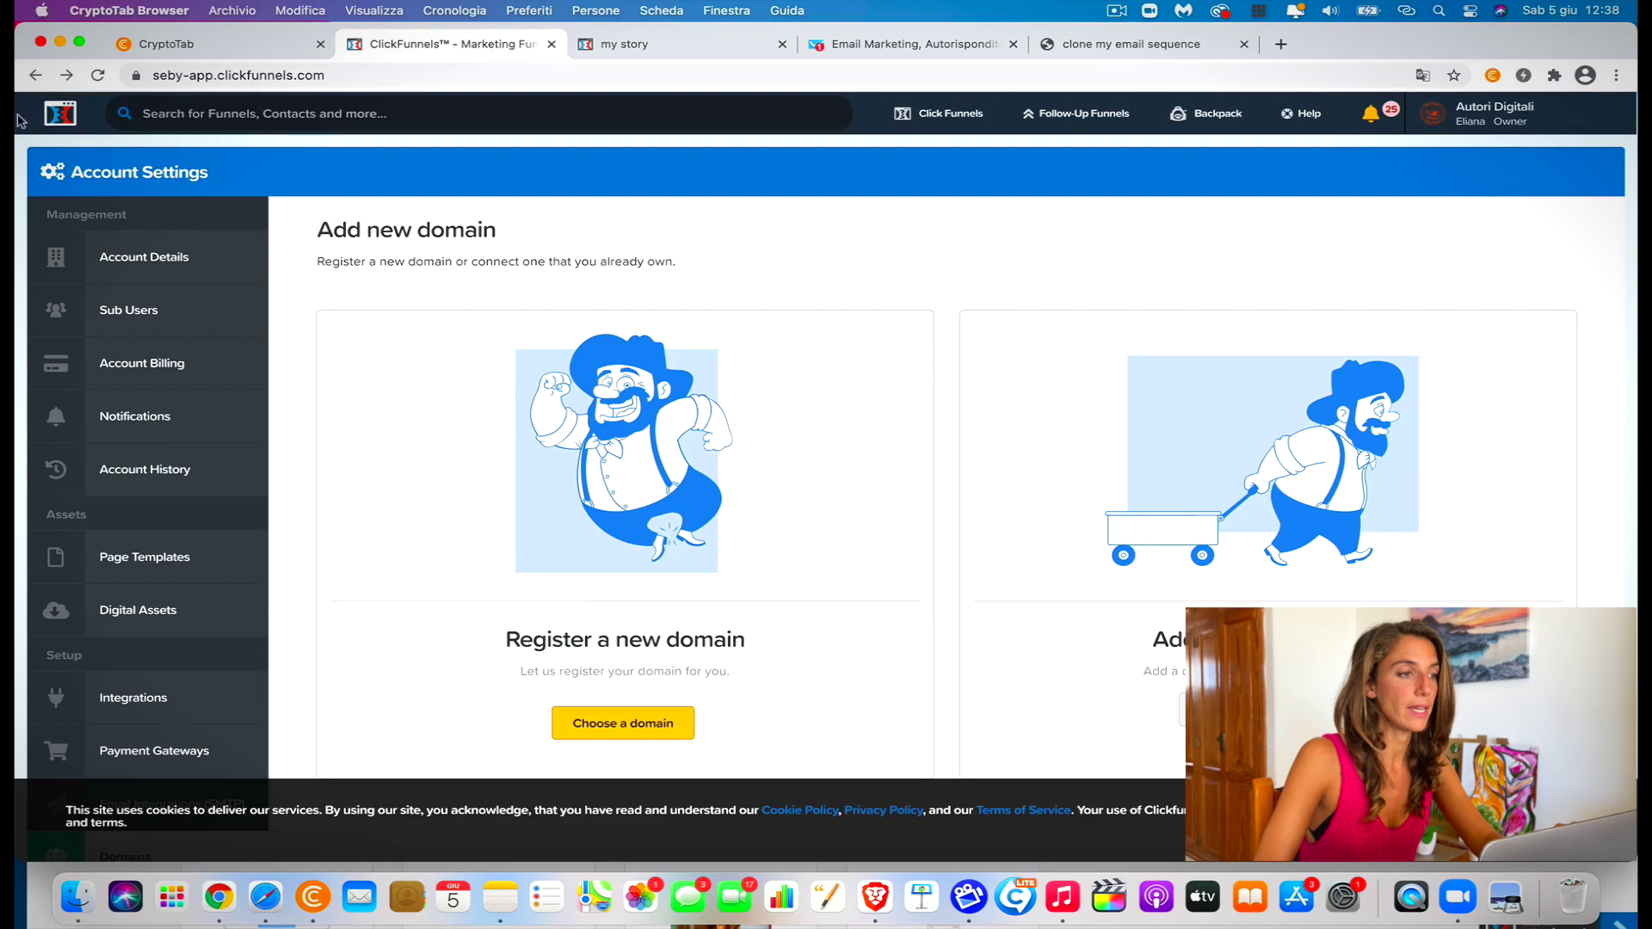
mouse_move(942, 117)
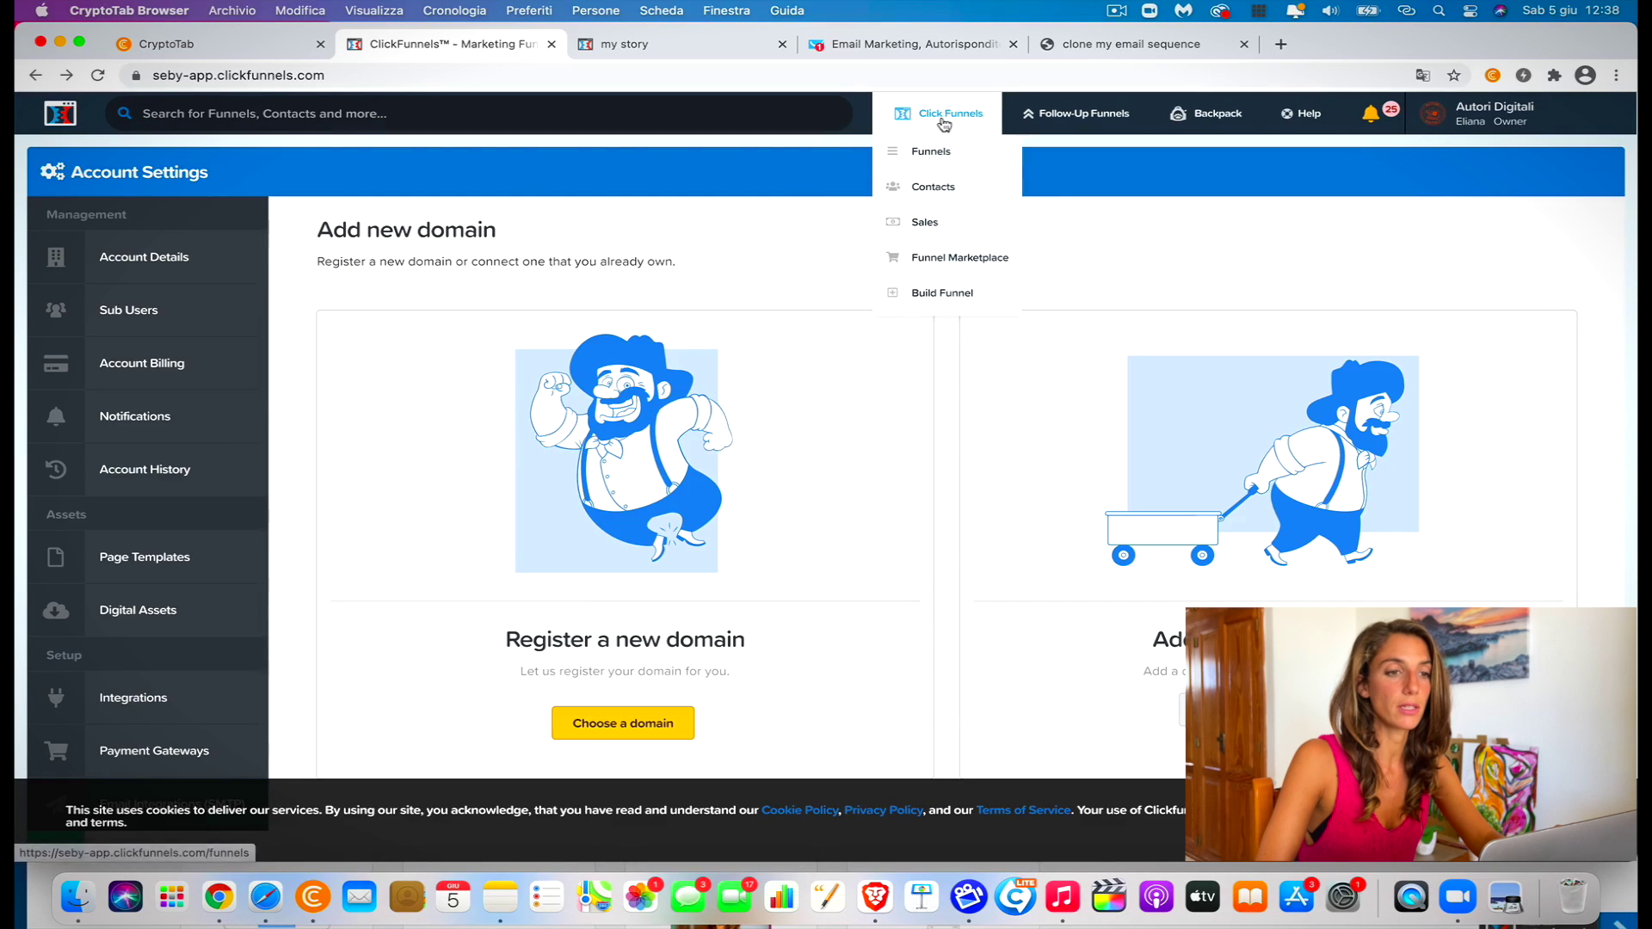
left_click(941, 155)
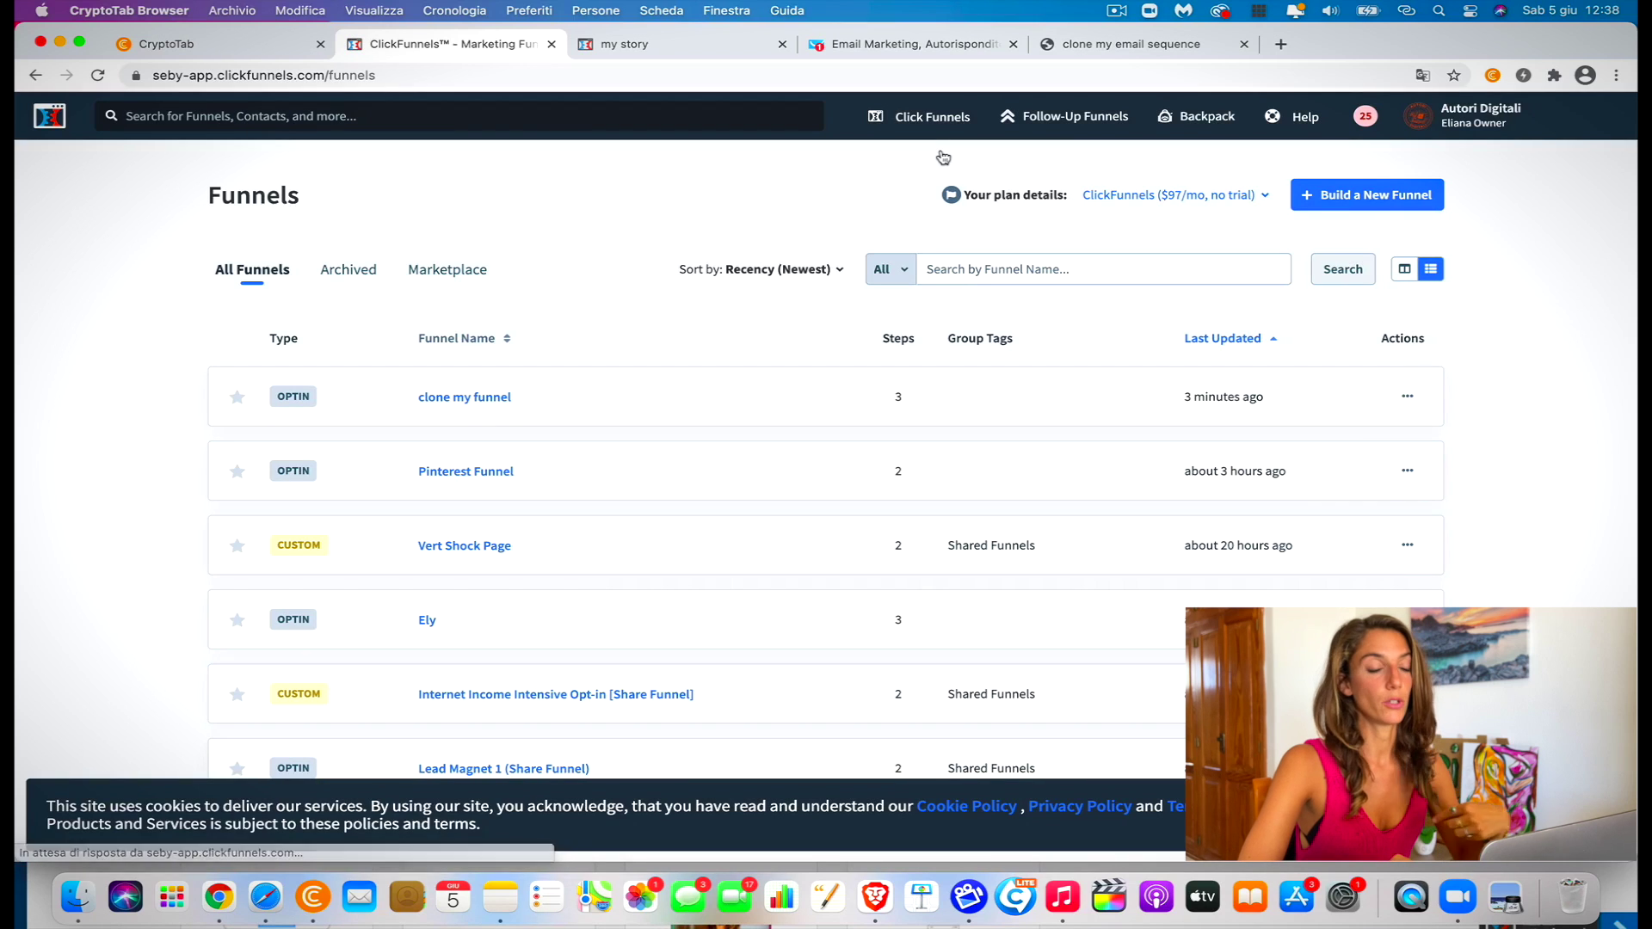
left_click(461, 405)
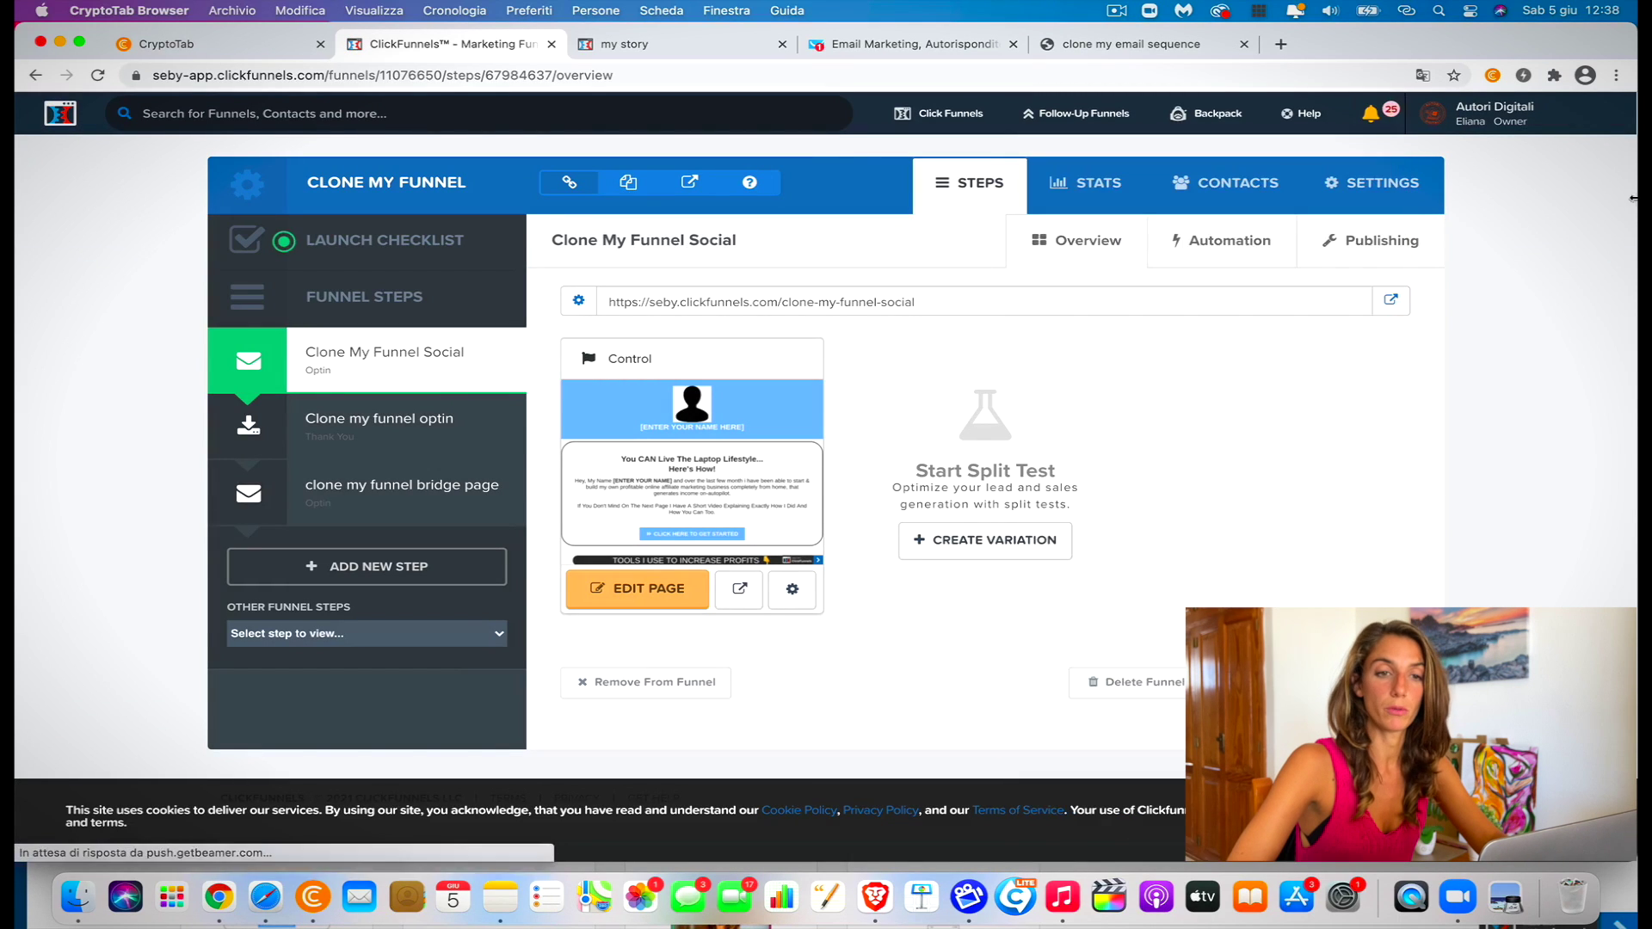
left_click(1336, 190)
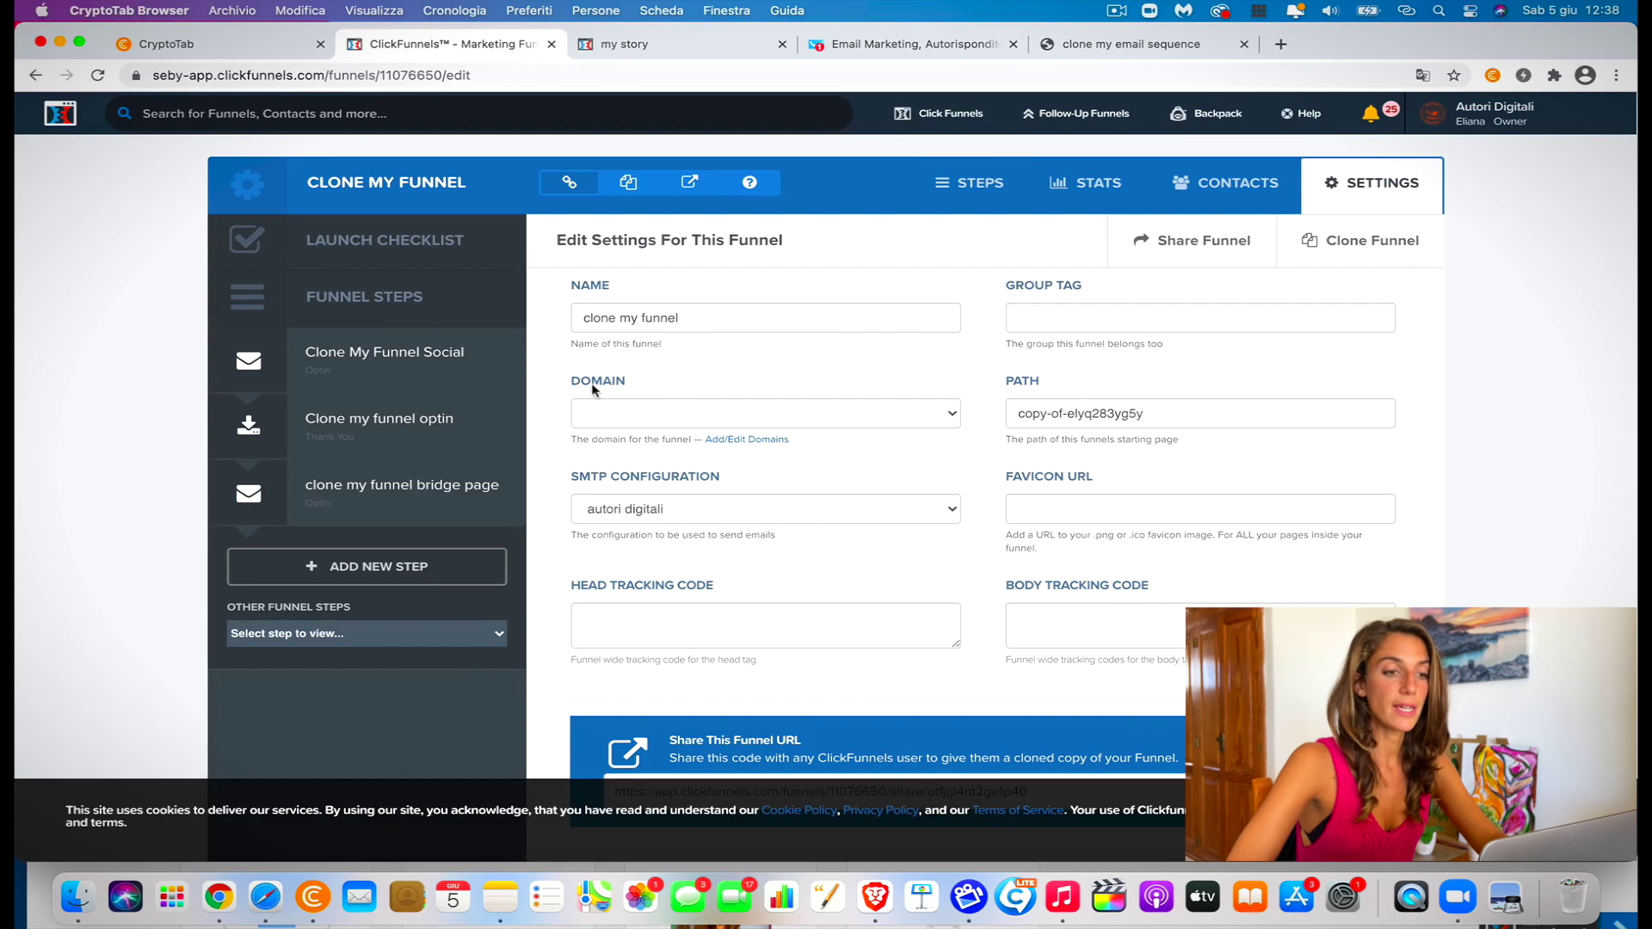
View the domains available for the funnel and locate the option to save and update its settings
left_click(953, 414)
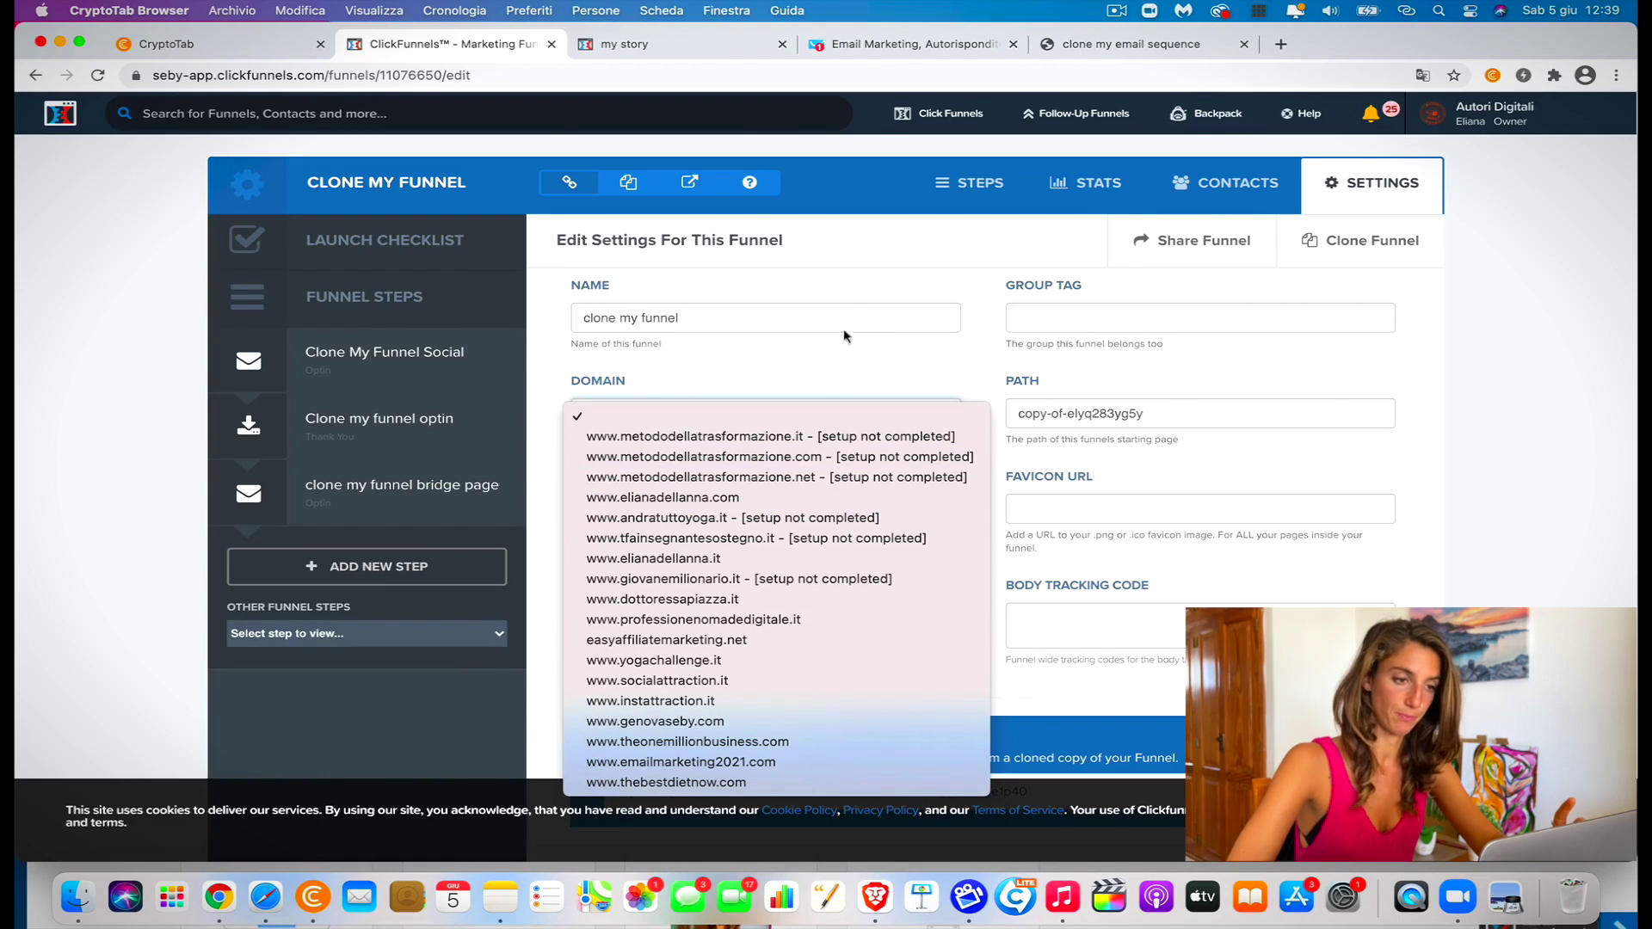
left_click(828, 370)
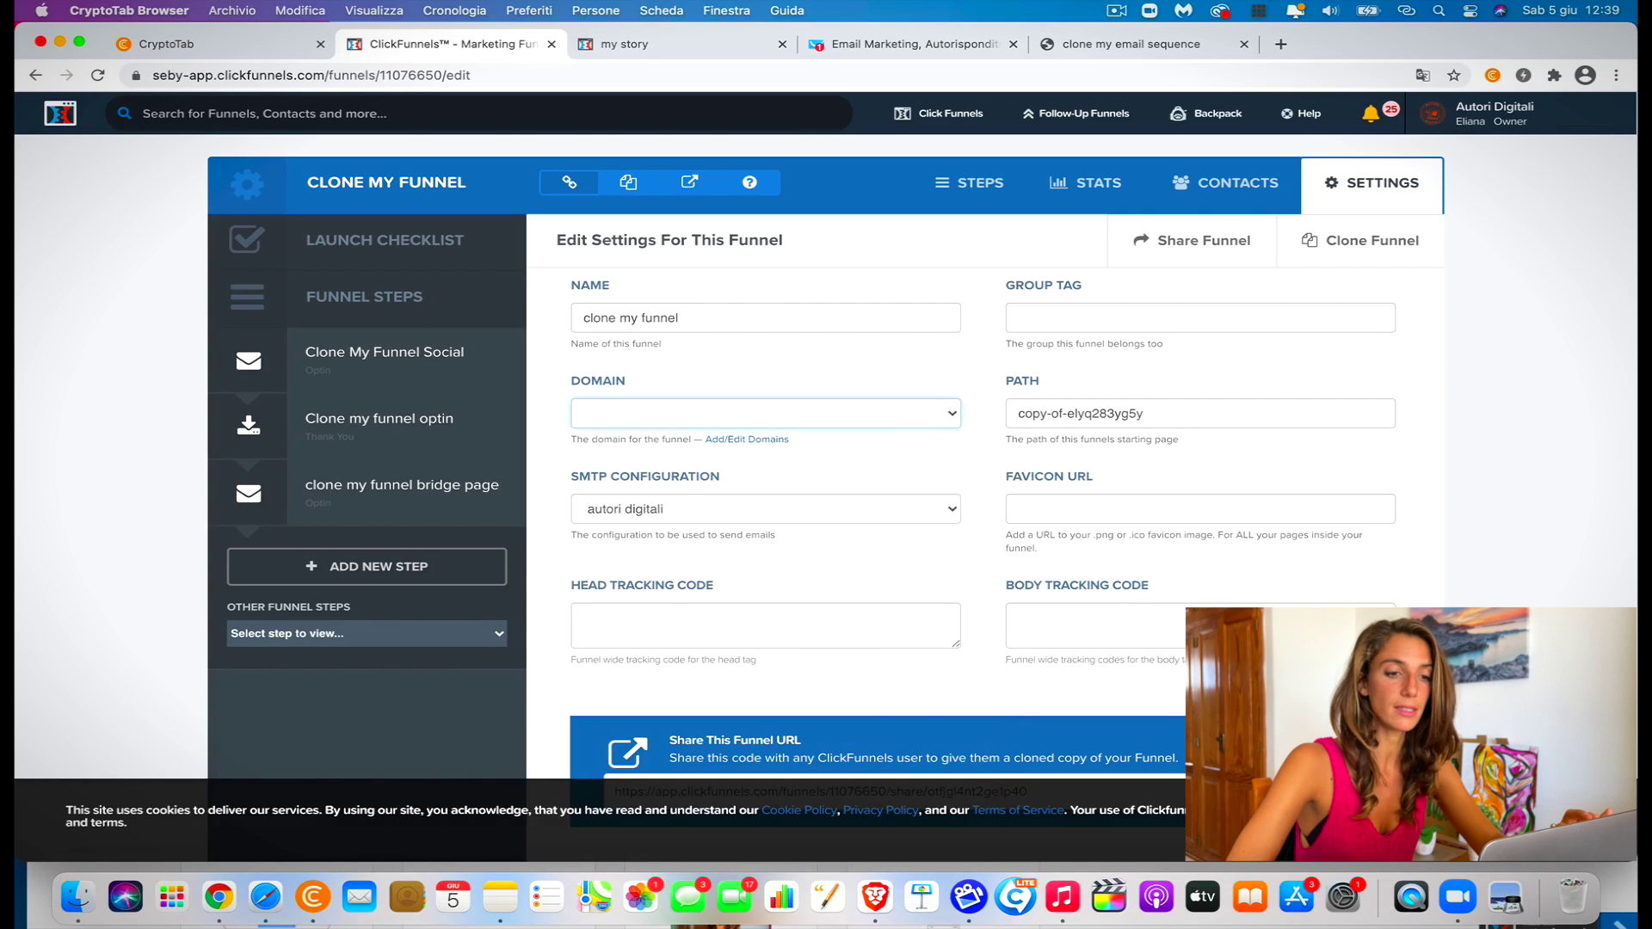
scroll(828, 370, "down", 3)
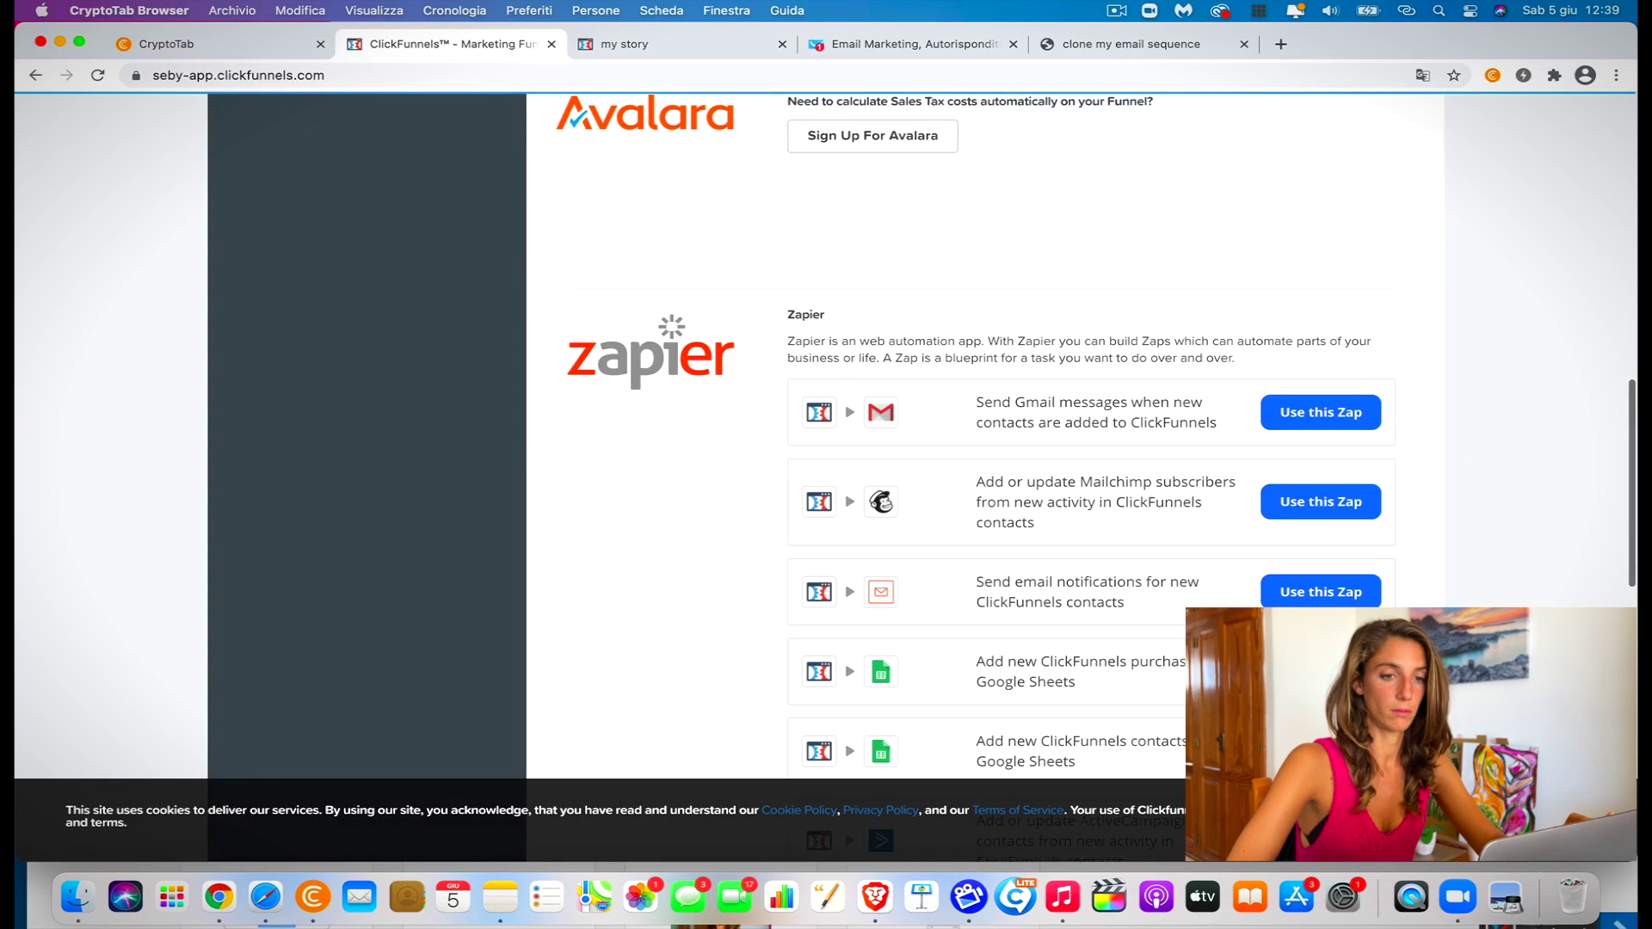
scroll(1091, 431, "down", 6)
scroll(1225, 663, "down", 6)
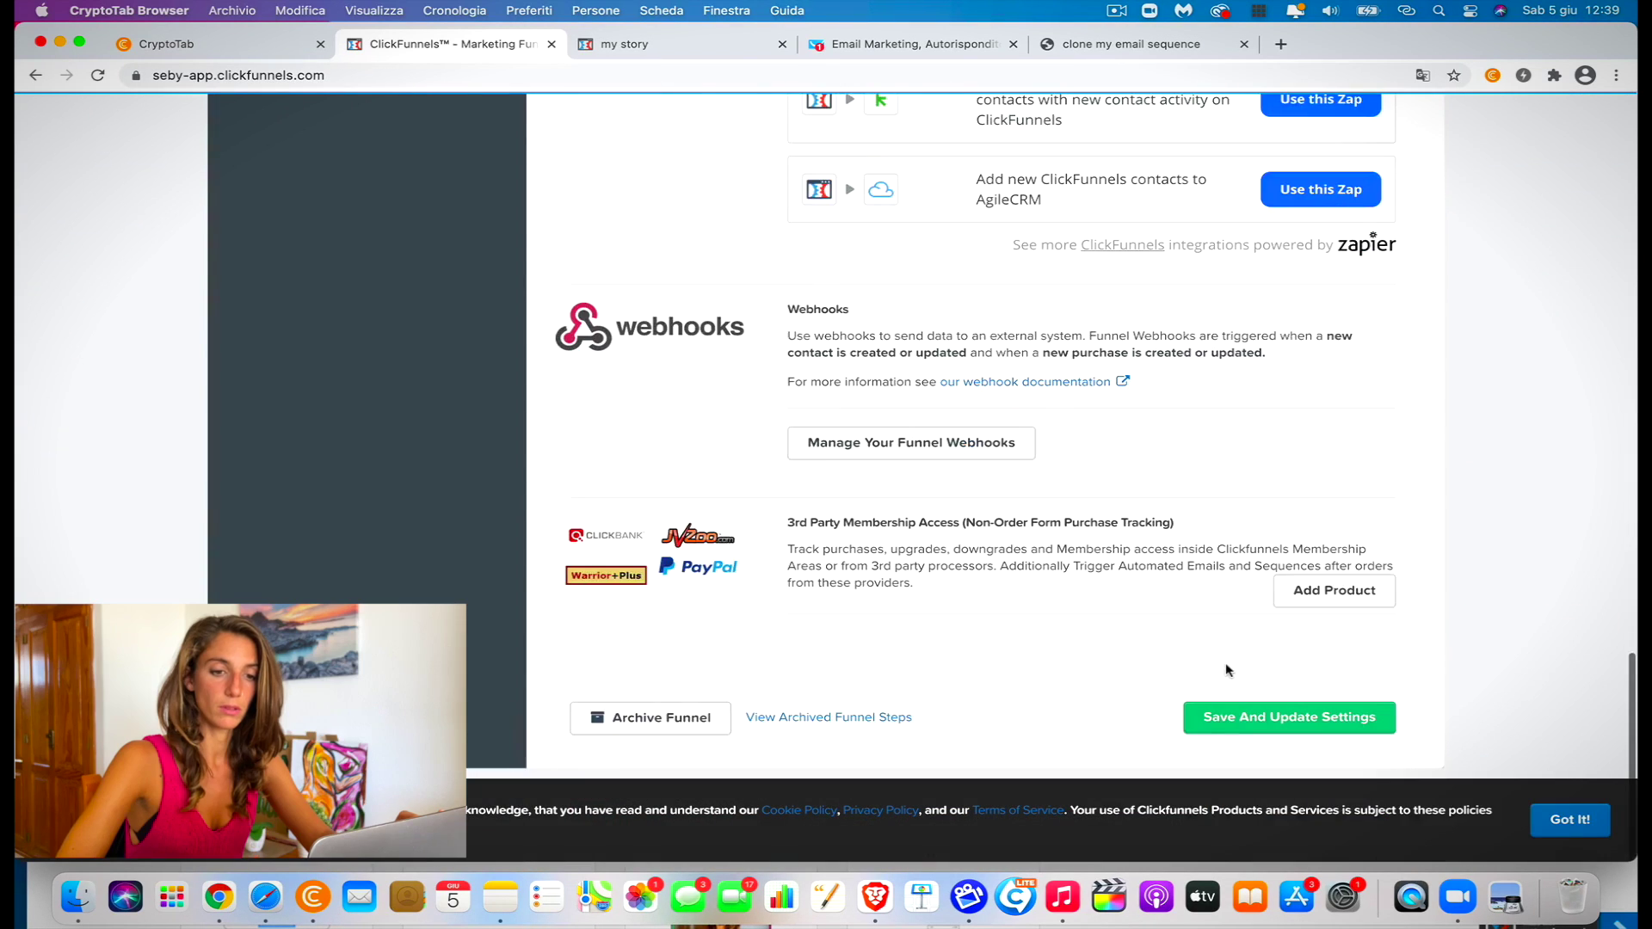
left_click(1284, 732)
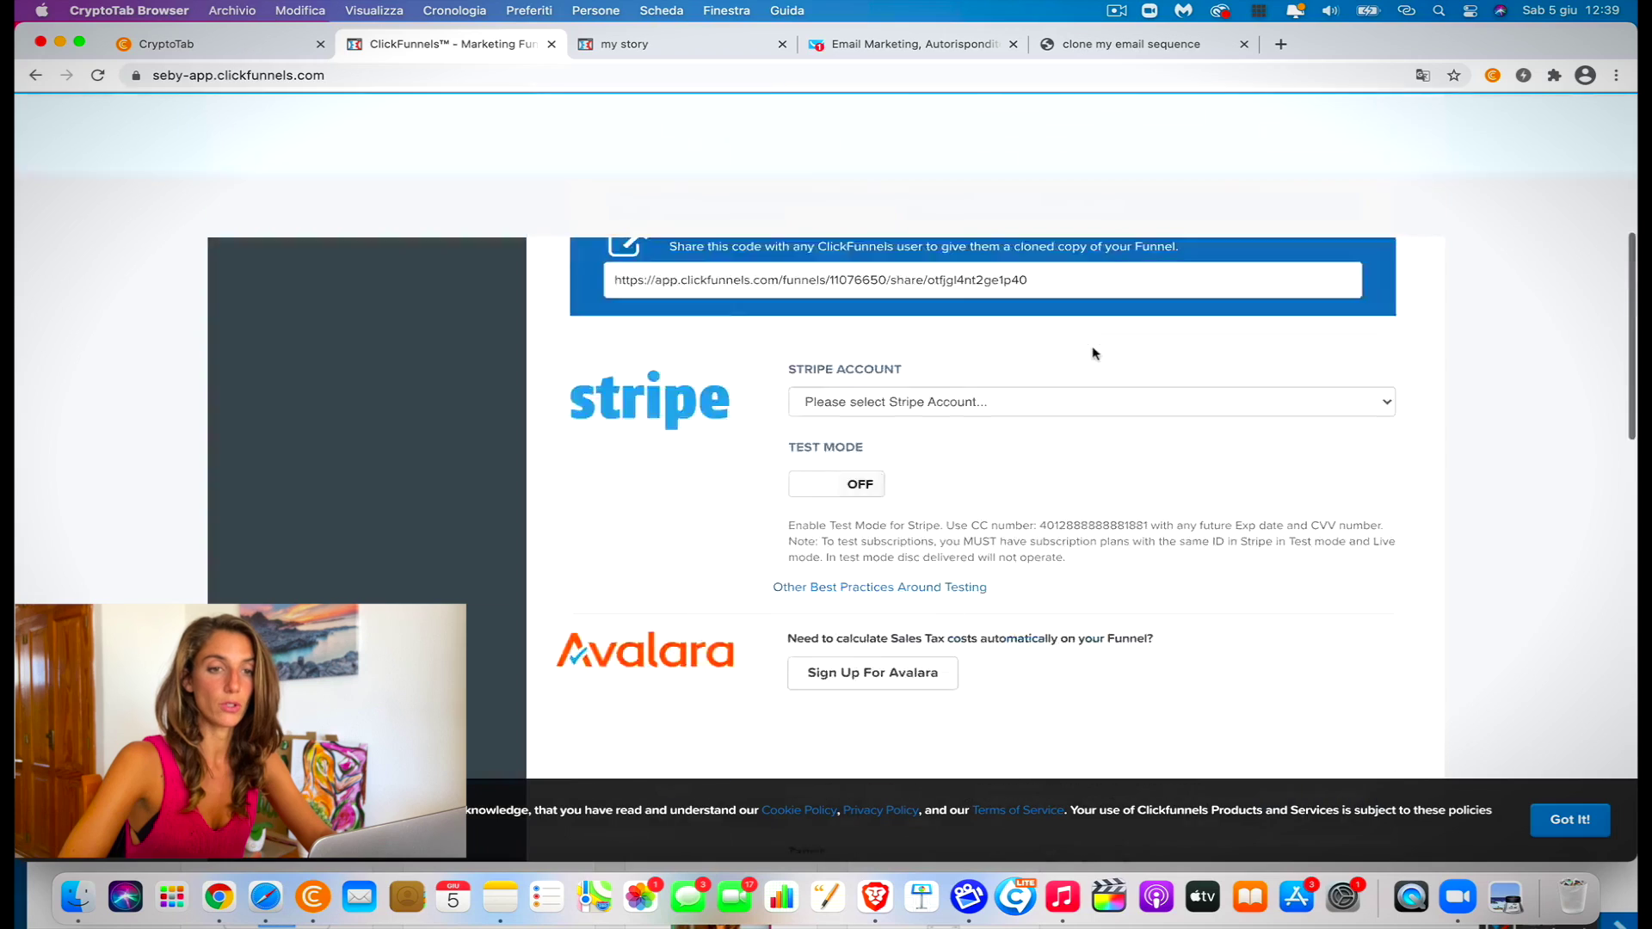
scroll(1092, 348, "down", 15)
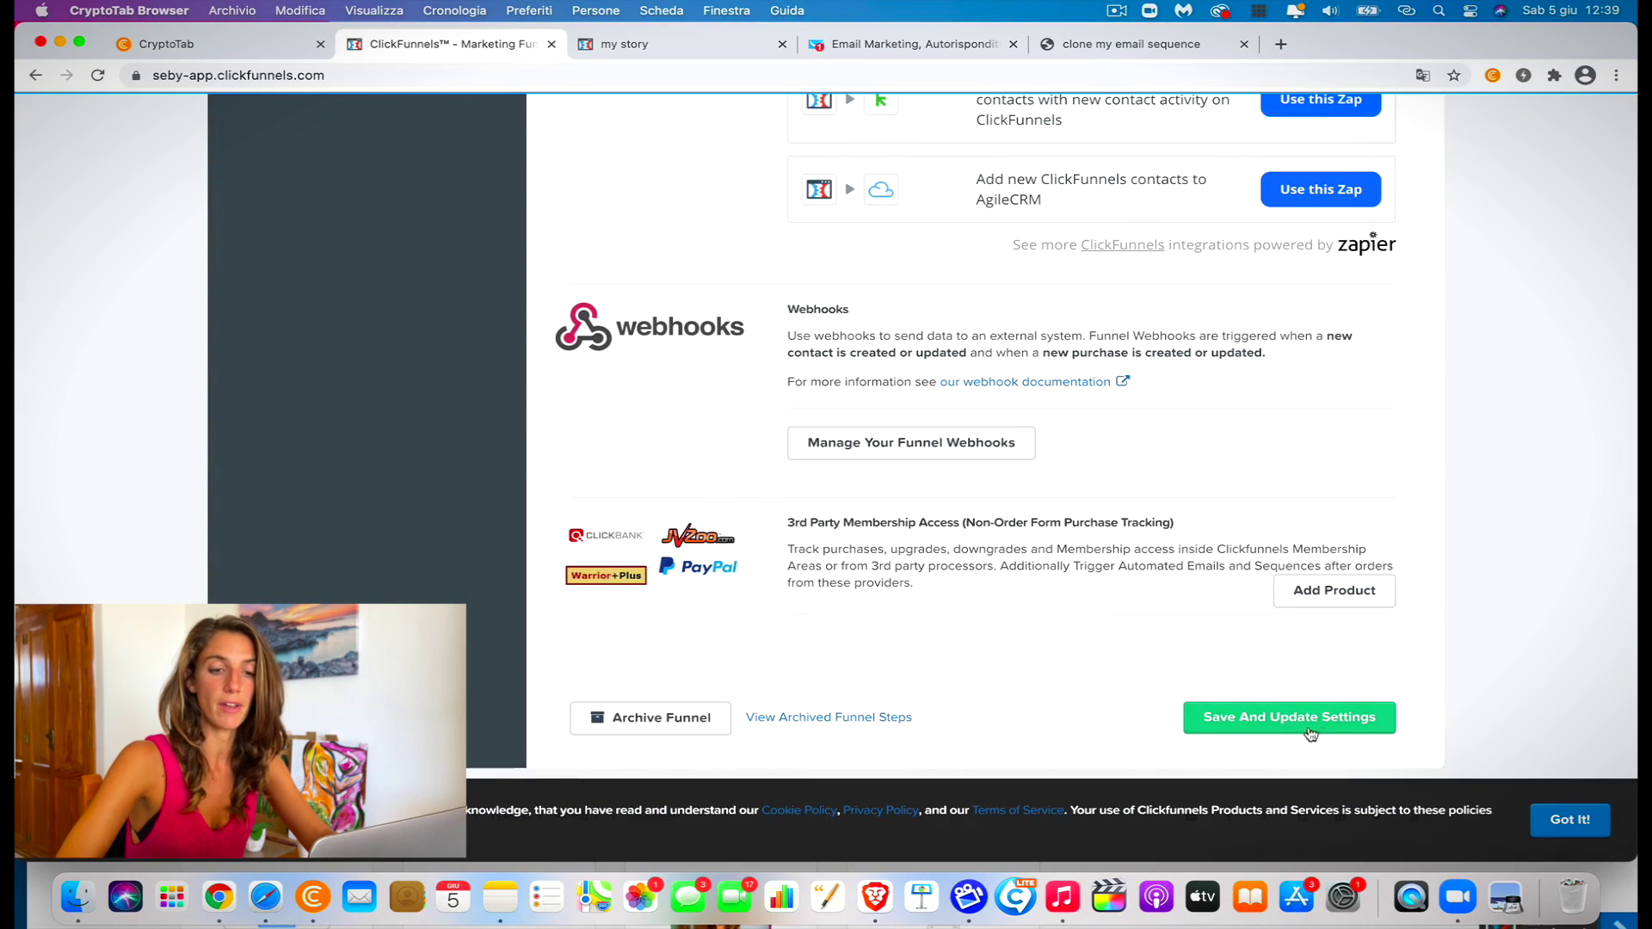
left_click(1273, 717)
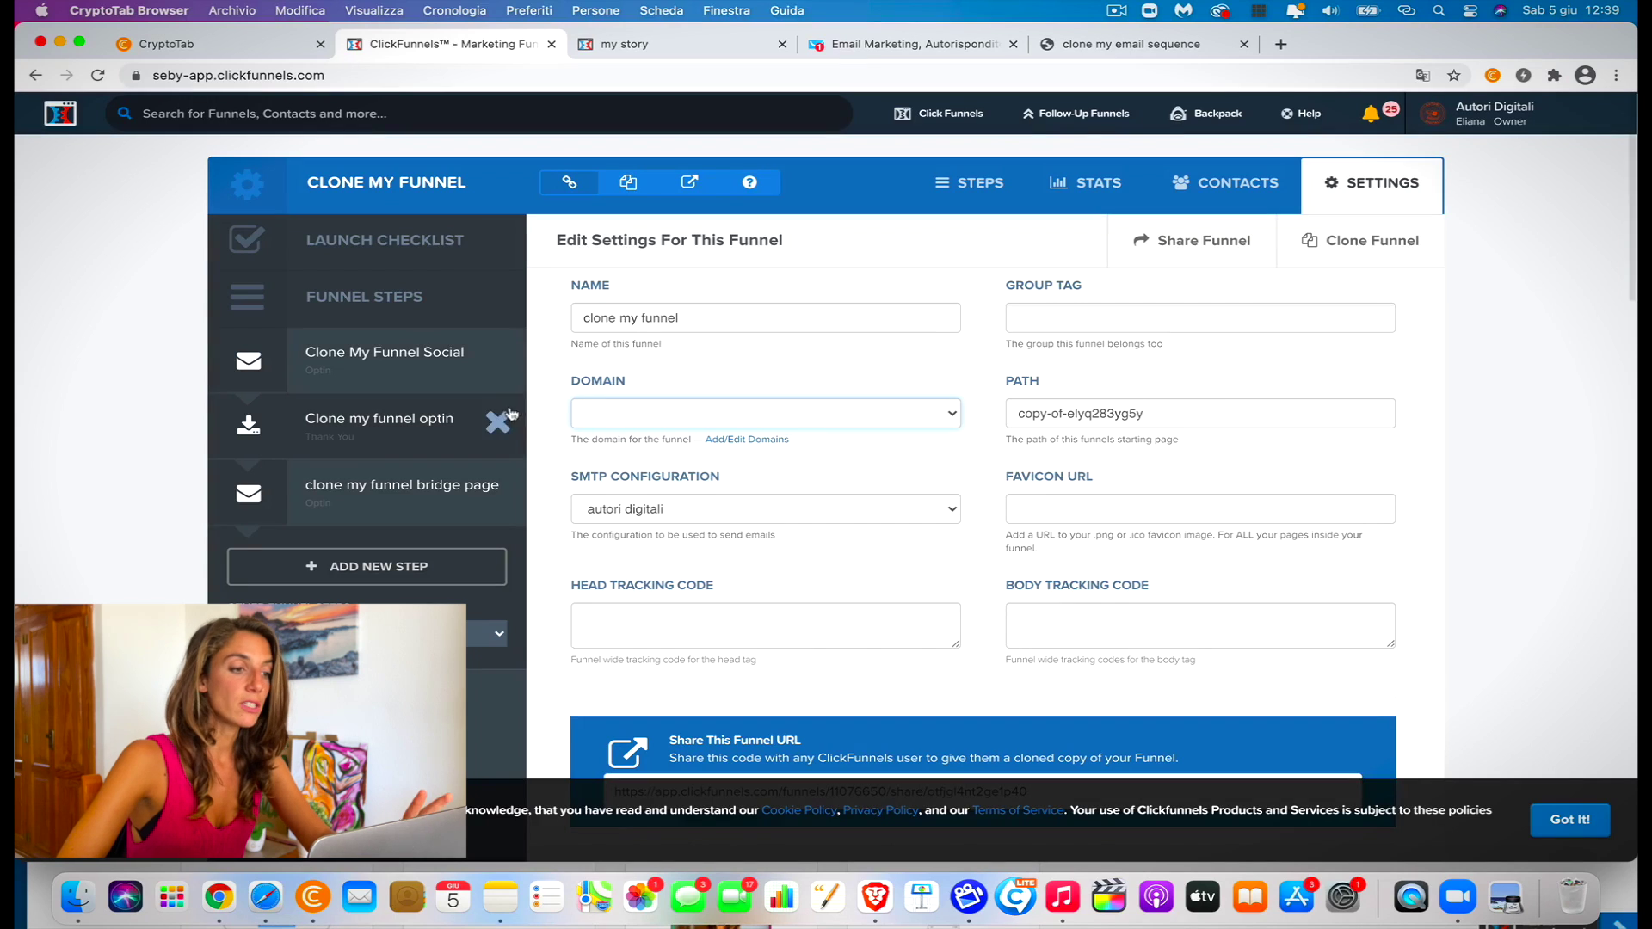
Open the live page of the Clone My Funnel Social step to view its web address, and close it
left_click(419, 372)
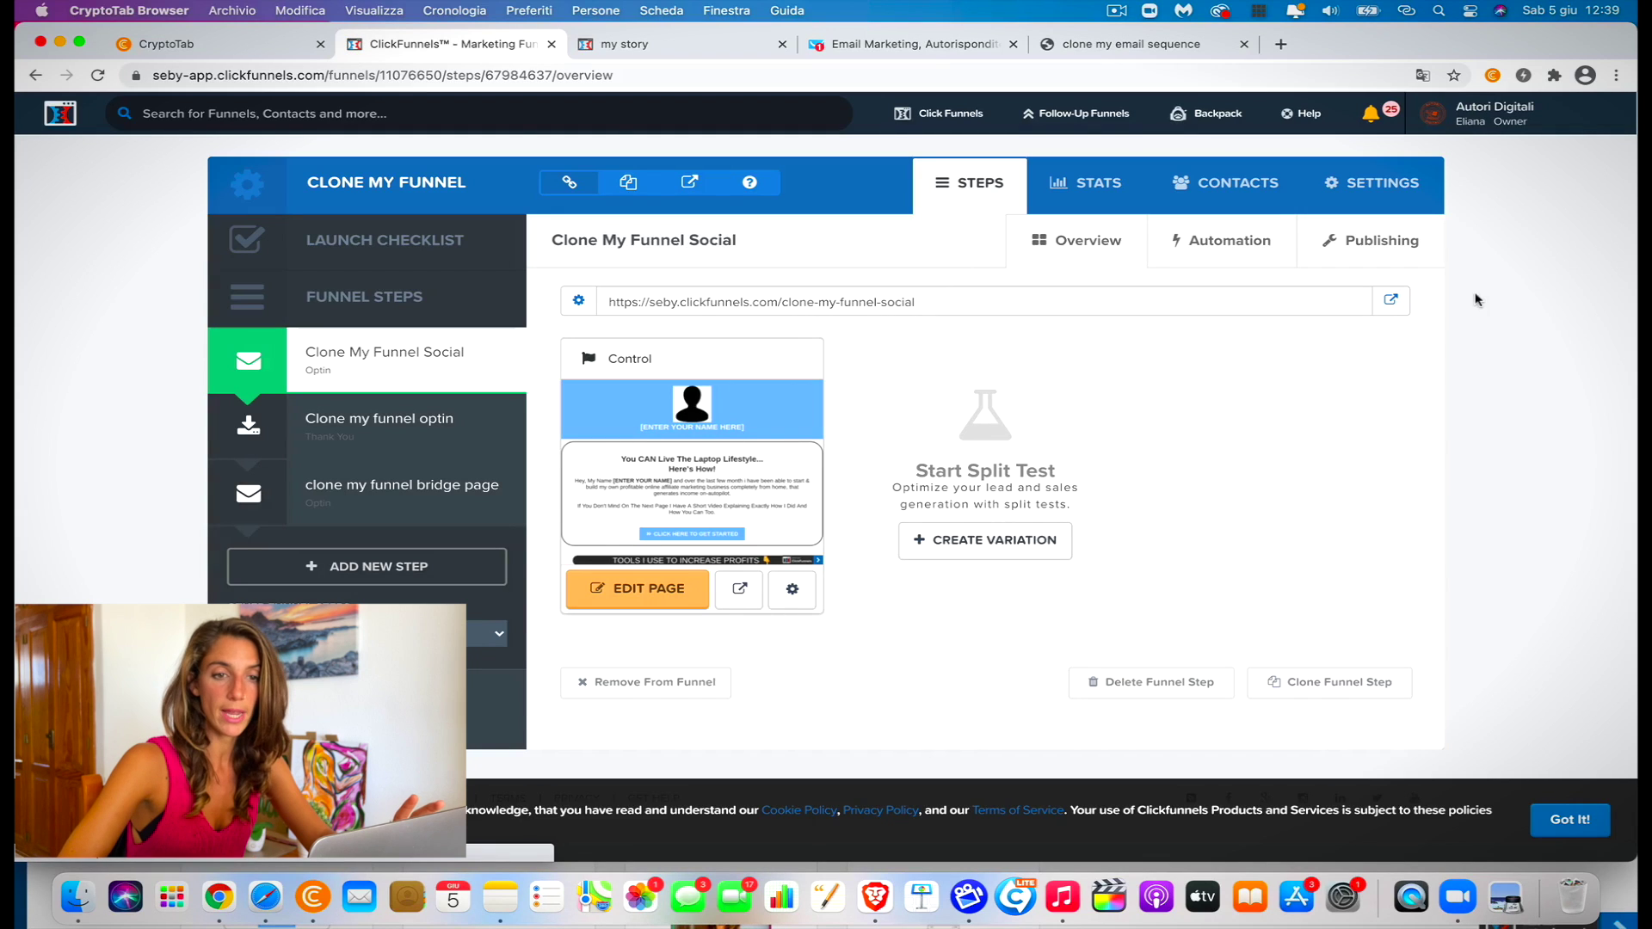
left_click(1389, 303)
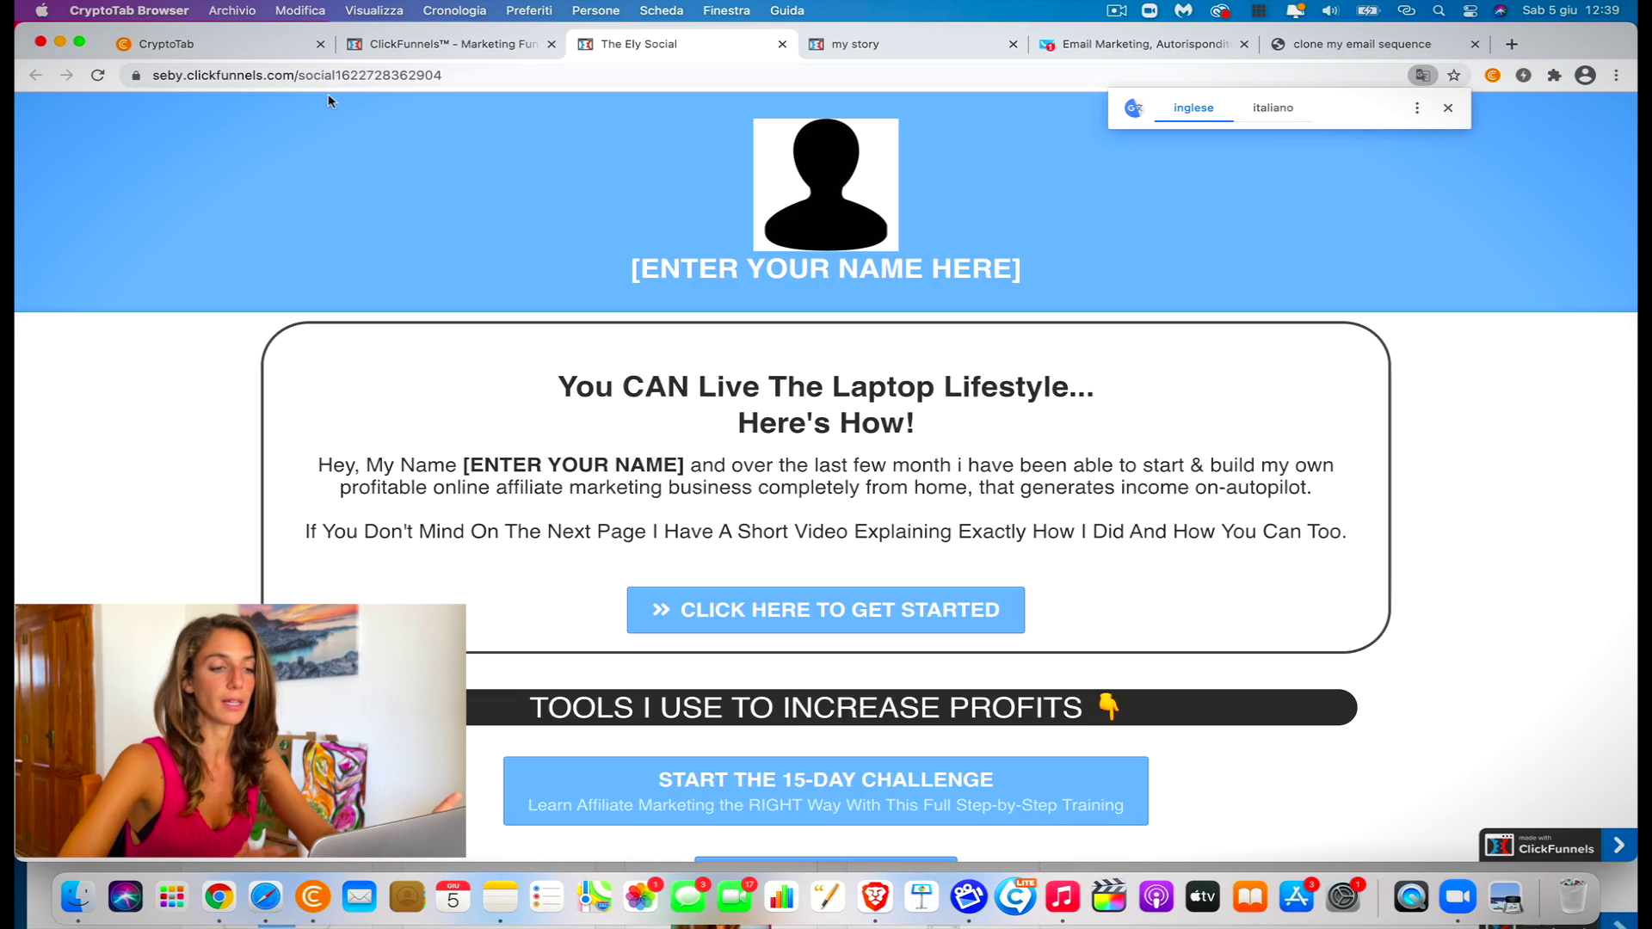
left_click(782, 45)
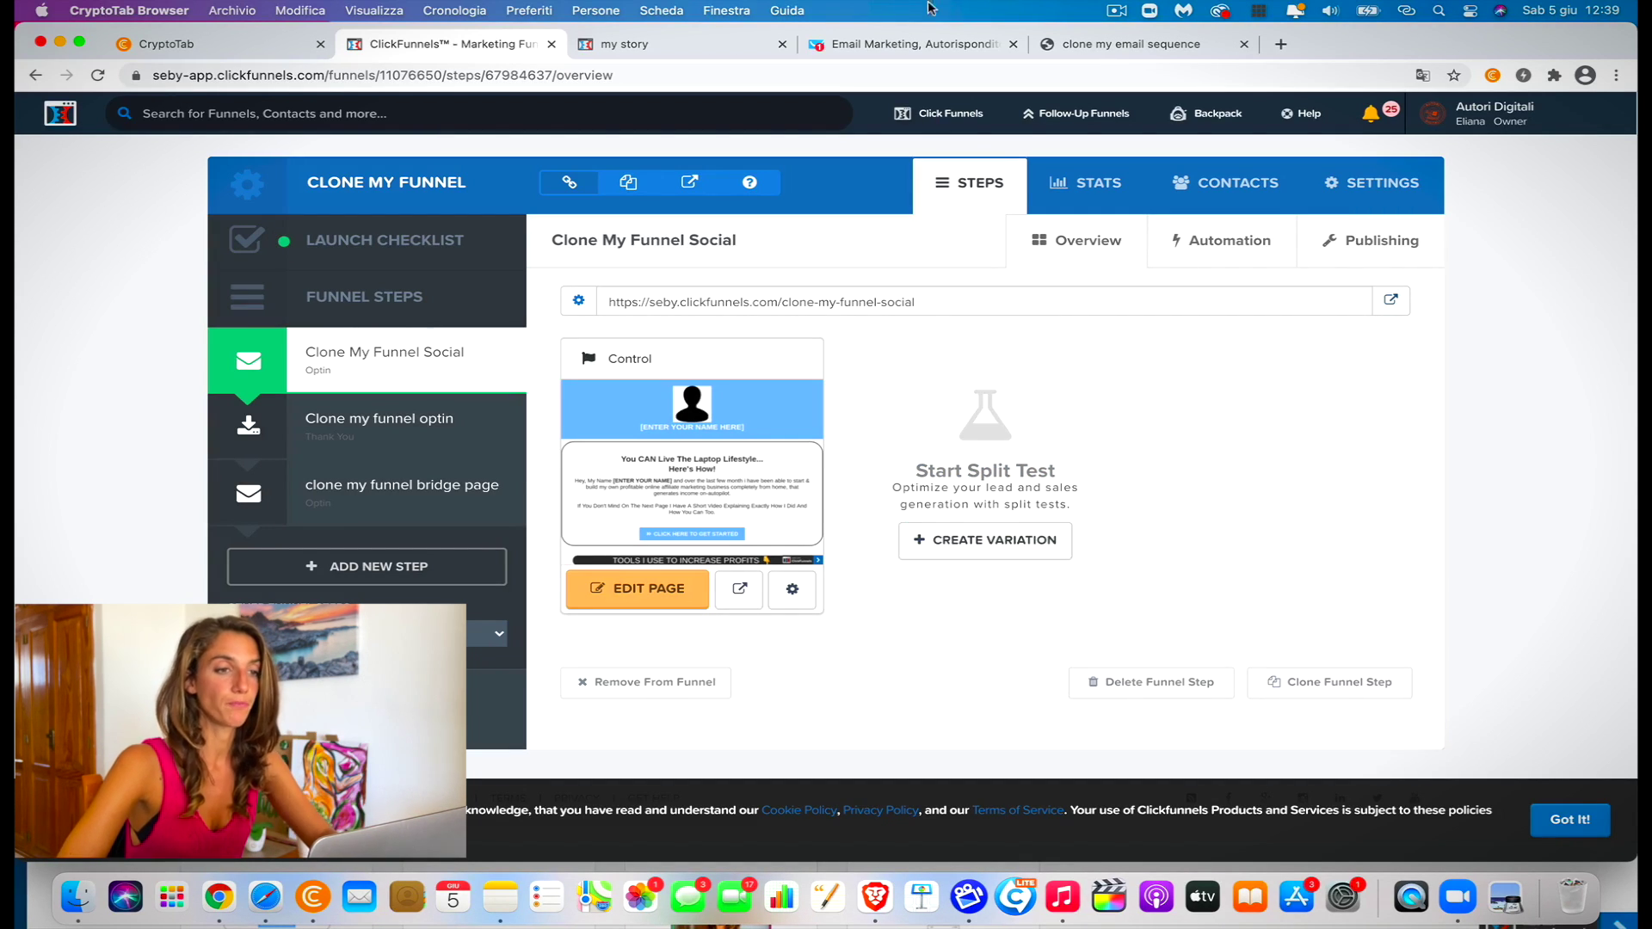
Switch to GetResponse and start creating a new contact list from the lists page
left_click(913, 44)
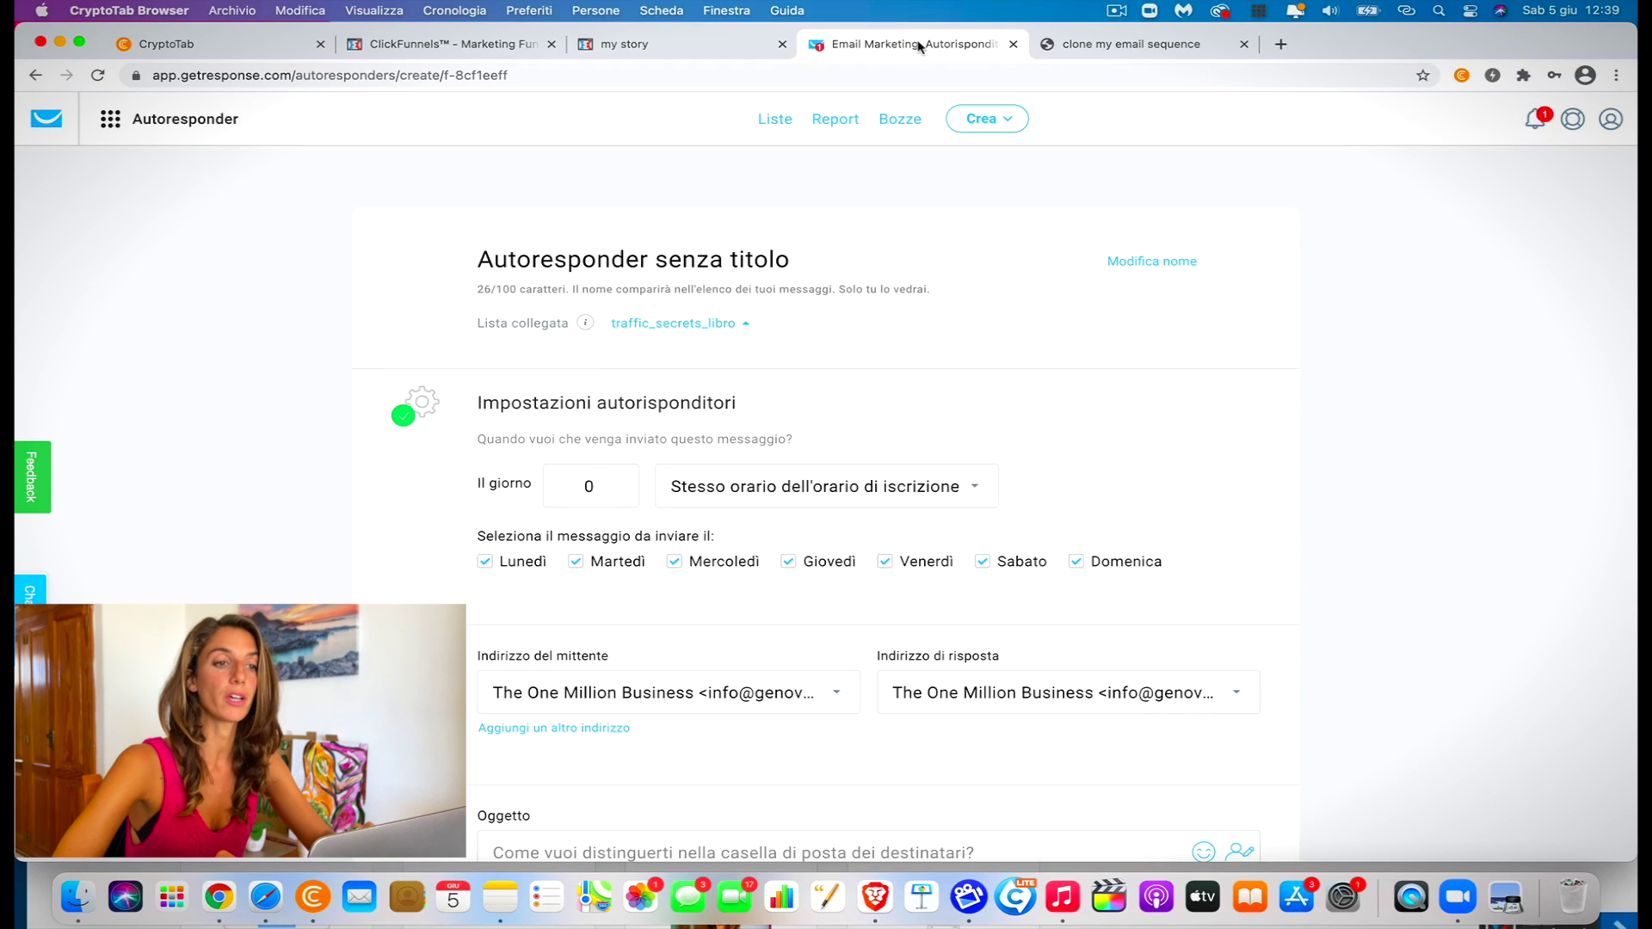
left_click(111, 120)
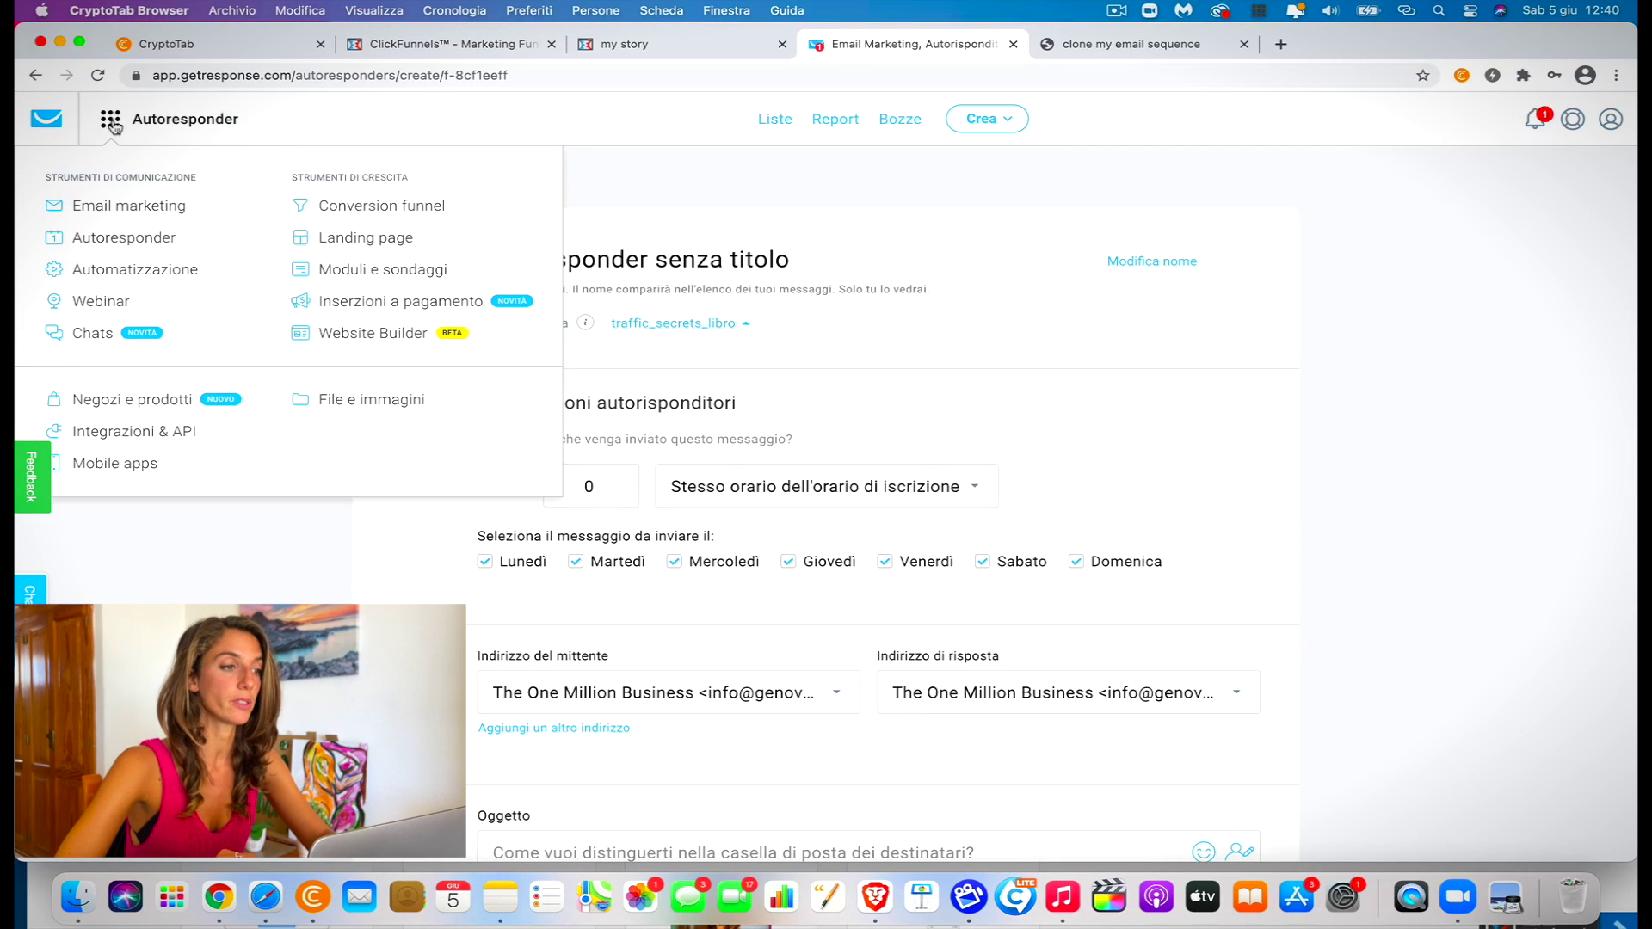
left_click(47, 125)
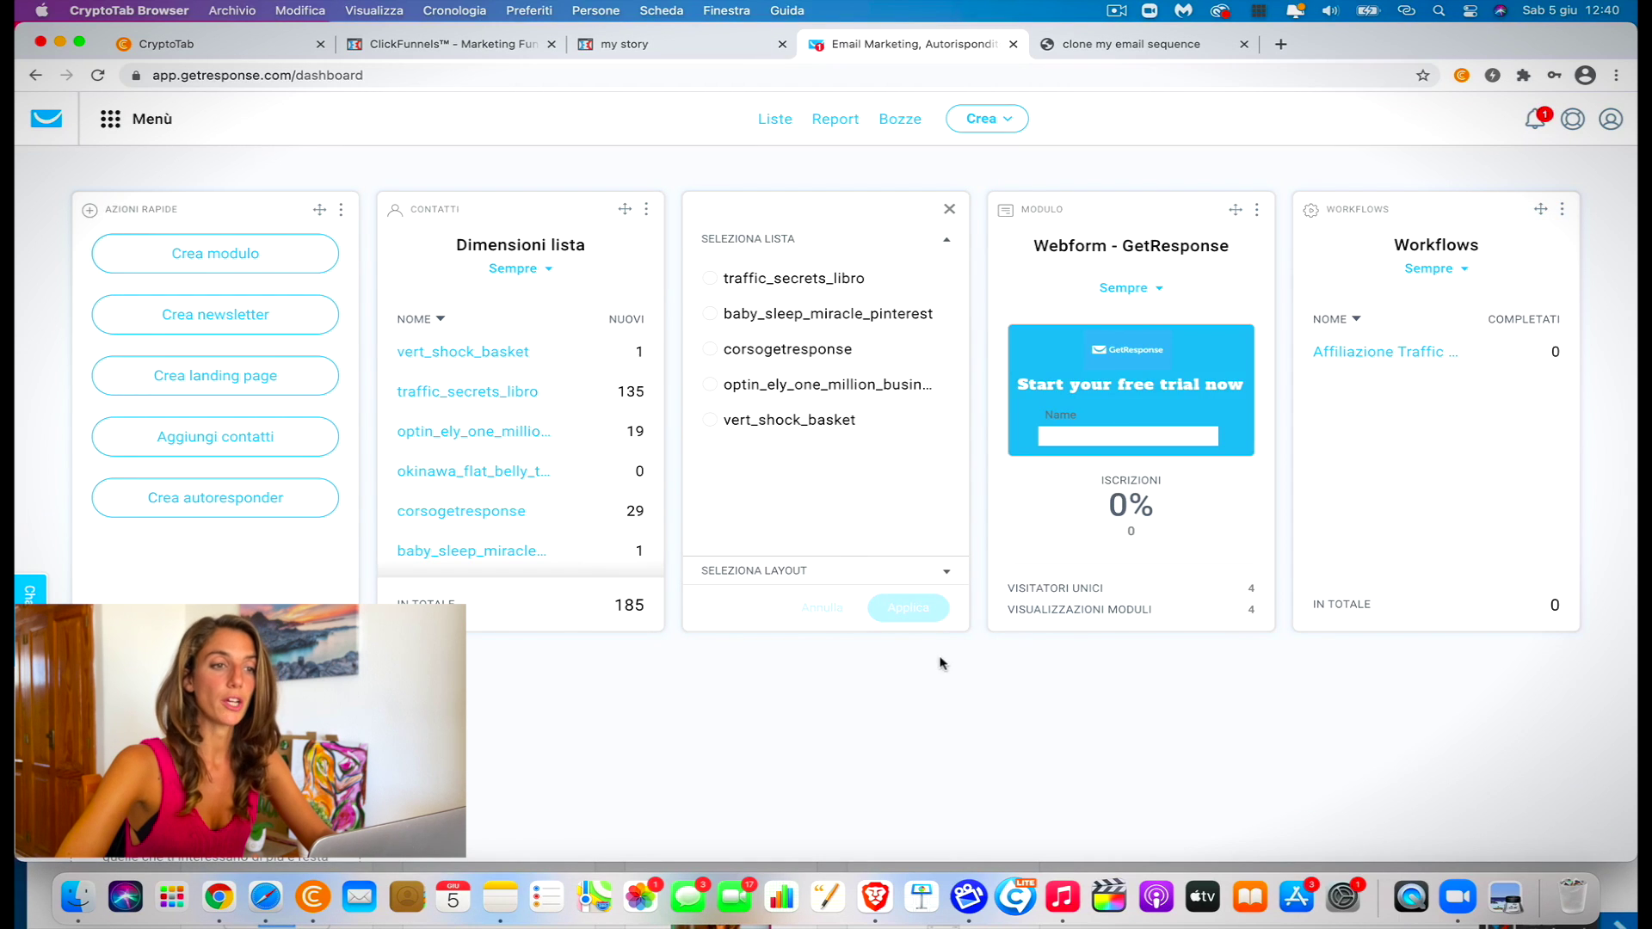
left_click(776, 124)
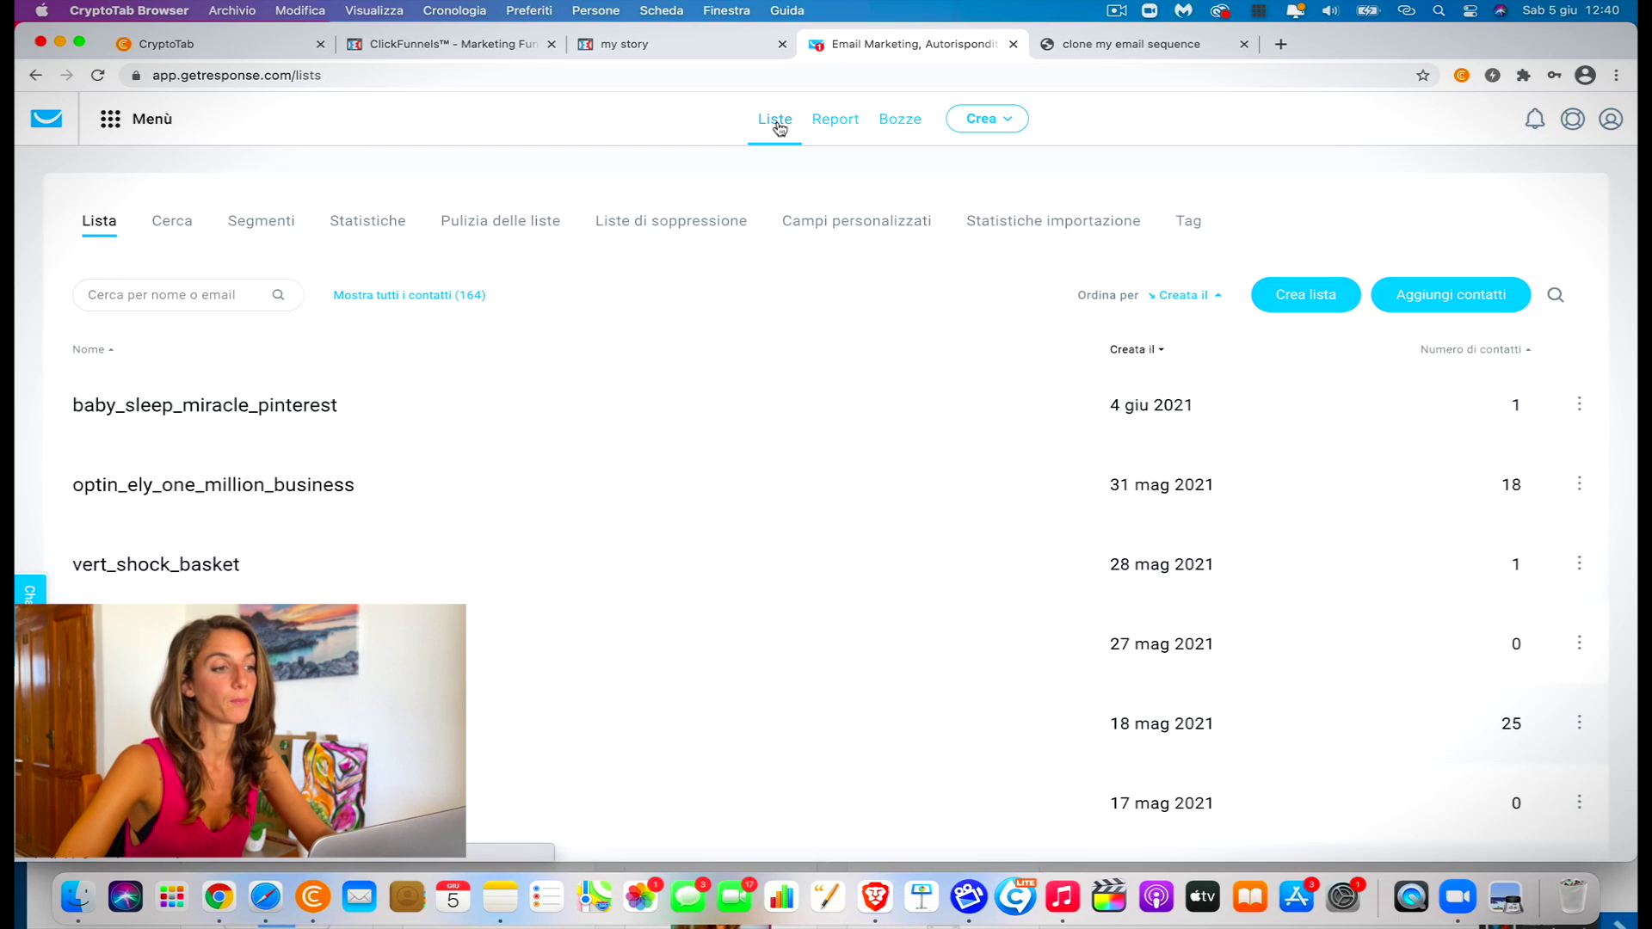
left_click(1321, 305)
Try to create the list with the name "Clone my biz Test"
left_click(722, 307)
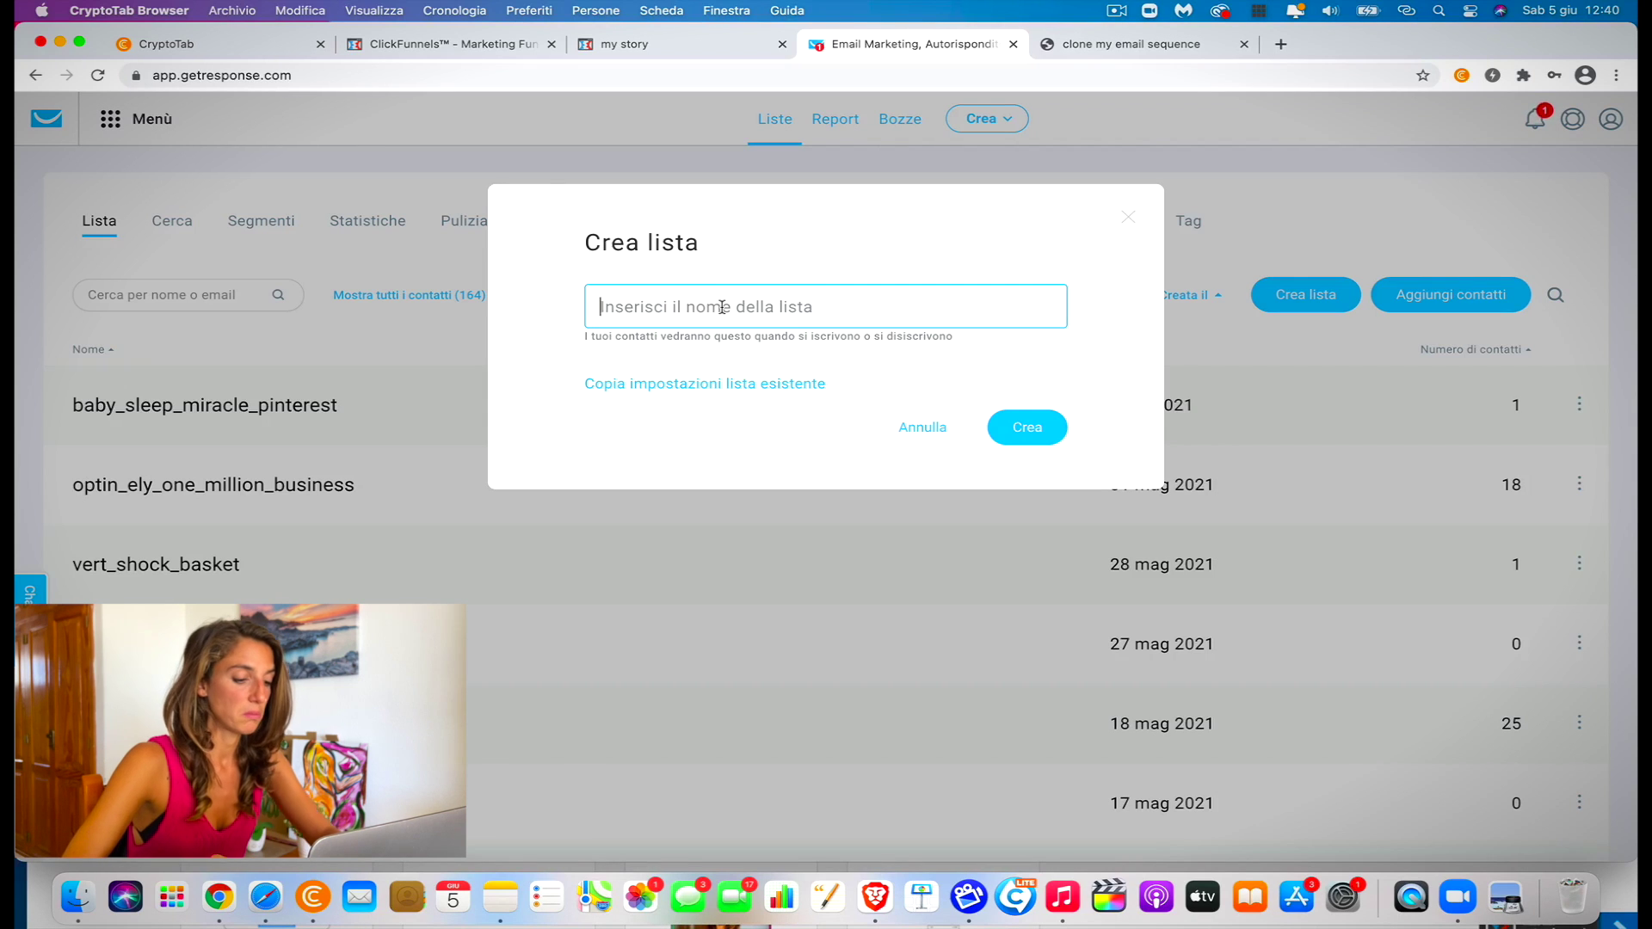
type("Clone")
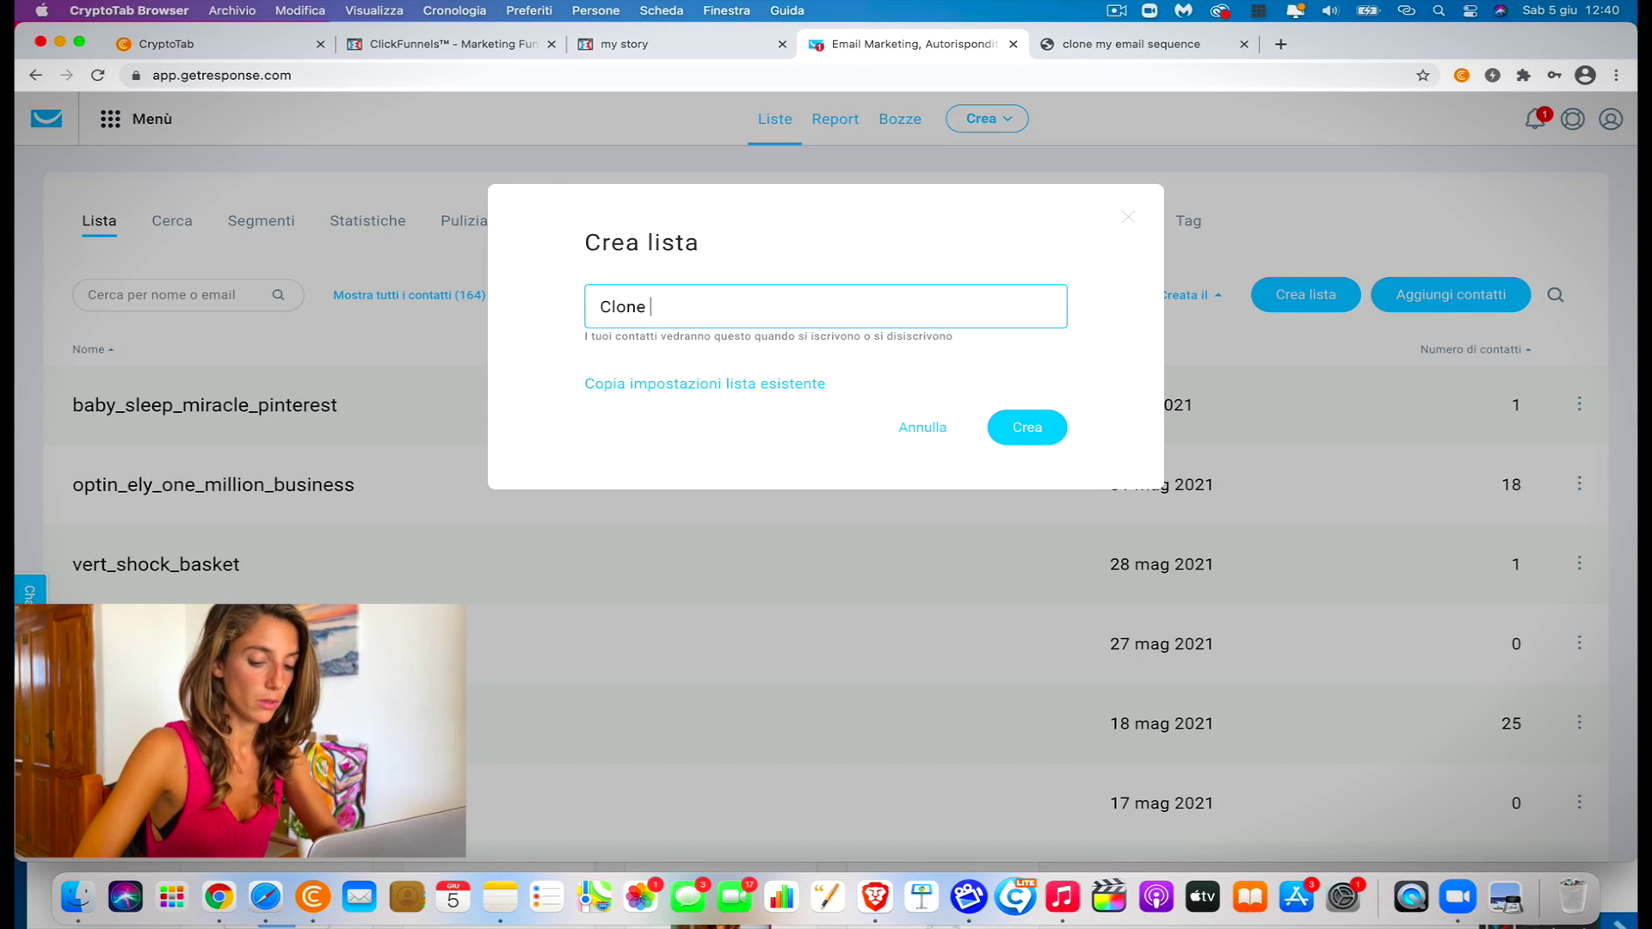
type(" my biz Test")
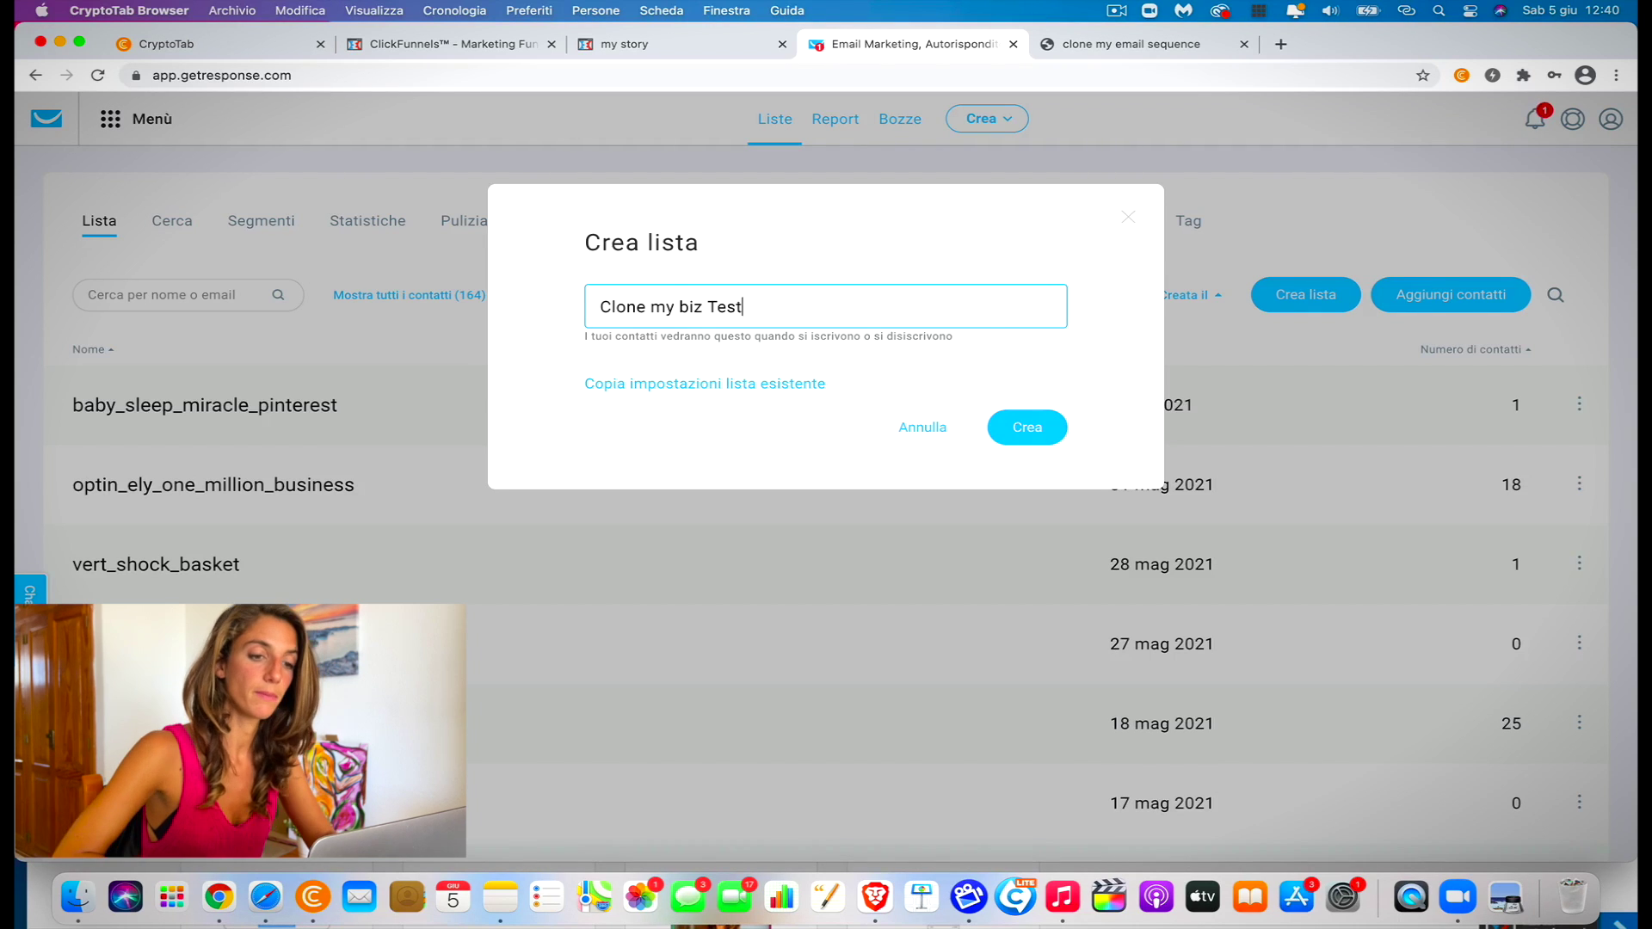
left_click(1051, 428)
Replace the list name with "clonemybiztest" and create the list
left_click_drag(745, 307, 505, 305)
key("BackSpace")
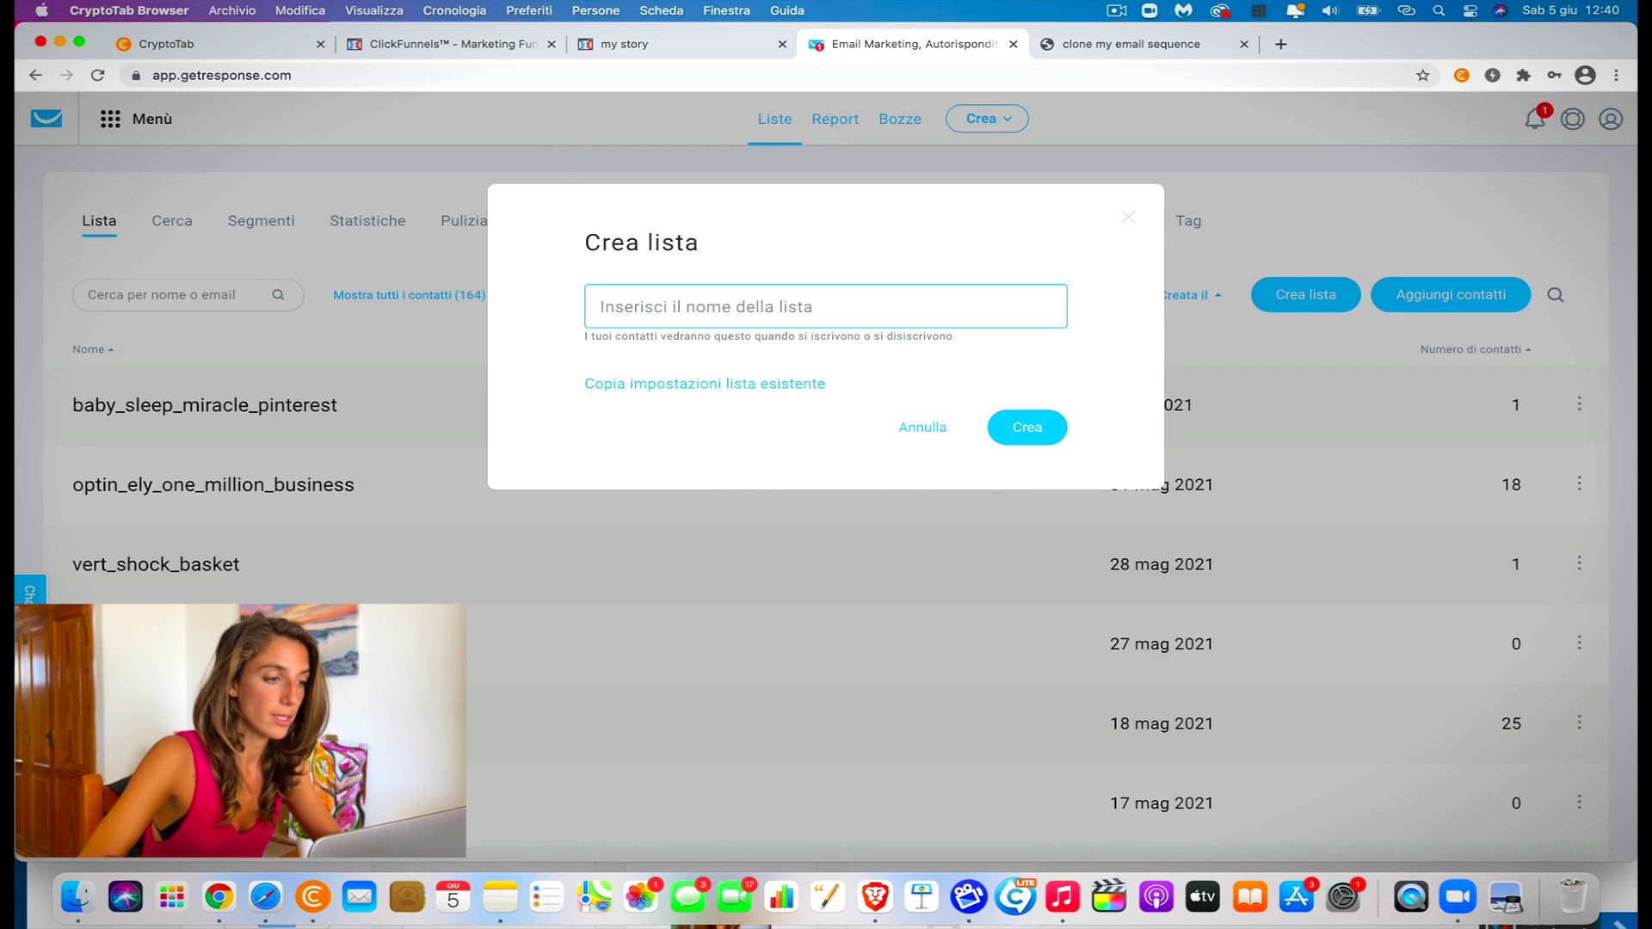
type("clo")
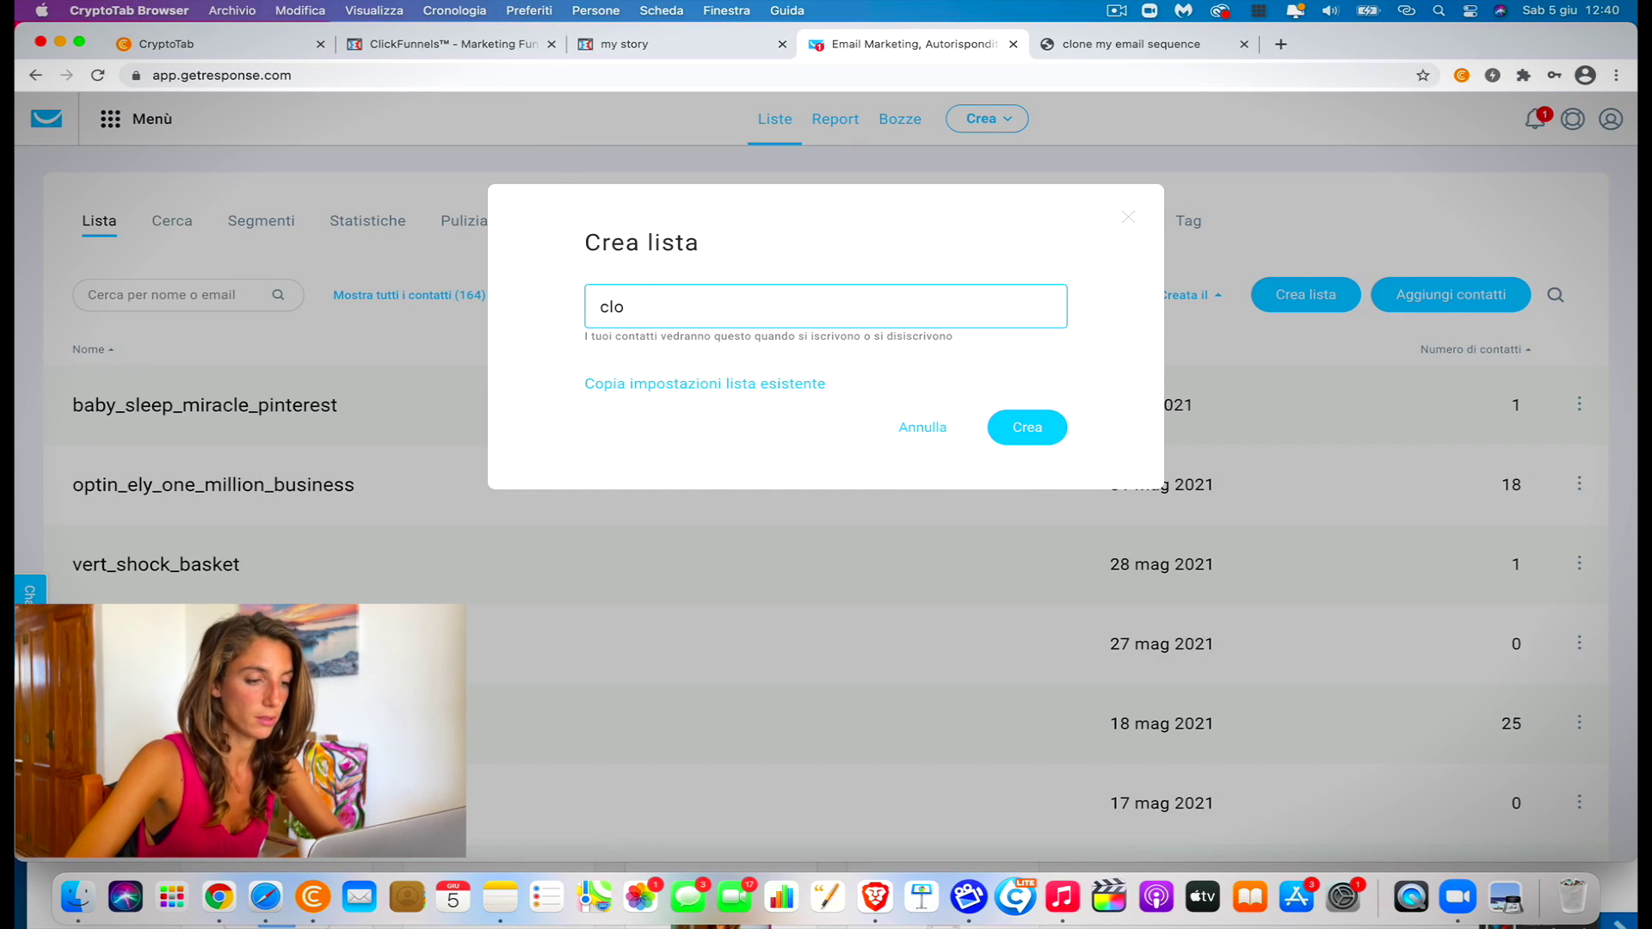
type("nemybiz")
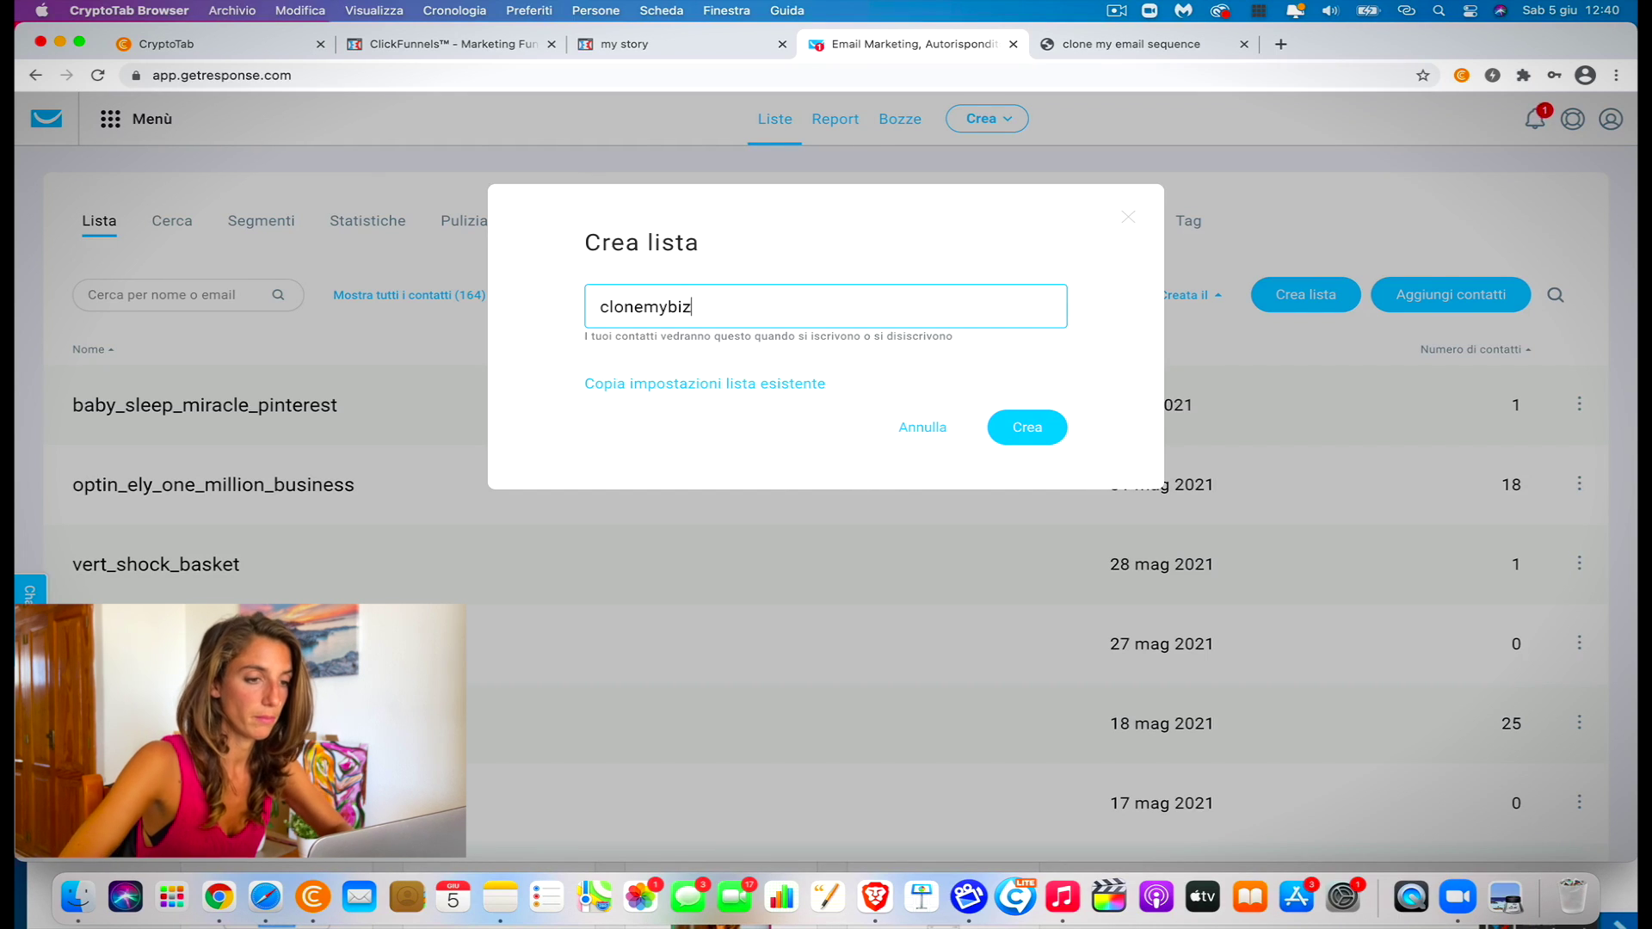
type("test")
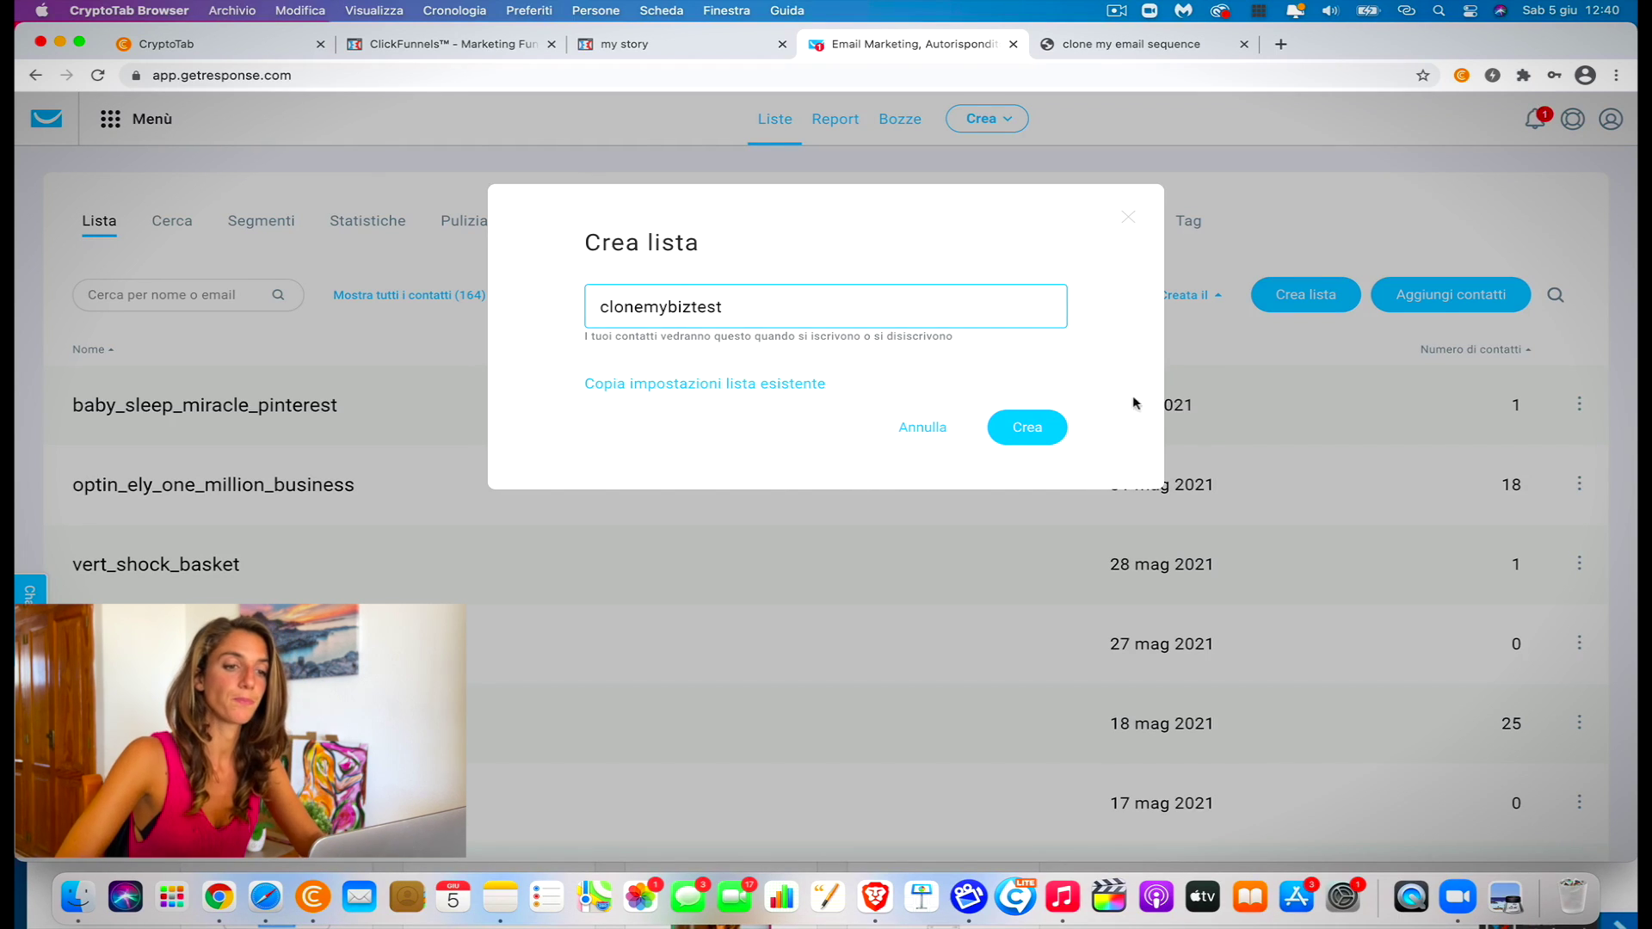
left_click(1028, 428)
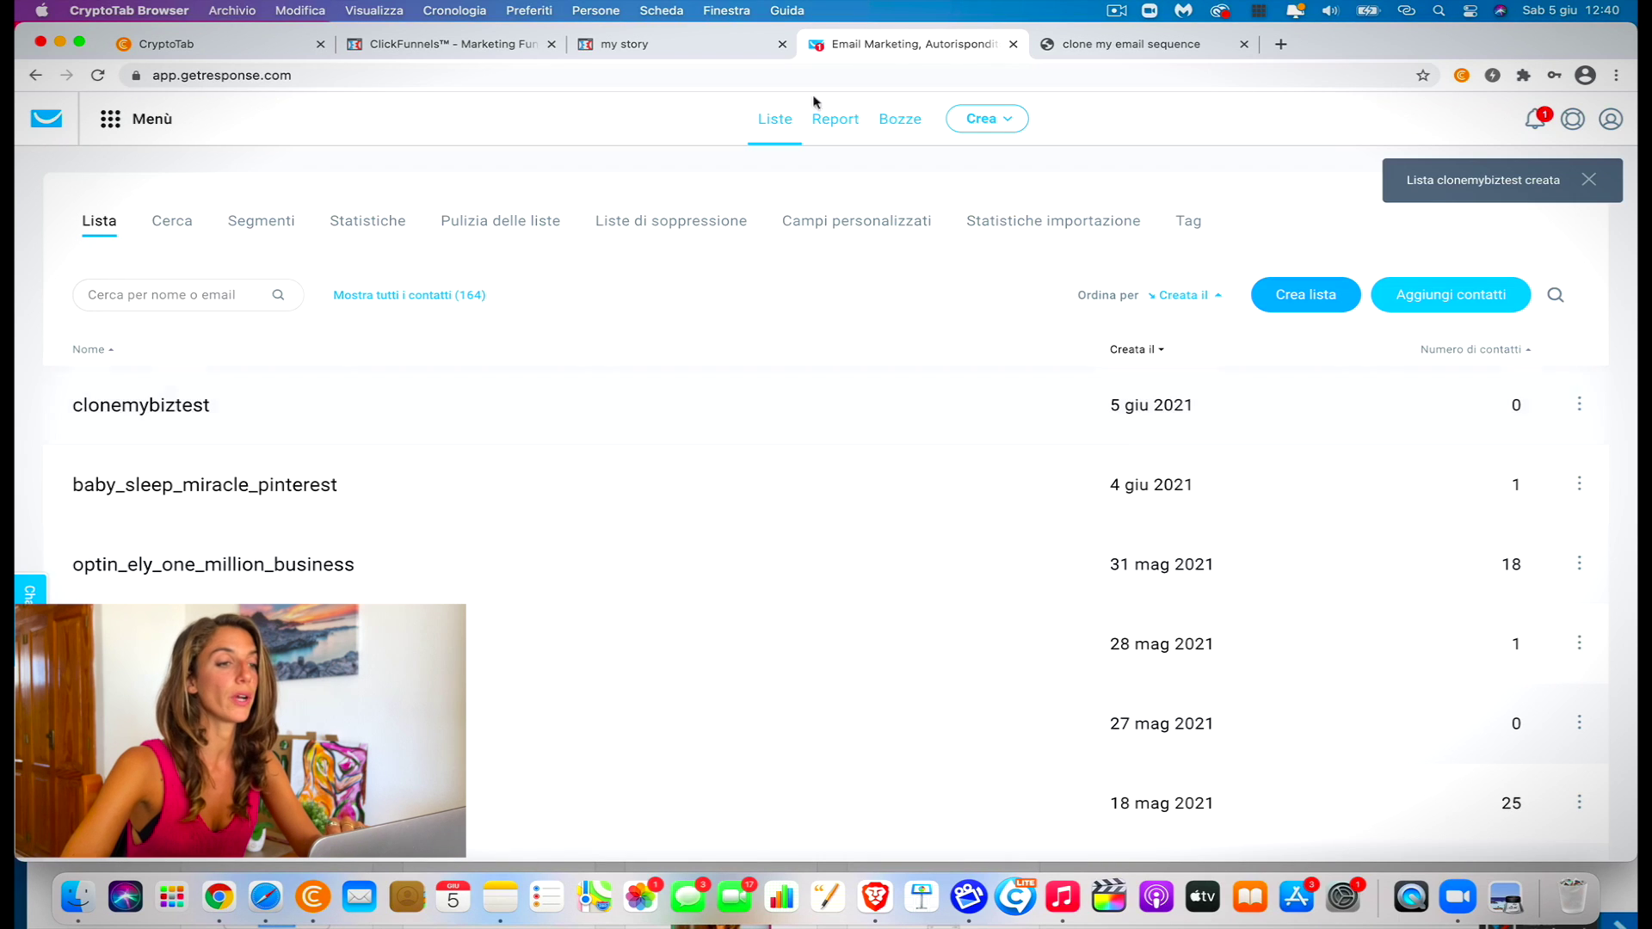
Switch back to ClickFunnels and open the email integration settings of the Clone my funnel optin page in the page editor
left_click(453, 44)
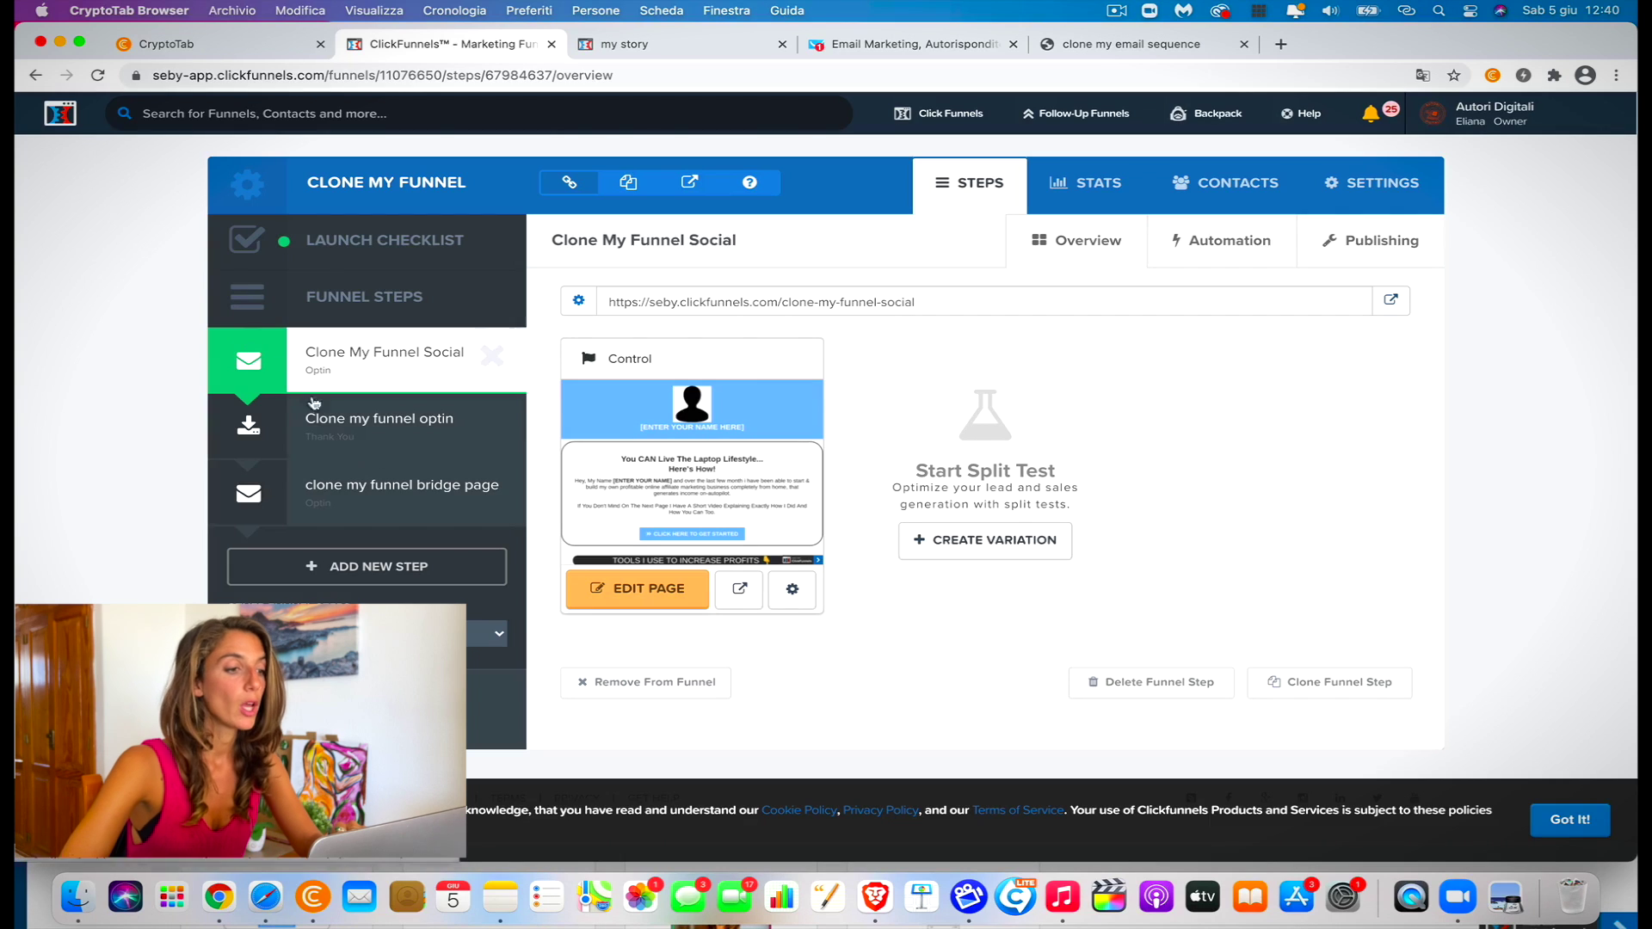
left_click(401, 432)
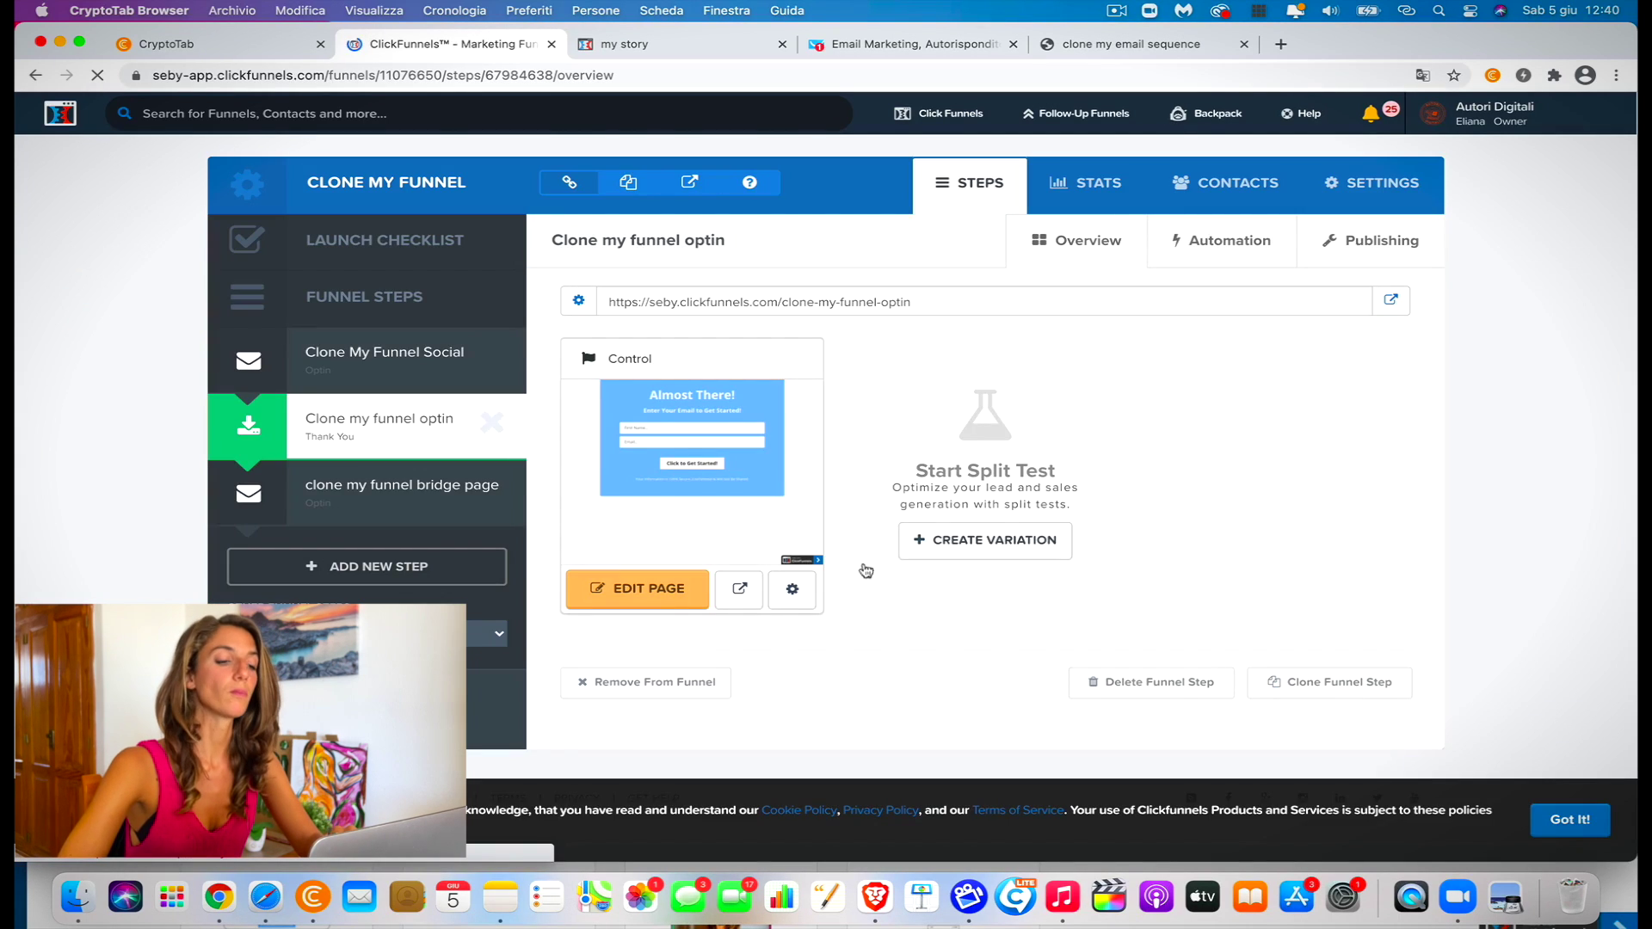
left_click(658, 595)
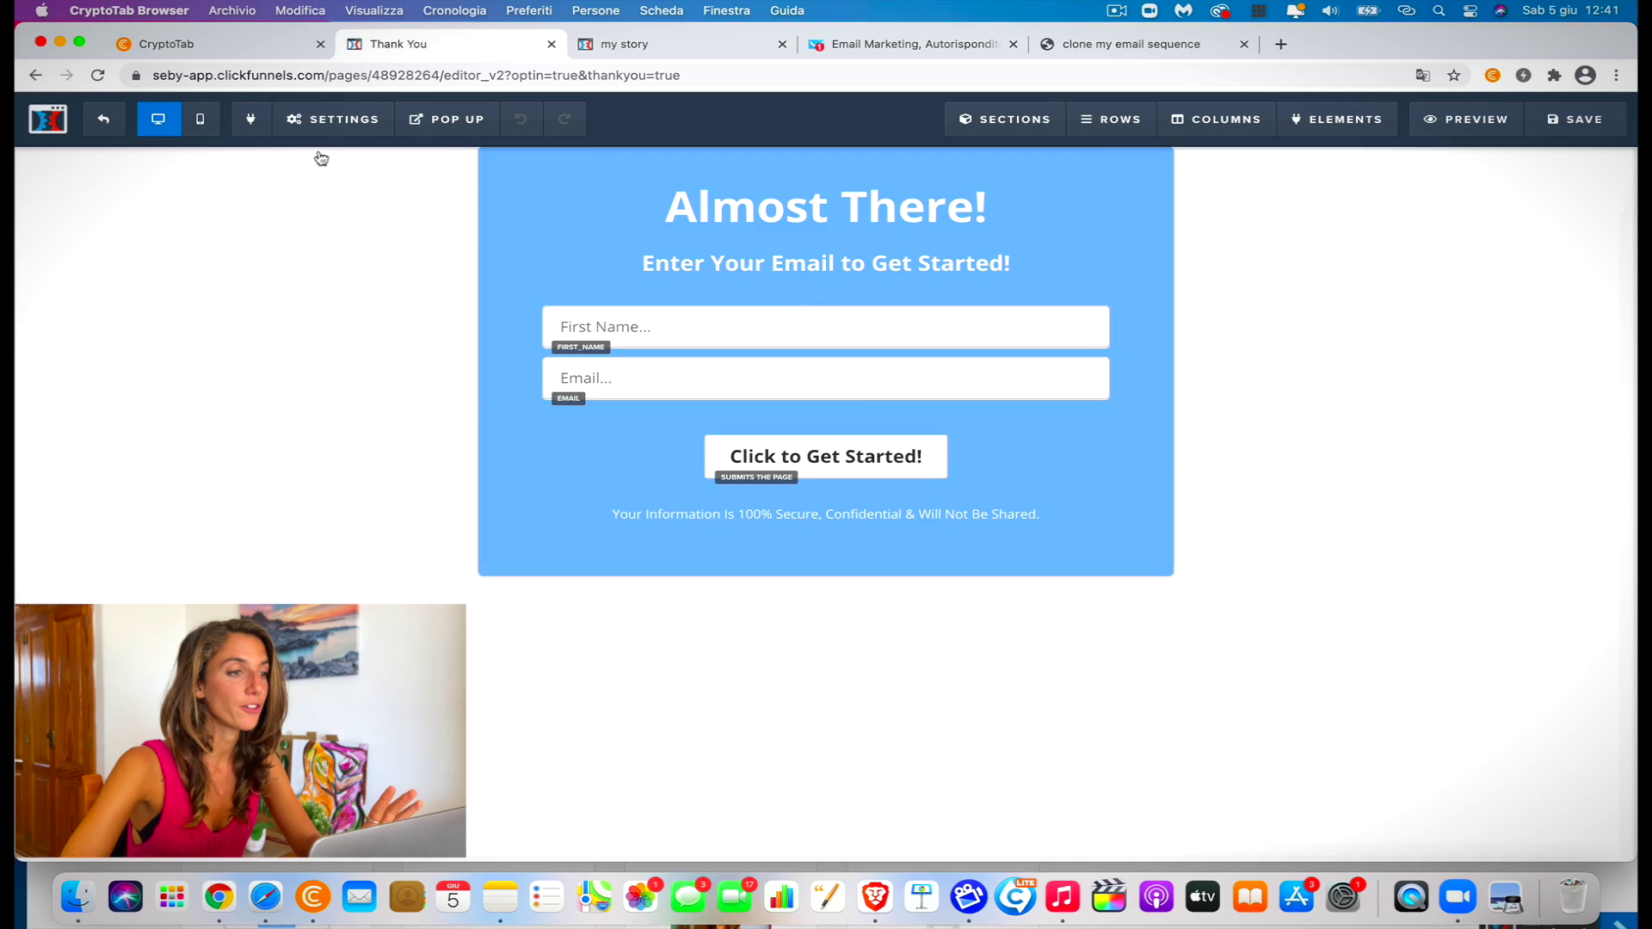
left_click(339, 122)
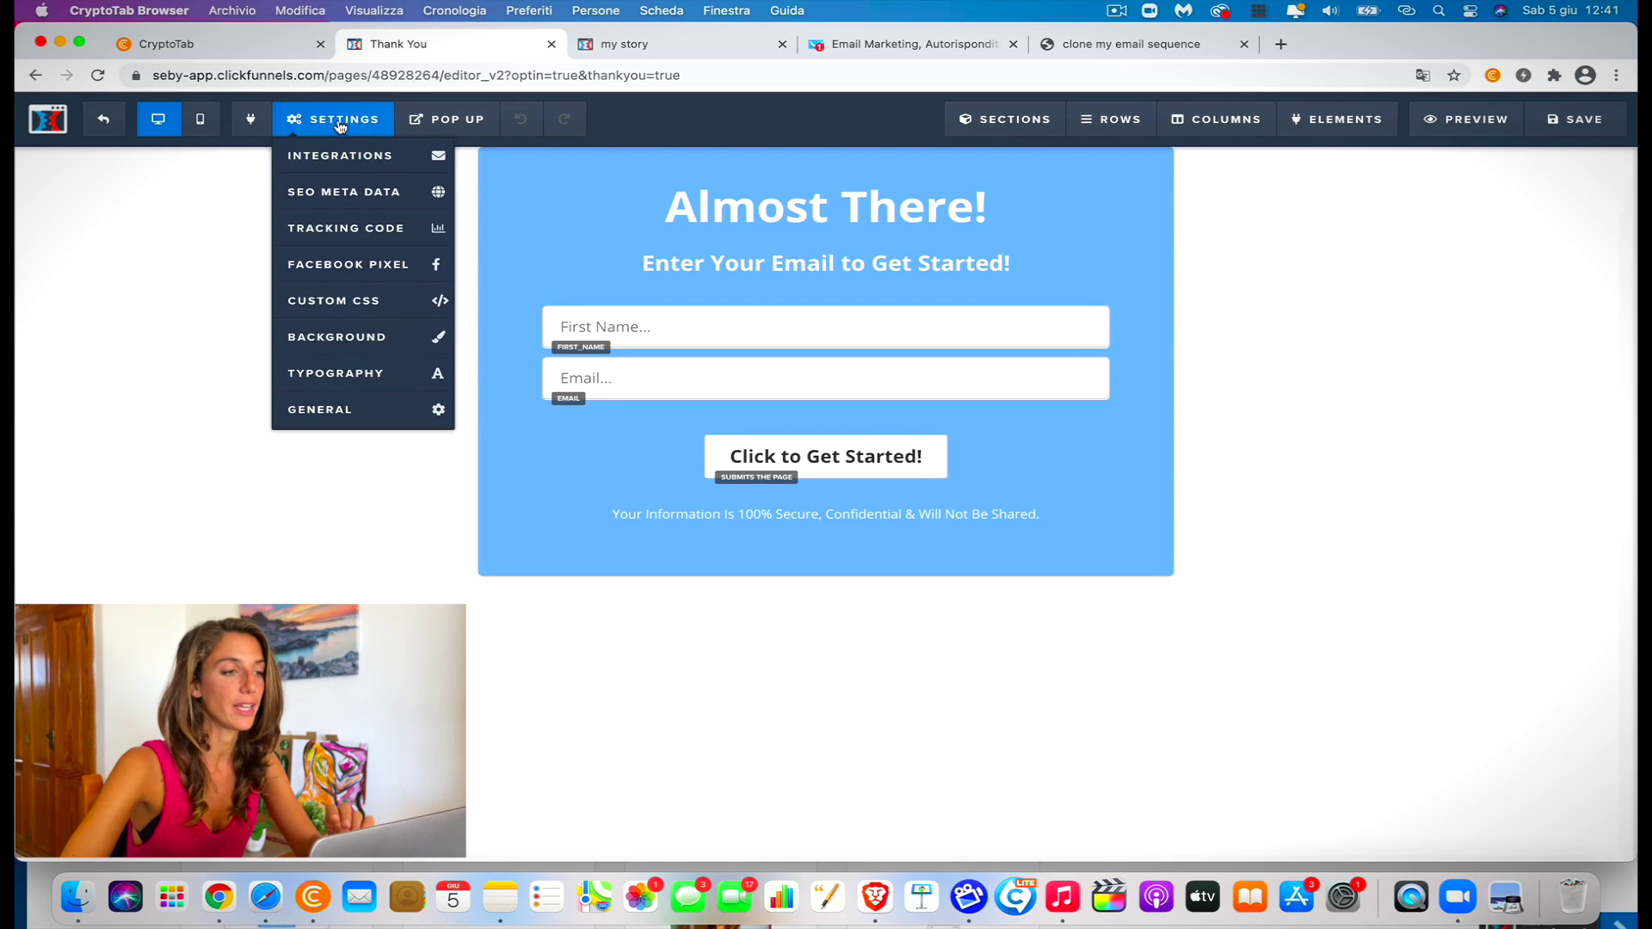
left_click(347, 158)
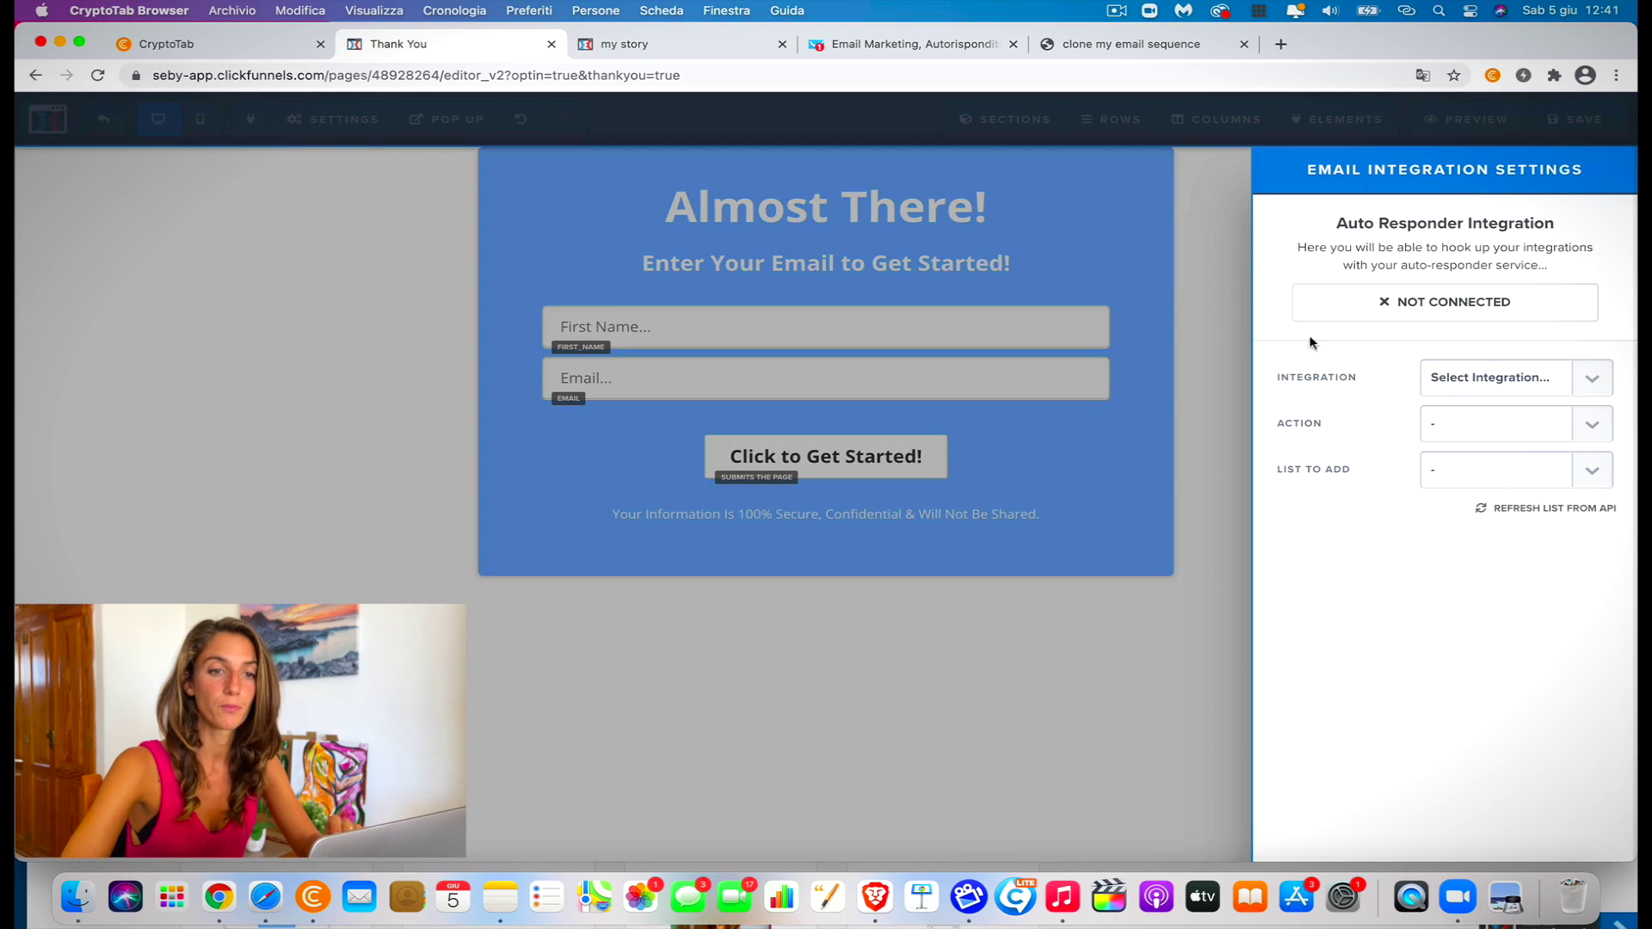
Set the page's integration to Getresponse The One Million Business and its action to Add To Campaign
left_click(1488, 380)
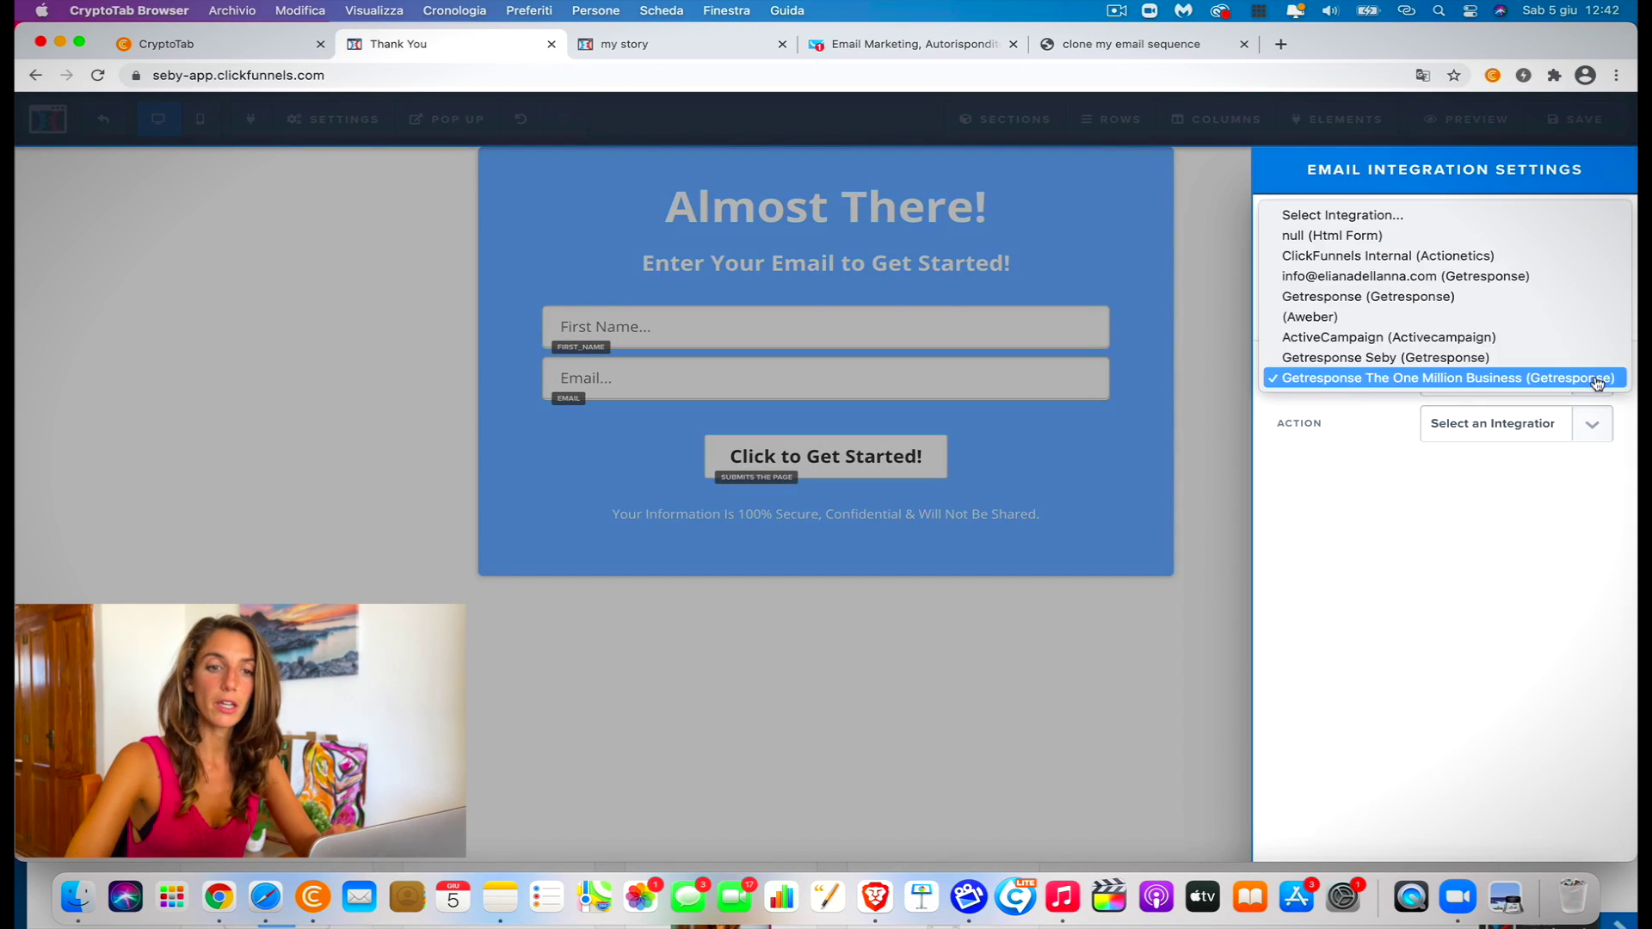
left_click(1490, 382)
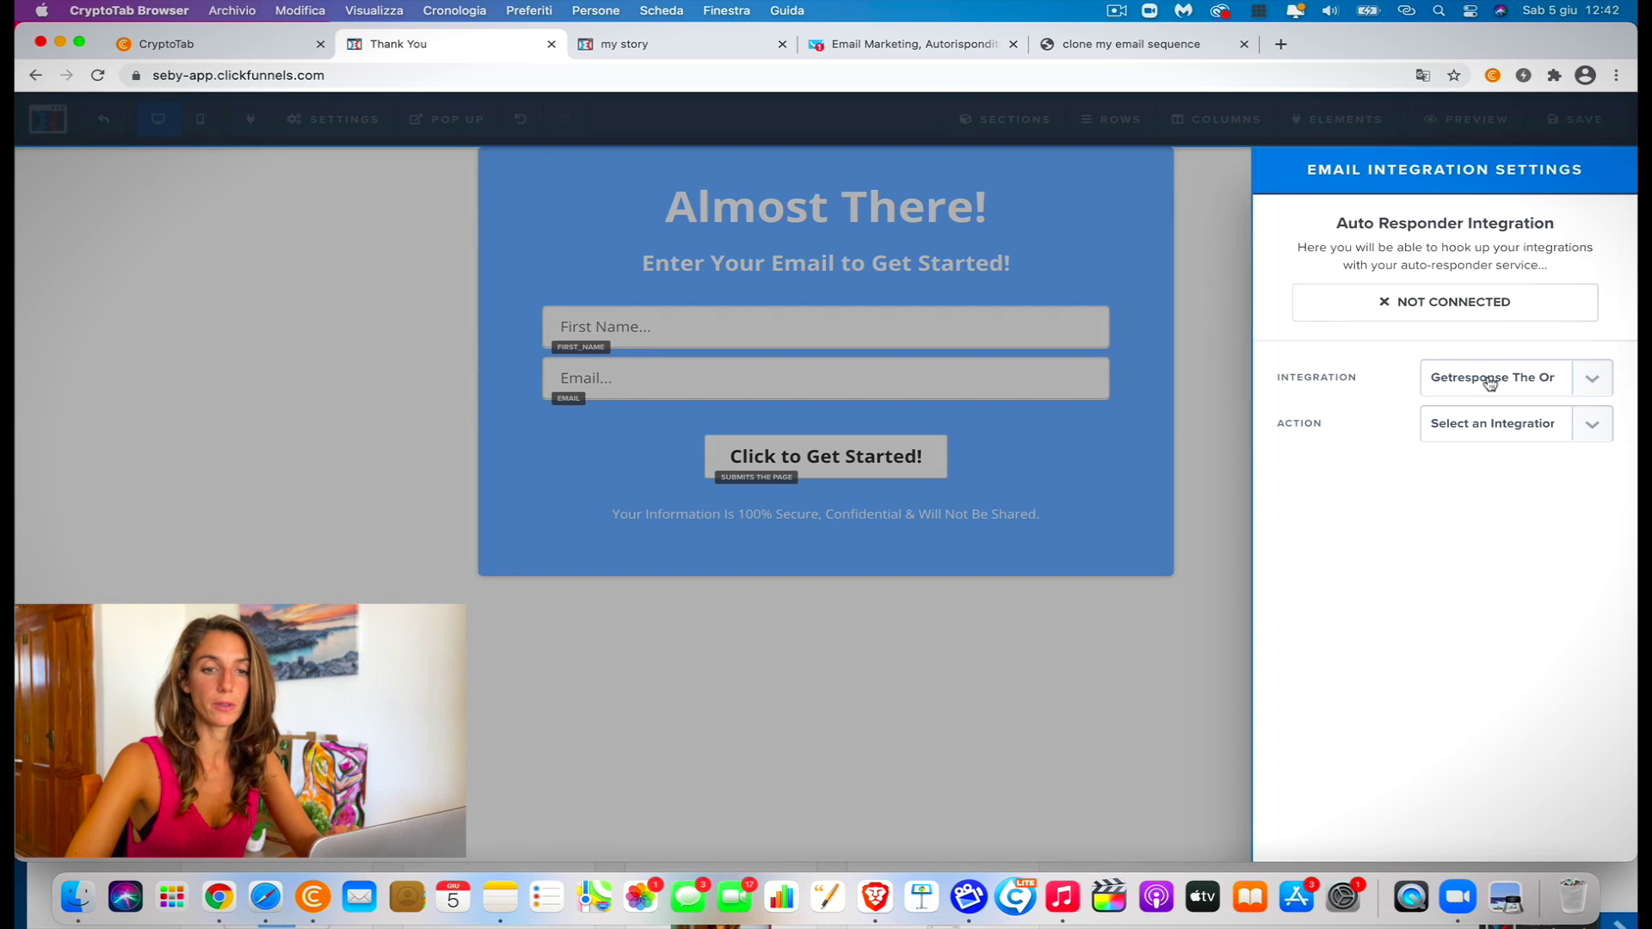
left_click(1591, 427)
left_click(1525, 449)
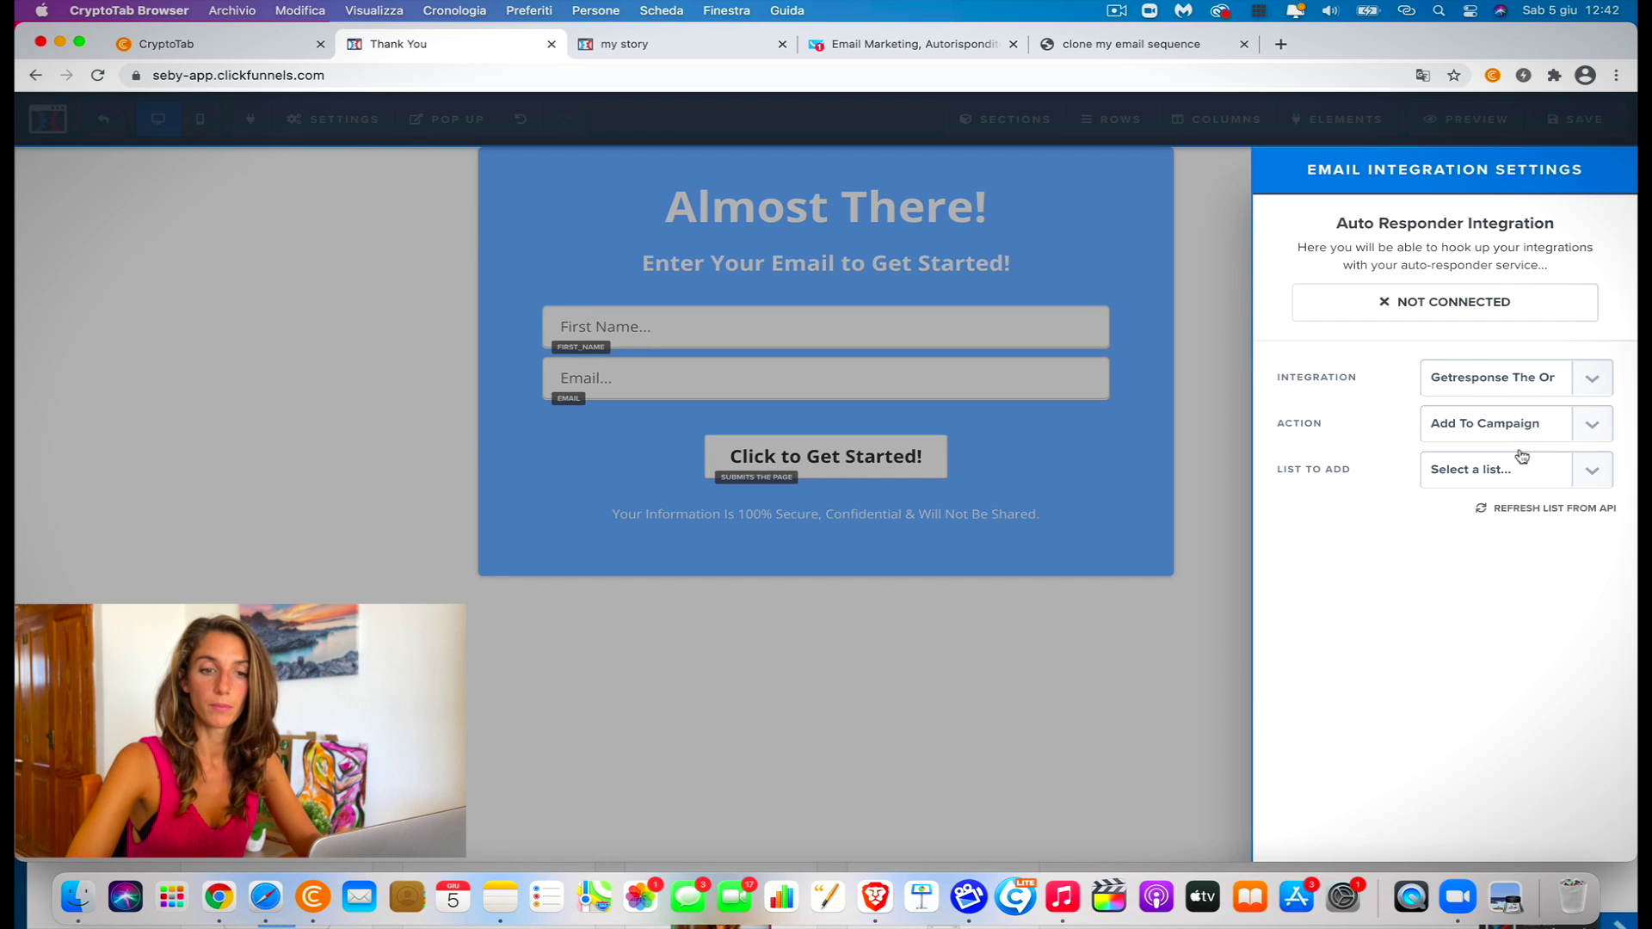
Refresh the available lists from the API and choose clonemybiztest as the list to add
left_click(1591, 484)
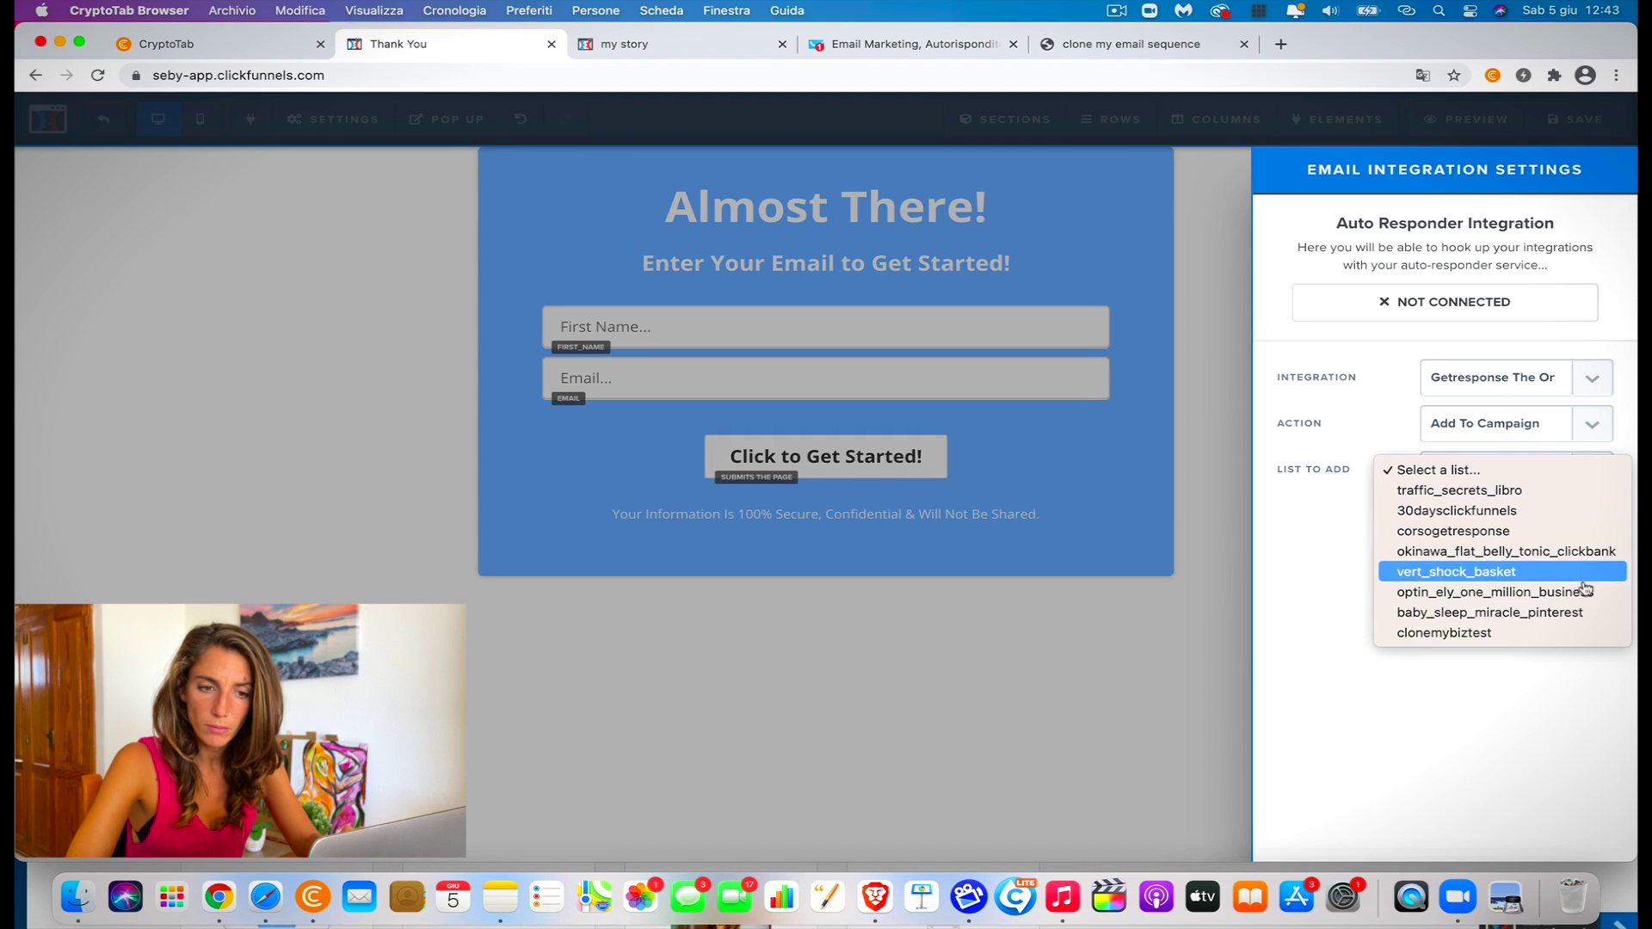
left_click(1332, 523)
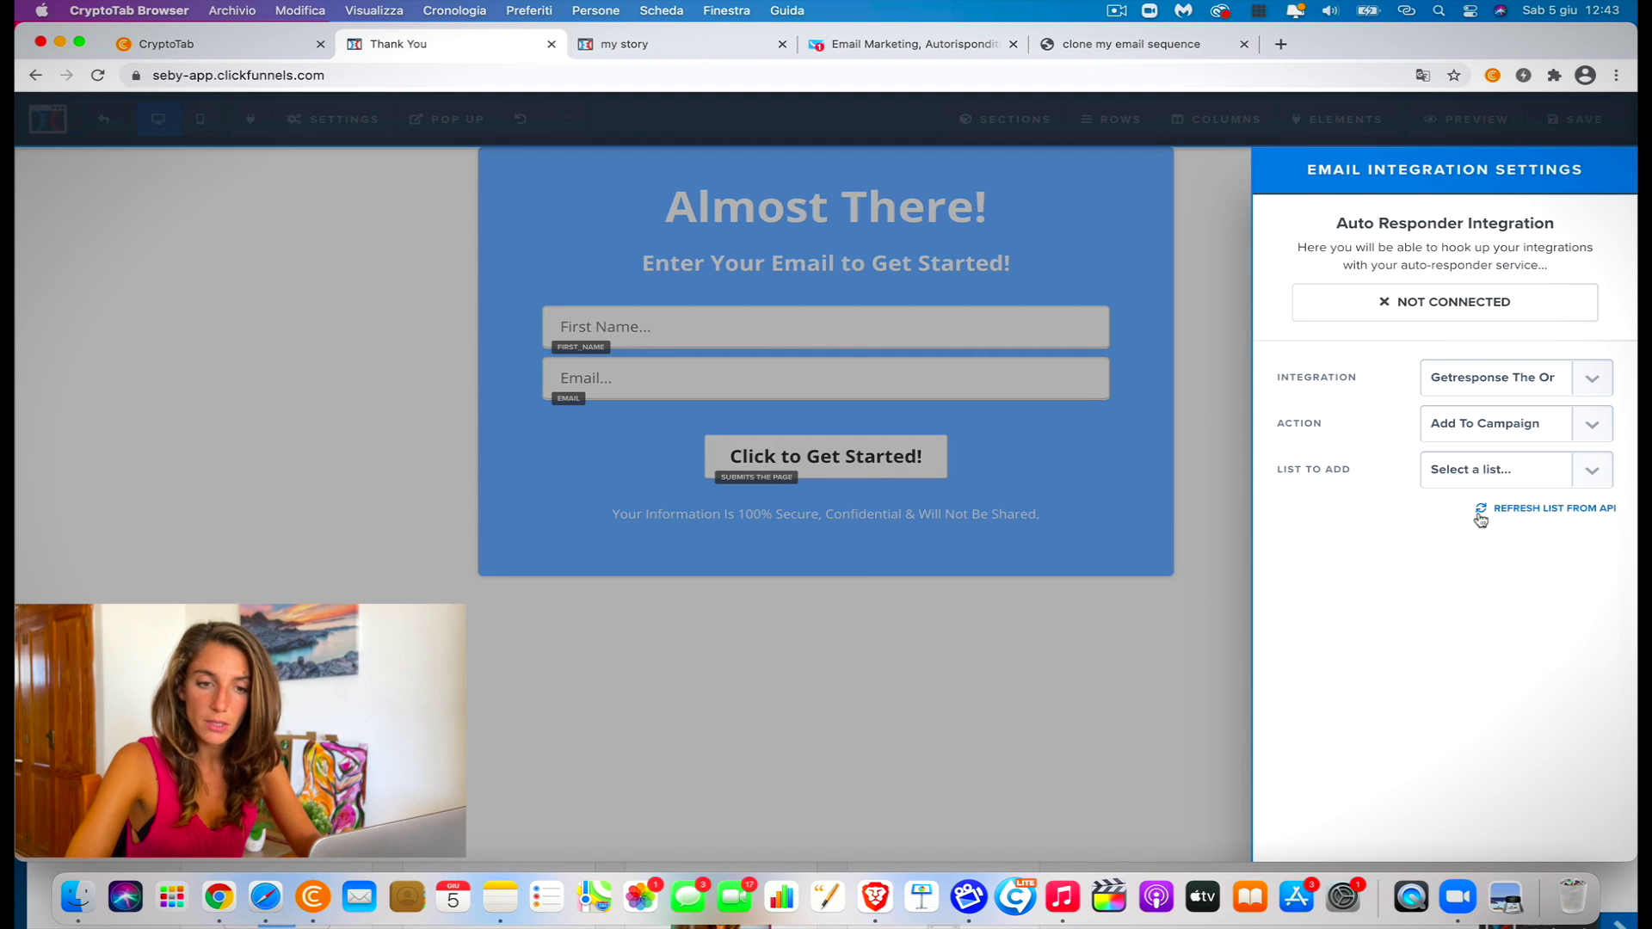
left_click(1571, 511)
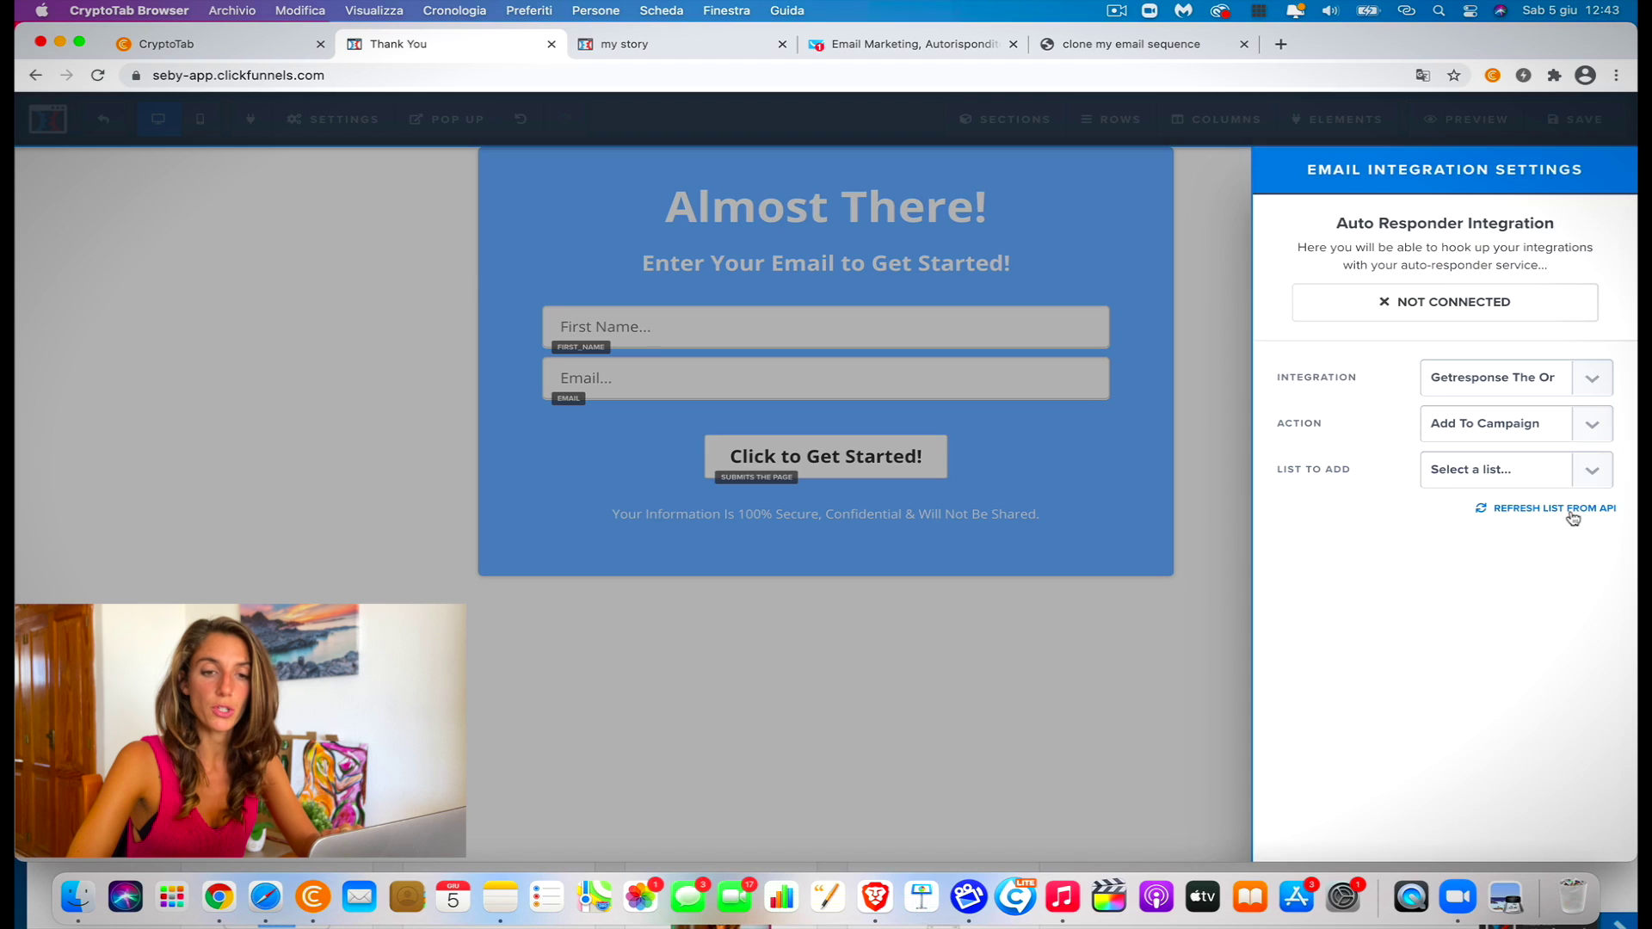
left_click(1597, 477)
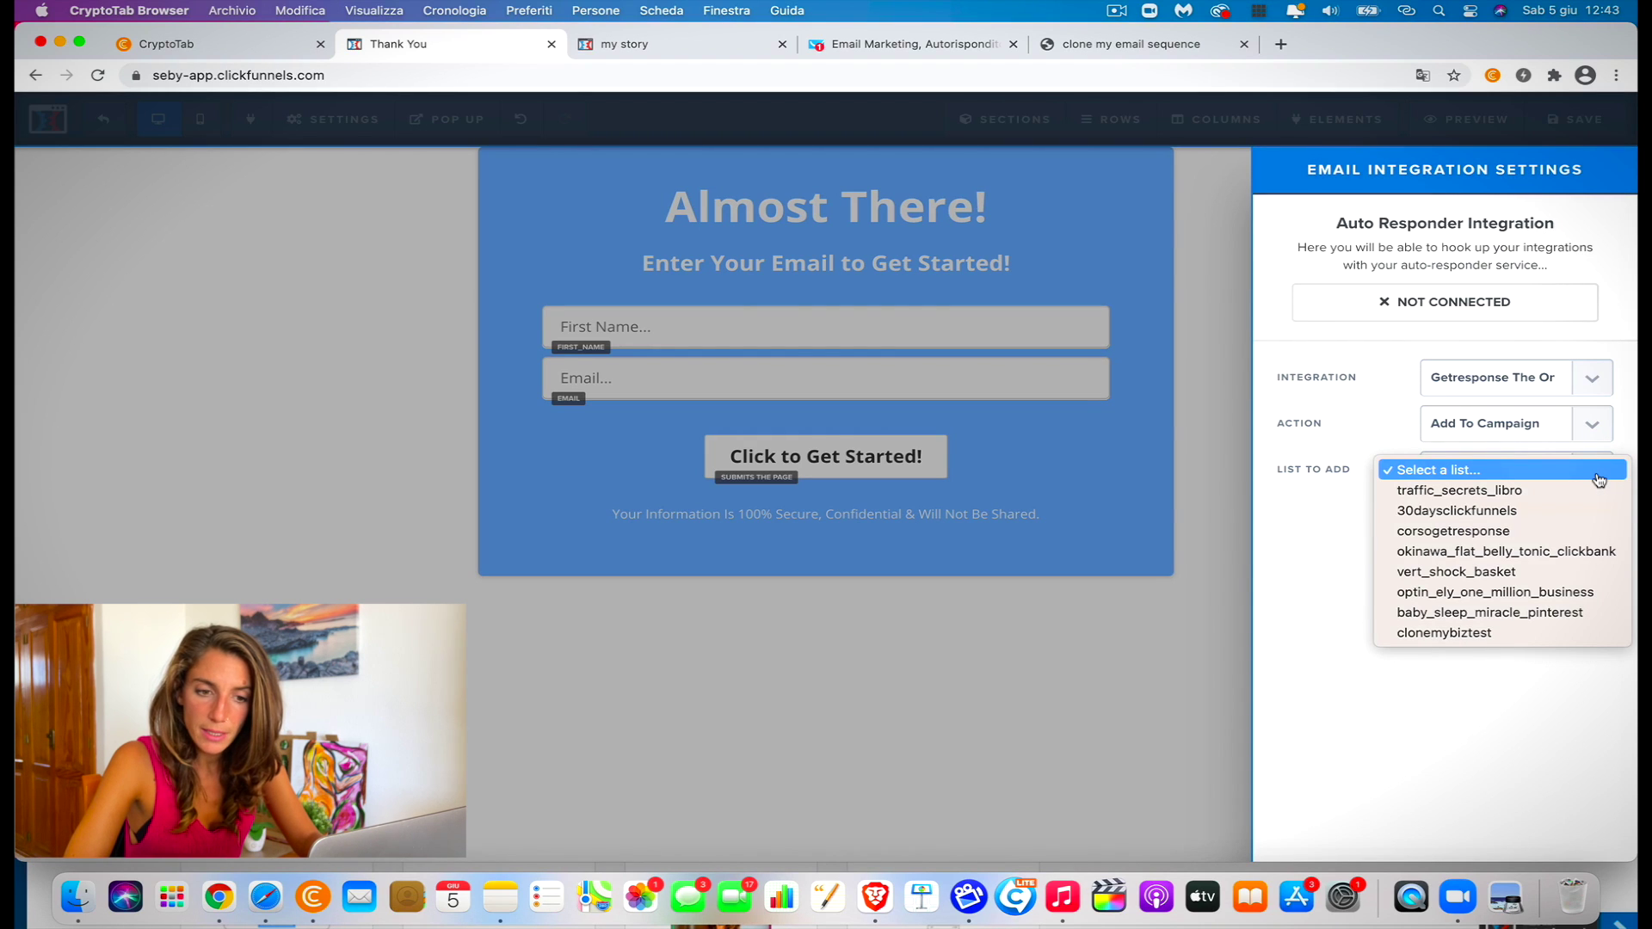
left_click(1465, 634)
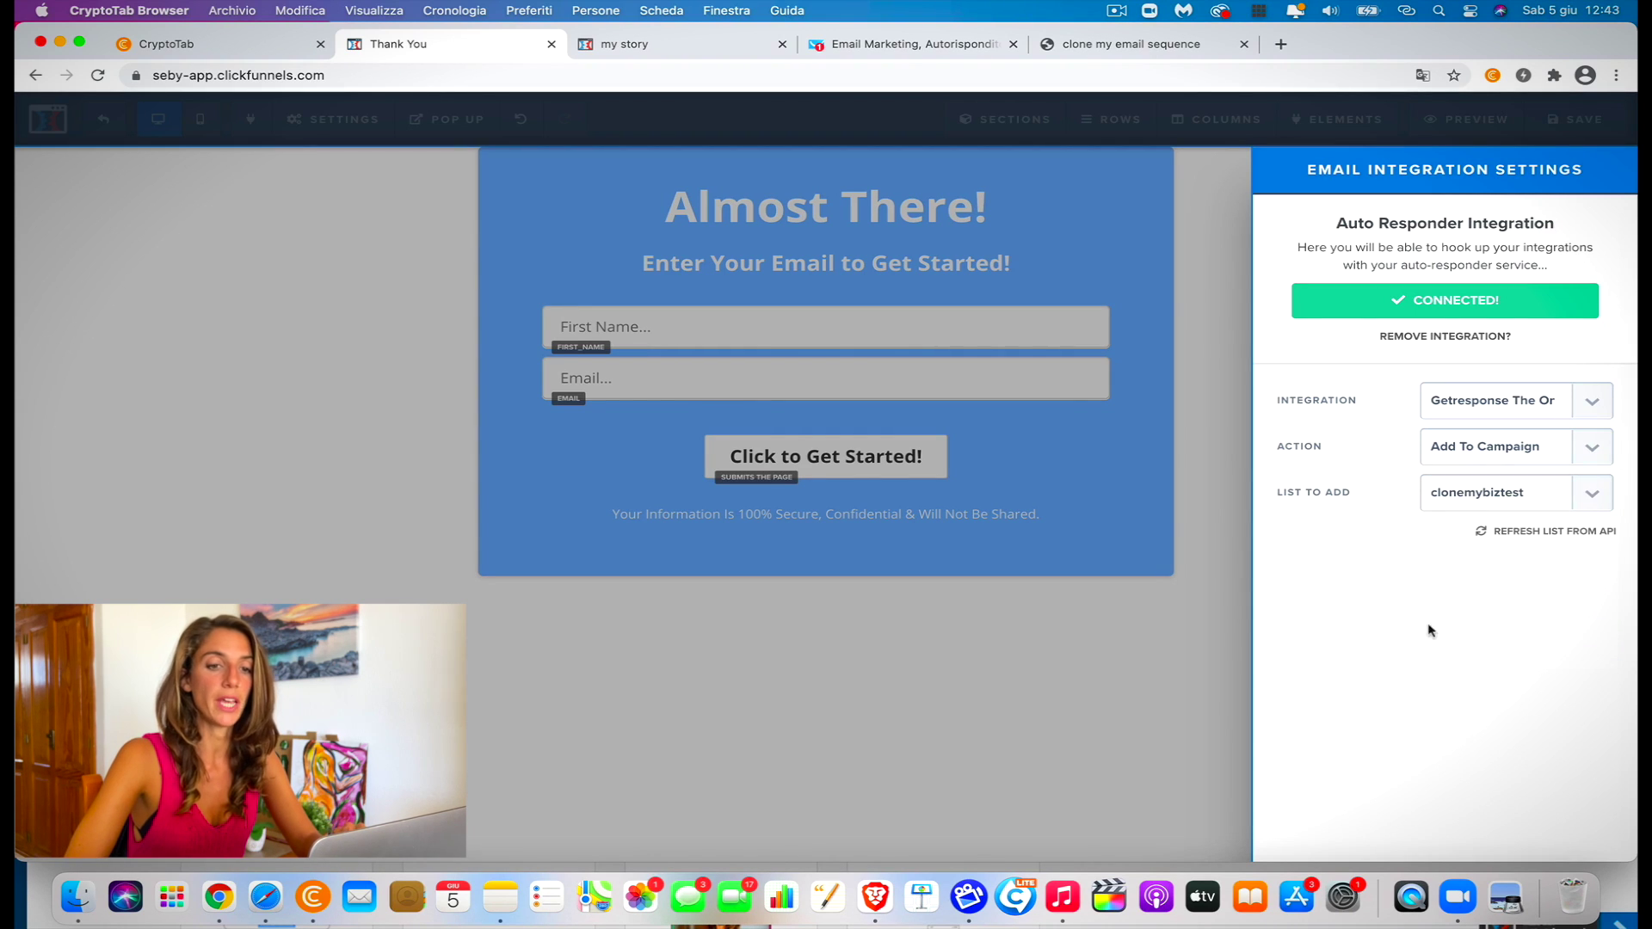
Close the integration settings, save the opt-in page and exit the editor to the funnel step overview
left_click(1116, 666)
left_click(1567, 127)
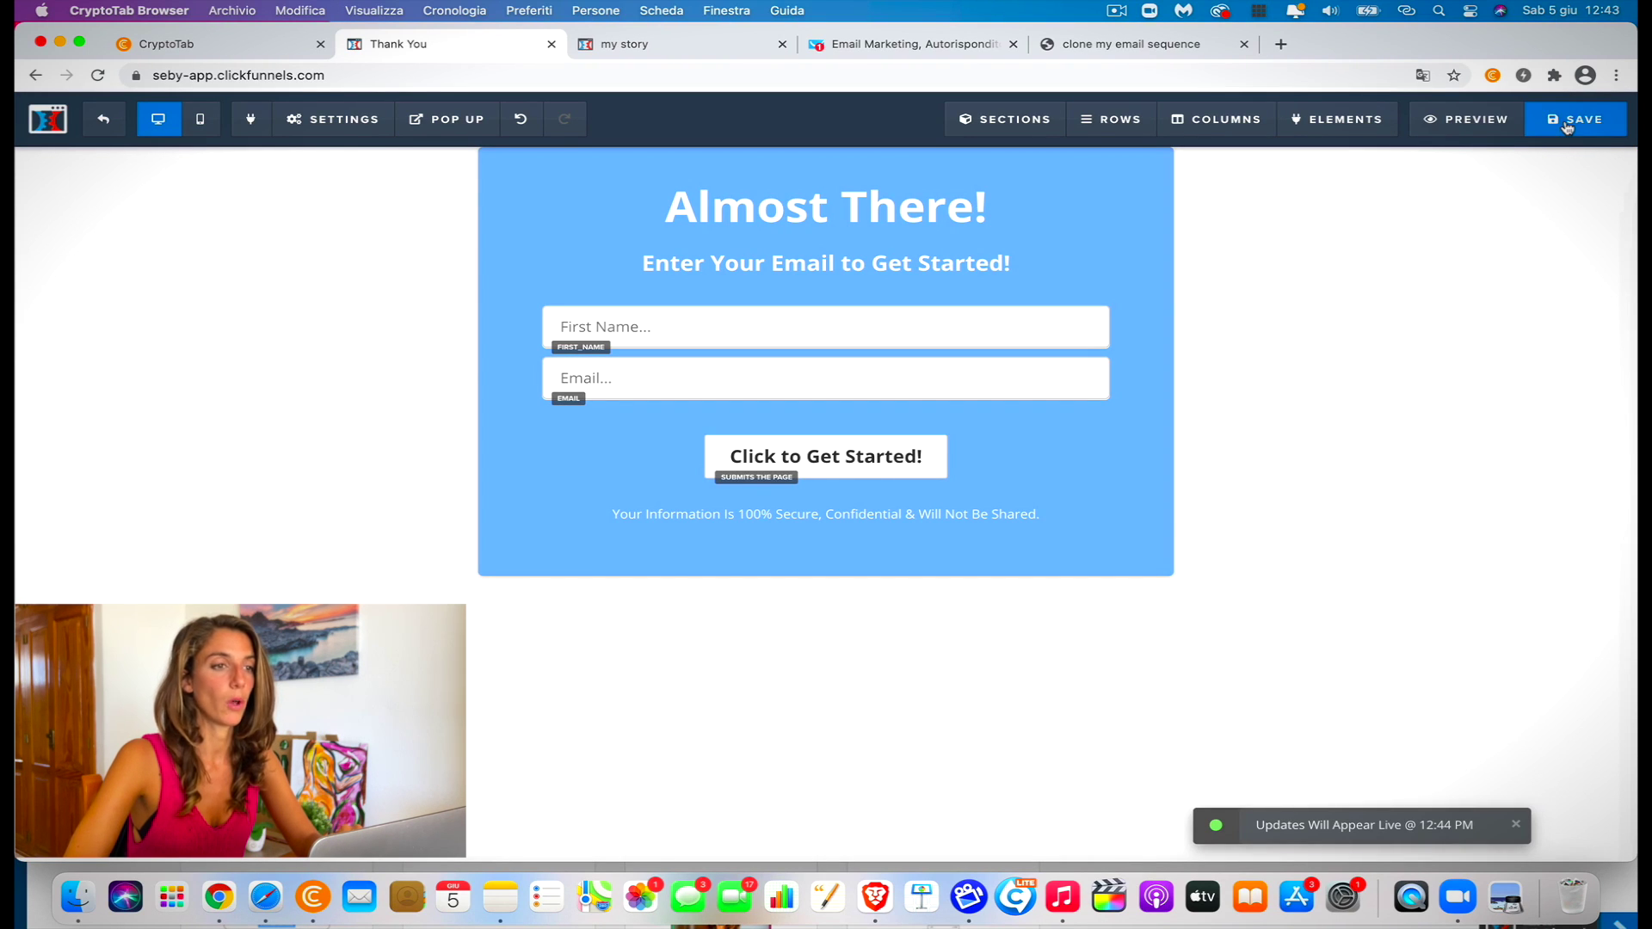
left_click(104, 132)
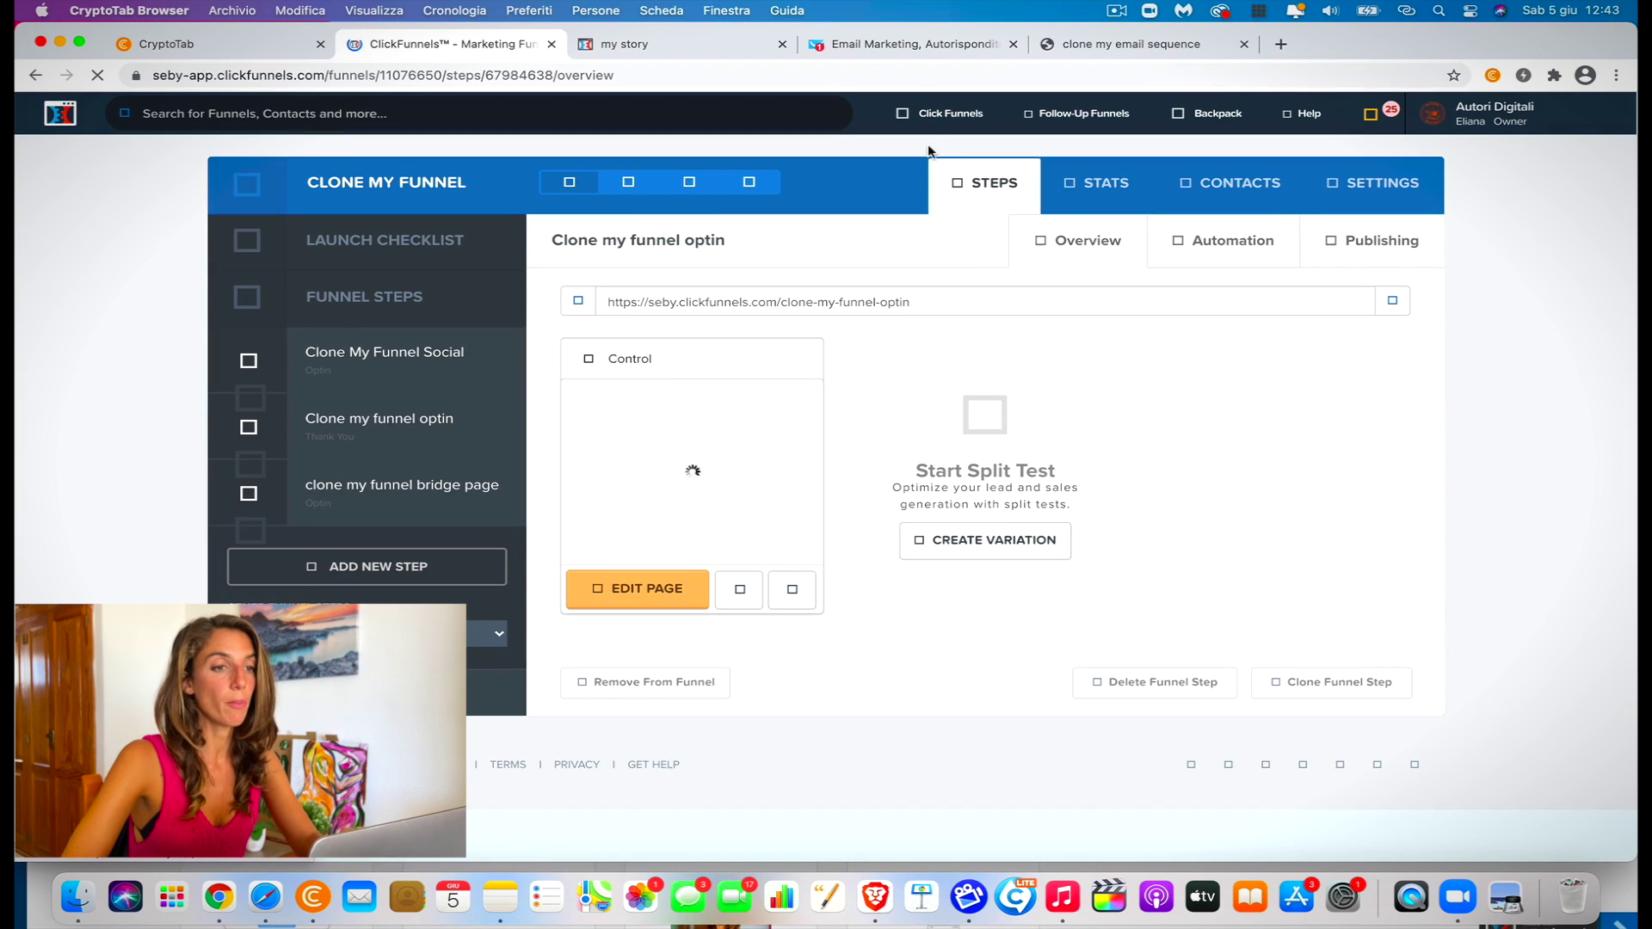
Switch to GetResponse, open its autoresponders, glance at the clone my email sequence PDF and start a new autoresponder
left_click(914, 47)
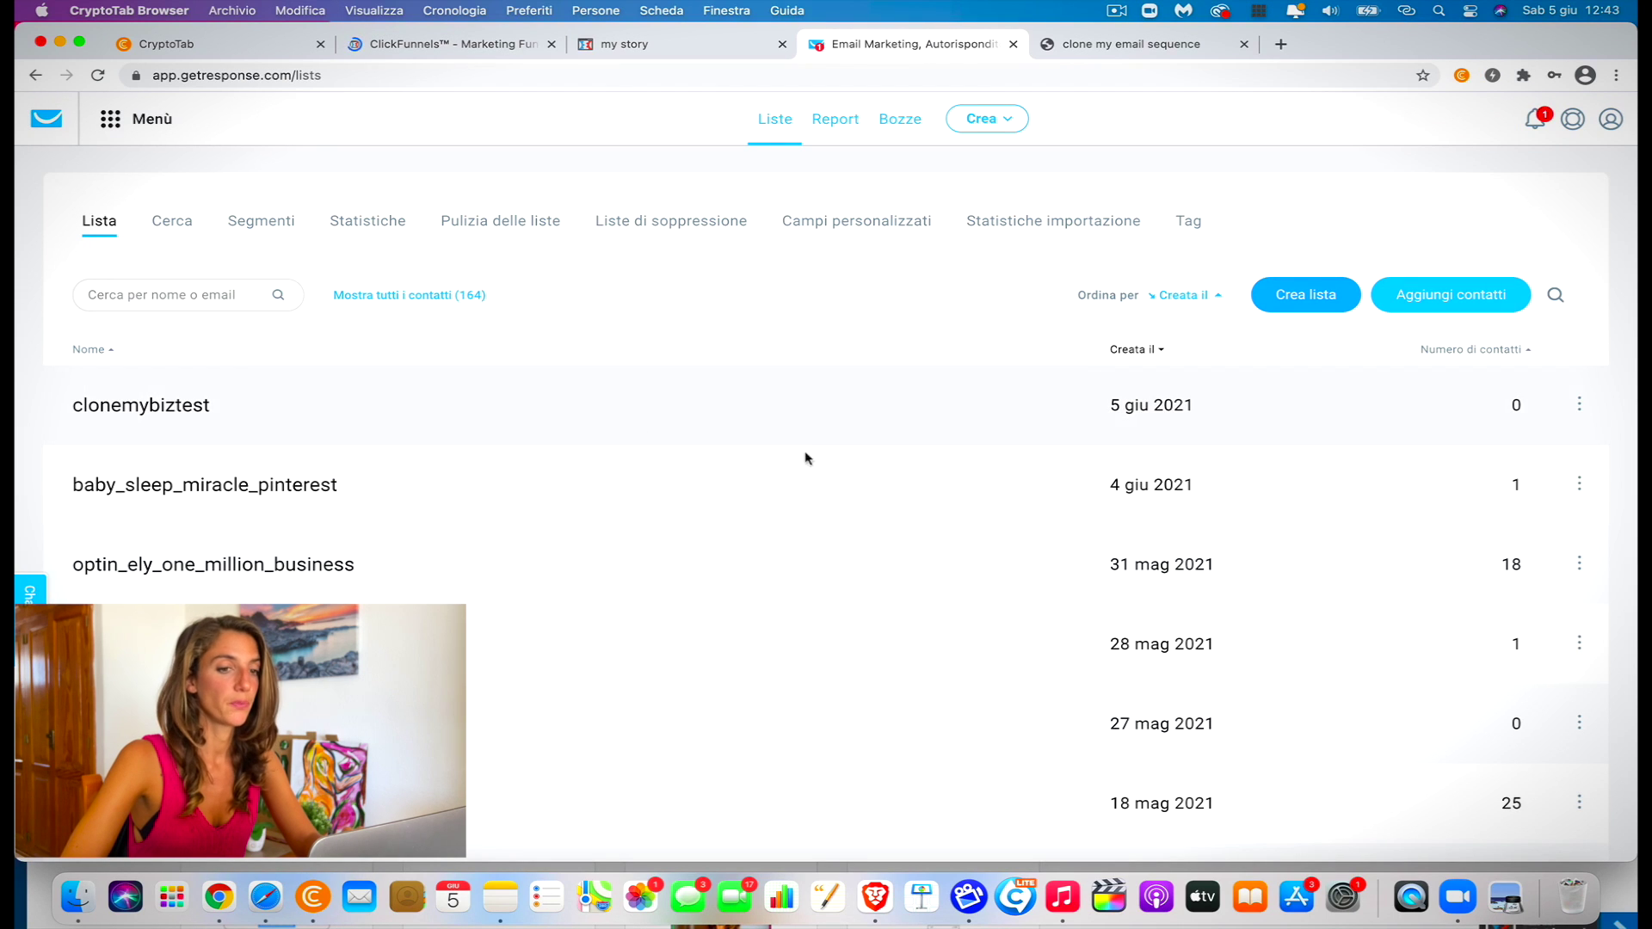
left_click(122, 130)
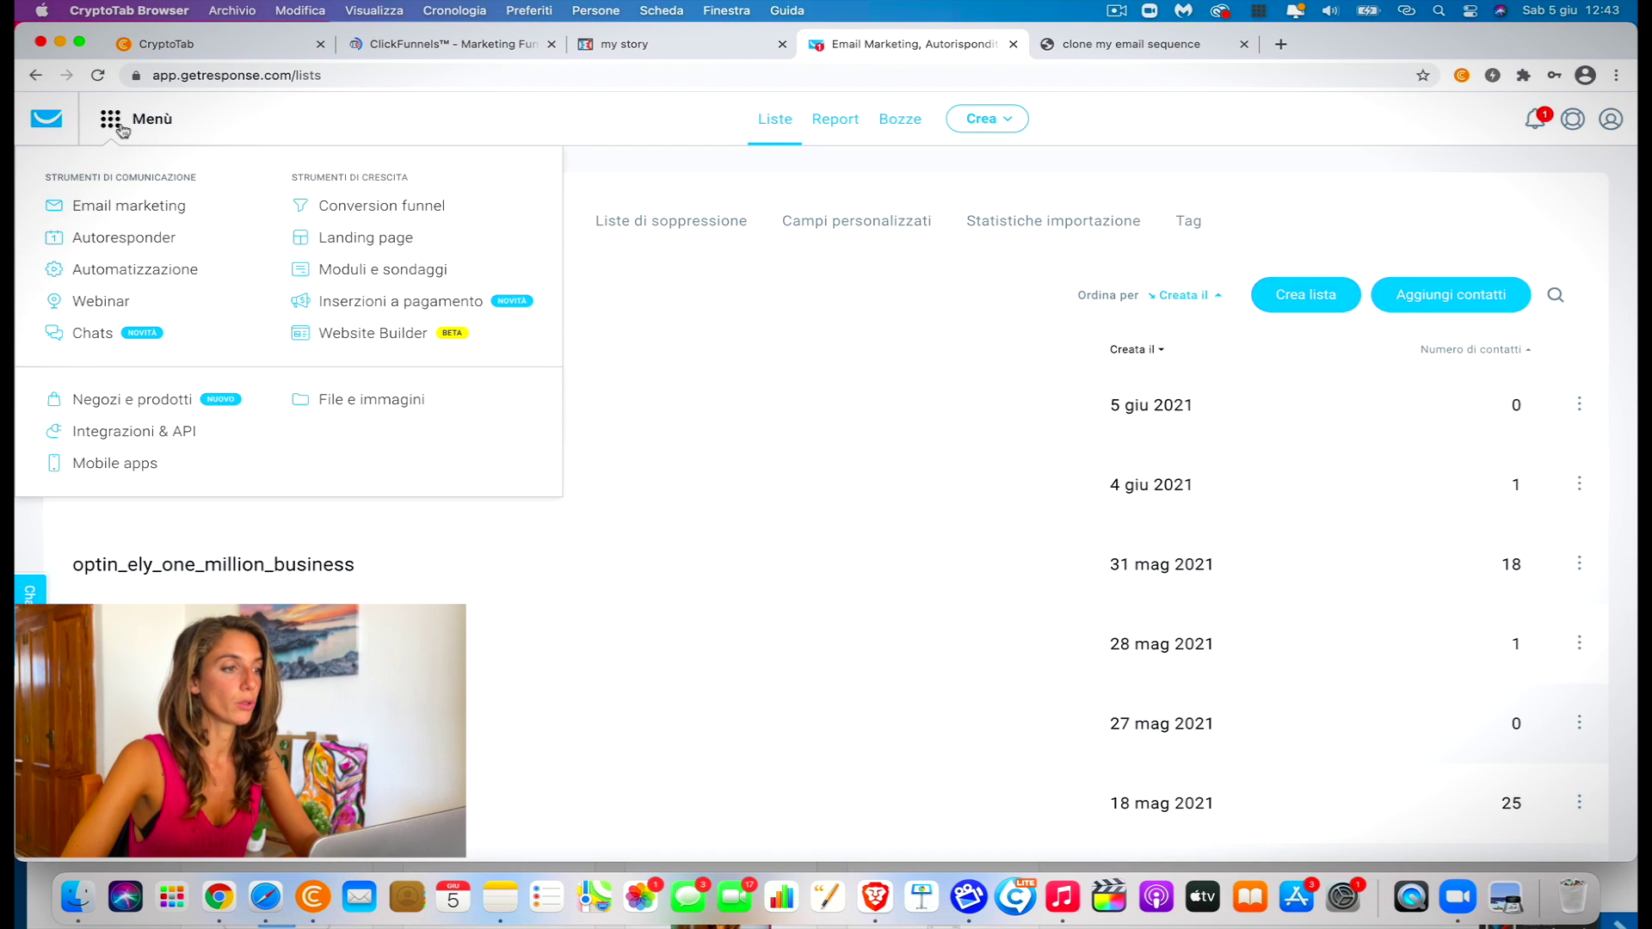
left_click(111, 251)
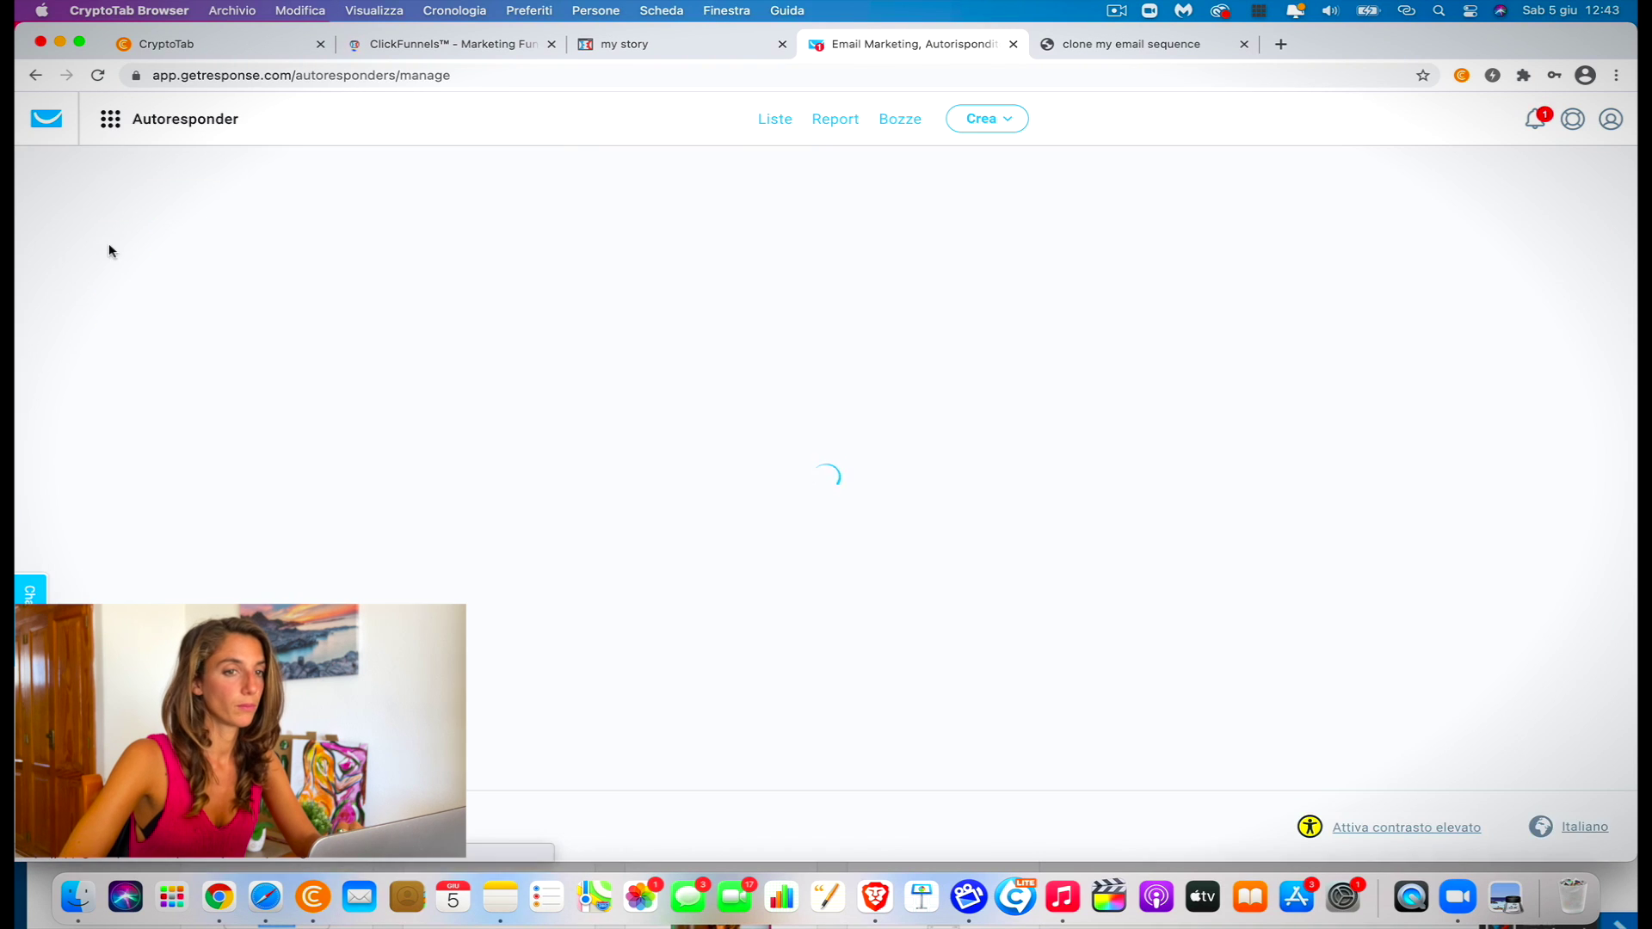
left_click(1123, 45)
scroll(944, 570, "down", 2)
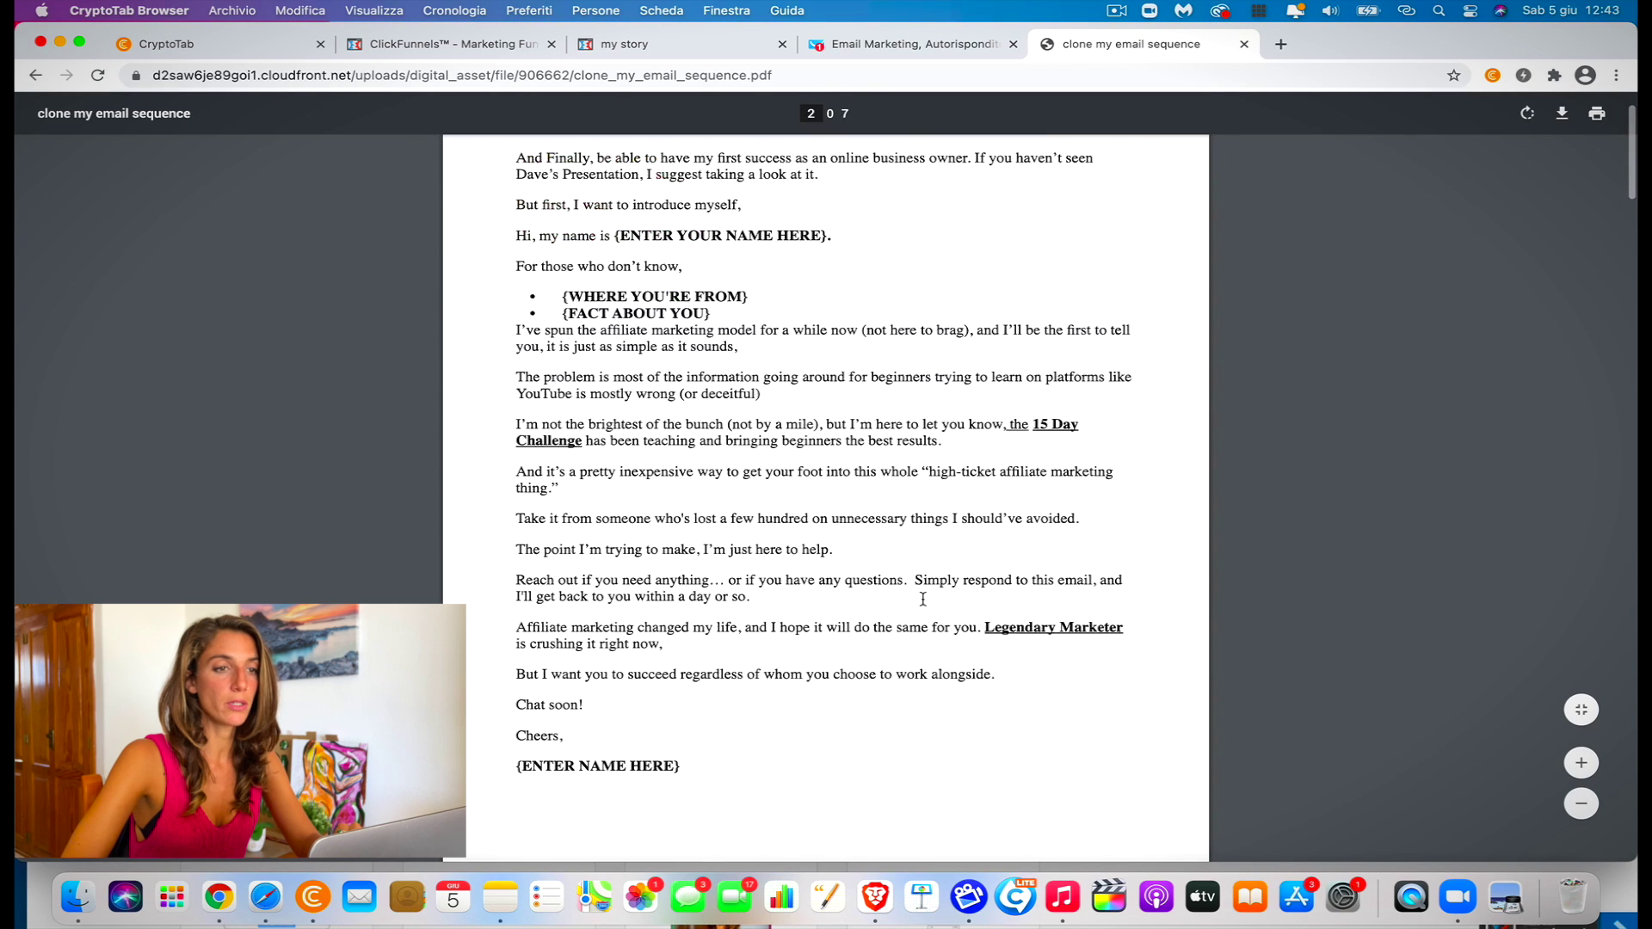
left_click(903, 45)
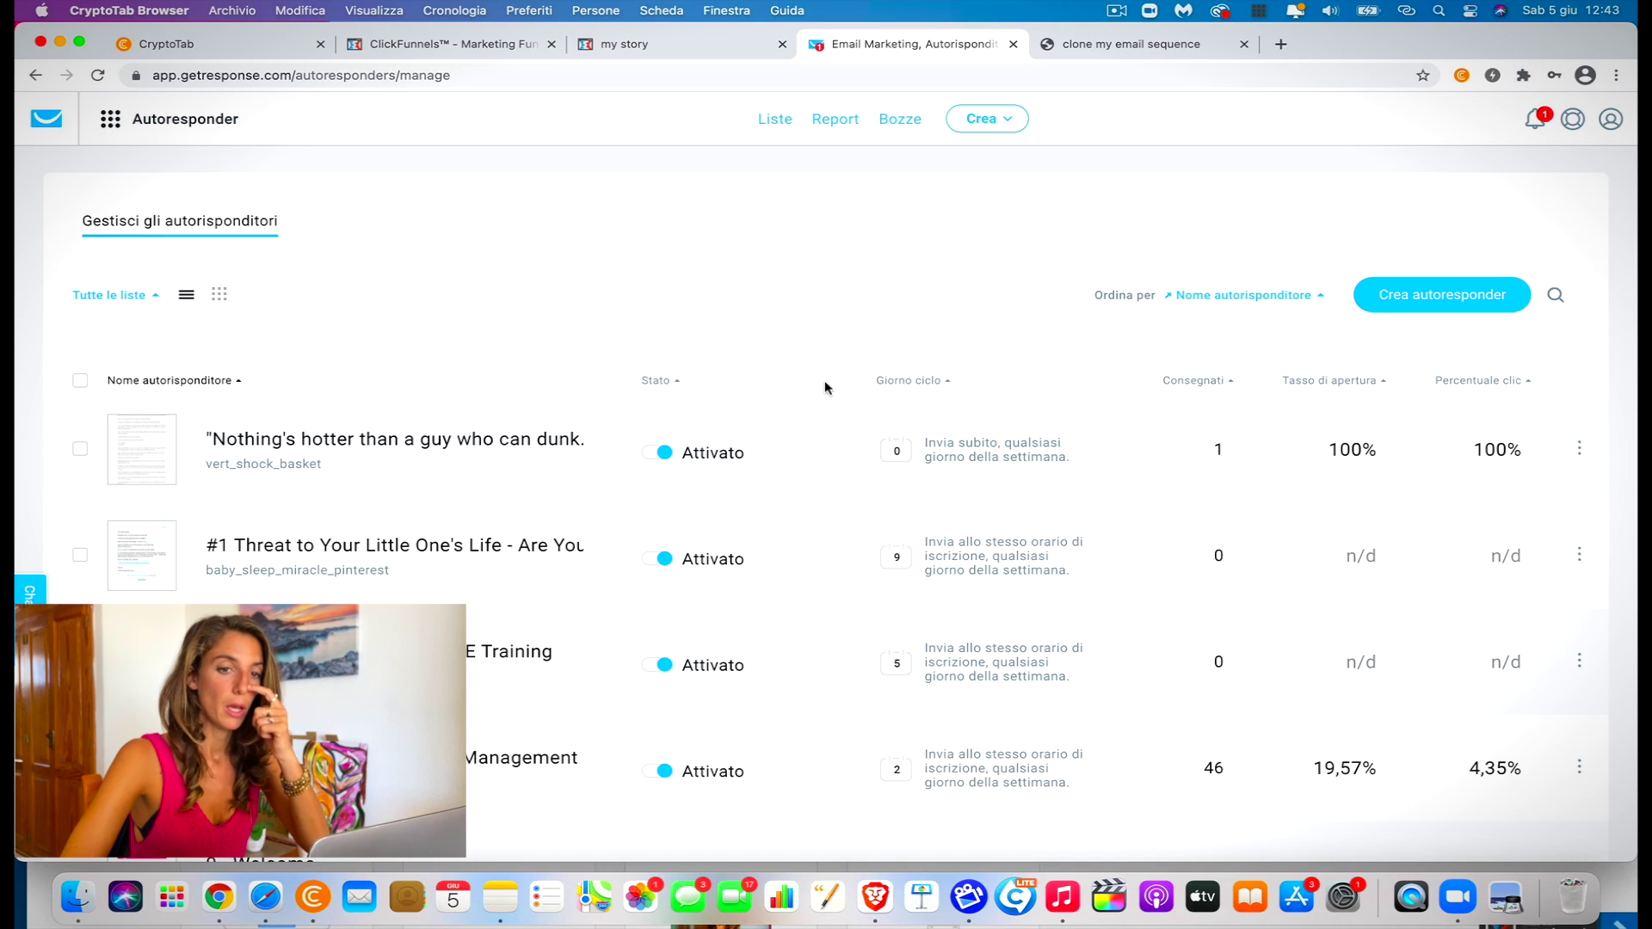
left_click(1431, 293)
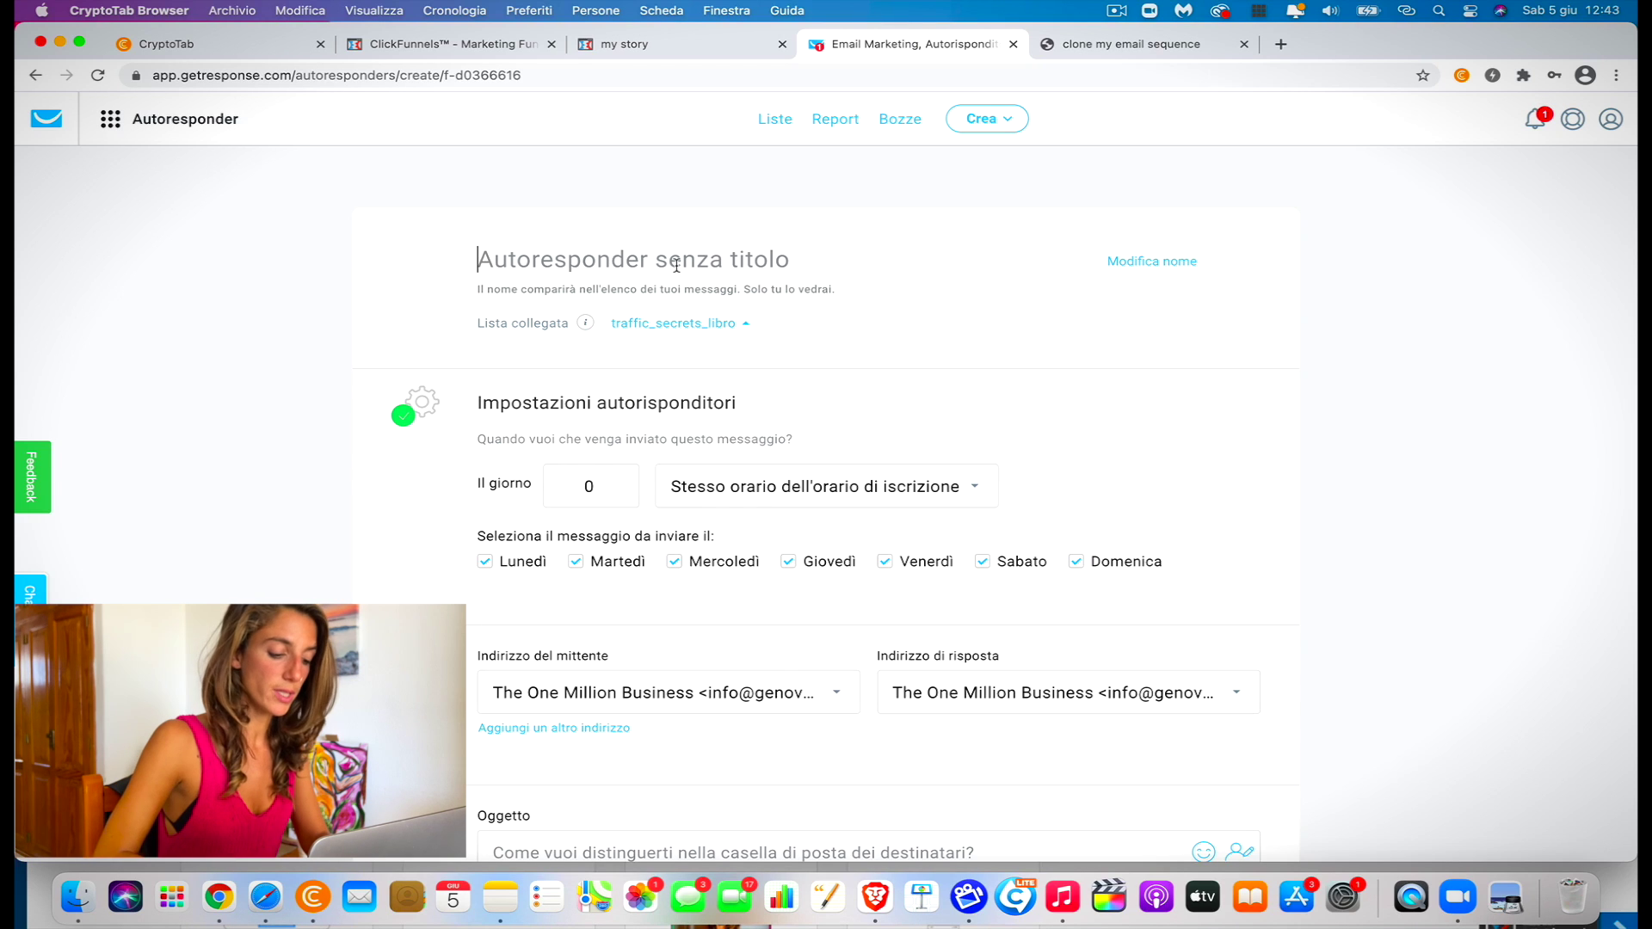
Name the autoresponder "Clone my biz test" and link it to the clonemybiztest list
type("Clone")
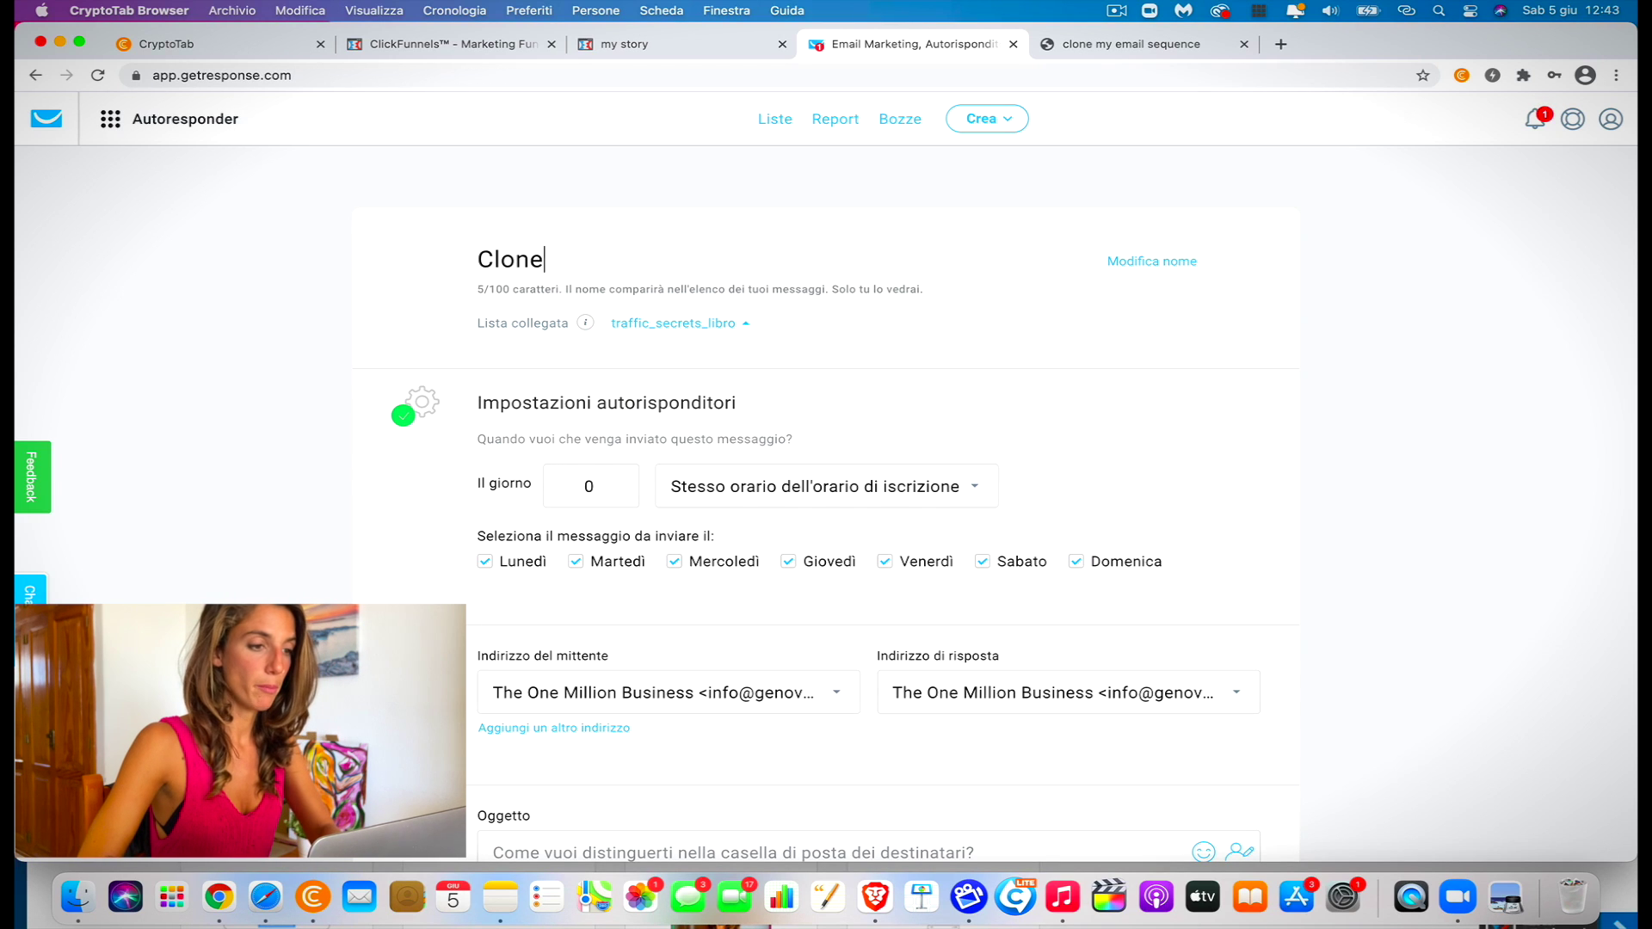
type("my")
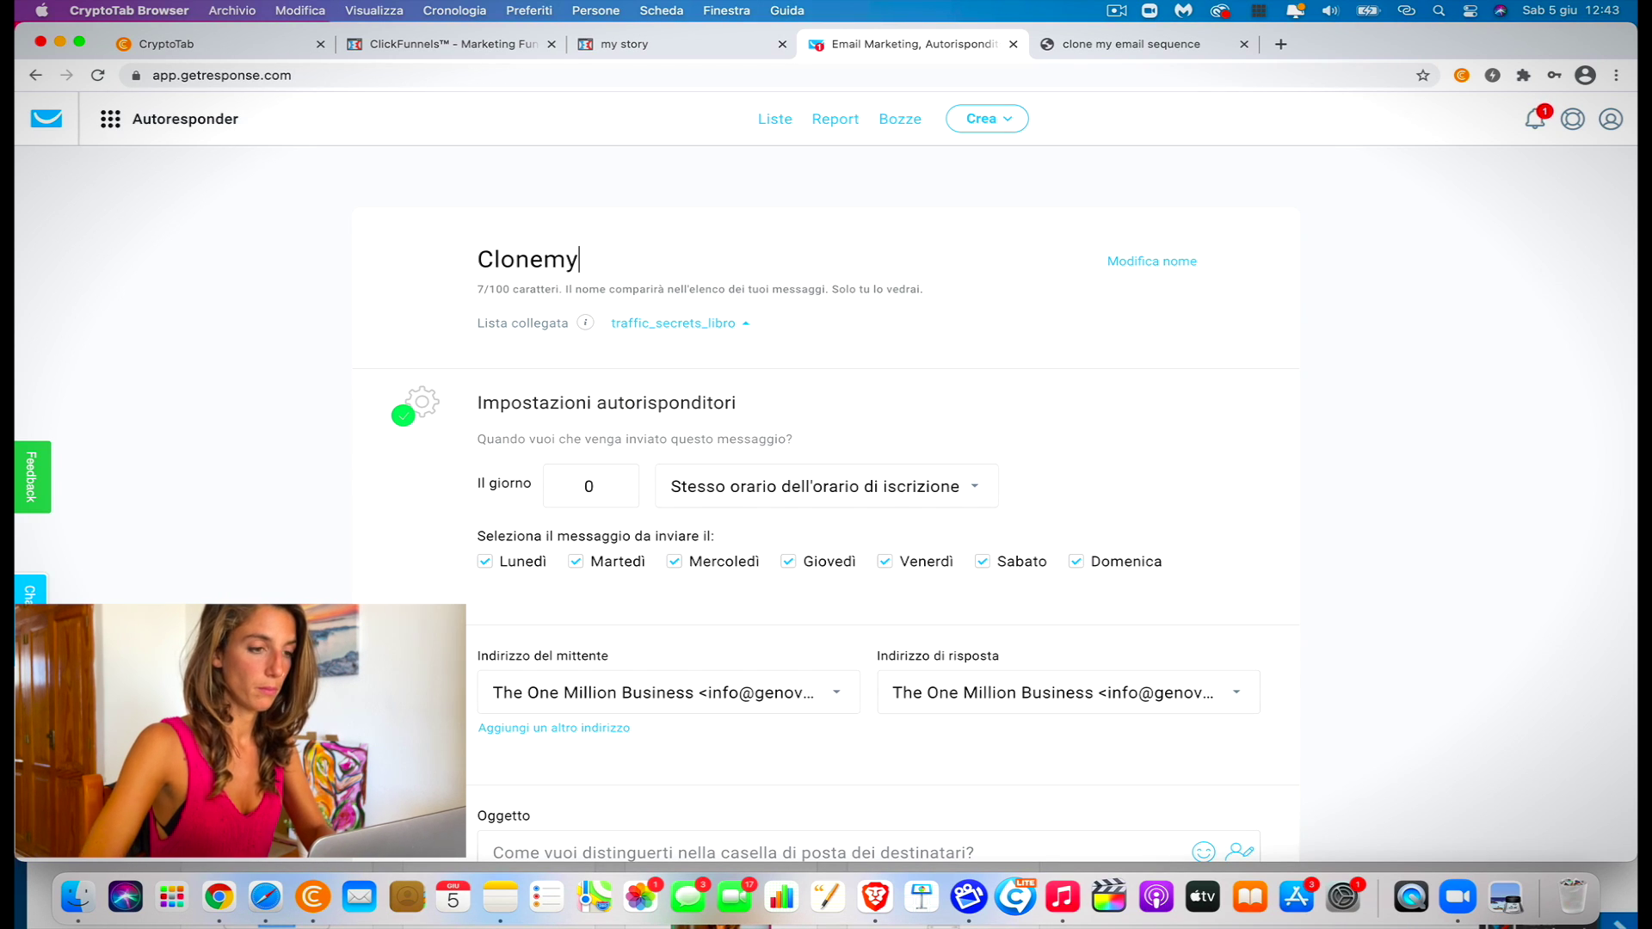
key("BackSpace")
key("BackSpace")
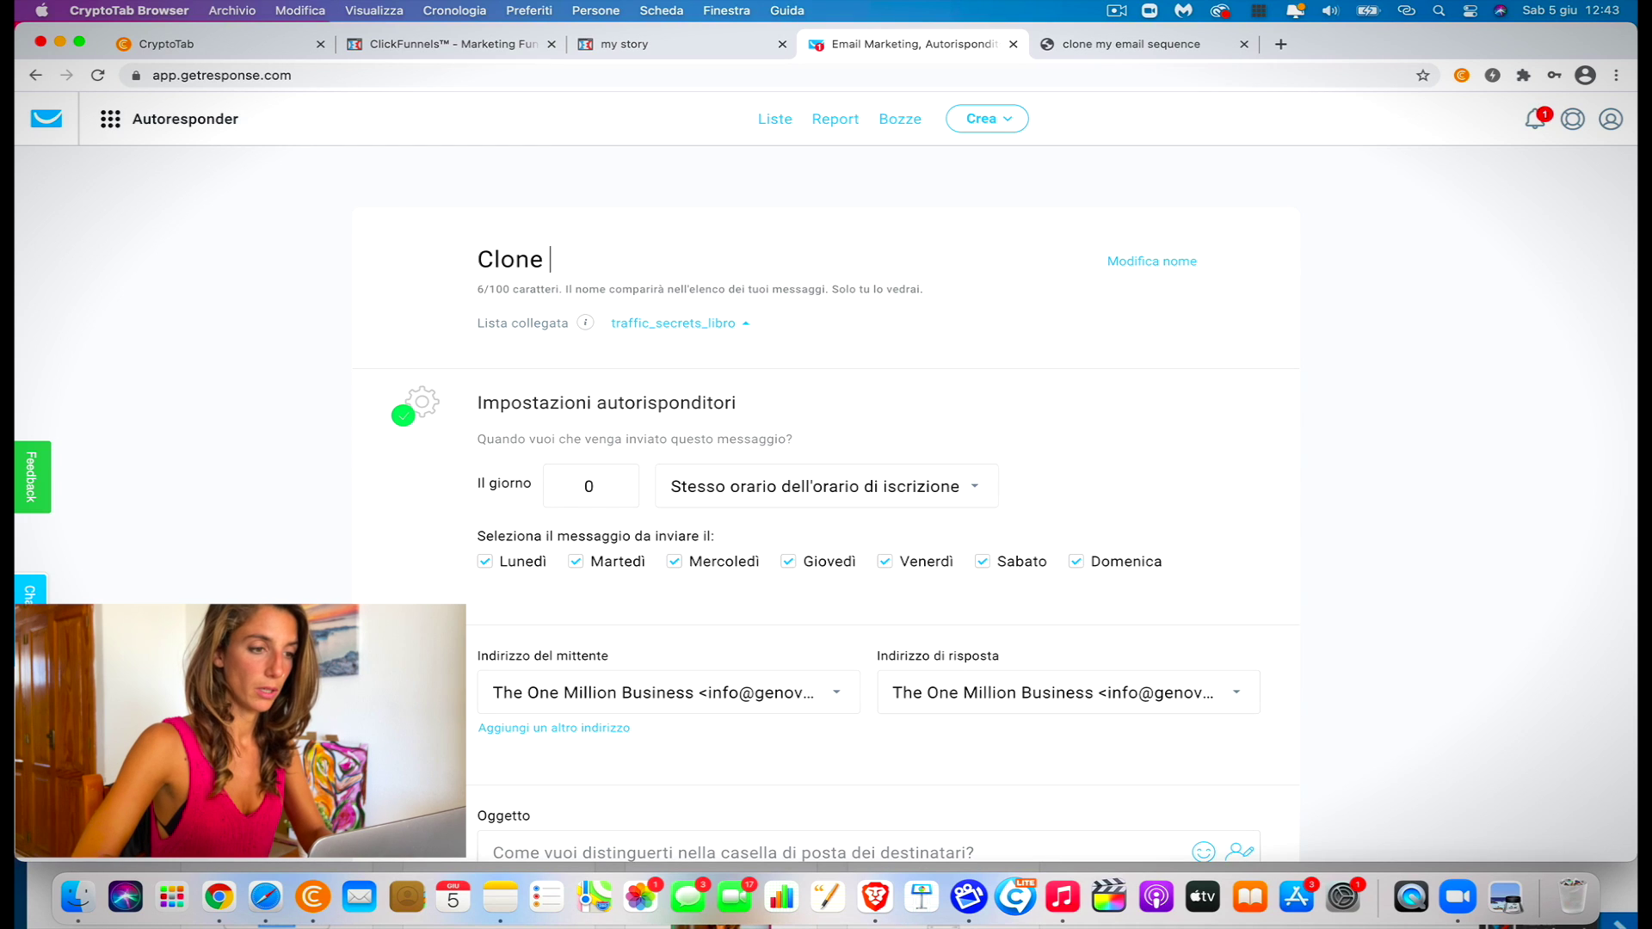
type("my biz test")
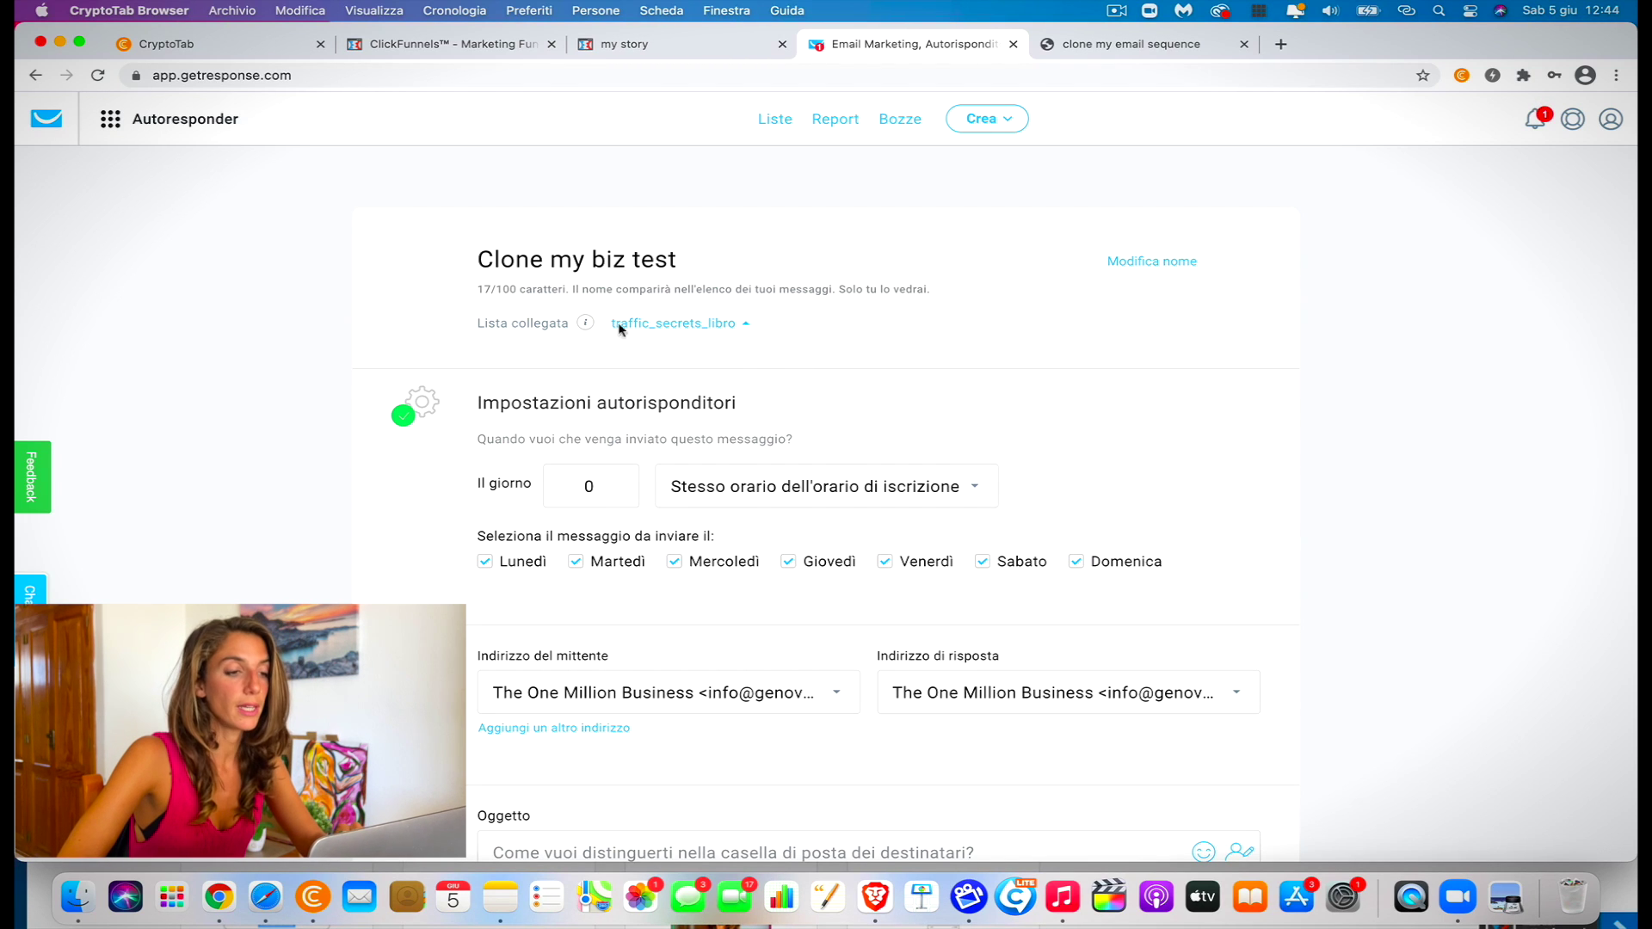
left_click(745, 325)
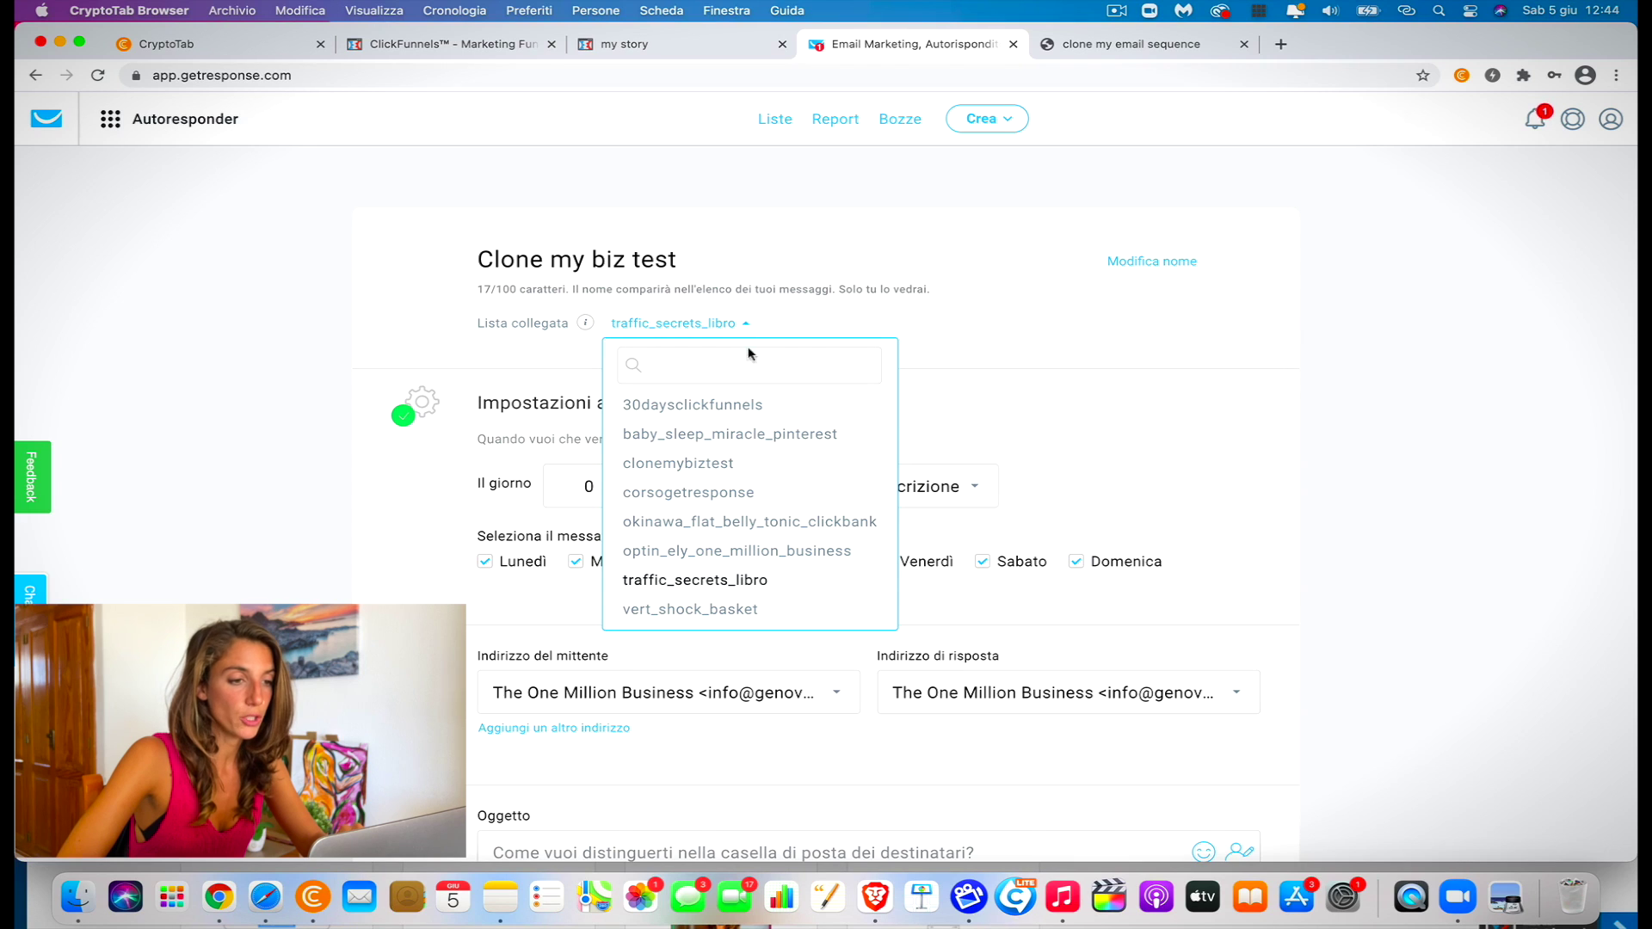
left_click(702, 469)
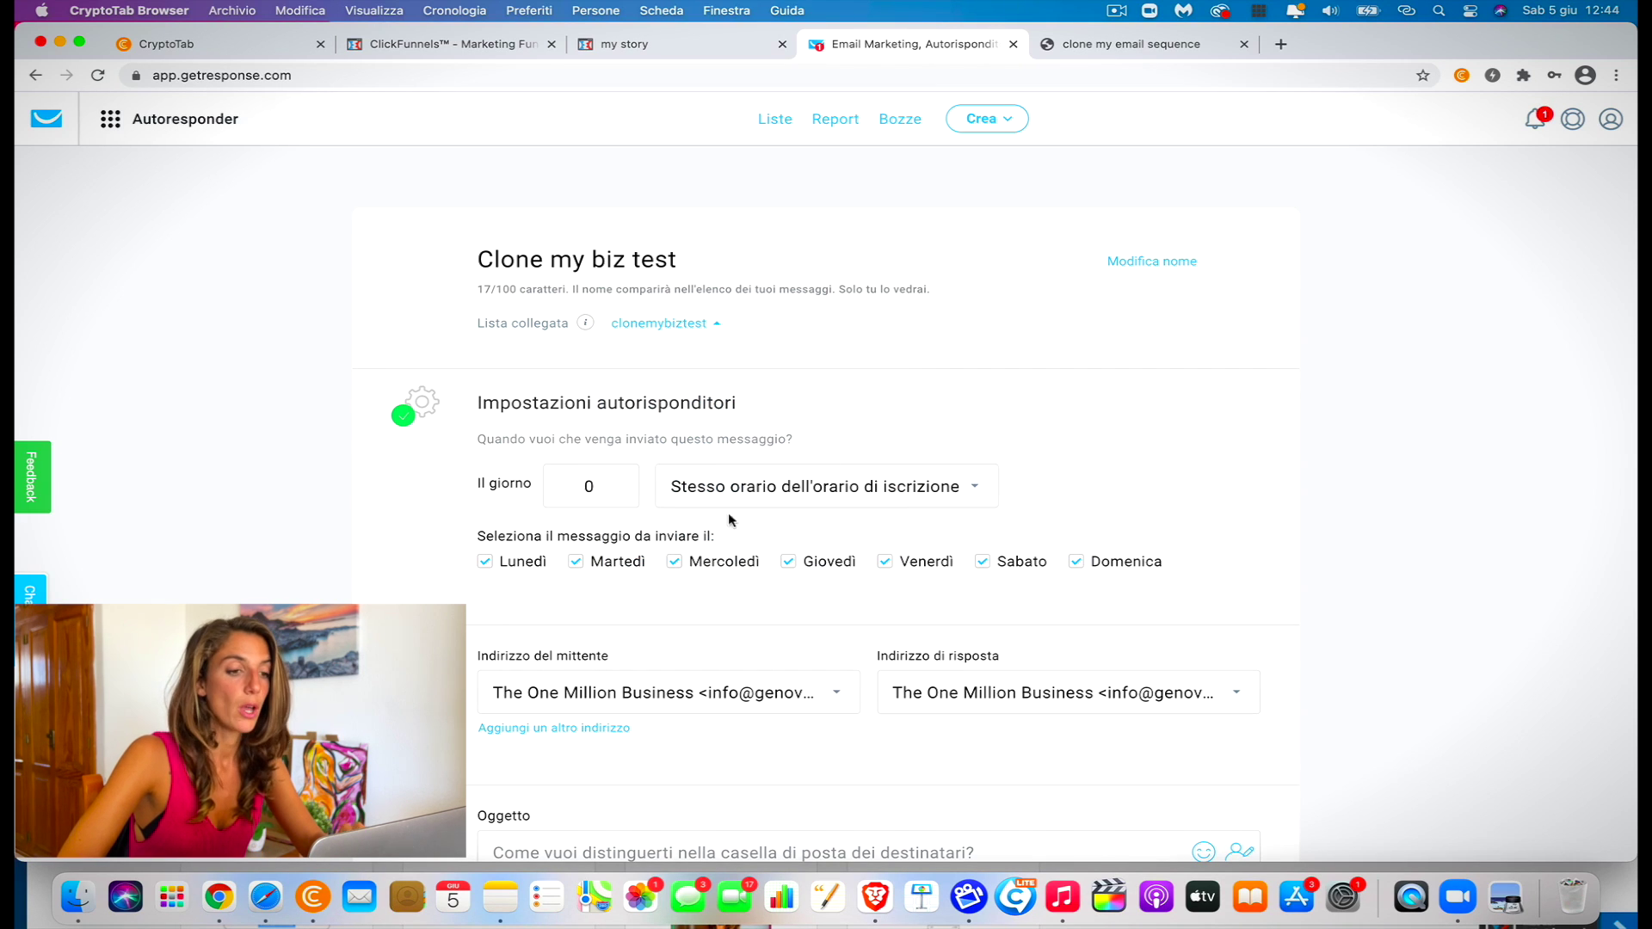
Review the autoresponder's timing settings and examine the available sender addresses
scroll(762, 520, "down", 1)
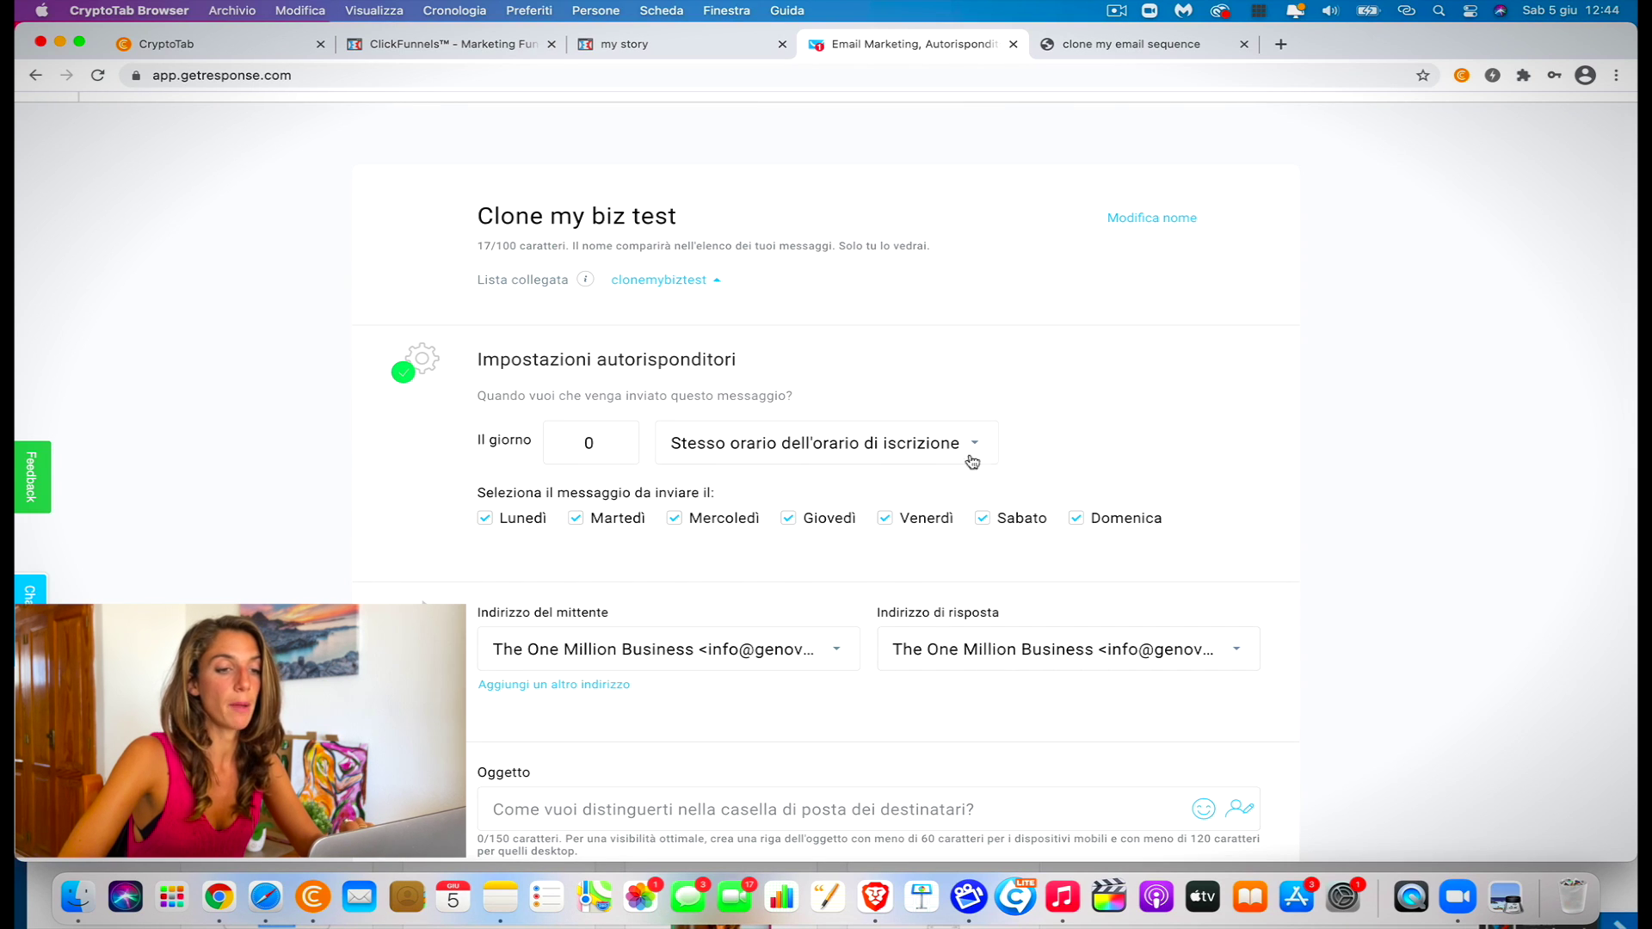
scroll(1020, 482, "down", 4)
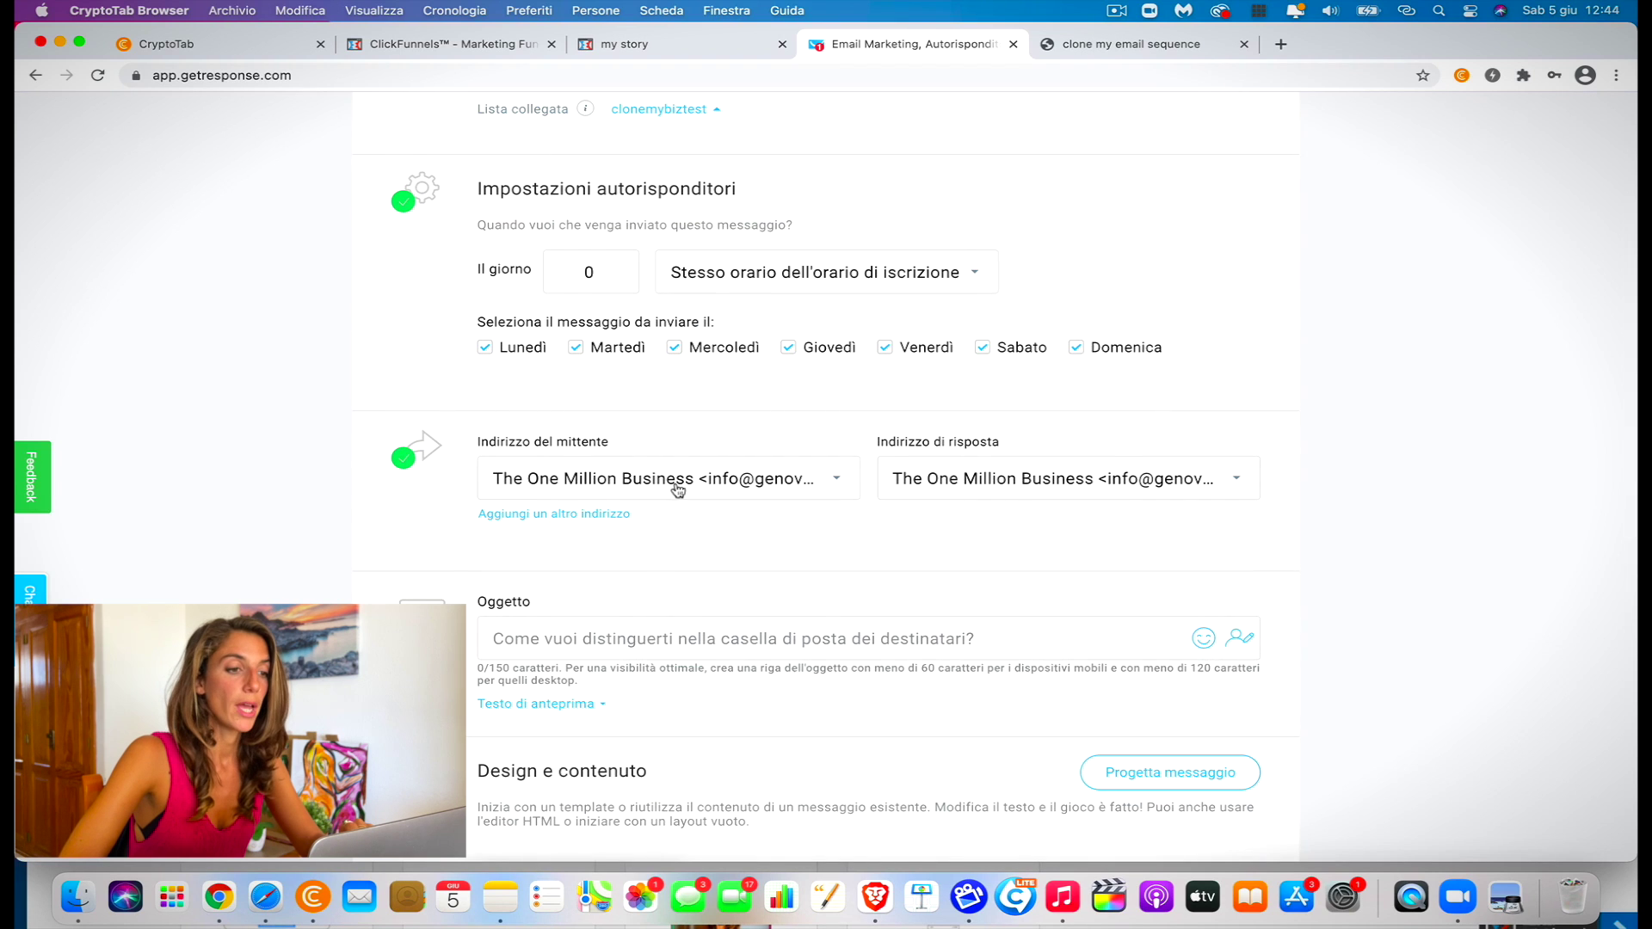
scroll(654, 495, "down", 2)
left_click(846, 421)
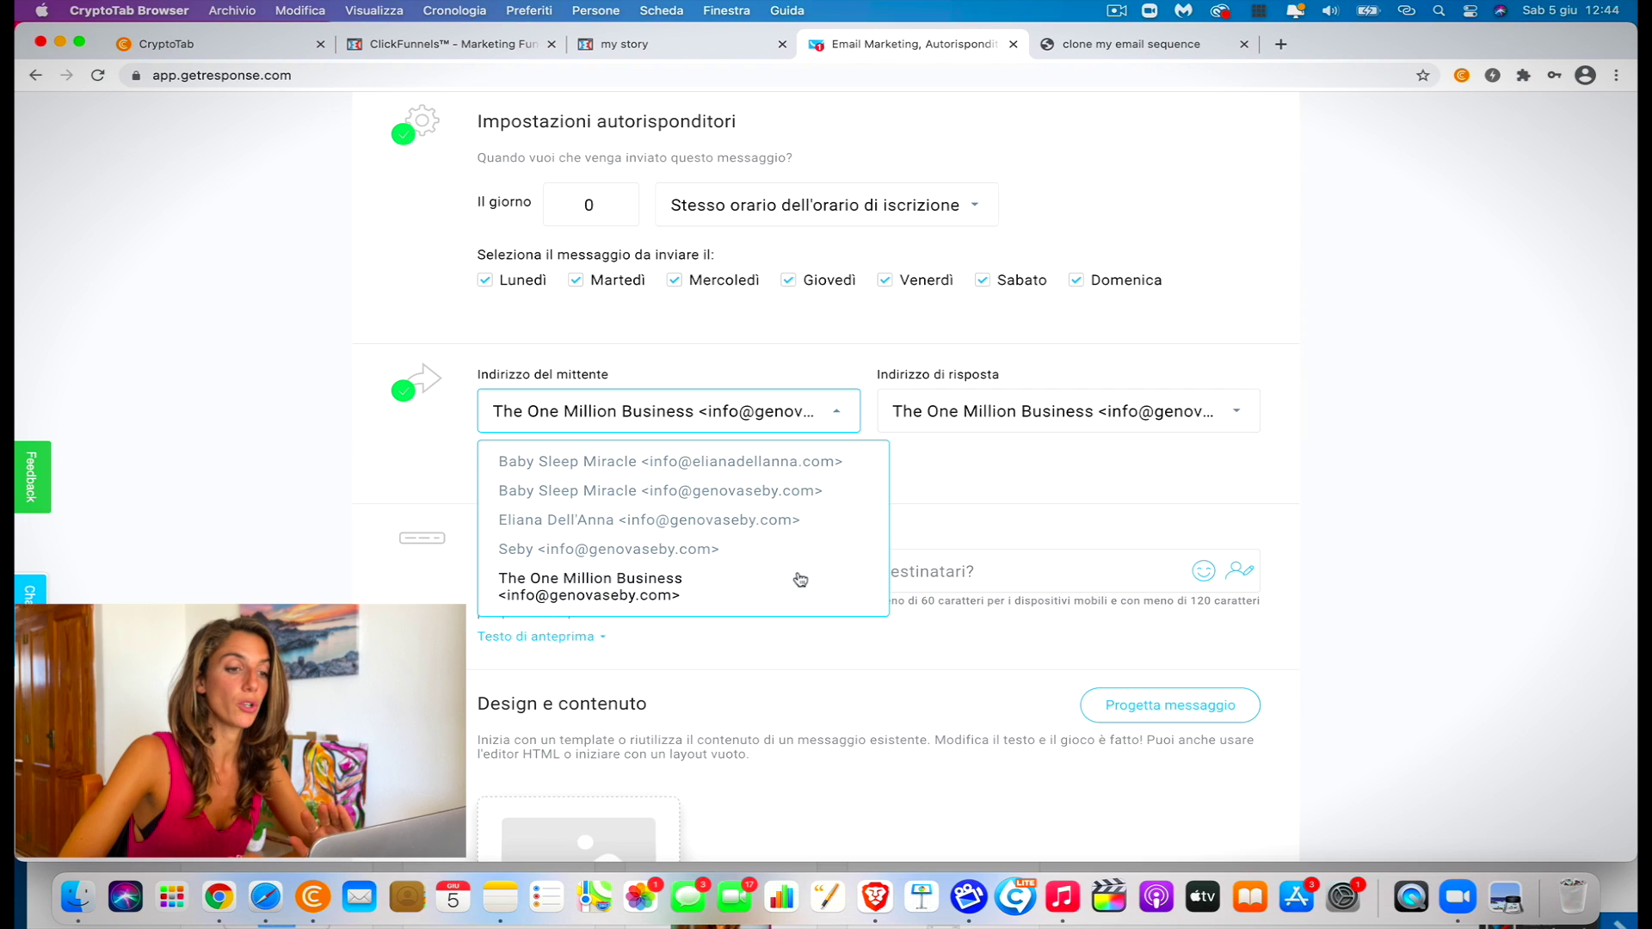
left_click(837, 417)
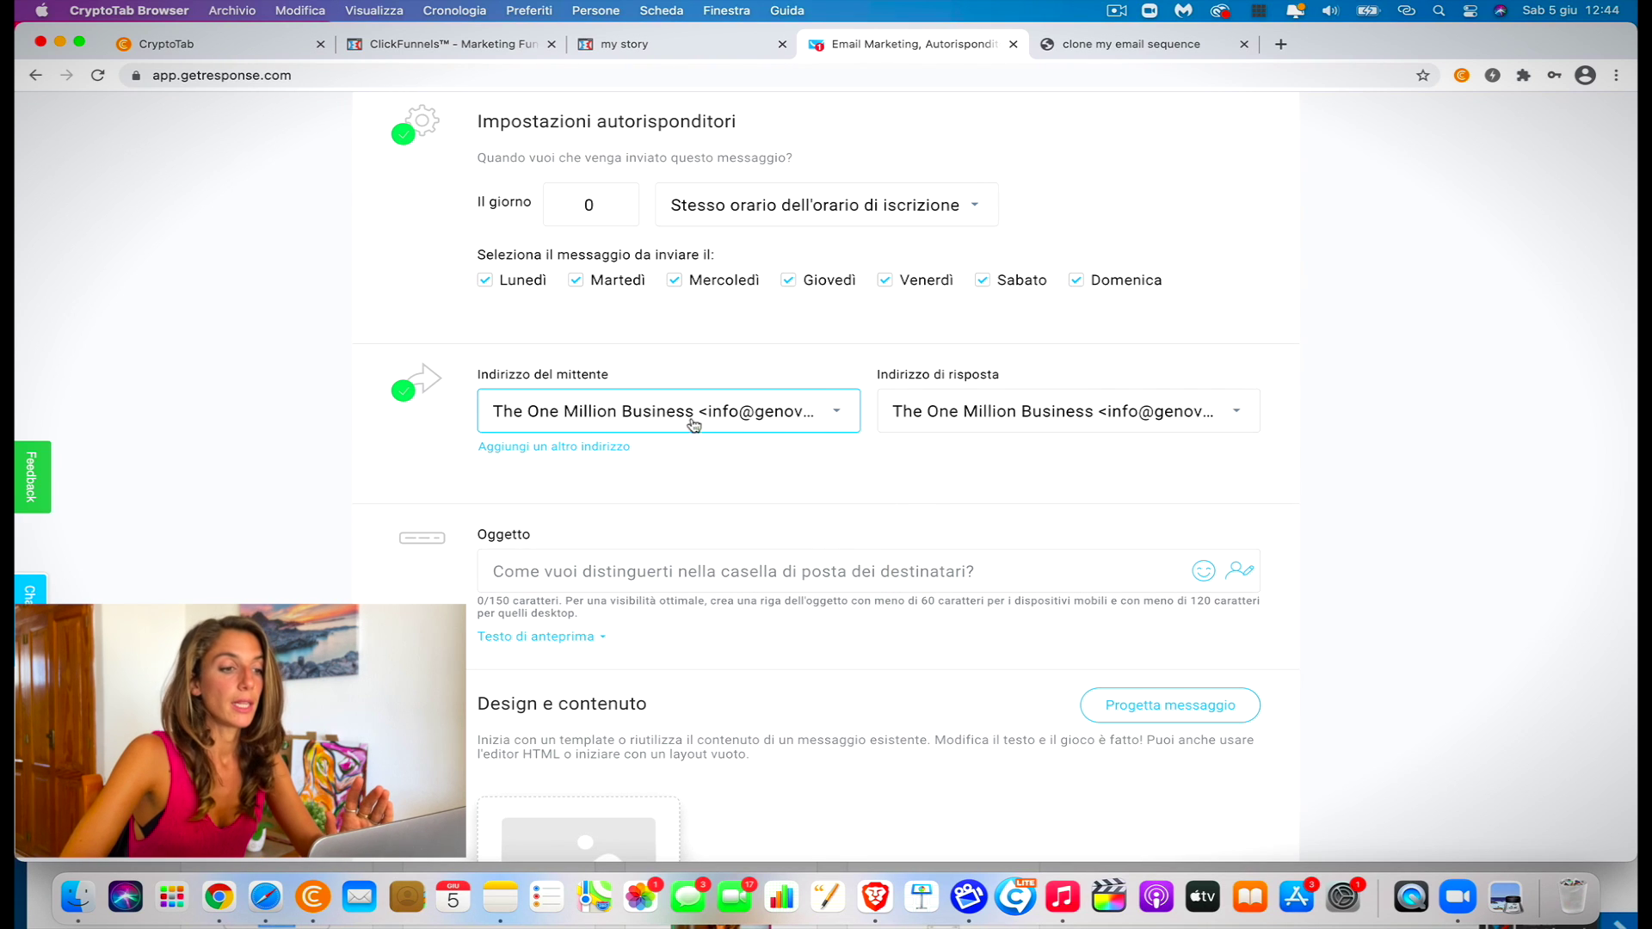
scroll(963, 479, "down", 1)
left_click(837, 400)
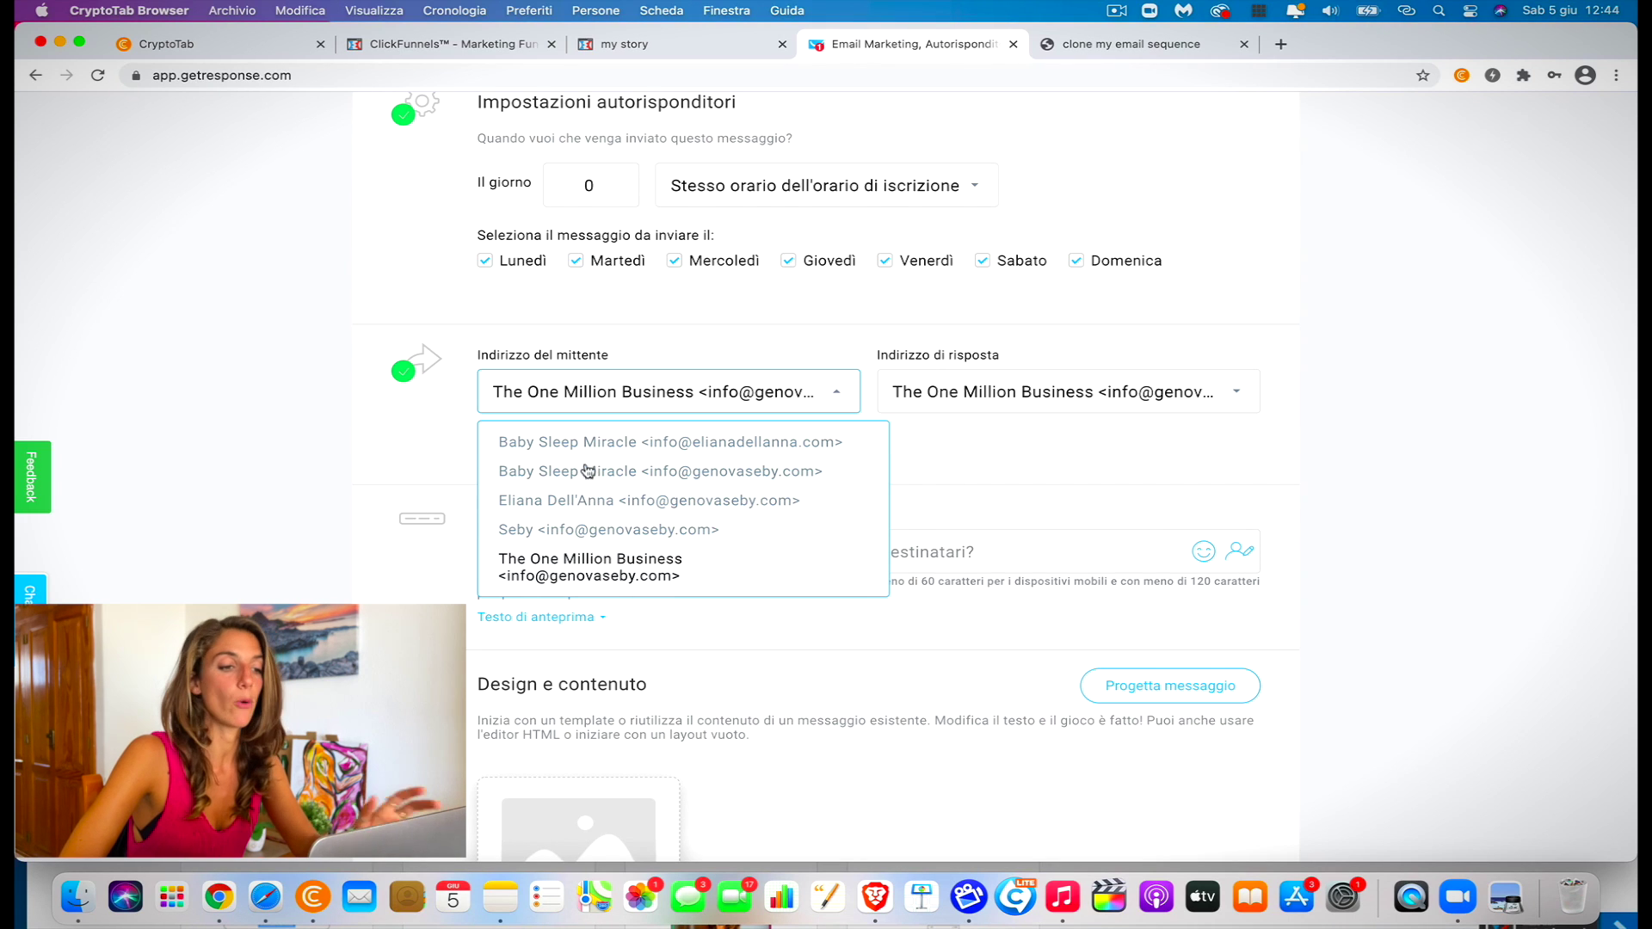
left_click(998, 454)
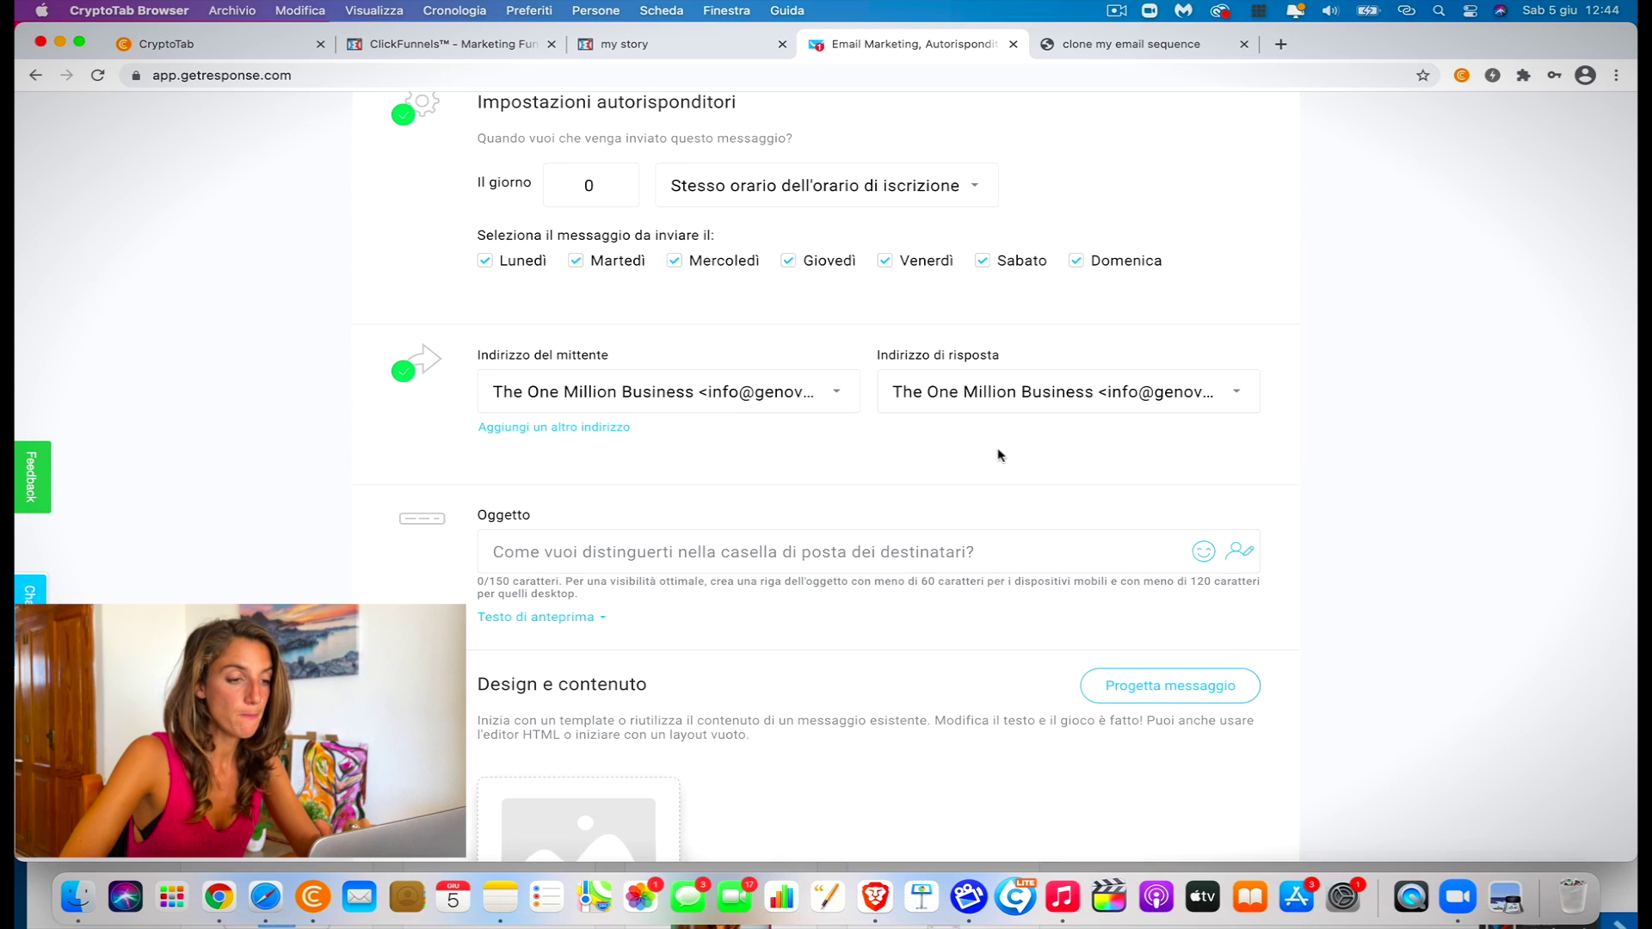
Copy the subject of Email 1, "Shoot I Forgot To Tell You This!", from the email sequence PDF into the autoresponder's subject
scroll(910, 604, "down", 1)
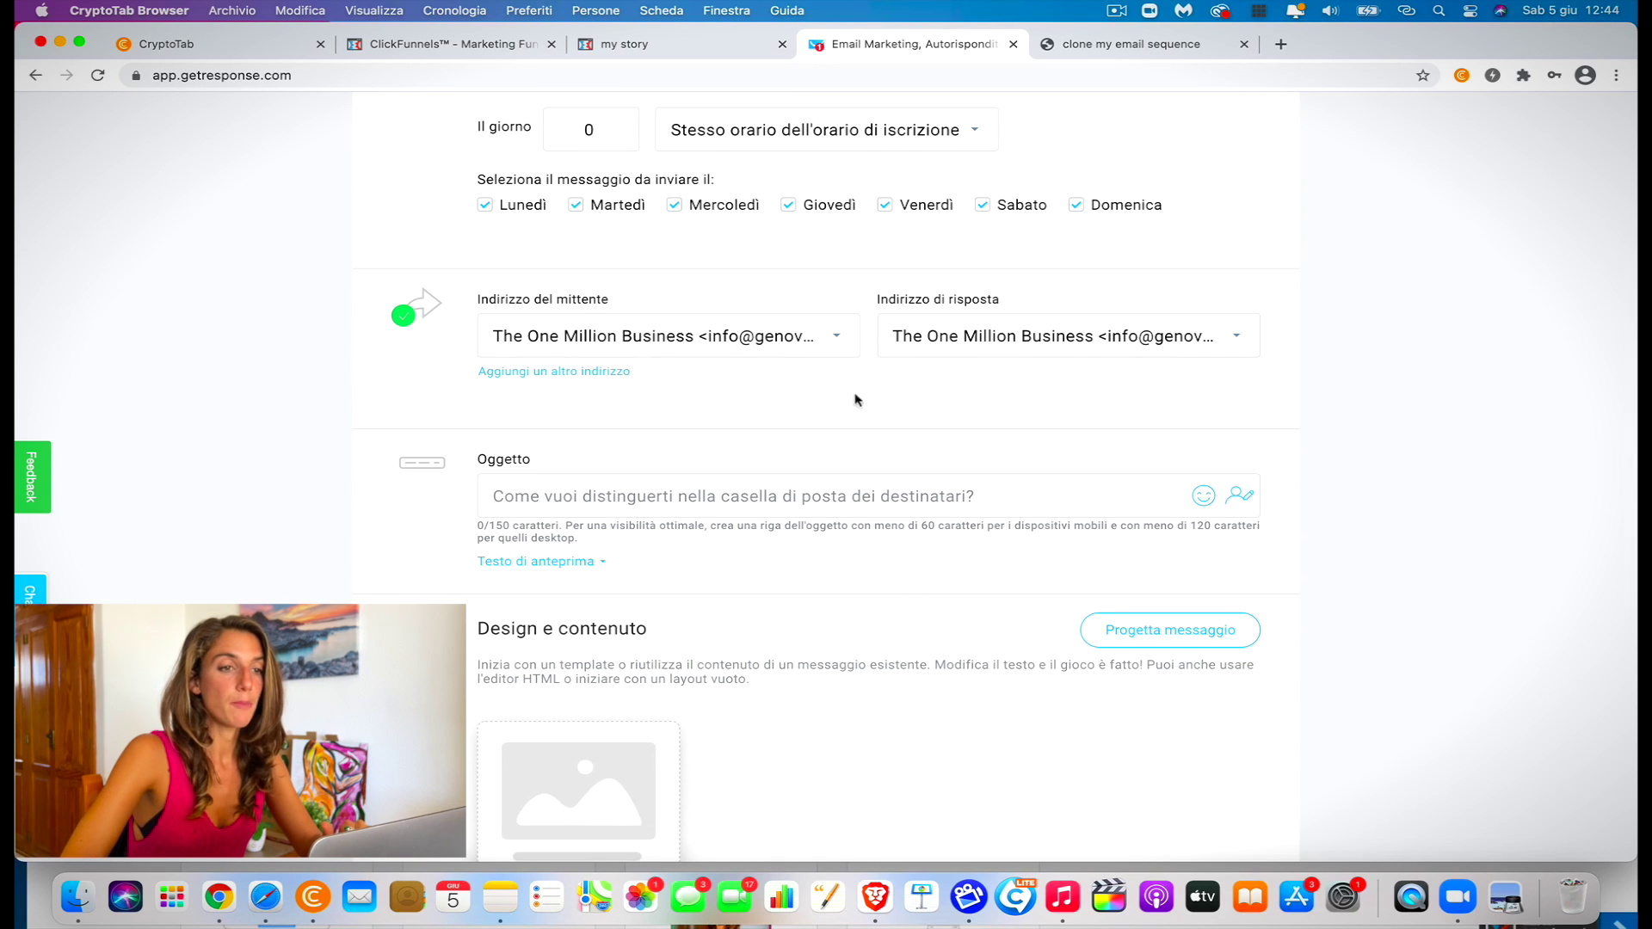
left_click(1118, 44)
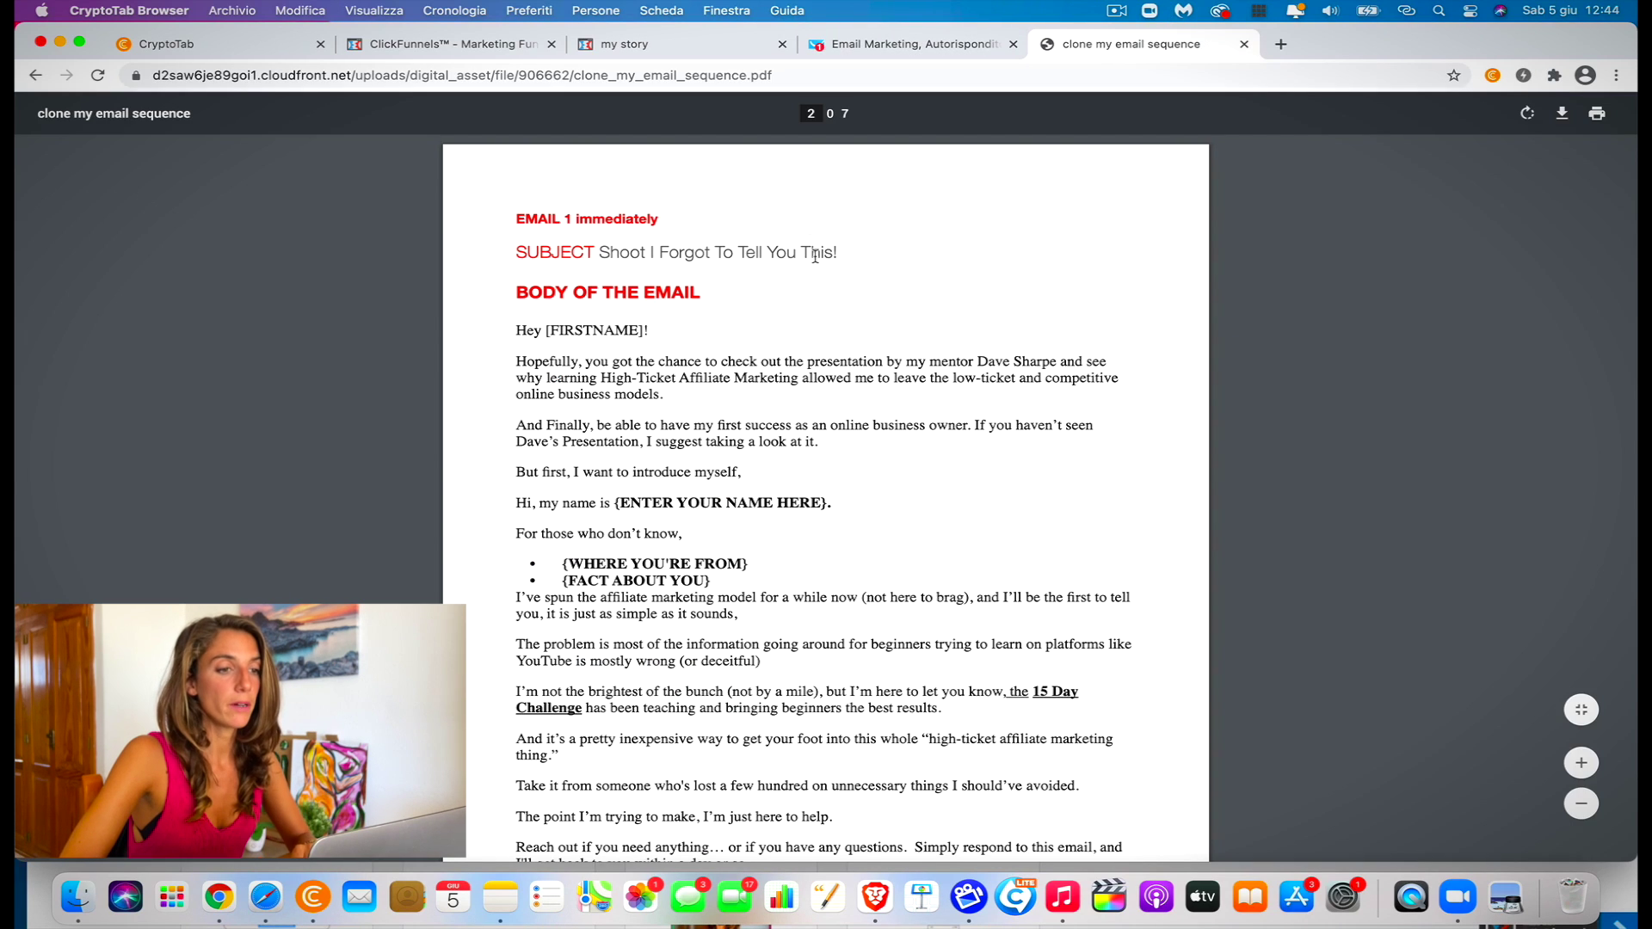
left_click_drag(837, 255, 604, 258)
key("super+c")
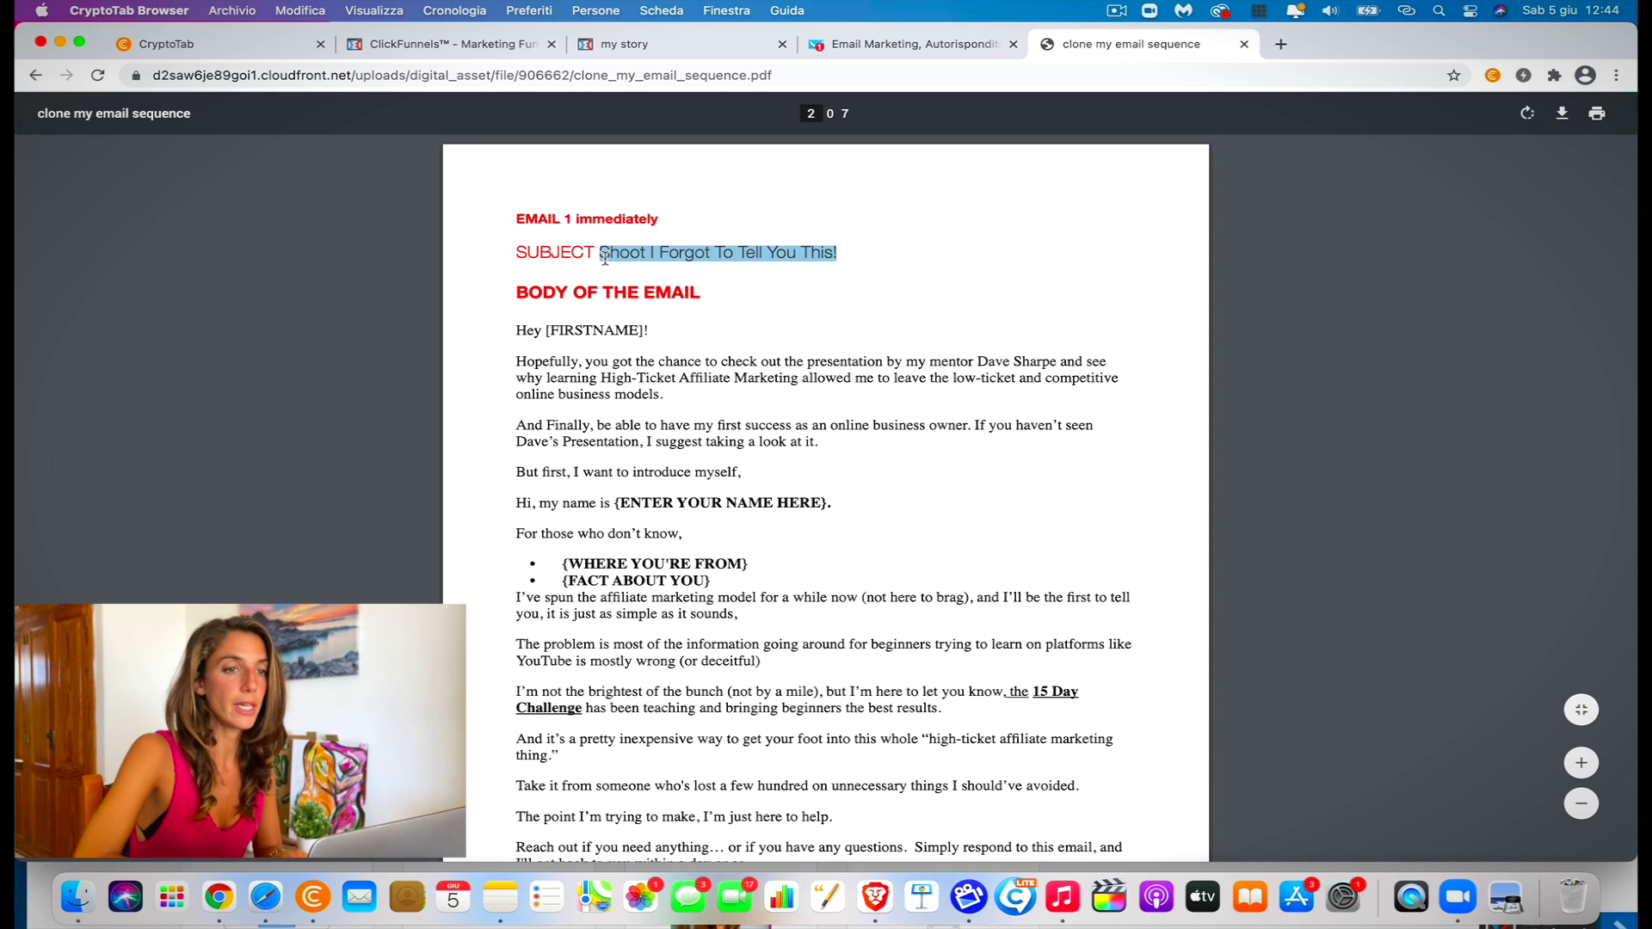
left_click(891, 39)
left_click(557, 507)
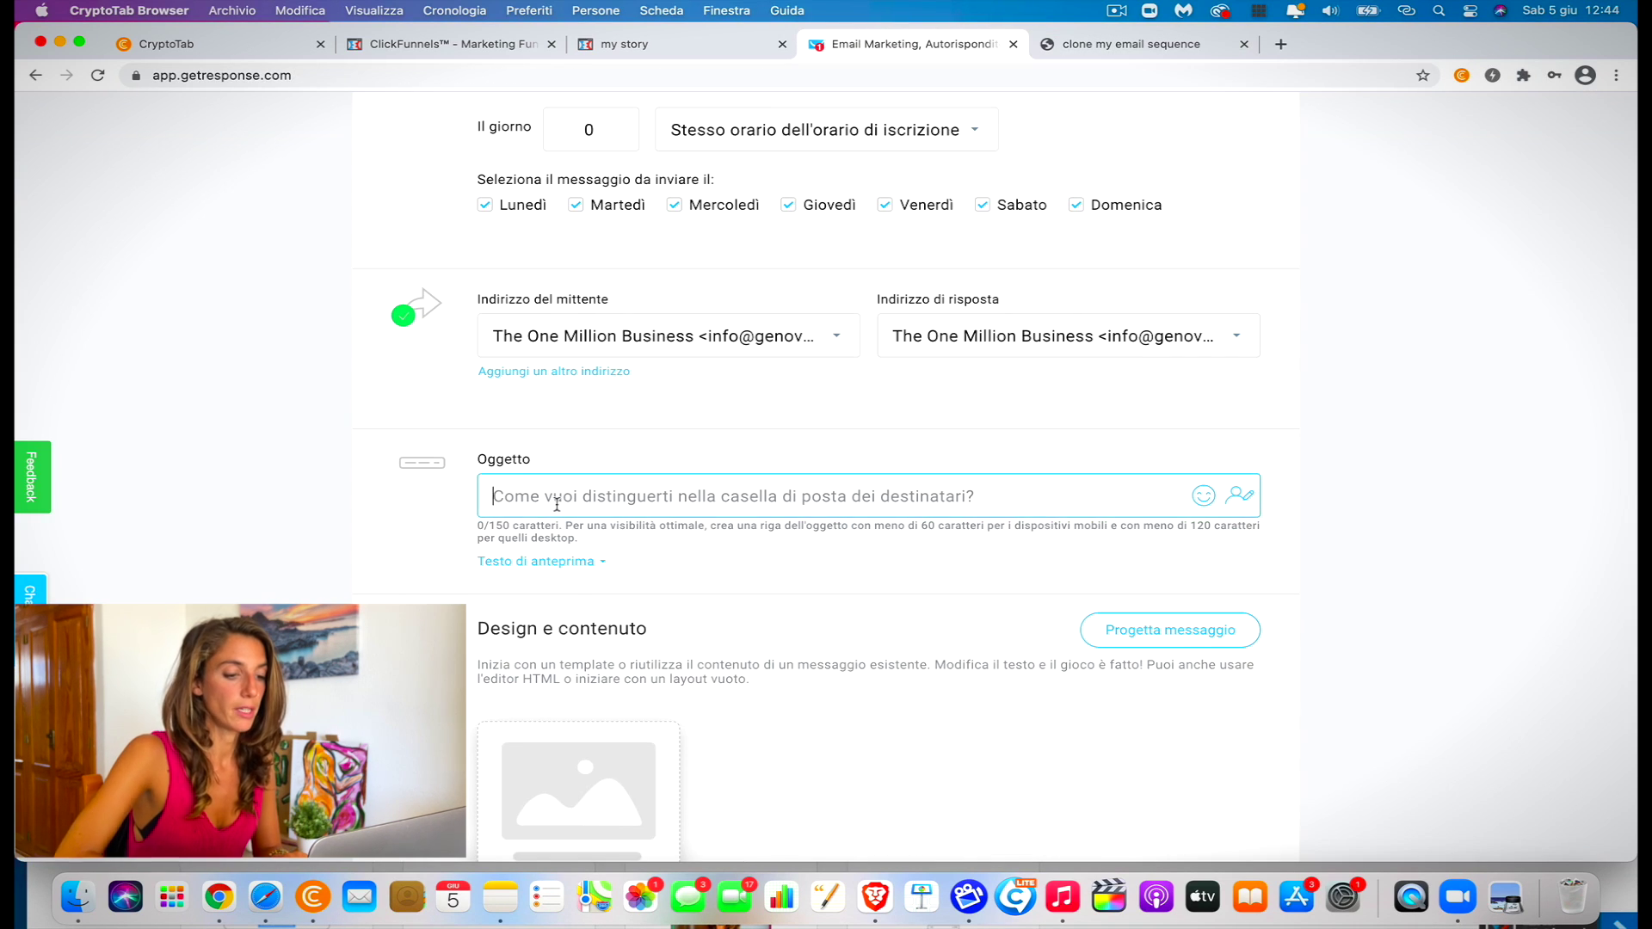
key("super+v")
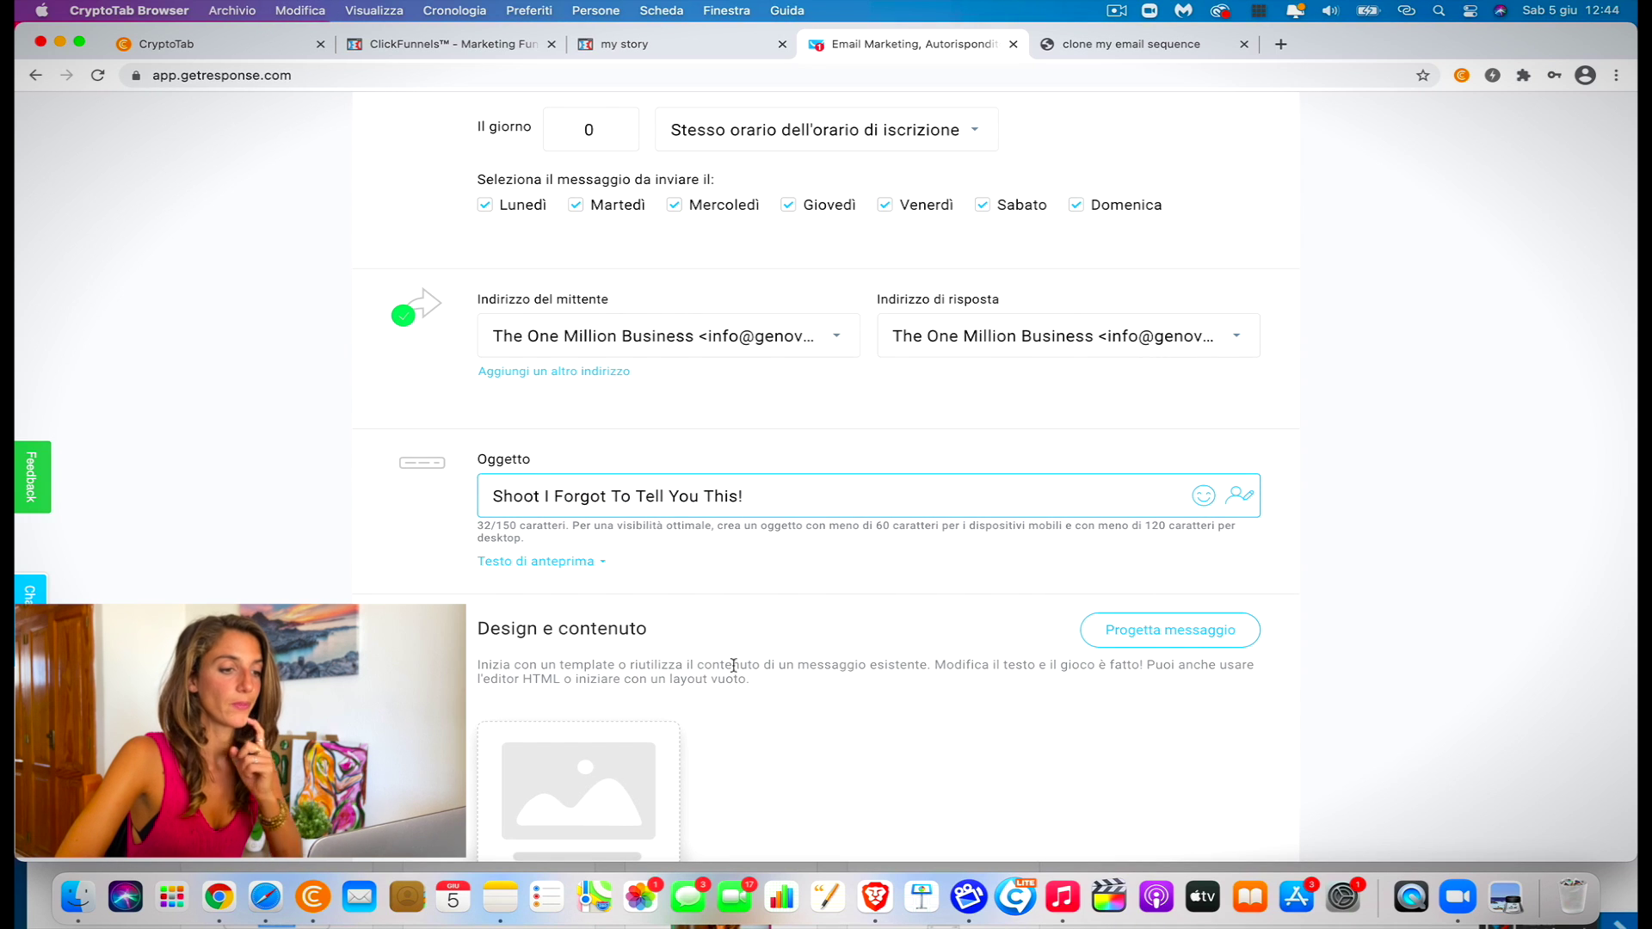
Design the message from the blank template (Template vuoto) and add a text block to its empty layout
scroll(901, 647, "down", 3)
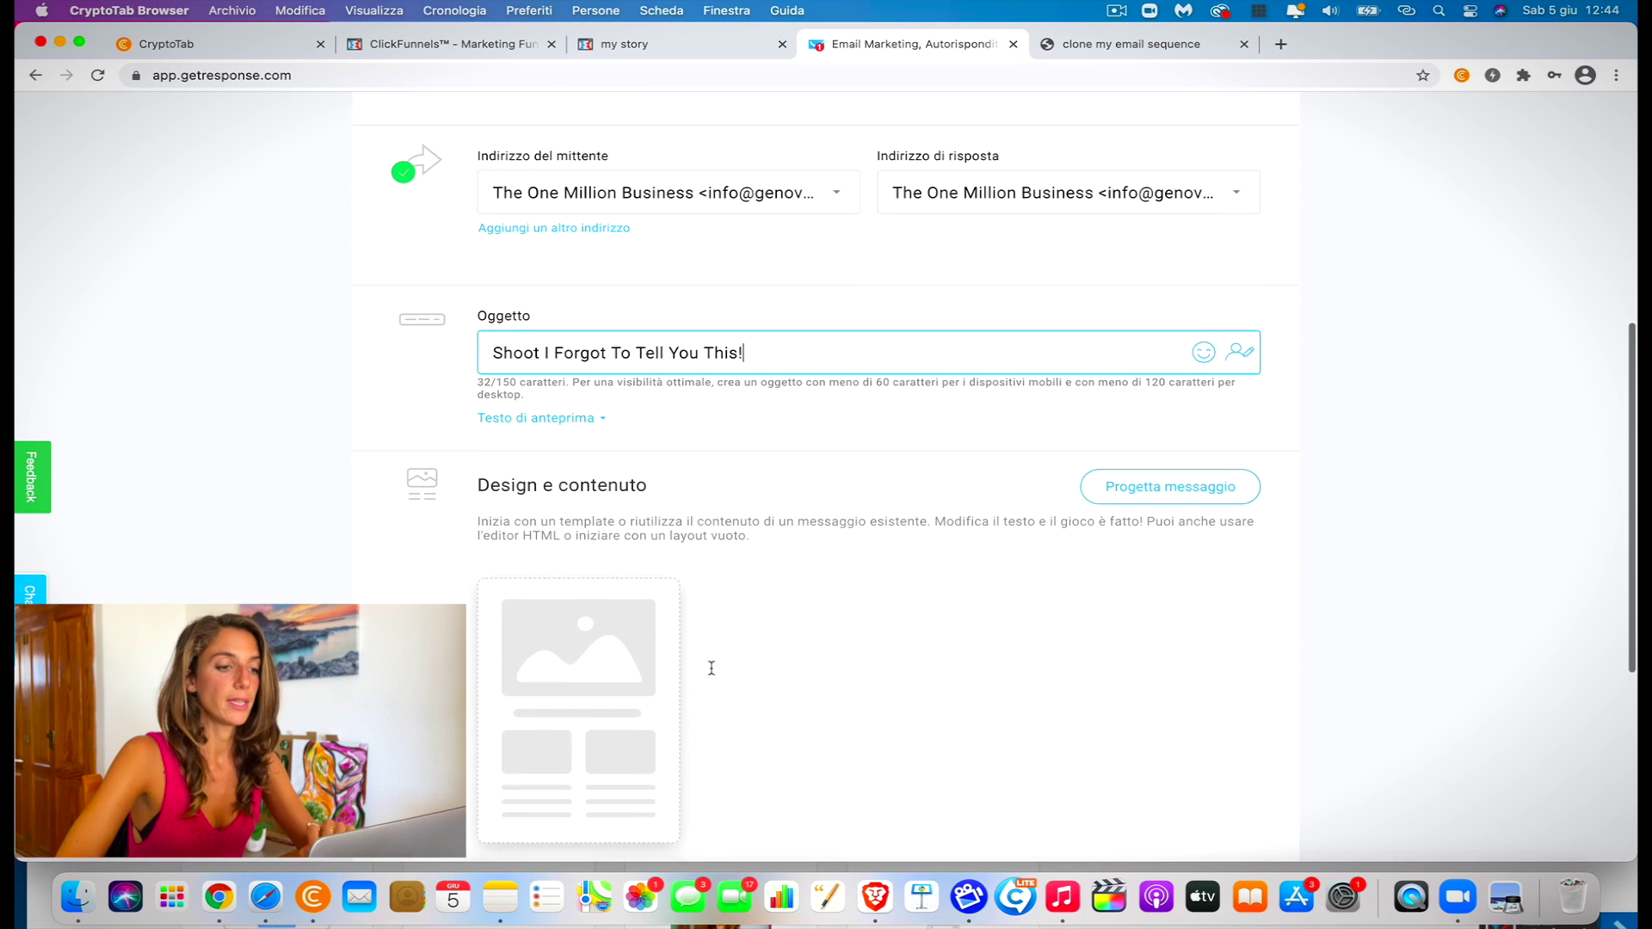
left_click(1195, 490)
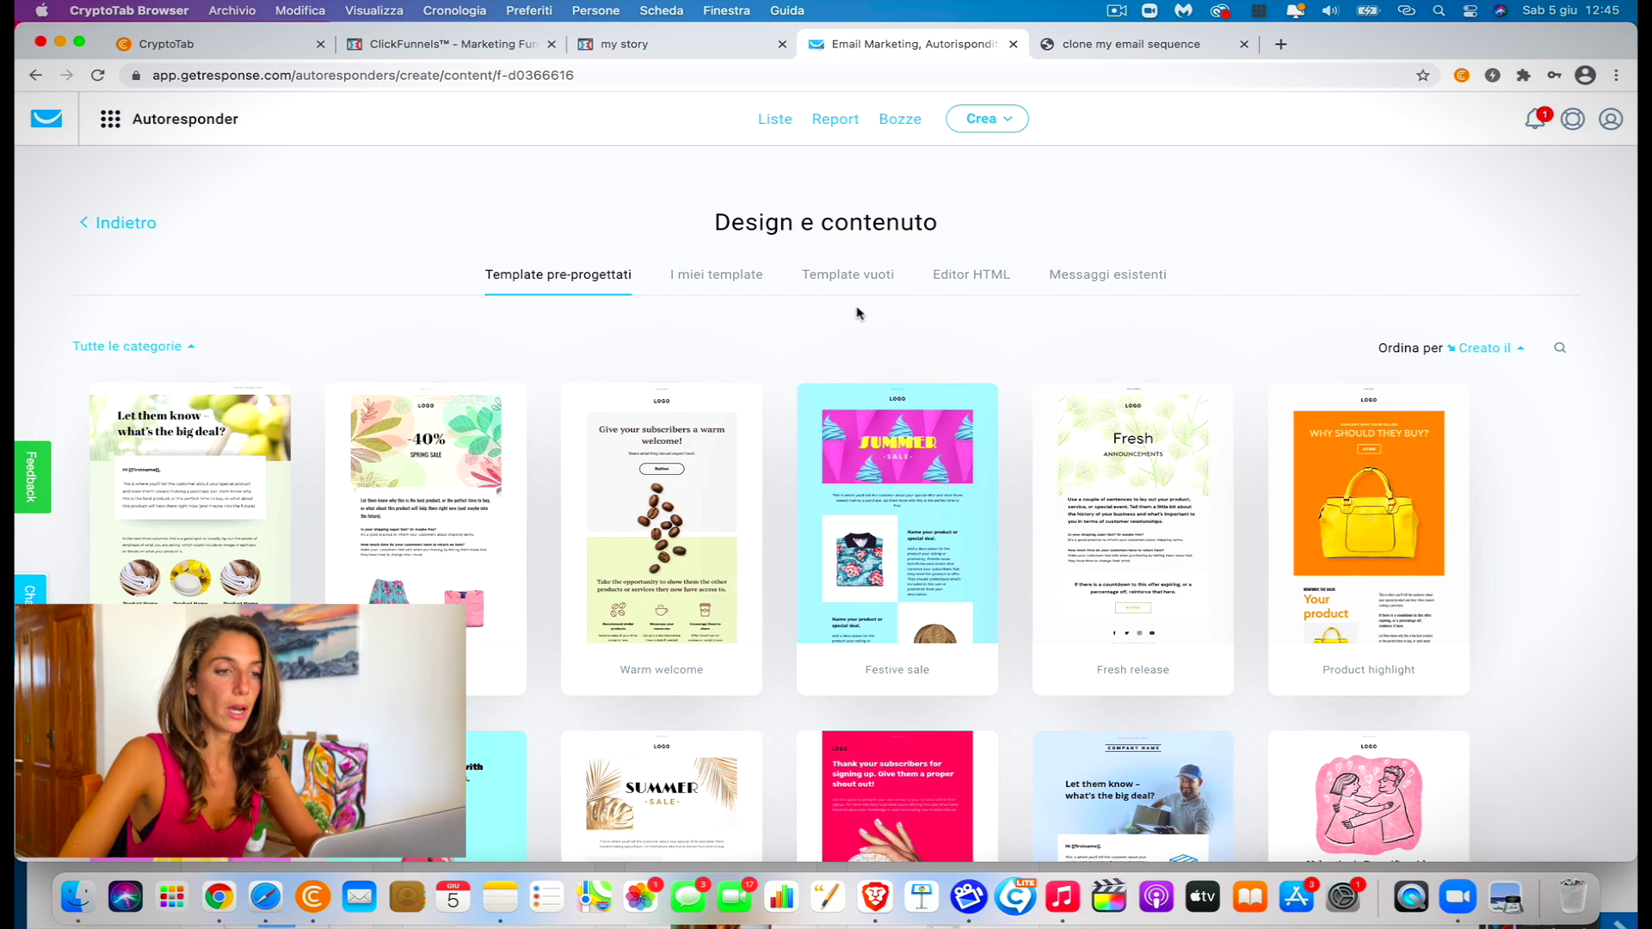
left_click(857, 279)
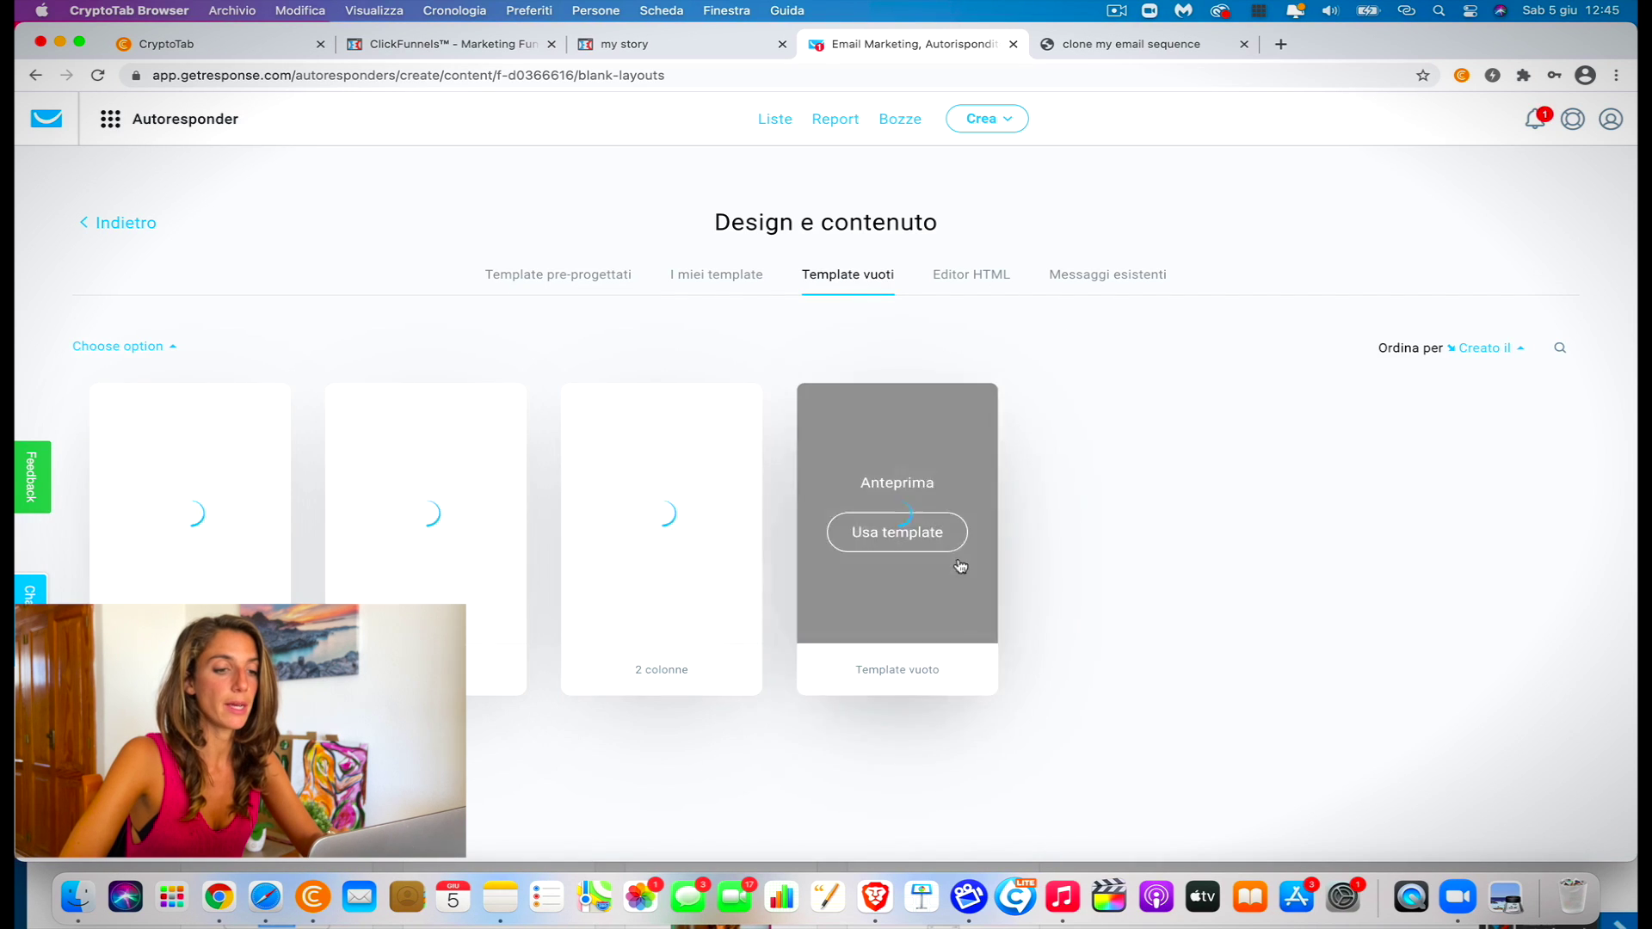
left_click(865, 526)
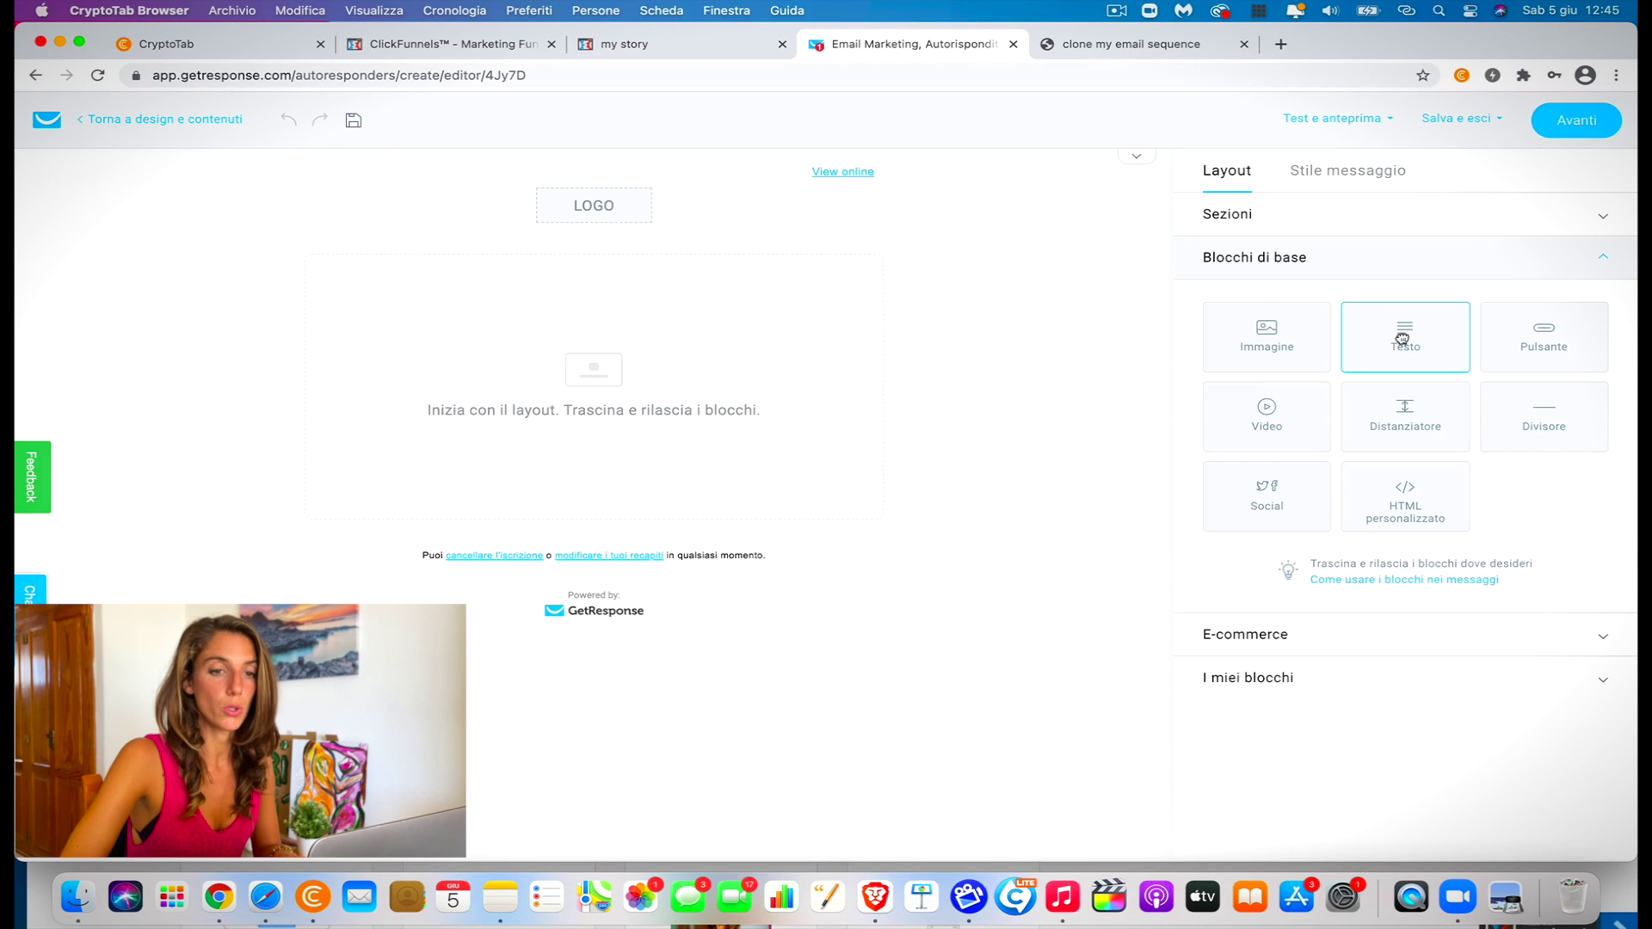
left_click_drag(883, 399, 611, 405)
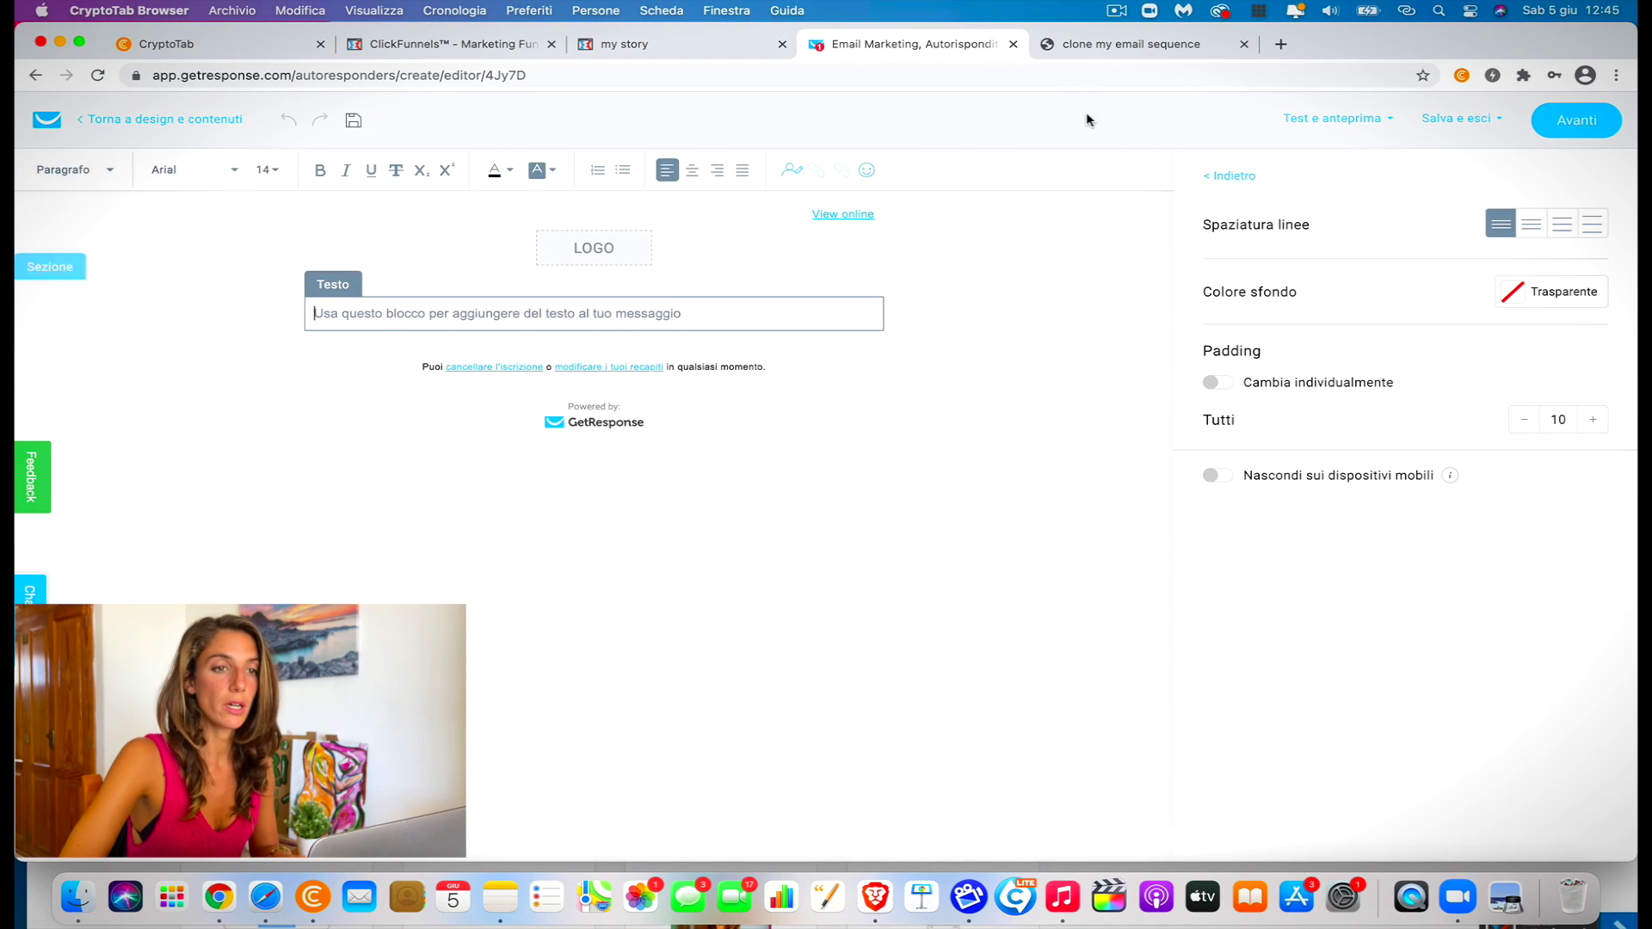
Copy the full body of Email 1 from the email sequence PDF into the message's text block
left_click(1102, 48)
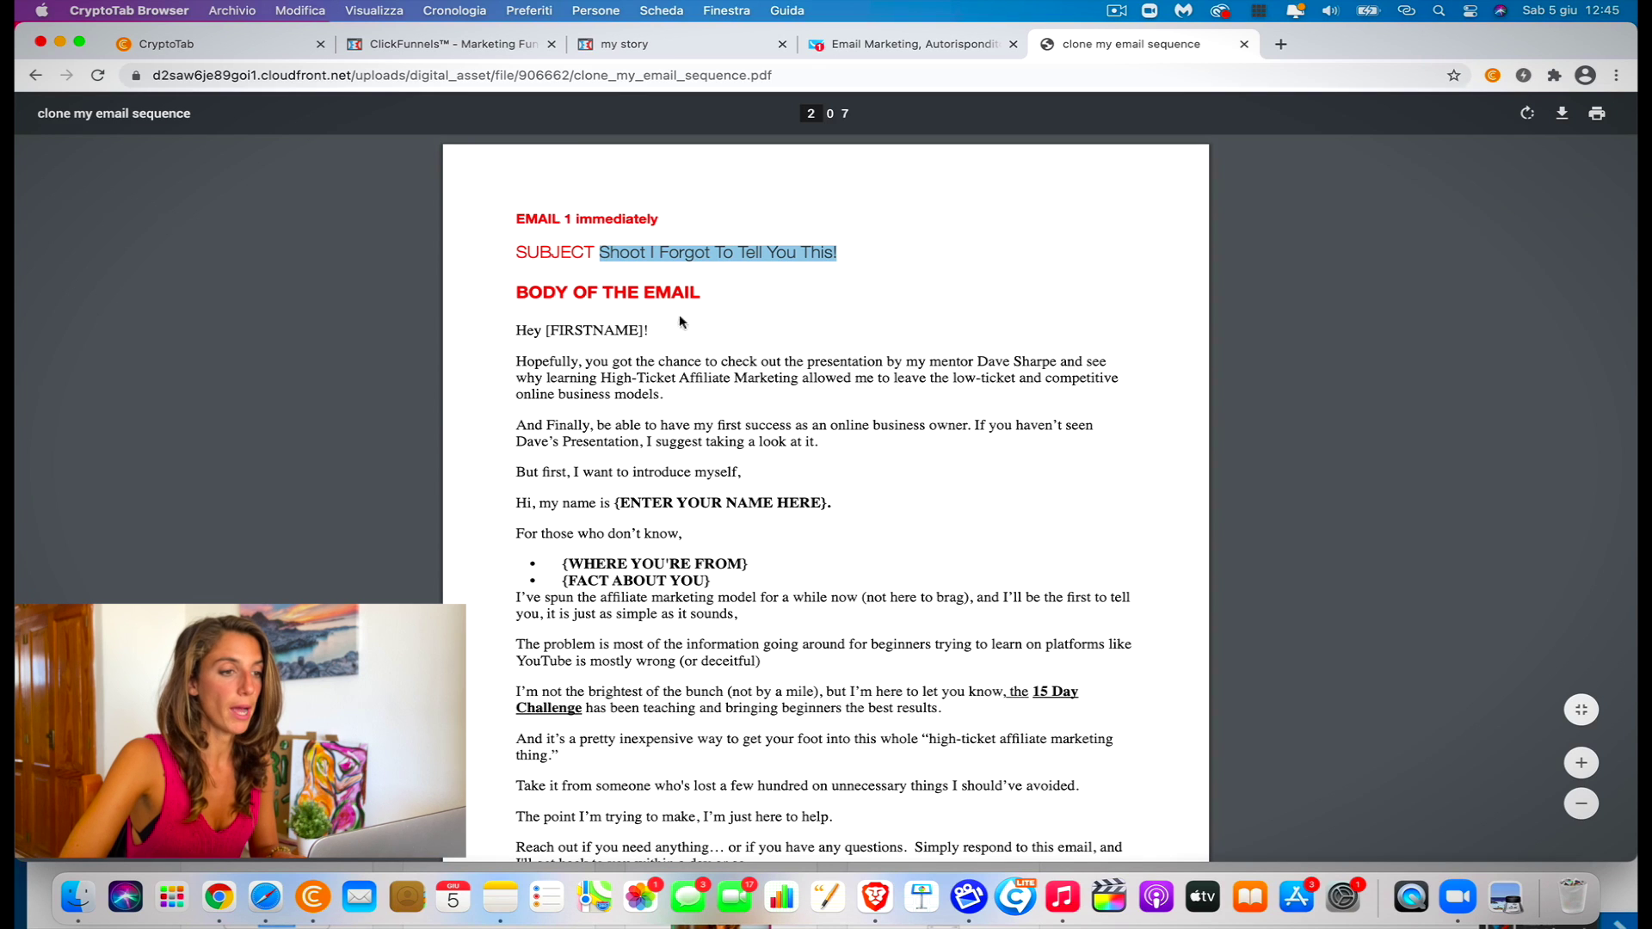
scroll(658, 317, "down", 3)
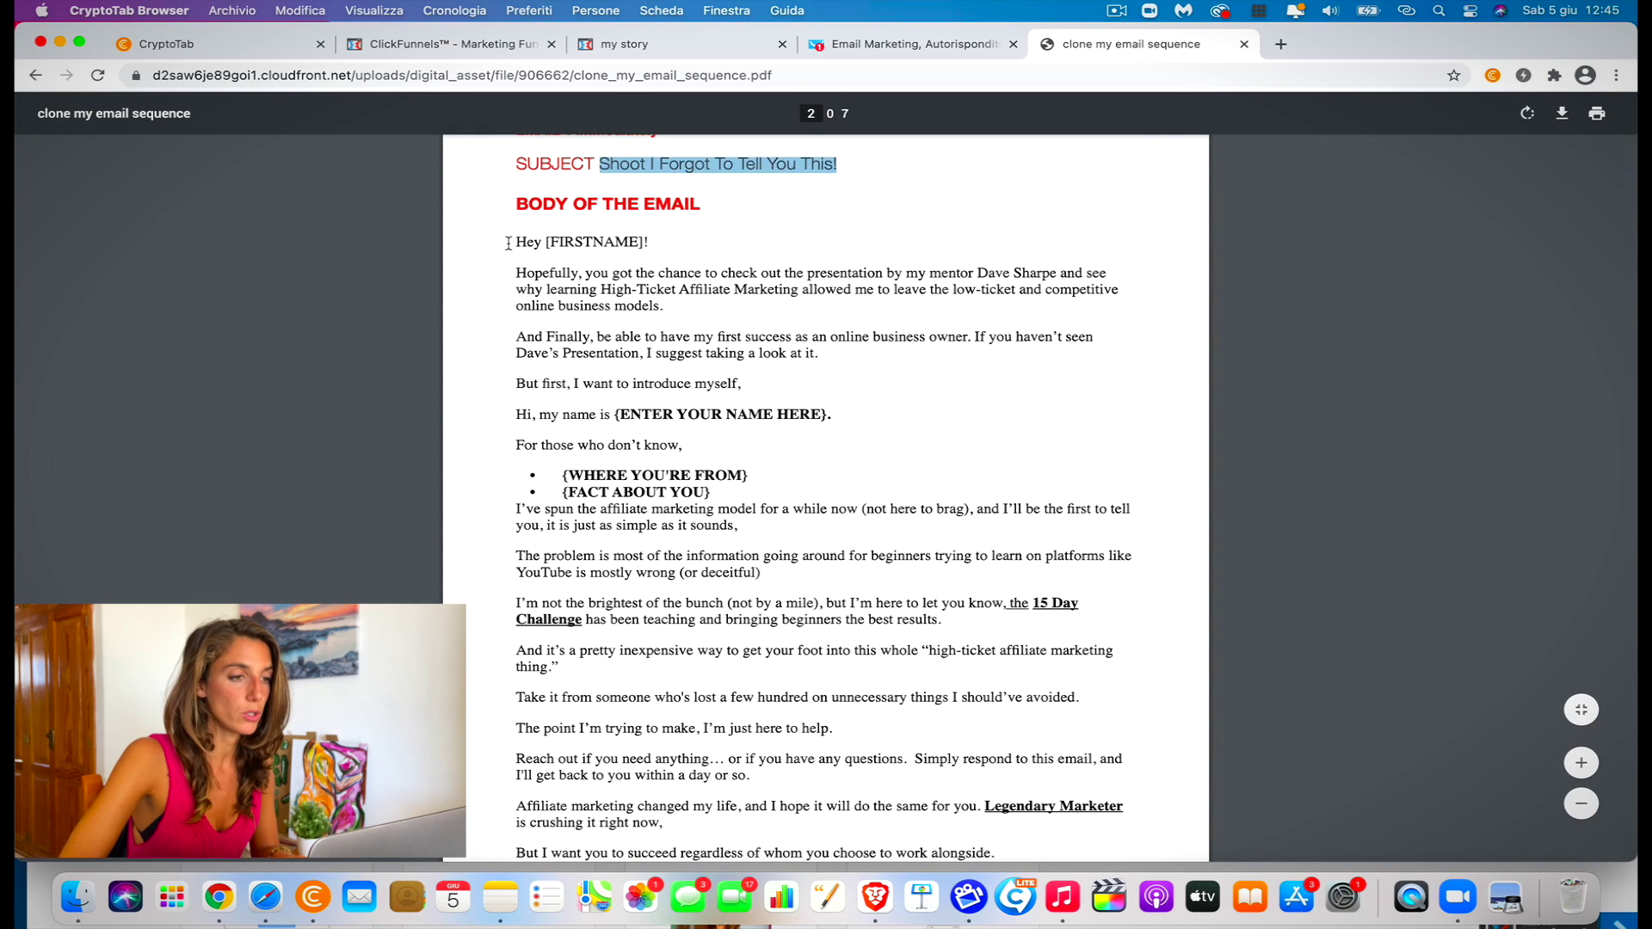
left_click(515, 242)
left_click_drag(515, 241, 710, 745)
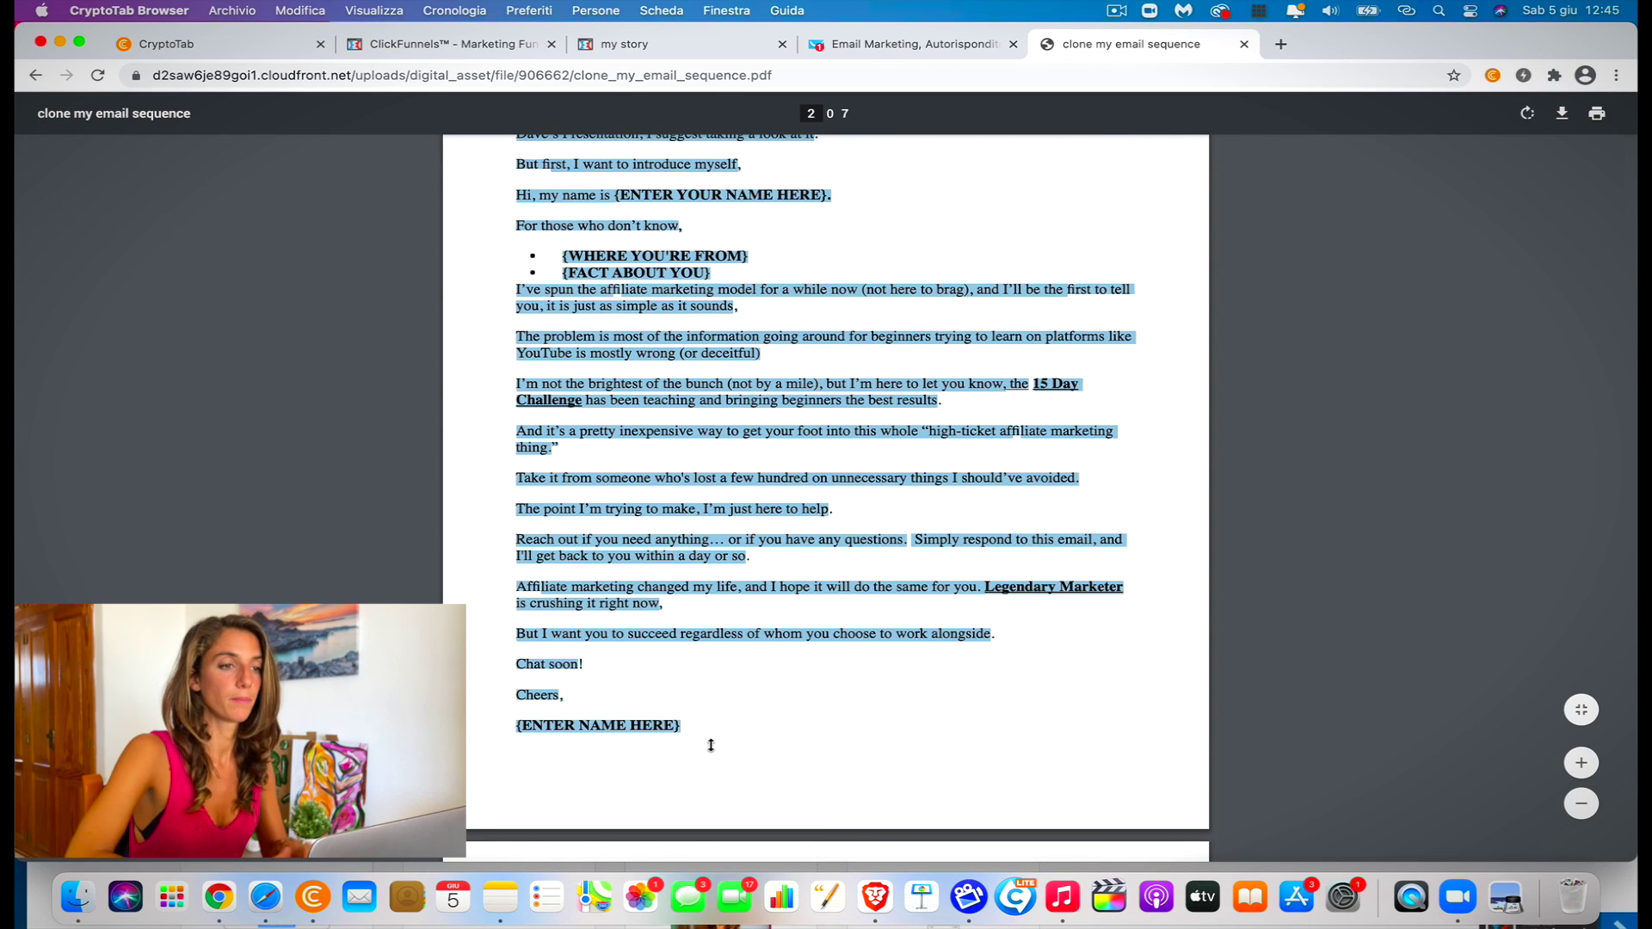
left_click(902, 44)
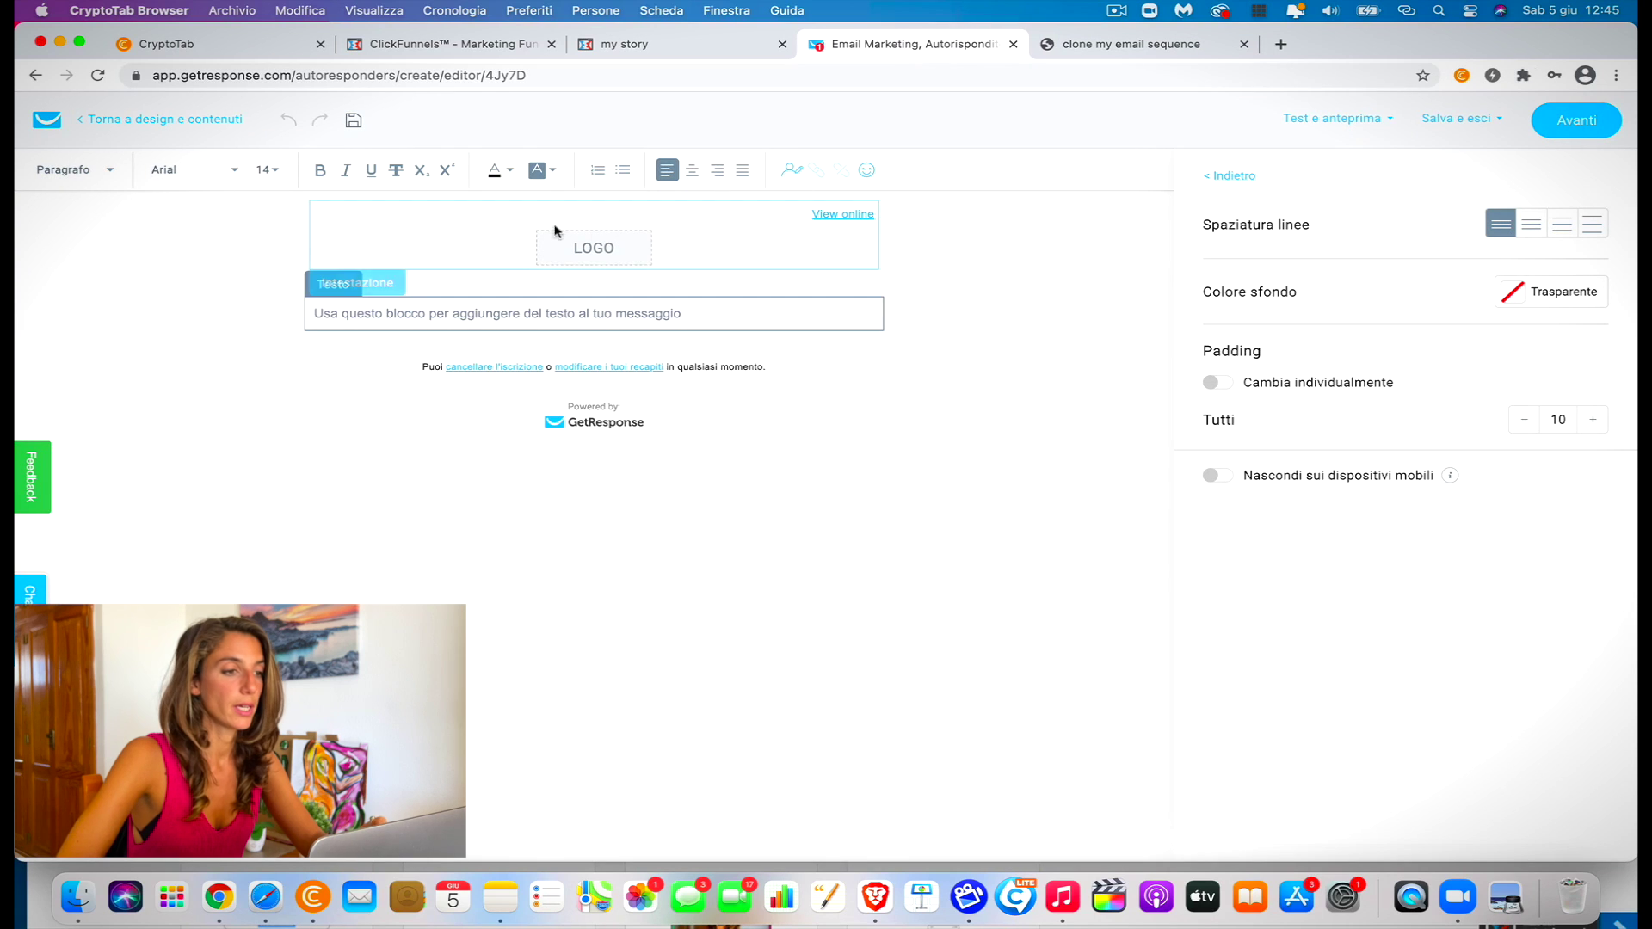
left_click(454, 316)
type("Hey [FIRSTNAME]! Hopefully, you got the chance to check out the presentation by my mentor Dave Sharpe and see why learning High-Ticket Affiliate Marketing allowed me to leave the low-ticket and competitive online business models. And Finally, be able to have my first success as an online business owner. If you haven’t seen Dave’s Presentation, I suggest taking a look at it. But first, I want to introduce myself, Hi, my name is {ENTER YOUR NAME HERE}. For those who don’t know, • {WHERE YOU’RE FROM} • {FACT ABOUT YOU} I’ve spun the affiliate marketing model for a while now (not here to brag), and I’ll be the first to tell you, it is just as simple as it sounds, The problem is most of the information going around for beginners trying to learn on platforms like YouTube is mostly wrong (or deceitful) I’m not the brightest of the bunch (not by a mile), but I’m here to let you know, the 15 Day Challenge has been teaching and bringing beginners the best results. And it’s a pretty inexpensive way to get your foot into this whole \"high-ticket affiliate marketing thing.\" Take it from someone who’s lost a few hundred on unnecessary things I should’ve avoided. The point I’m trying to make, I’m just here to help. Reach out if you need anything… or if you have any questions. Simply respond to this email, and I’ll get back to you within a day or so. Affiliate marketing changed my life, and I hope it will do the same for you. Legendary Marketer is crushing it right now, But I want you to succeed regardless of whom you choose to work alongside. Chat soon! Cheers, {ENTER NAME HERE}")
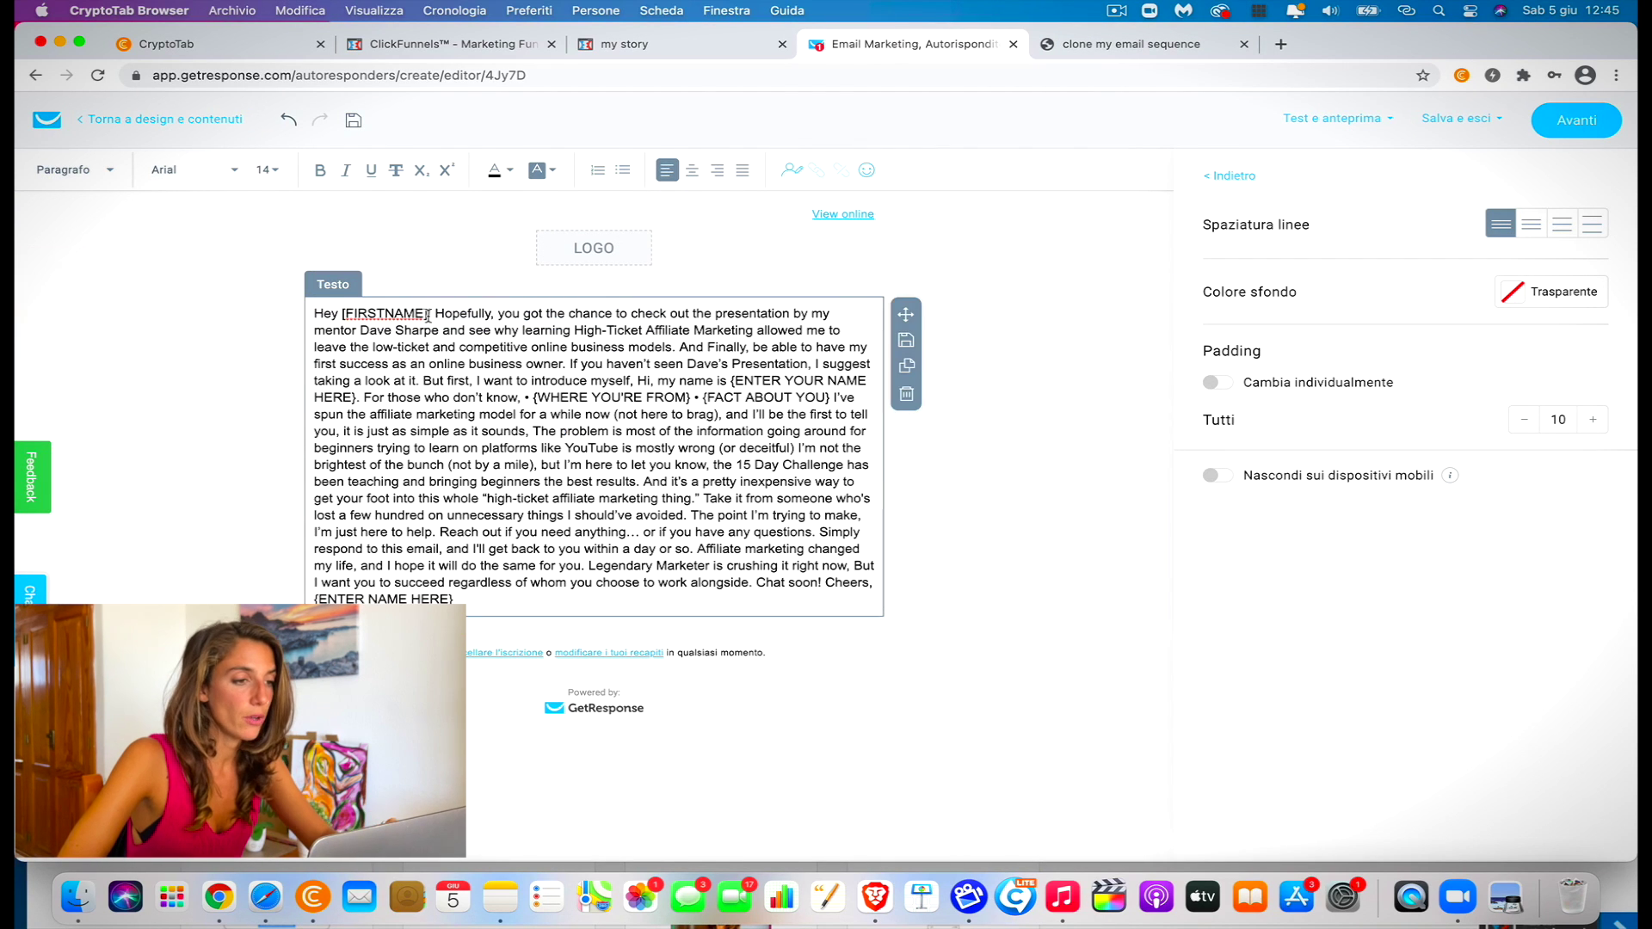
Separate the greeting from the body with a blank line and replace its [FIRSTNAME] placeholder and exclamation mark with the firstname contact field
left_click(436, 313)
key("Return")
key("Return")
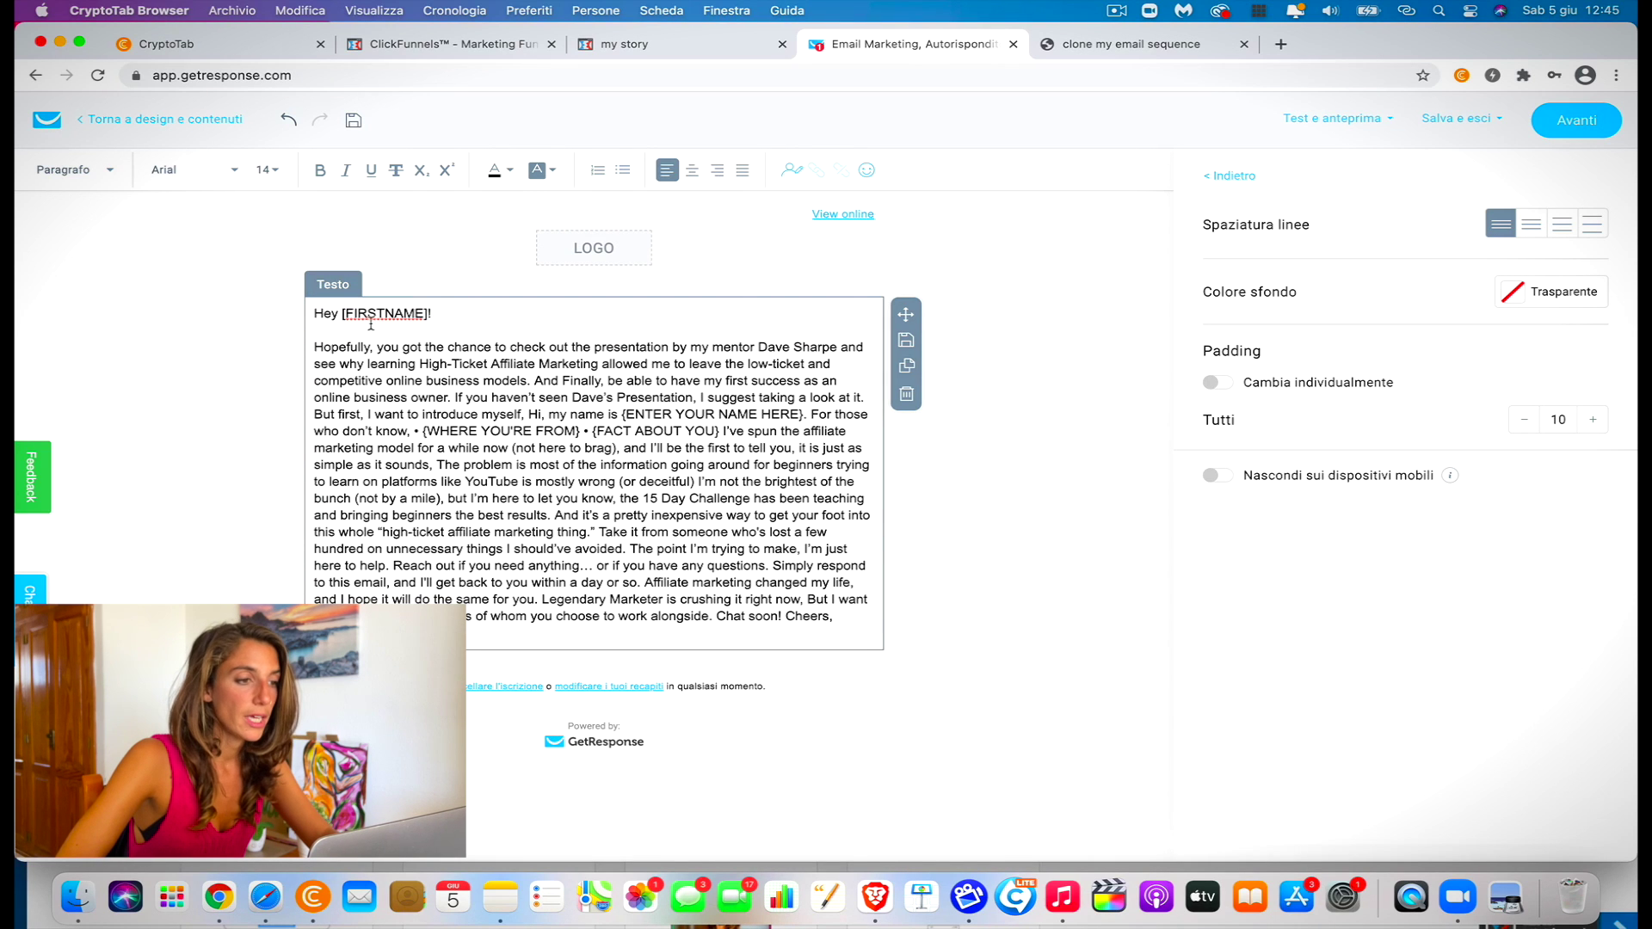
key("BackSpace")
key("BackSpace")
key("BackSpace")
key("BackSpace")
key("BackSpace")
key("BackSpace")
key("BackSpace")
key("BackSpace")
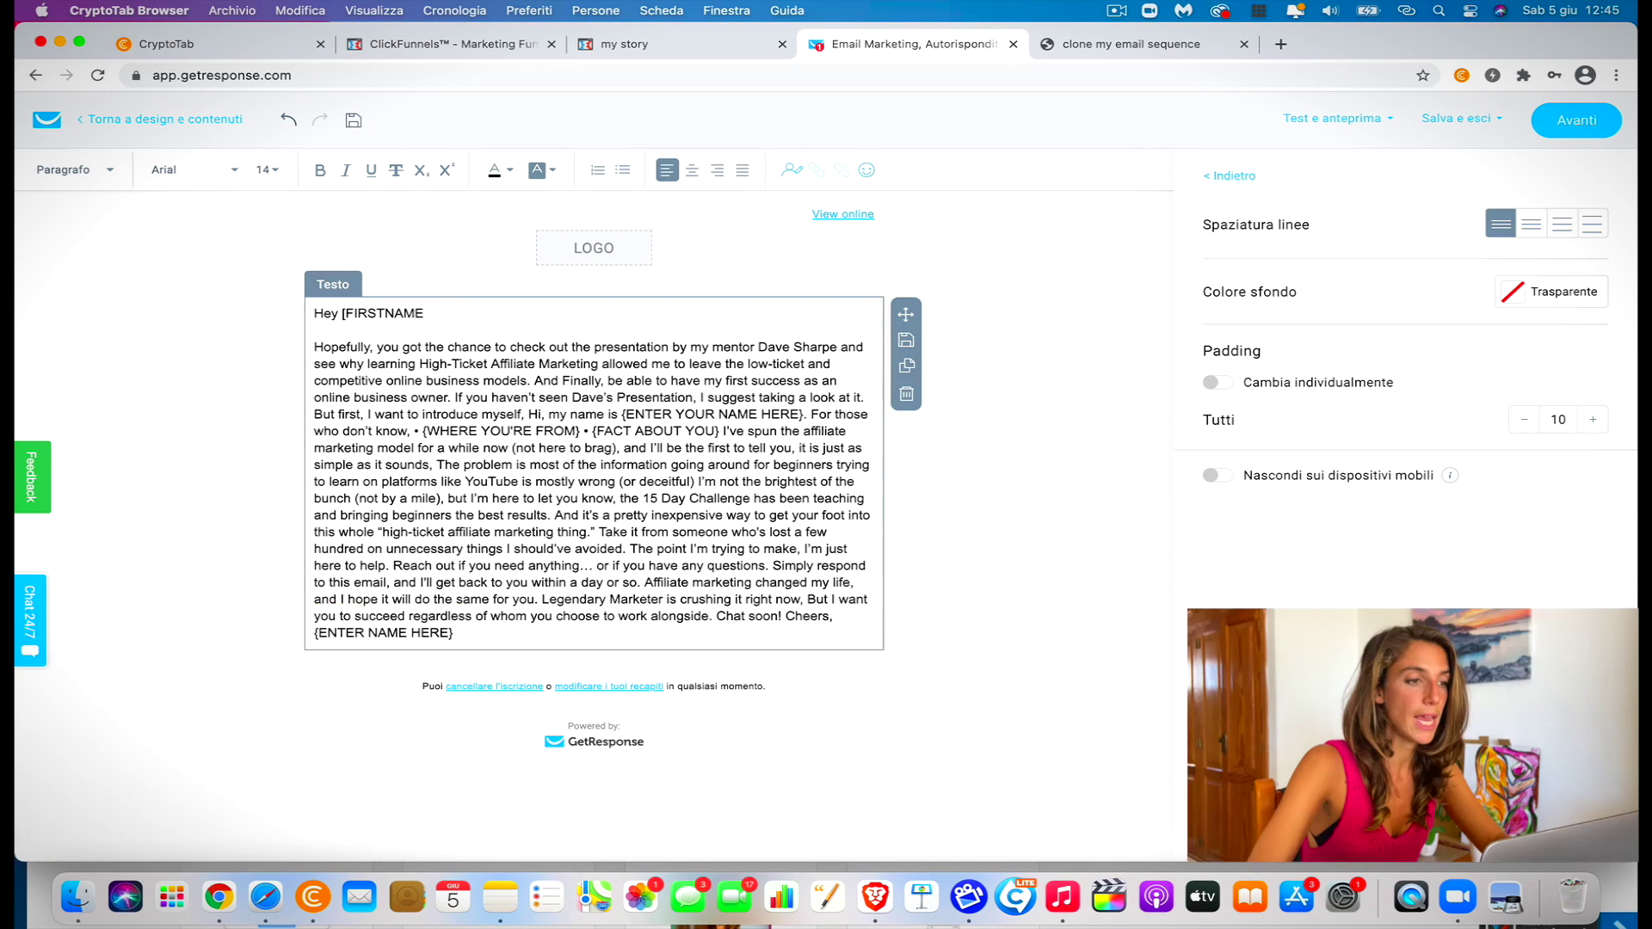
key("BackSpace")
key("BackSpace")
key("BackSpace")
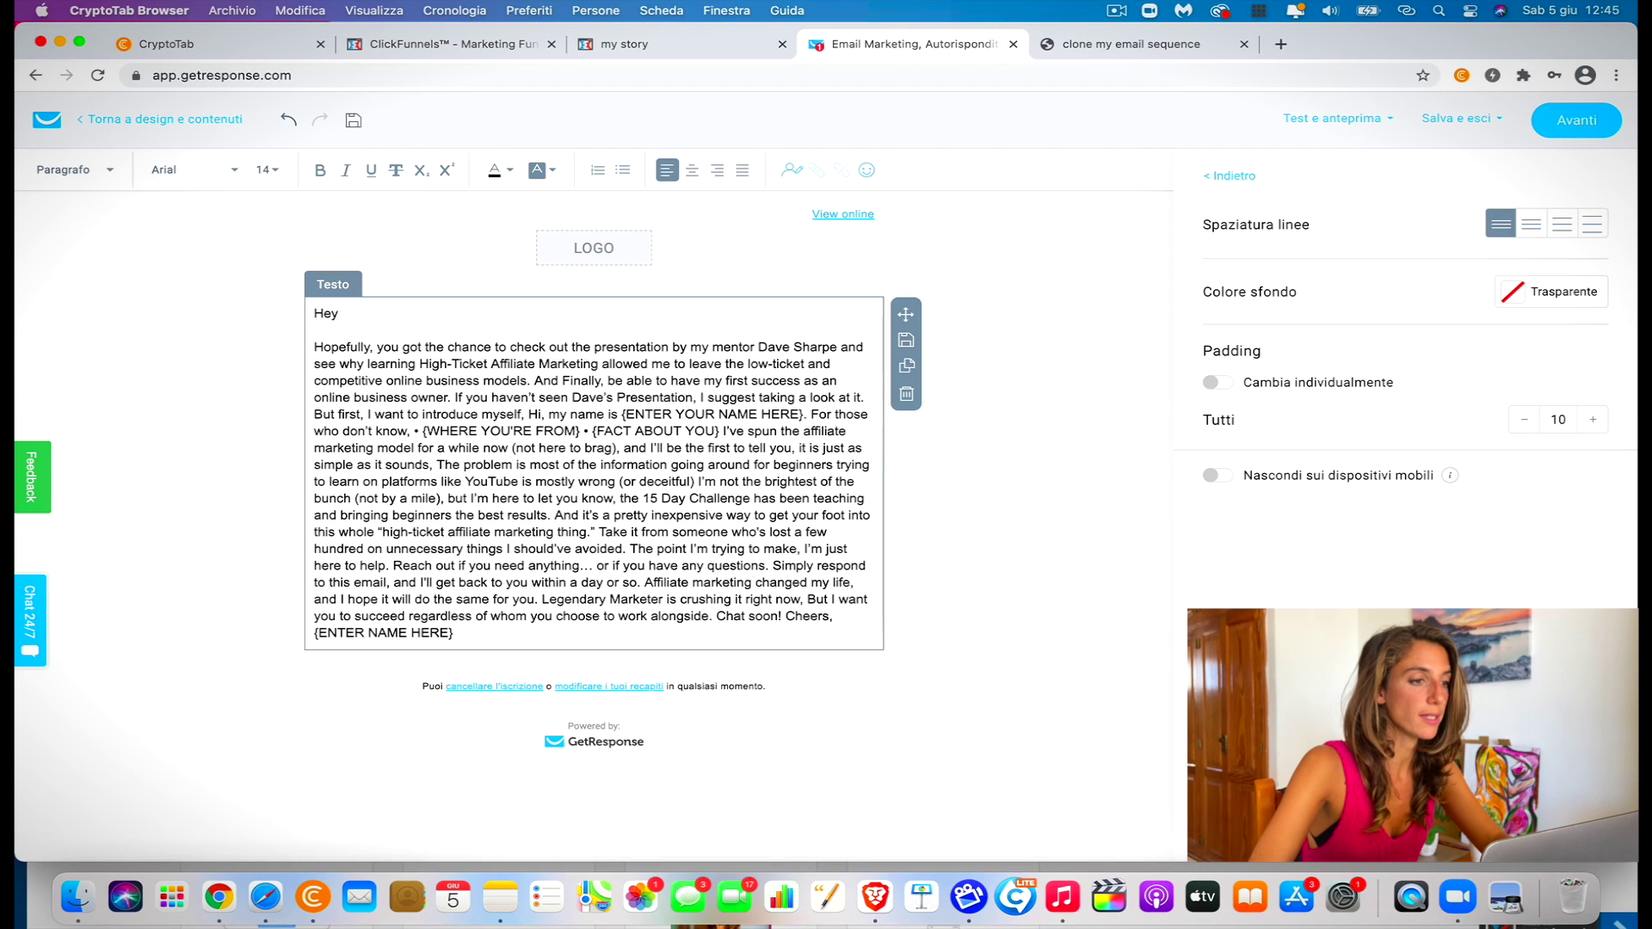
left_click(792, 172)
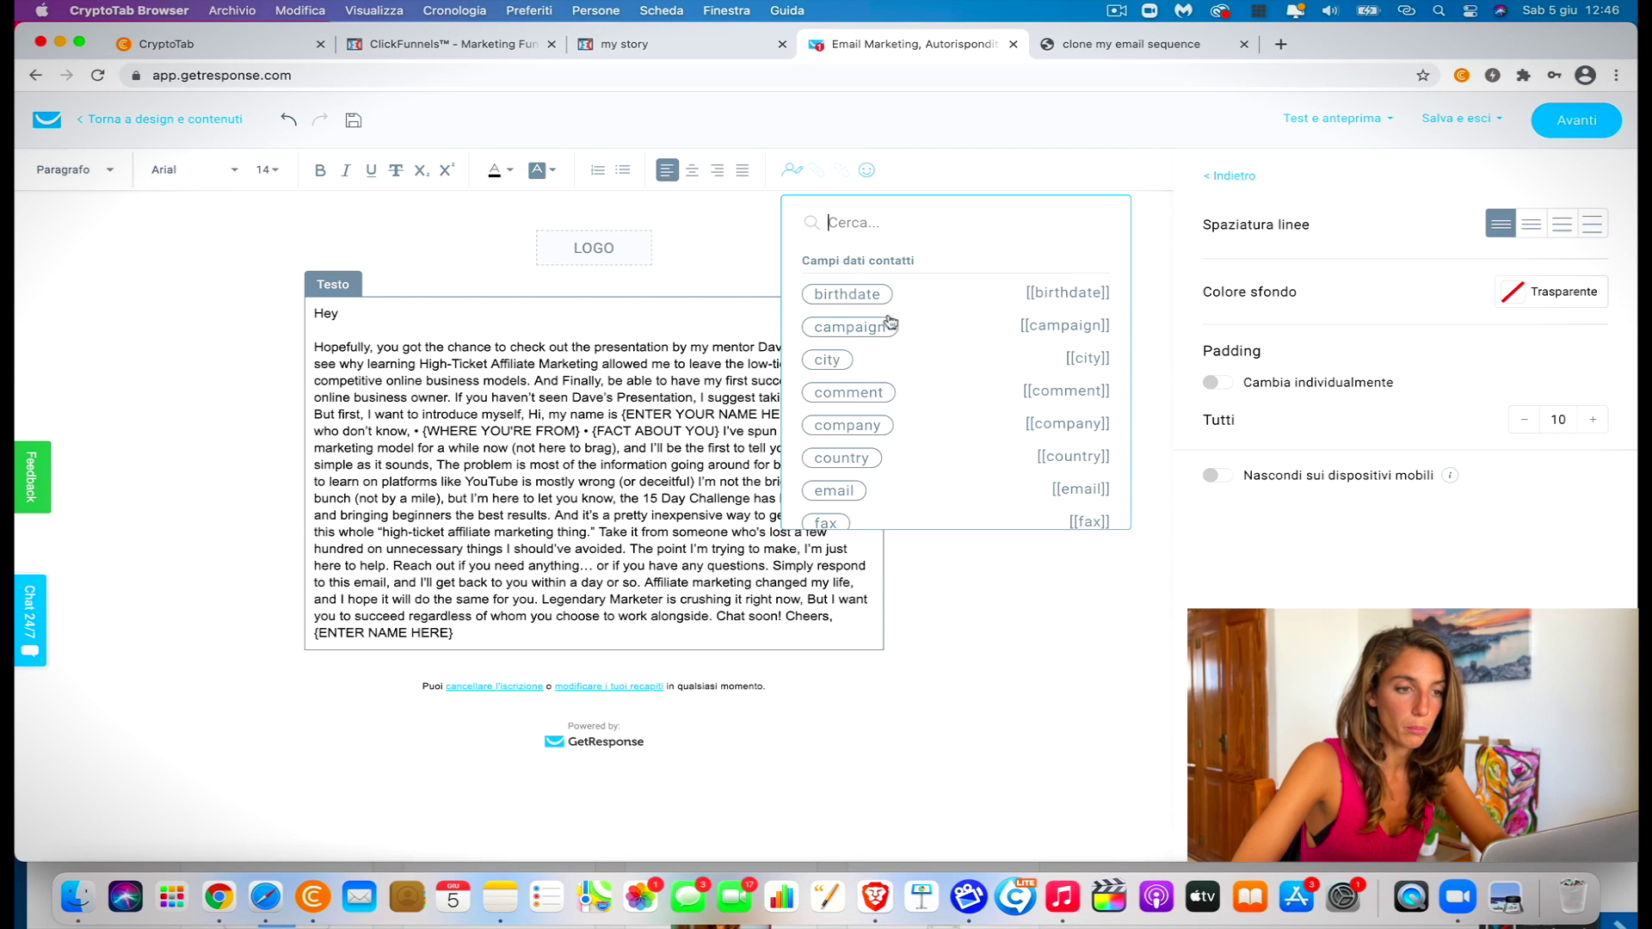
scroll(875, 394, "down", 2)
scroll(875, 394, "down", 2)
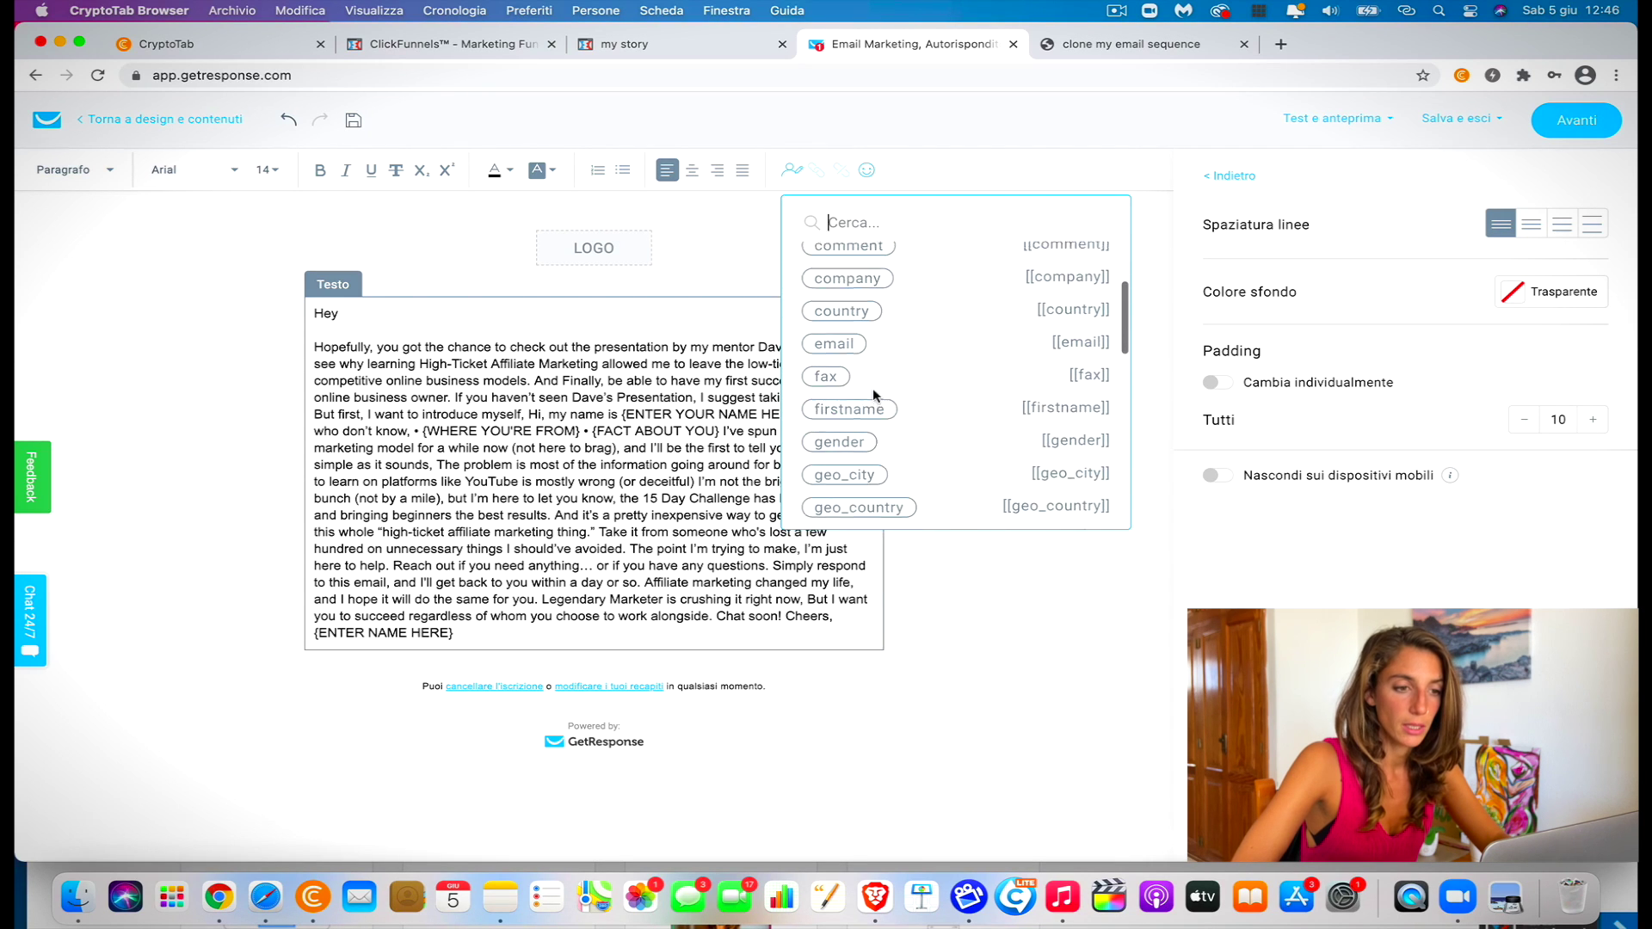
left_click(875, 410)
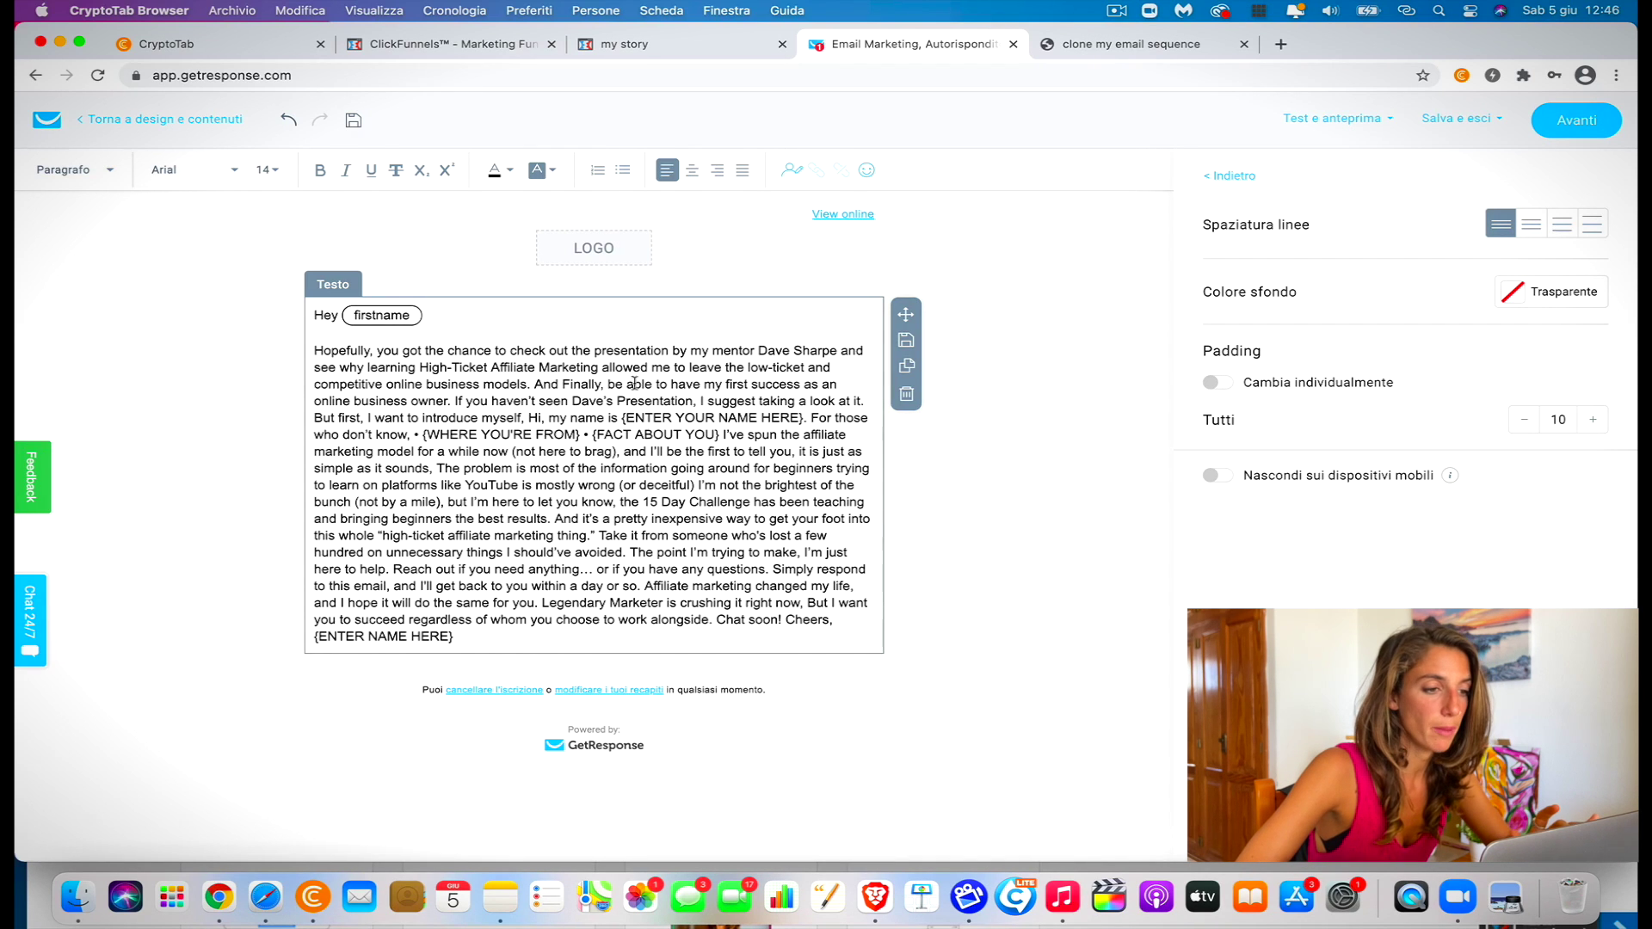
Insert paragraph breaks before "And Finally", "But first, I want to introduce myself" and "For those who don't know"
left_click(532, 383)
key("Return")
key("Return")
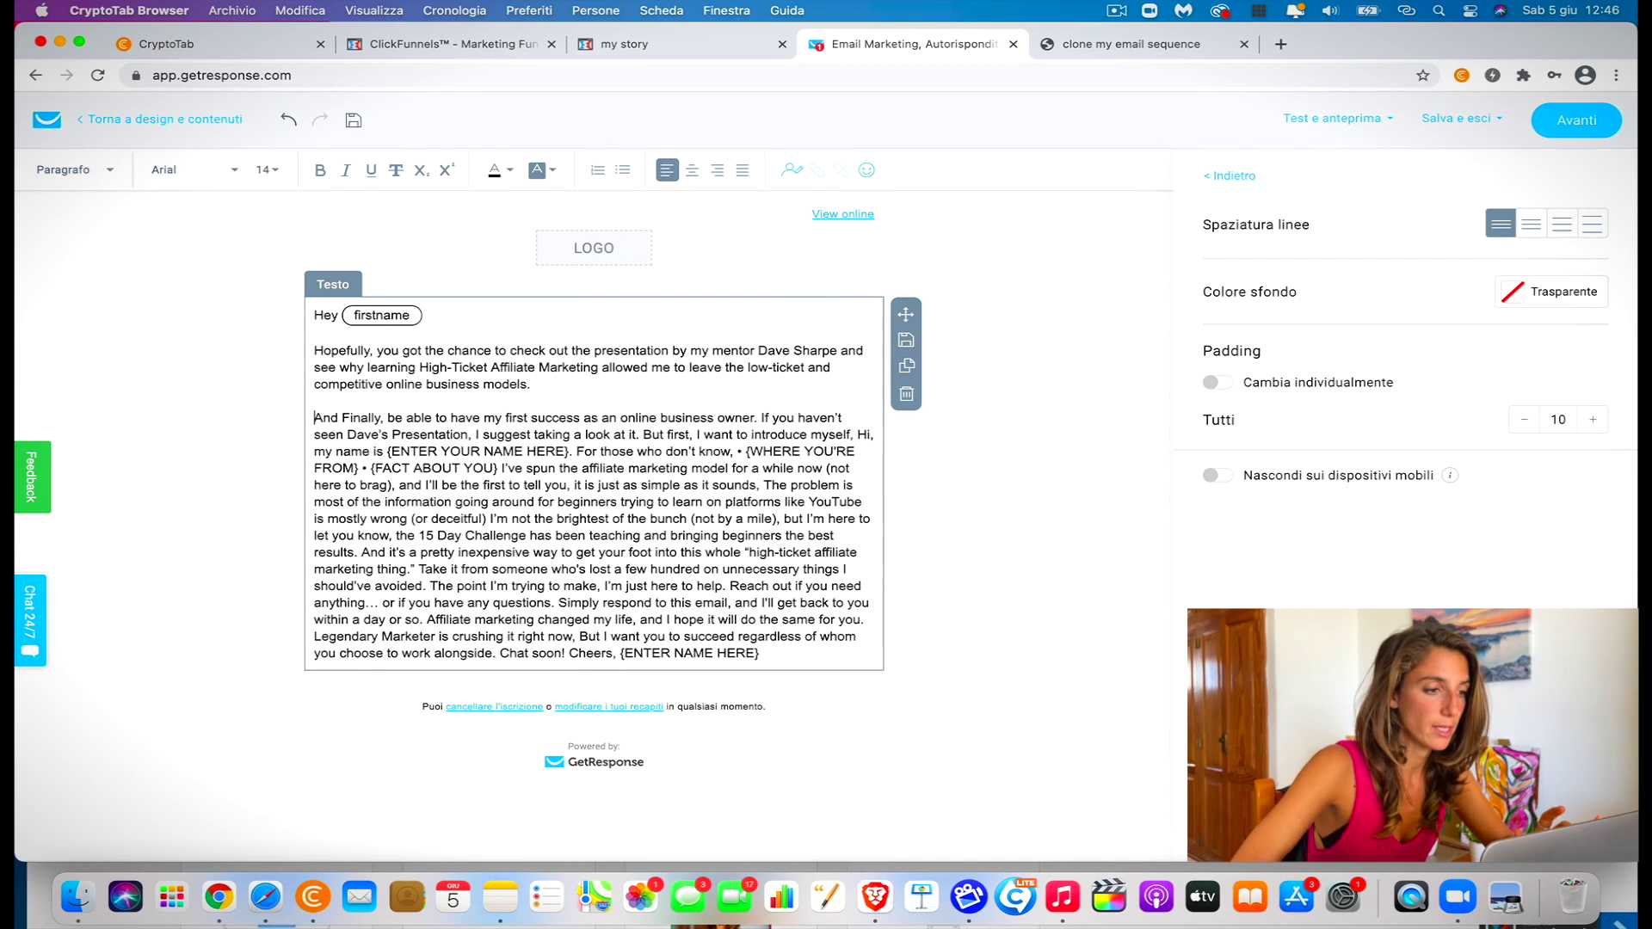
left_click(645, 435)
key("Return")
key("Return")
key("Return")
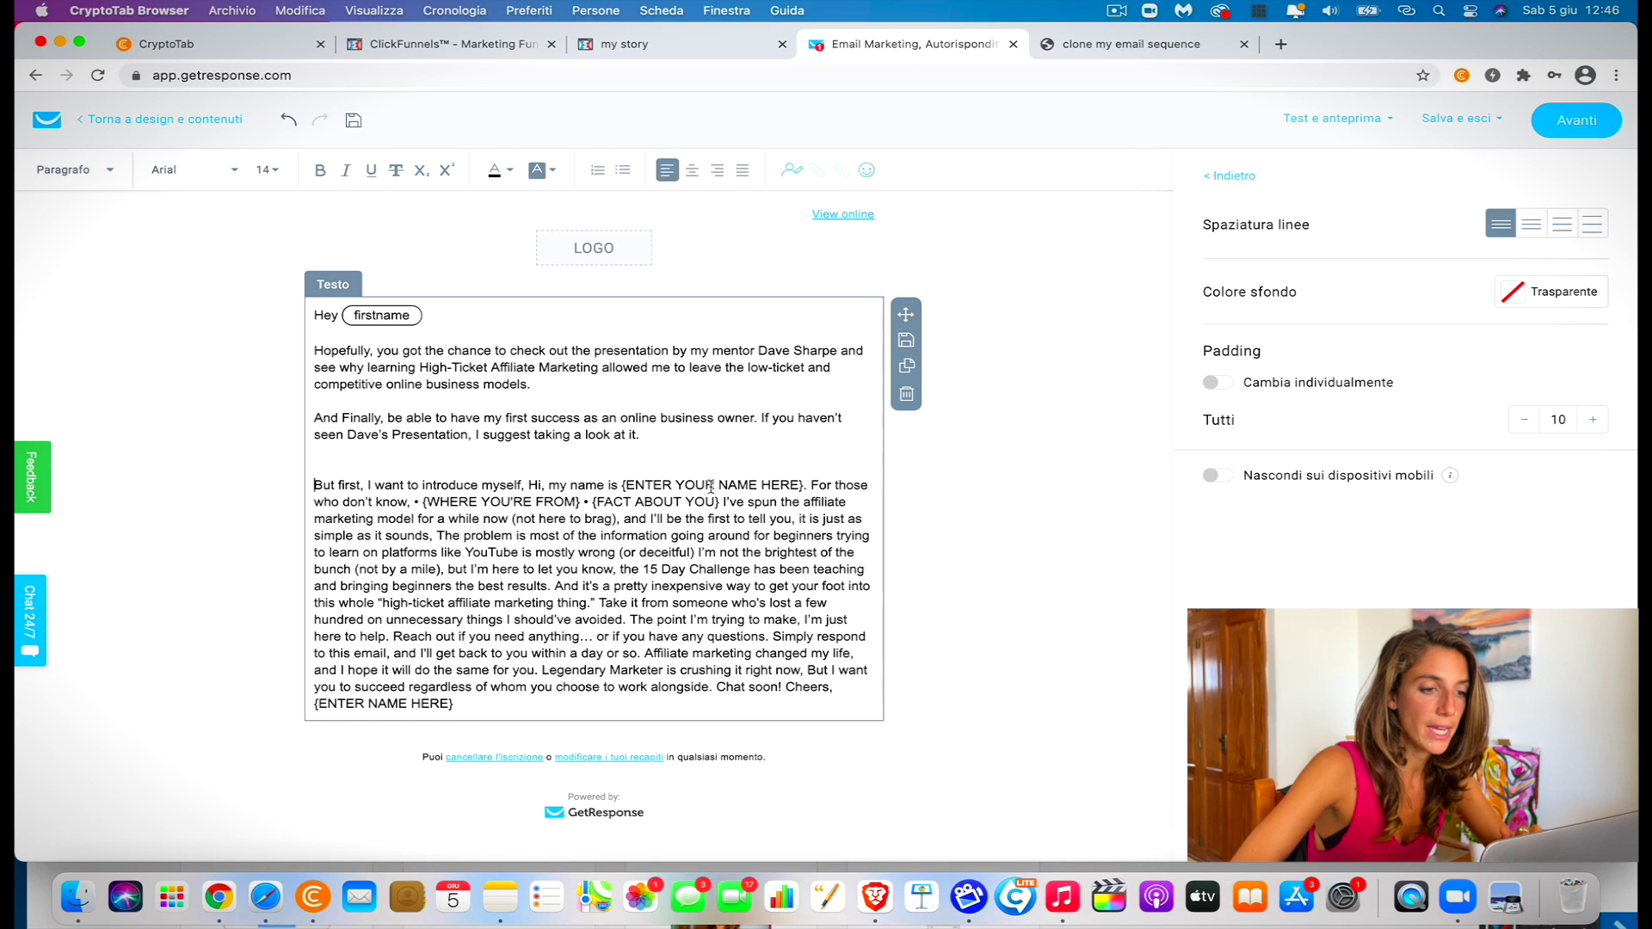
left_click(810, 485)
key("Return")
key("Return")
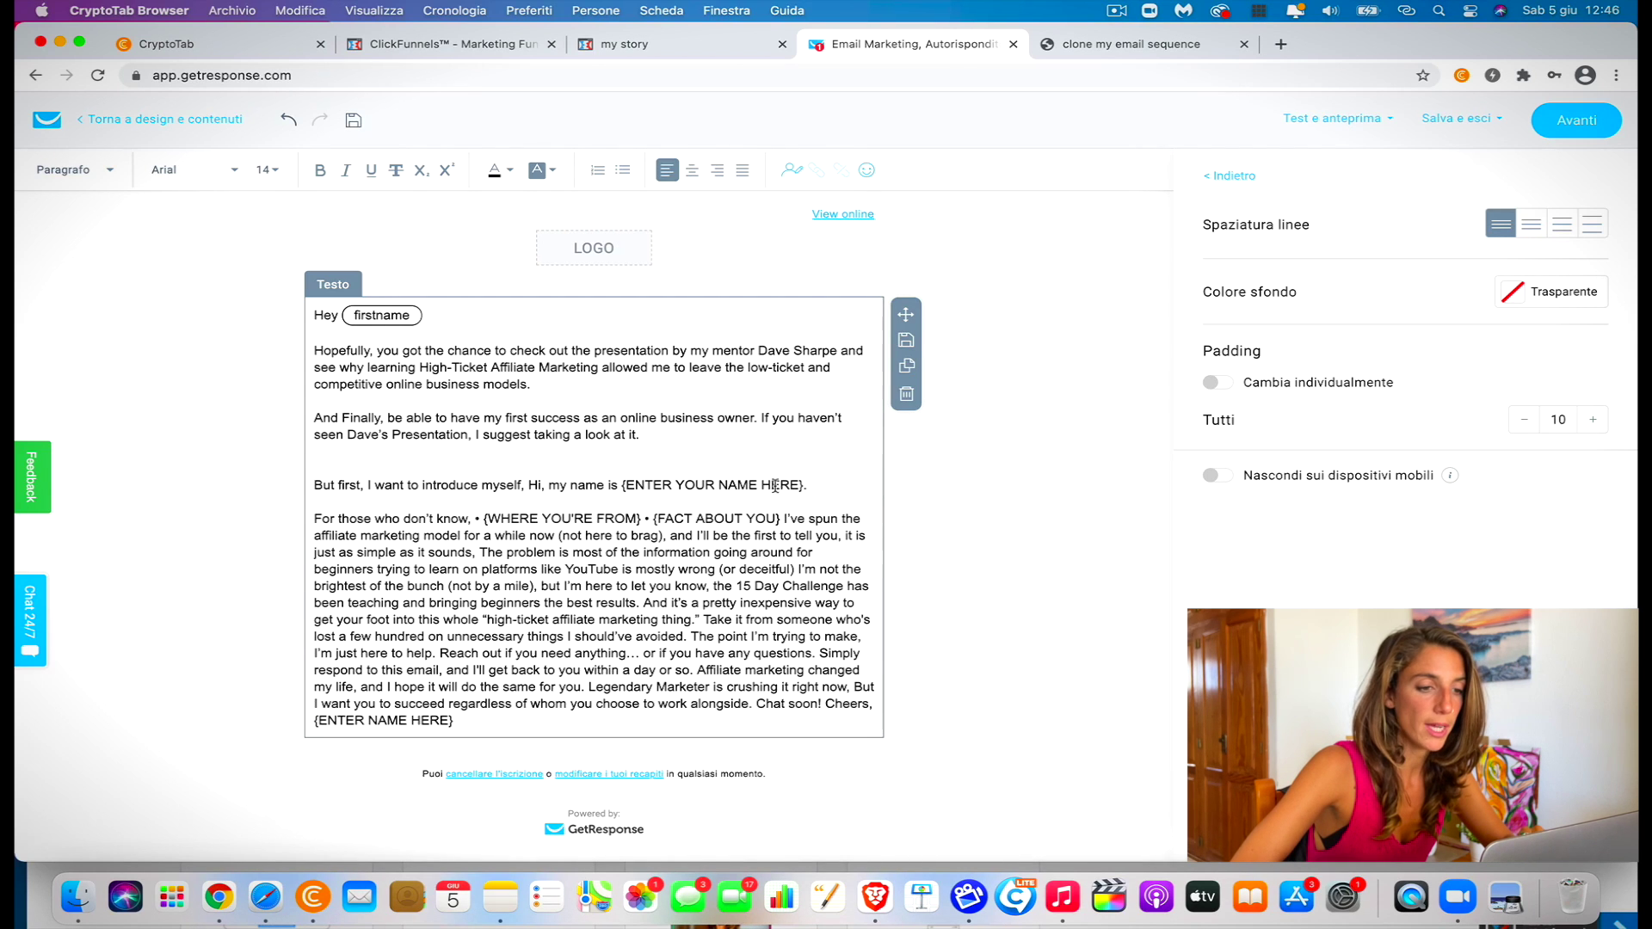
Replace the {ENTER YOUR NAME HERE} placeholder in the introduction with the sender's first name
left_click_drag(801, 486, 622, 486)
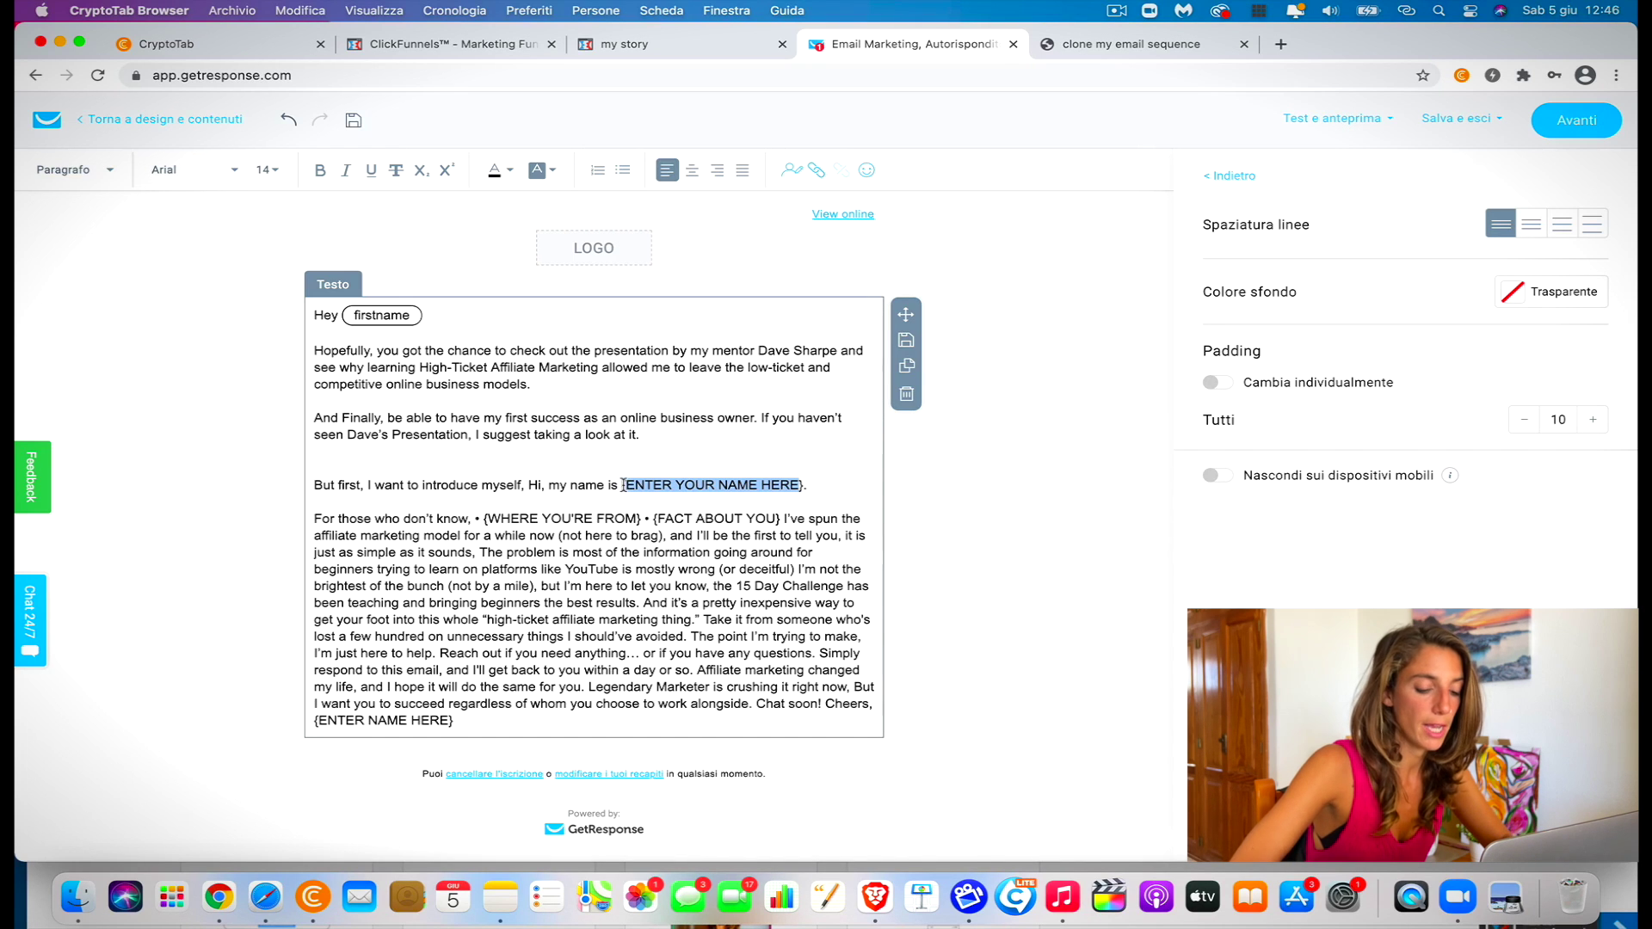
type("Eli")
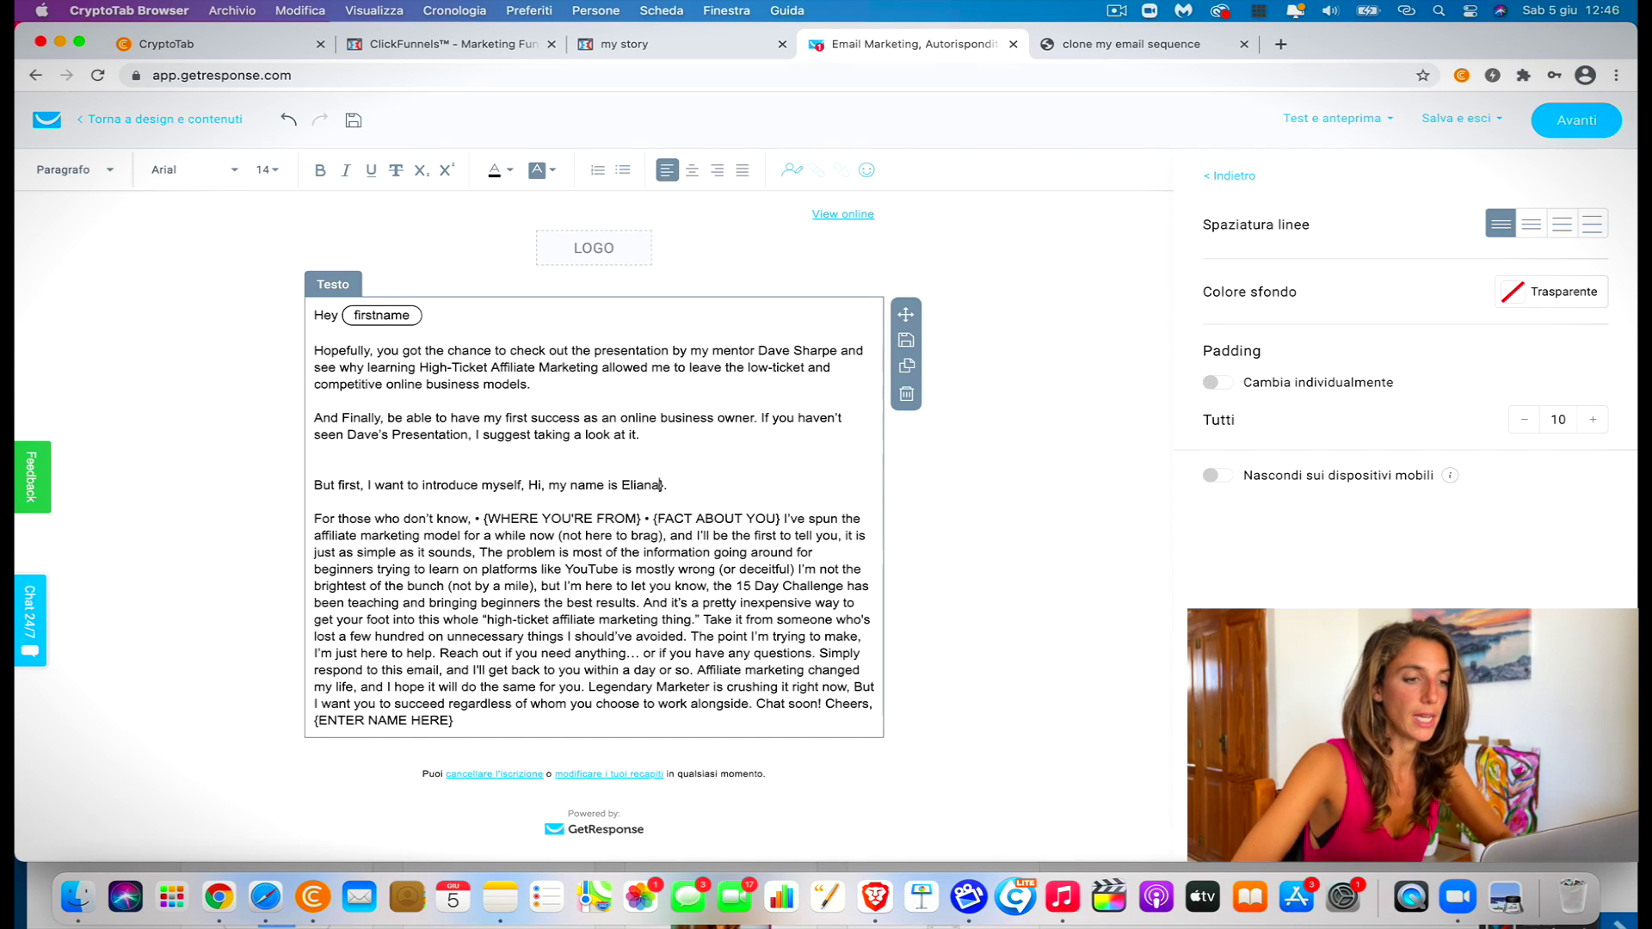
type("ana")
key("Delete")
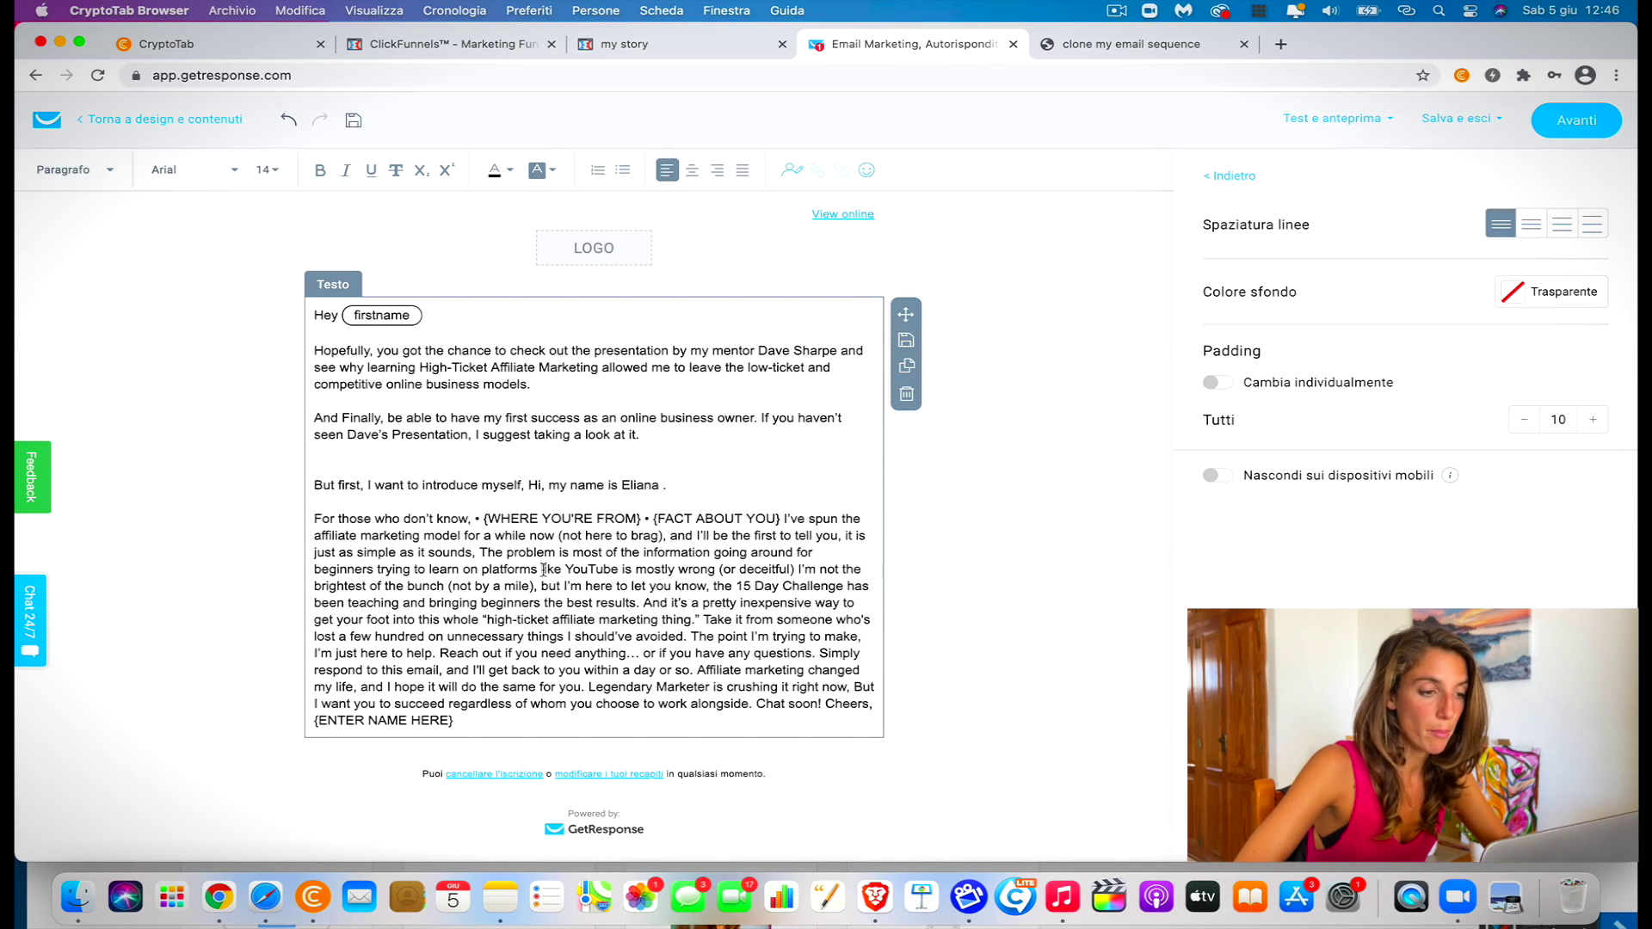
Insert paragraph breaks before "I'm not the brightest of the bunch", "And it's a pretty inexpensive way" and "Reach out if you need anything"
left_click(797, 569)
key("Return")
scroll(757, 632, "down", 1)
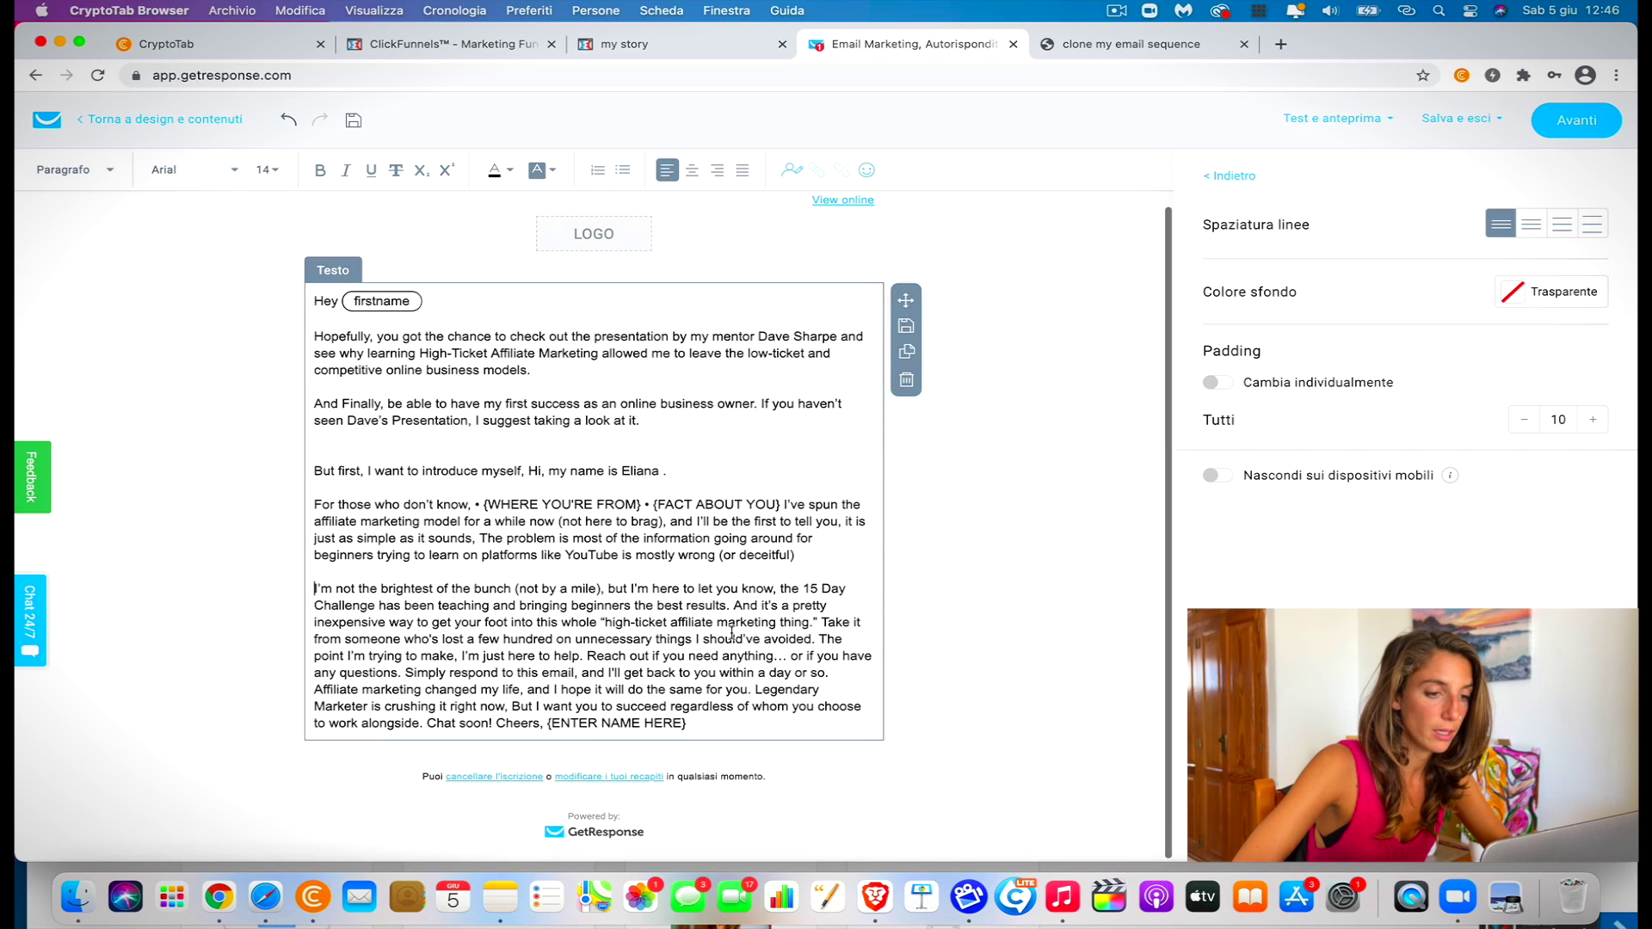
left_click(732, 620)
key("Return")
key("Return")
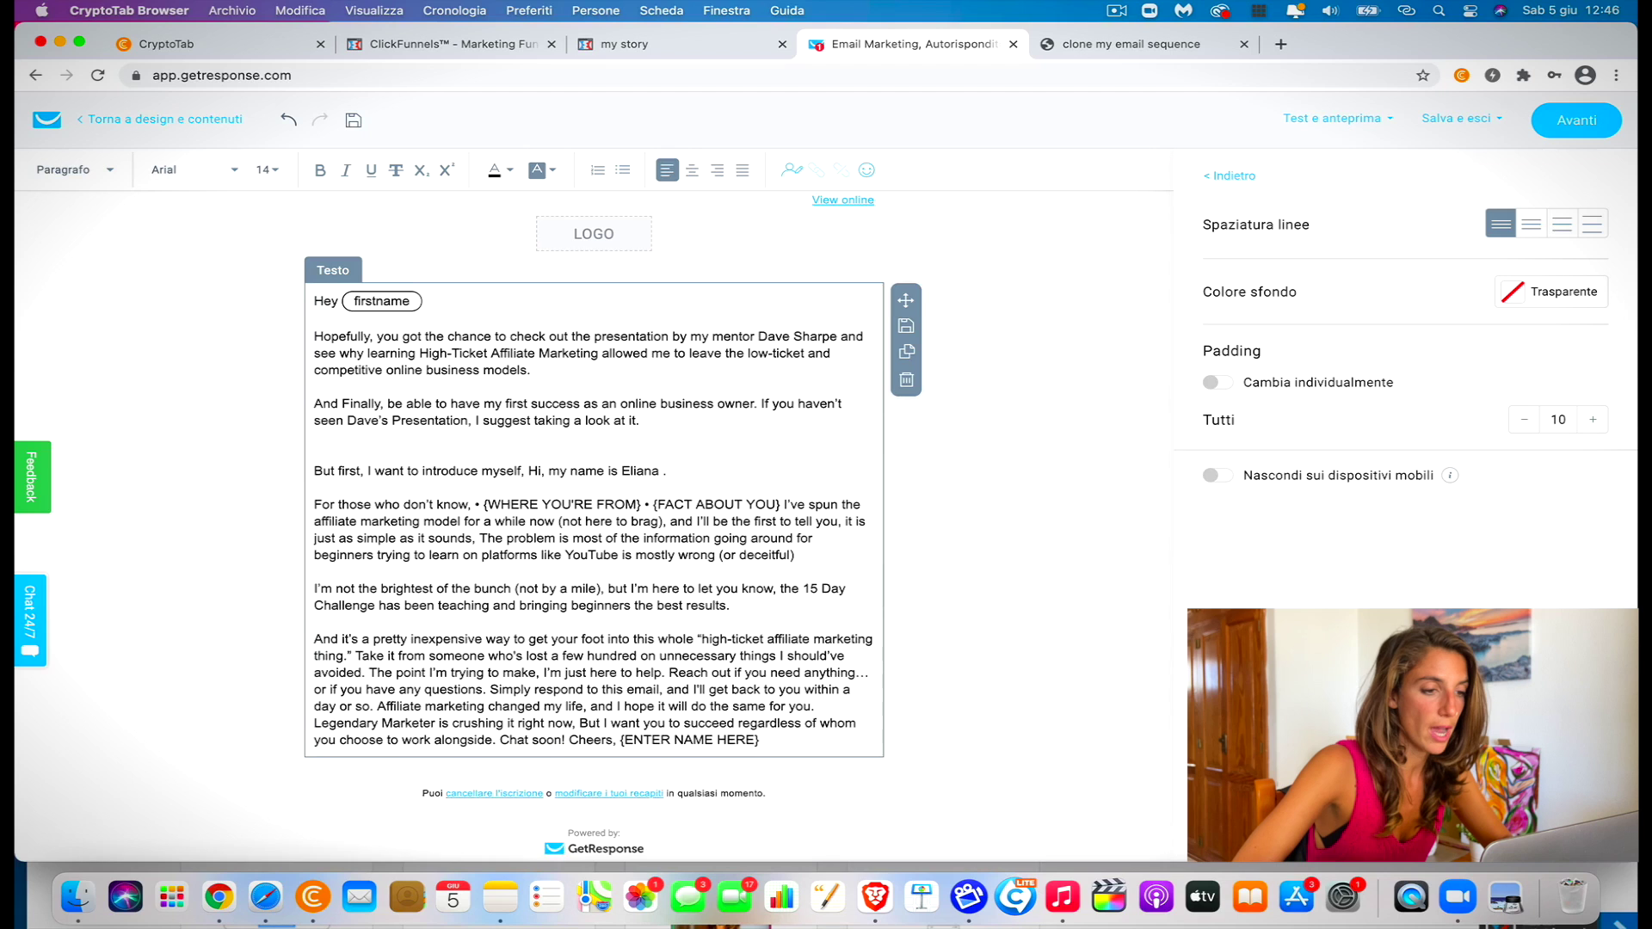
left_click(670, 655)
key("Return")
key("Return")
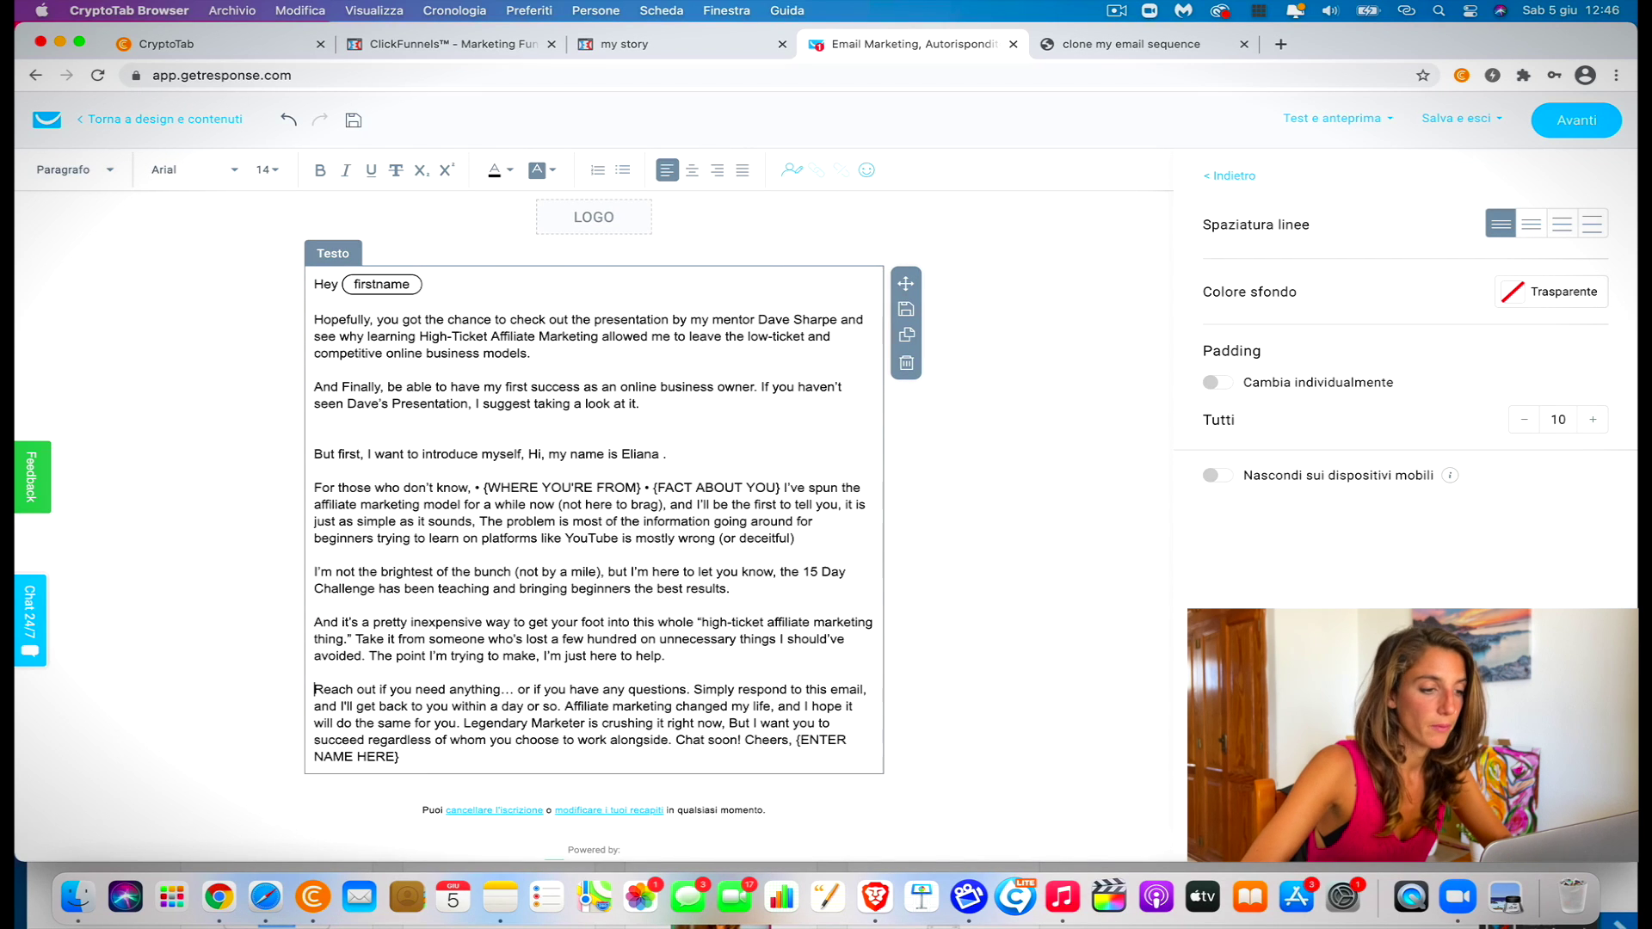
Insert paragraph breaks before "Affiliate marketing changed my life", "But I want you to succeed", "Chat soon!" and the {ENTER NAME HERE} signature
left_click(563, 707)
key("Return")
key("Return")
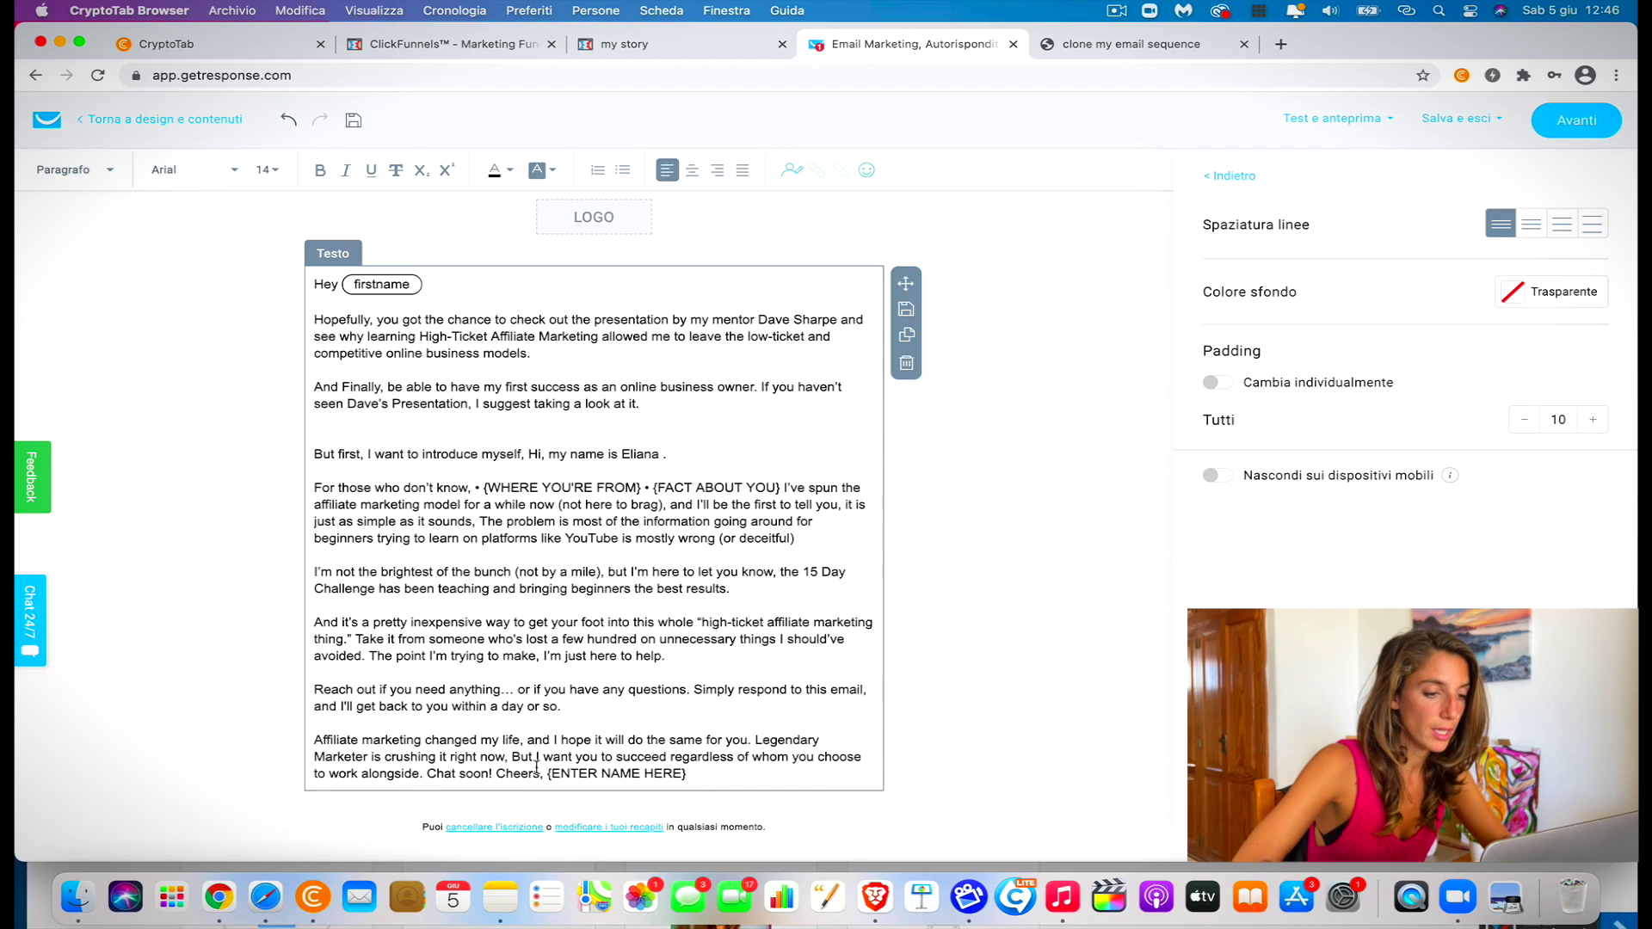
left_click(510, 759)
key("Return")
key("Return")
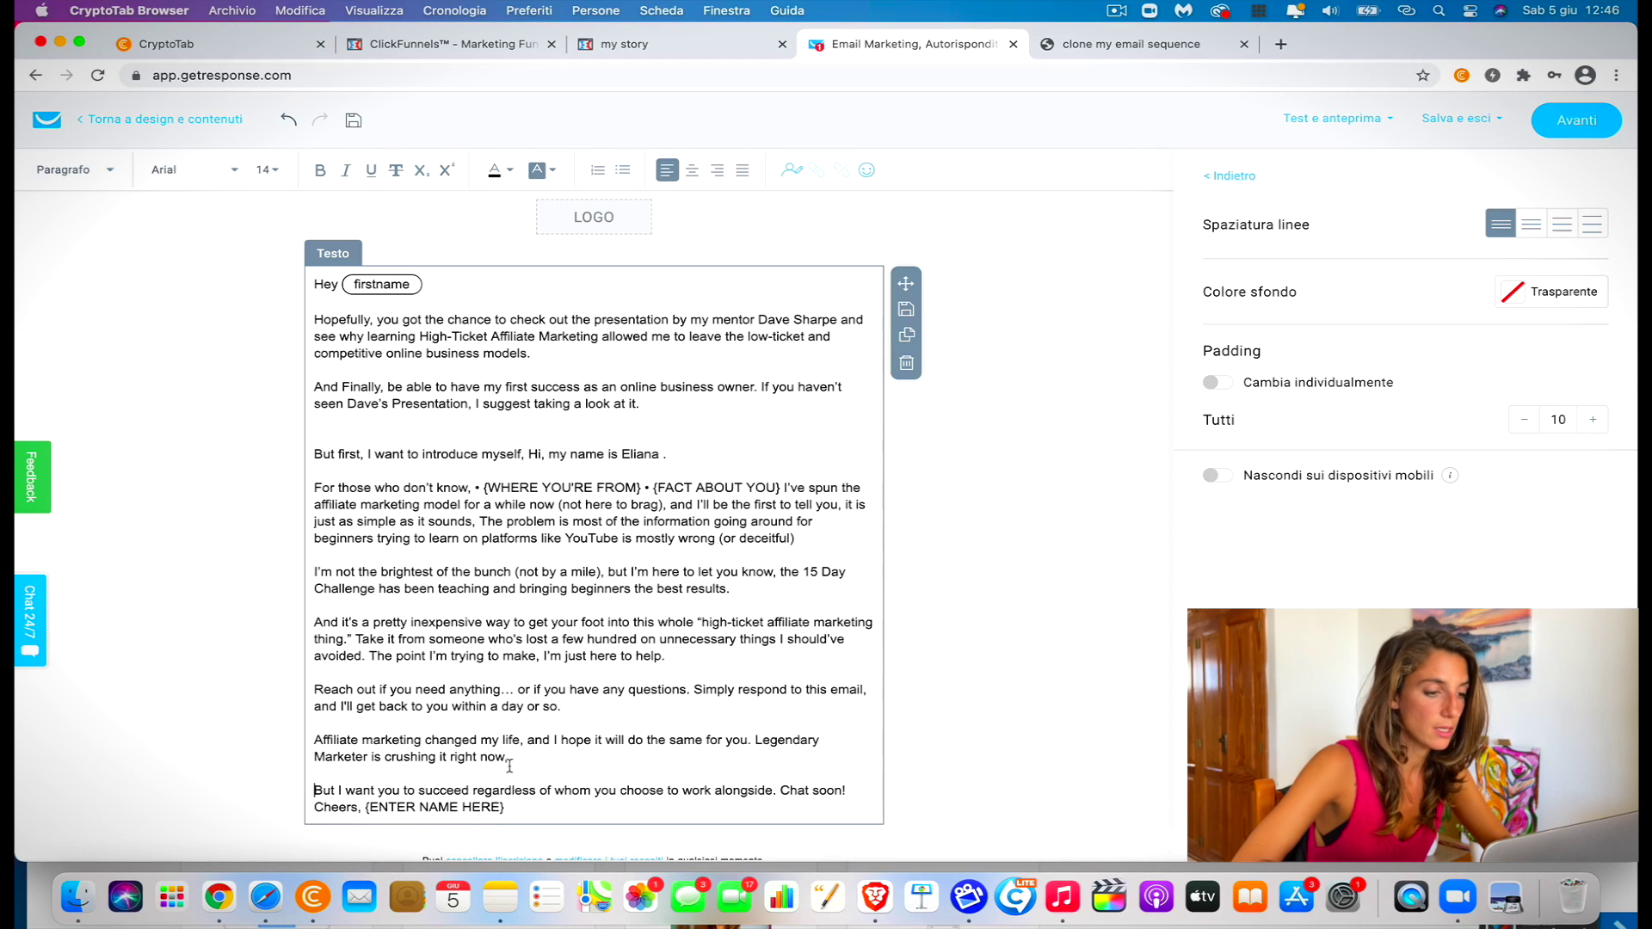
left_click(777, 791)
key("Return")
key("Return")
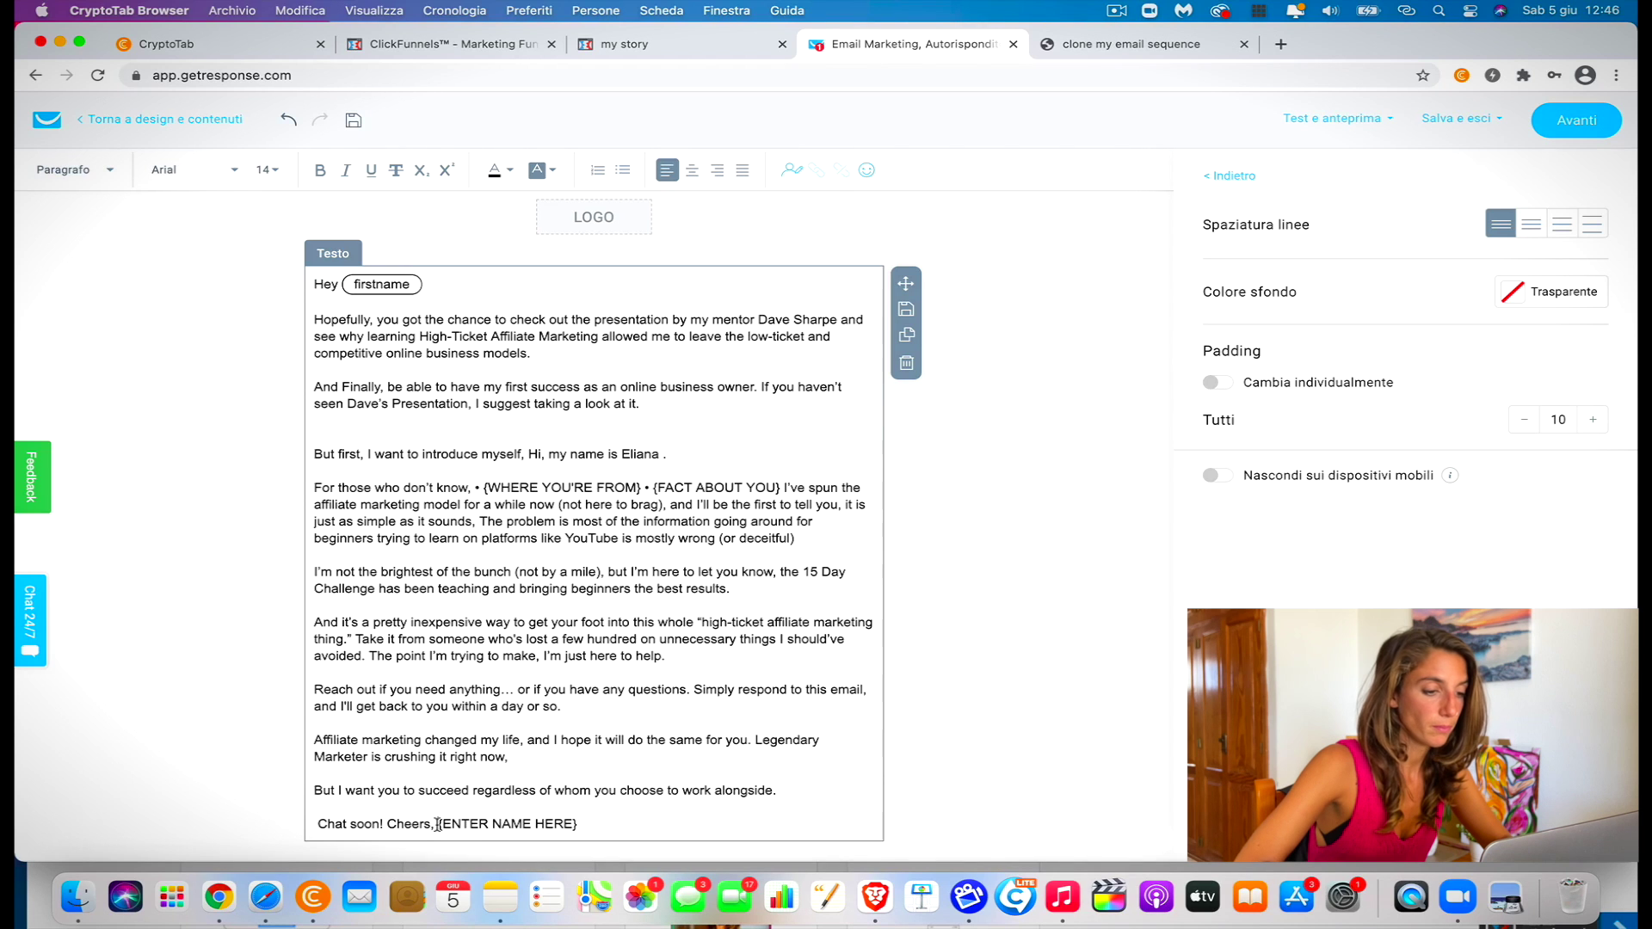
left_click(438, 824)
key("Return")
key("Return")
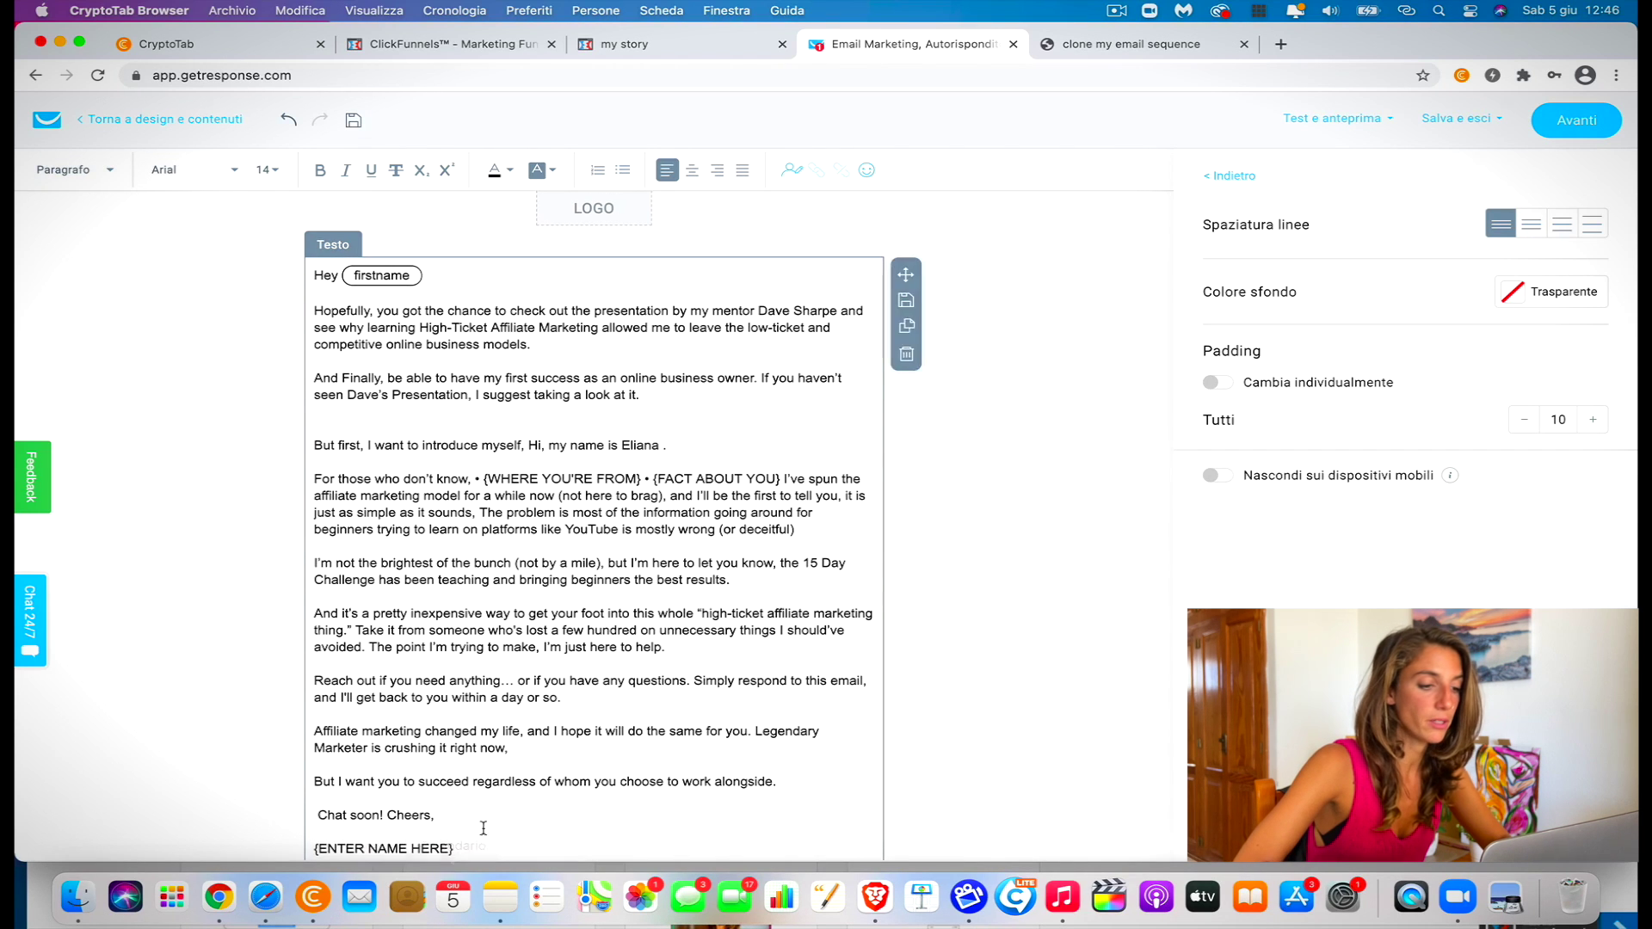
Add blank lines below the signature and copy the "Please add {ENTER YOUR EMAIL HERE} to your address book" note there from the PDF's last page
scroll(484, 814, "down", 3)
left_click(467, 730)
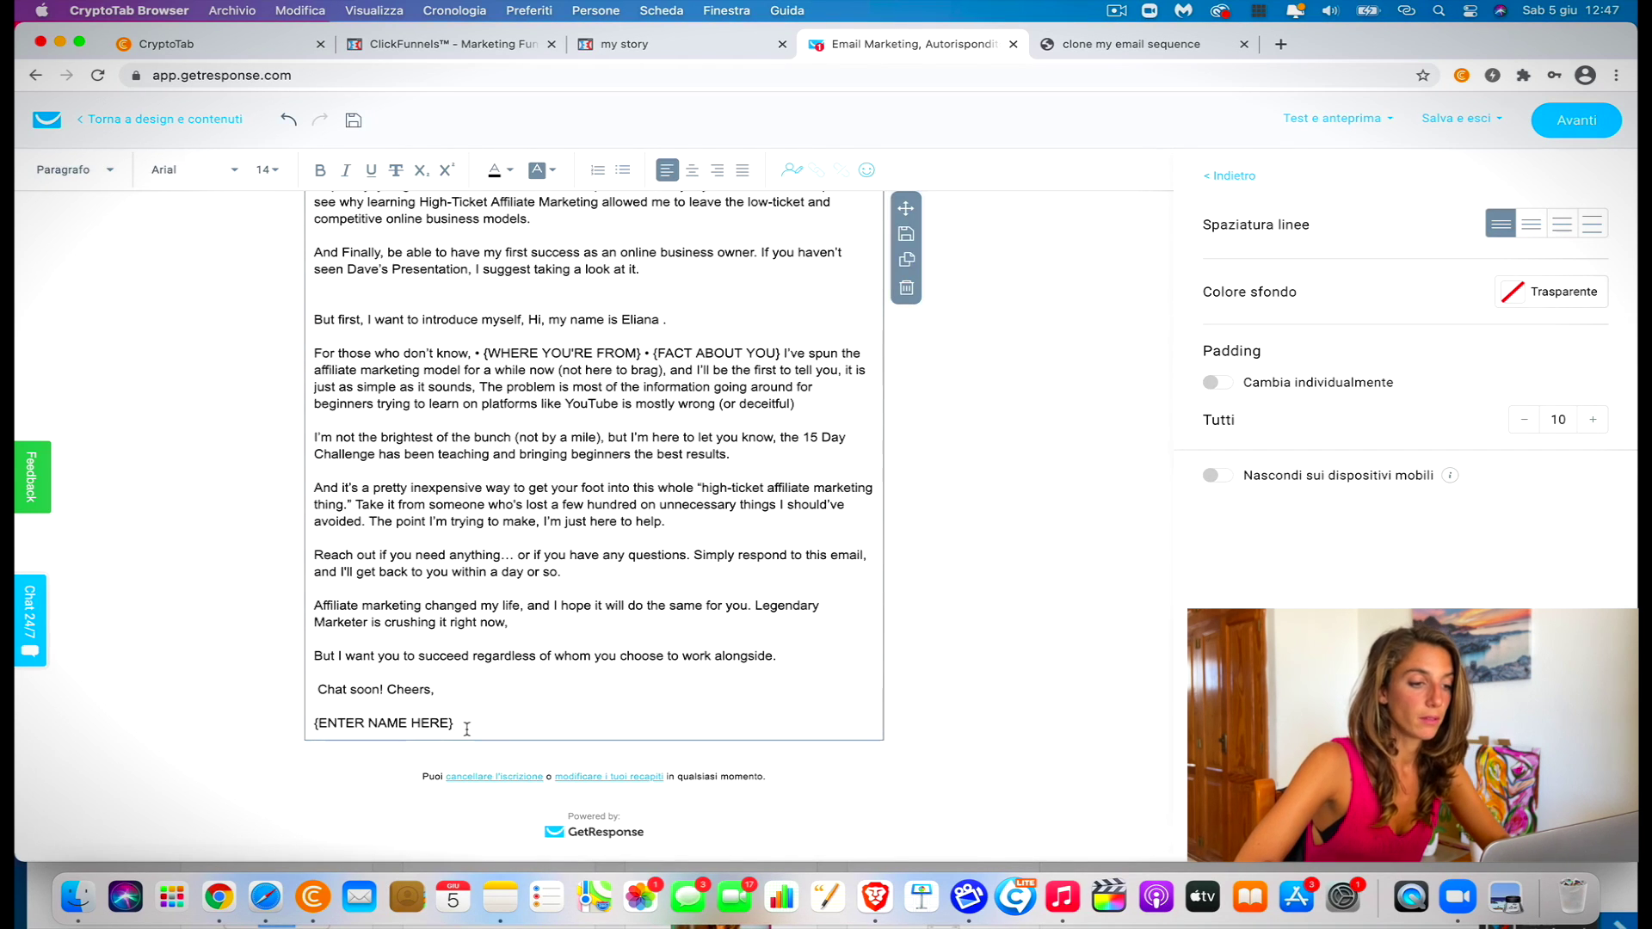
key("Return")
key("Return")
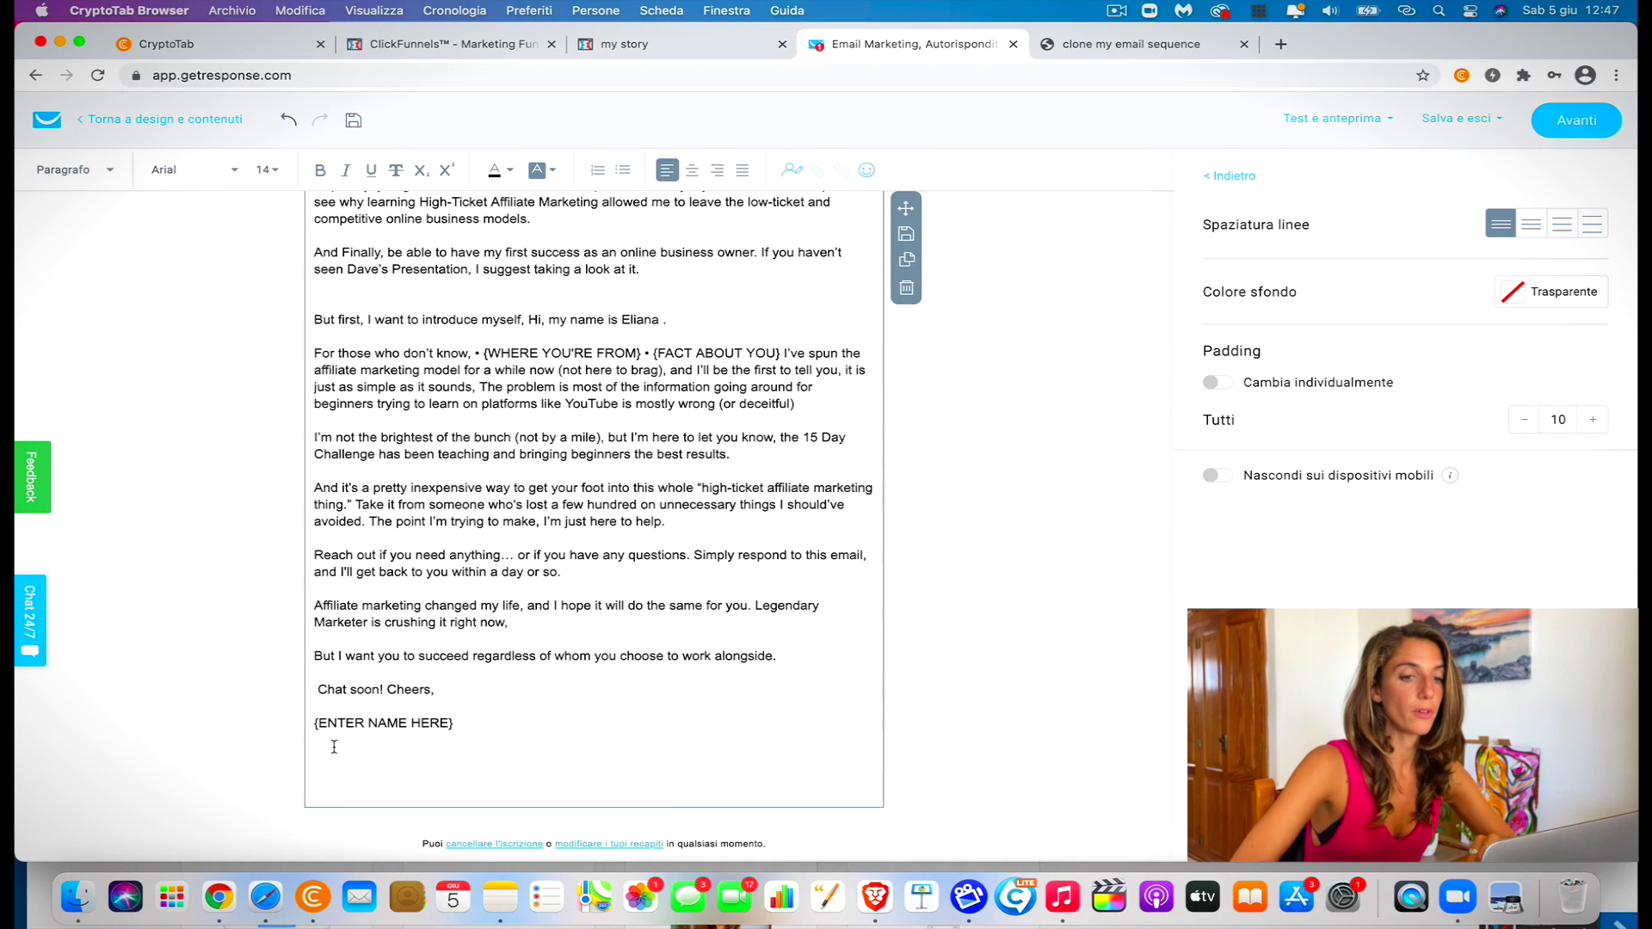
left_click(1119, 43)
scroll(770, 482, "down", 10)
scroll(770, 471, "down", 15)
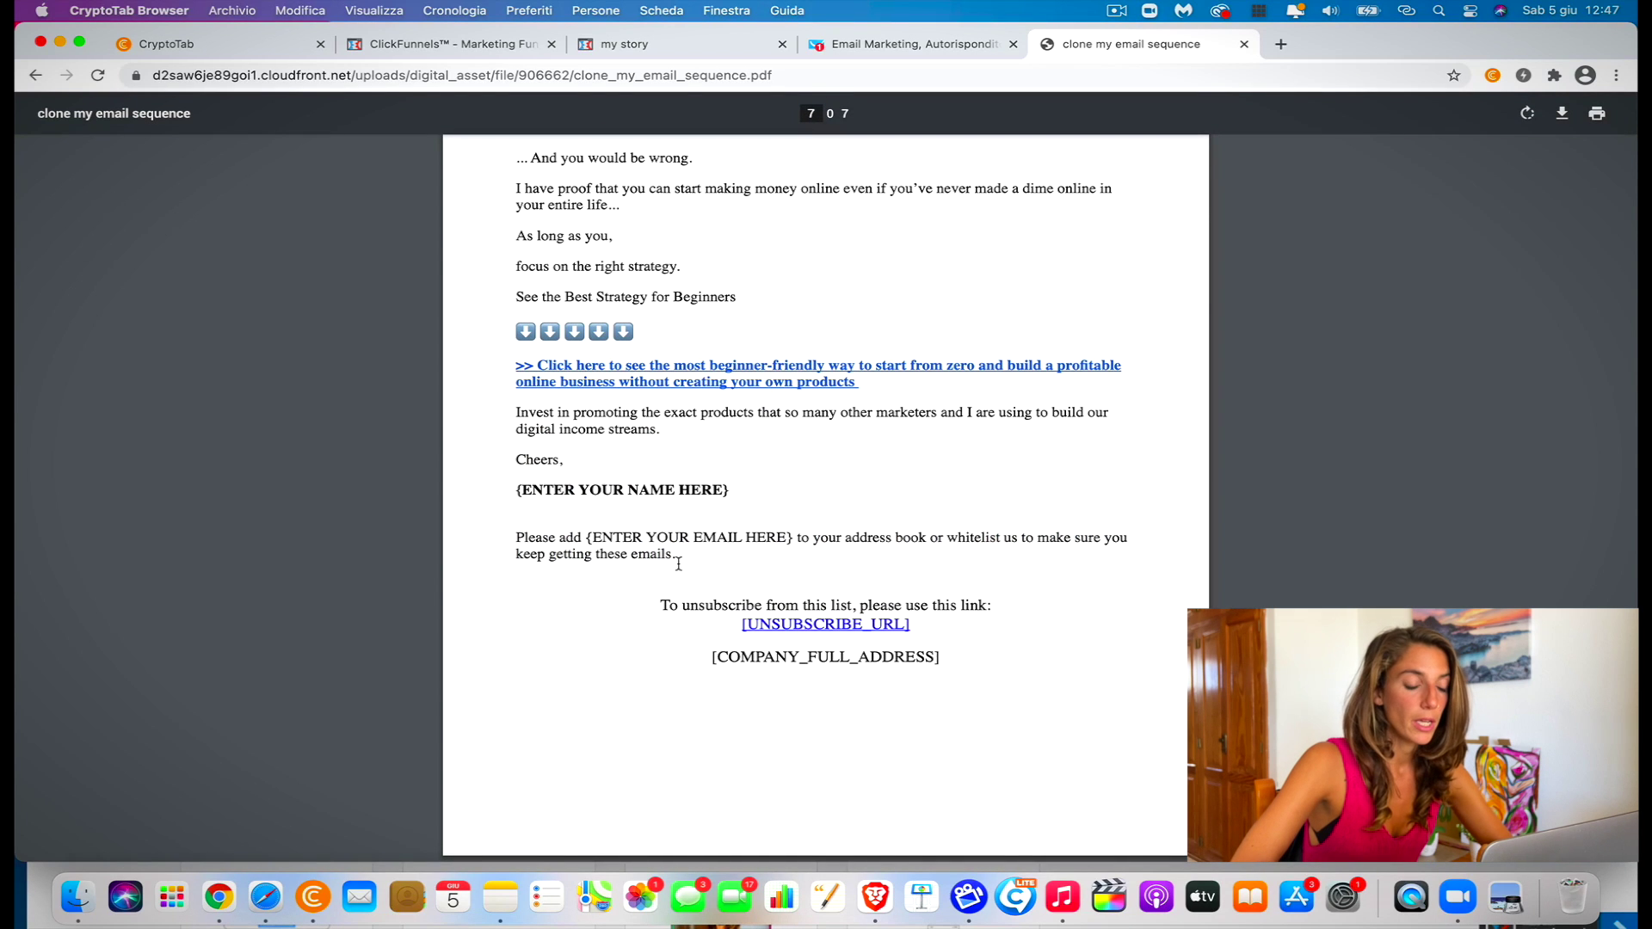
left_click_drag(682, 557, 506, 540)
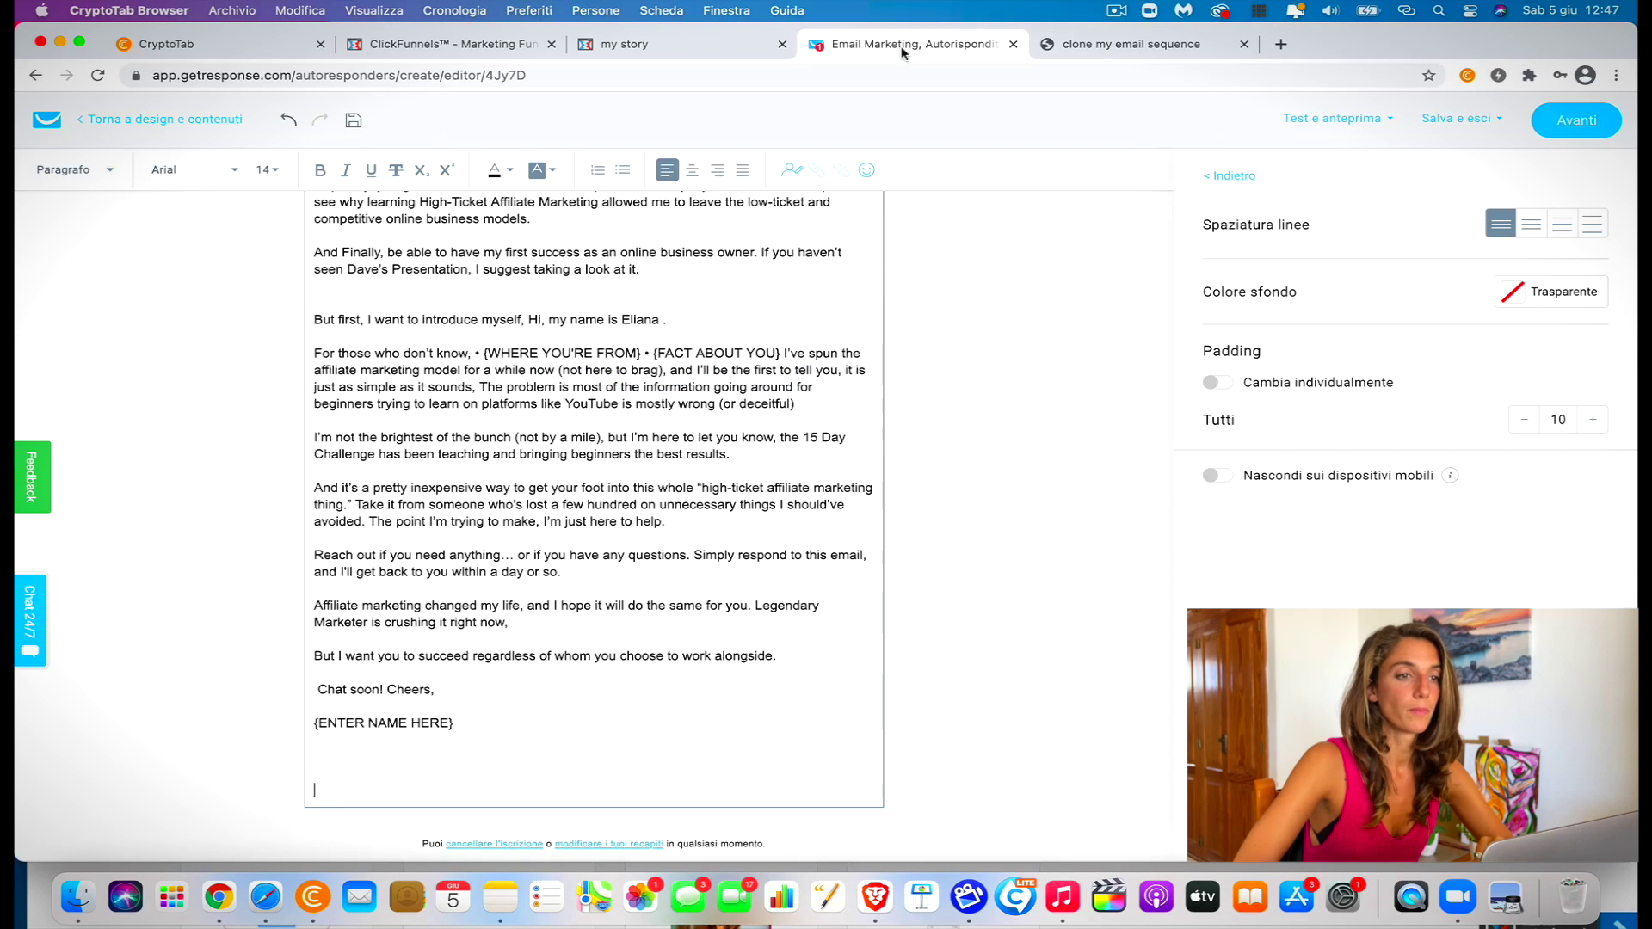
left_click(903, 44)
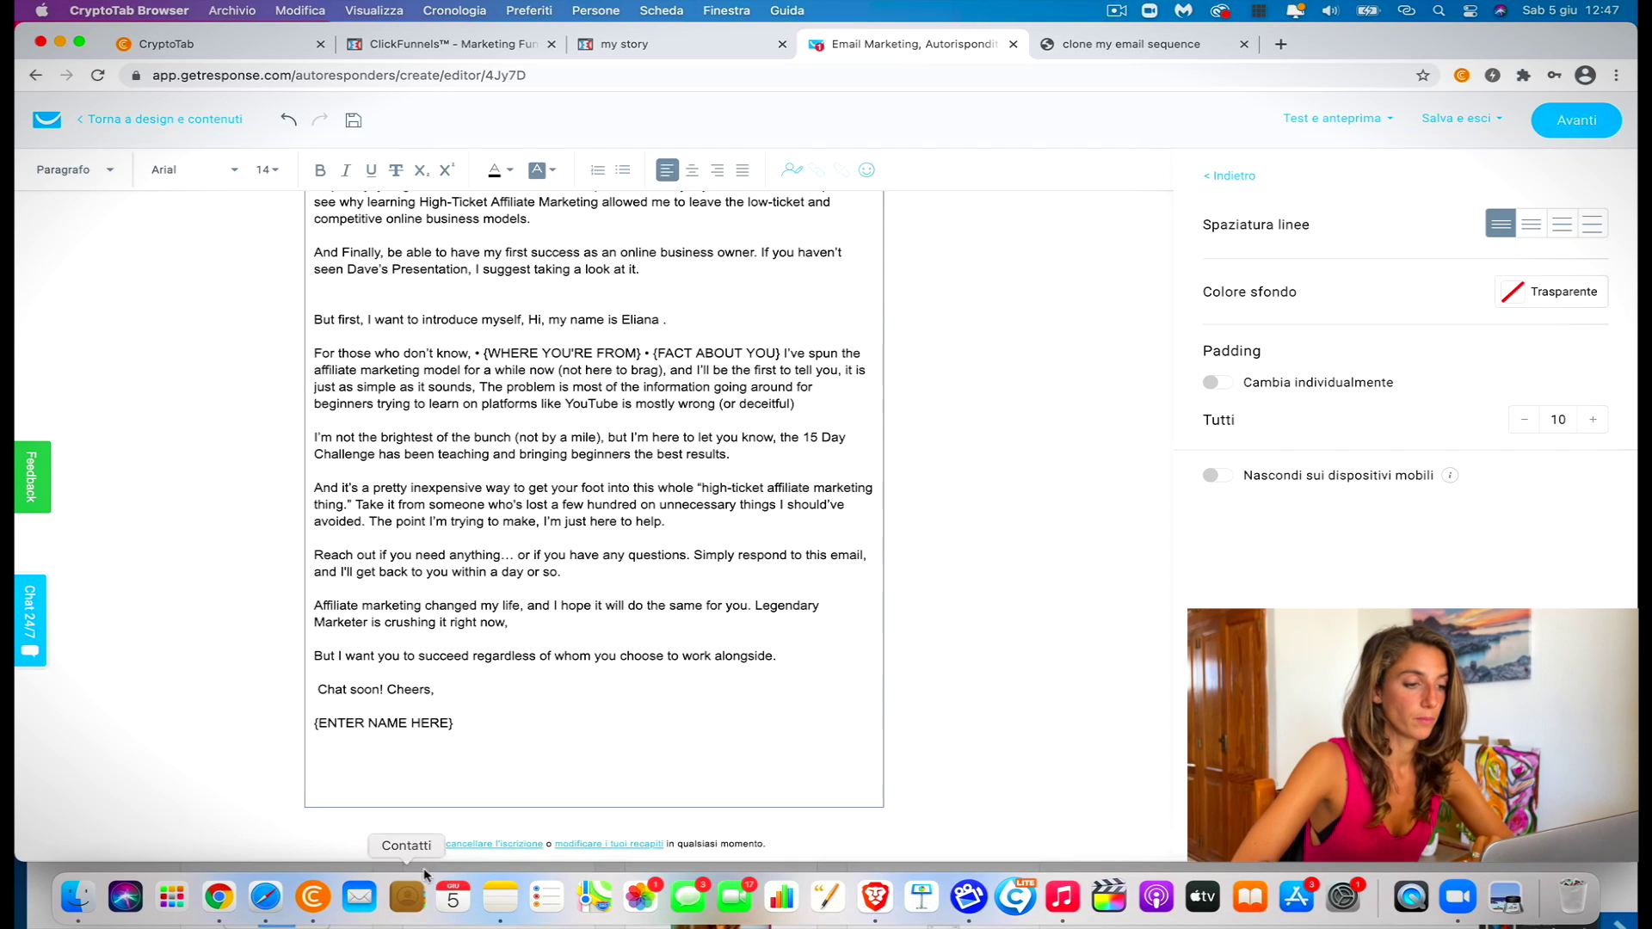
type("Please add {ENTER YOUR EMAIL HERE} to your address book or whitelist us to make sure you keep getting these emails.")
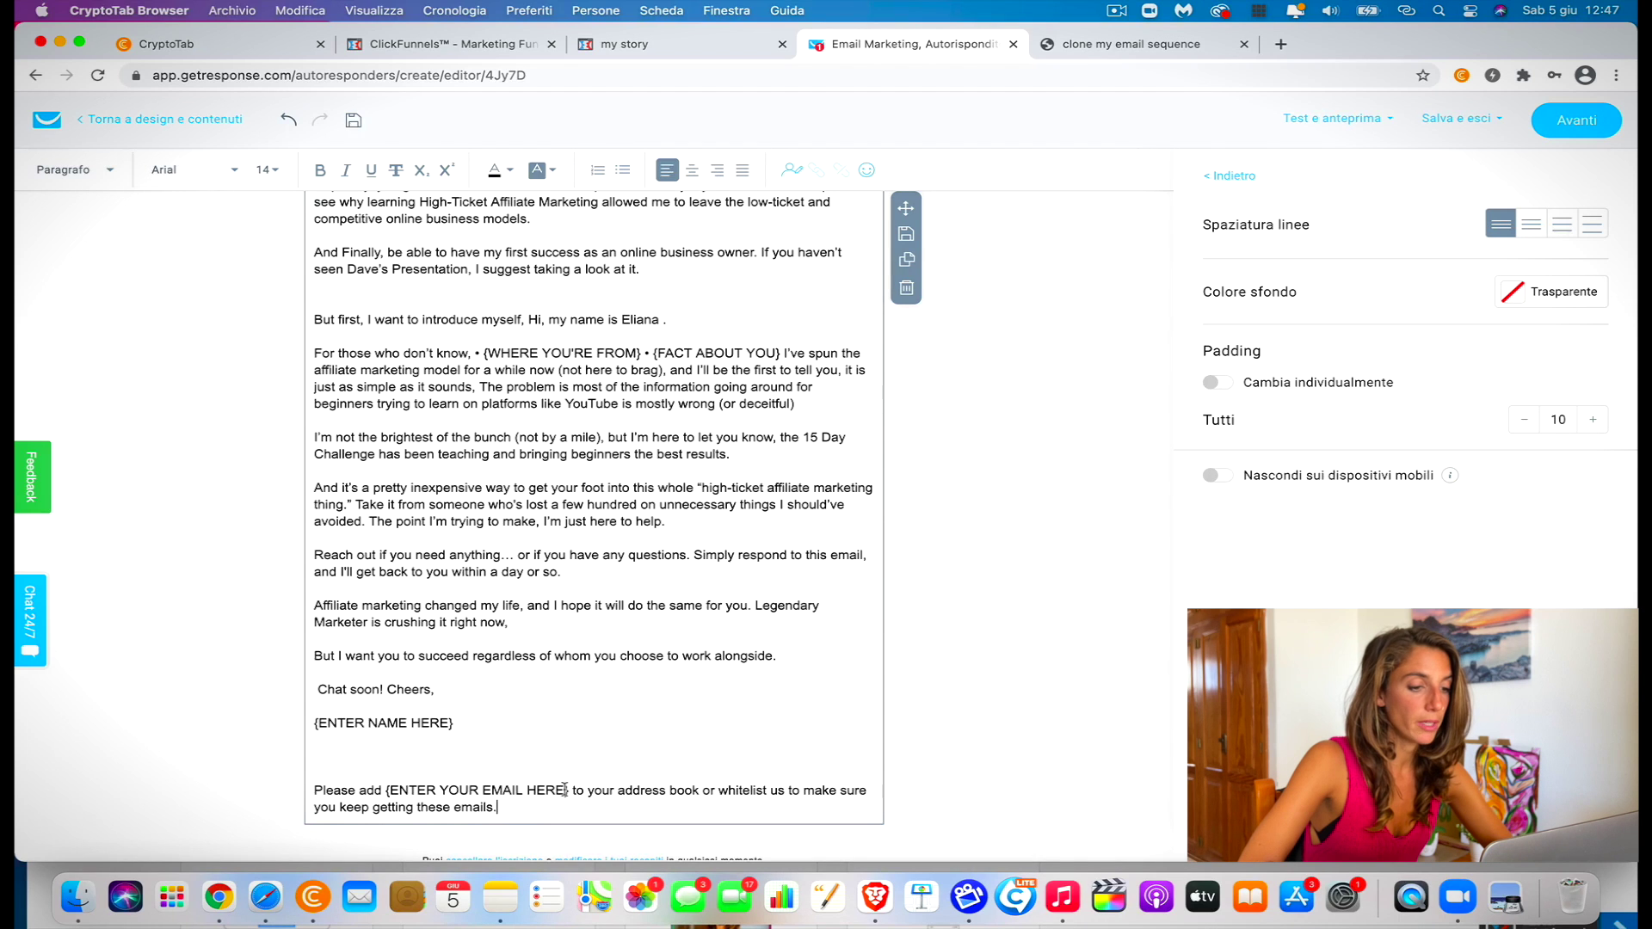
left_click_drag(568, 790, 477, 790)
left_click(686, 807)
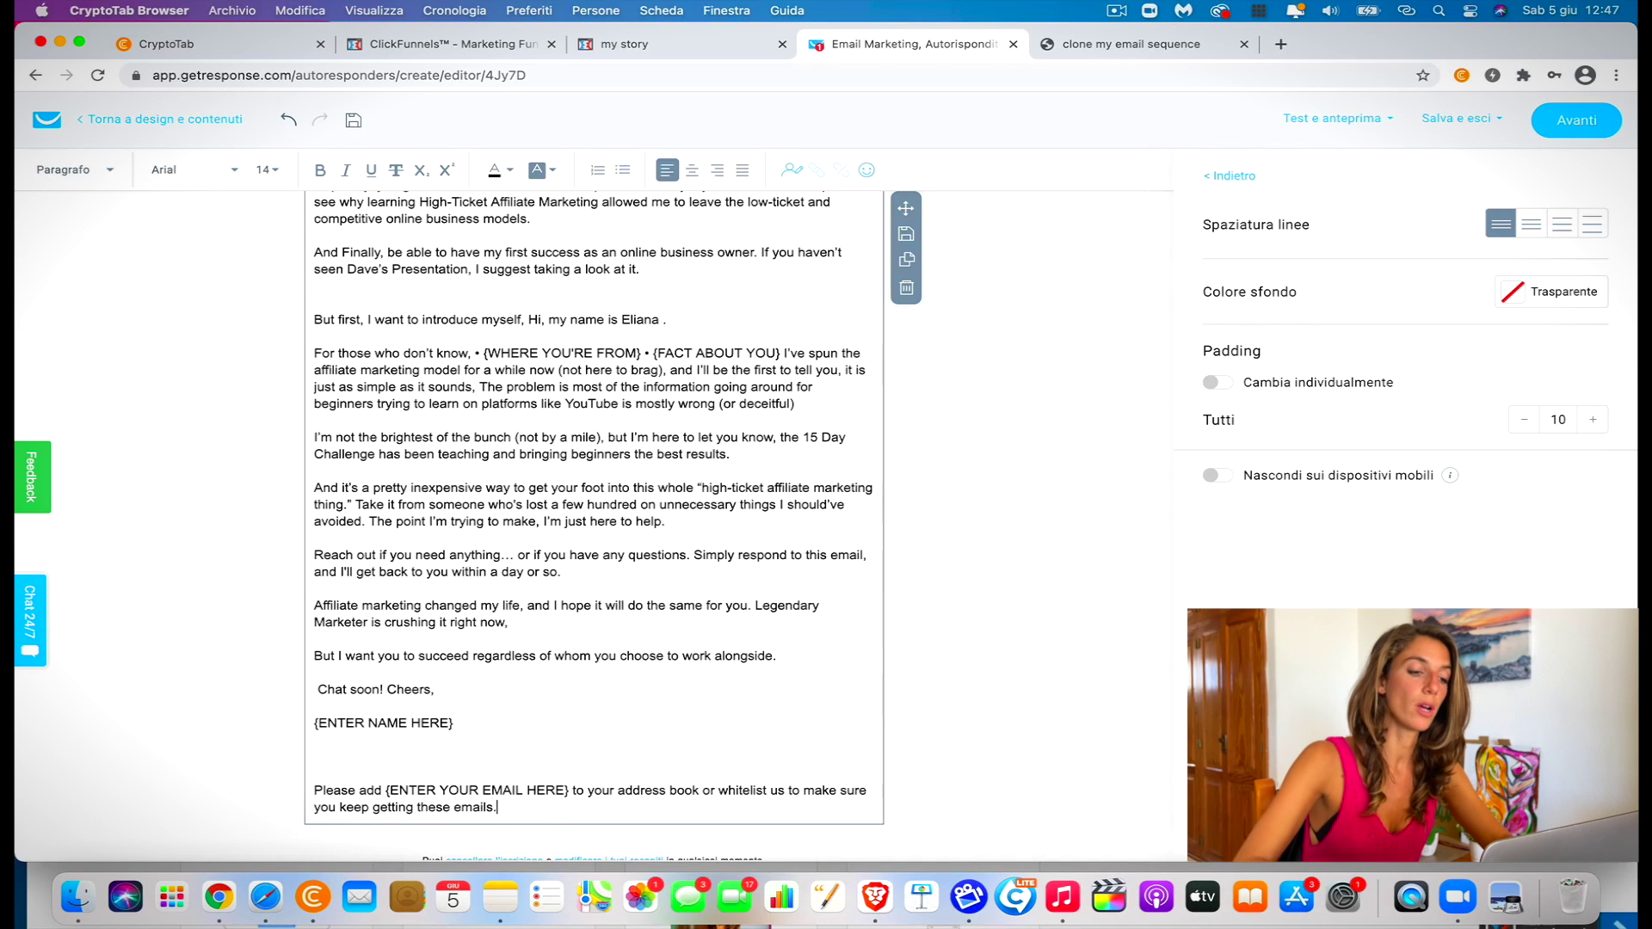
Add blank lines below the address book note and select the unsubscribe link and company address lines in the PDF
key("Return")
key("Return")
scroll(528, 785, "down", 2)
left_click(1127, 43)
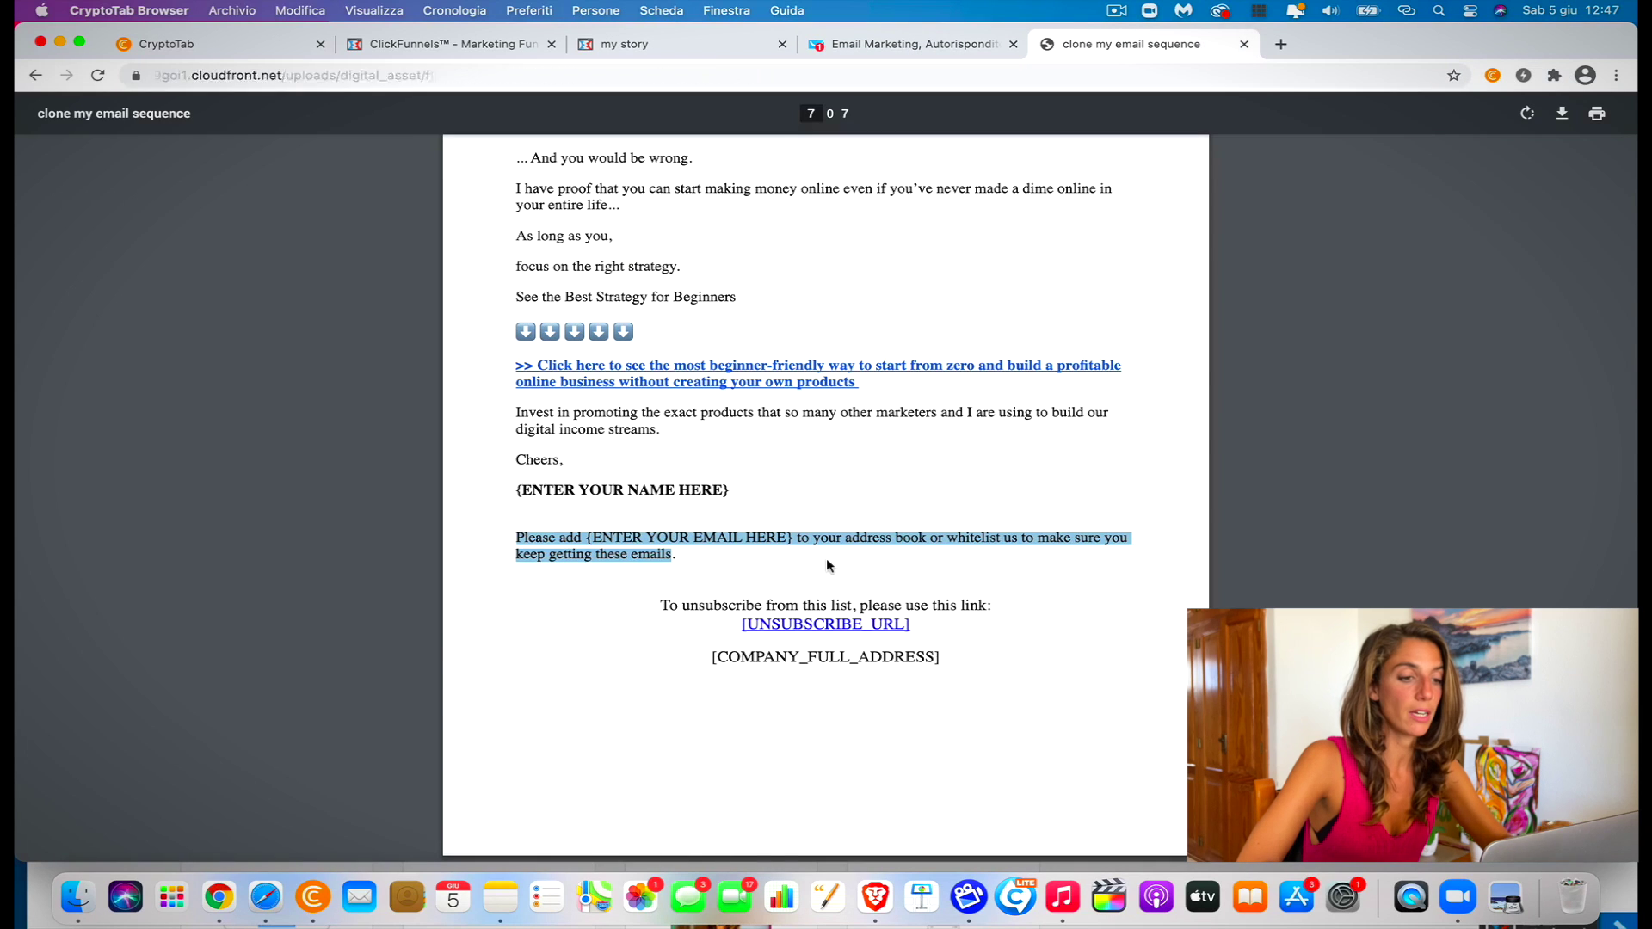
left_click_drag(945, 651, 655, 610)
key("ctrl+shift+Tab")
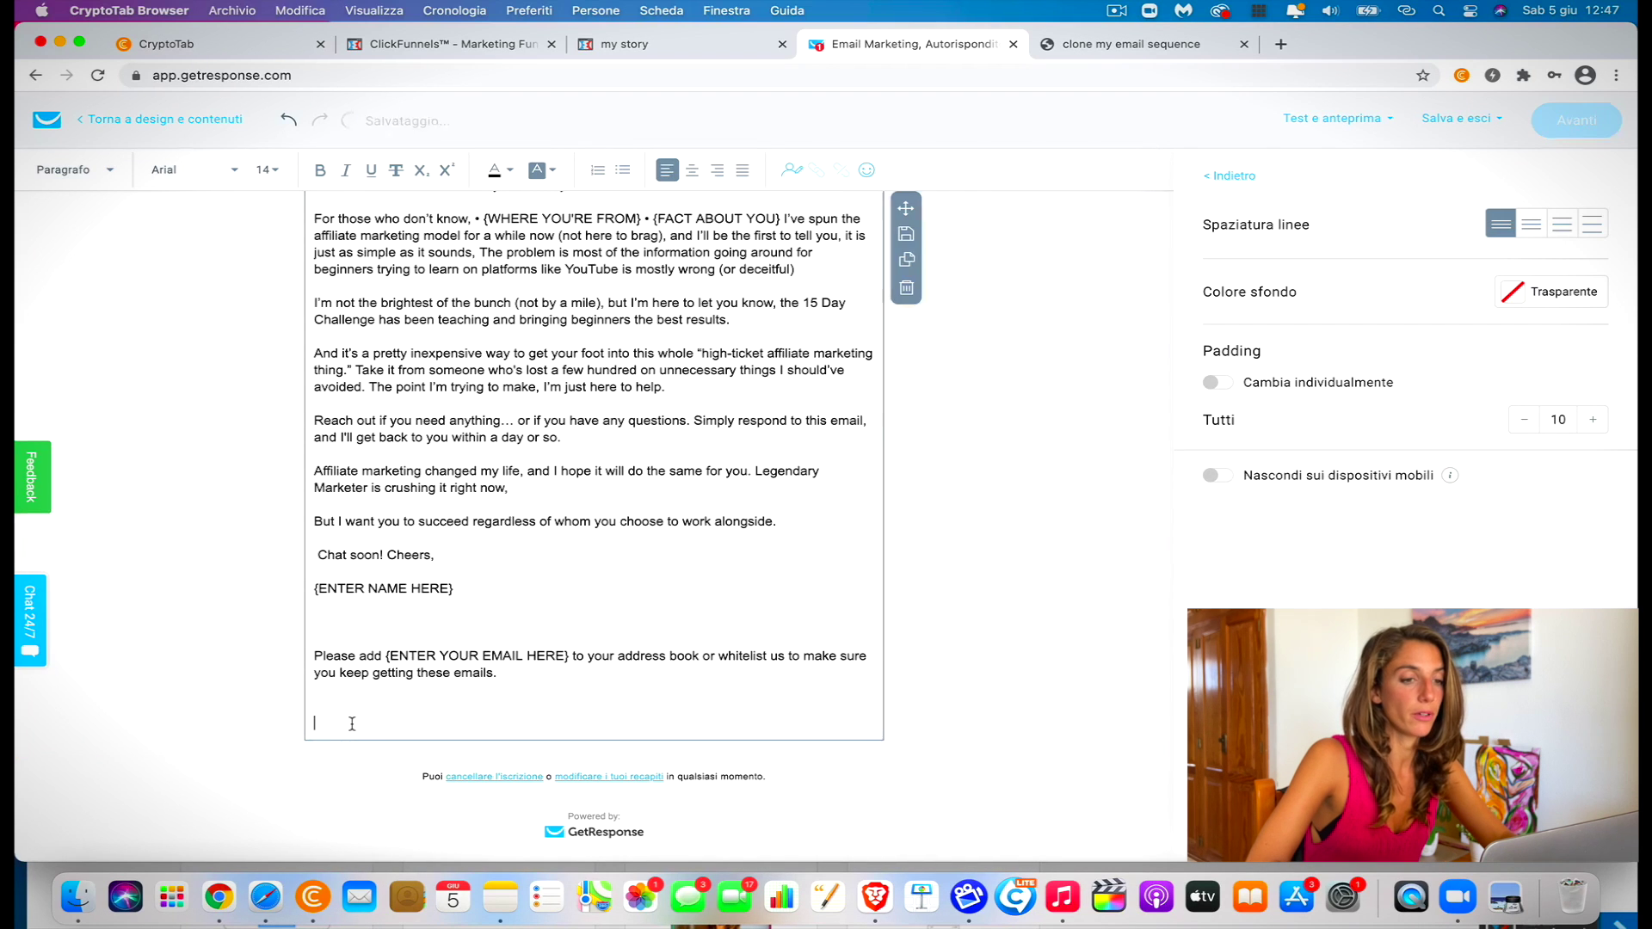
Finish the message design and return to the autoresponder's settings page
scroll(774, 688, "up", 5)
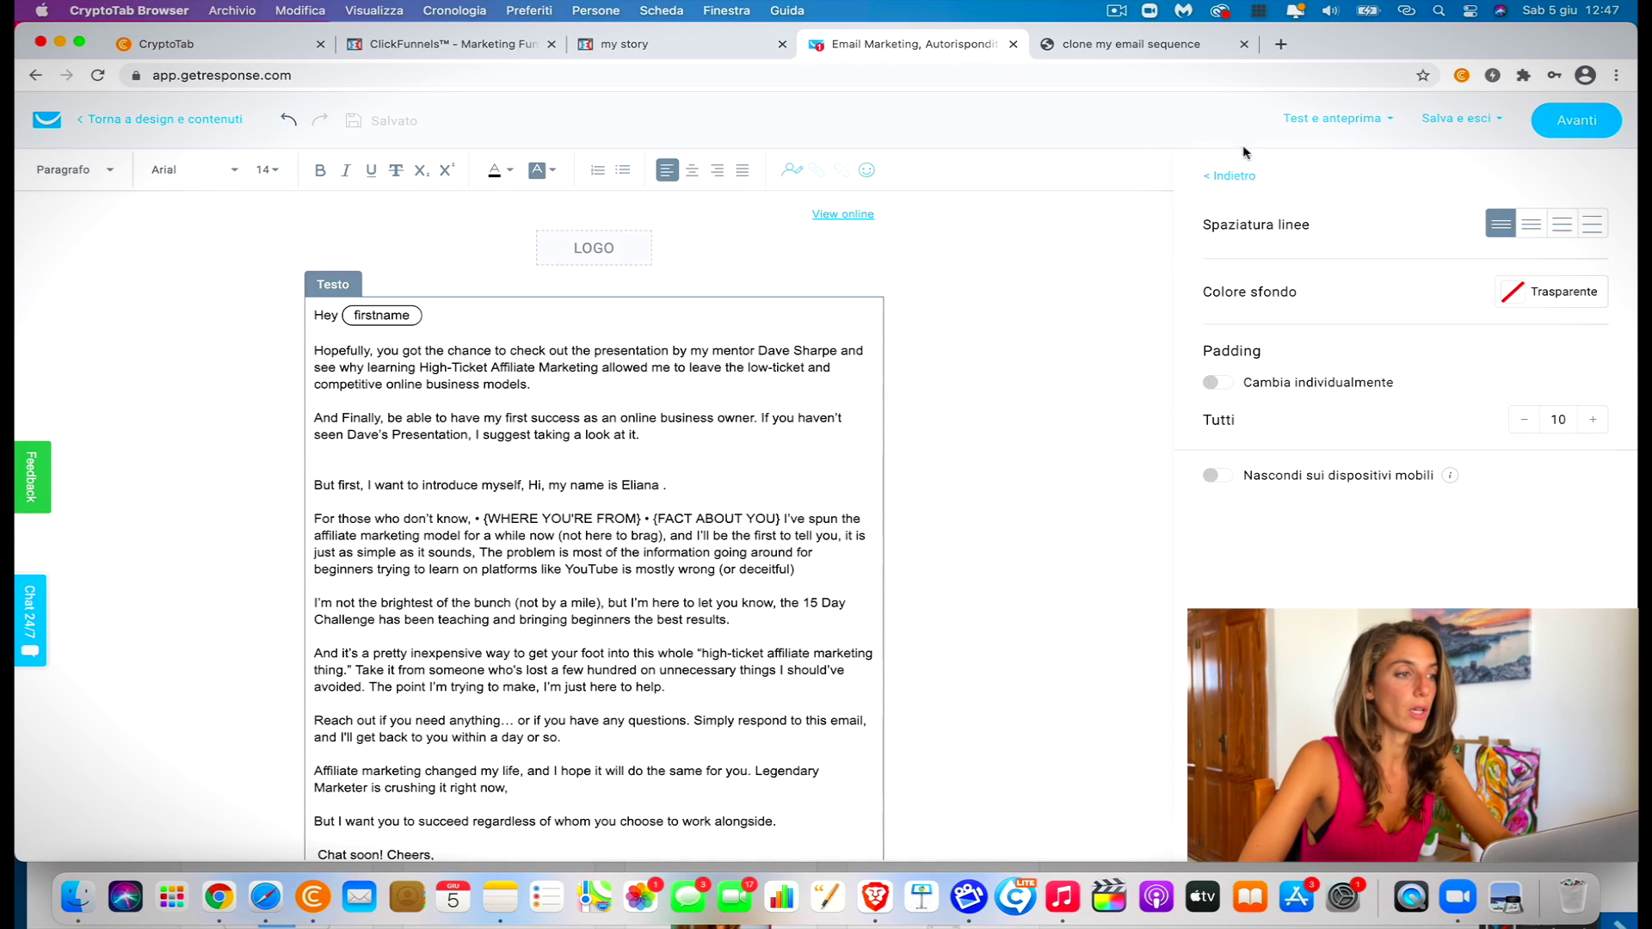
left_click(1574, 122)
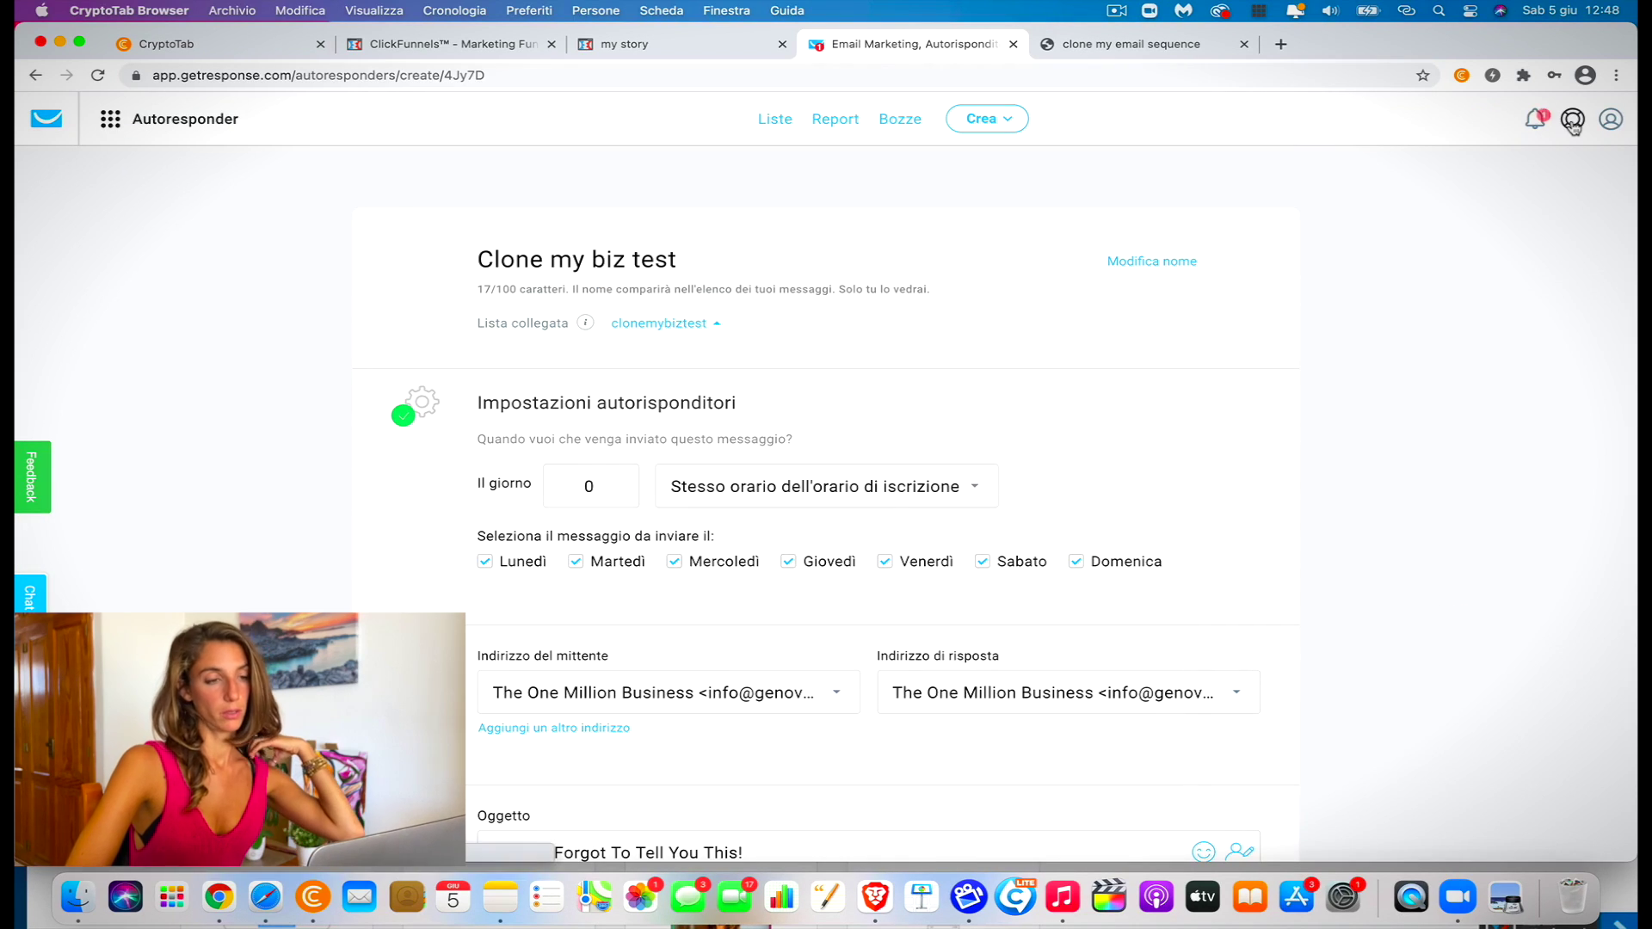
Save and publish the Clone my biz test autoresponder
scroll(1461, 434, "down", 10)
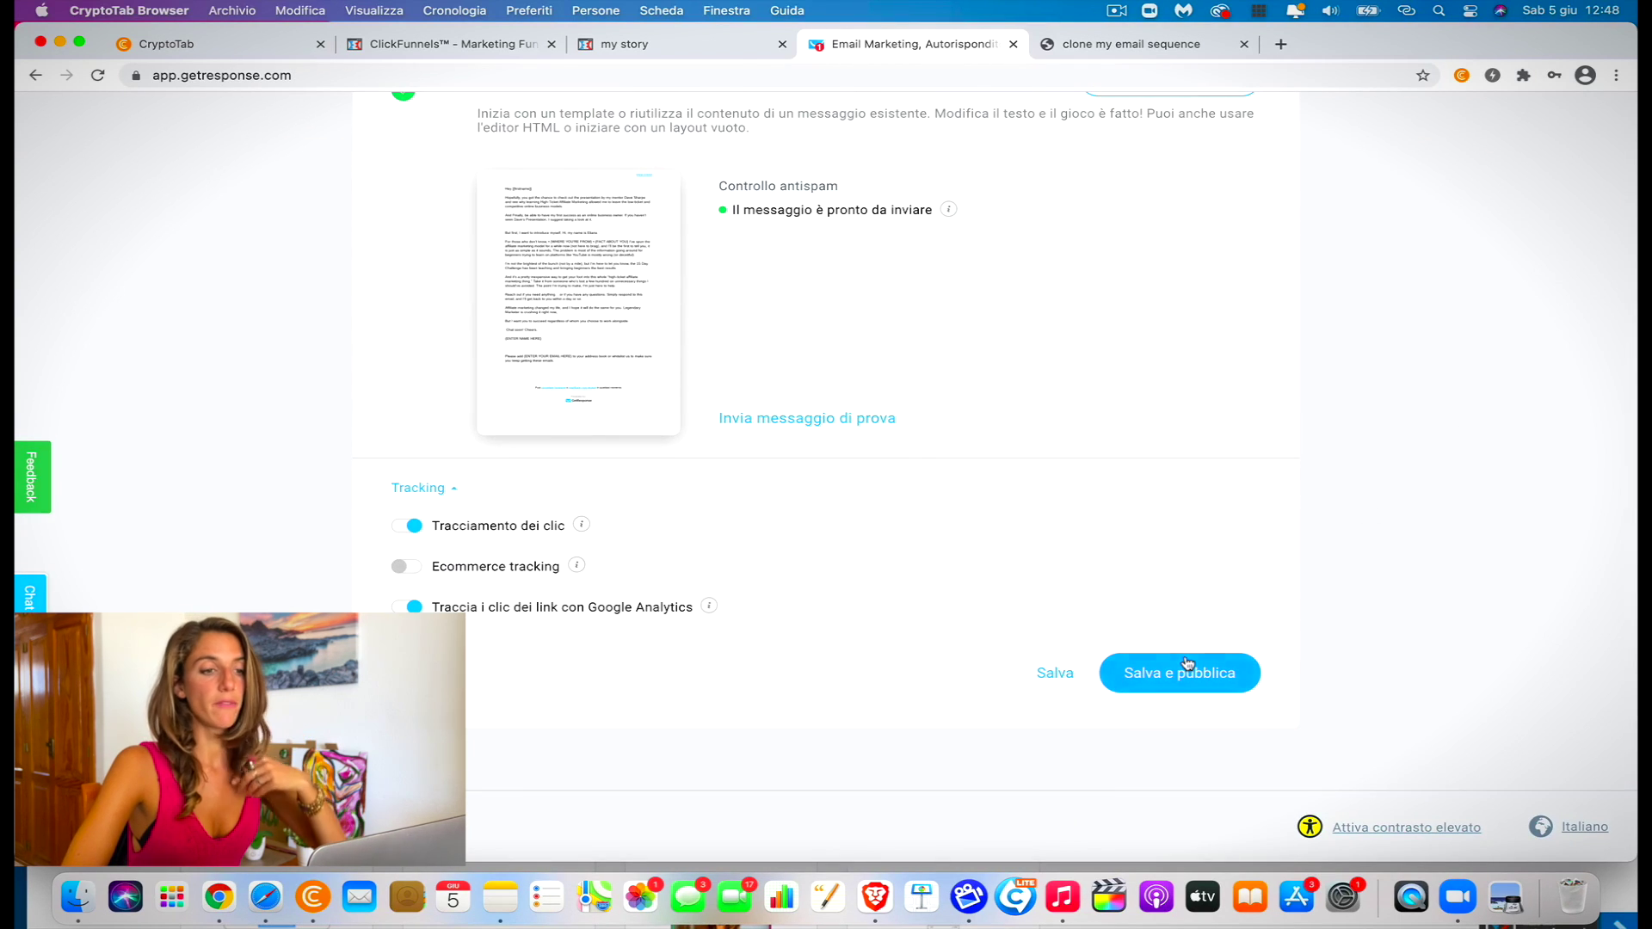
left_click(1178, 684)
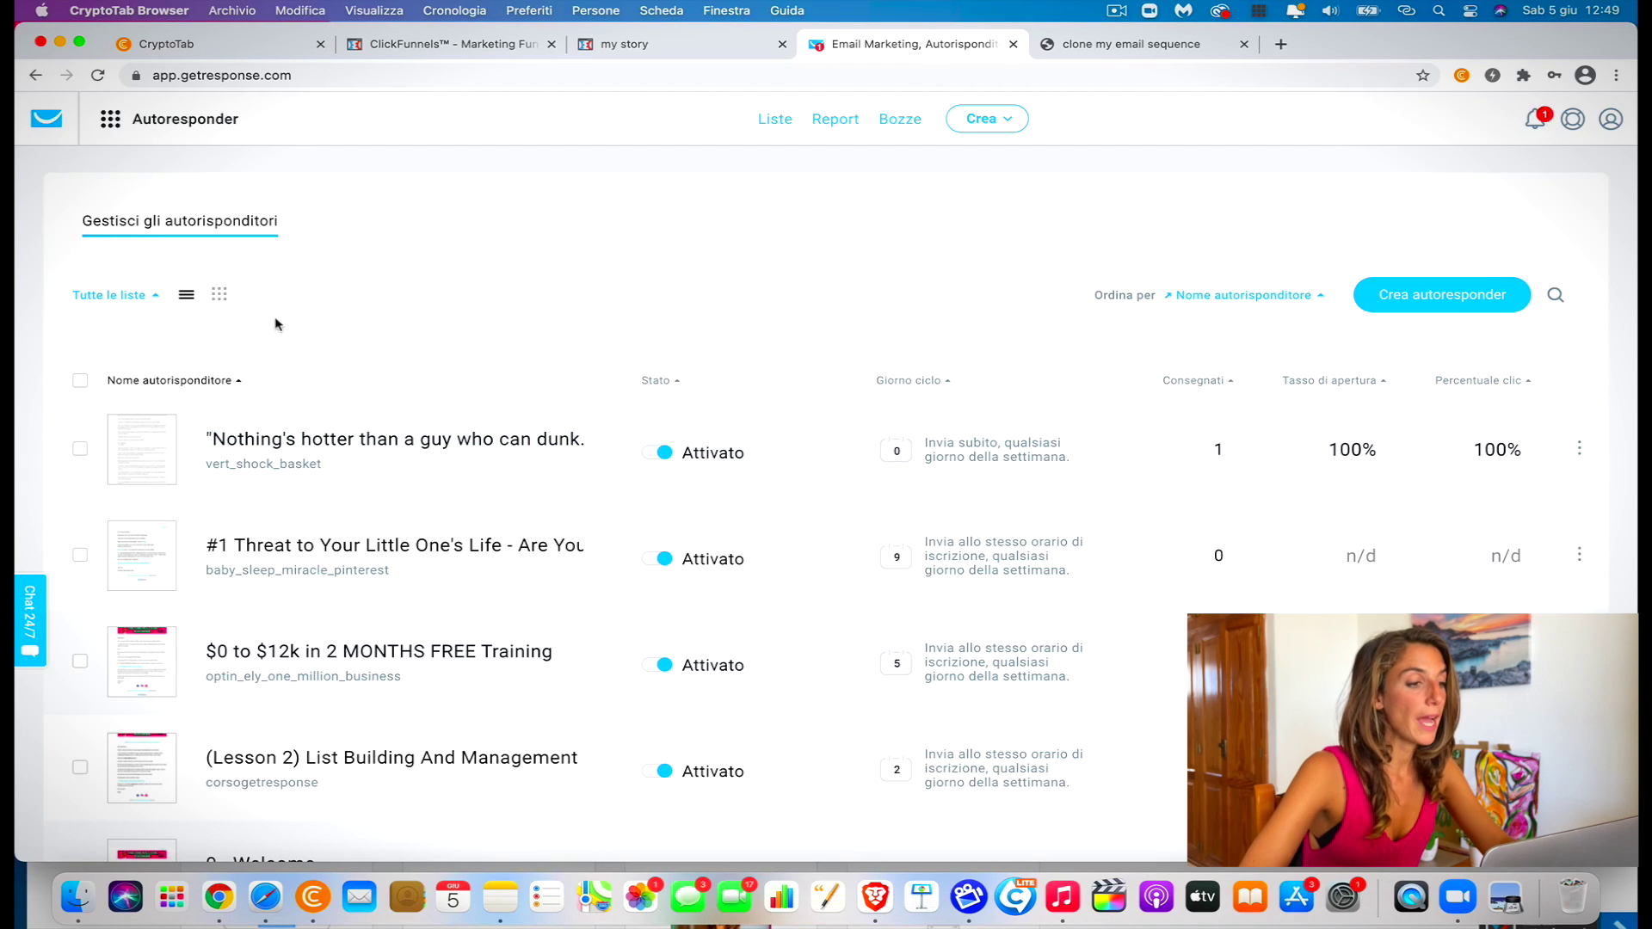
Filter the autoresponders to the clonemybiztest list only and show them in the day-by-day calendar view
left_click(160, 298)
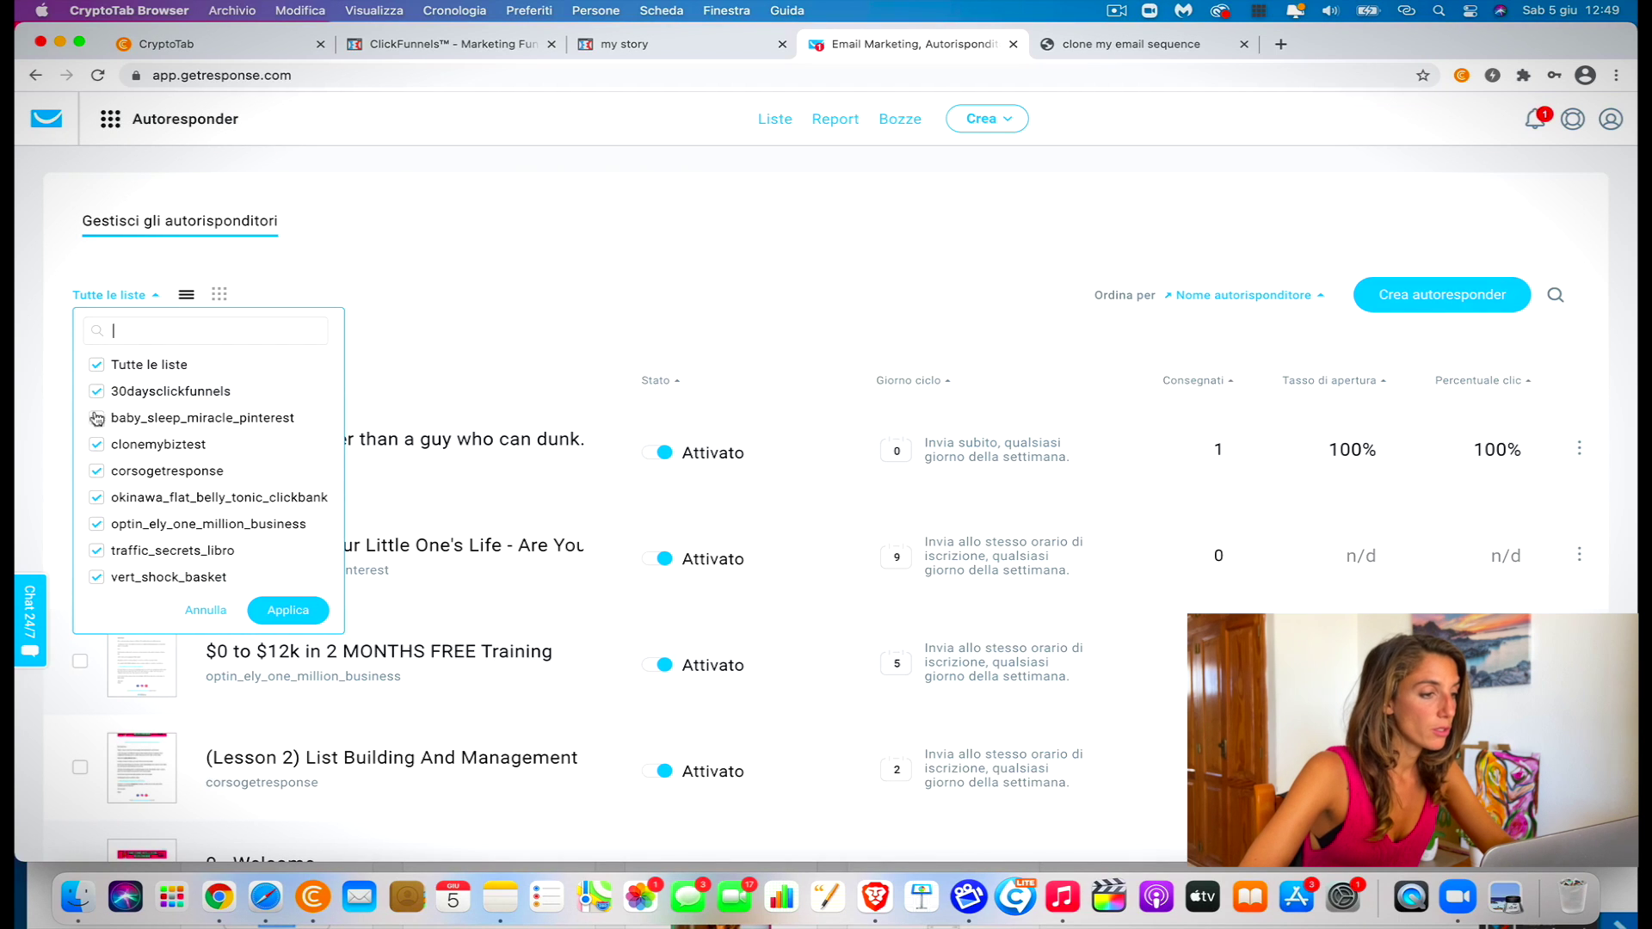
left_click(100, 369)
left_click(97, 446)
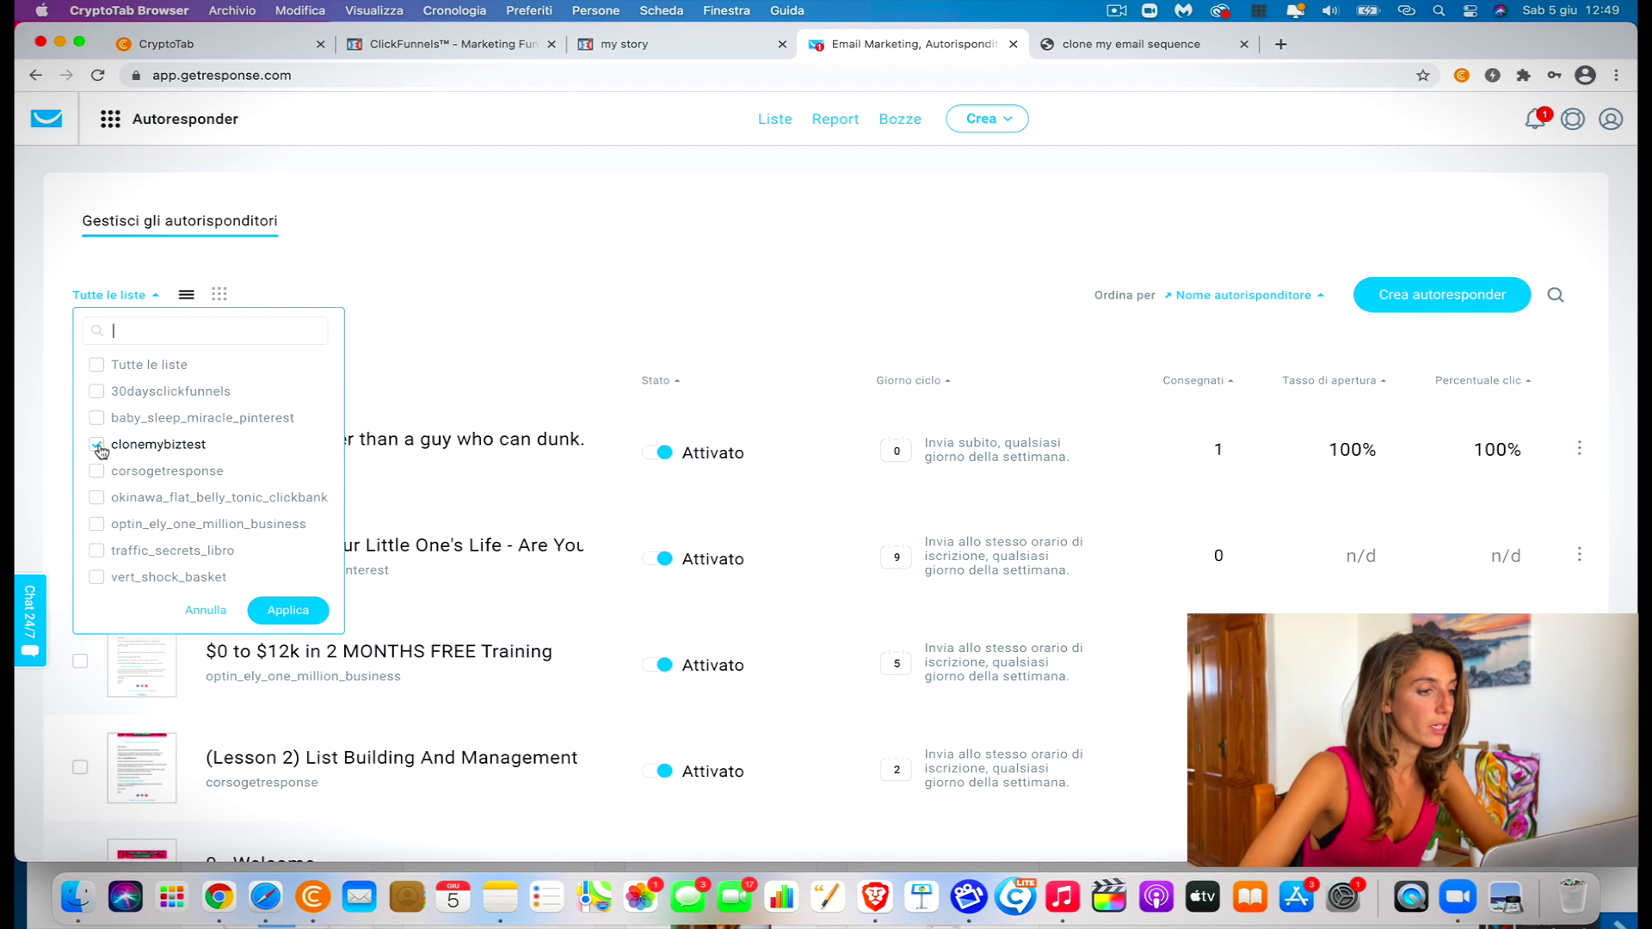
left_click(308, 612)
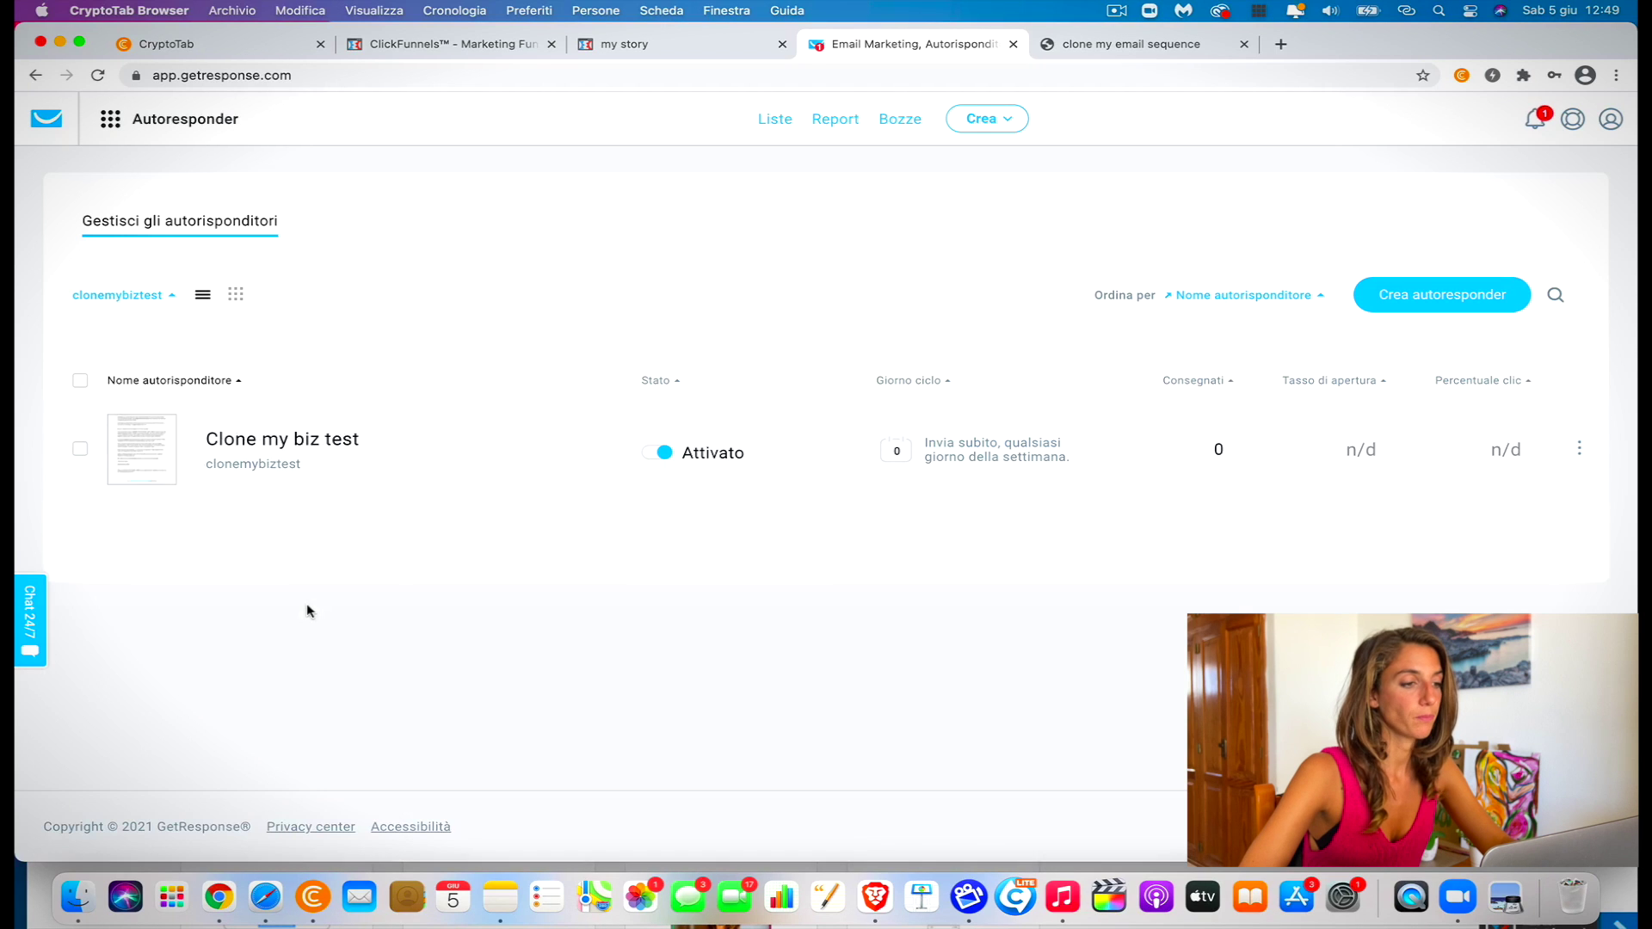
left_click(325, 436)
left_click(236, 295)
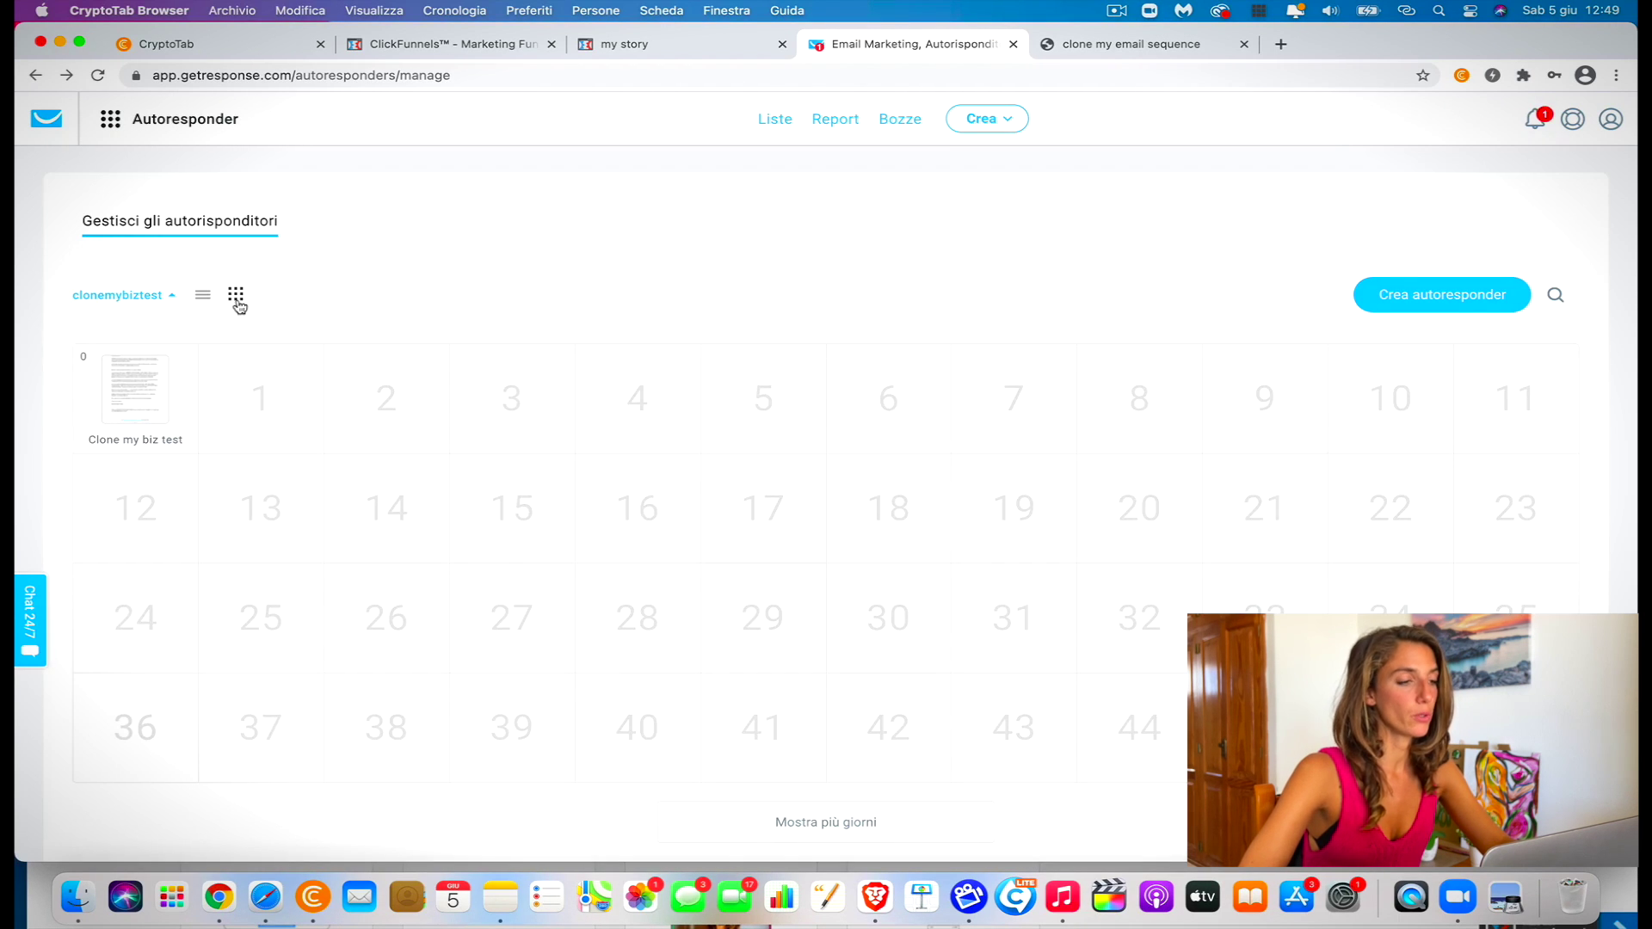
Start a new autoresponder on day 2 of the cycle
mouse_move(196, 416)
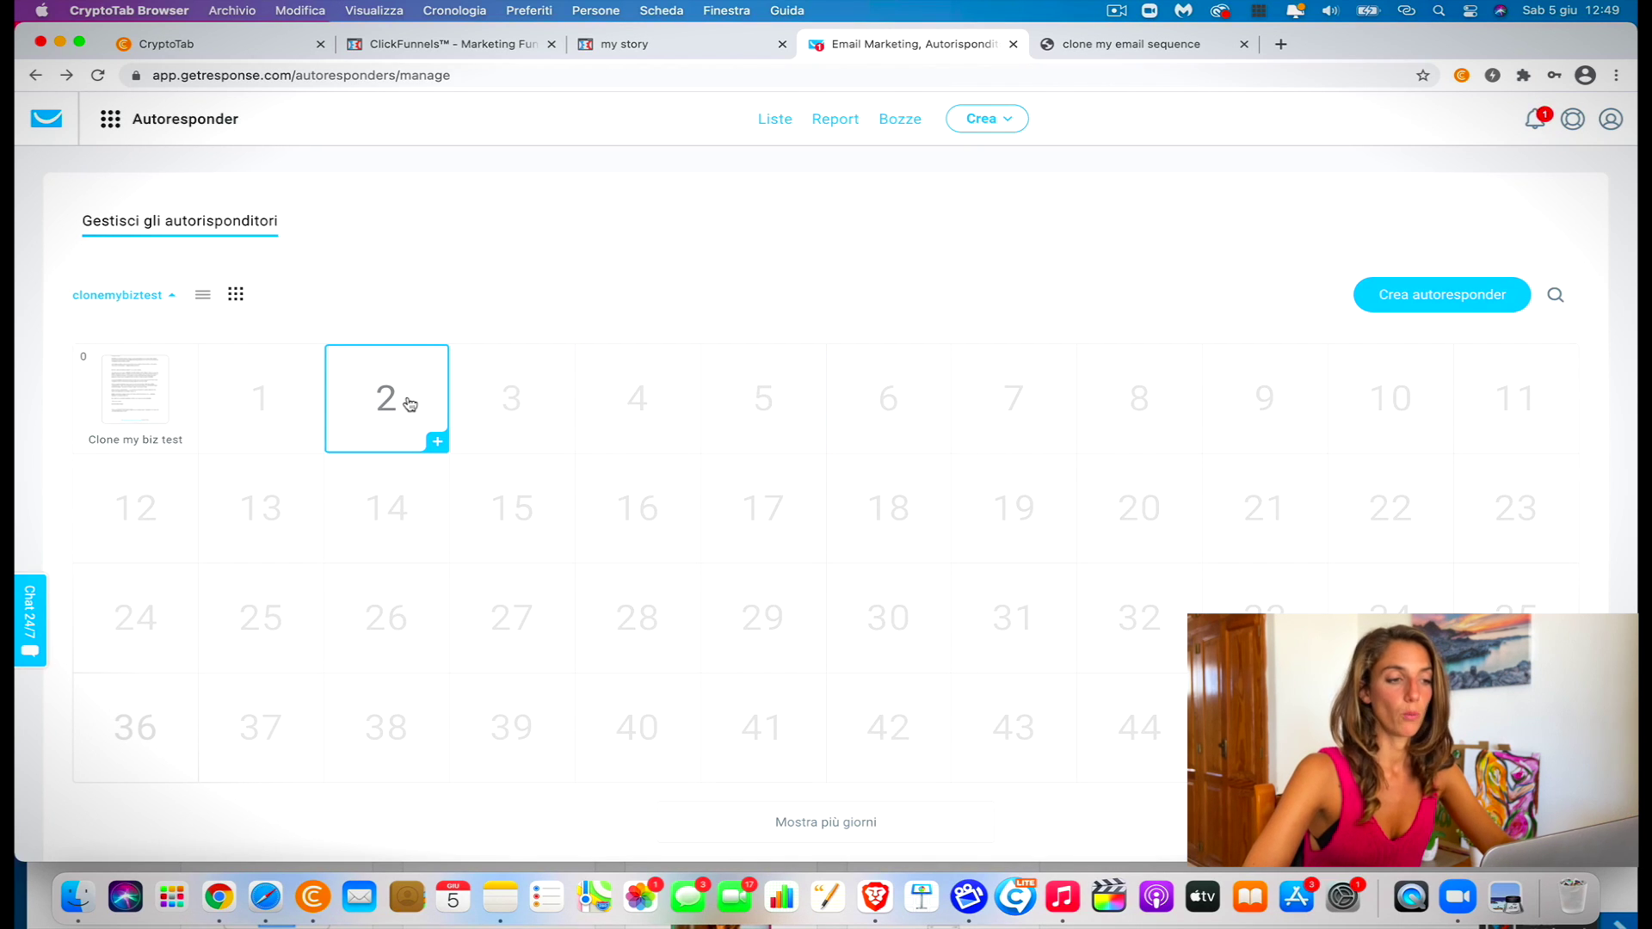
left_click(374, 427)
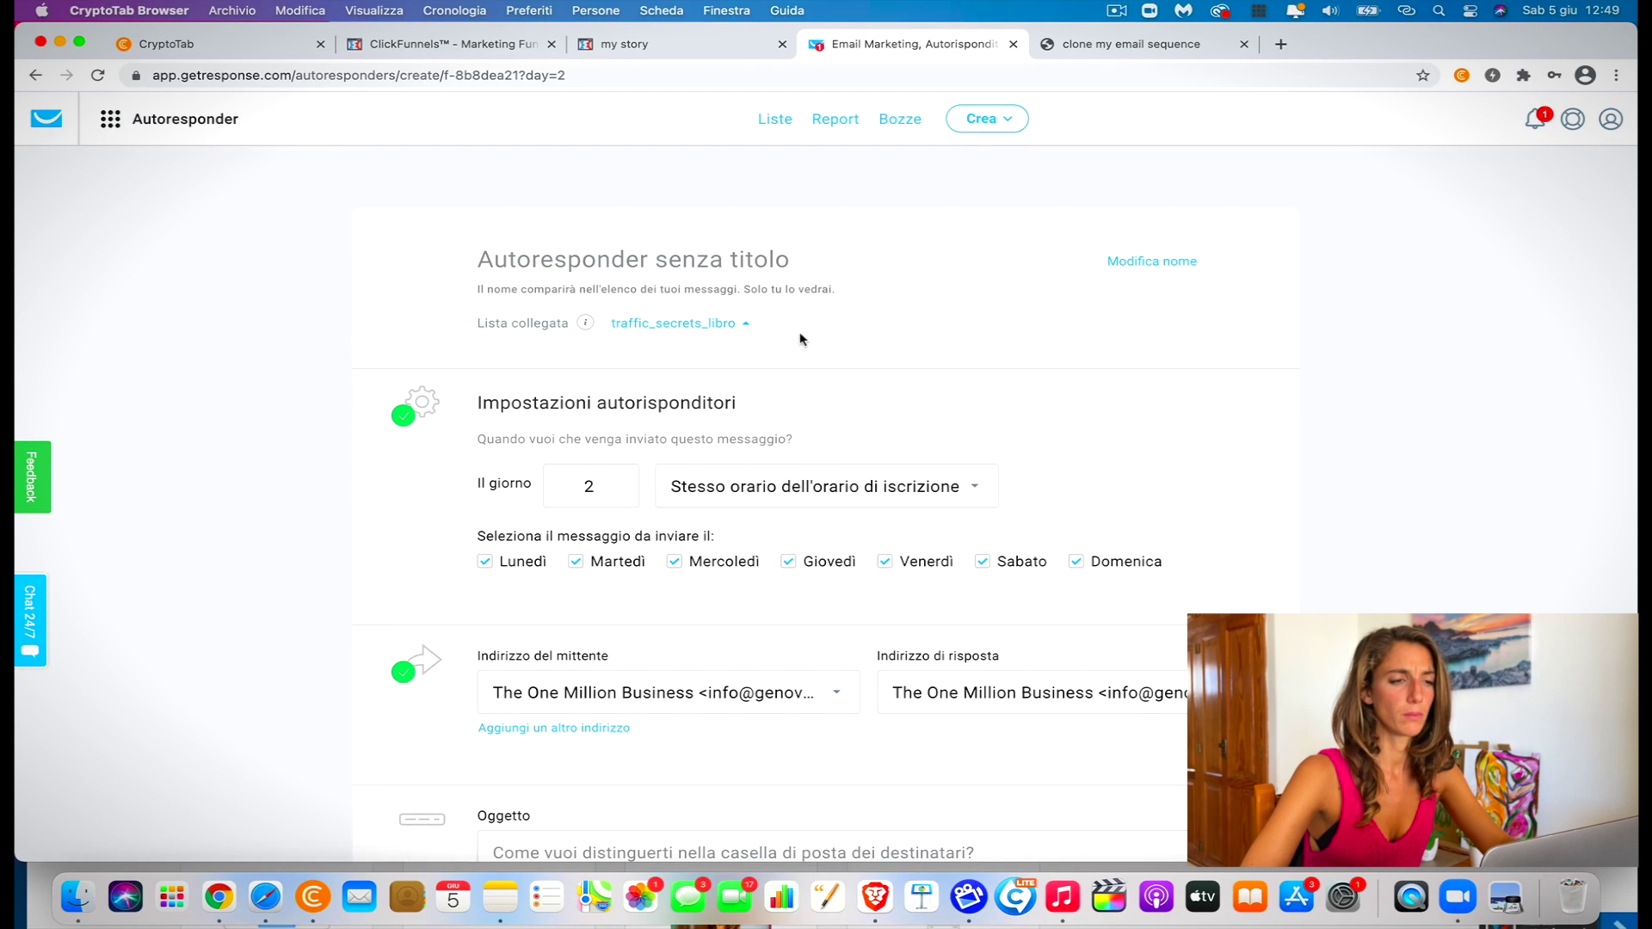
Examine the timing, subject, body and linked phrases of email 2 in the email sequence PDF, along with the first email
left_click(1163, 52)
scroll(919, 489, "up", 20)
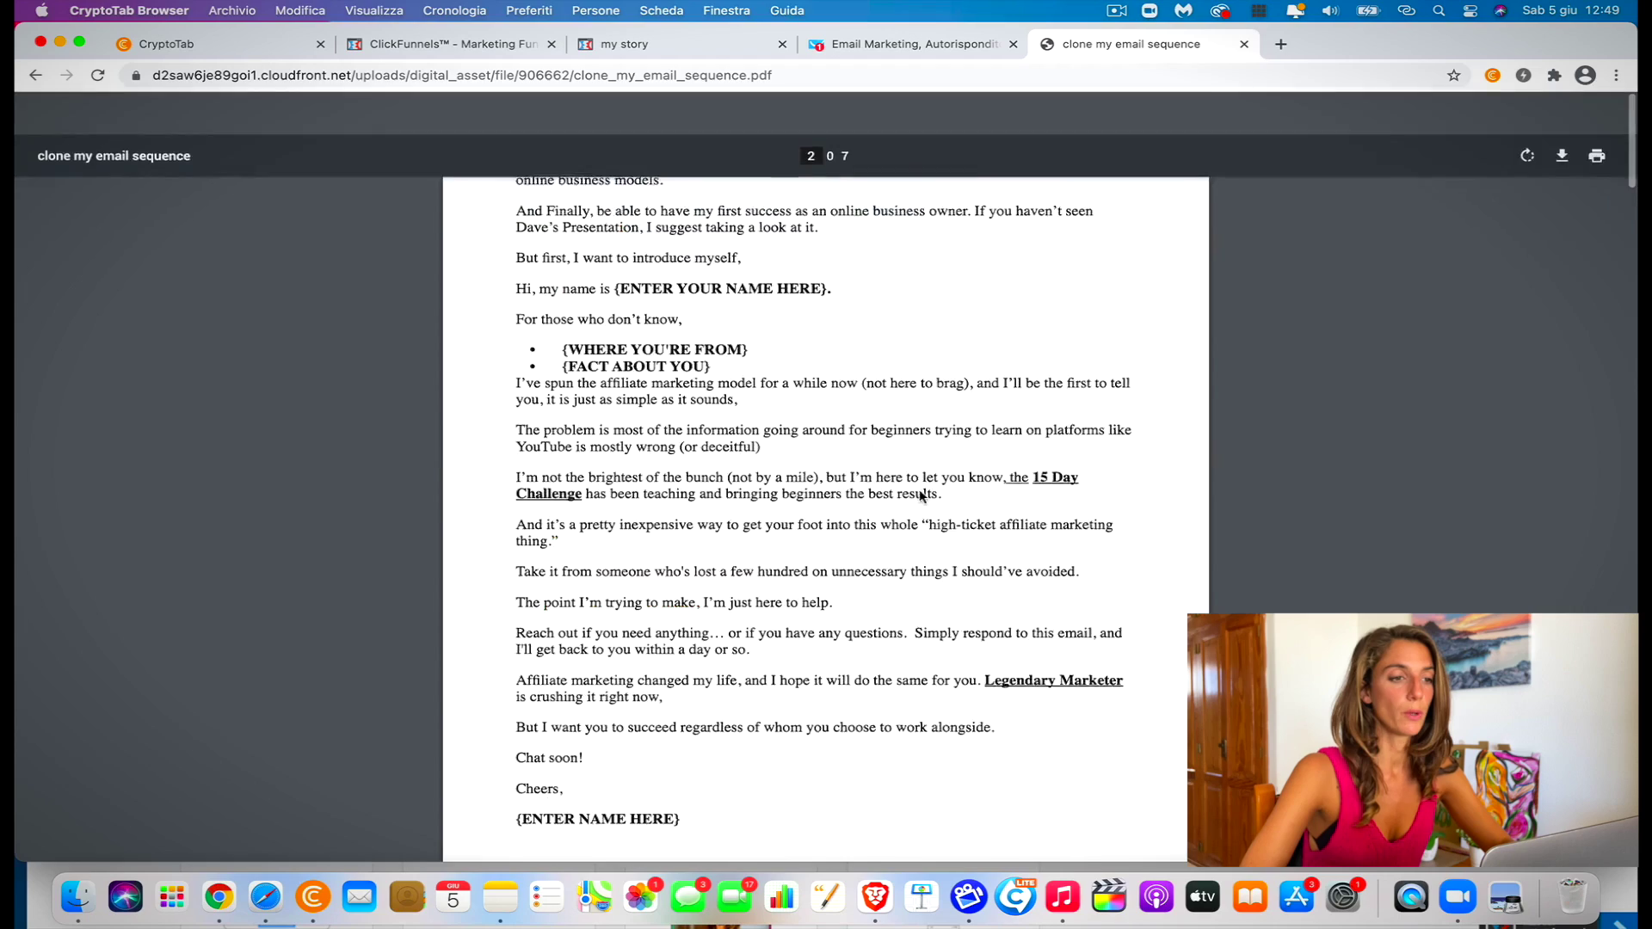
scroll(919, 496, "down", 10)
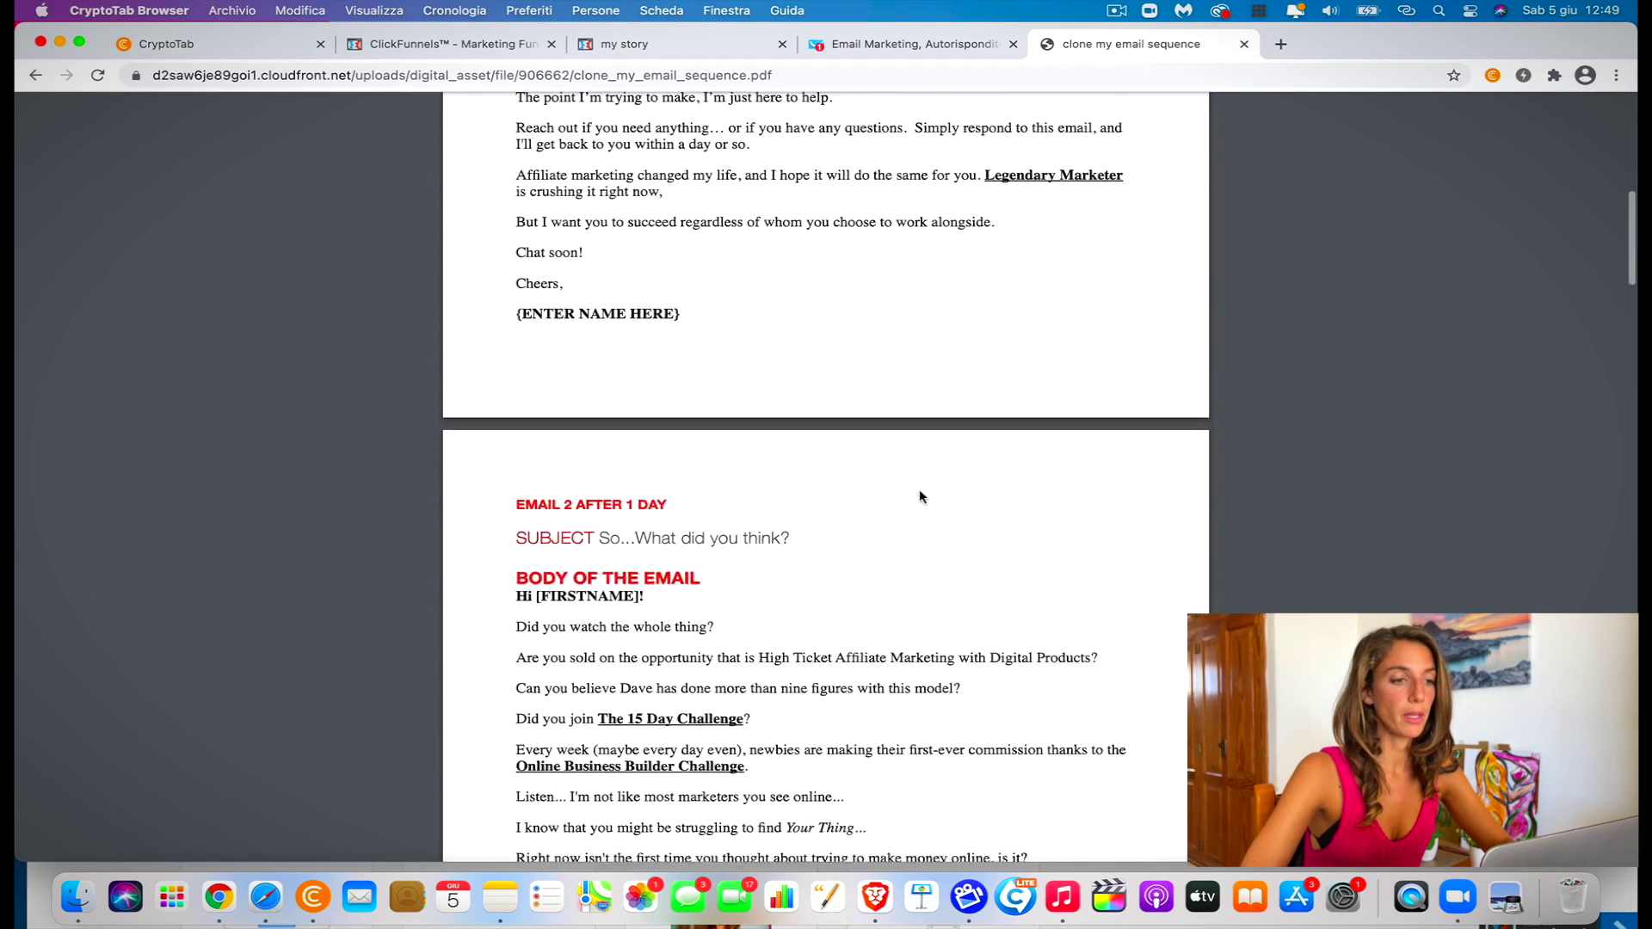
scroll(919, 496, "down", 5)
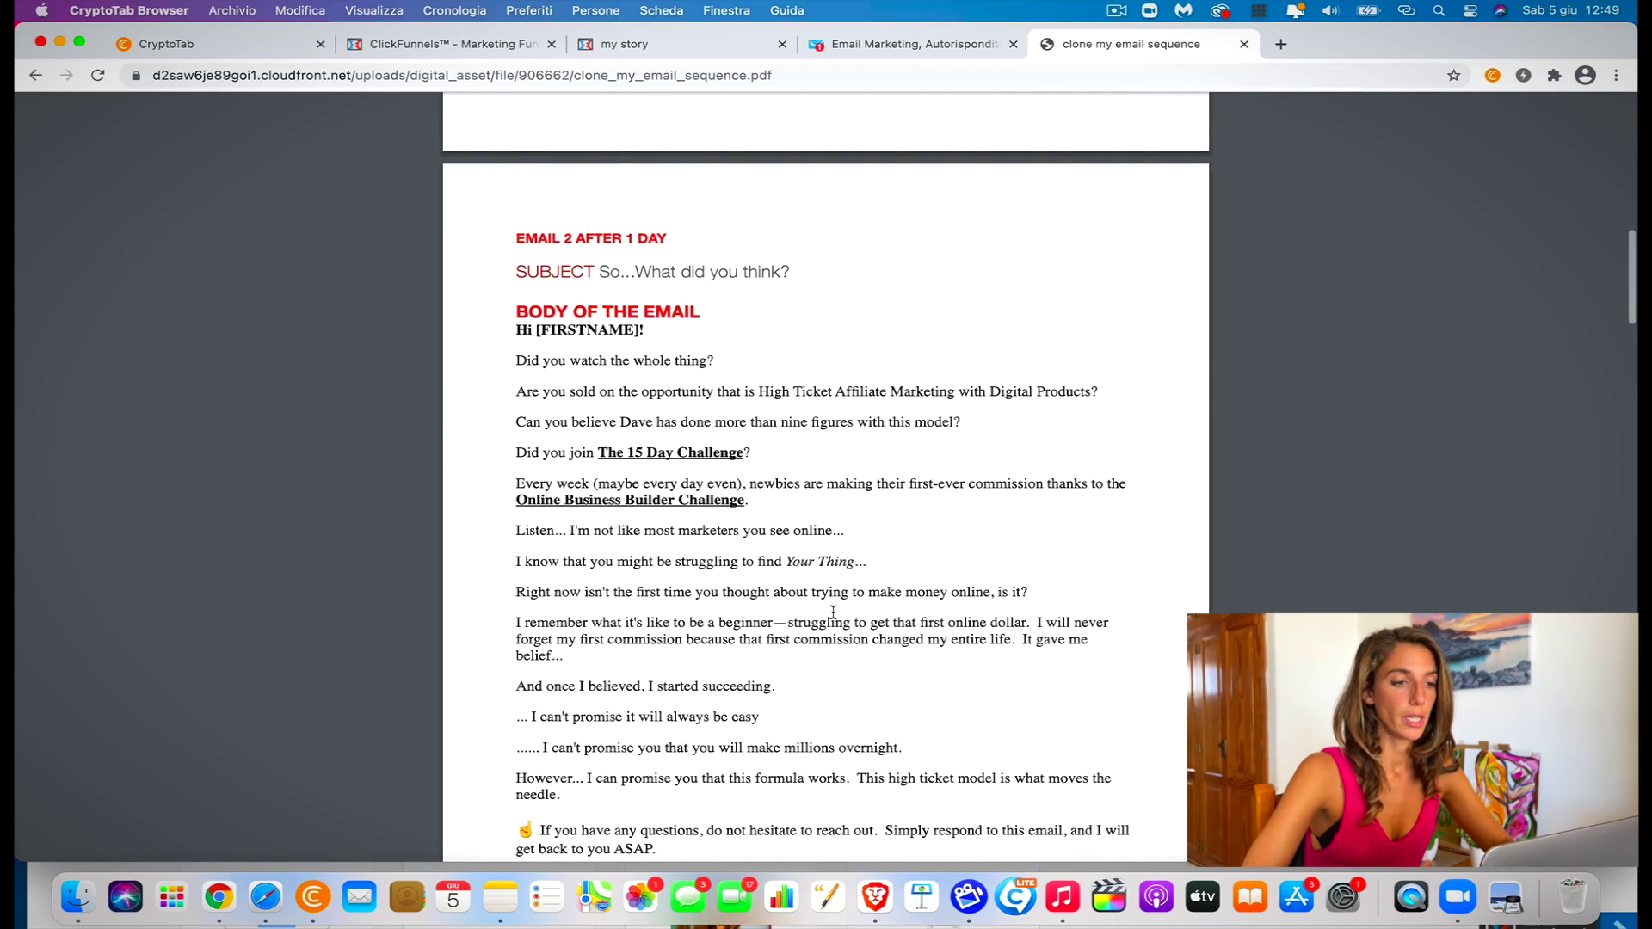
scroll(833, 613, "down", 1)
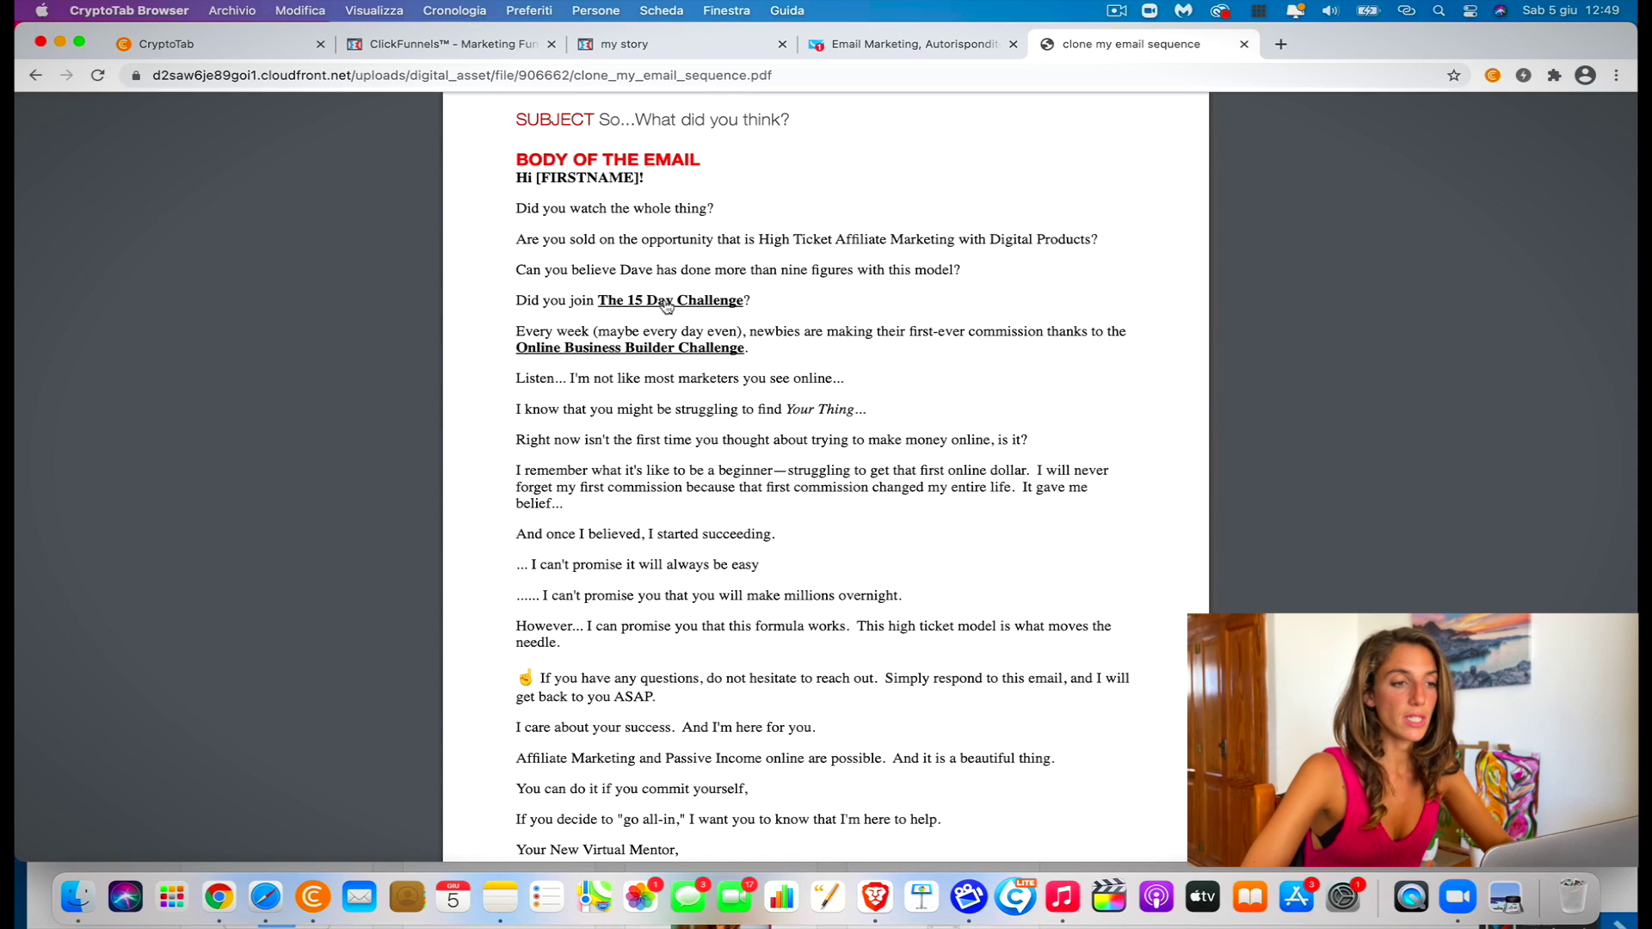
scroll(689, 430, "up", 1)
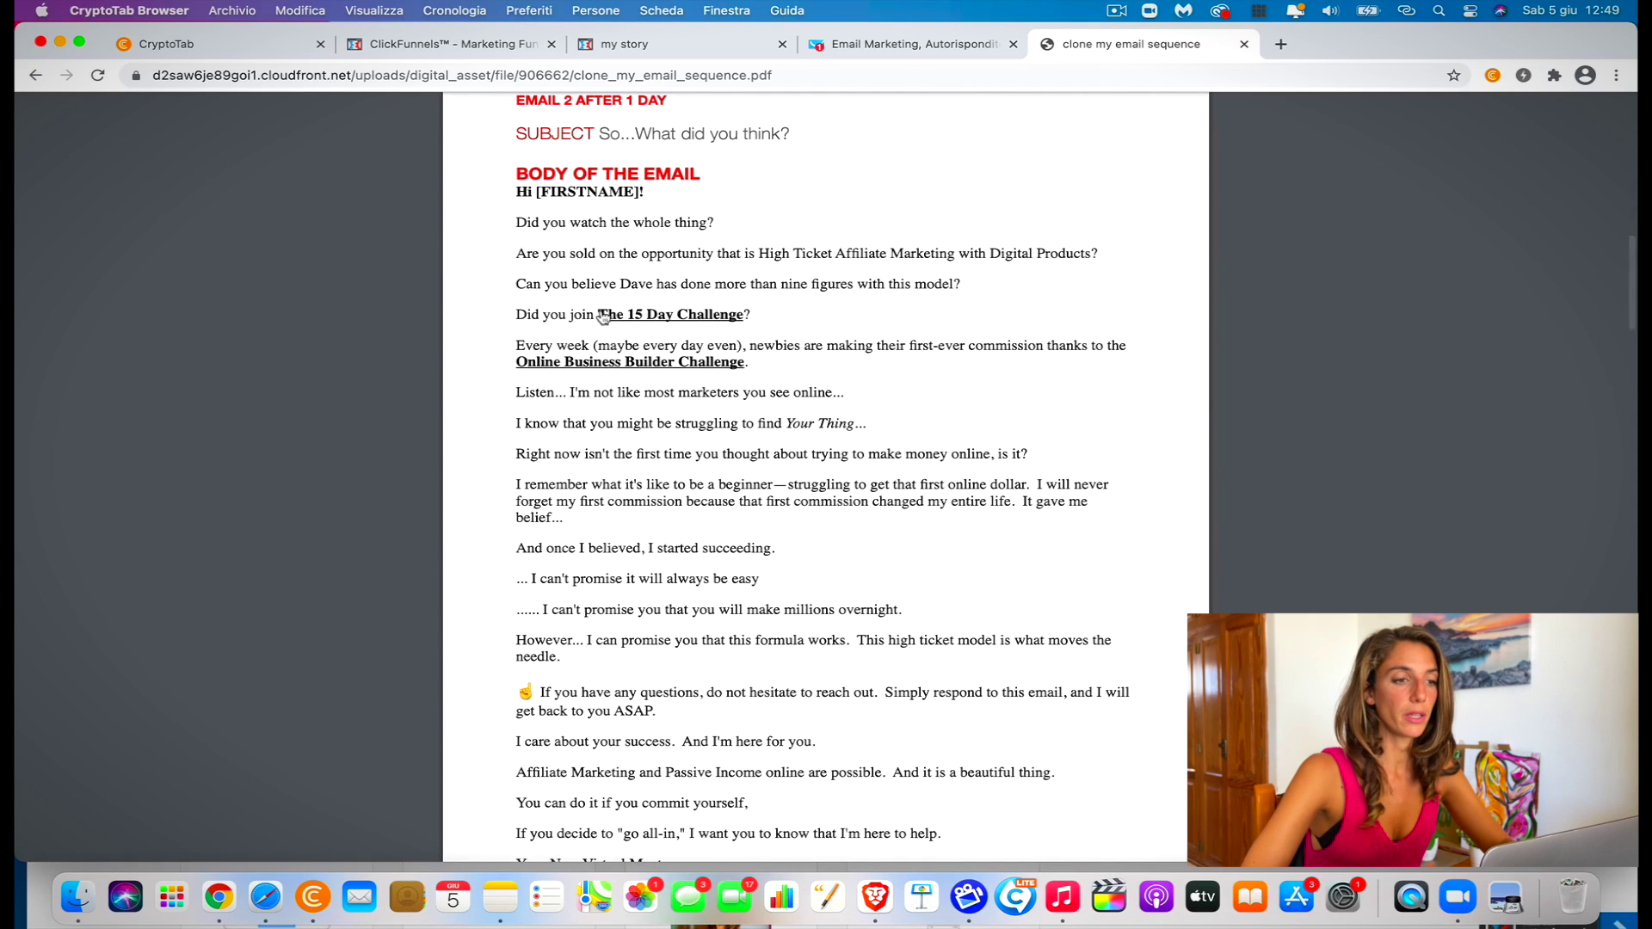
scroll(690, 374, "up", 10)
scroll(690, 375, "down", 5)
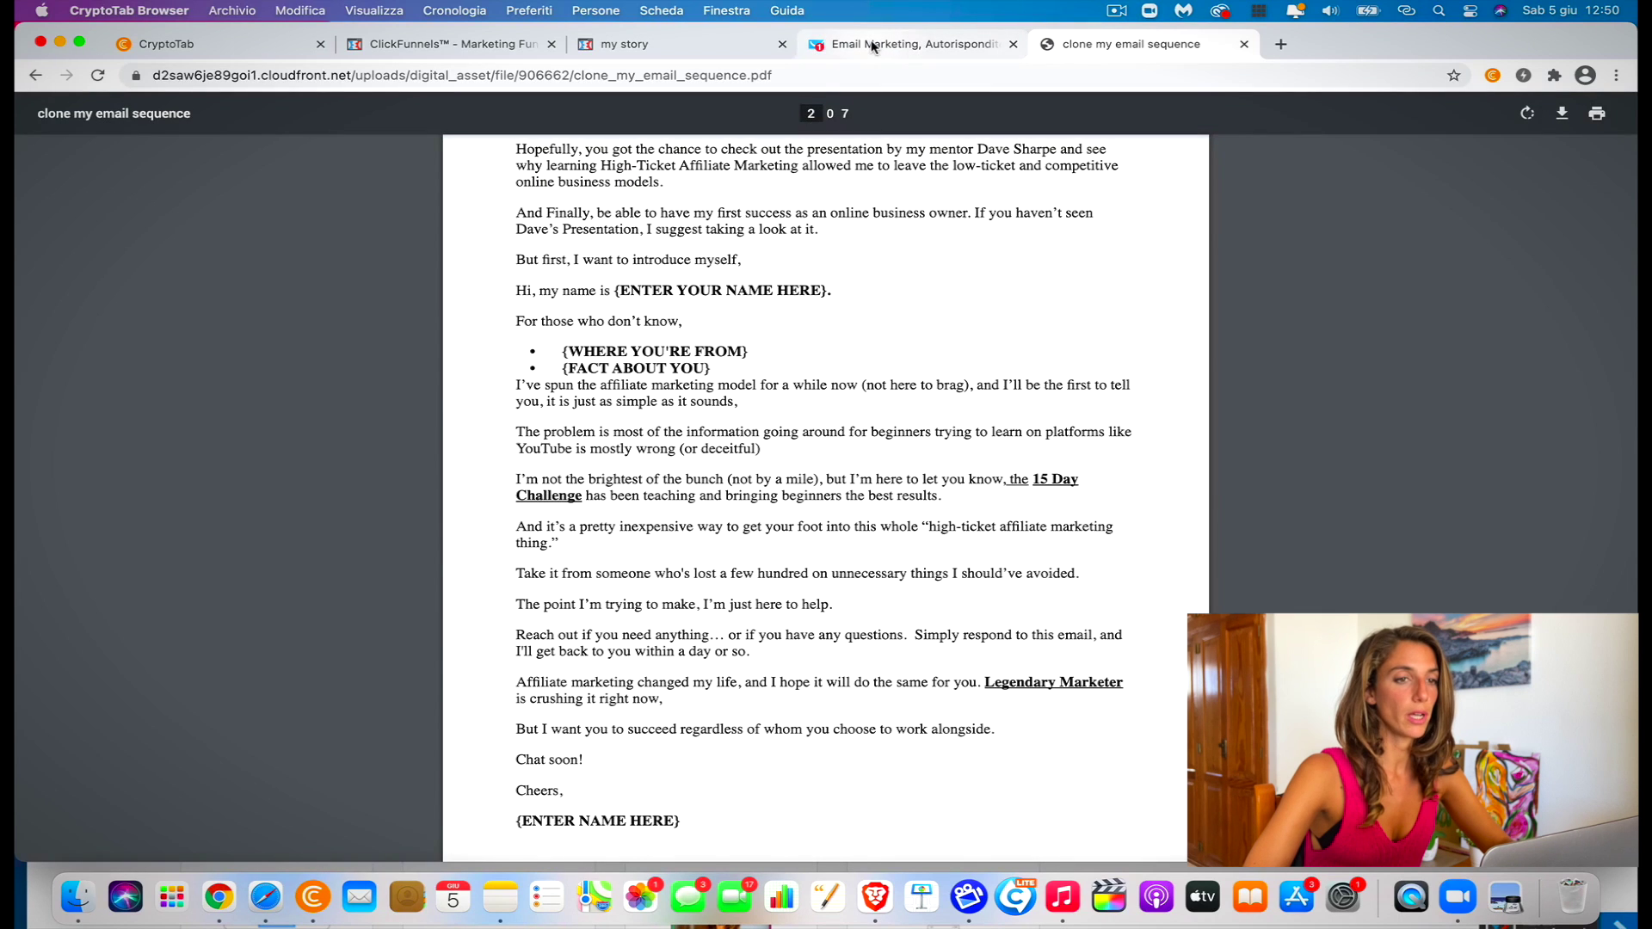
Return to the GetResponse autoresponder calendar and open the message design of the day 0 Clone my biz test autoresponder
left_click(871, 46)
left_click(69, 122)
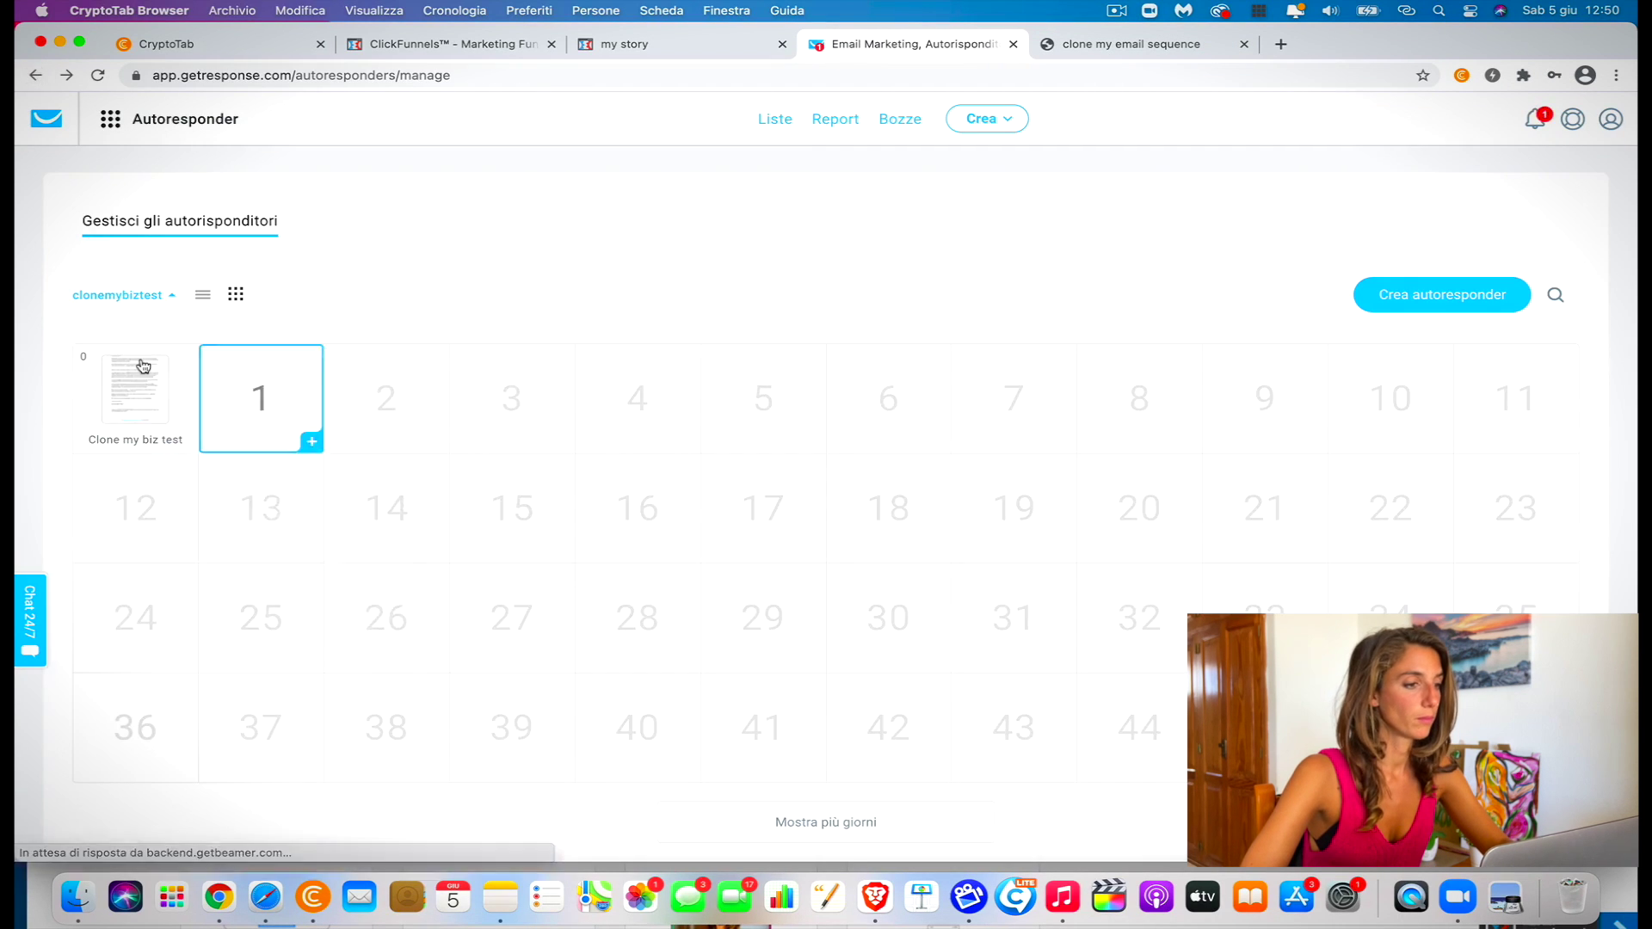
mouse_move(142, 393)
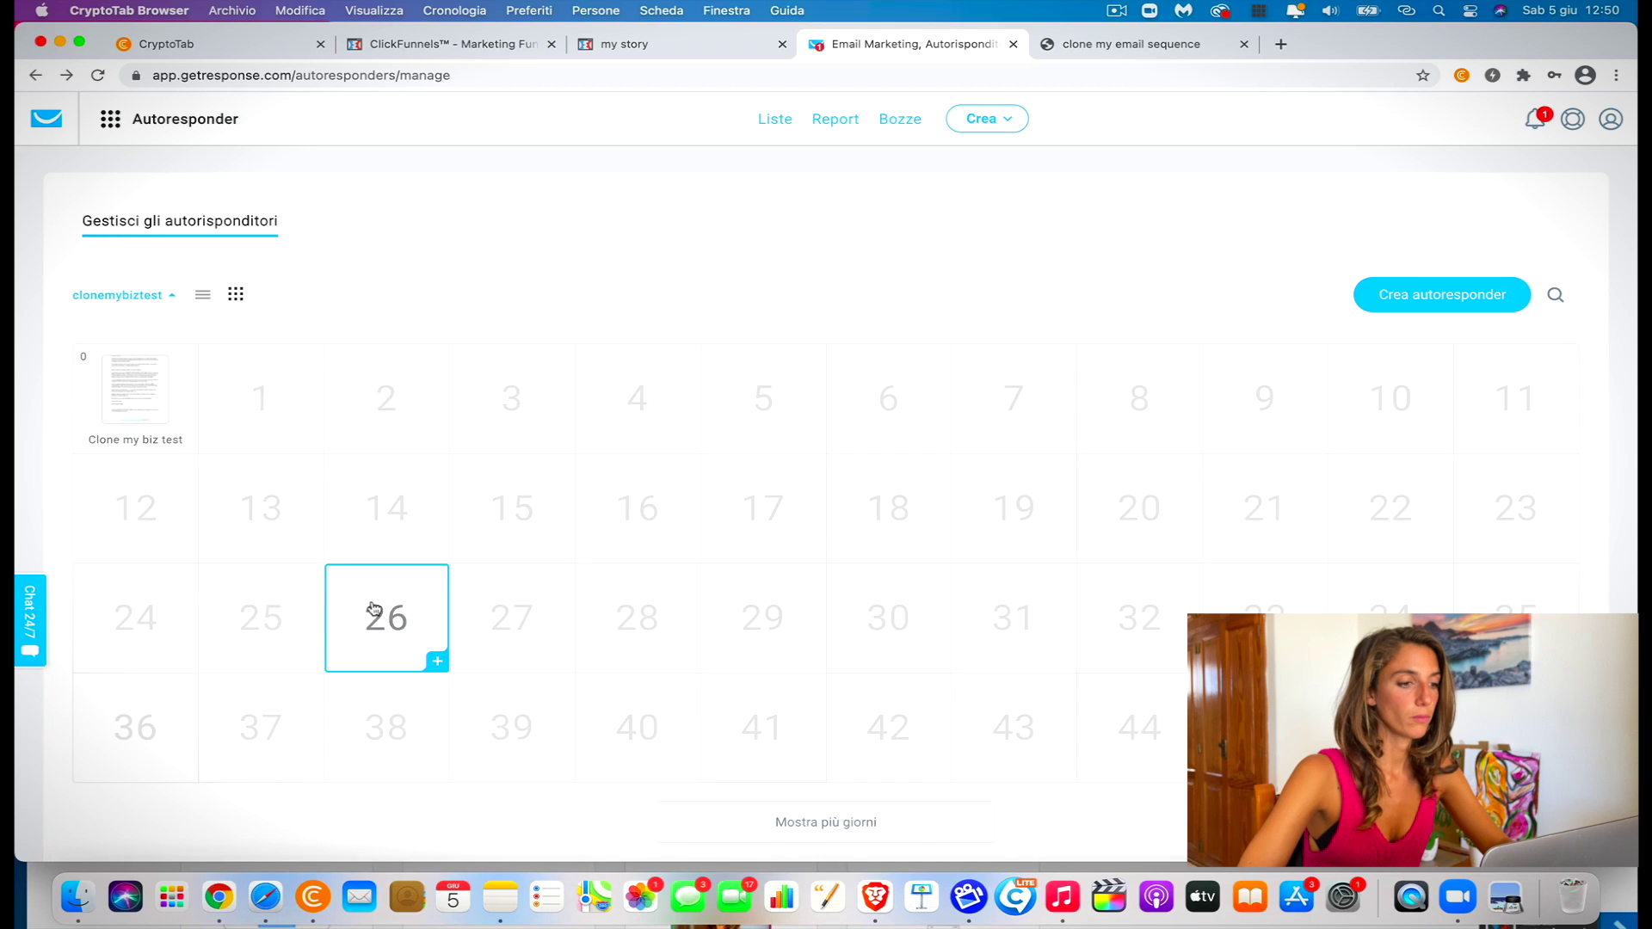
left_click(375, 602)
left_click(267, 627)
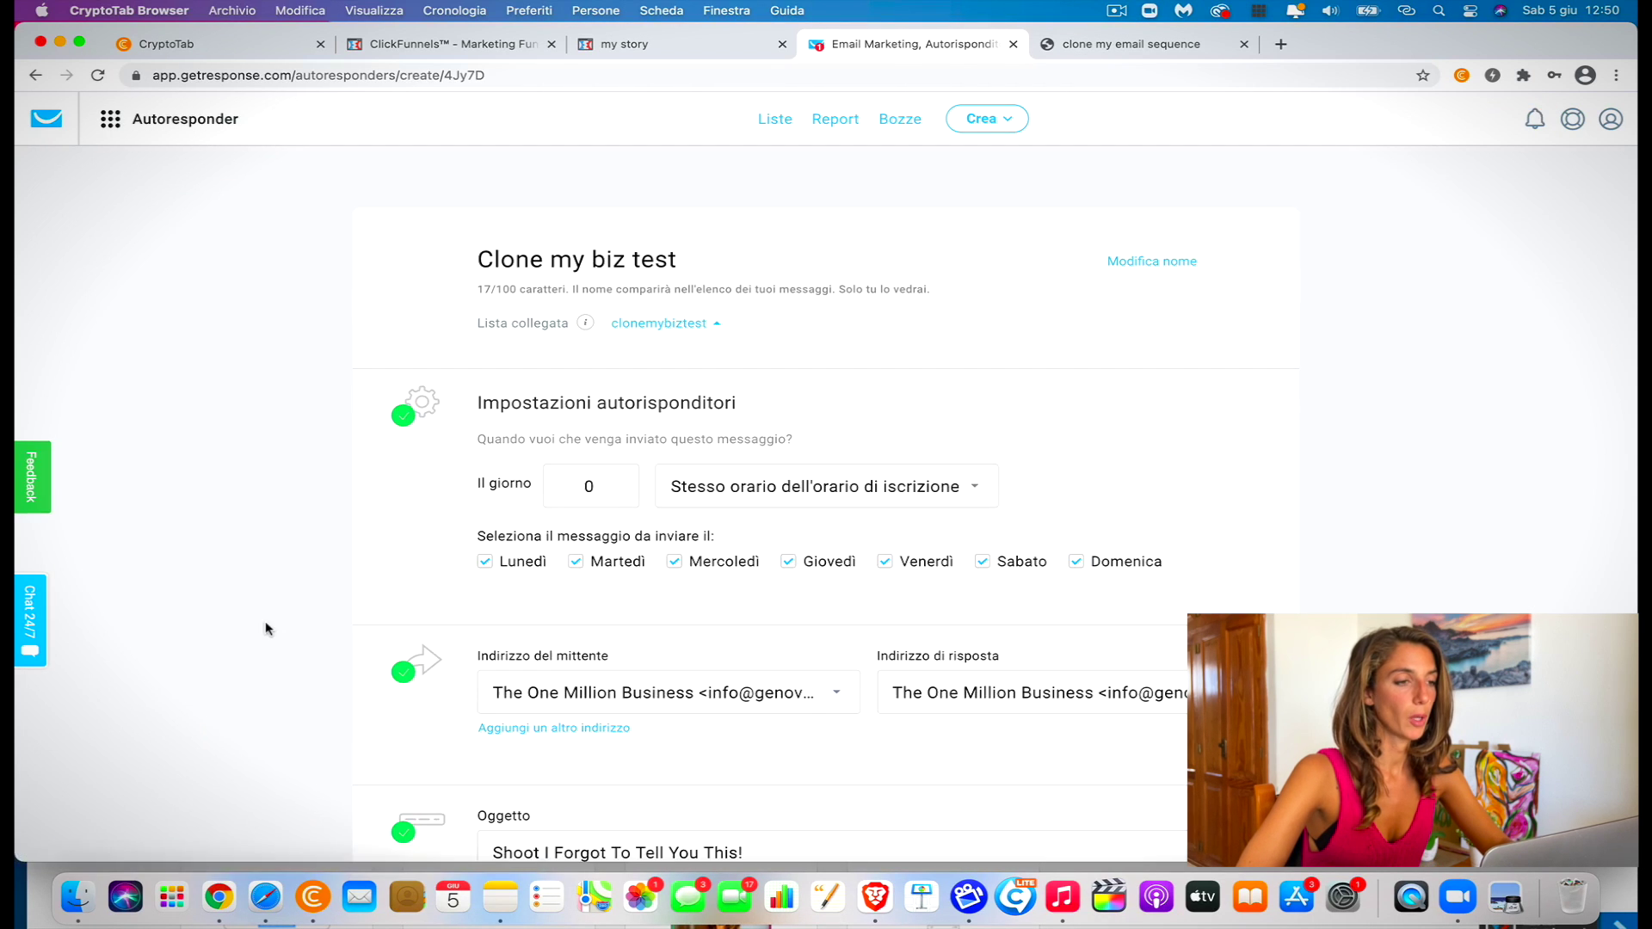
scroll(812, 707, "down", 10)
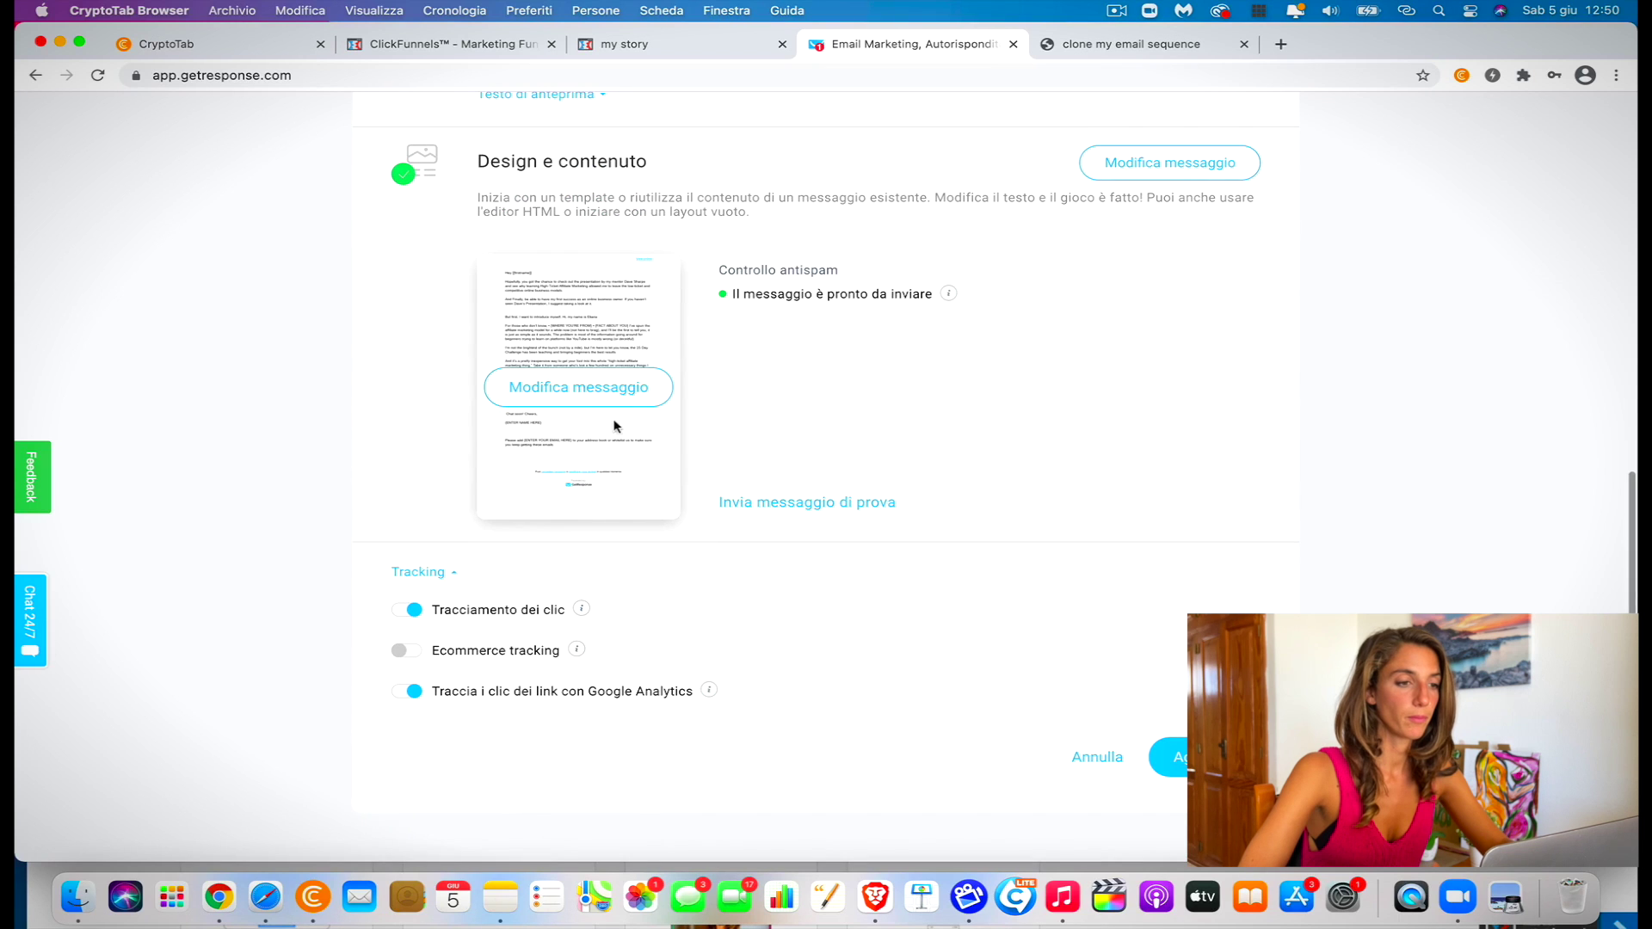
left_click(608, 403)
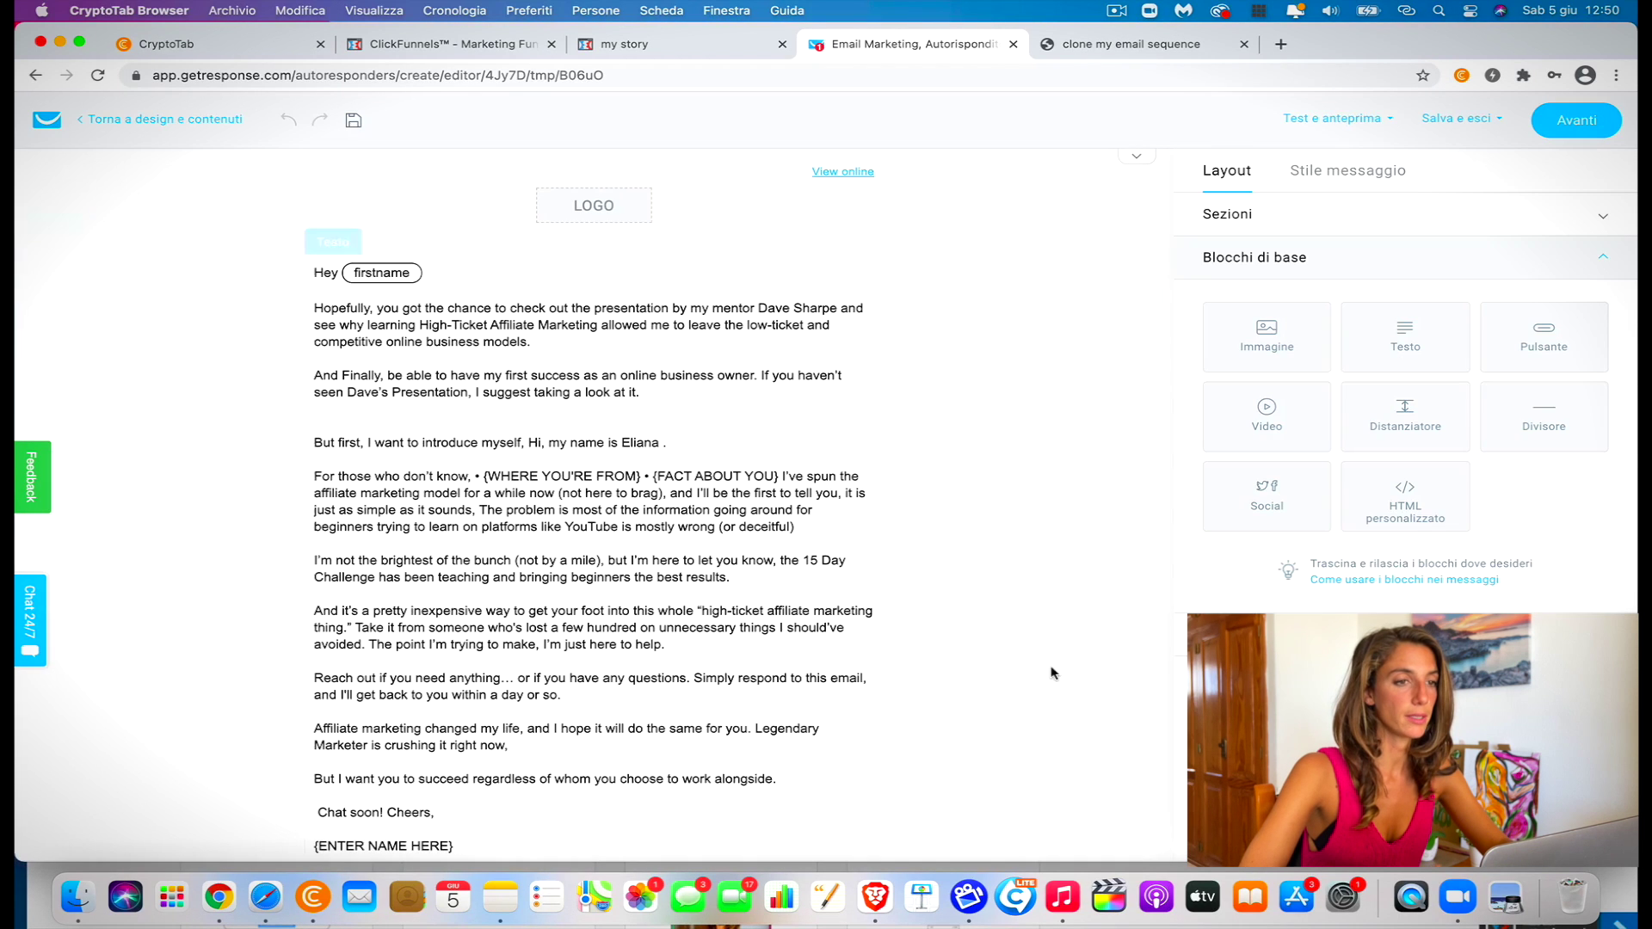
Review the message text and check which phrases of the first email carry links in the email sequence PDF
scroll(811, 648, "down", 3)
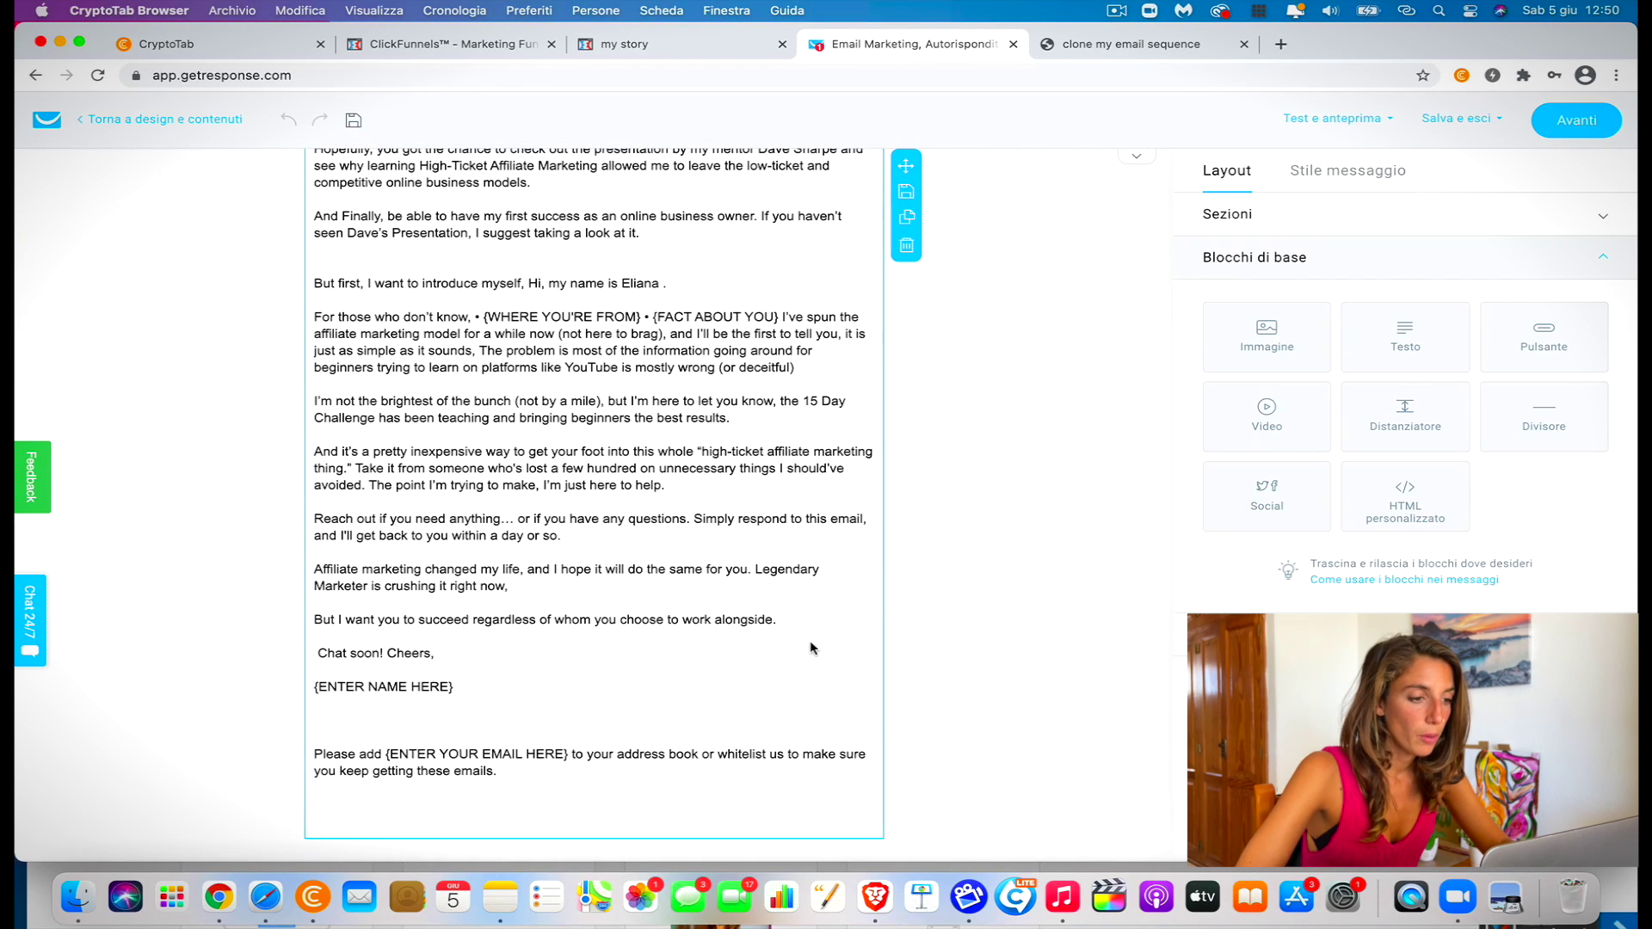
scroll(811, 649, "up", 1)
scroll(763, 227, "up", 1)
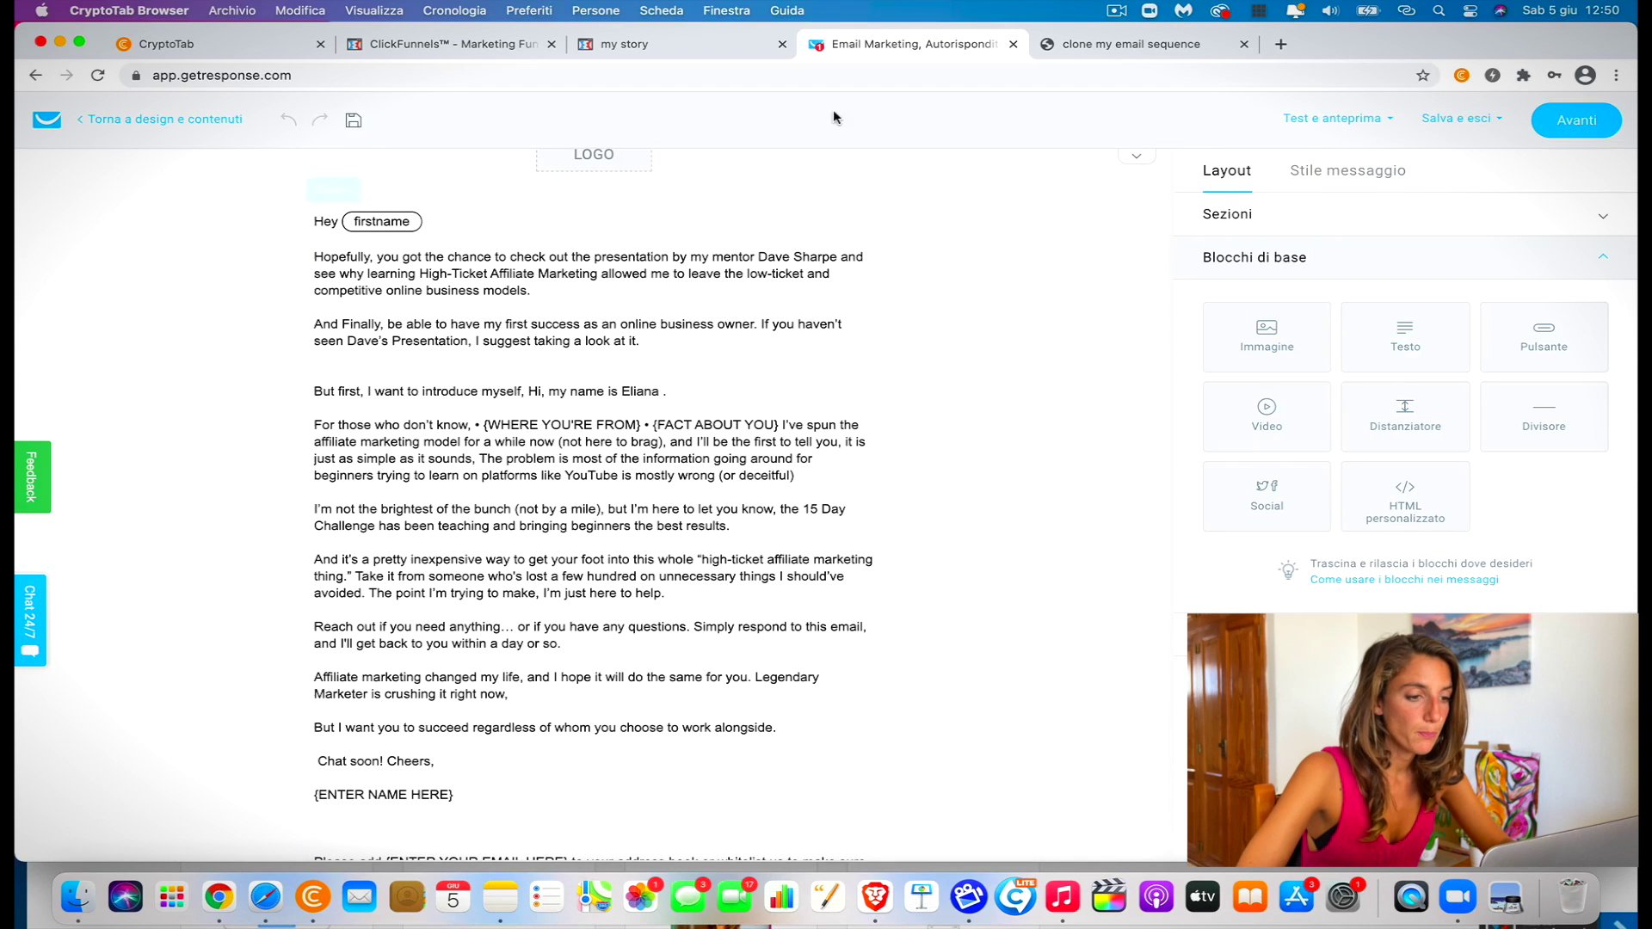
left_click(1083, 45)
scroll(874, 600, "down", 1)
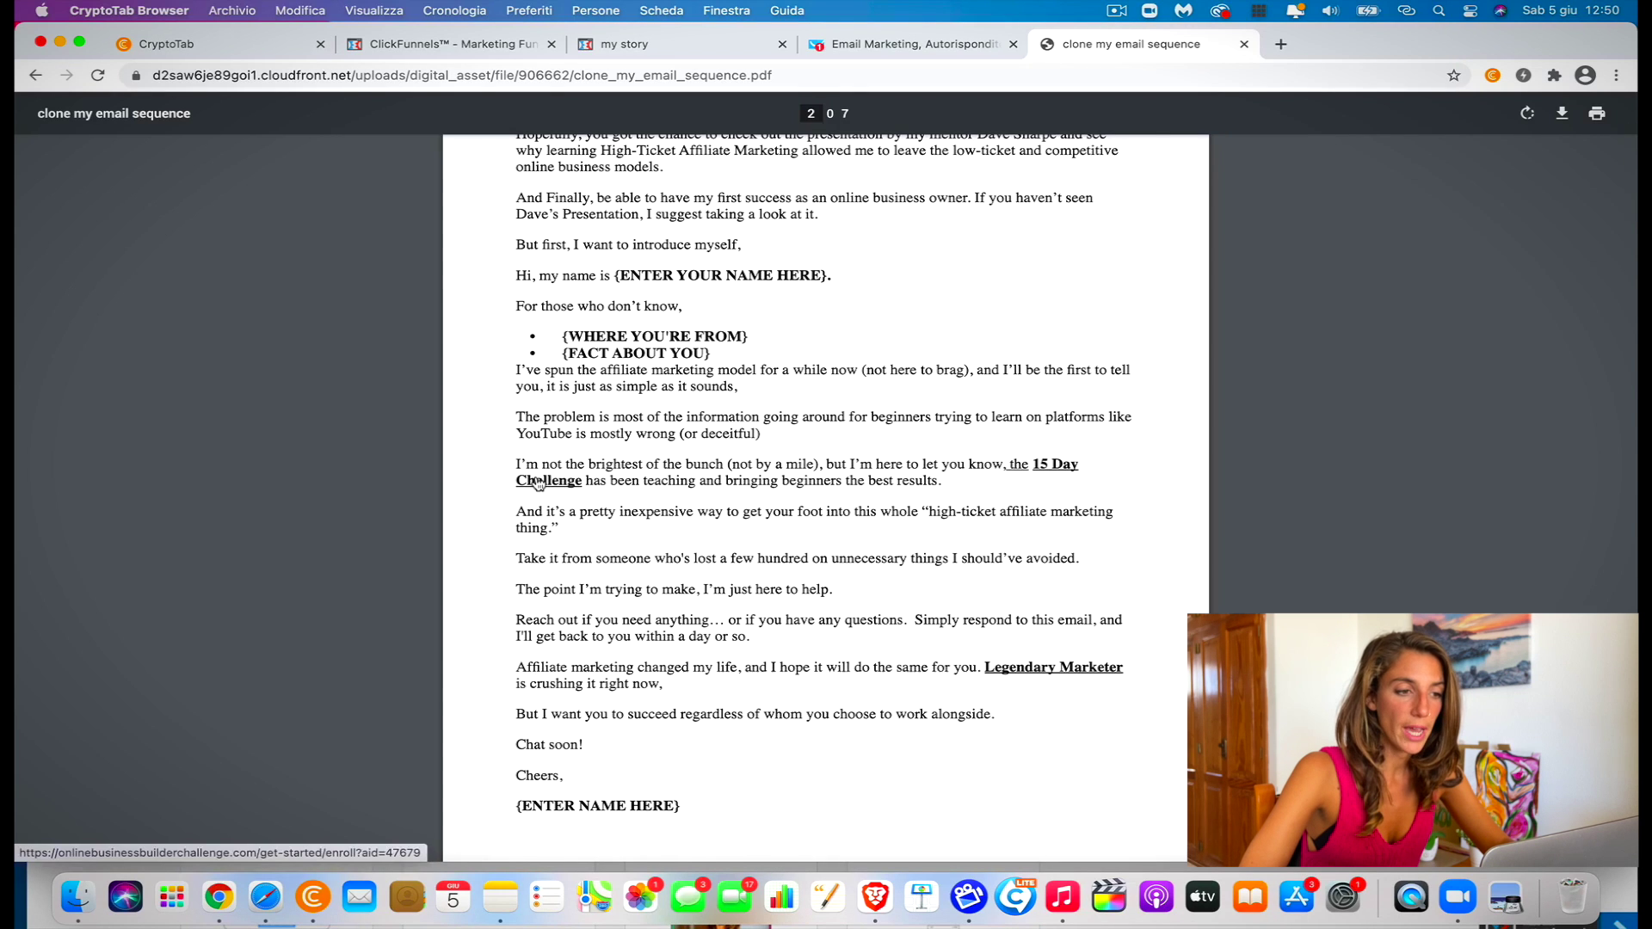
left_click(887, 42)
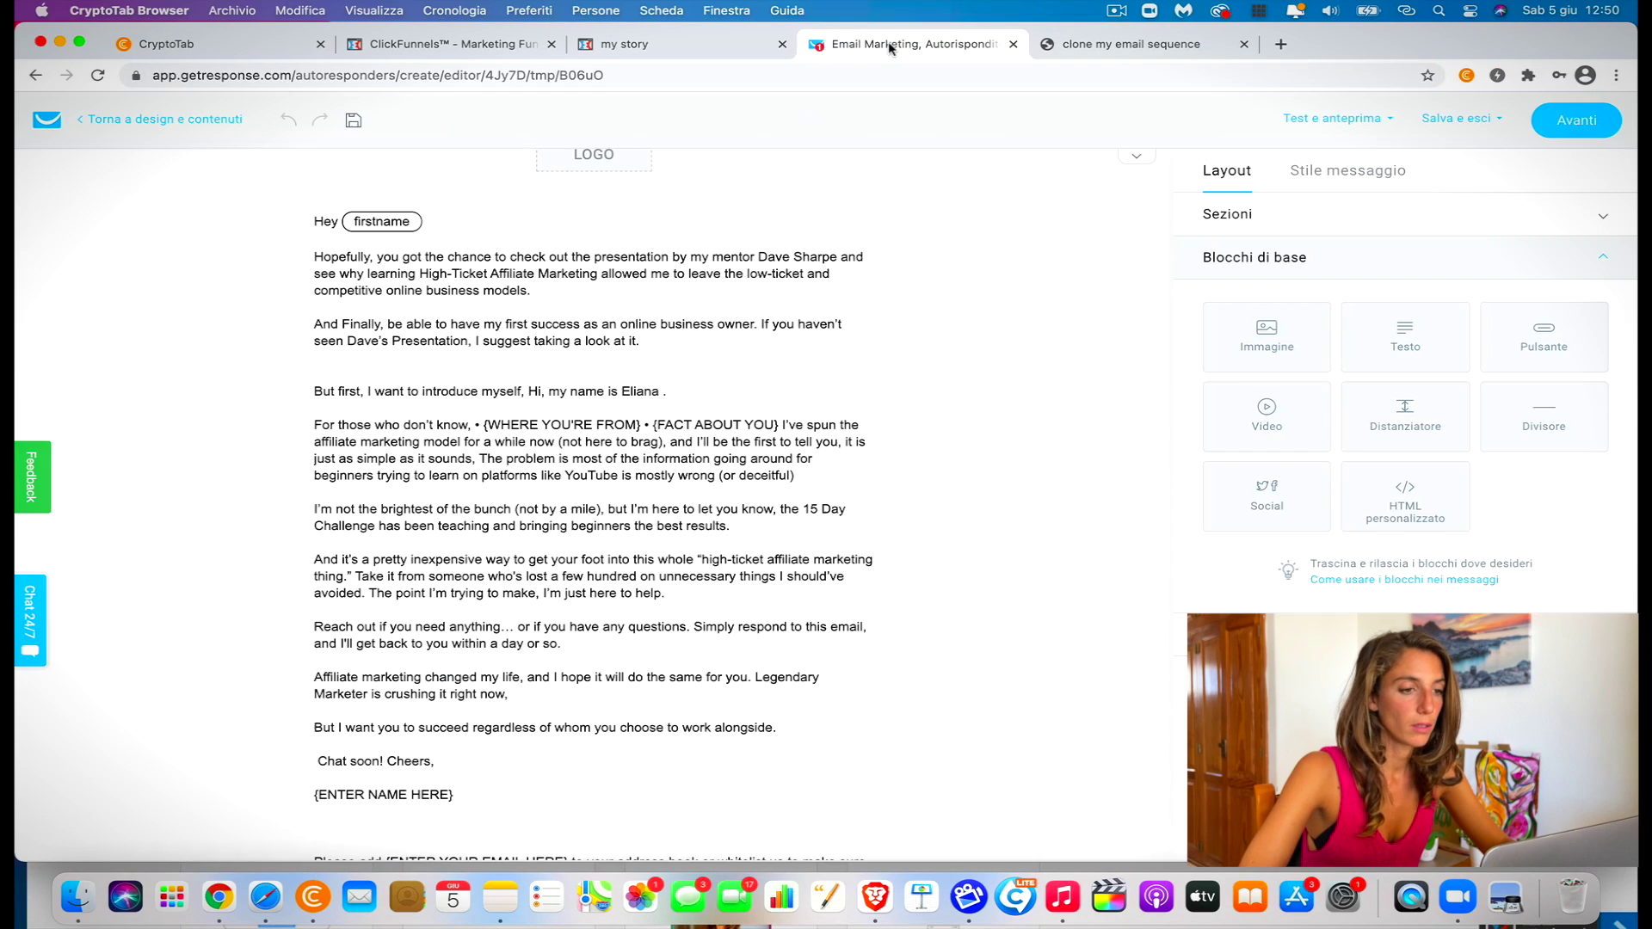
left_click_drag(805, 508, 374, 531)
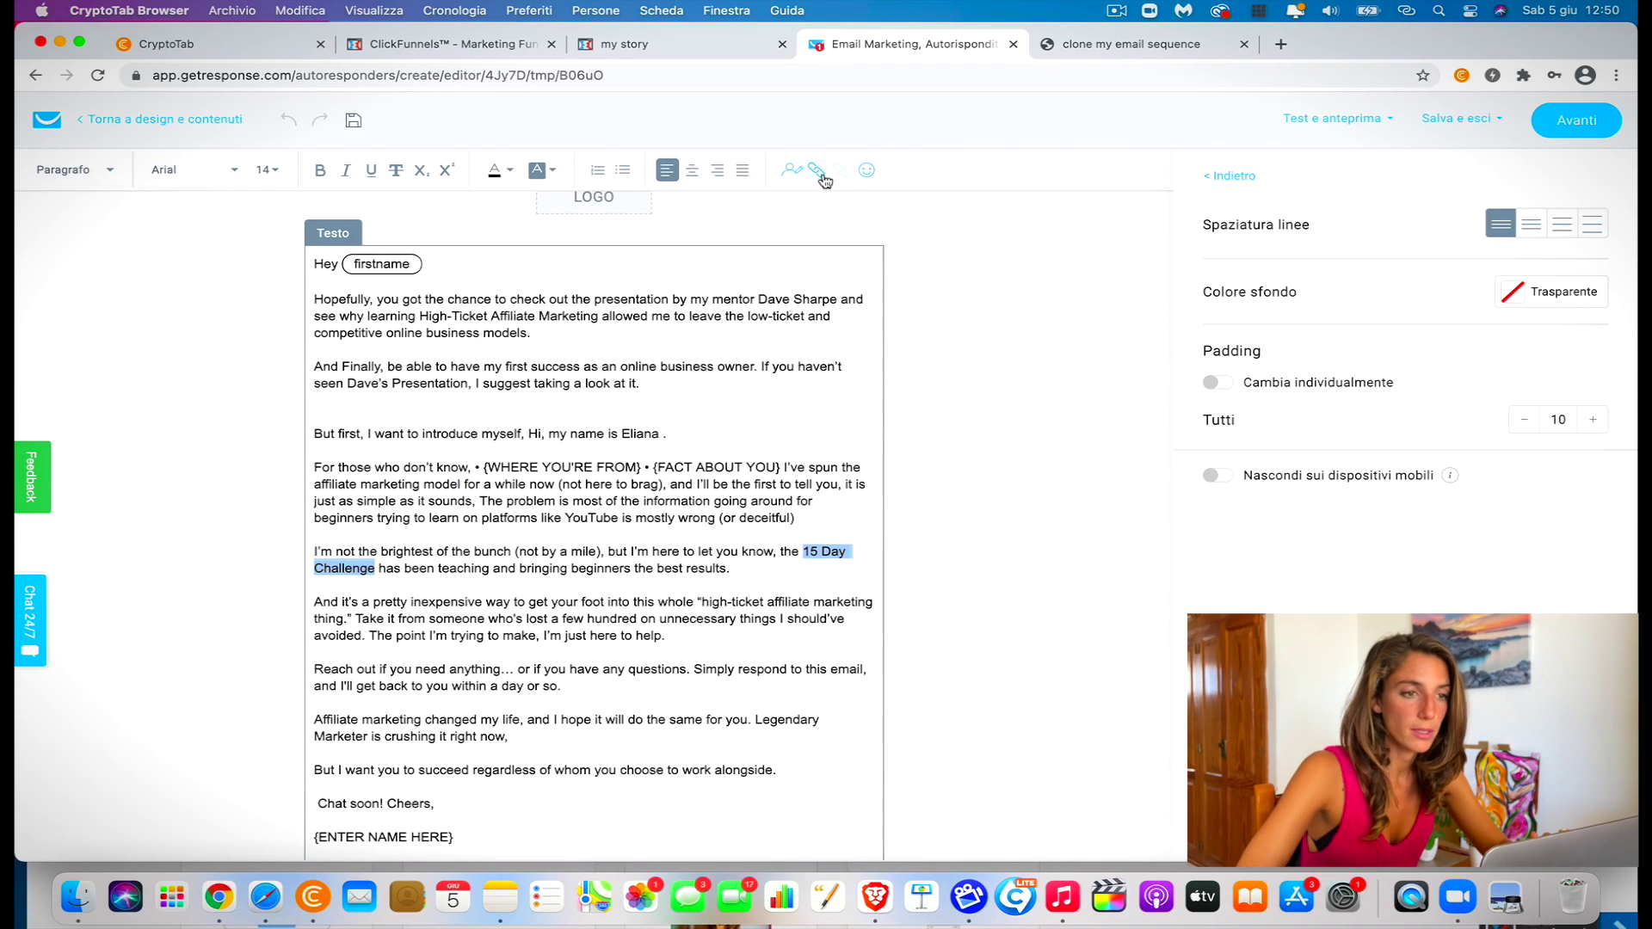
left_click(817, 171)
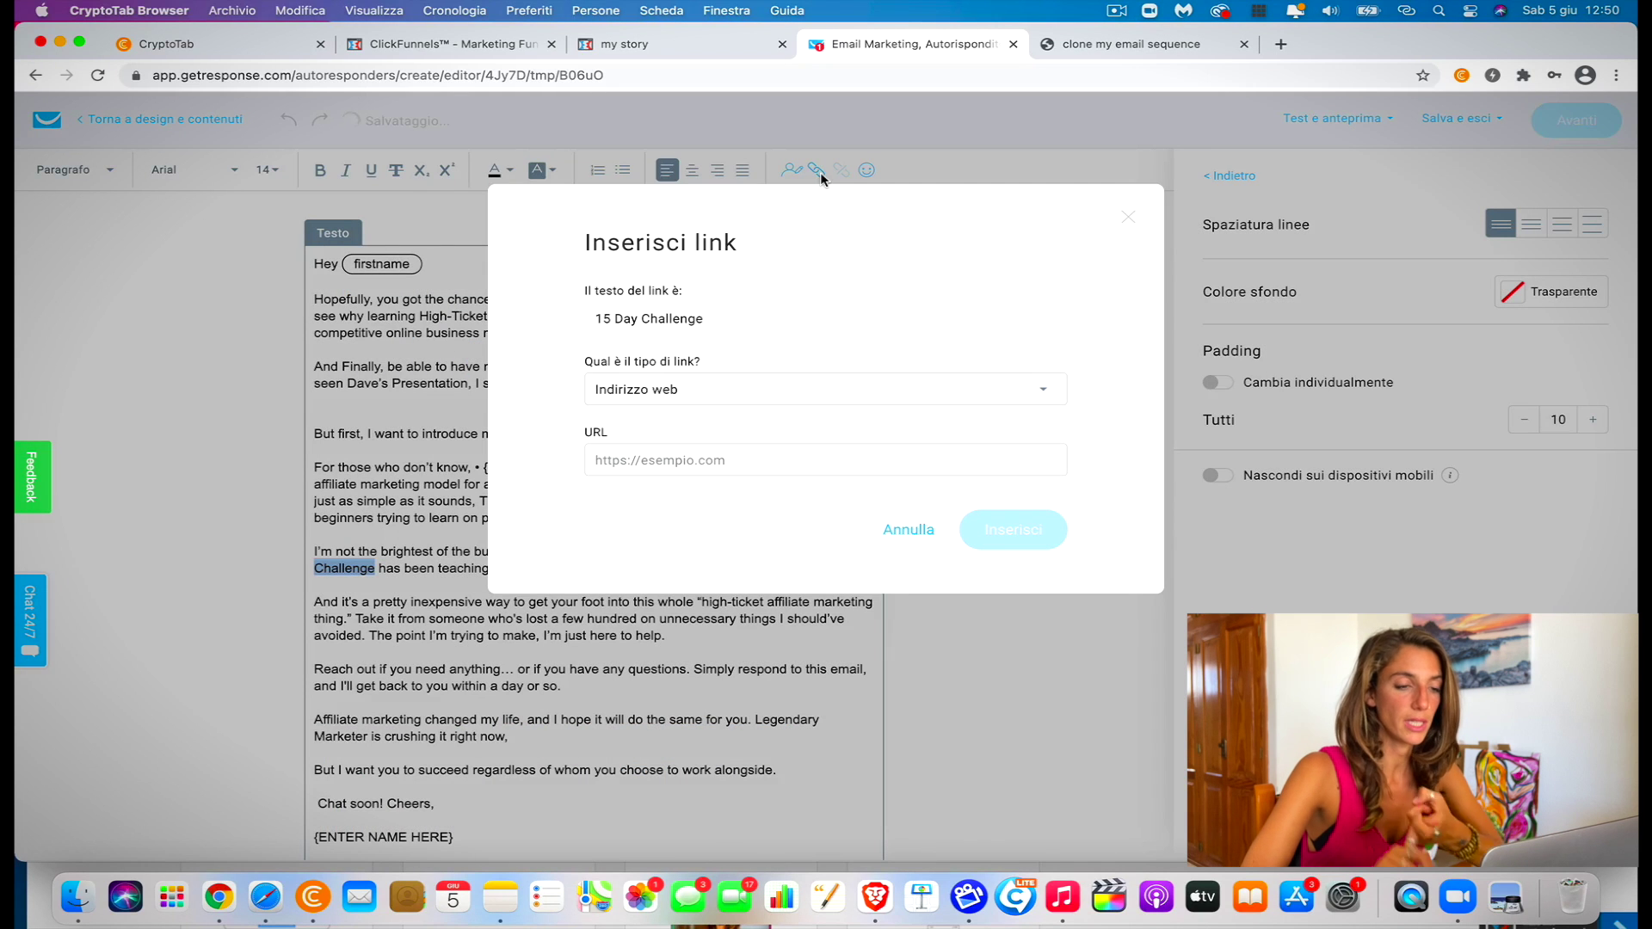
left_click(648, 465)
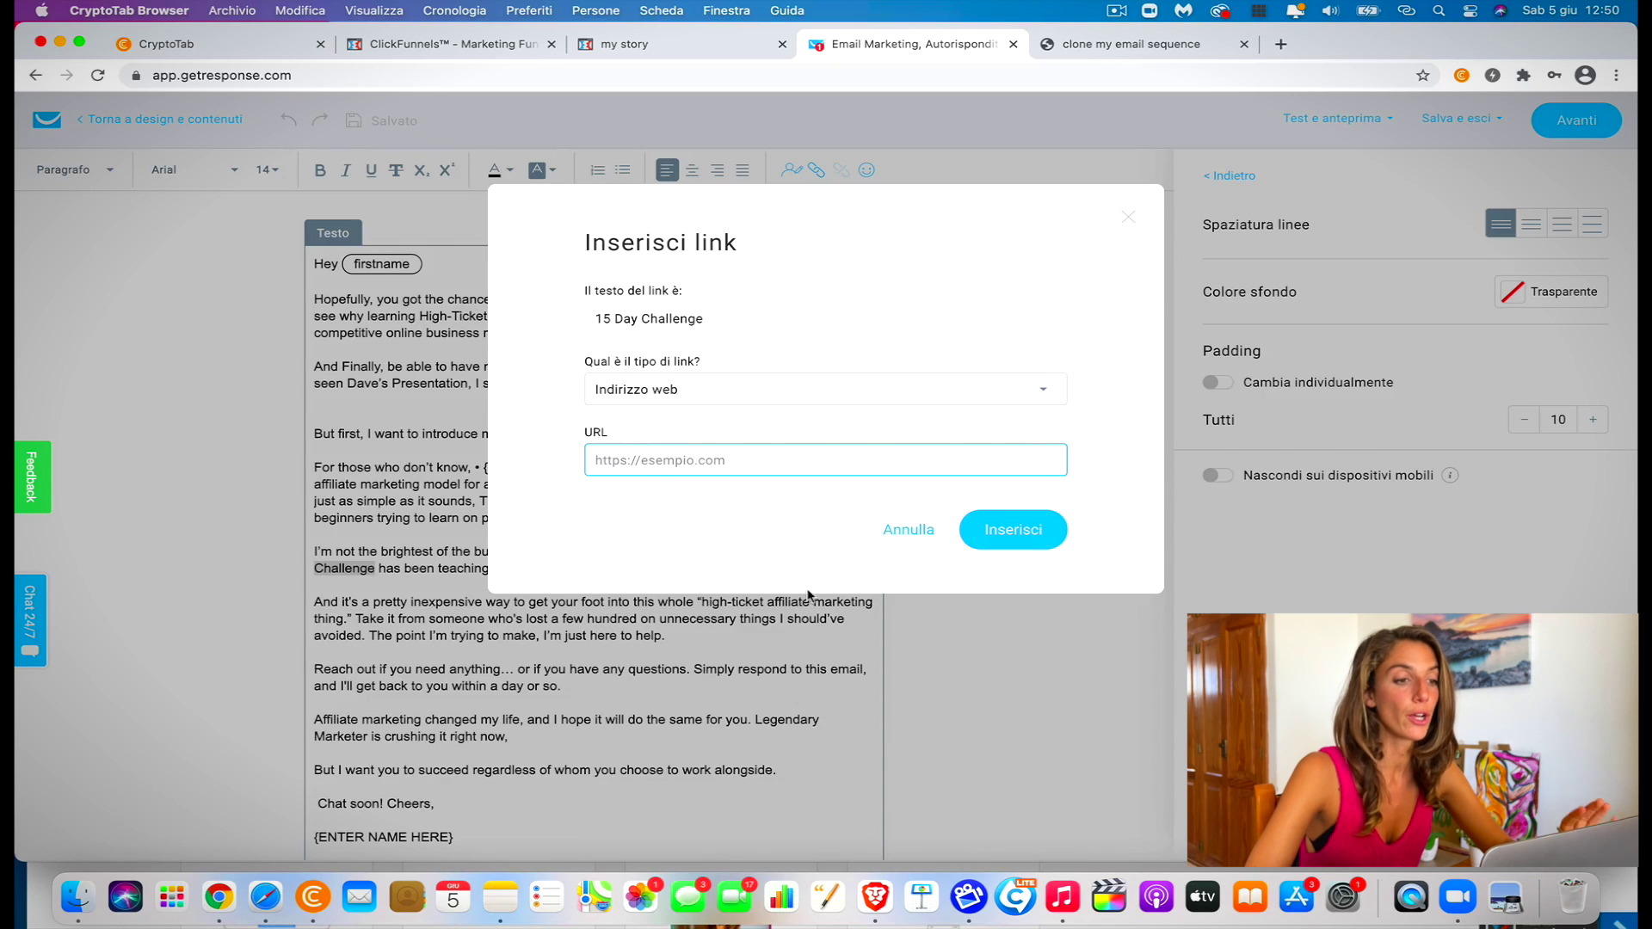
left_click(908, 530)
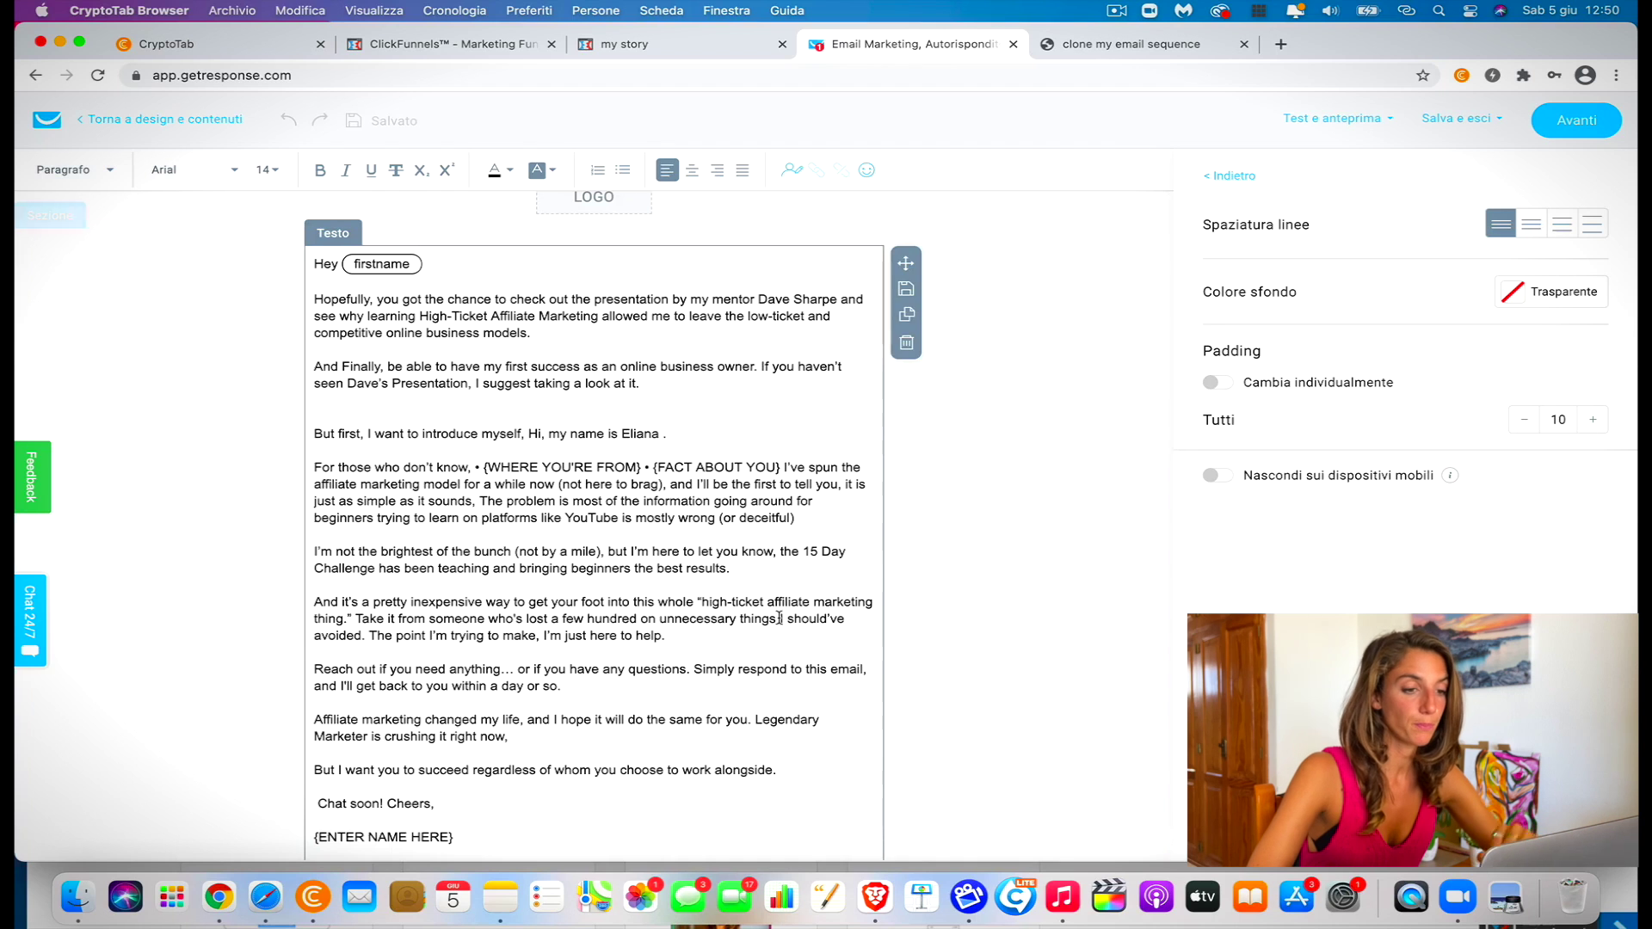
Review the rest of the message, leave the editor and return to the clonemybiztest autoresponder calendar
scroll(732, 690, "down", 3)
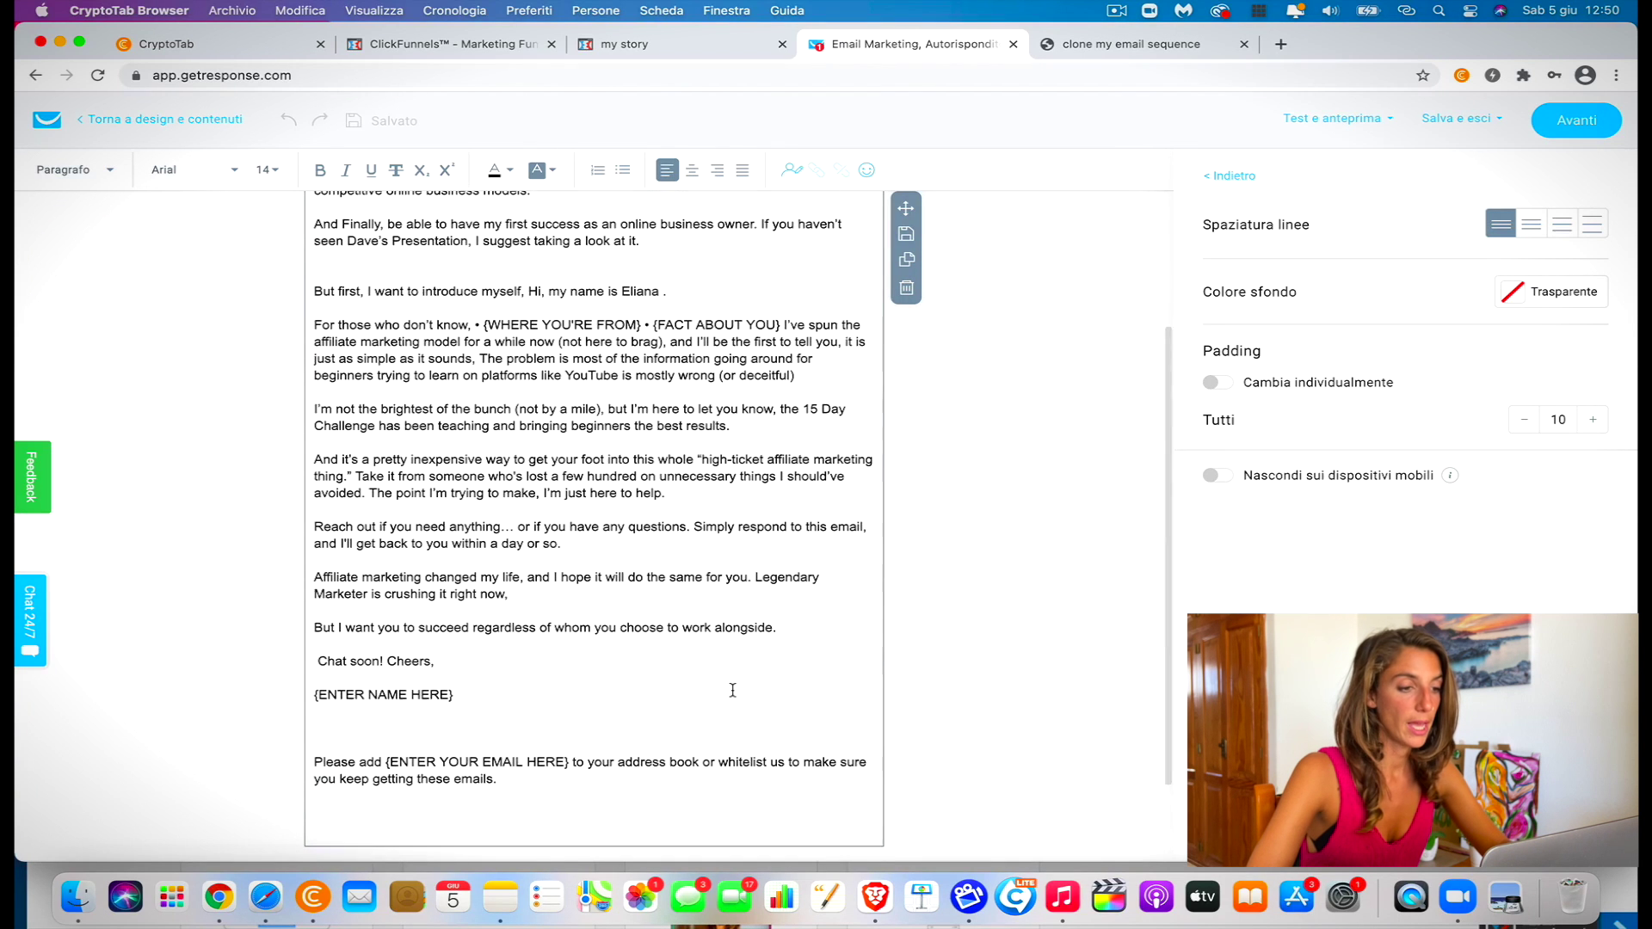
scroll(732, 690, "up", 3)
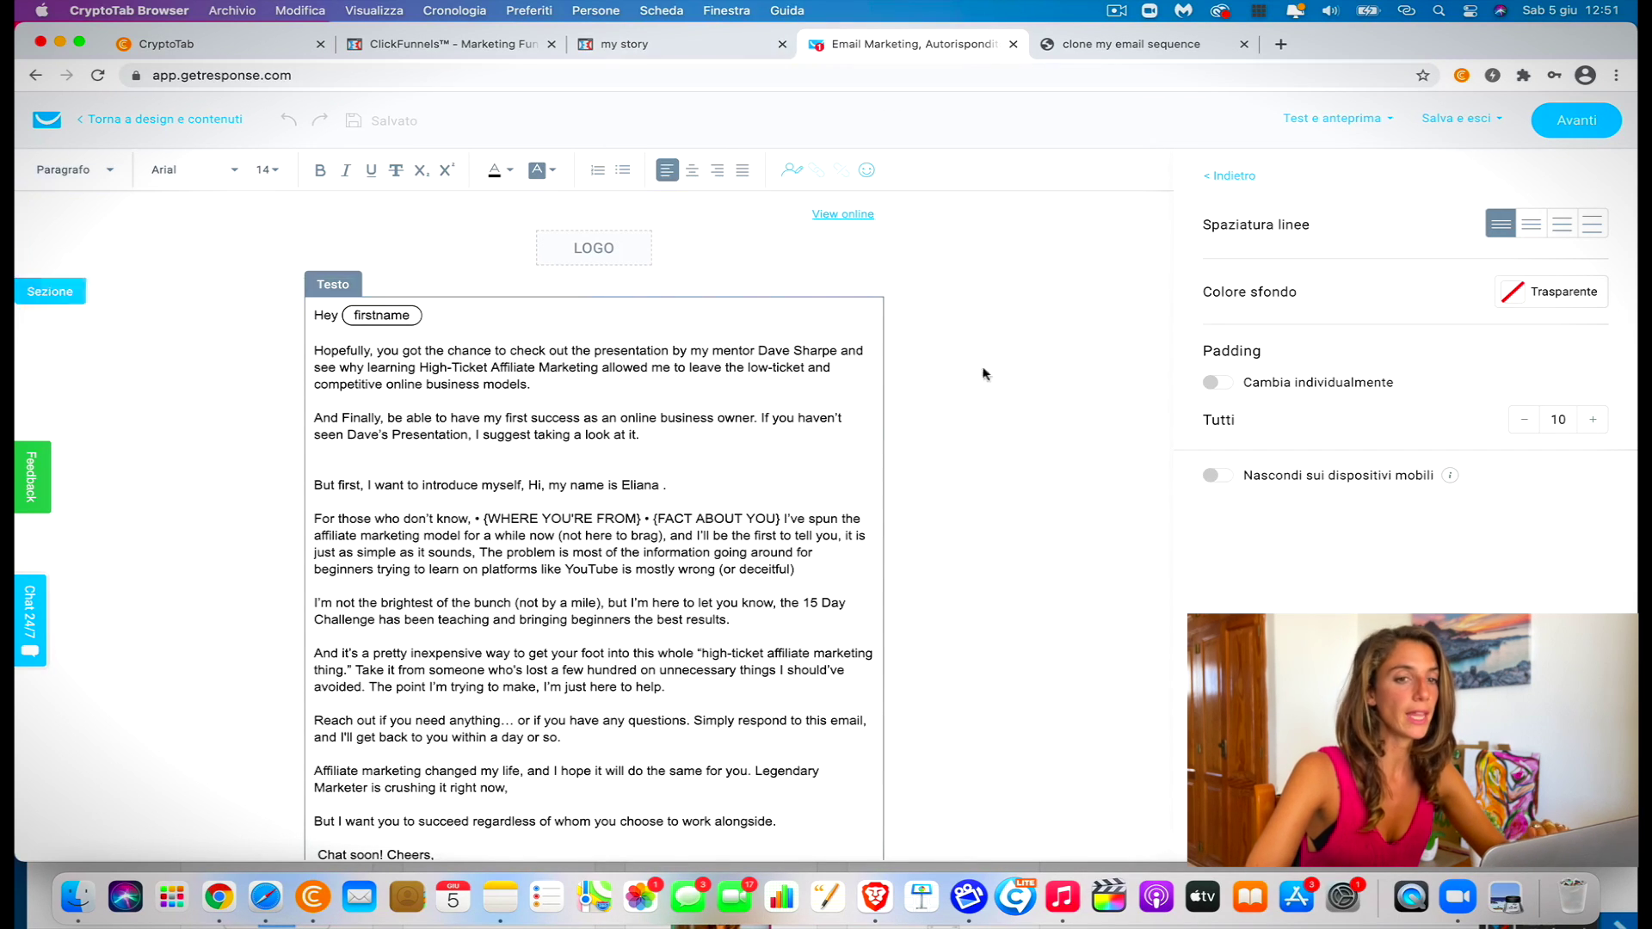
mouse_move(1485, 120)
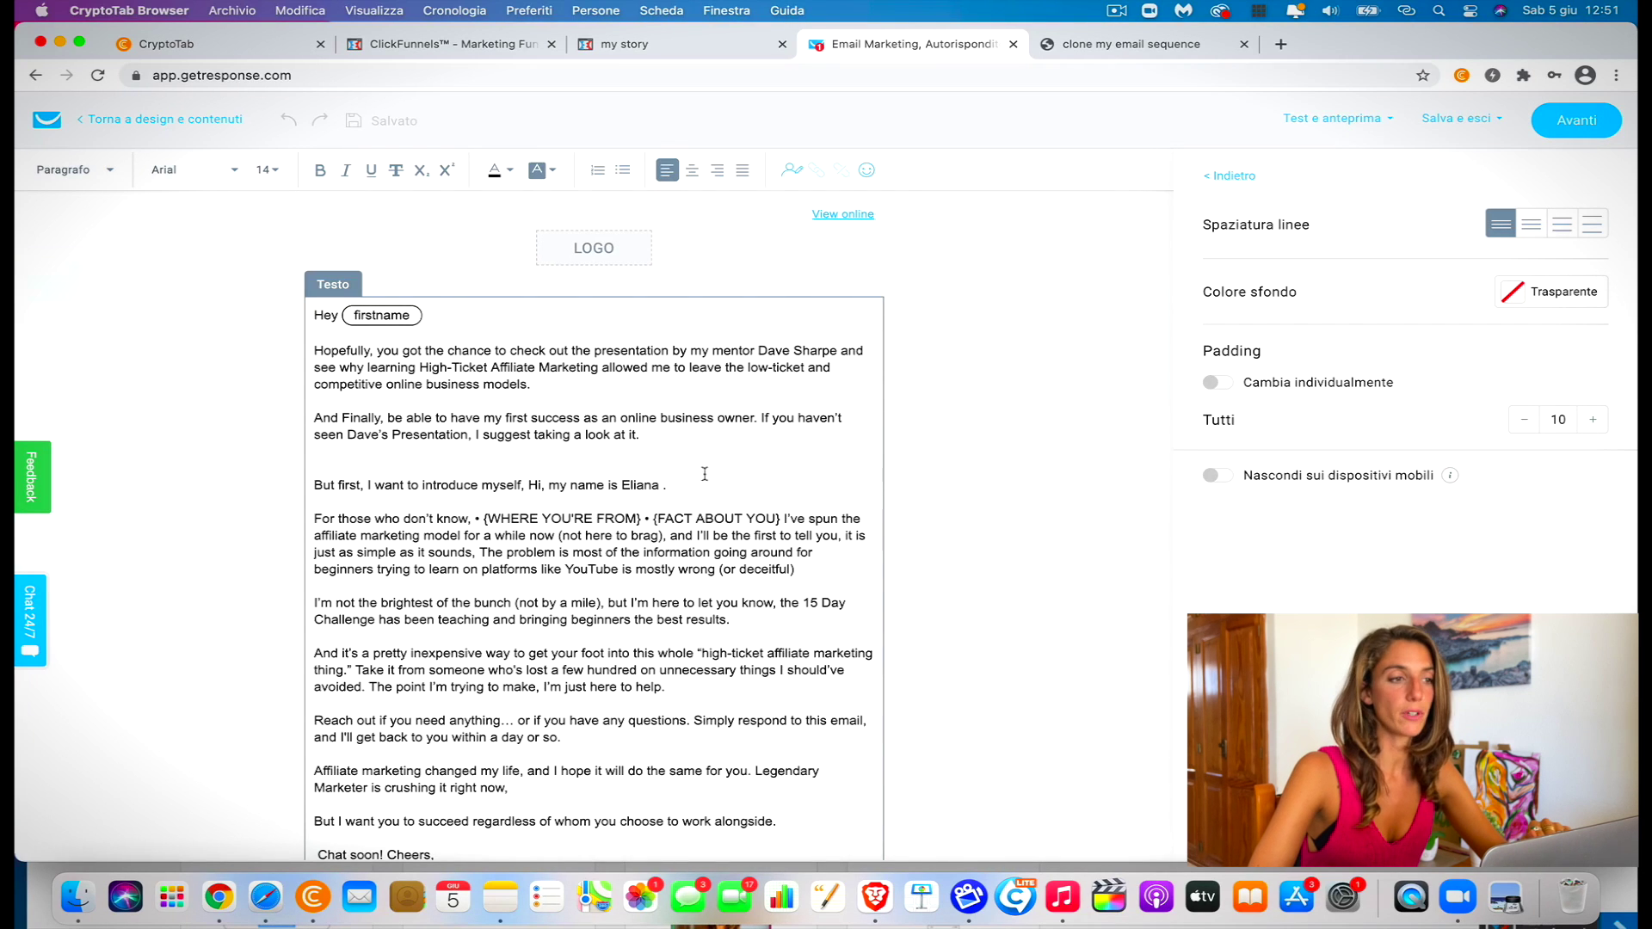
left_click(35, 75)
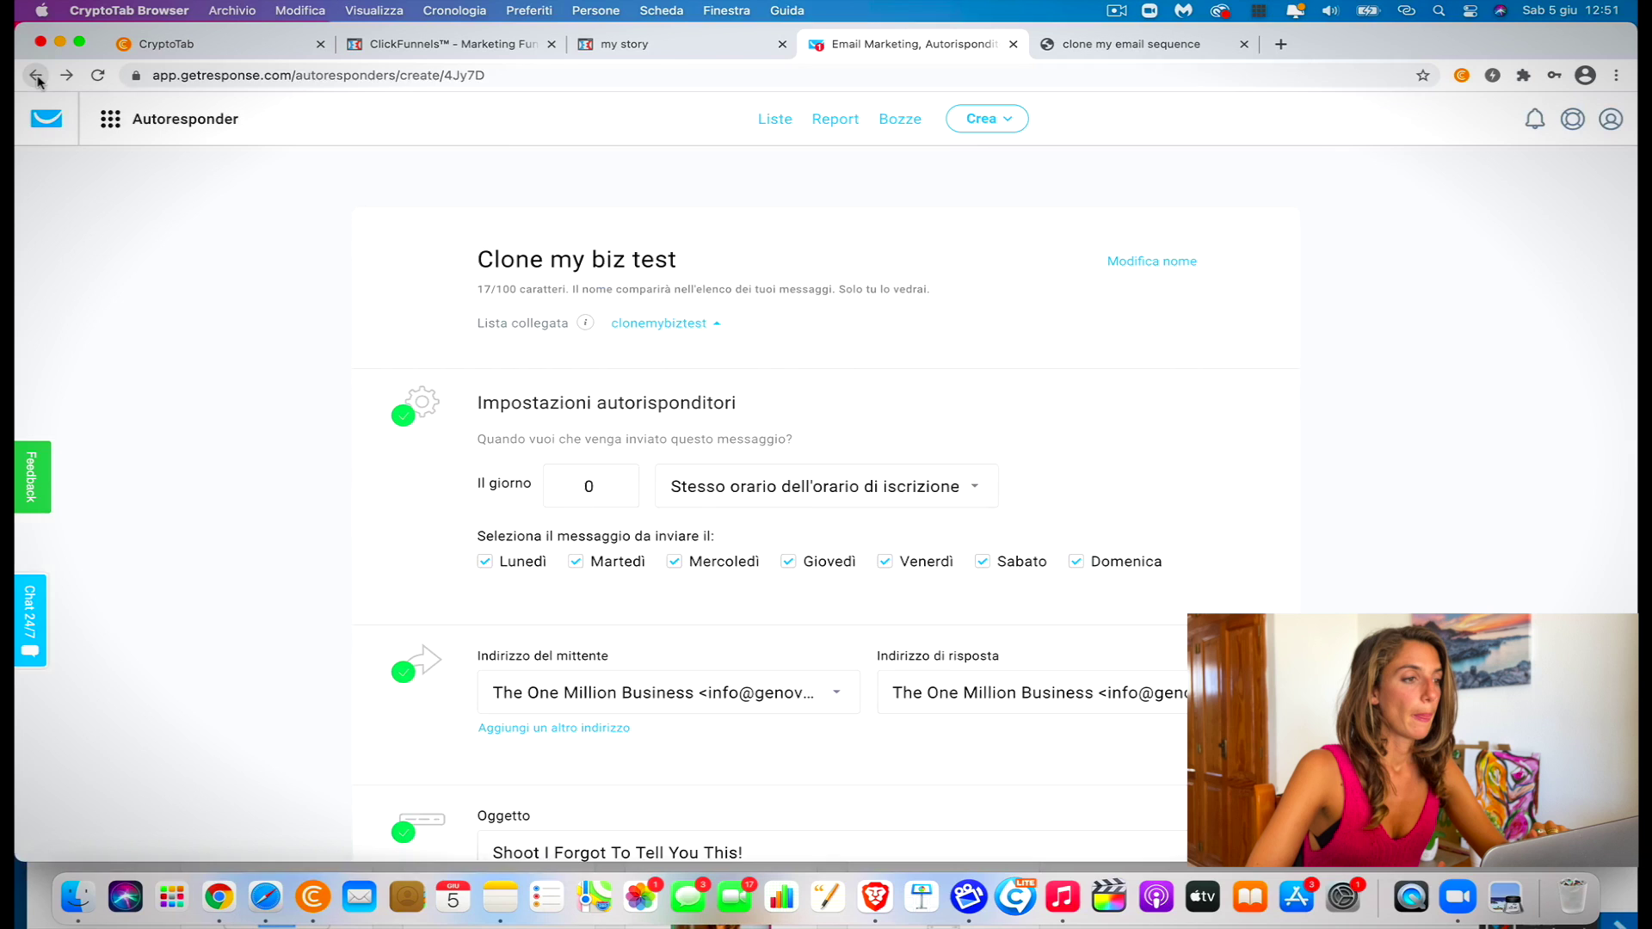
left_click(35, 76)
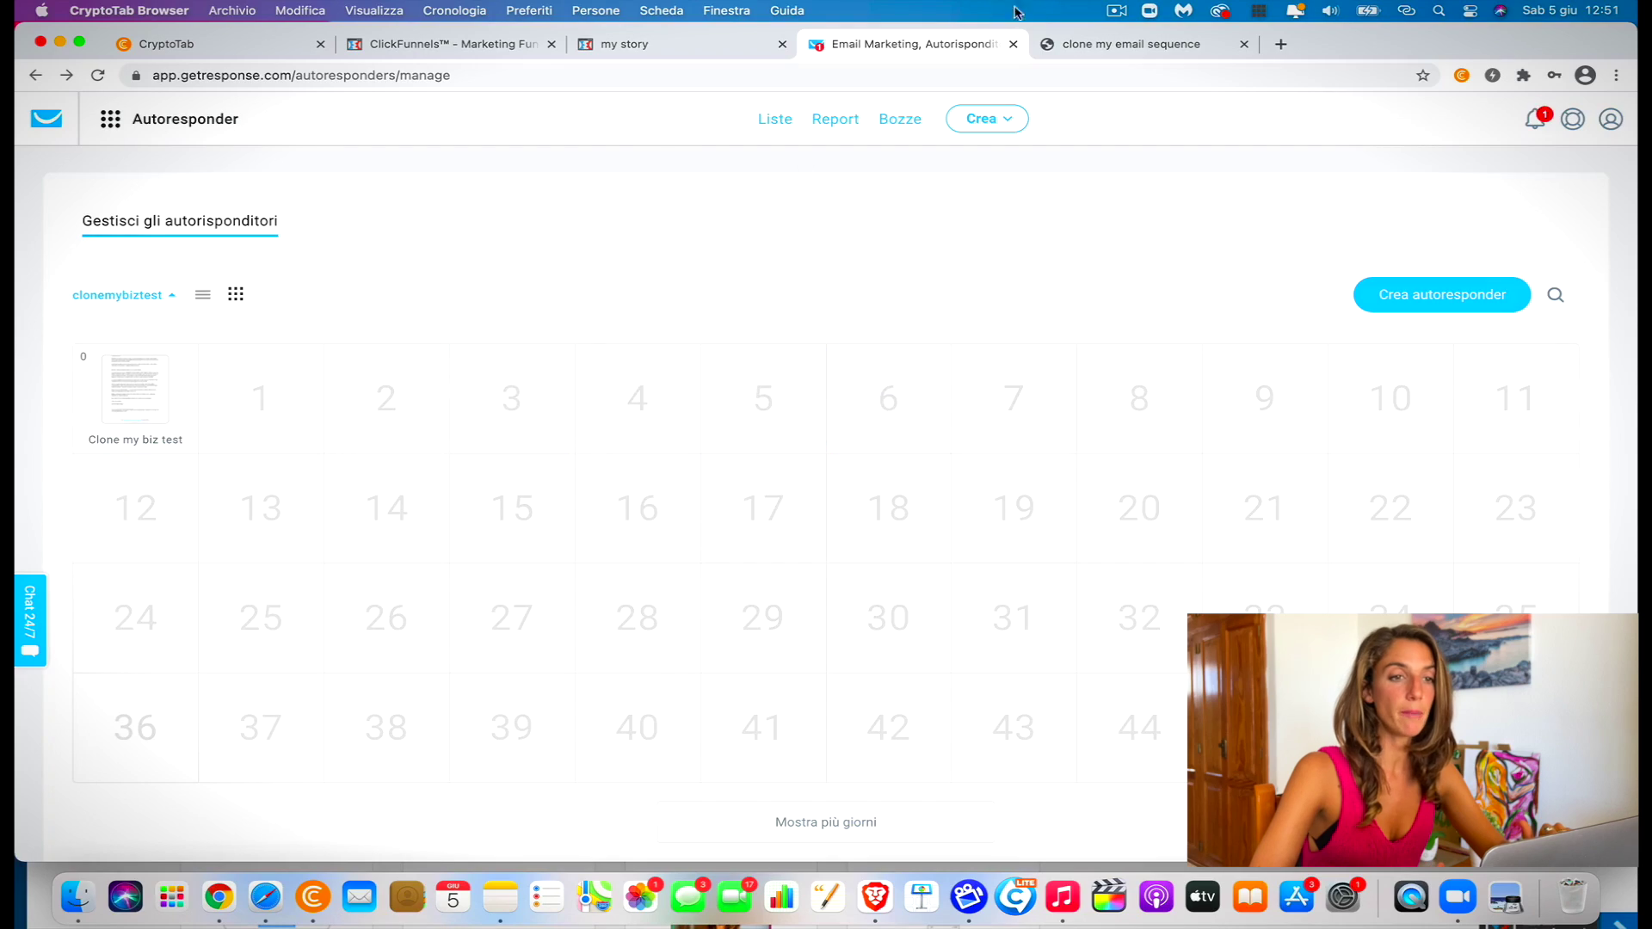
Look through emails 2 to 4 in the email sequence PDF
left_click(1127, 49)
scroll(733, 626, "down", 10)
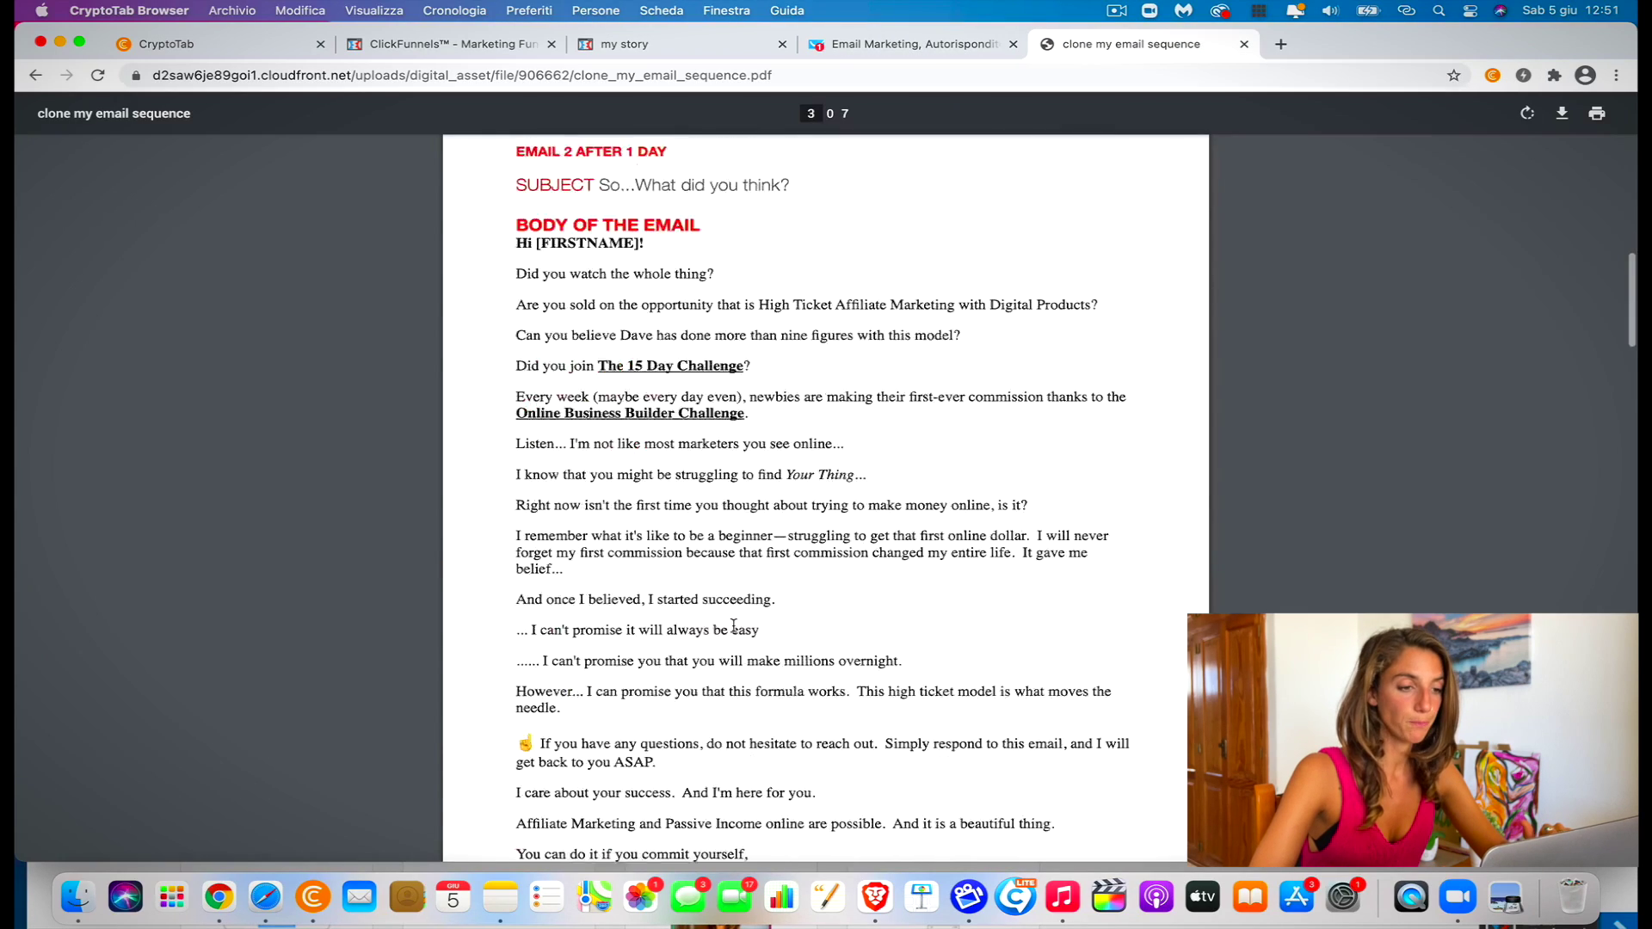
scroll(733, 625, "down", 15)
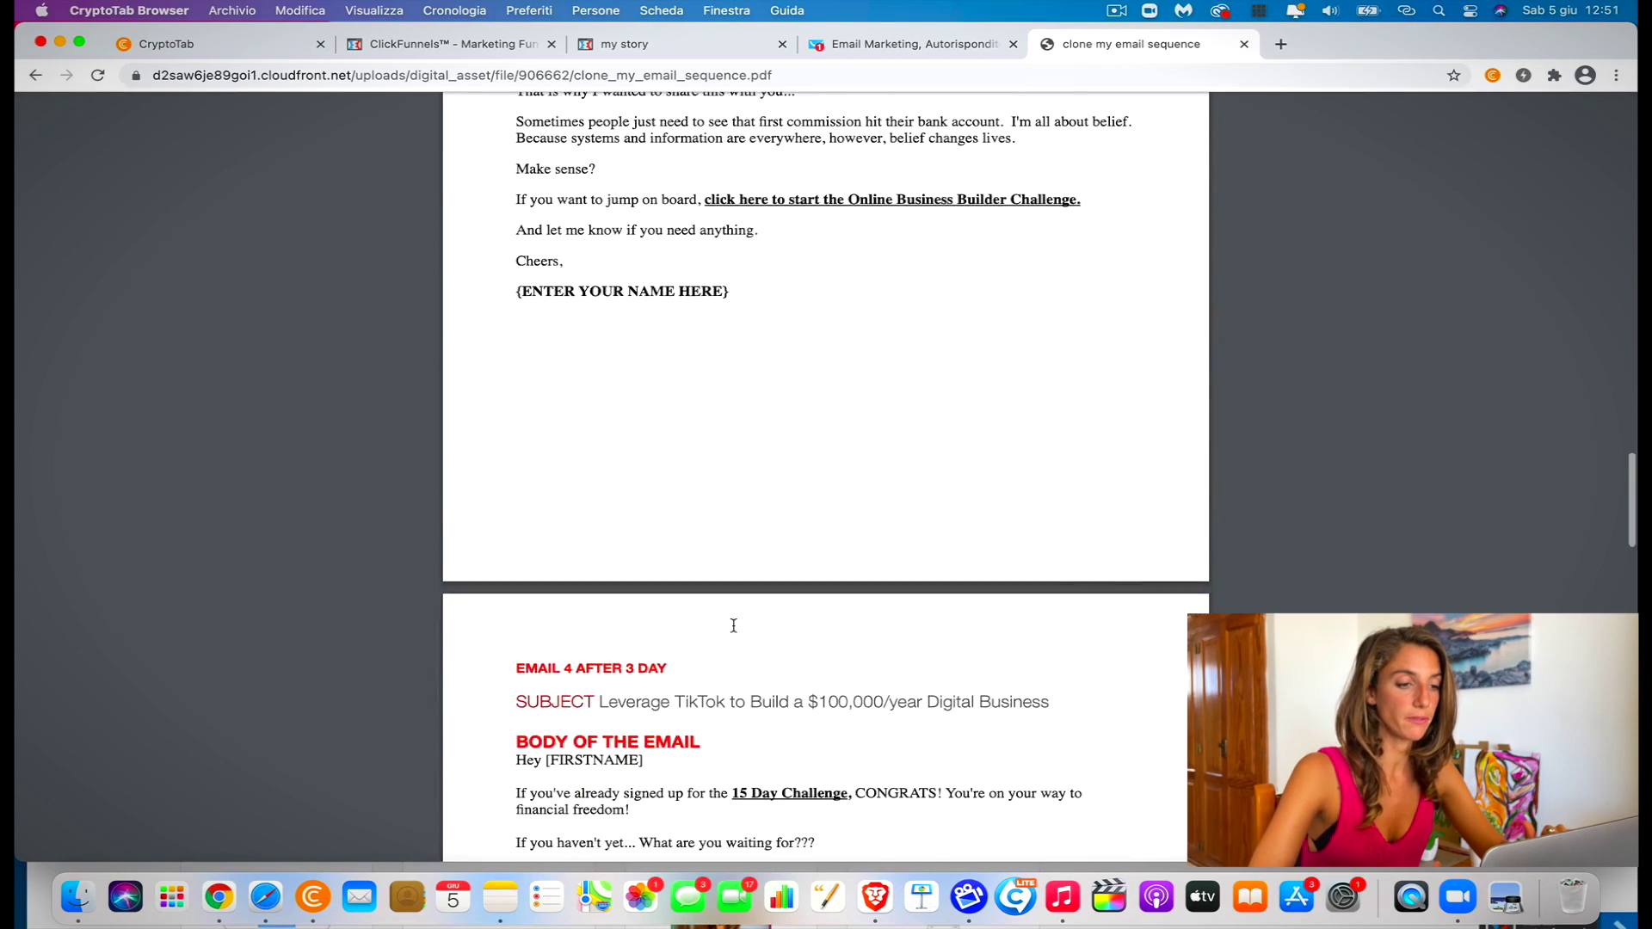
scroll(733, 626, "down", 5)
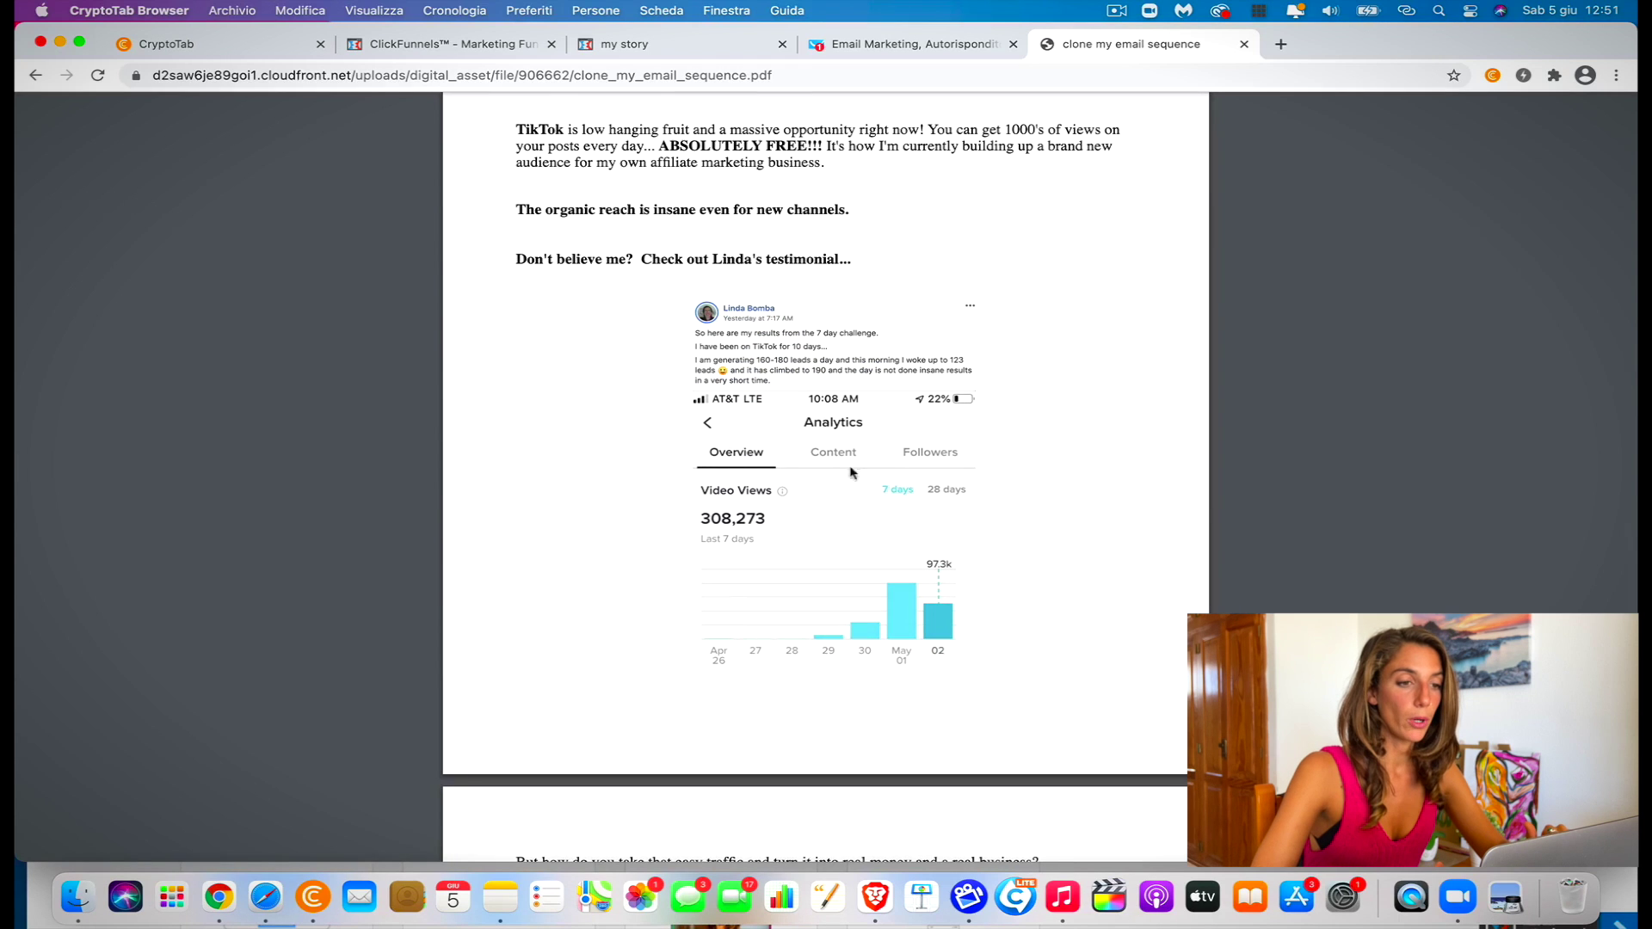
Look through the emails in the sequence PDF again, from email 2 to the final "(Proof) Beginner-Friendly Business Works" email and its link
scroll(819, 523, "down", 2)
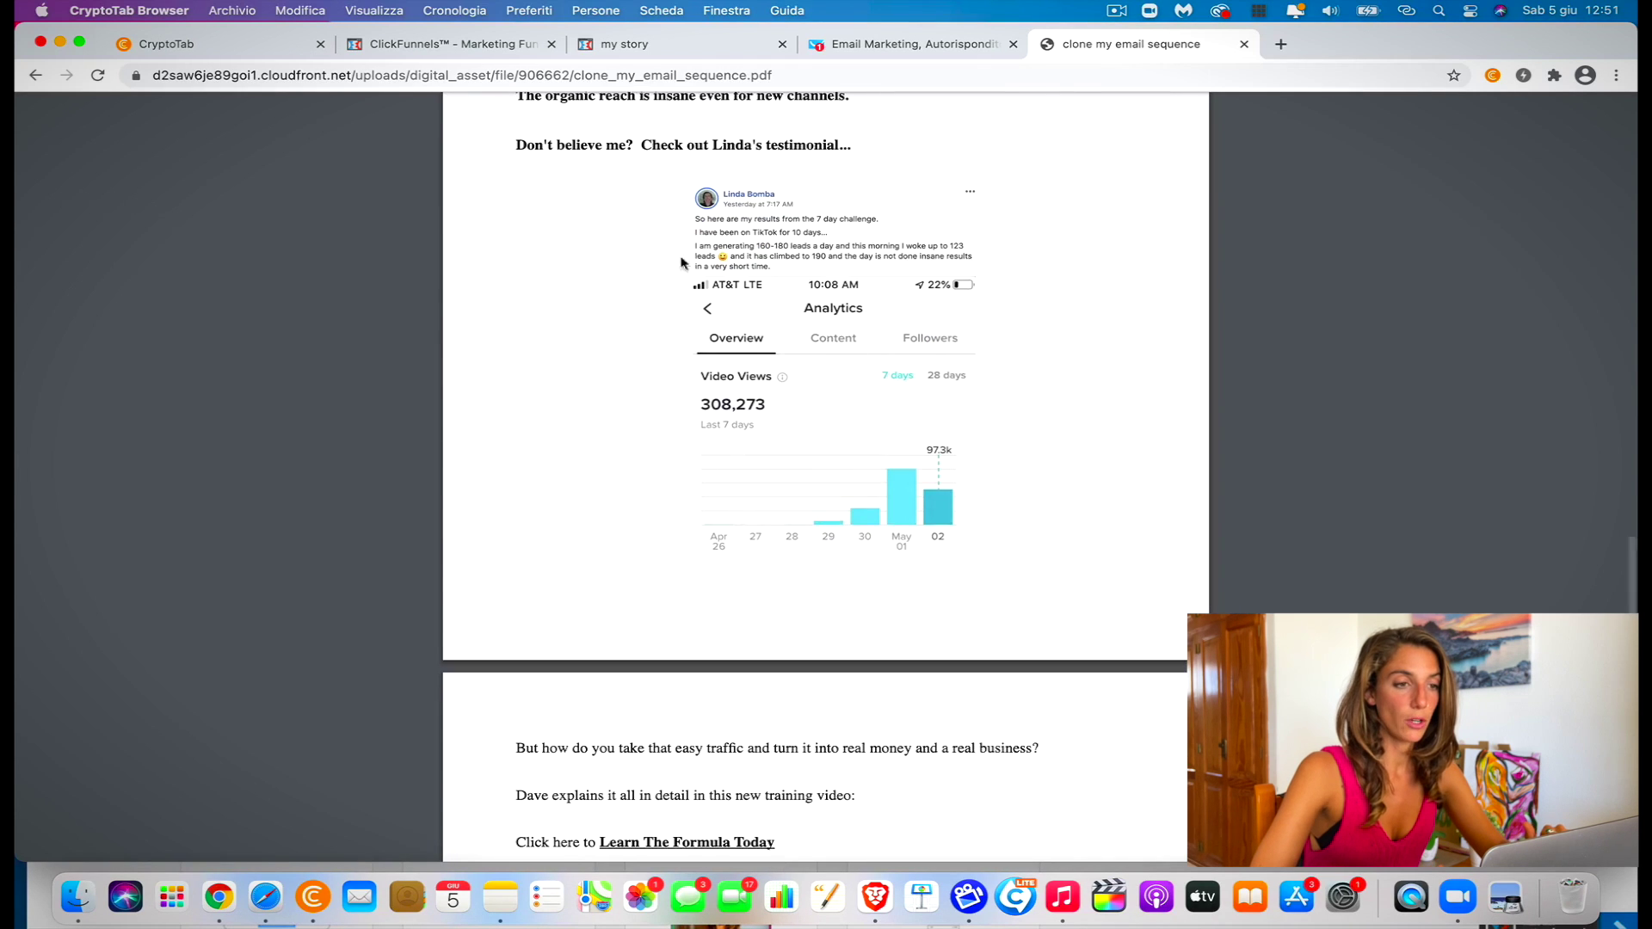
scroll(750, 485, "down", 7)
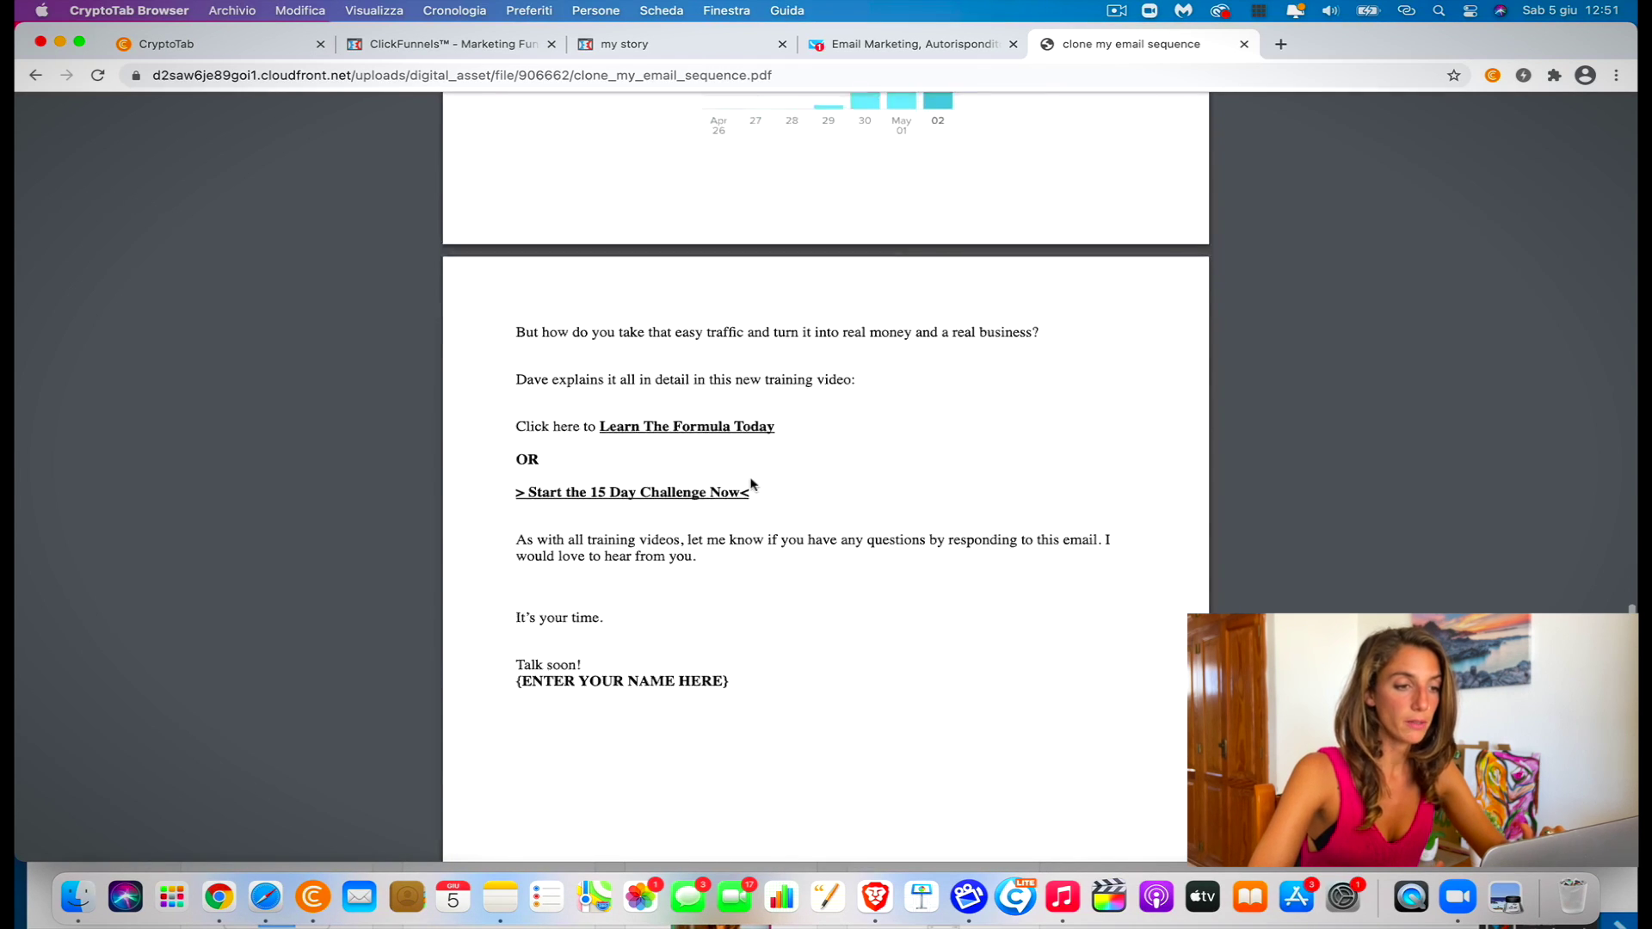
scroll(751, 484, "up", 15)
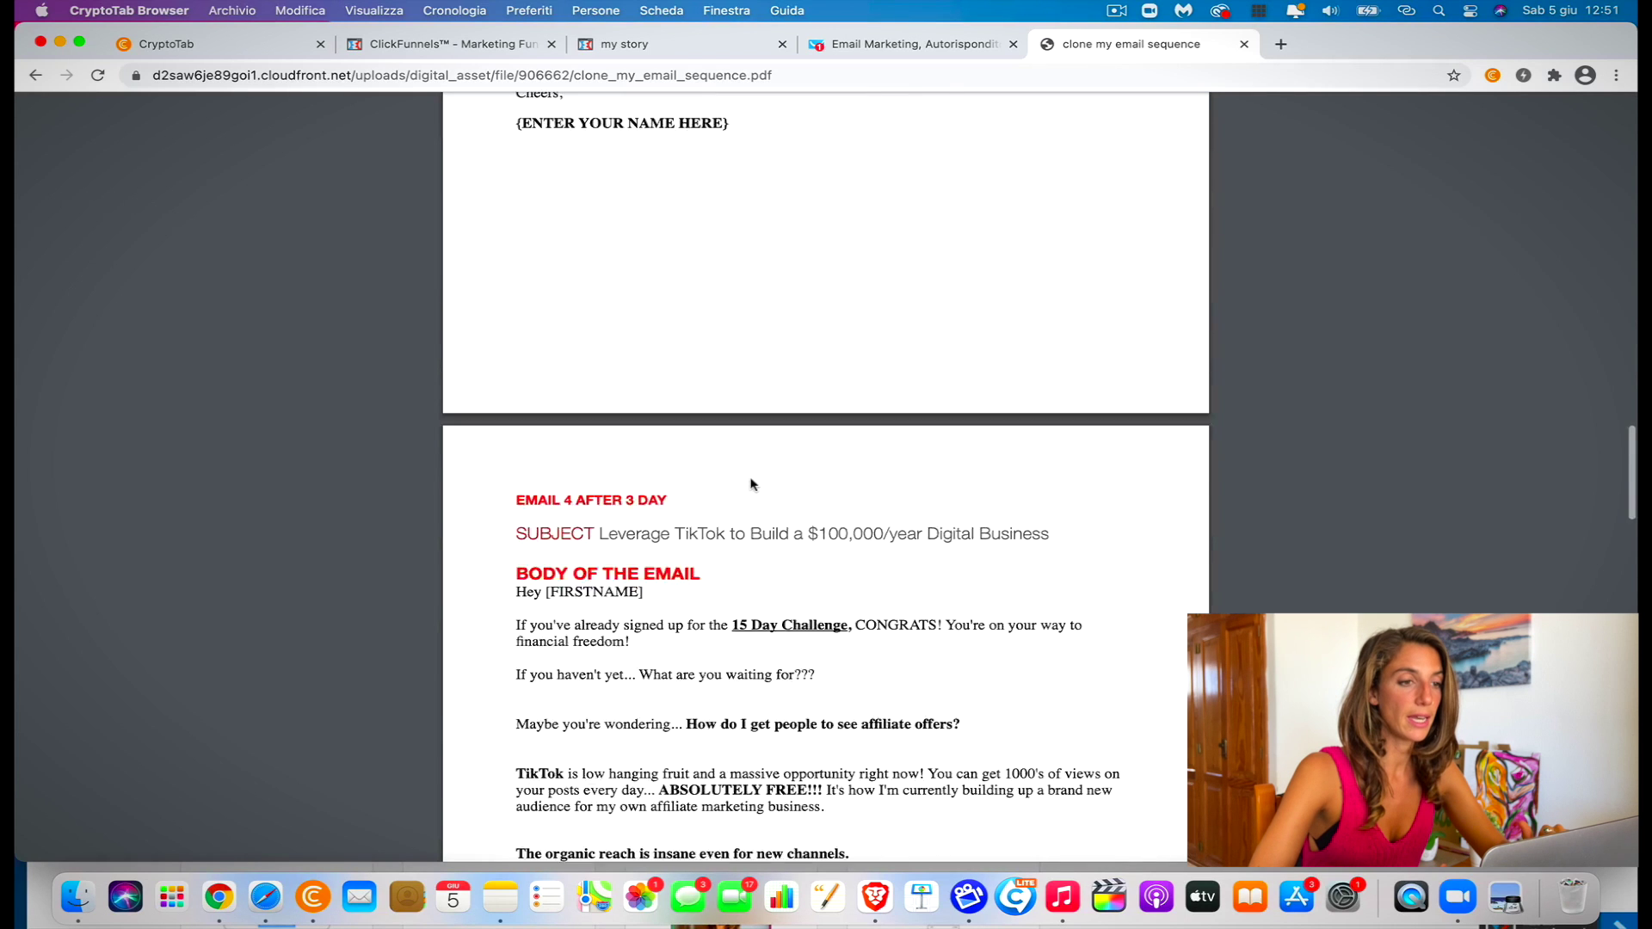
scroll(750, 484, "up", 6)
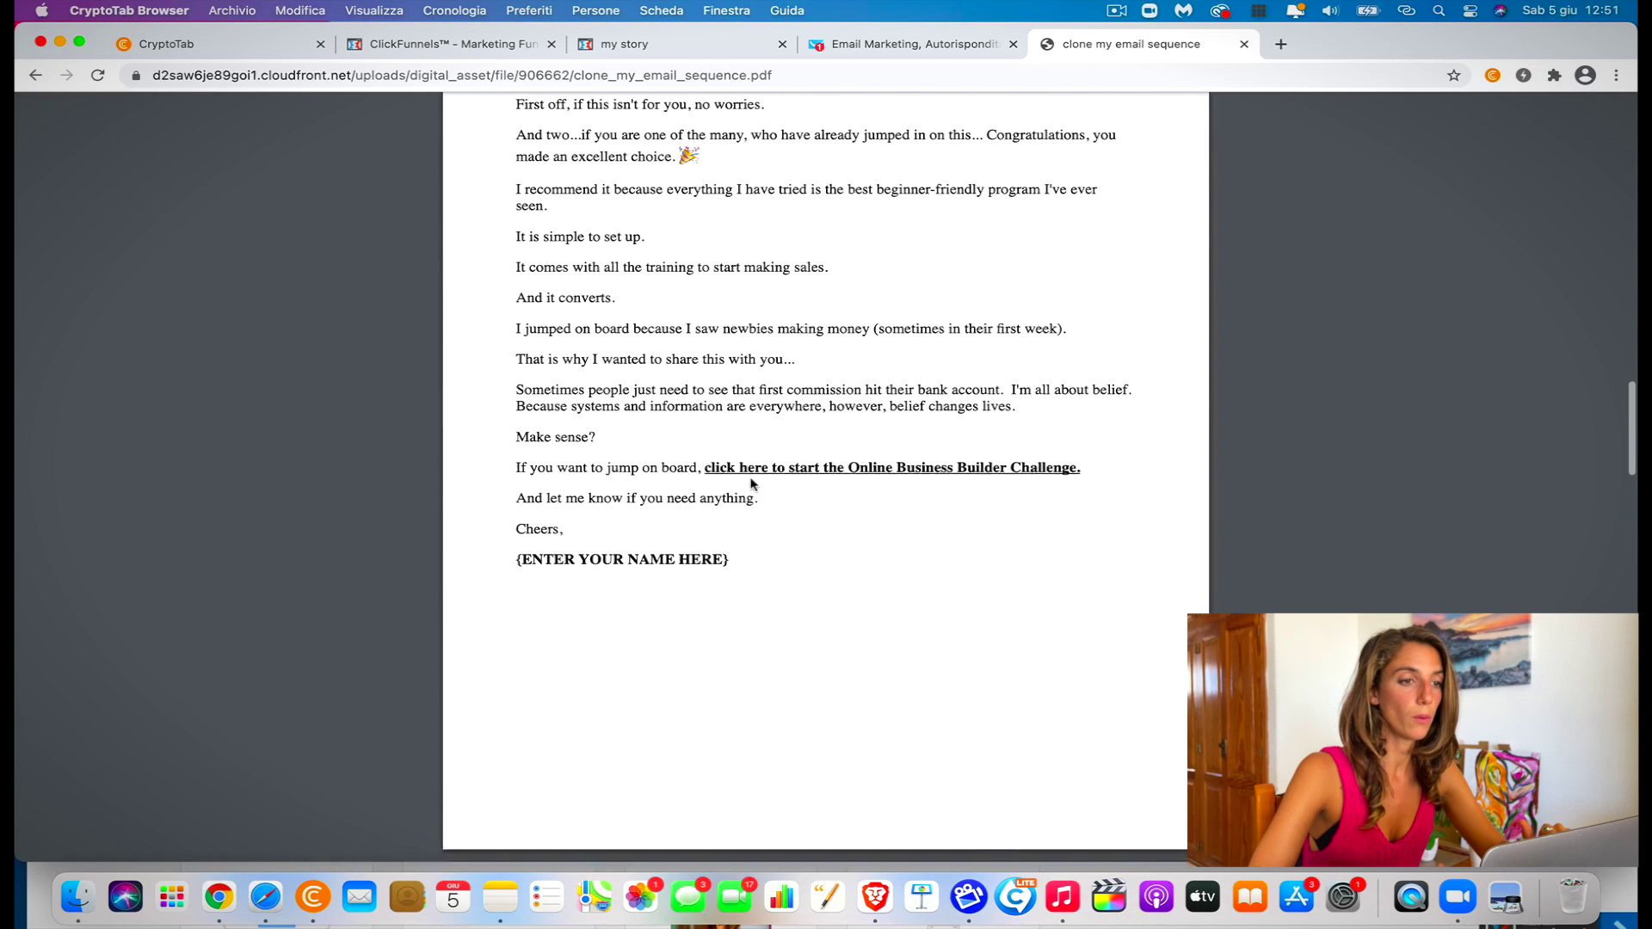
scroll(750, 484, "up", 10)
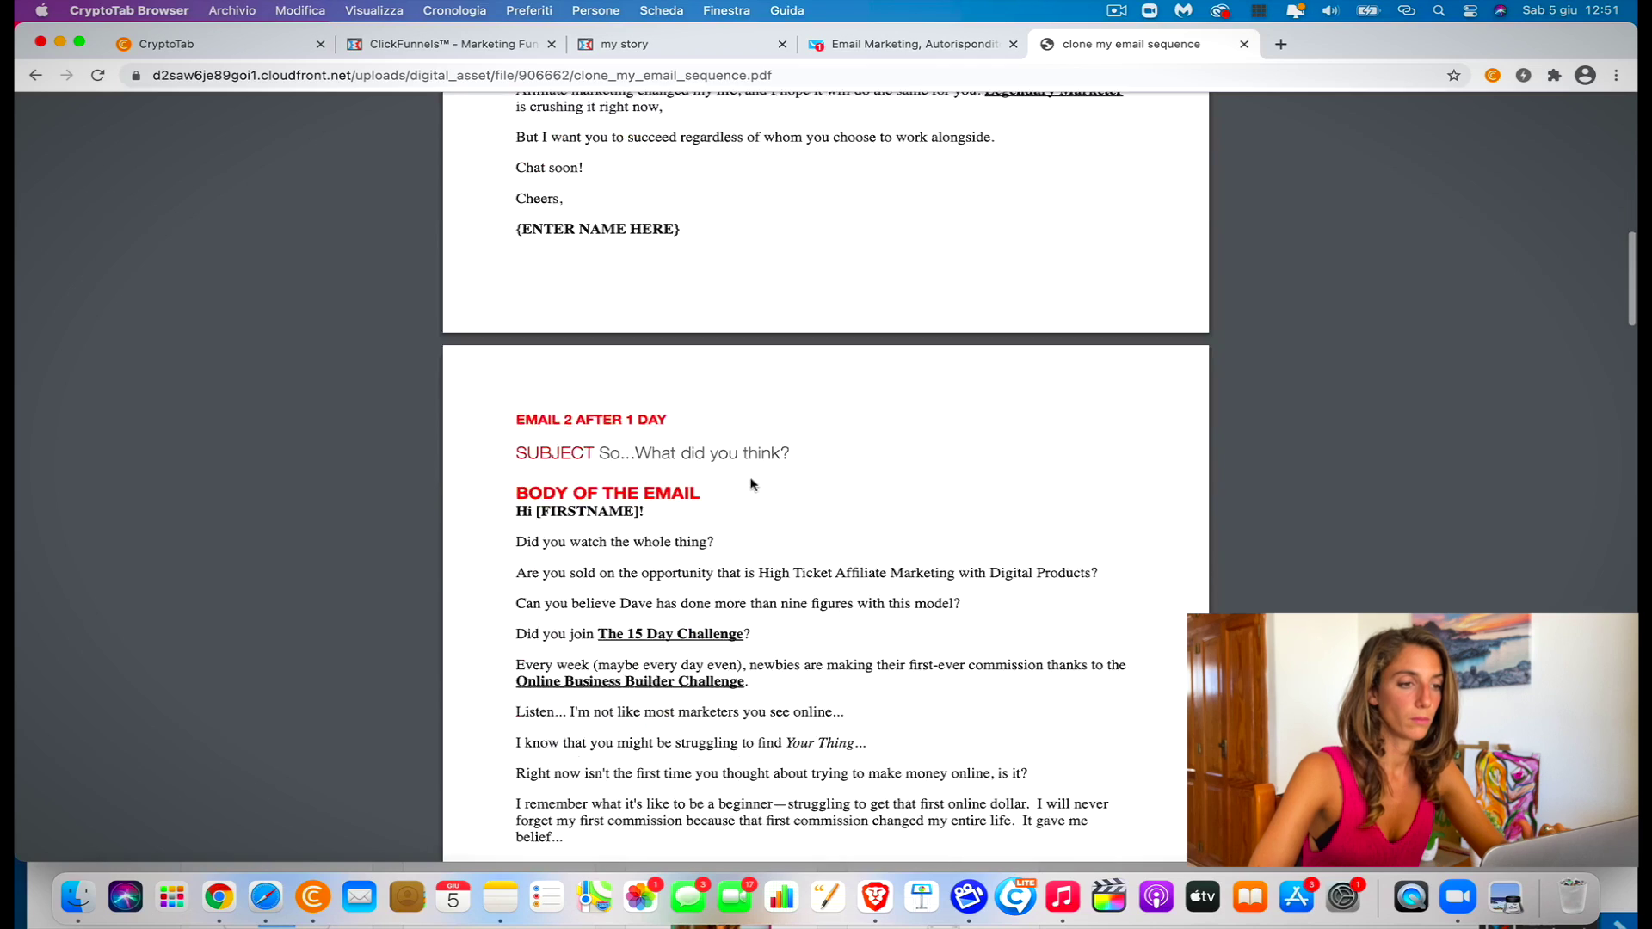
scroll(750, 485, "down", 20)
scroll(750, 484, "down", 2)
scroll(750, 484, "up", 2)
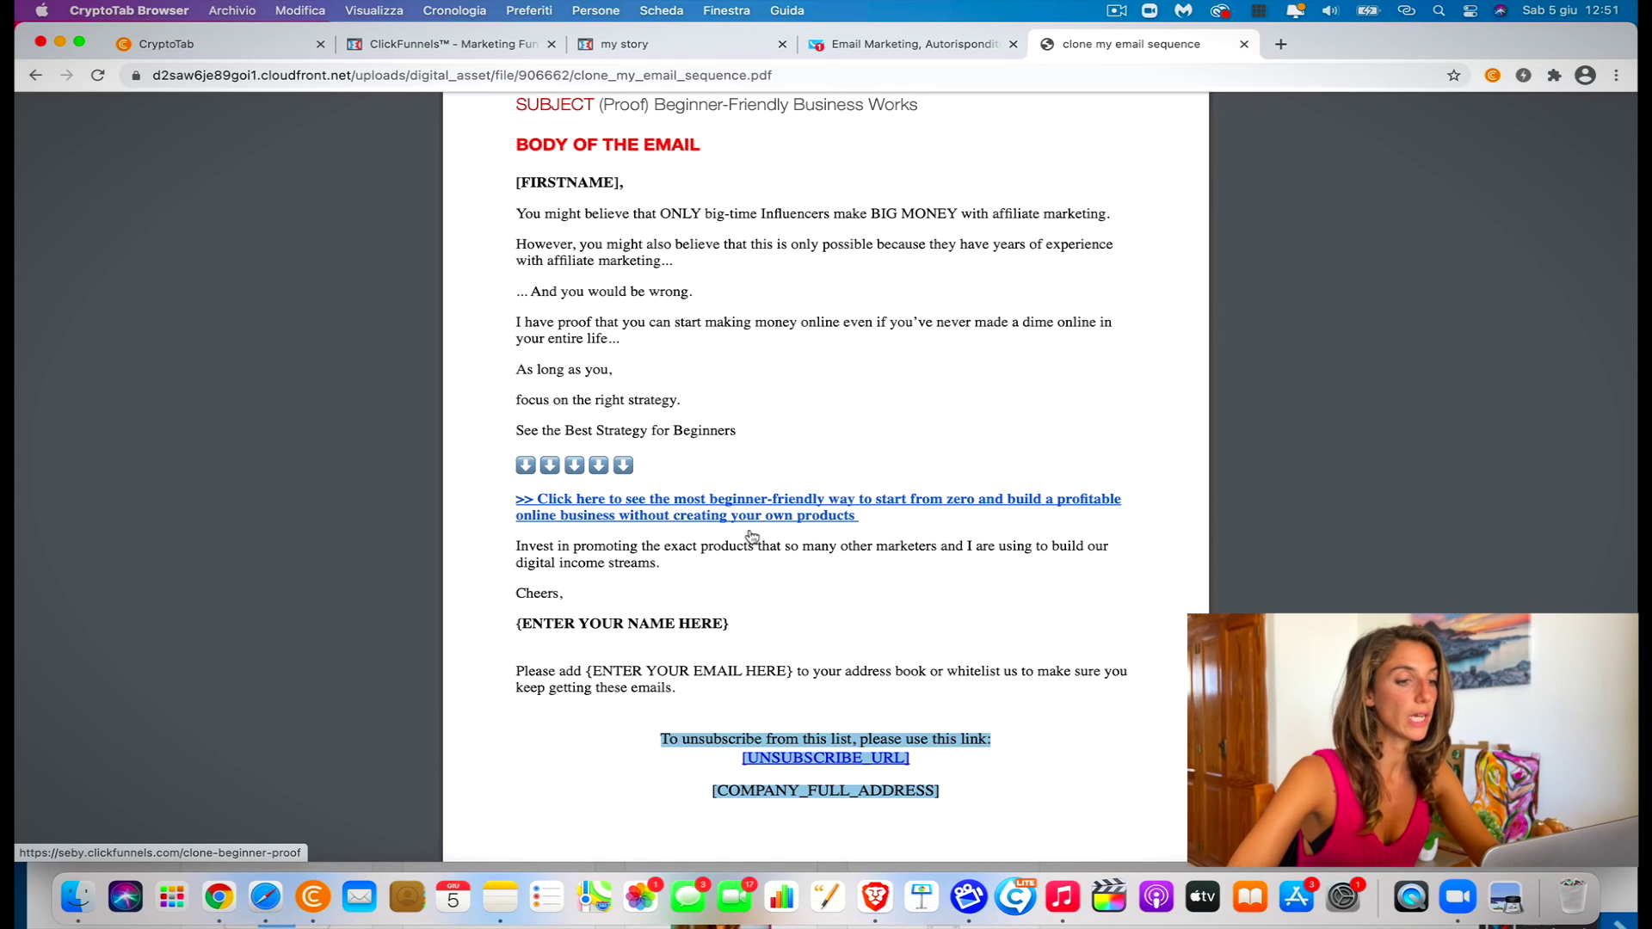
Switch to ClickFunnels, open the Clone Beginner Proof step of the funnel and select its page URL
left_click(447, 48)
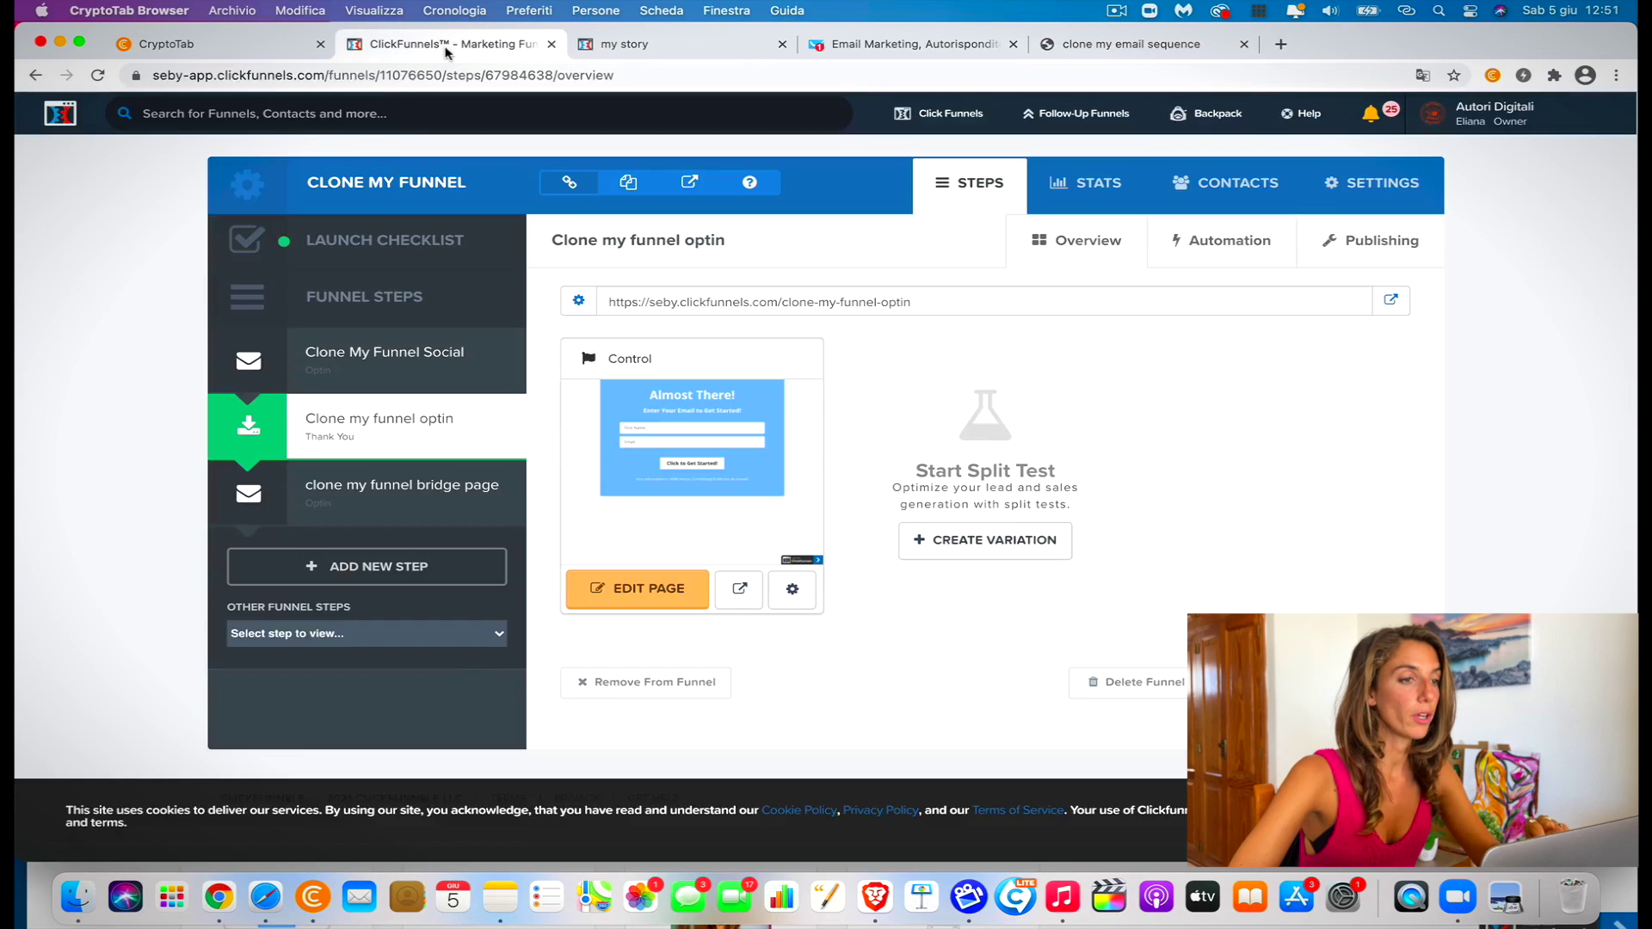
left_click(500, 638)
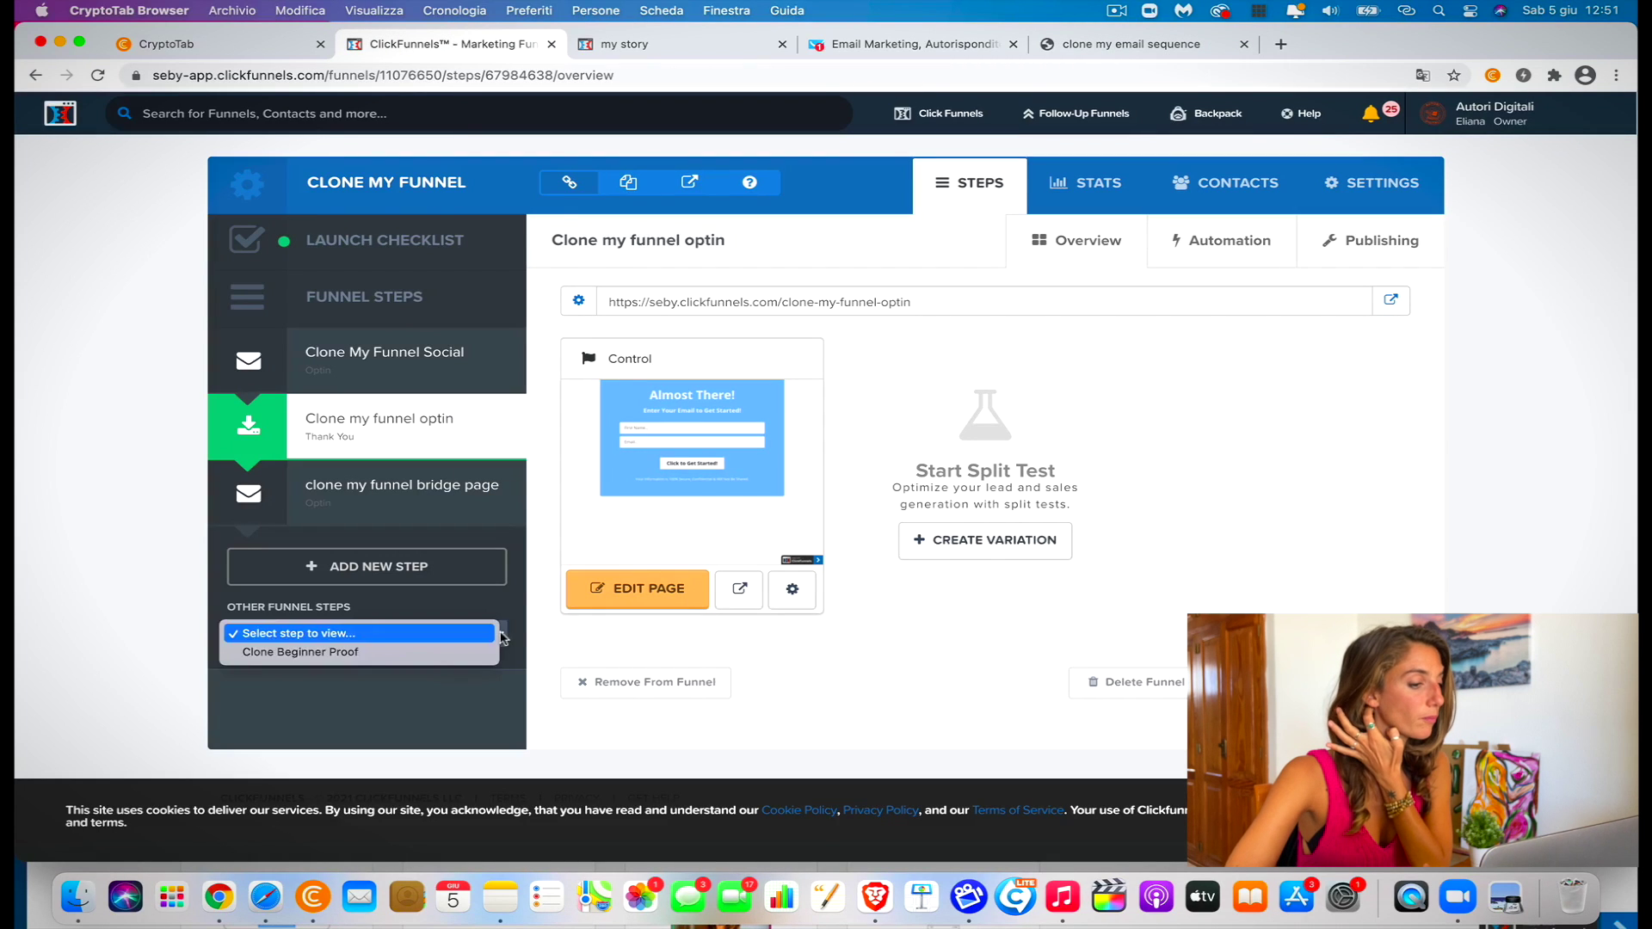
left_click(415, 653)
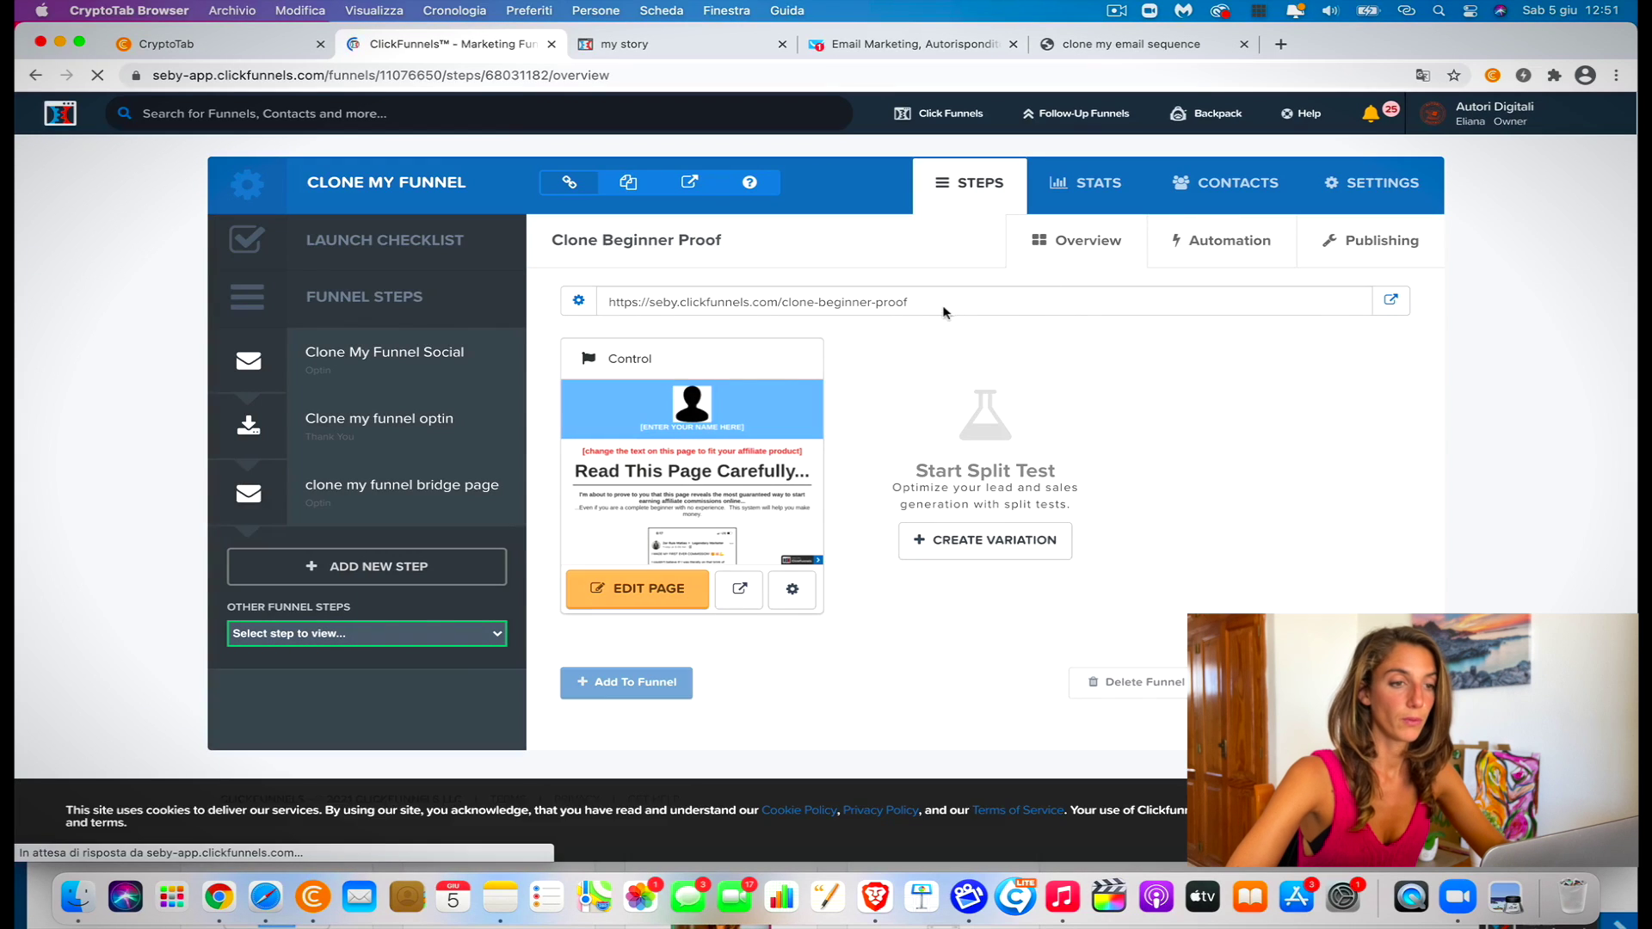
left_click_drag(942, 308, 570, 300)
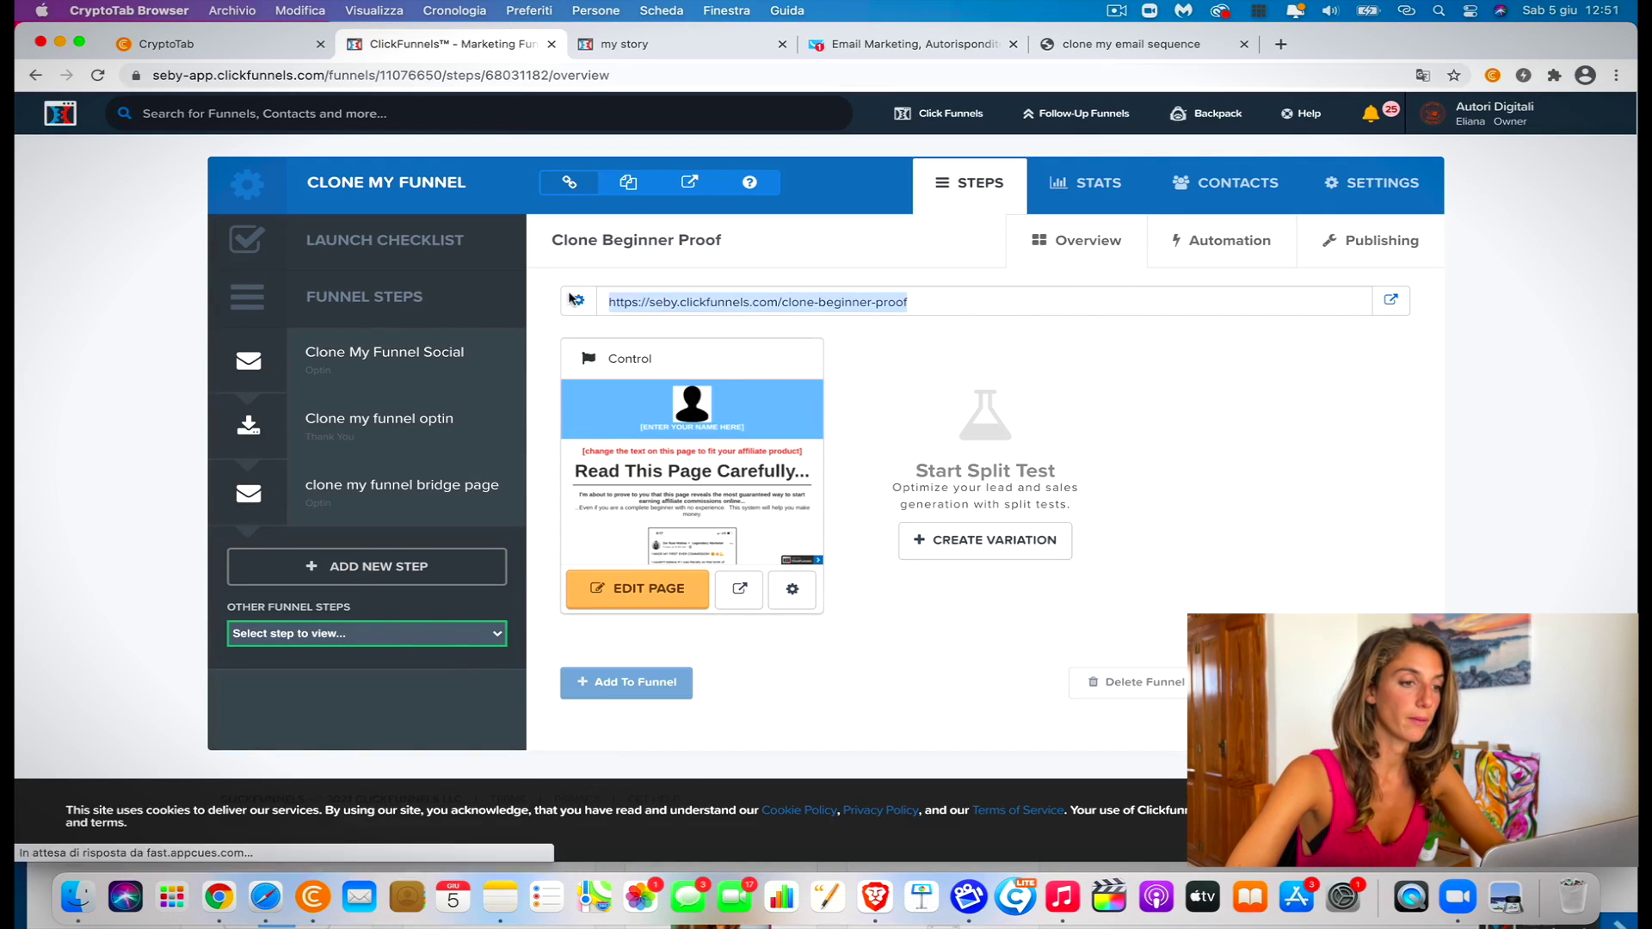
Open a blank day 5 autoresponder in GetResponse, check the final email in the sequence PDF, and return to the autoresponder calendar
left_click(934, 47)
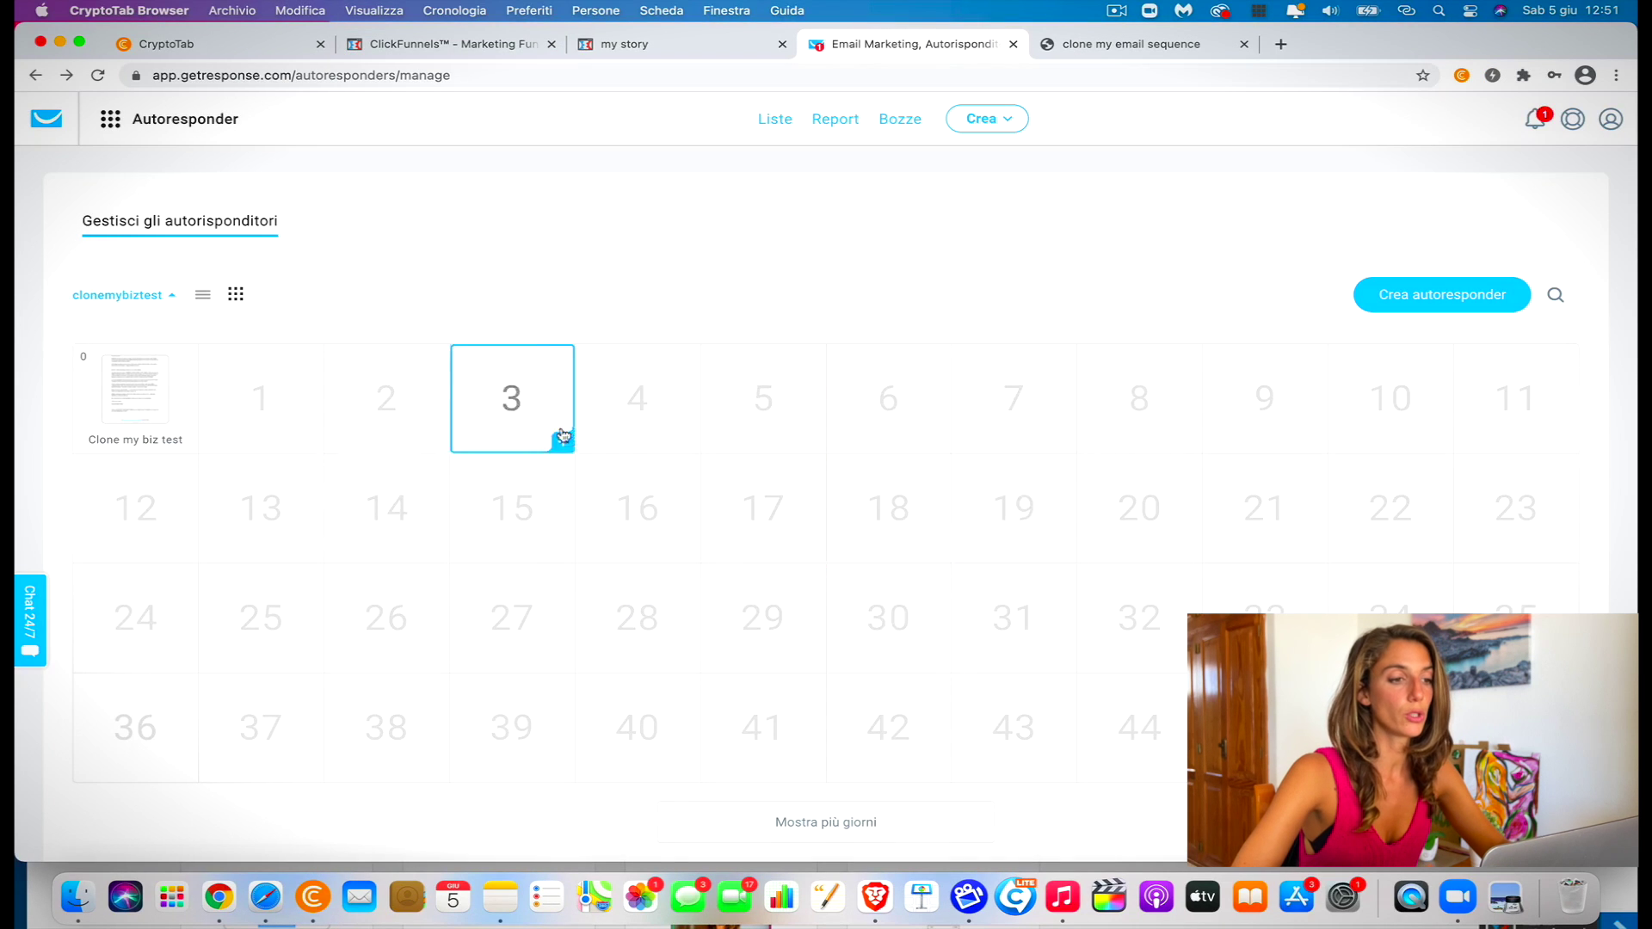
left_click(786, 437)
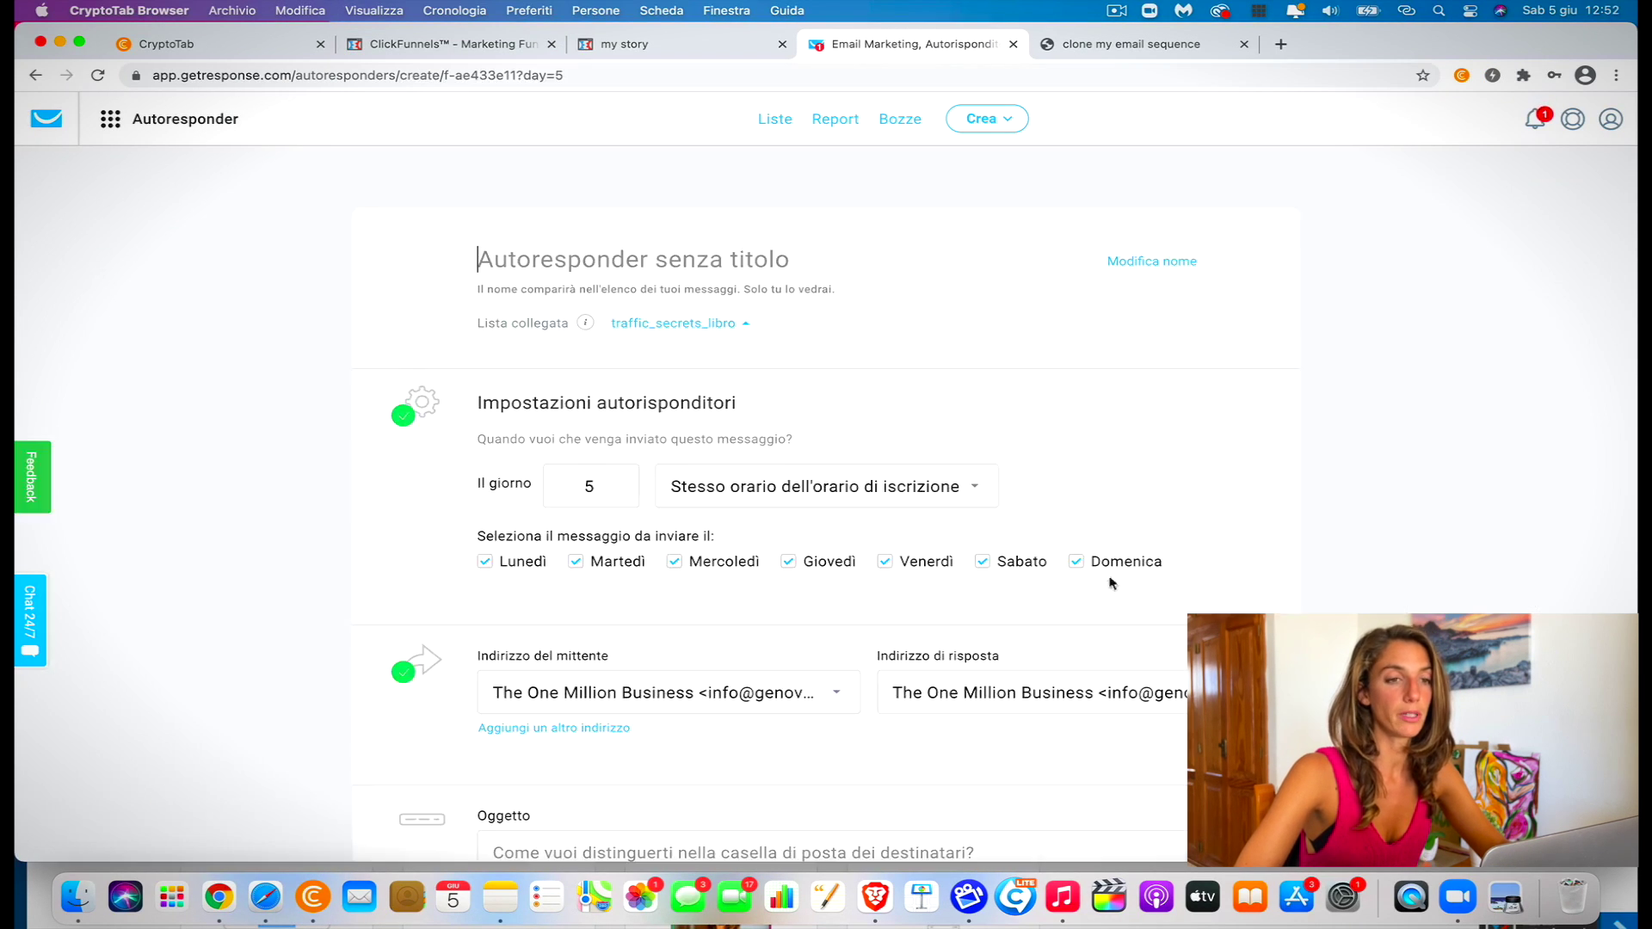
left_click(1123, 38)
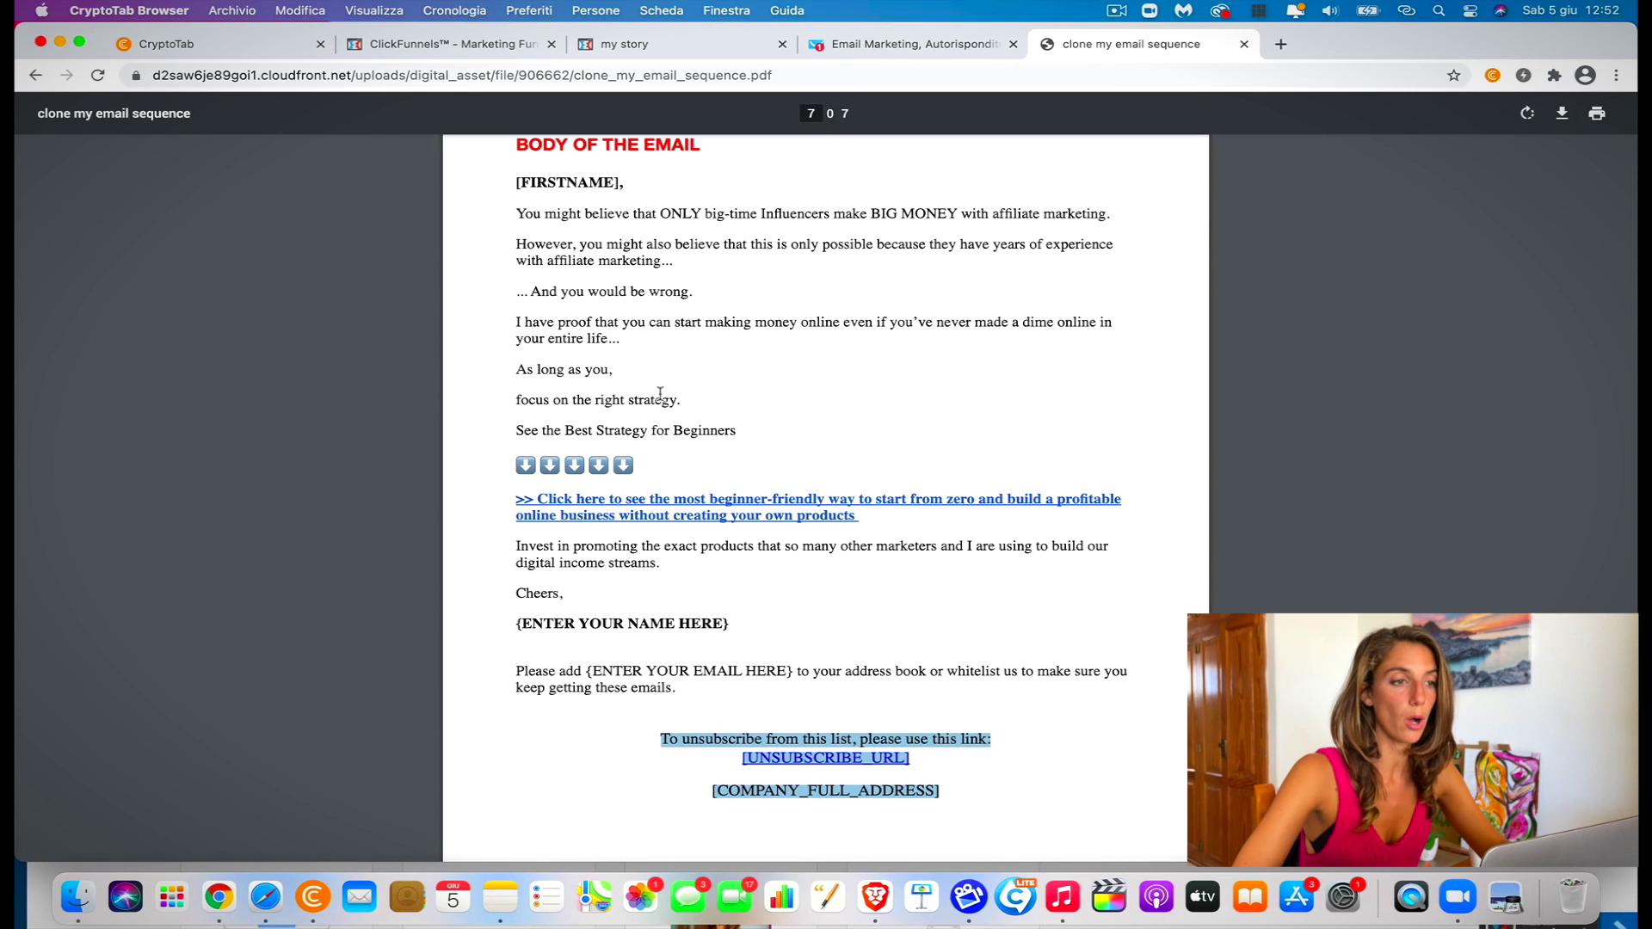
scroll(643, 260, "up", 1)
scroll(644, 260, "down", 3)
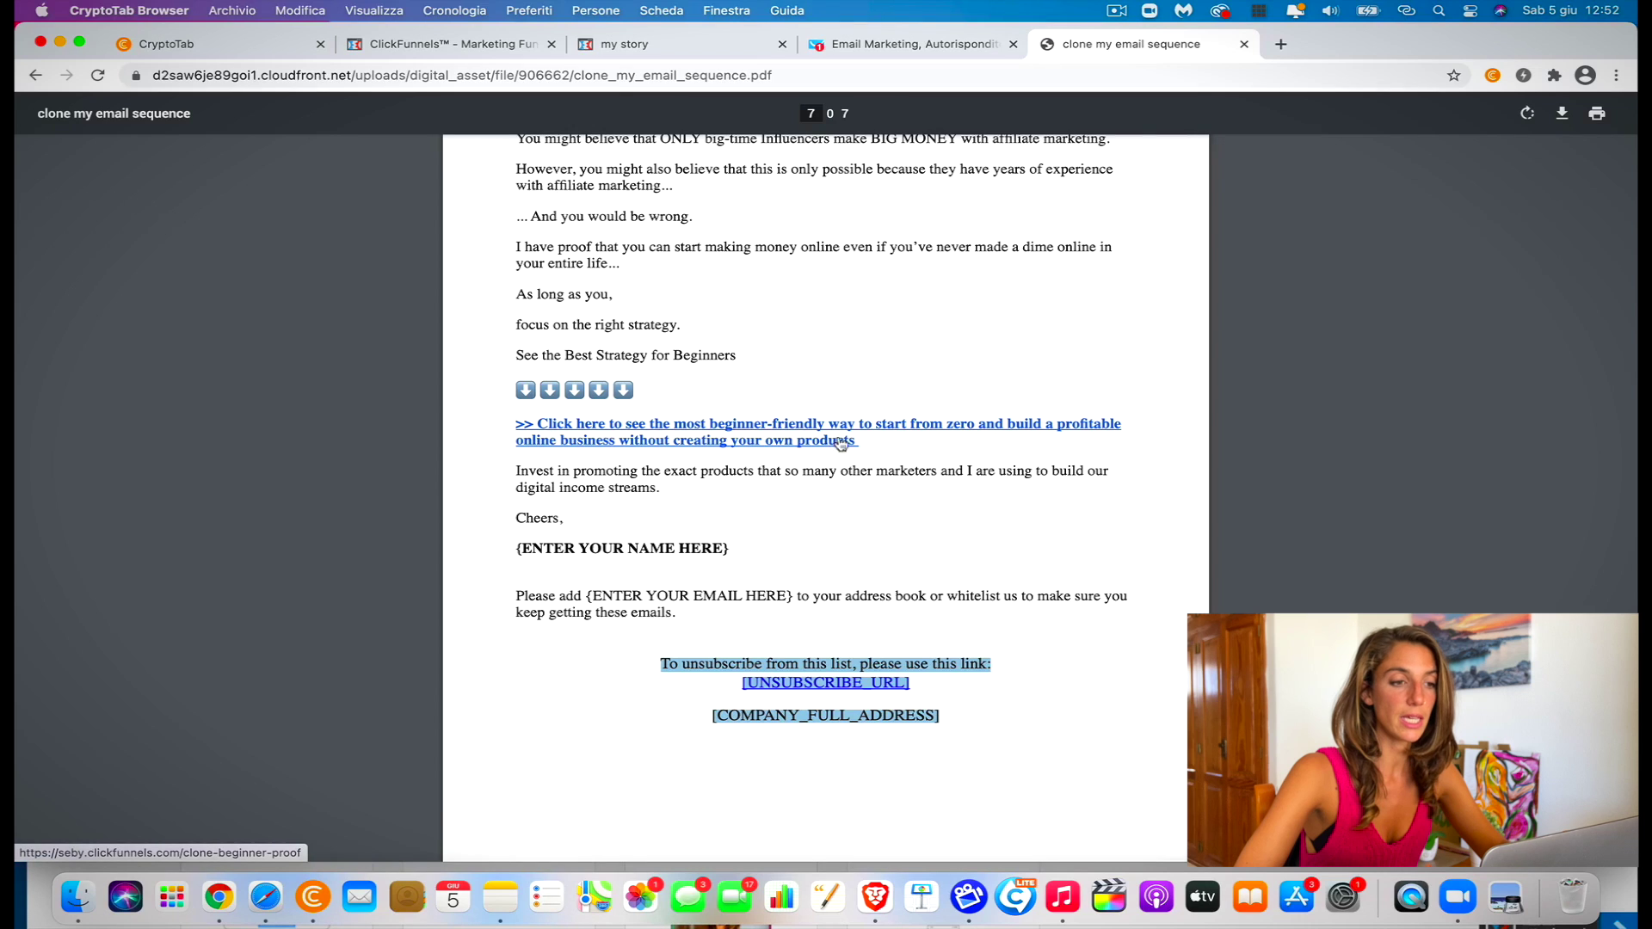
left_click(874, 49)
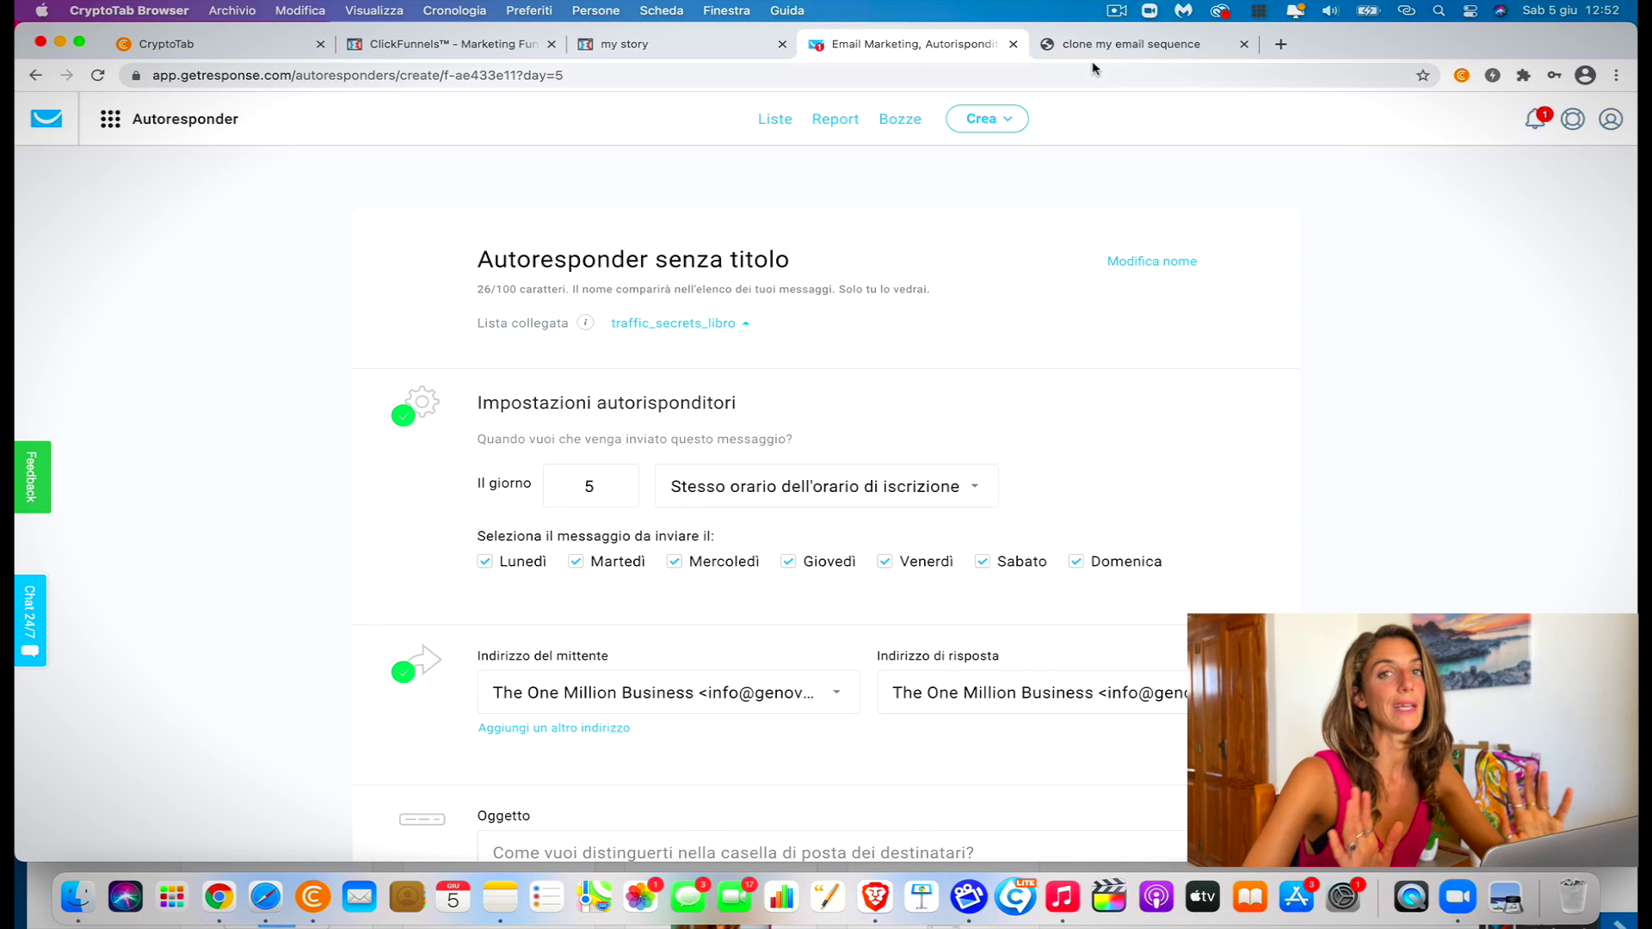
left_click(35, 75)
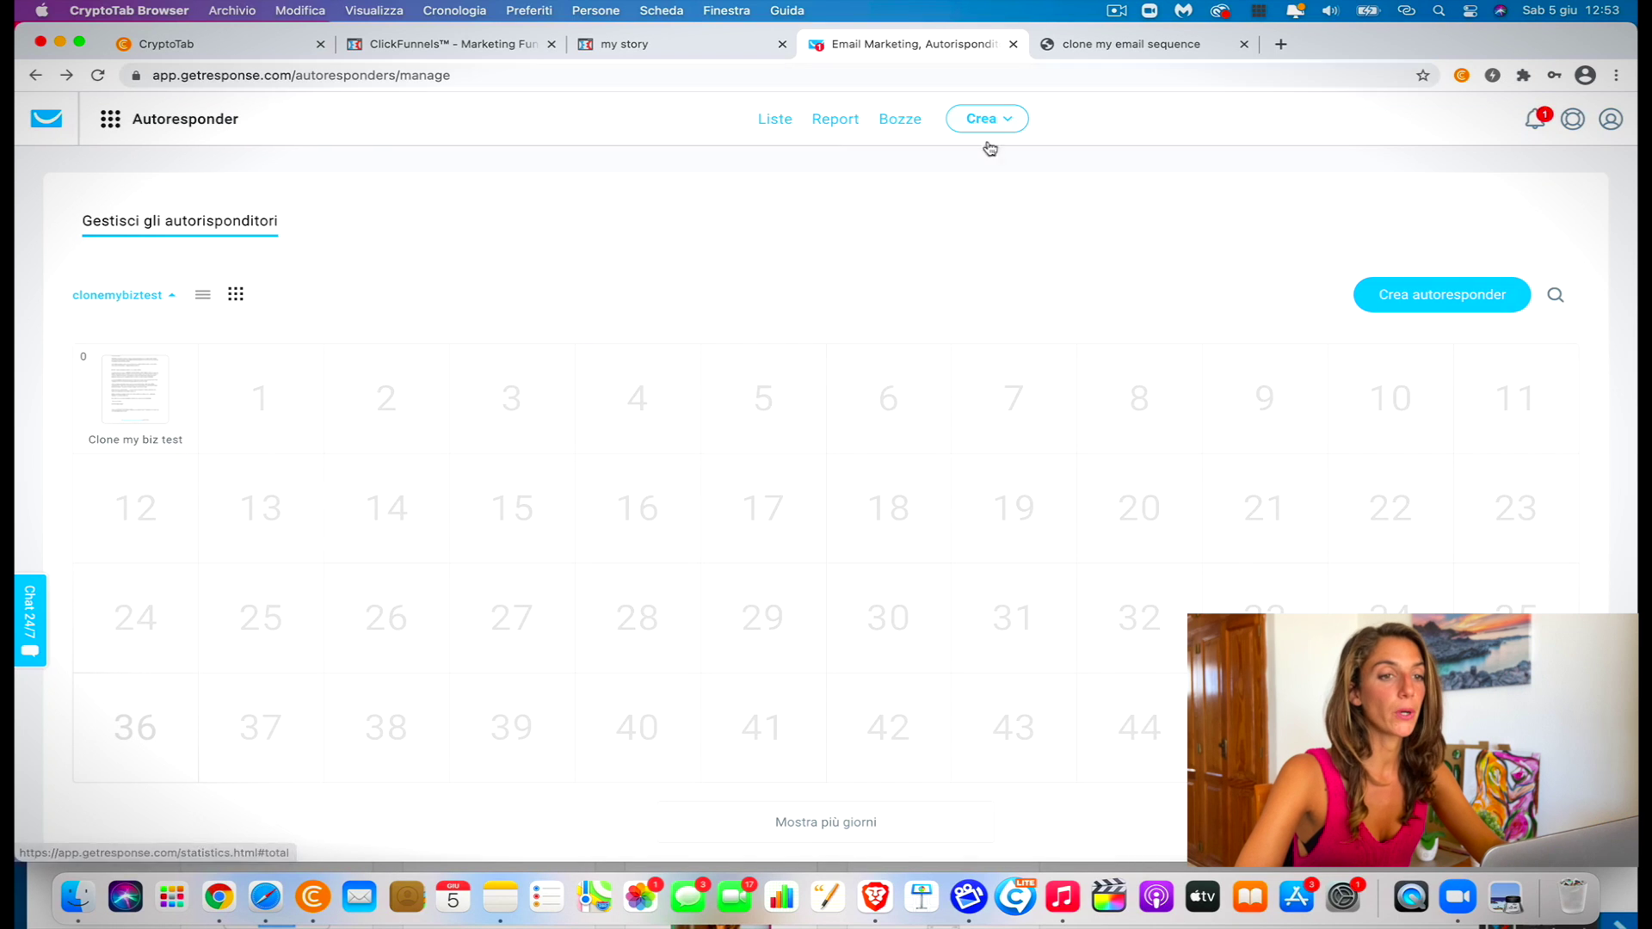
Check where the links at the end of email 4 lead in the email sequence PDF
left_click(1110, 43)
scroll(809, 578, "up", 8)
scroll(812, 578, "up", 6)
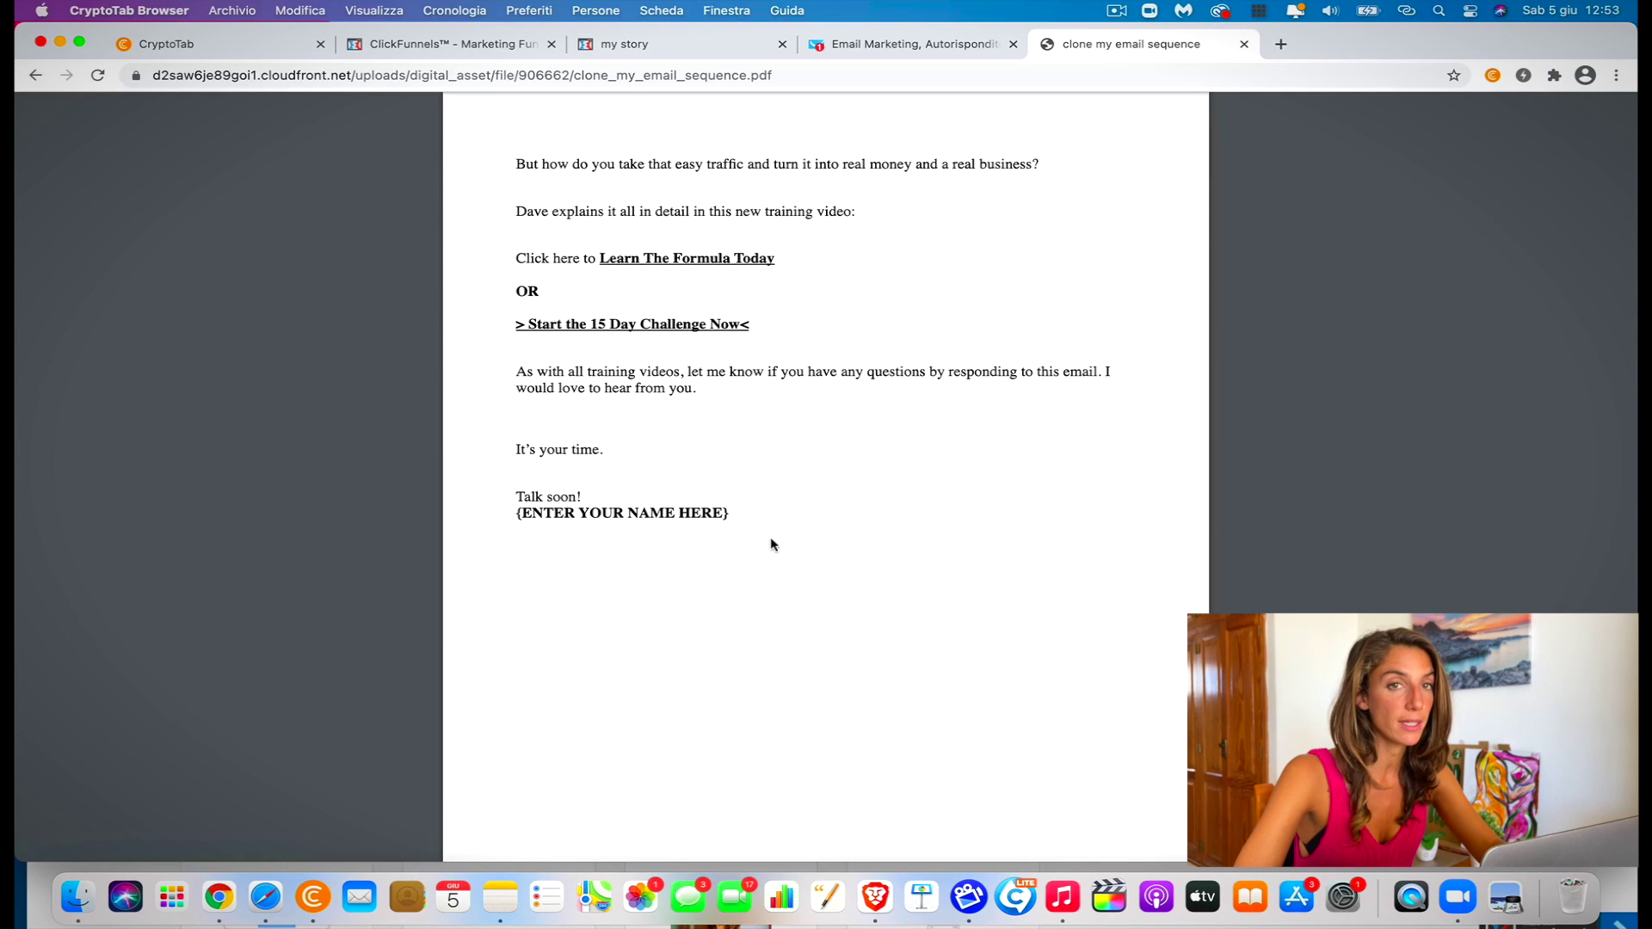
scroll(772, 544, "up", 1)
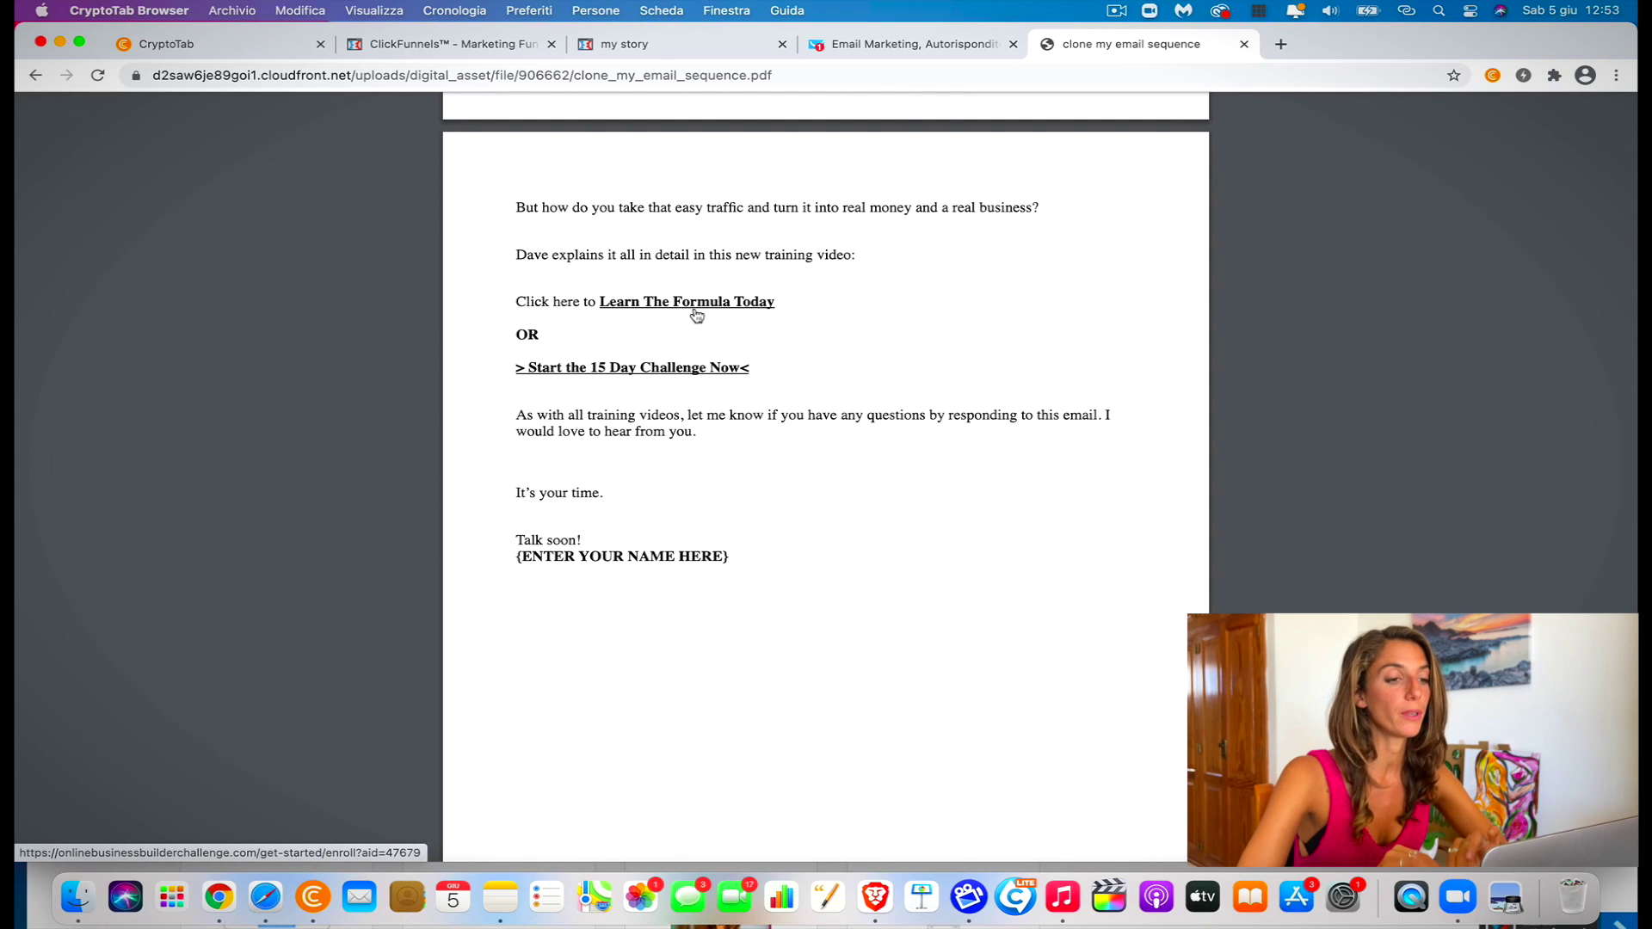
scroll(697, 315, "up", 10)
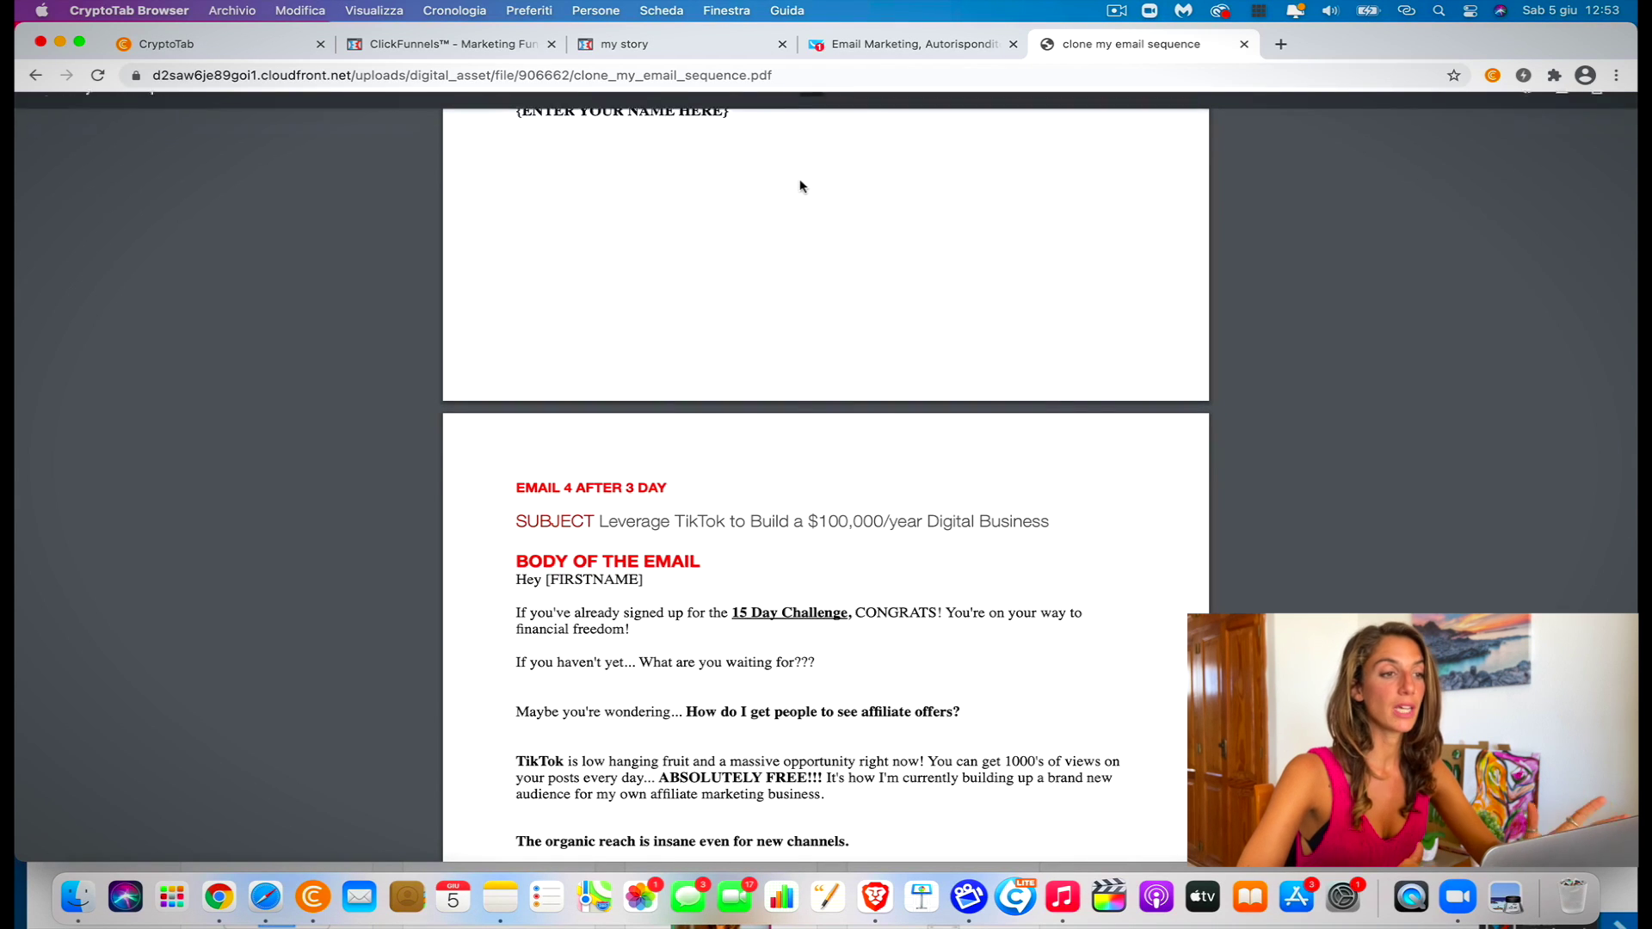
Switch back to the ClickFunnels funnel and open its Clone My Funnel Social step
left_click(660, 45)
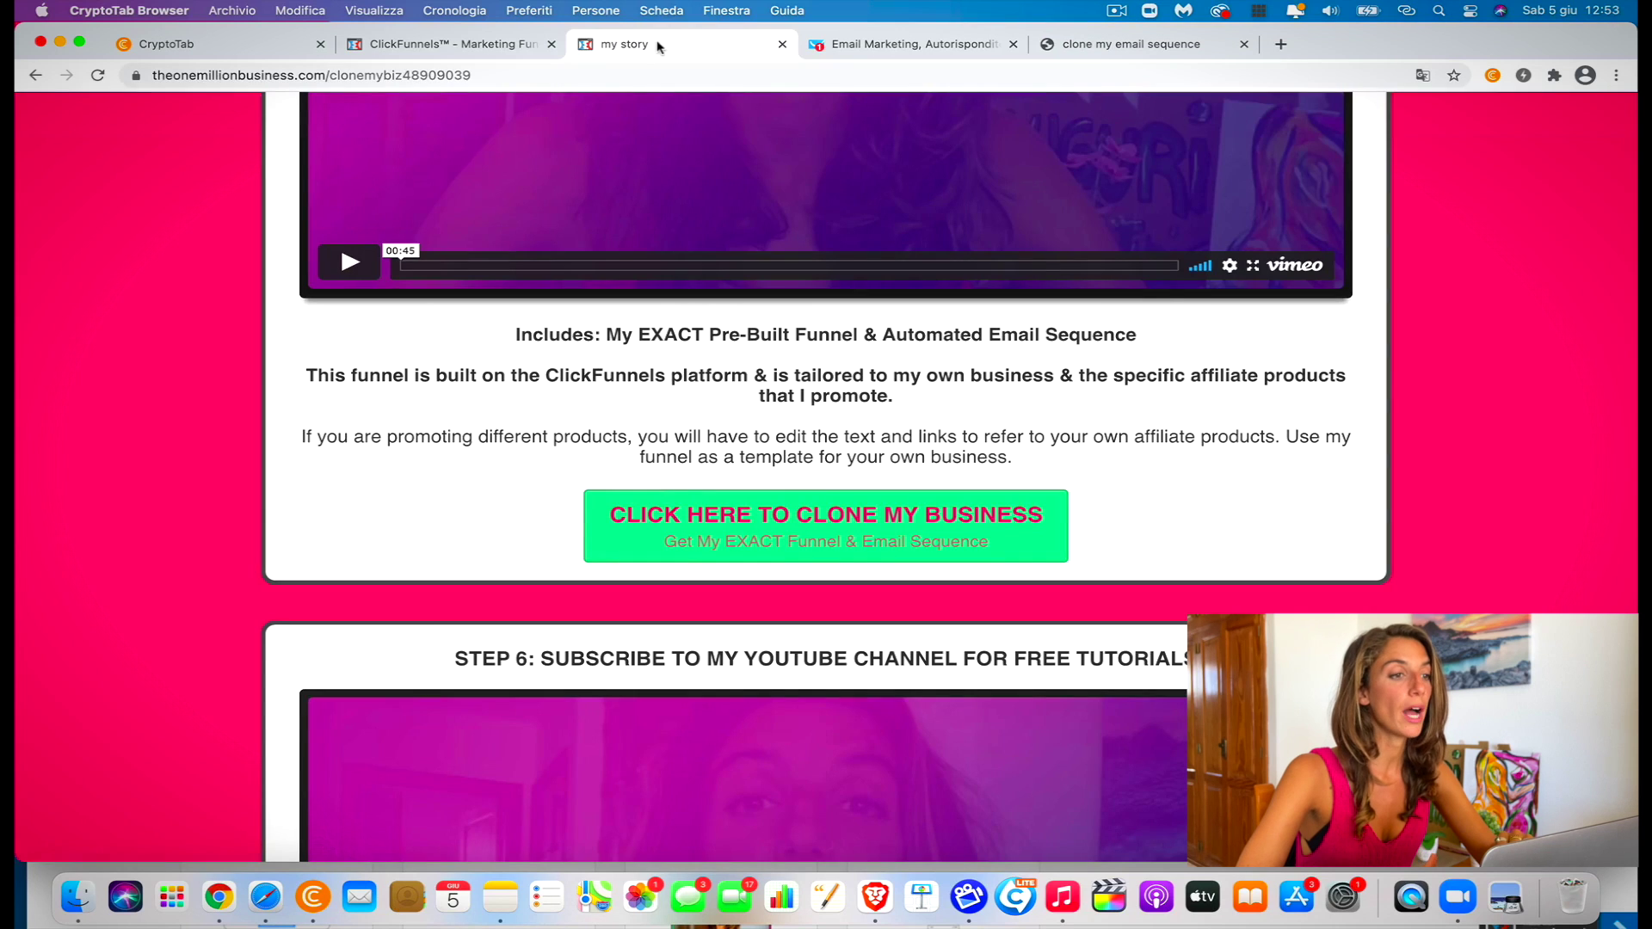
left_click(421, 47)
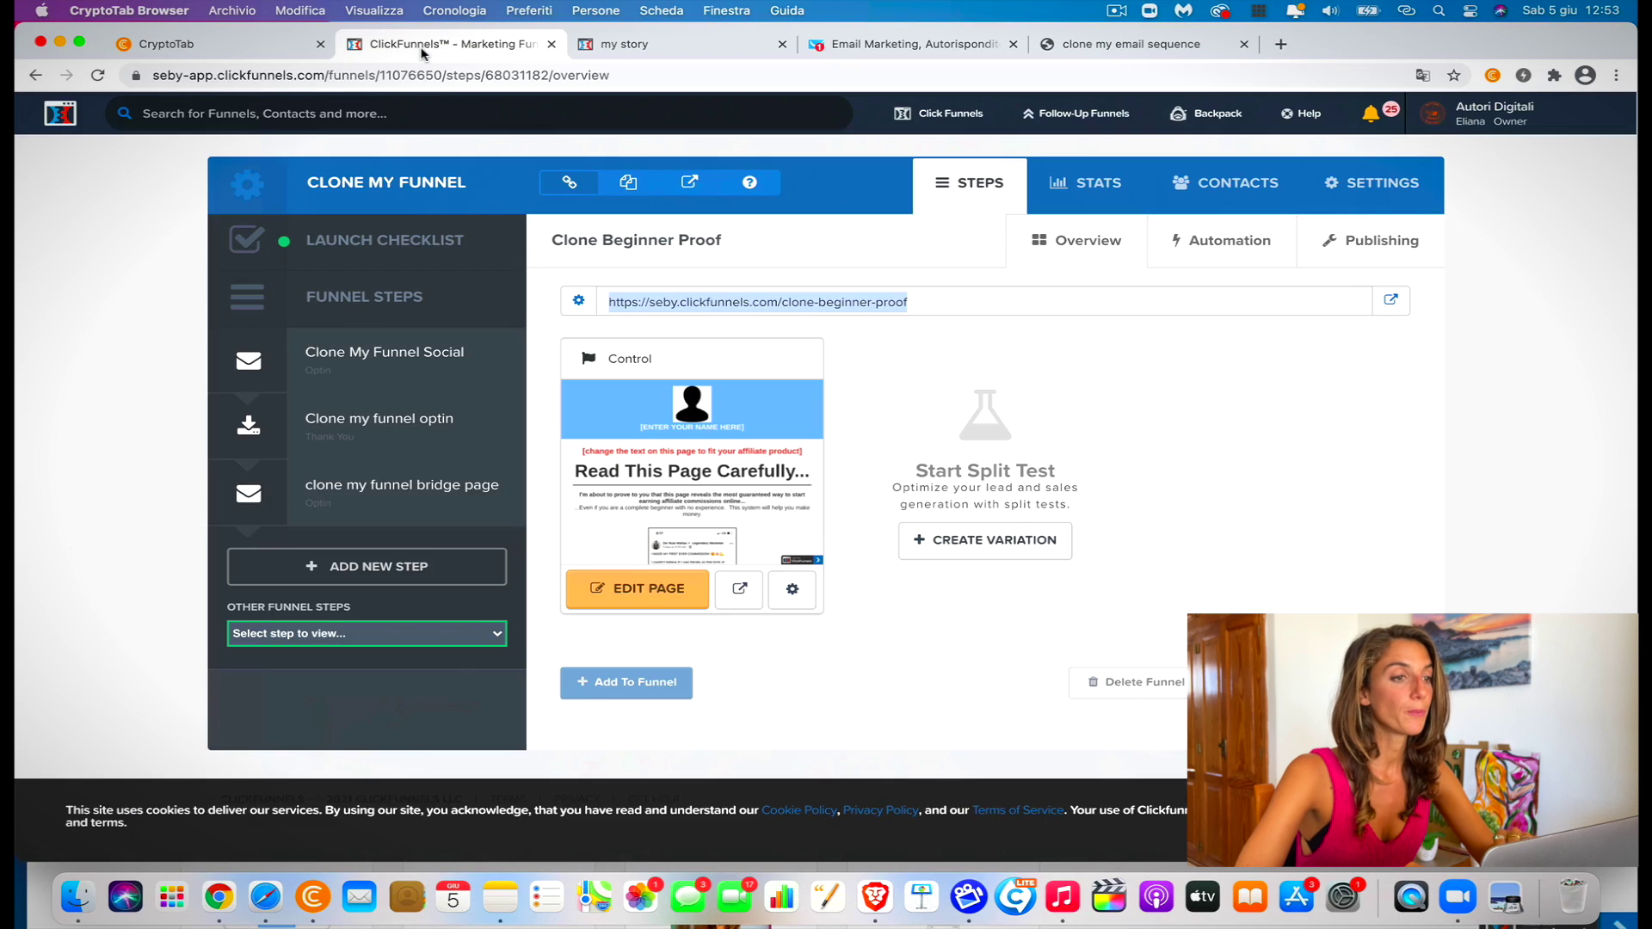
left_click(376, 363)
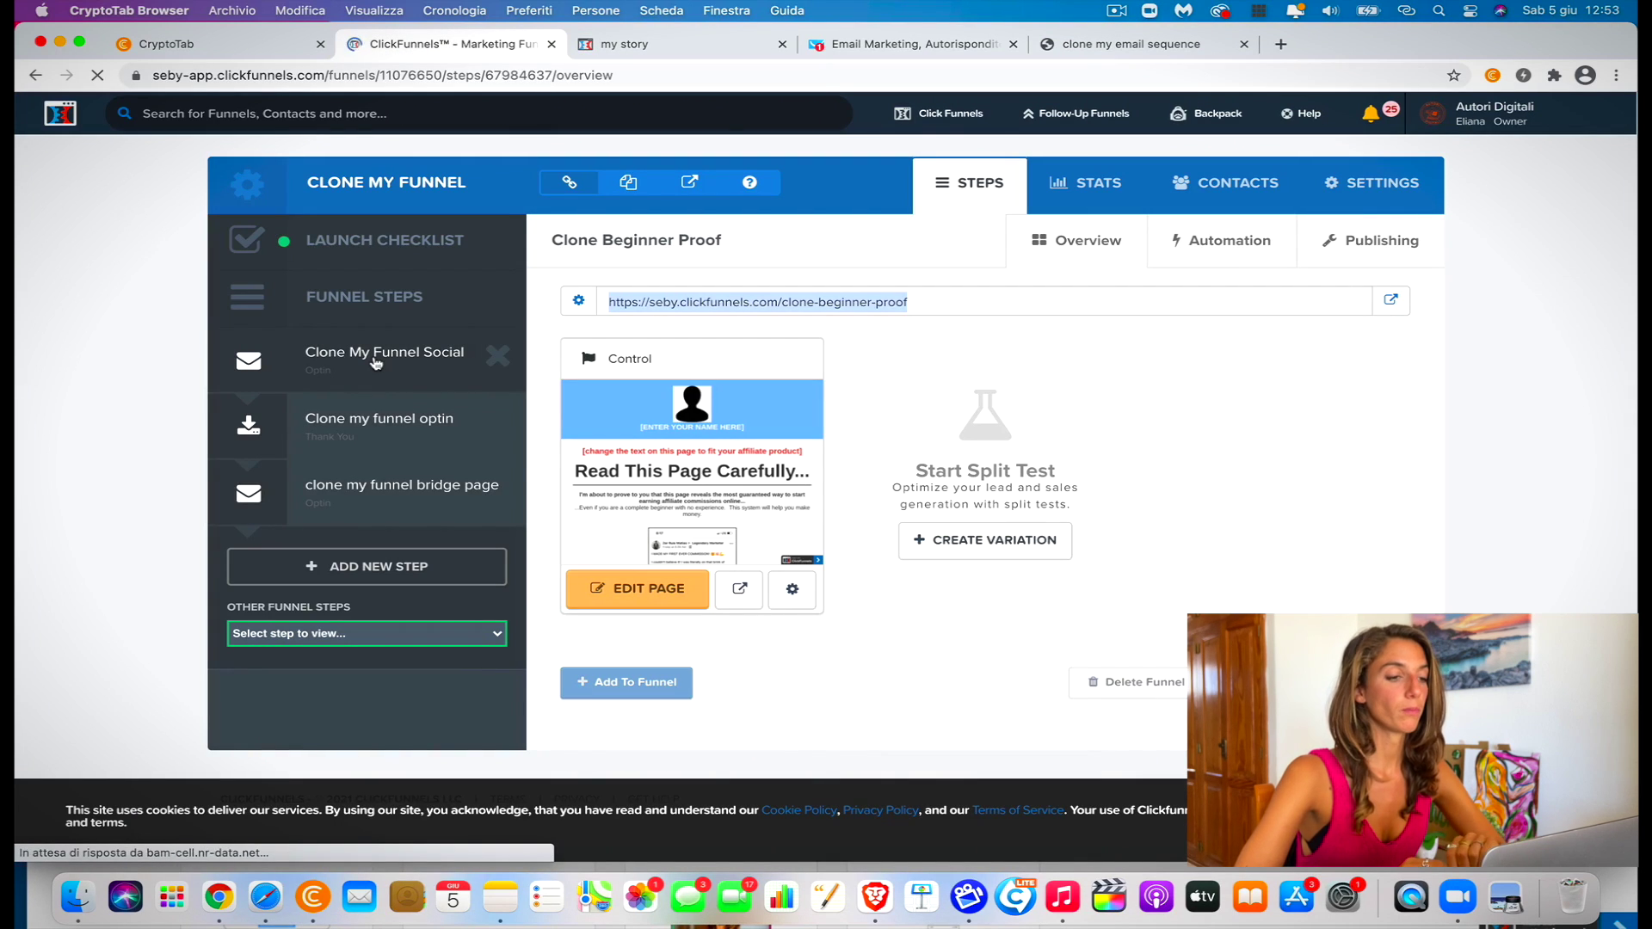